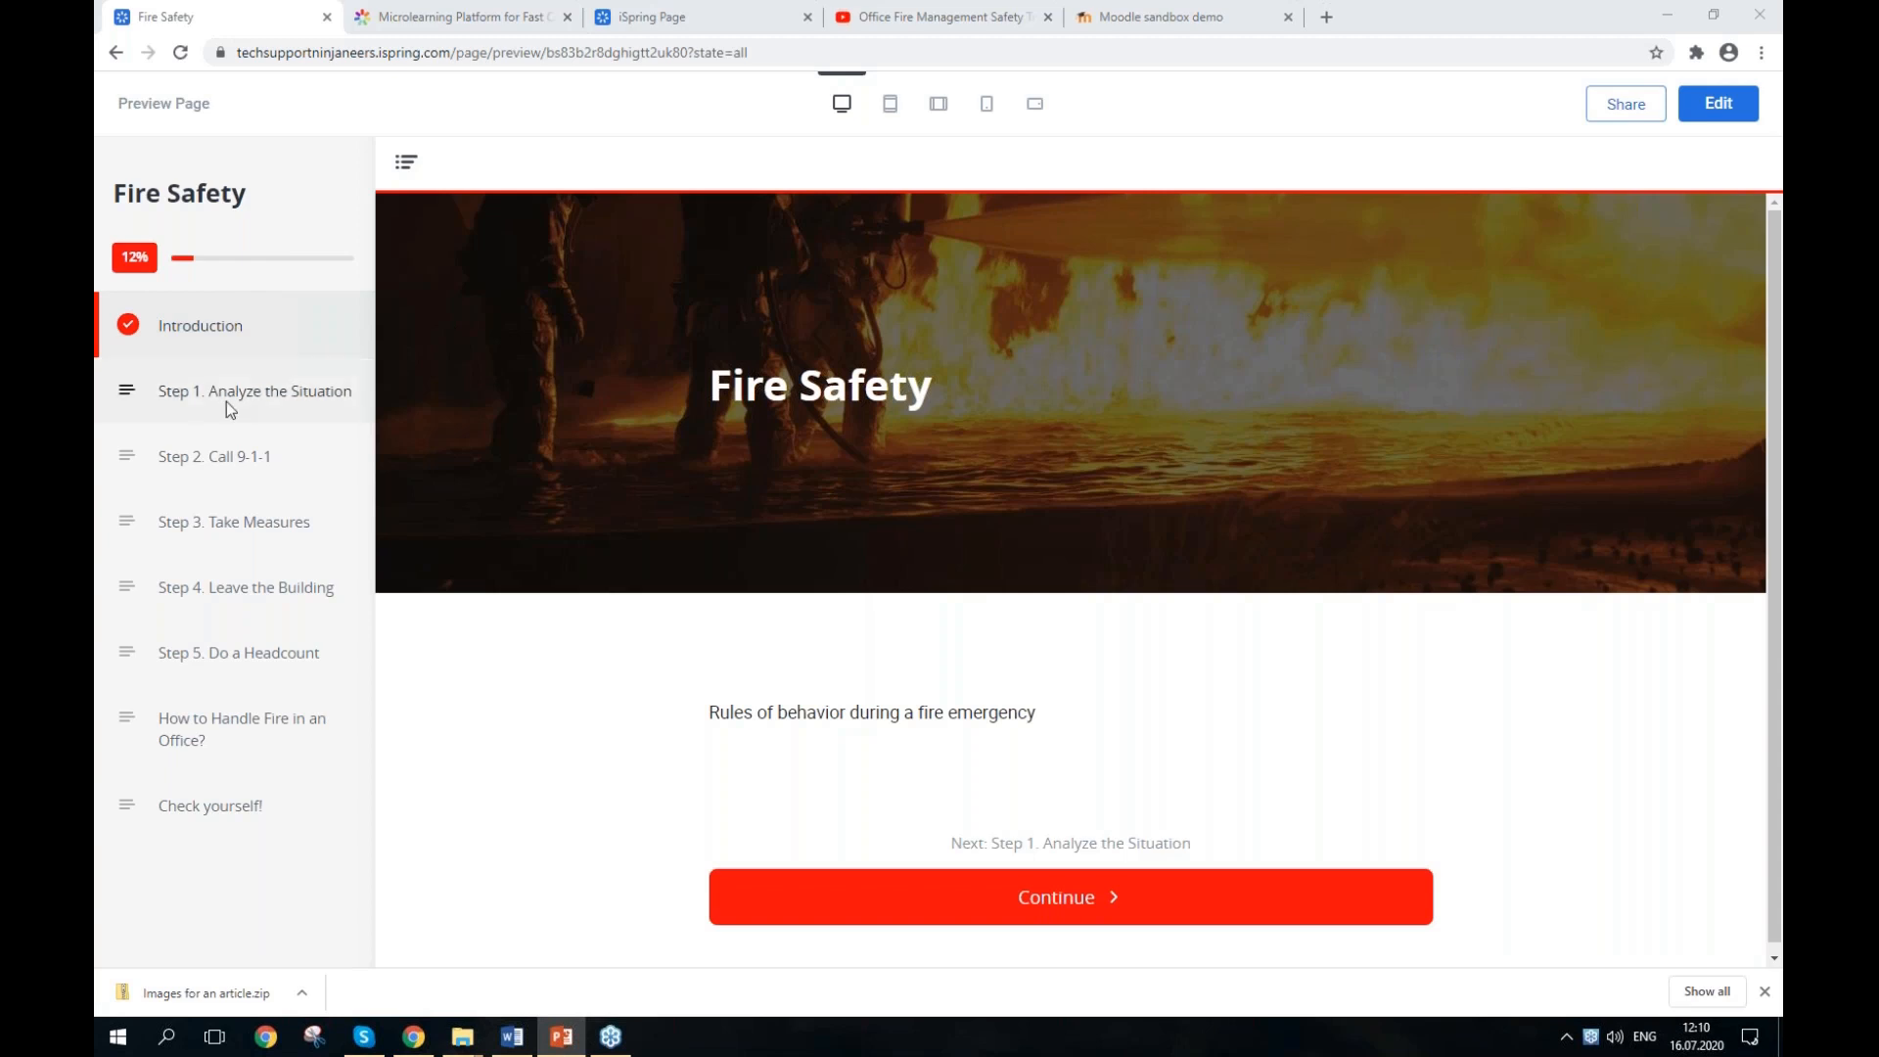
Step: Examine the content of the Step 1. Analyze the Situation and Step 2. Call 9-1-1 chapters in the Fire Safety preview
{"action": "left_click", "coordinate": [226, 396]}
{"action": "scroll", "coordinate": [1071, 578], "scroll_direction": "down", "scroll_amount": 2}
{"action": "scroll", "coordinate": [1071, 578], "scroll_direction": "down", "scroll_amount": 2}
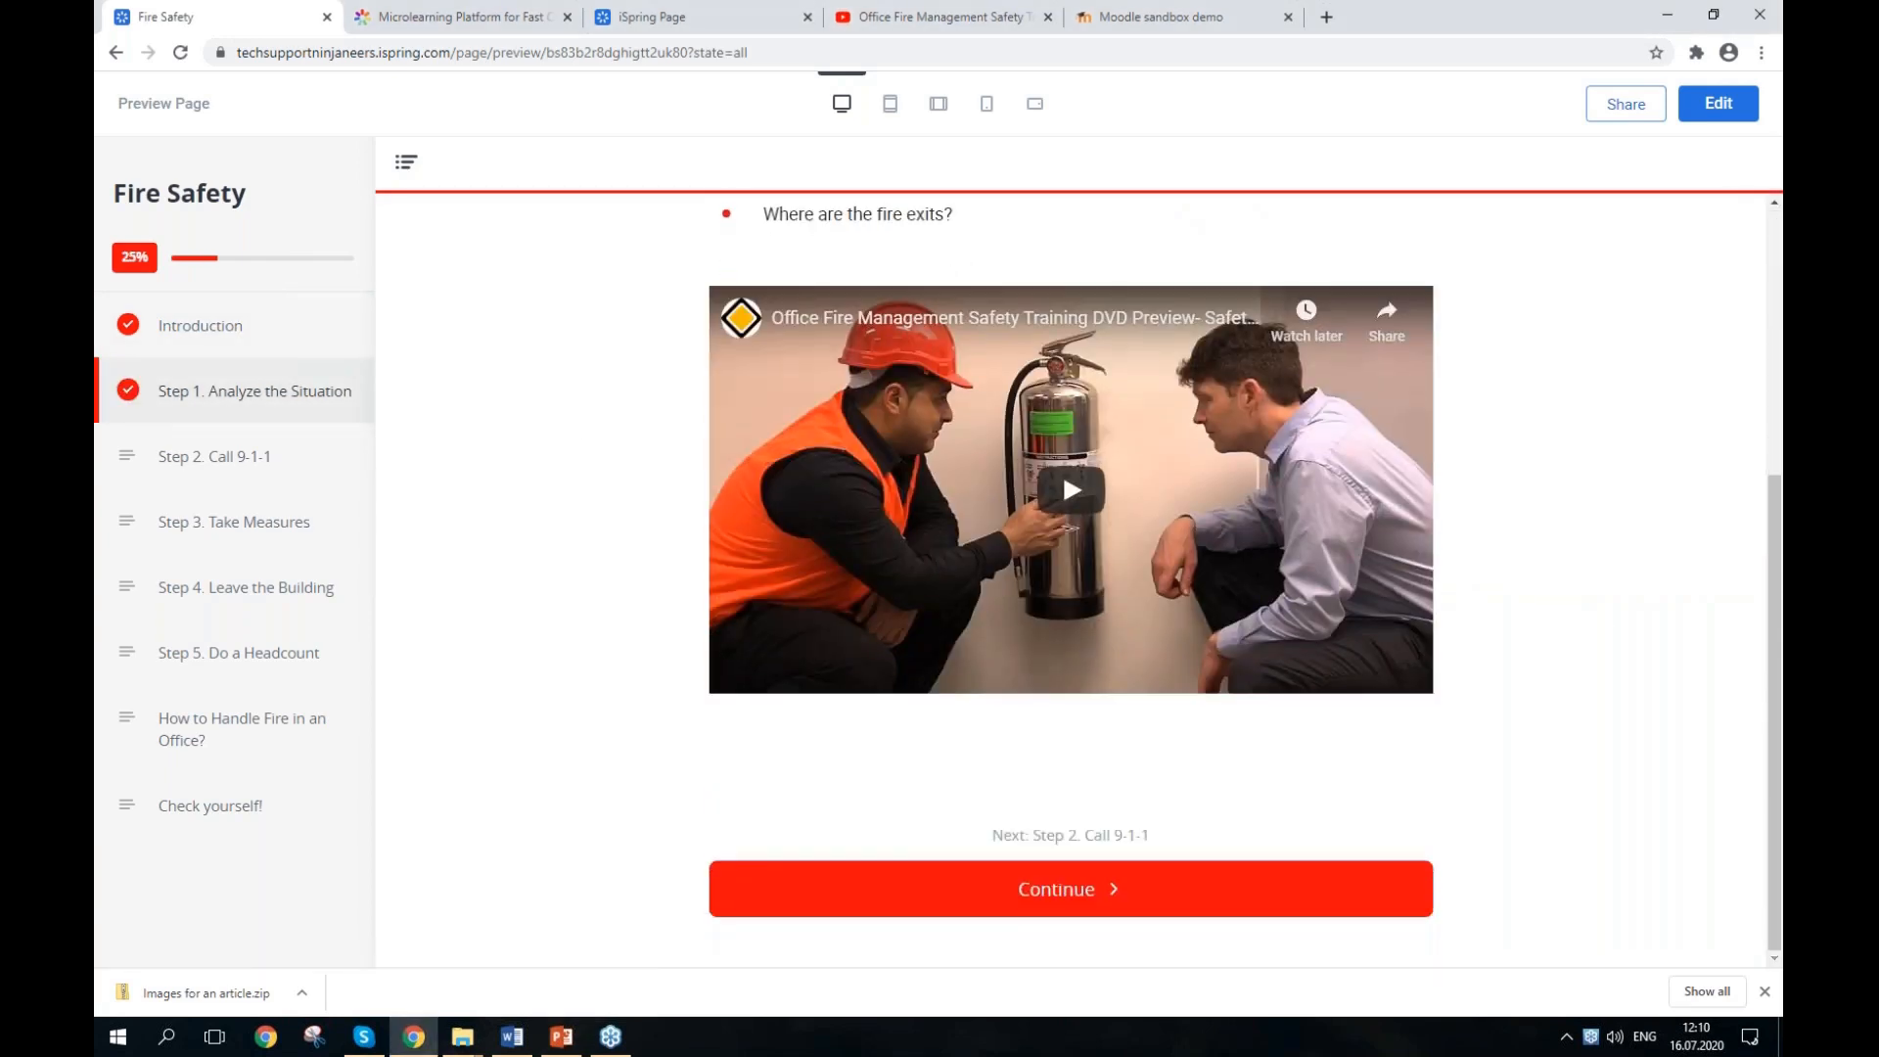
{"action": "left_click", "coordinate": [231, 467]}
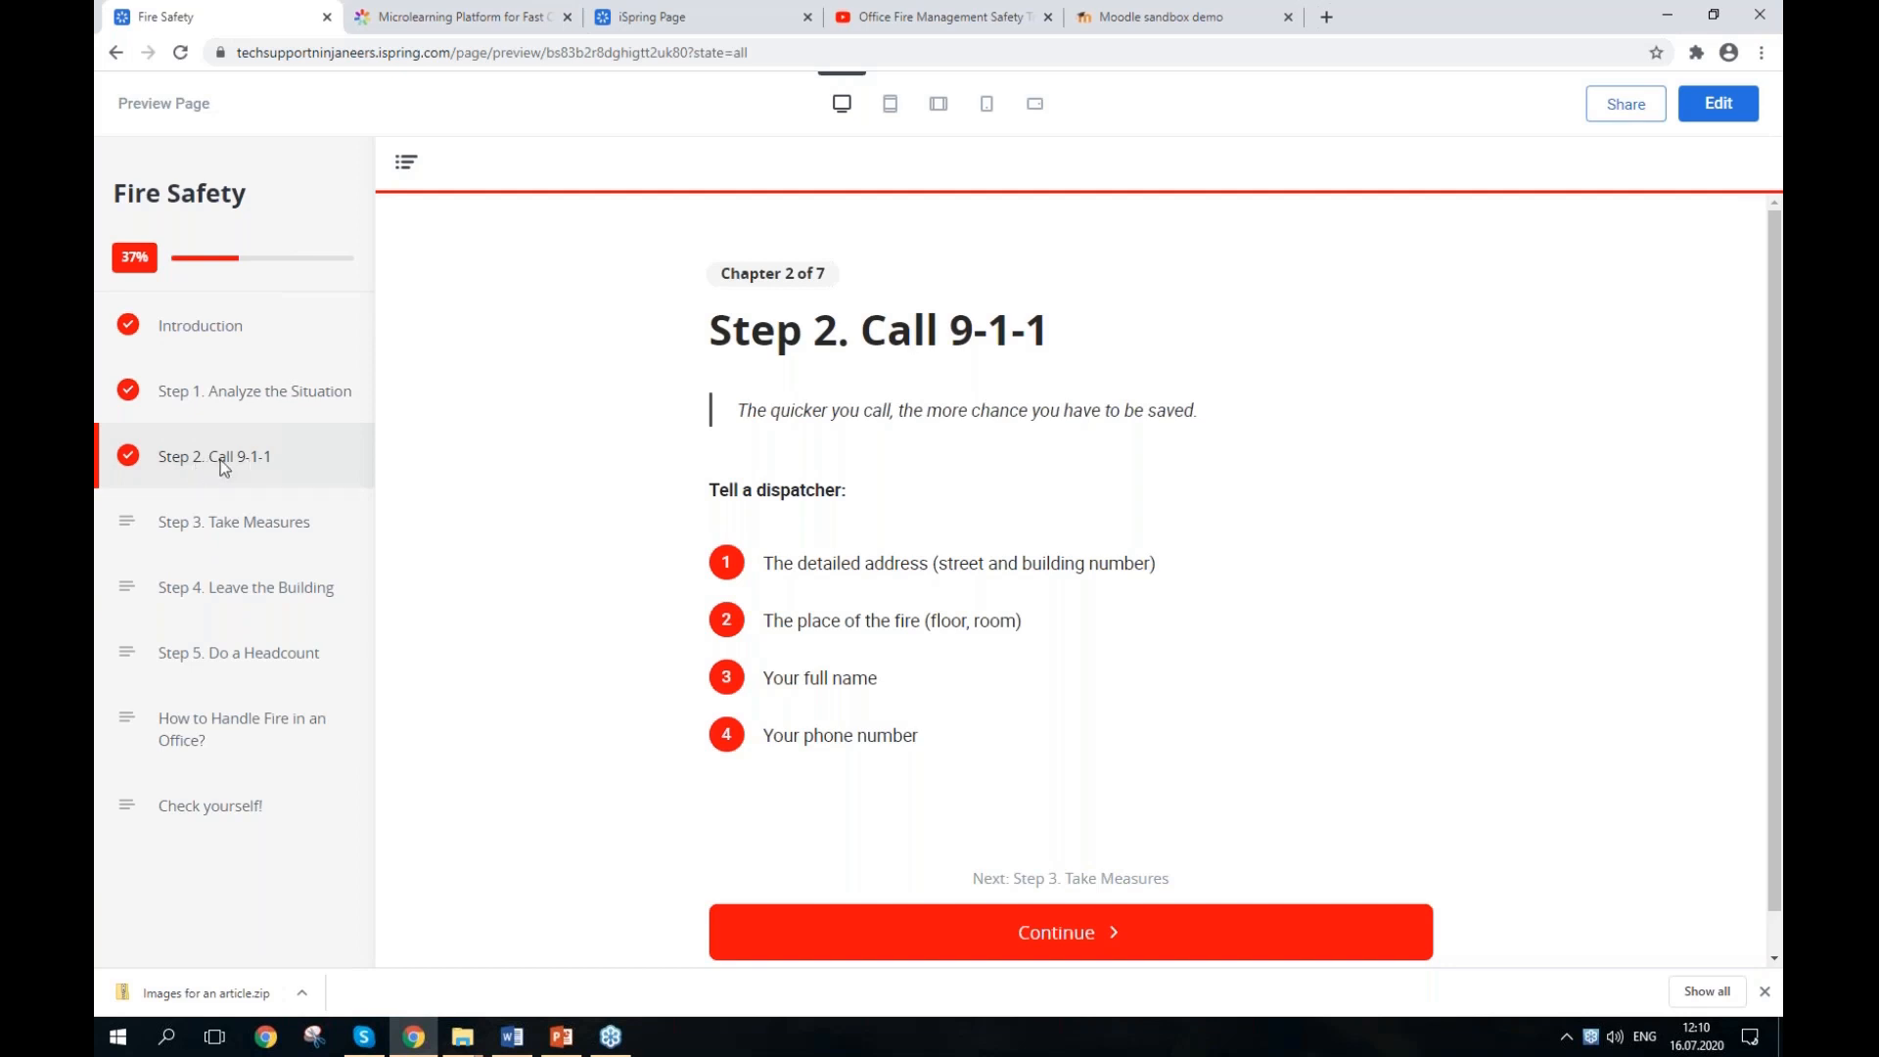
{"action": "scroll", "coordinate": [784, 462], "scroll_direction": "down", "scroll_amount": 1}
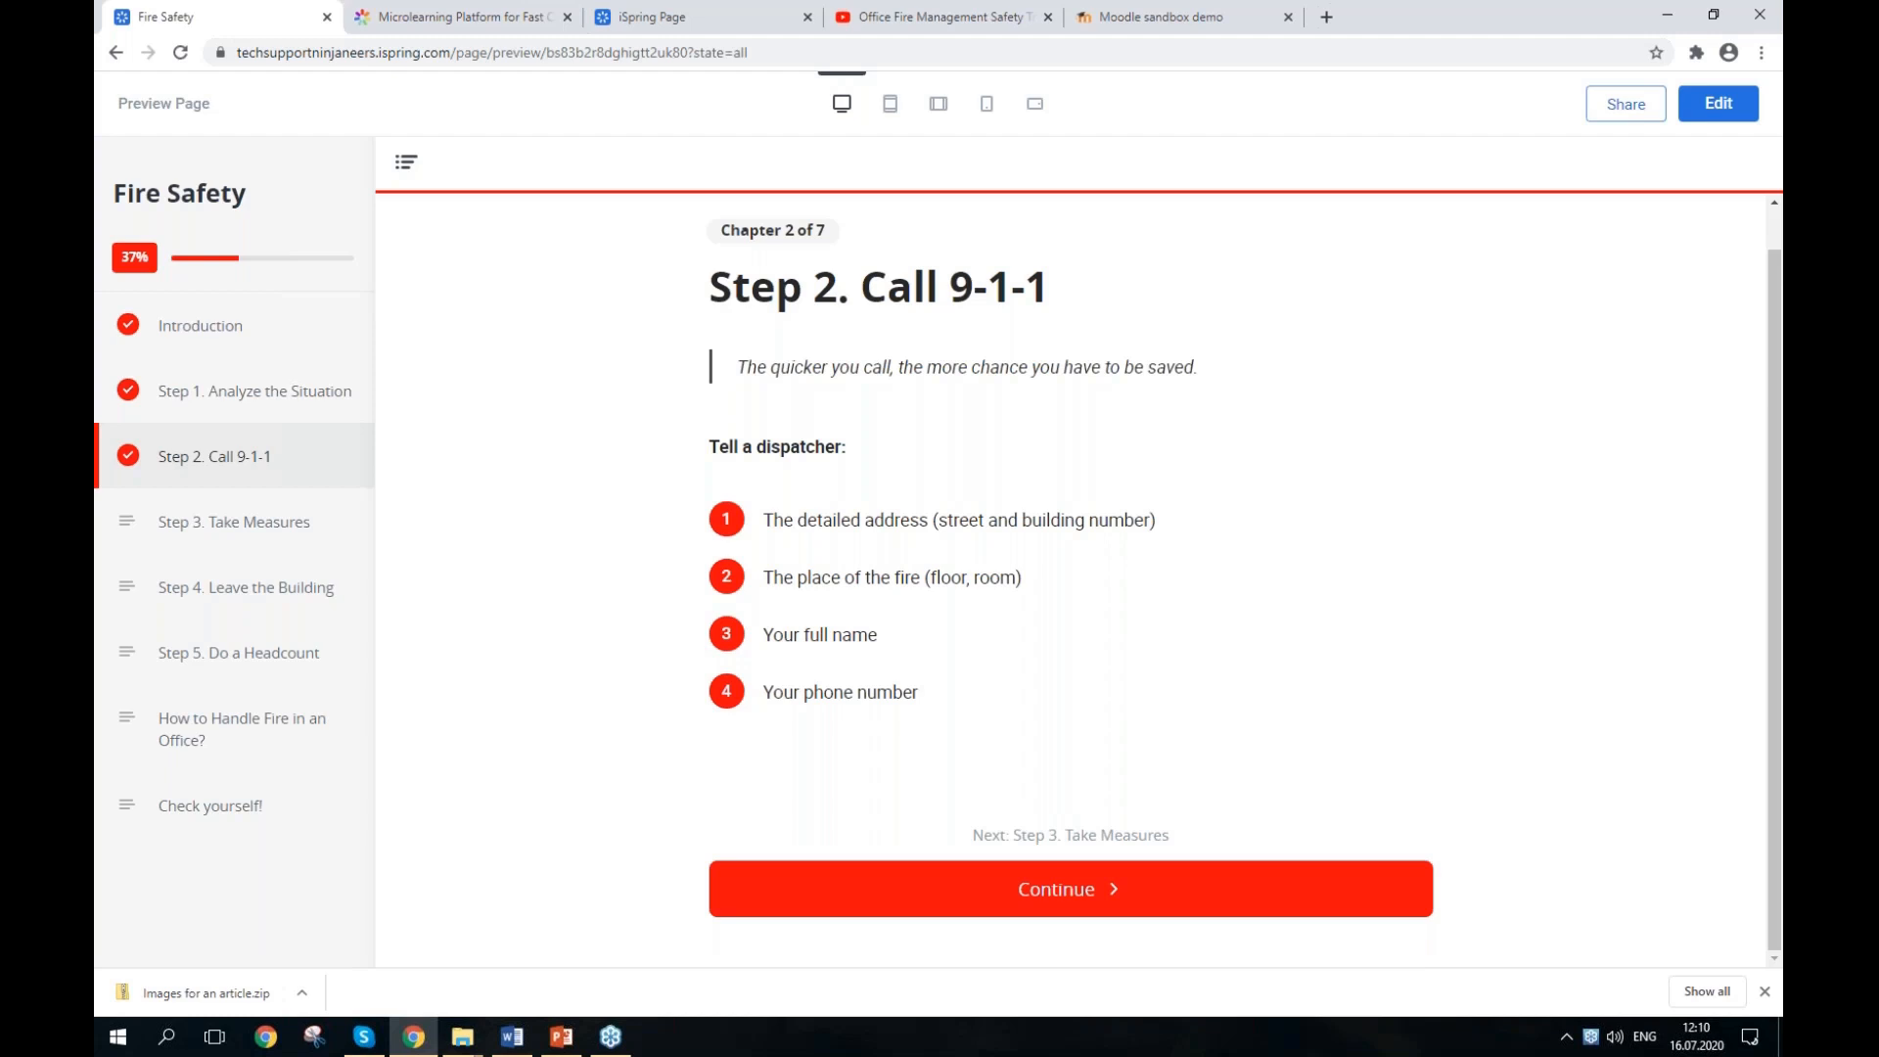
Step: Return to the Step 1. Analyze the Situation chapter, play its embedded fire safety video briefly and pause it
{"action": "left_click", "coordinate": [237, 399]}
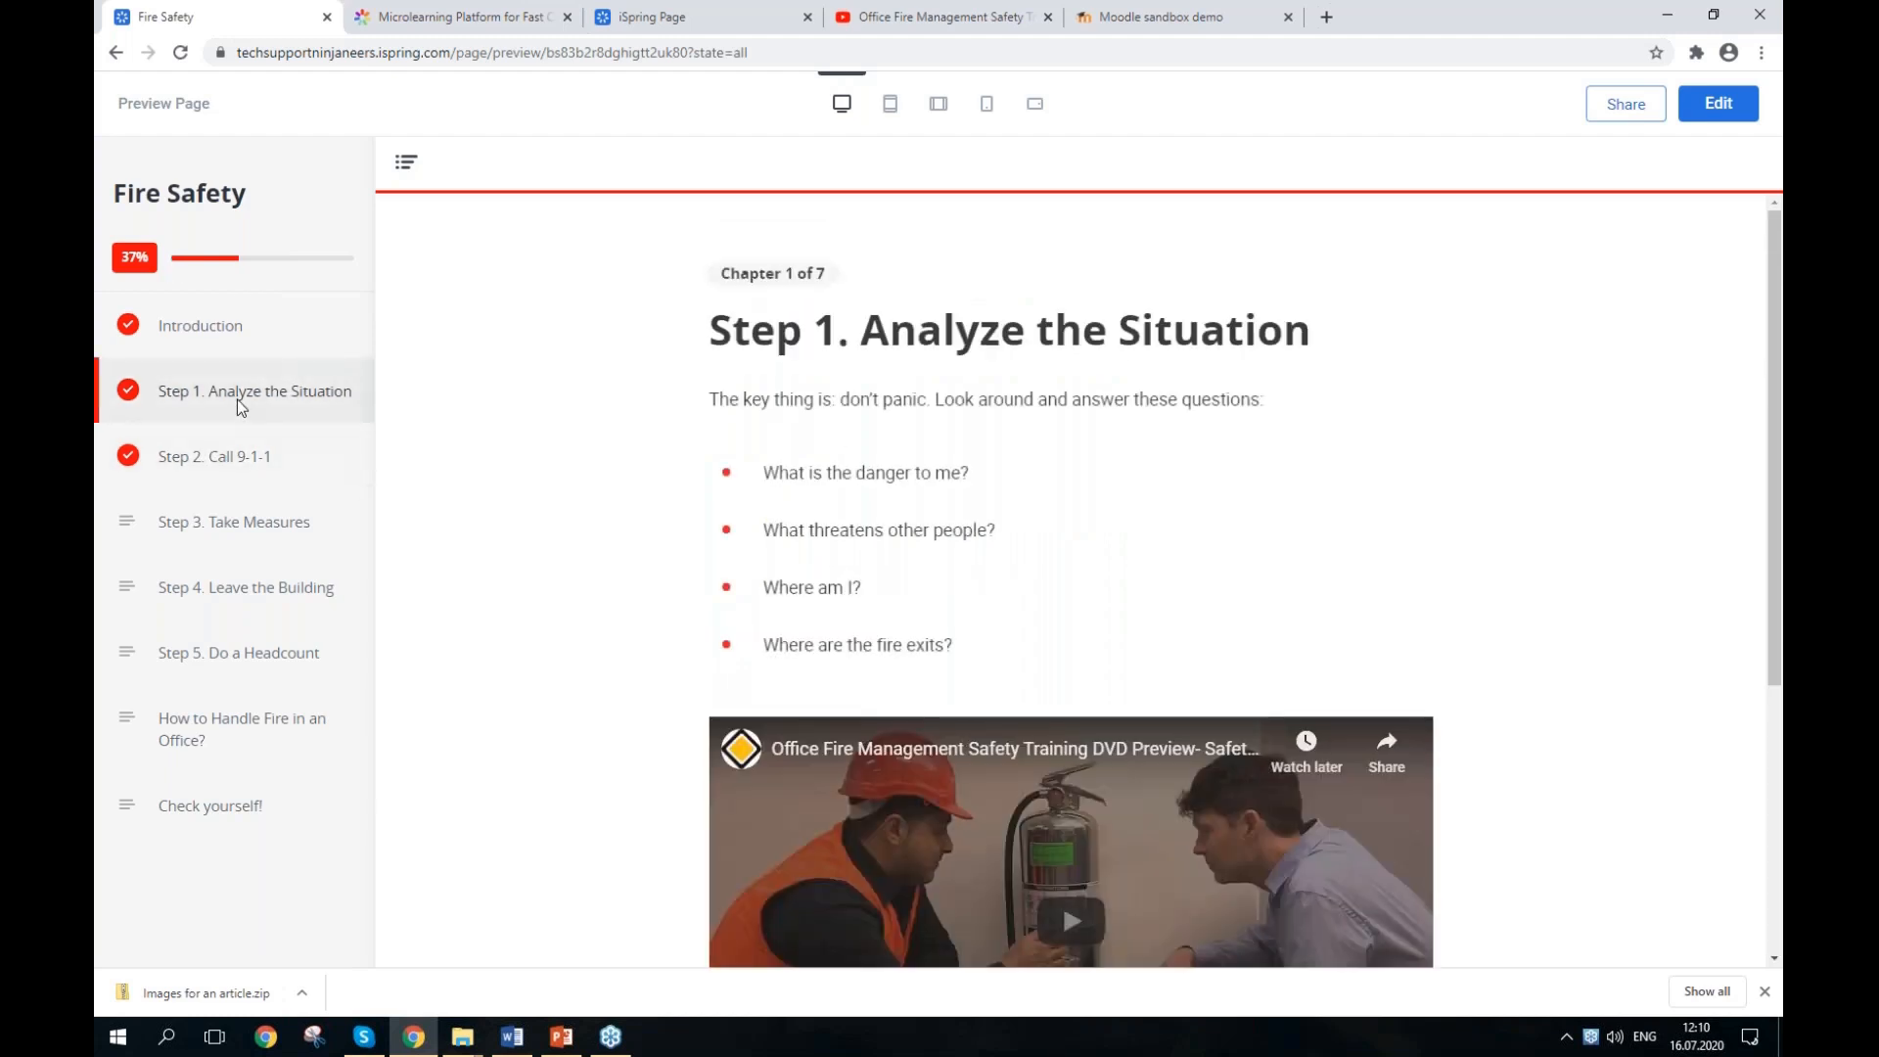
{"action": "scroll", "coordinate": [1071, 577], "scroll_direction": "down", "scroll_amount": 4}
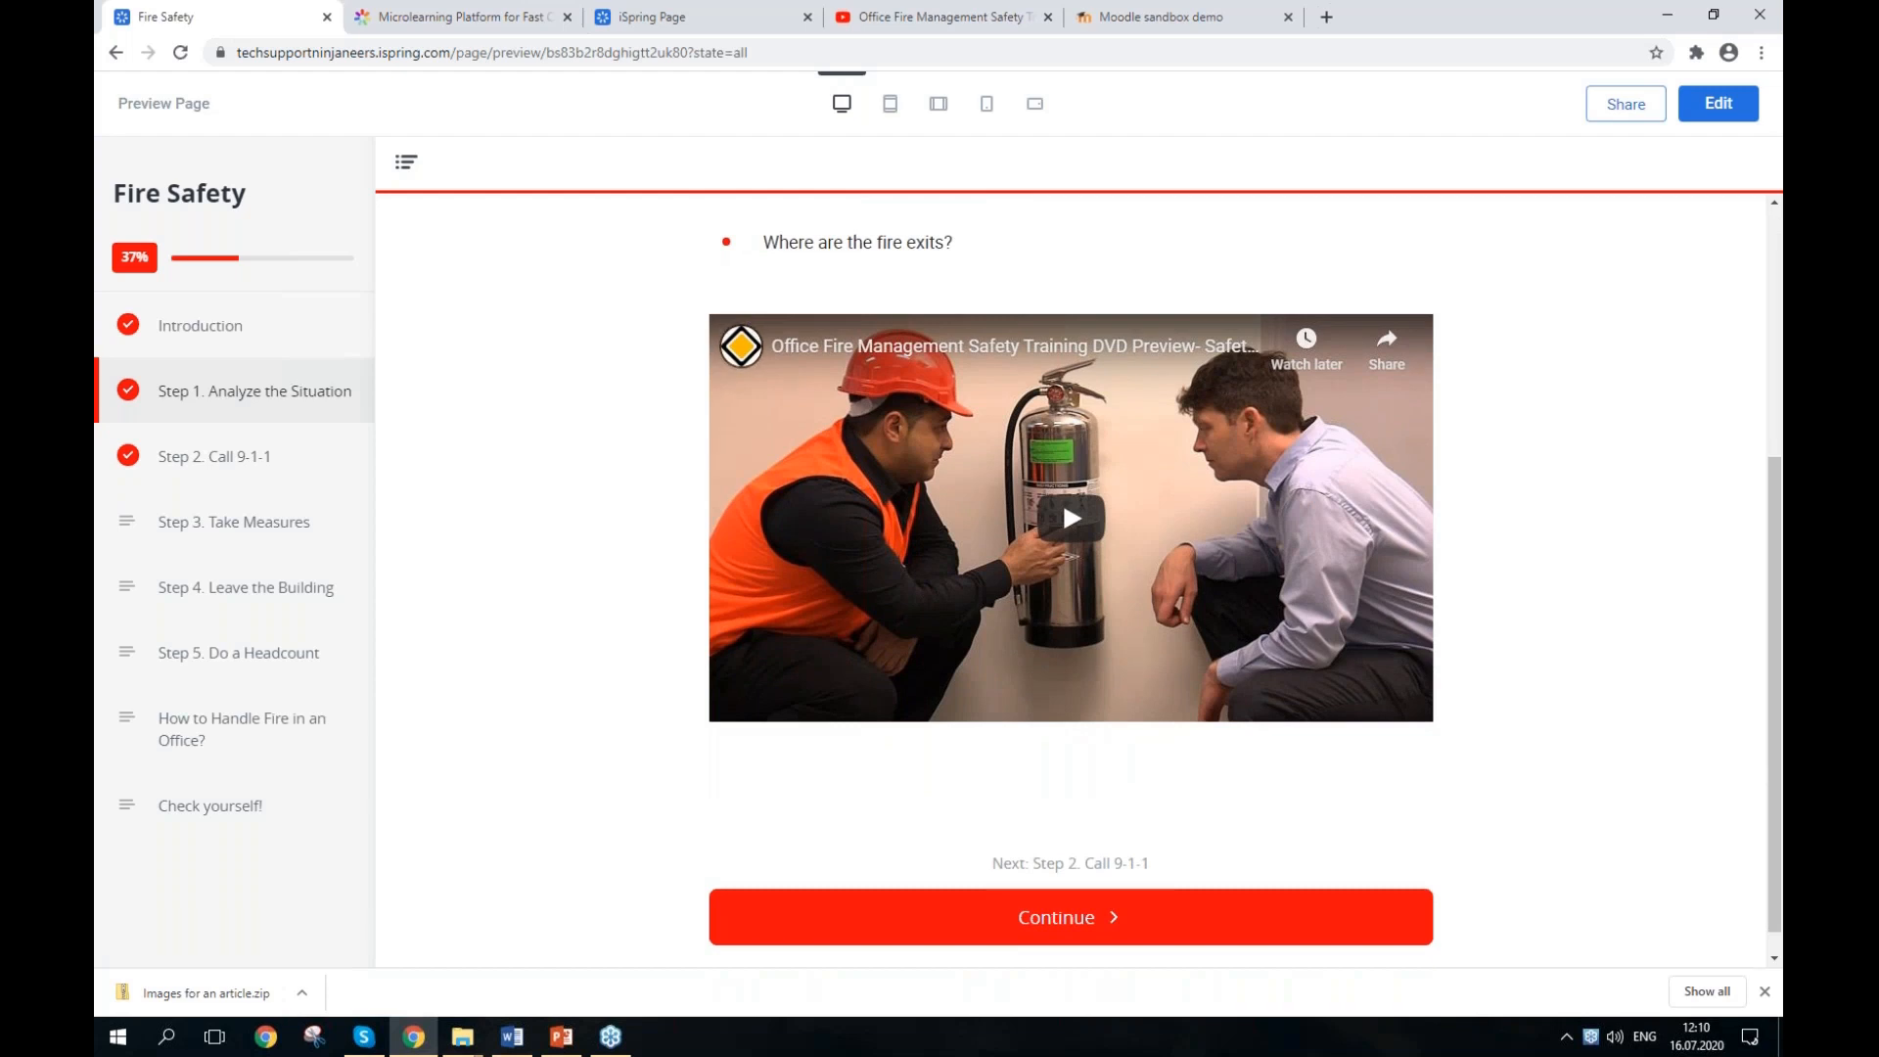
{"action": "left_click", "coordinate": [1072, 519]}
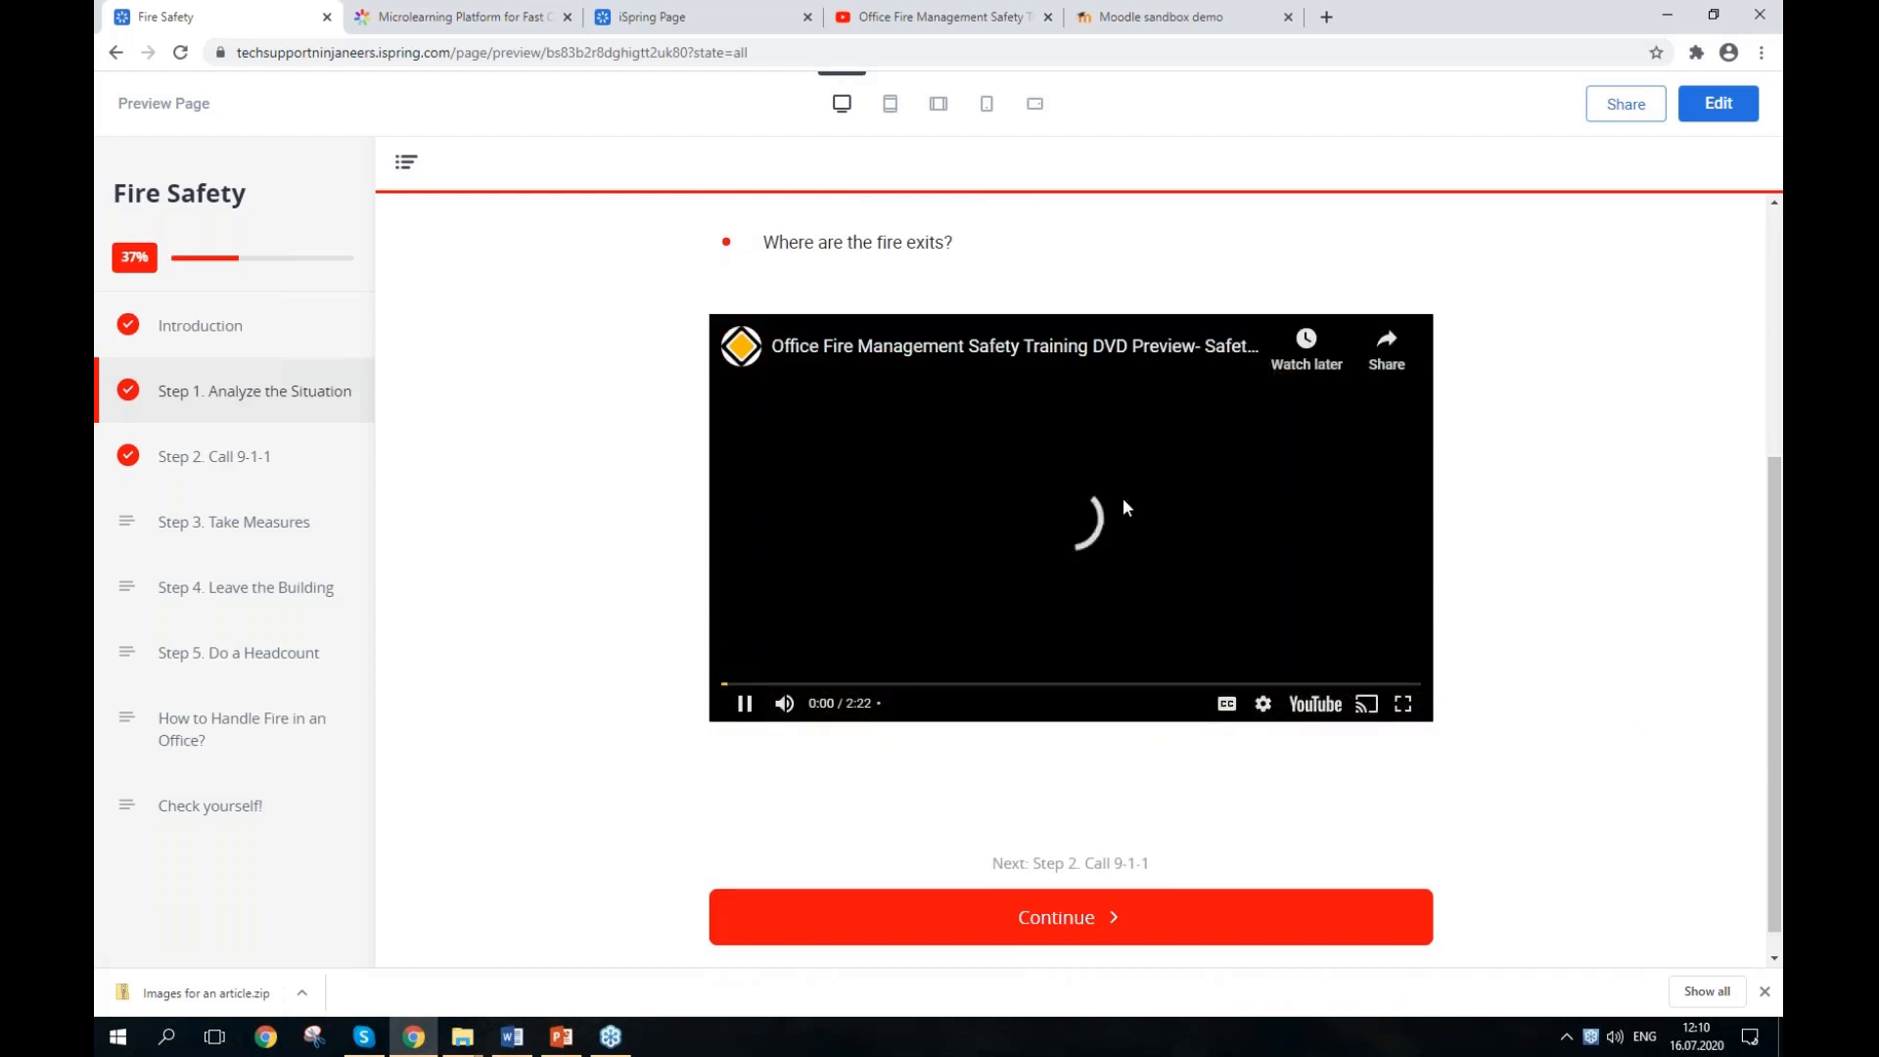
{"action": "left_click", "coordinate": [745, 705]}
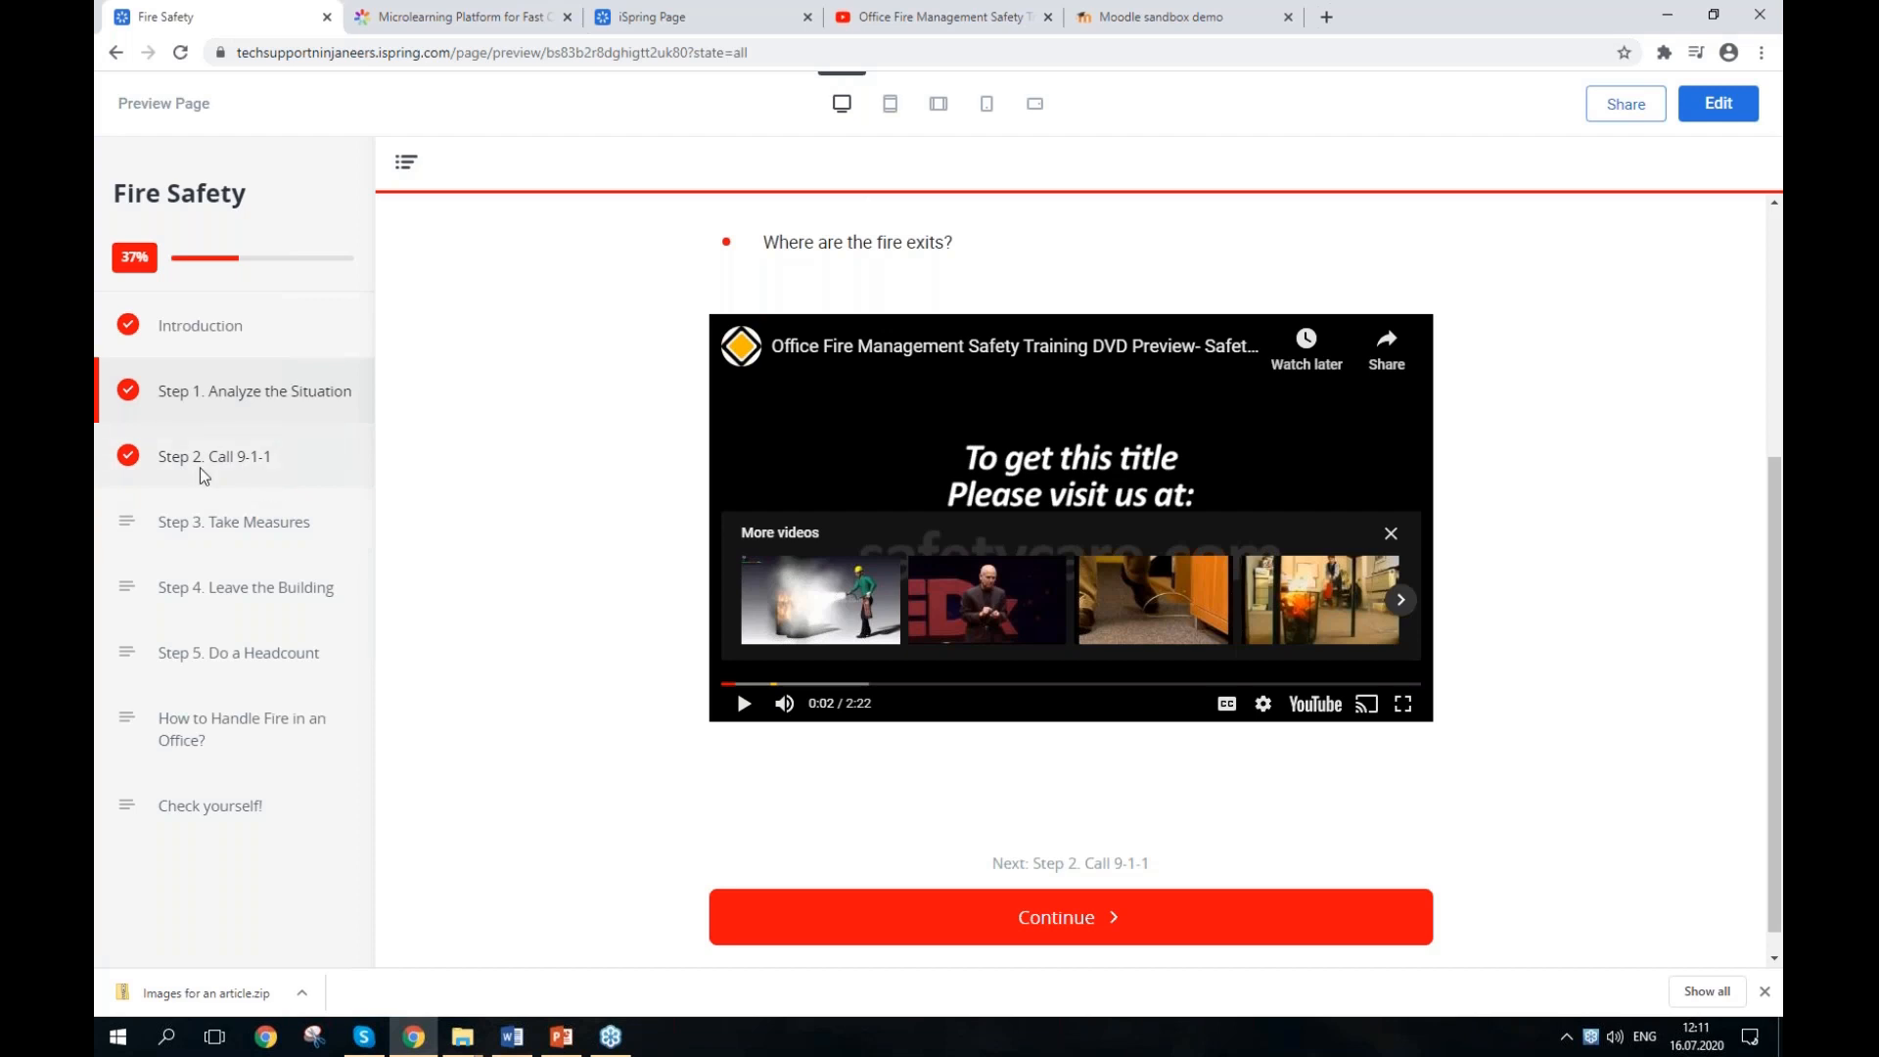
Step: Go through the course chapters from Step 2. Call 9-1-1 to How to Handle Fire in an Office? and examine their content
{"action": "left_click", "coordinate": [239, 472]}
{"action": "left_click", "coordinate": [1015, 906]}
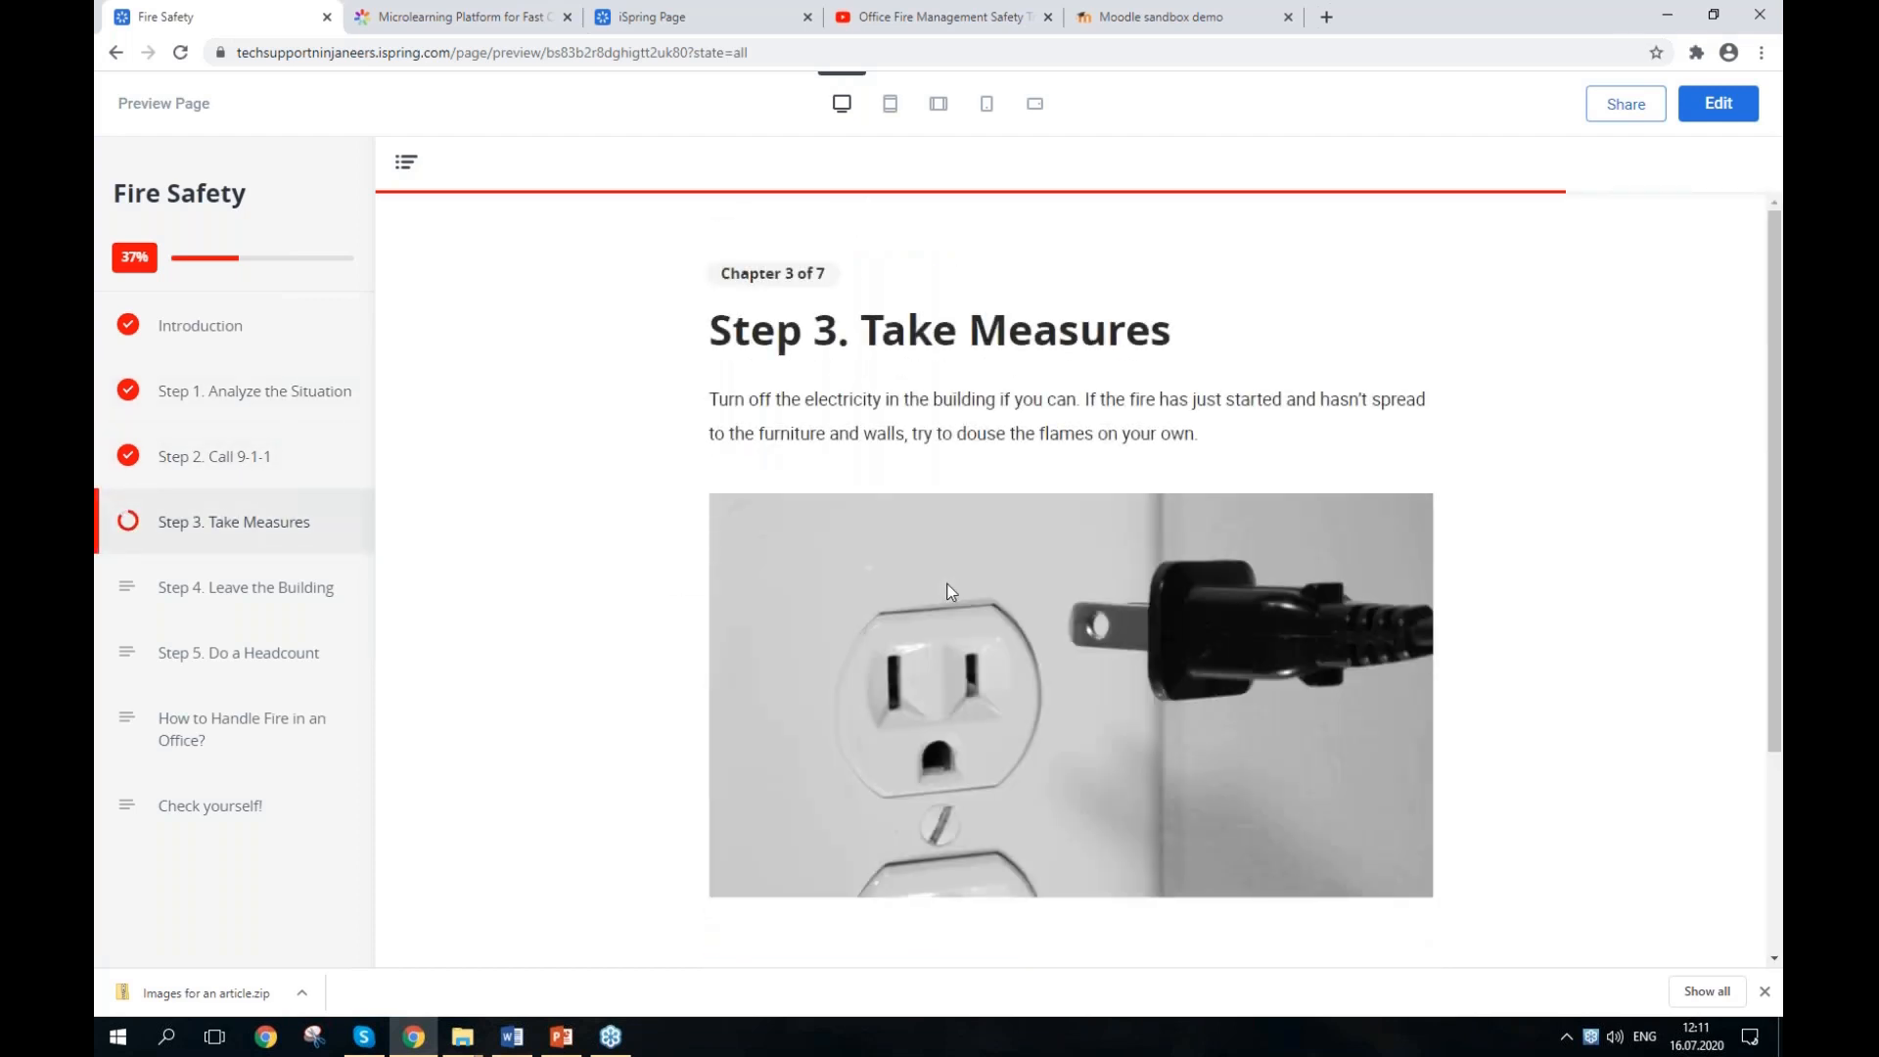
{"action": "scroll", "coordinate": [949, 590], "scroll_direction": "down", "scroll_amount": 1}
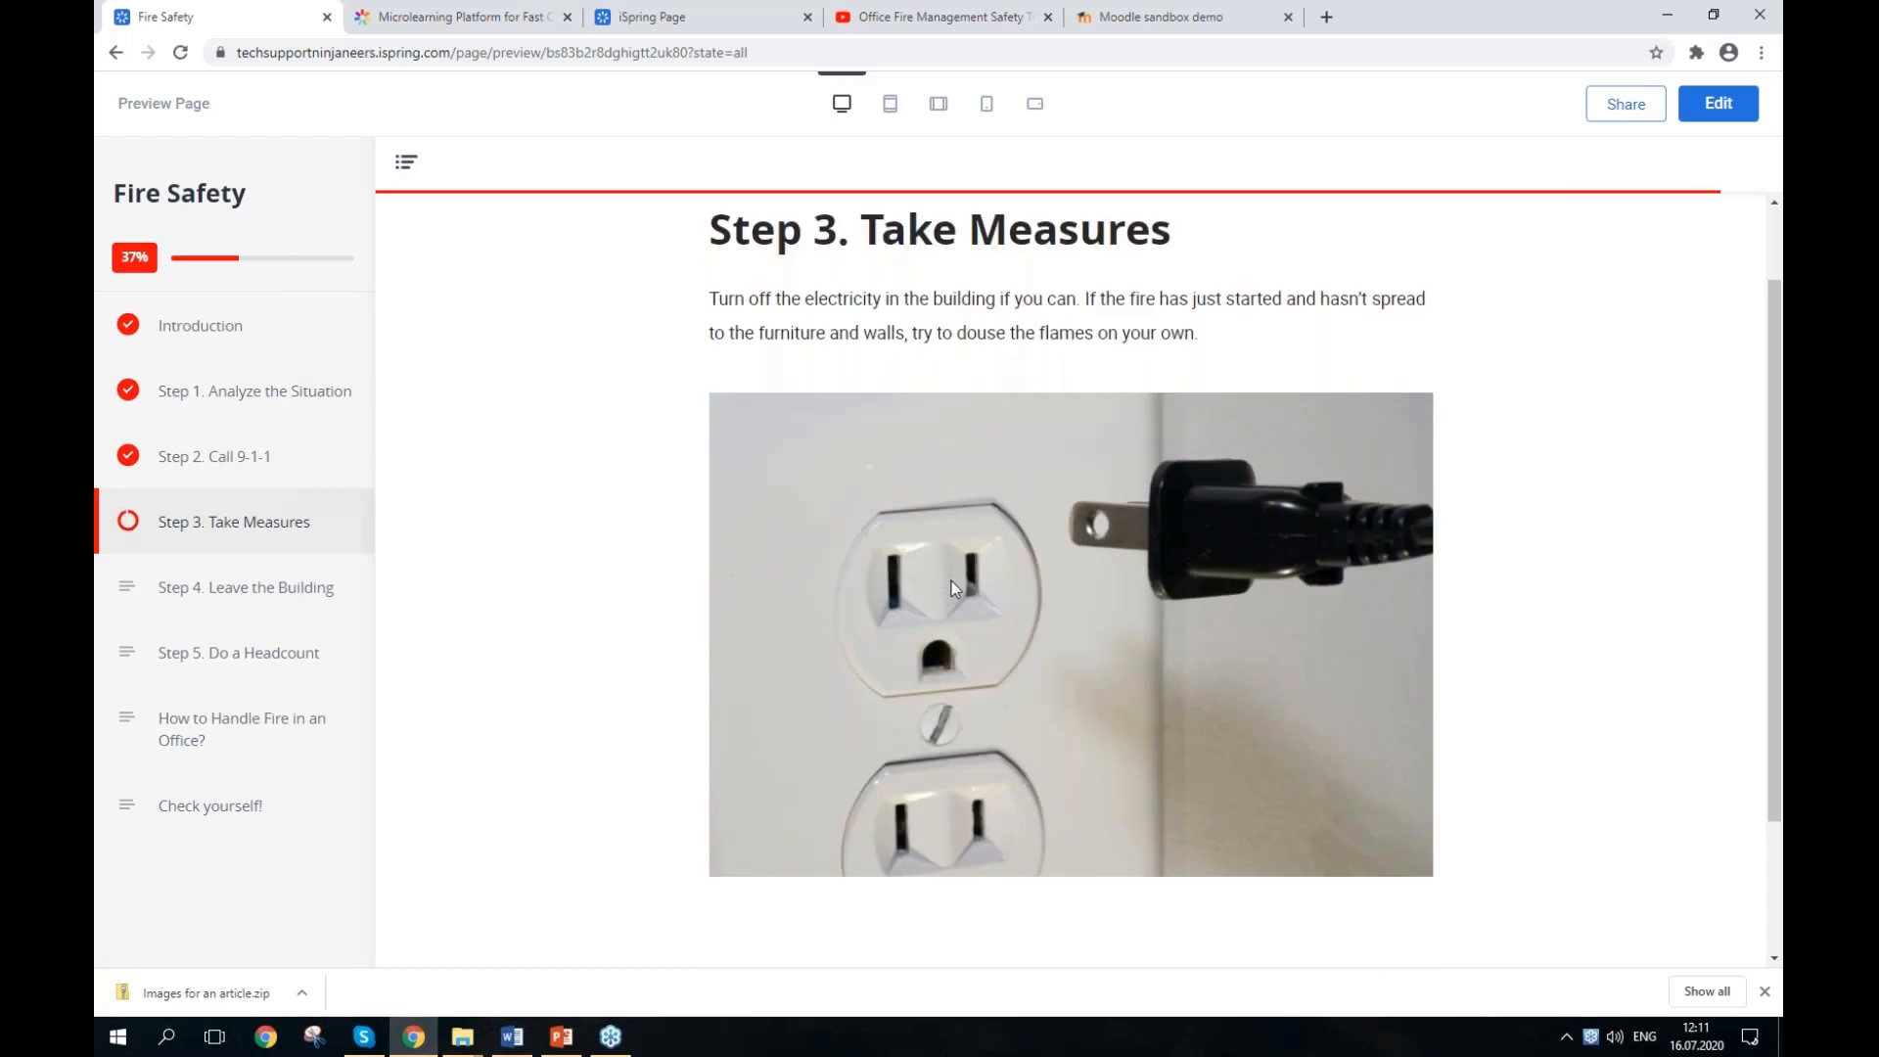
{"action": "scroll", "coordinate": [954, 588], "scroll_direction": "down", "scroll_amount": 2}
{"action": "left_click", "coordinate": [1028, 894]}
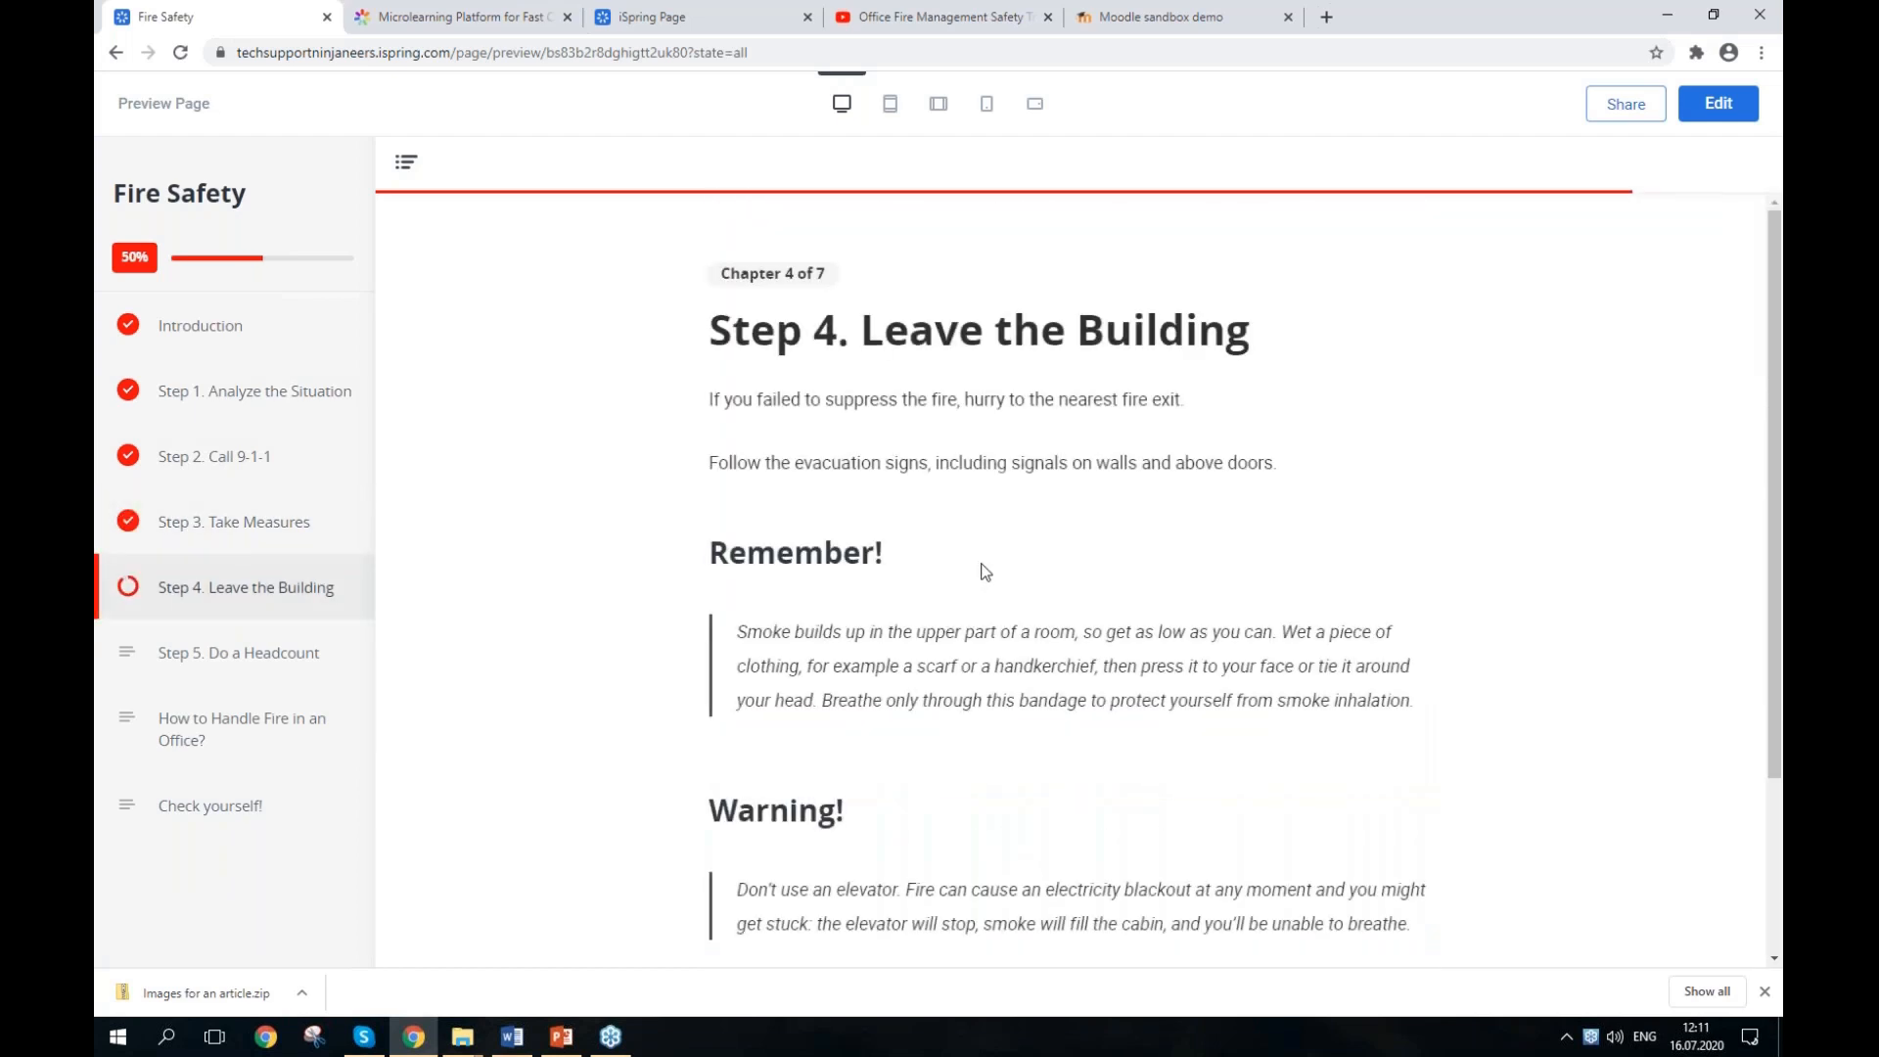
{"action": "scroll", "coordinate": [986, 571], "scroll_direction": "down", "scroll_amount": 2}
{"action": "left_click", "coordinate": [1052, 891]}
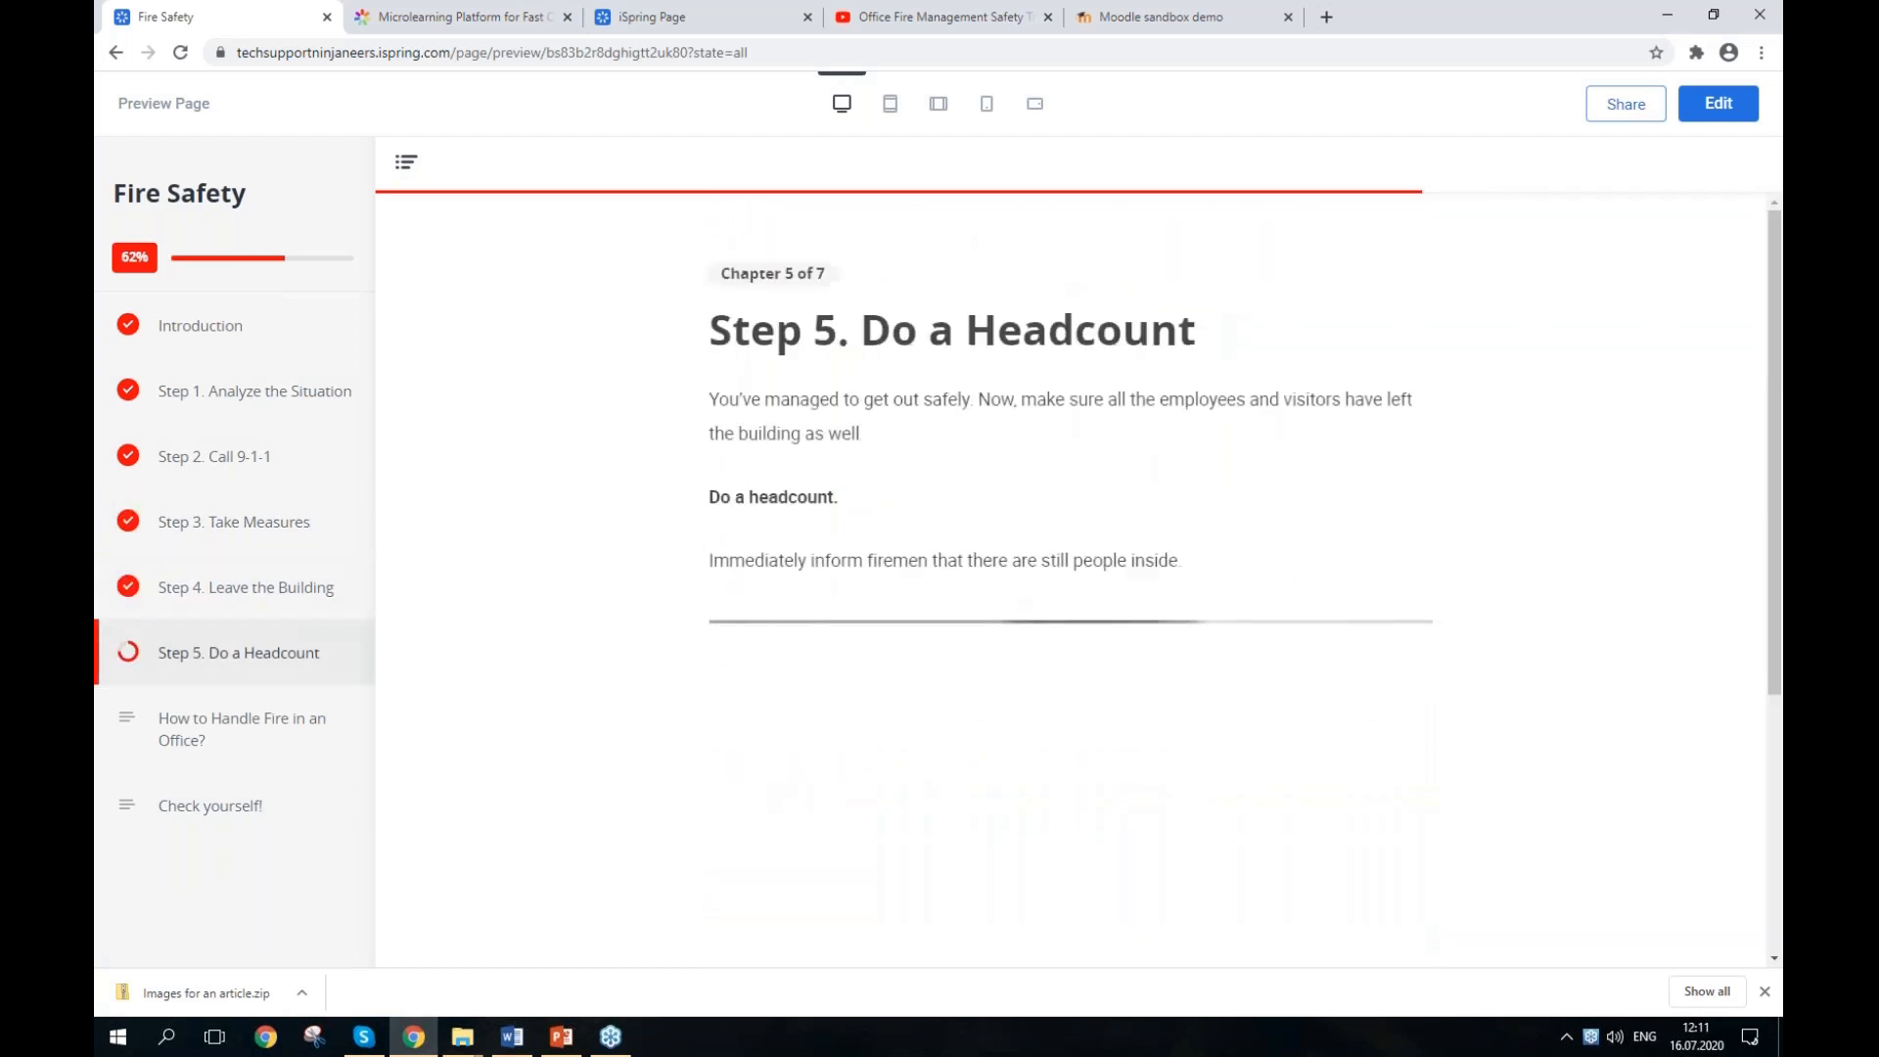
{"action": "scroll", "coordinate": [1079, 717], "scroll_direction": "down", "scroll_amount": 3}
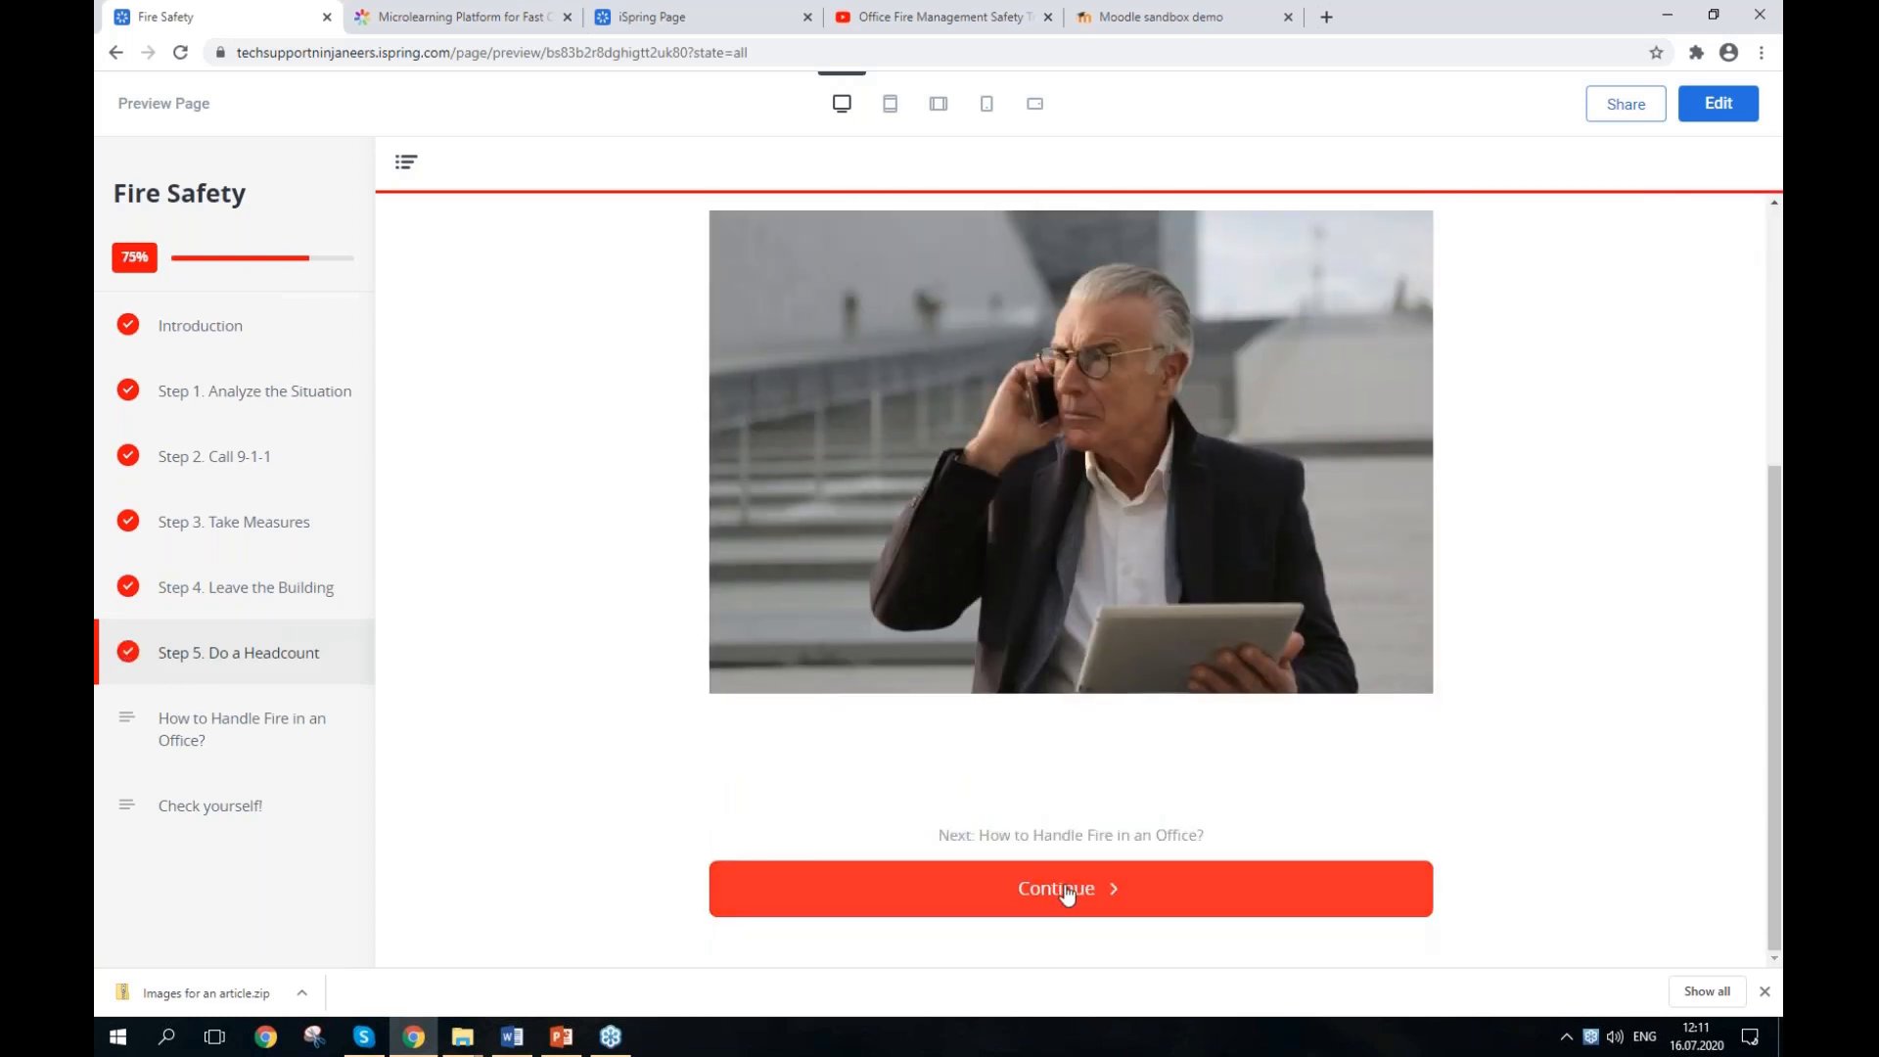
{"action": "left_click", "coordinate": [1067, 894]}
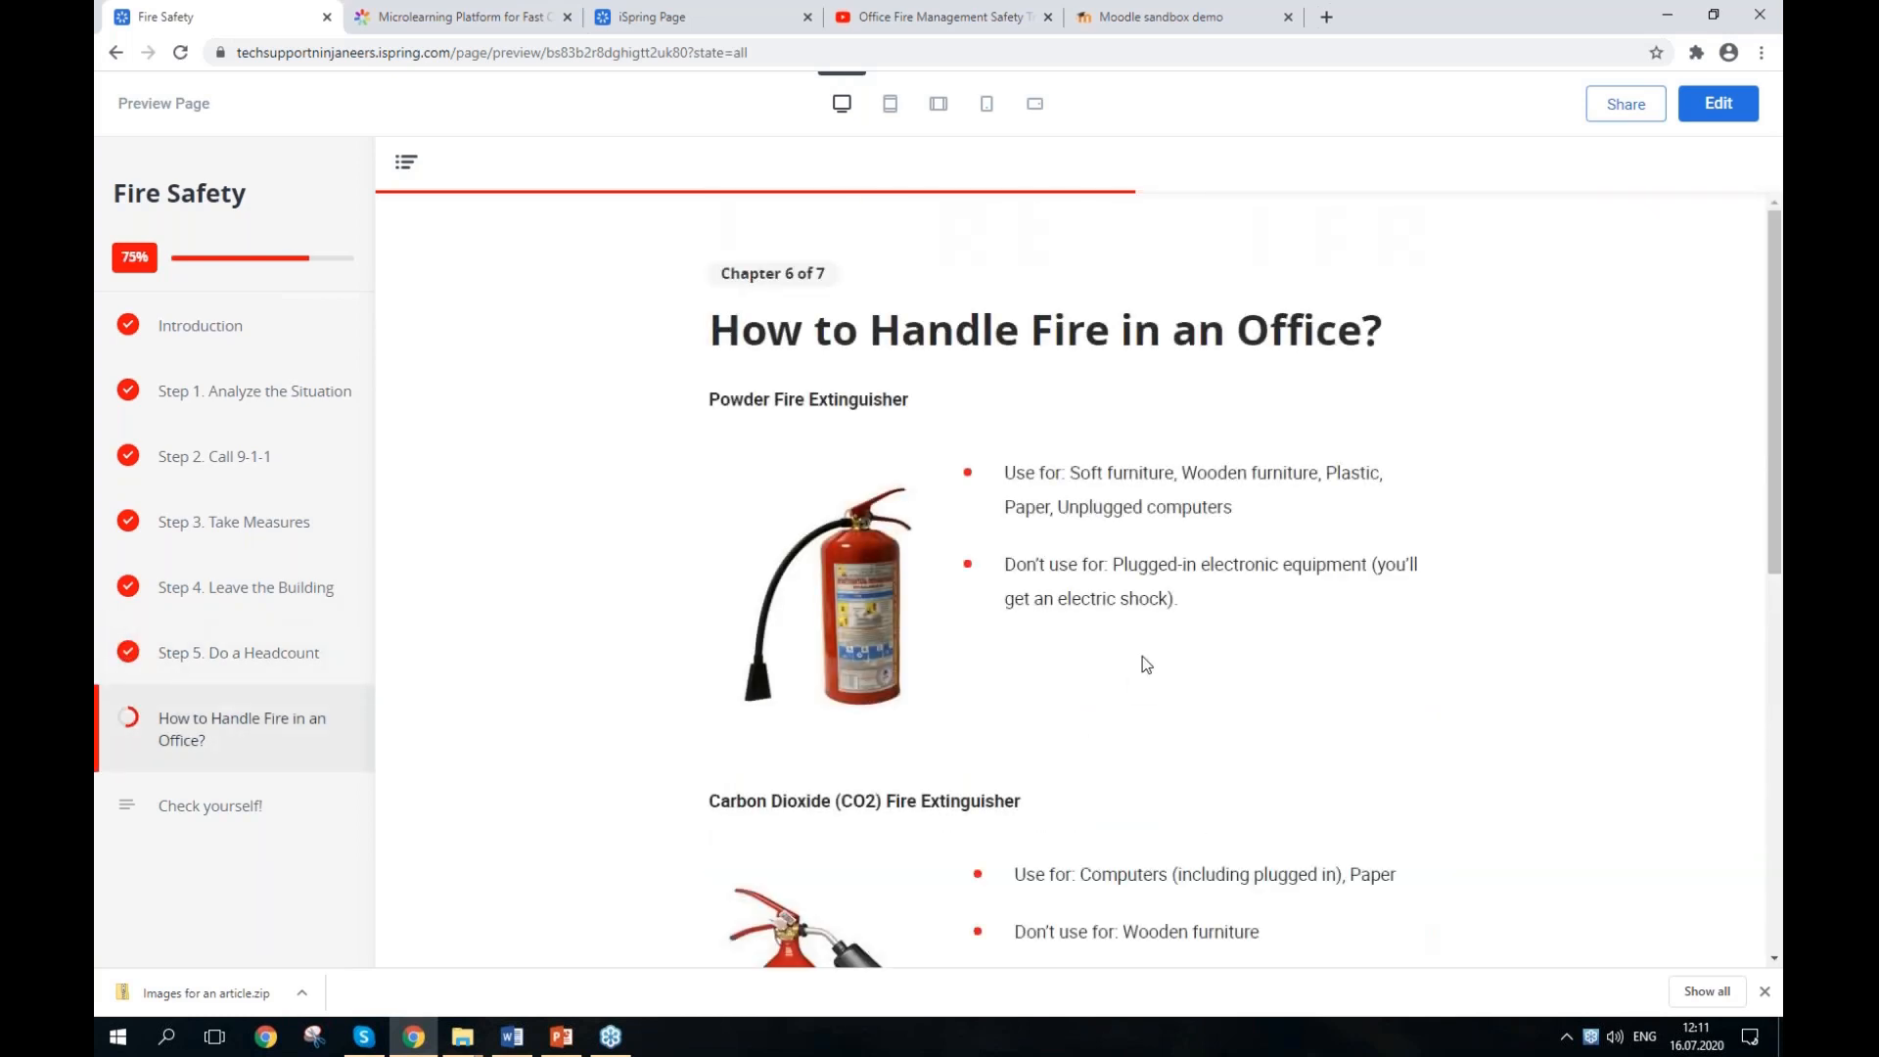
{"action": "scroll", "coordinate": [1146, 665], "scroll_direction": "down", "scroll_amount": 7}
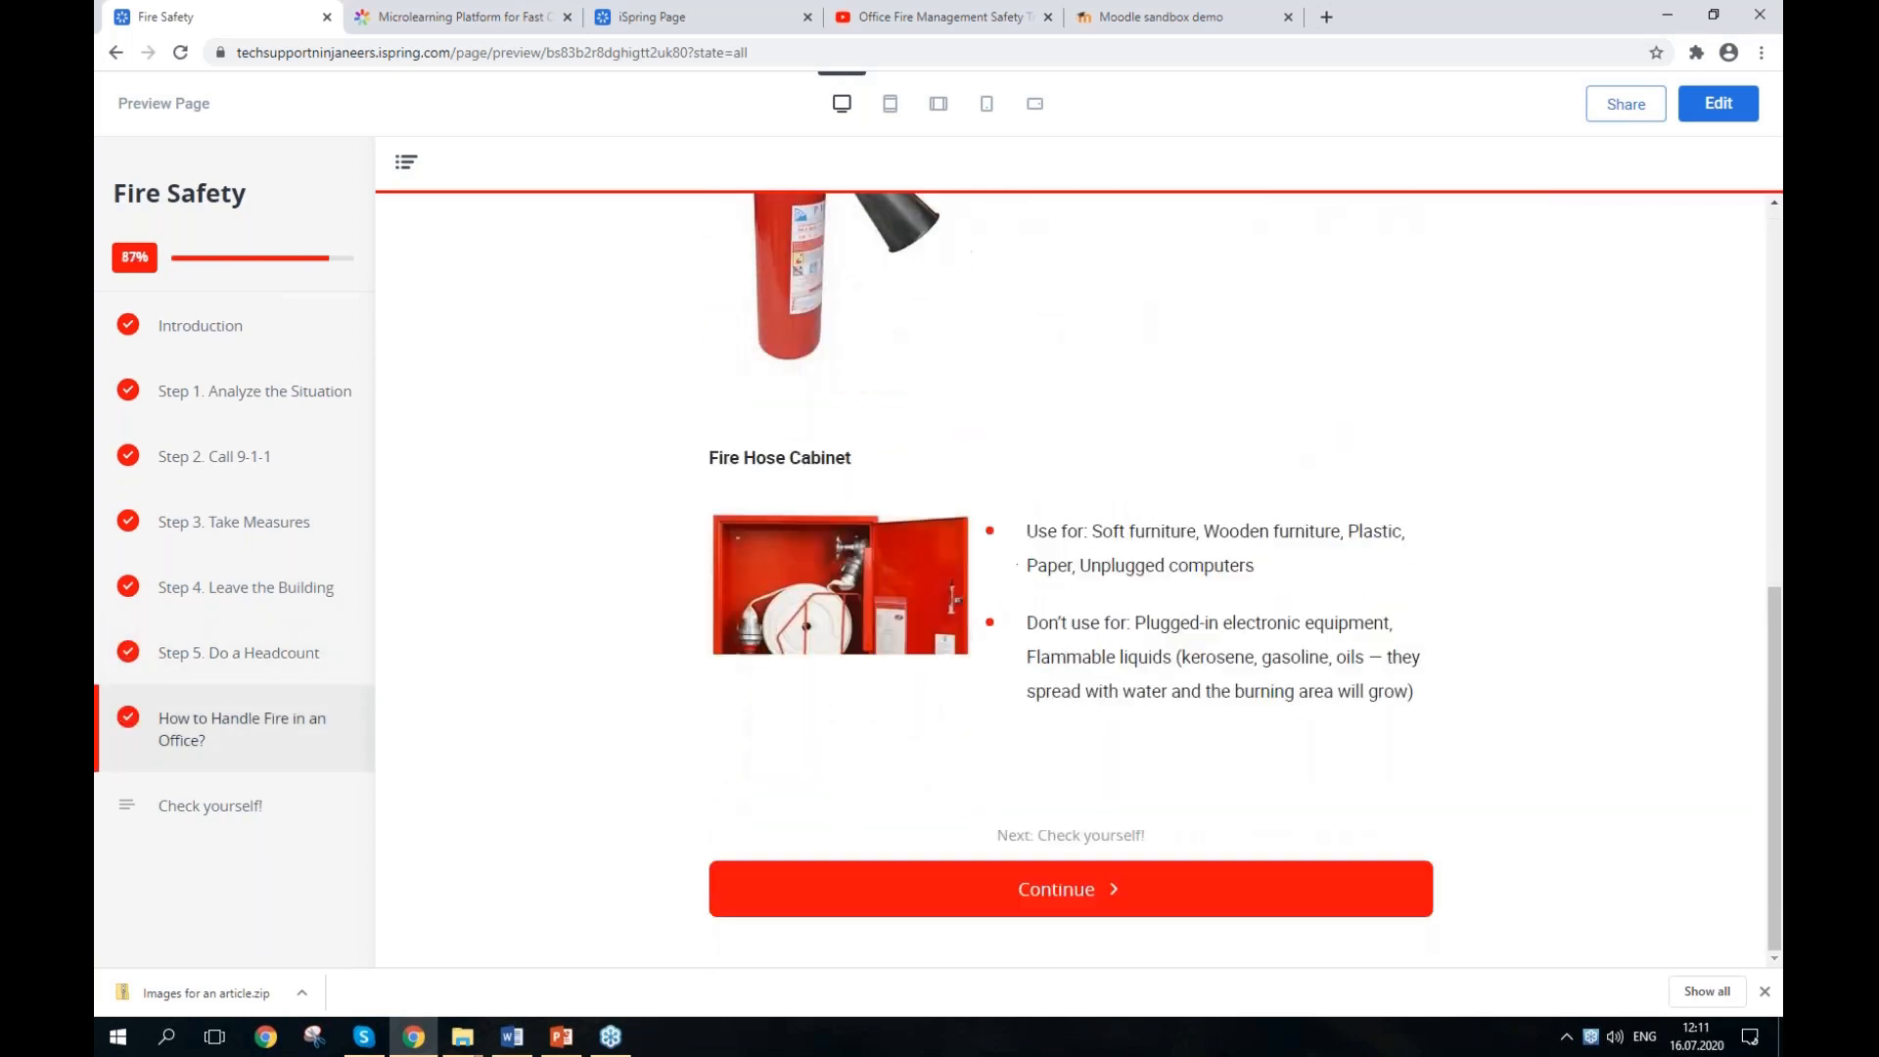
Step: Continue to the Check yourself! quiz and submit "Look around and analyze what the danger is and where the fire exits are" for Step 1
{"action": "left_click", "coordinate": [1105, 884]}
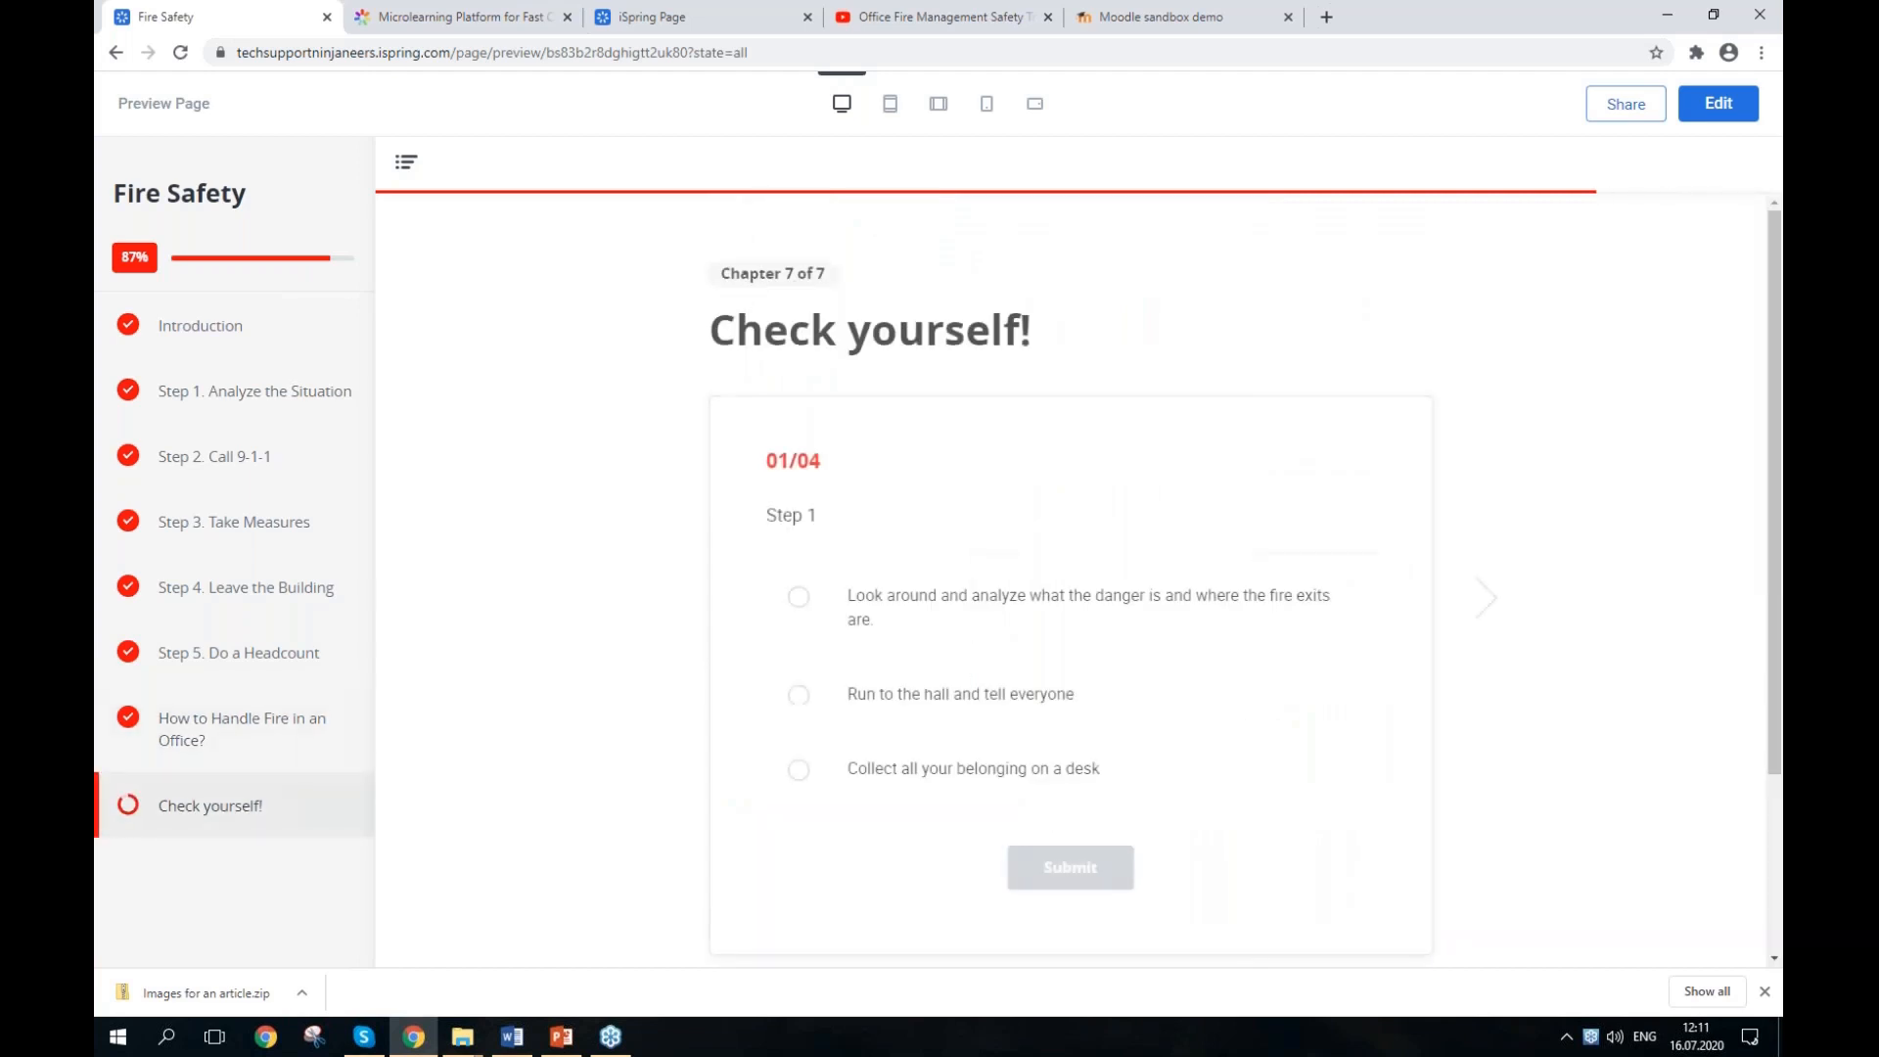
{"action": "left_click", "coordinate": [1223, 594]}
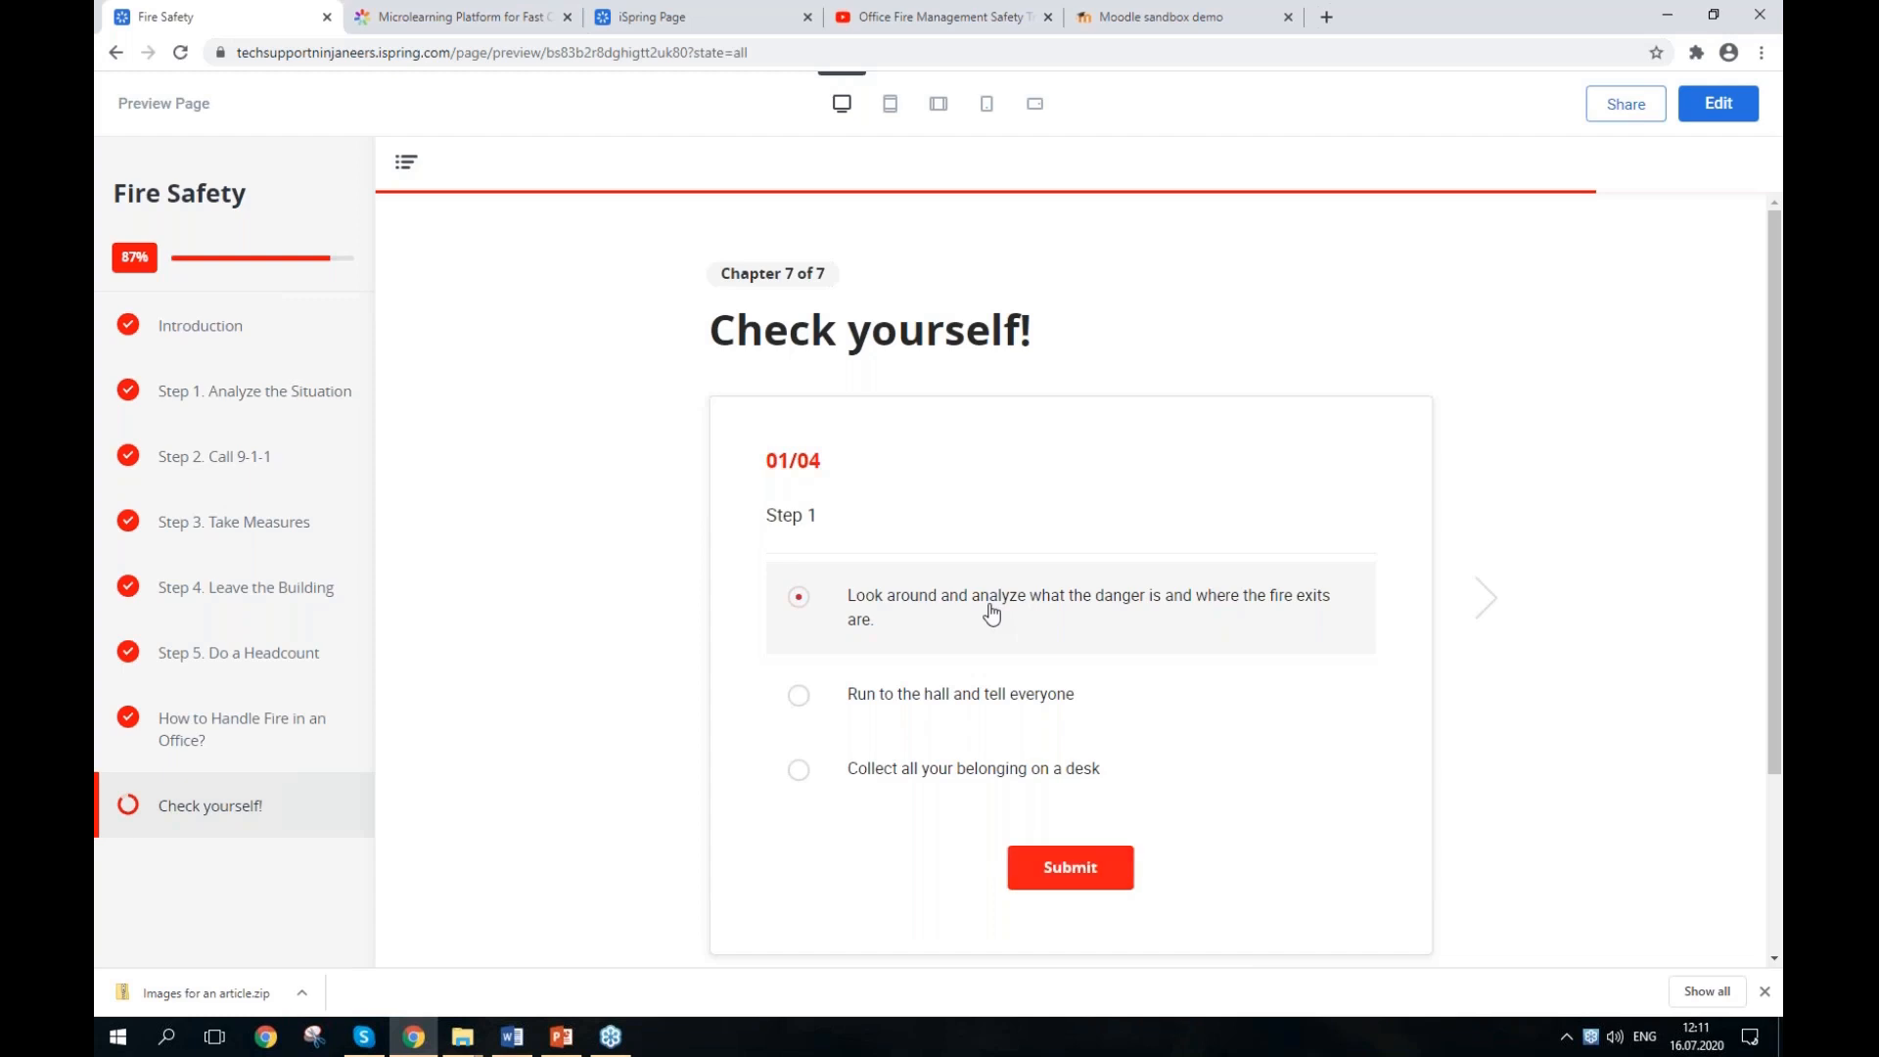
{"action": "left_click", "coordinate": [1070, 879]}
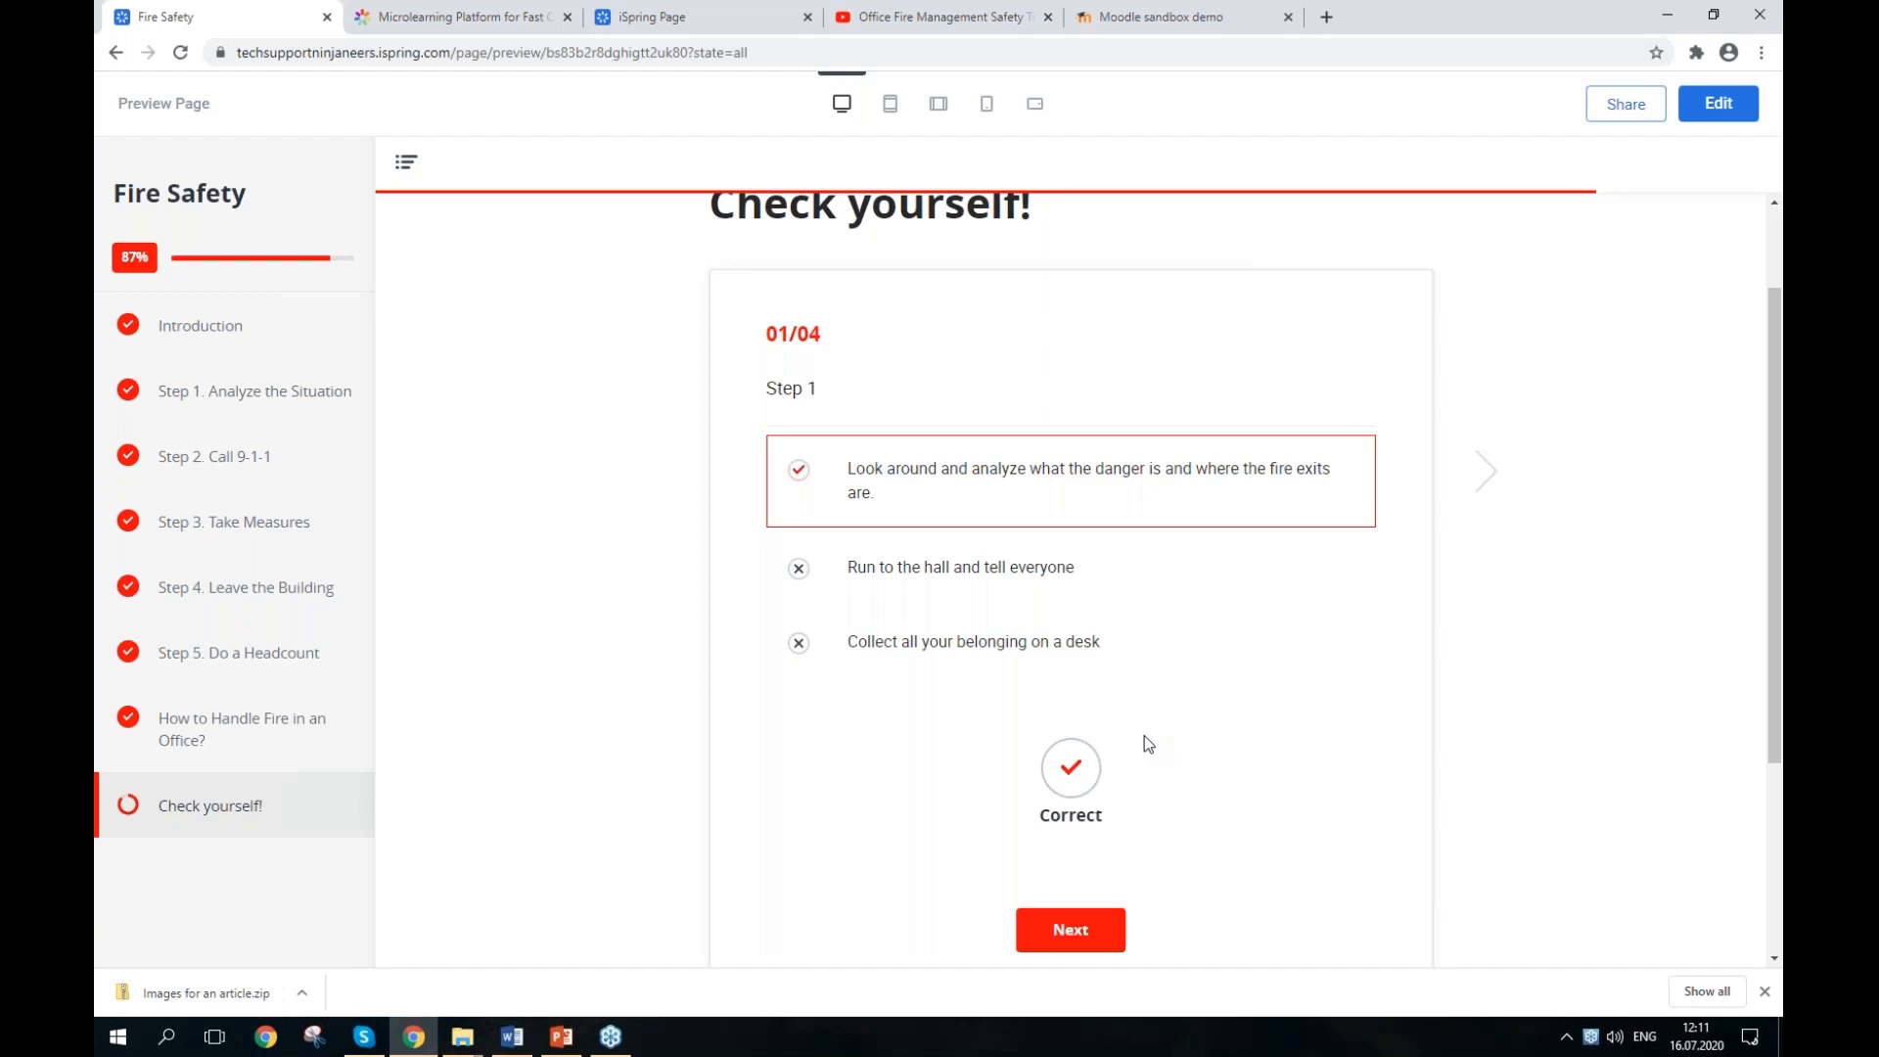
Step: View the iSpring Page product website and return to the Books project in the iSpring Page workspace
{"action": "left_click", "coordinate": [643, 22]}
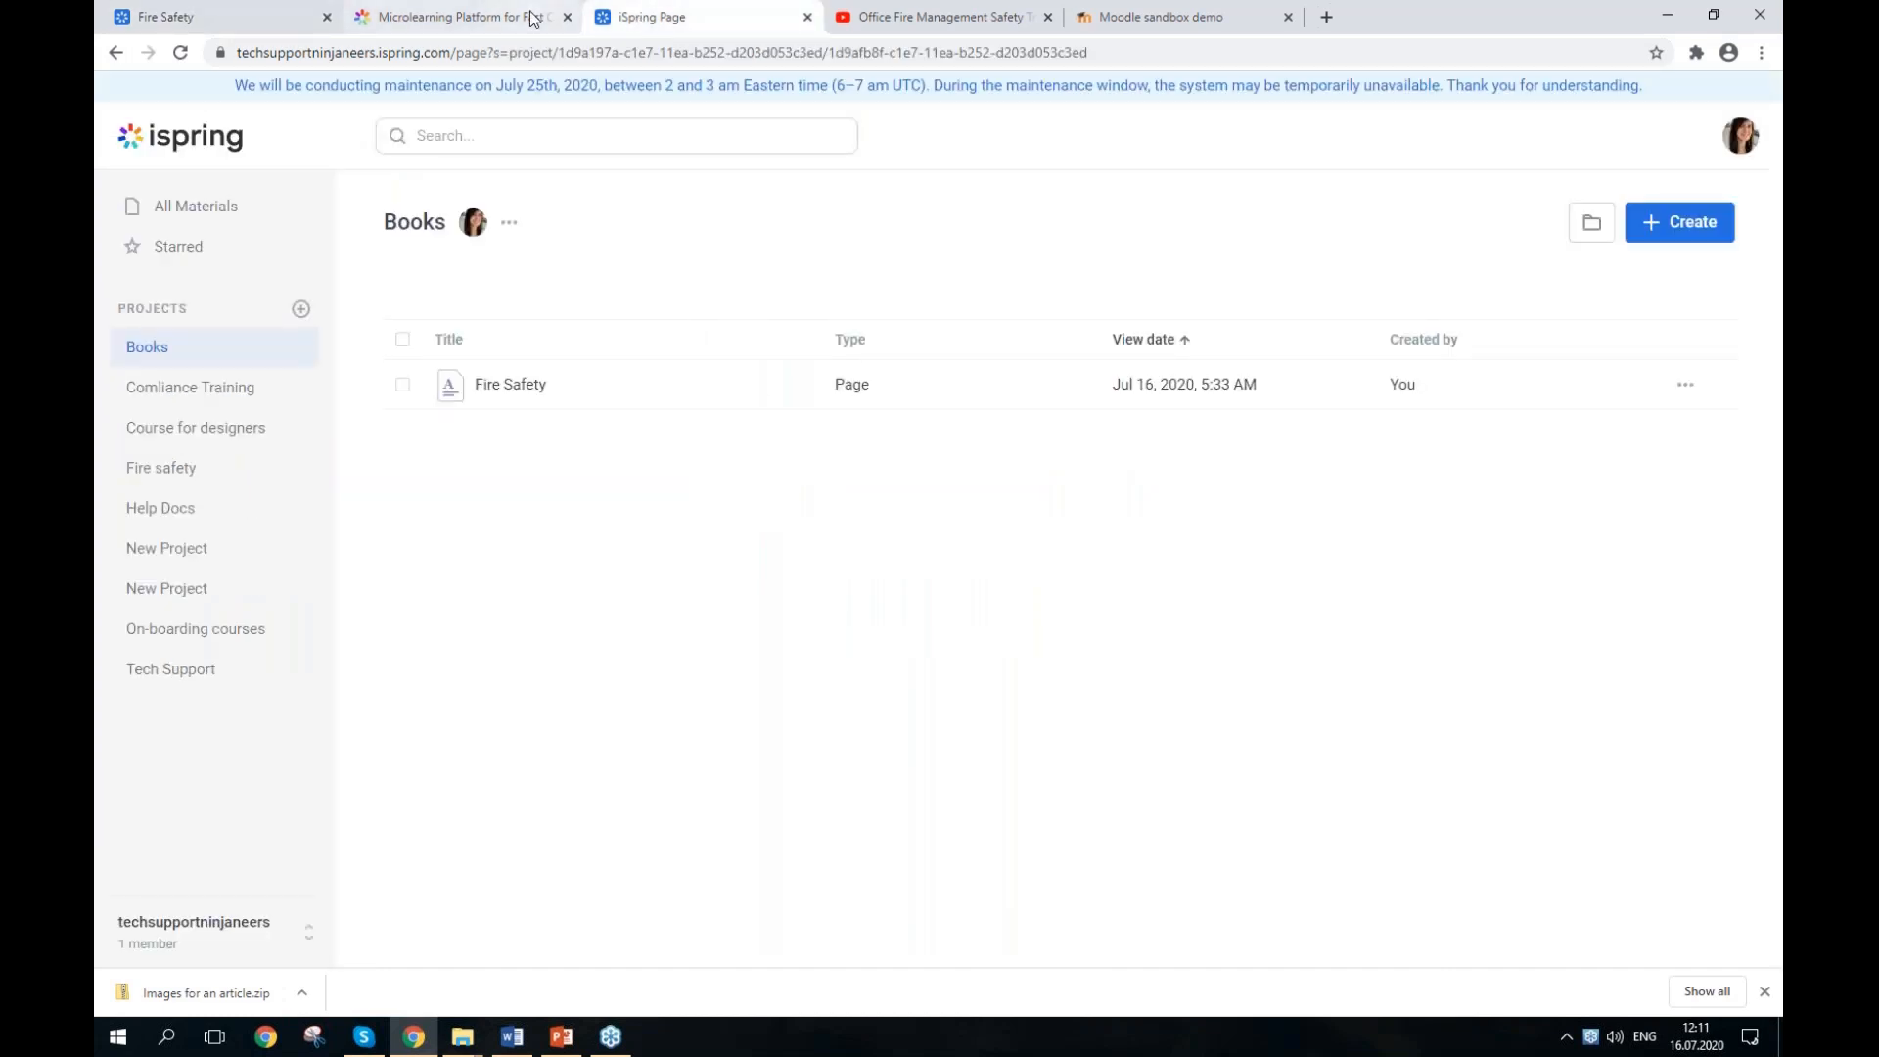
{"action": "left_click", "coordinate": [529, 19]}
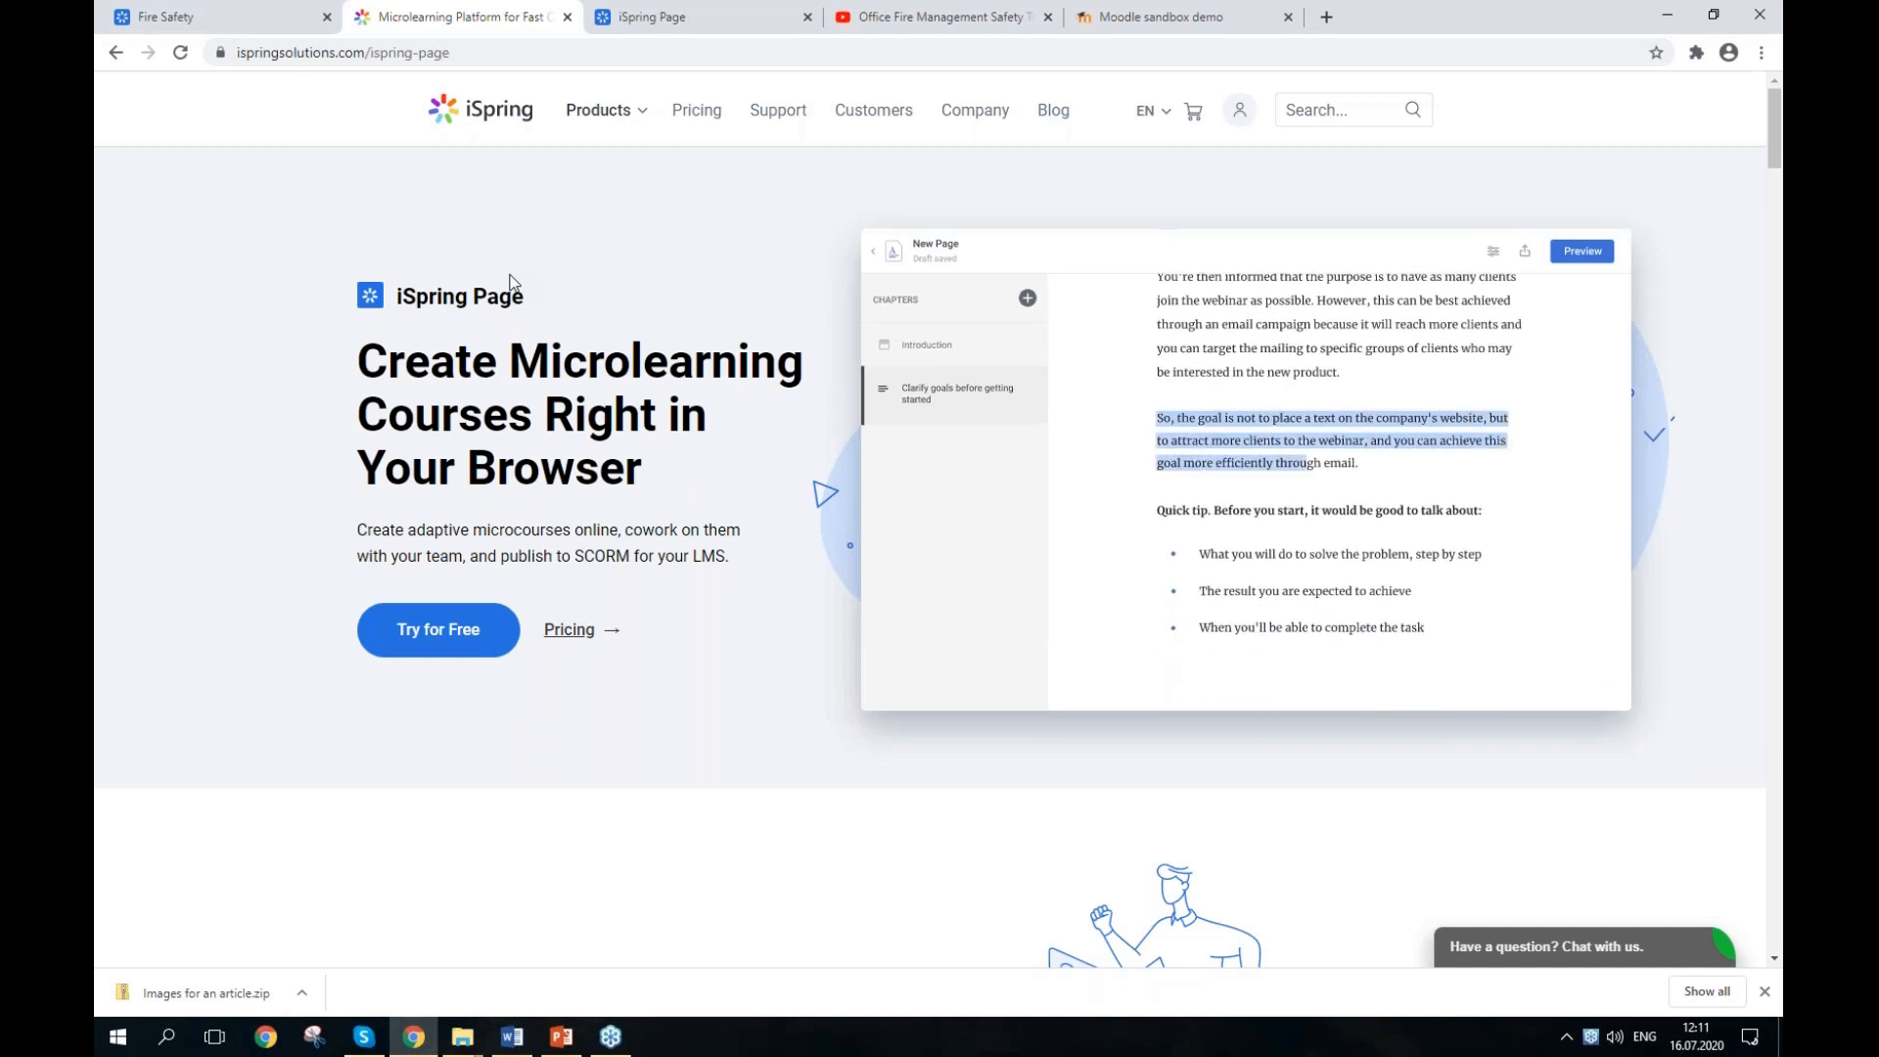
{"action": "left_click", "coordinate": [763, 9]}
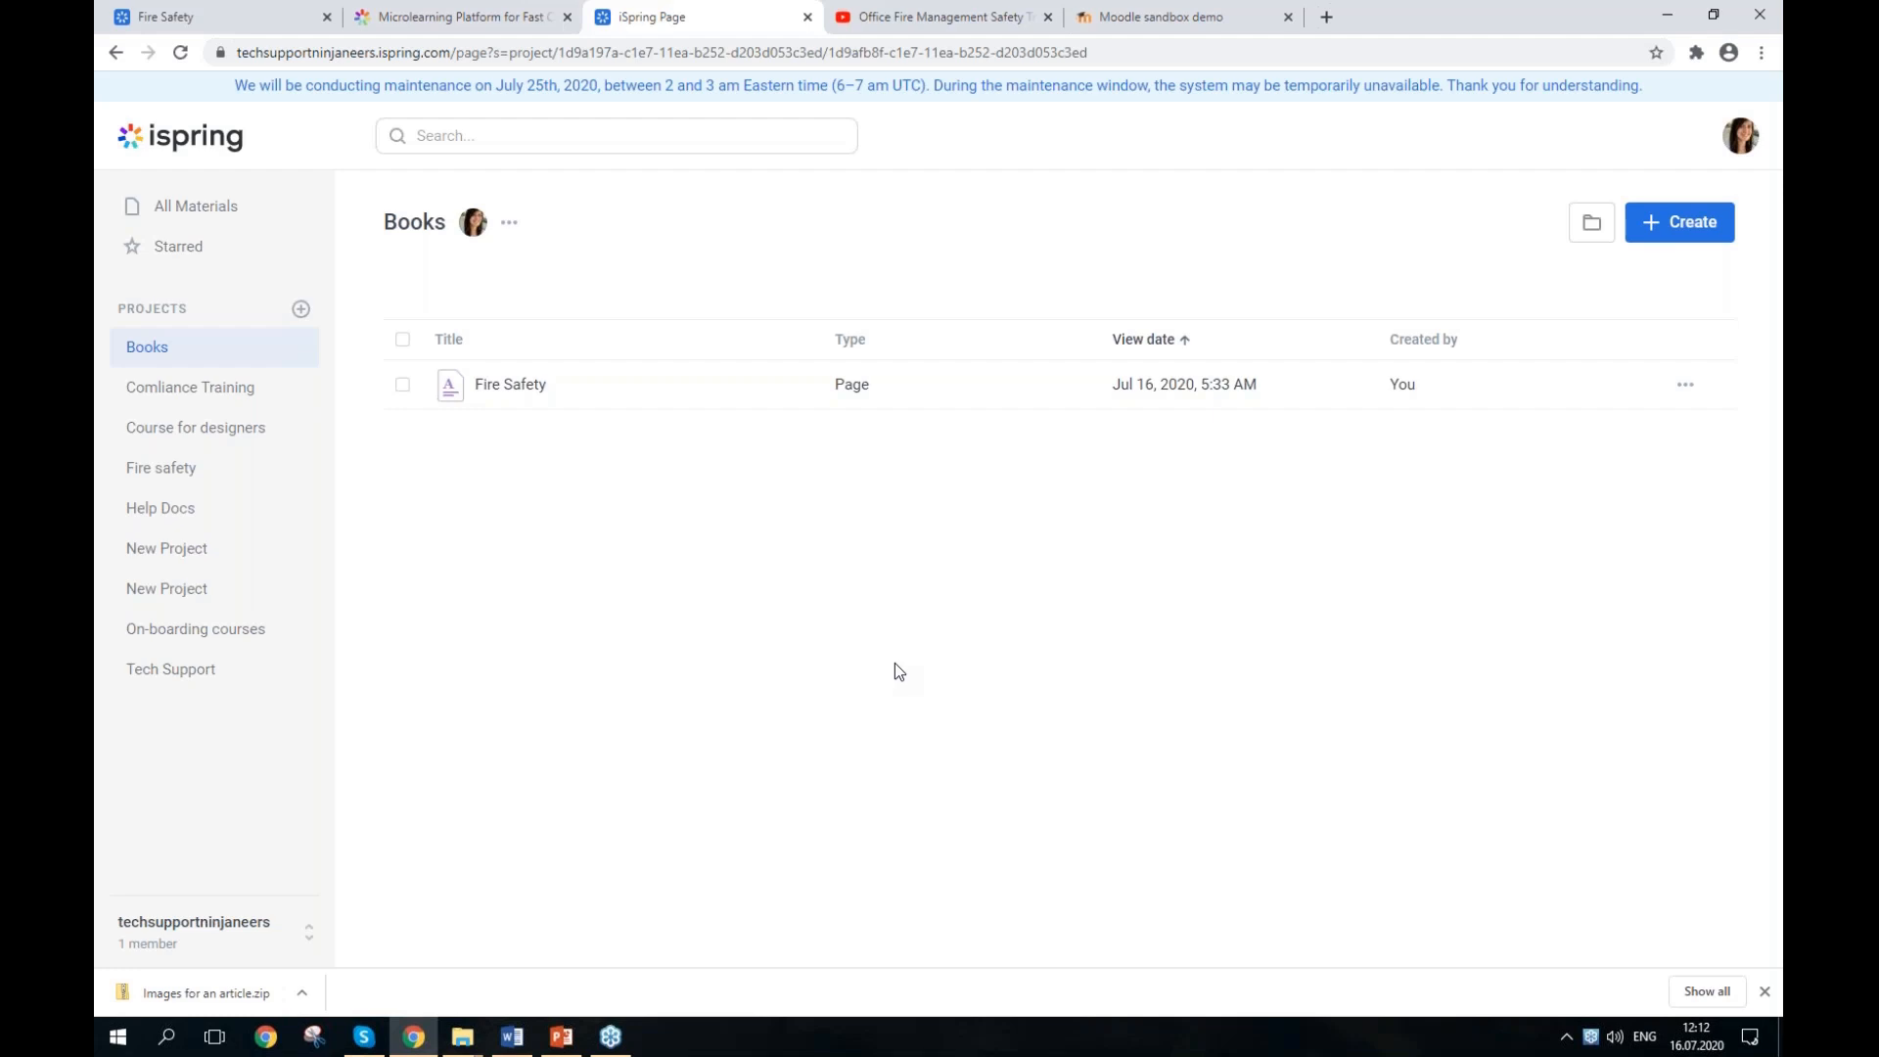
Step: View the list of all materials and the contents of the Course for designers project
{"action": "left_click", "coordinate": [179, 207]}
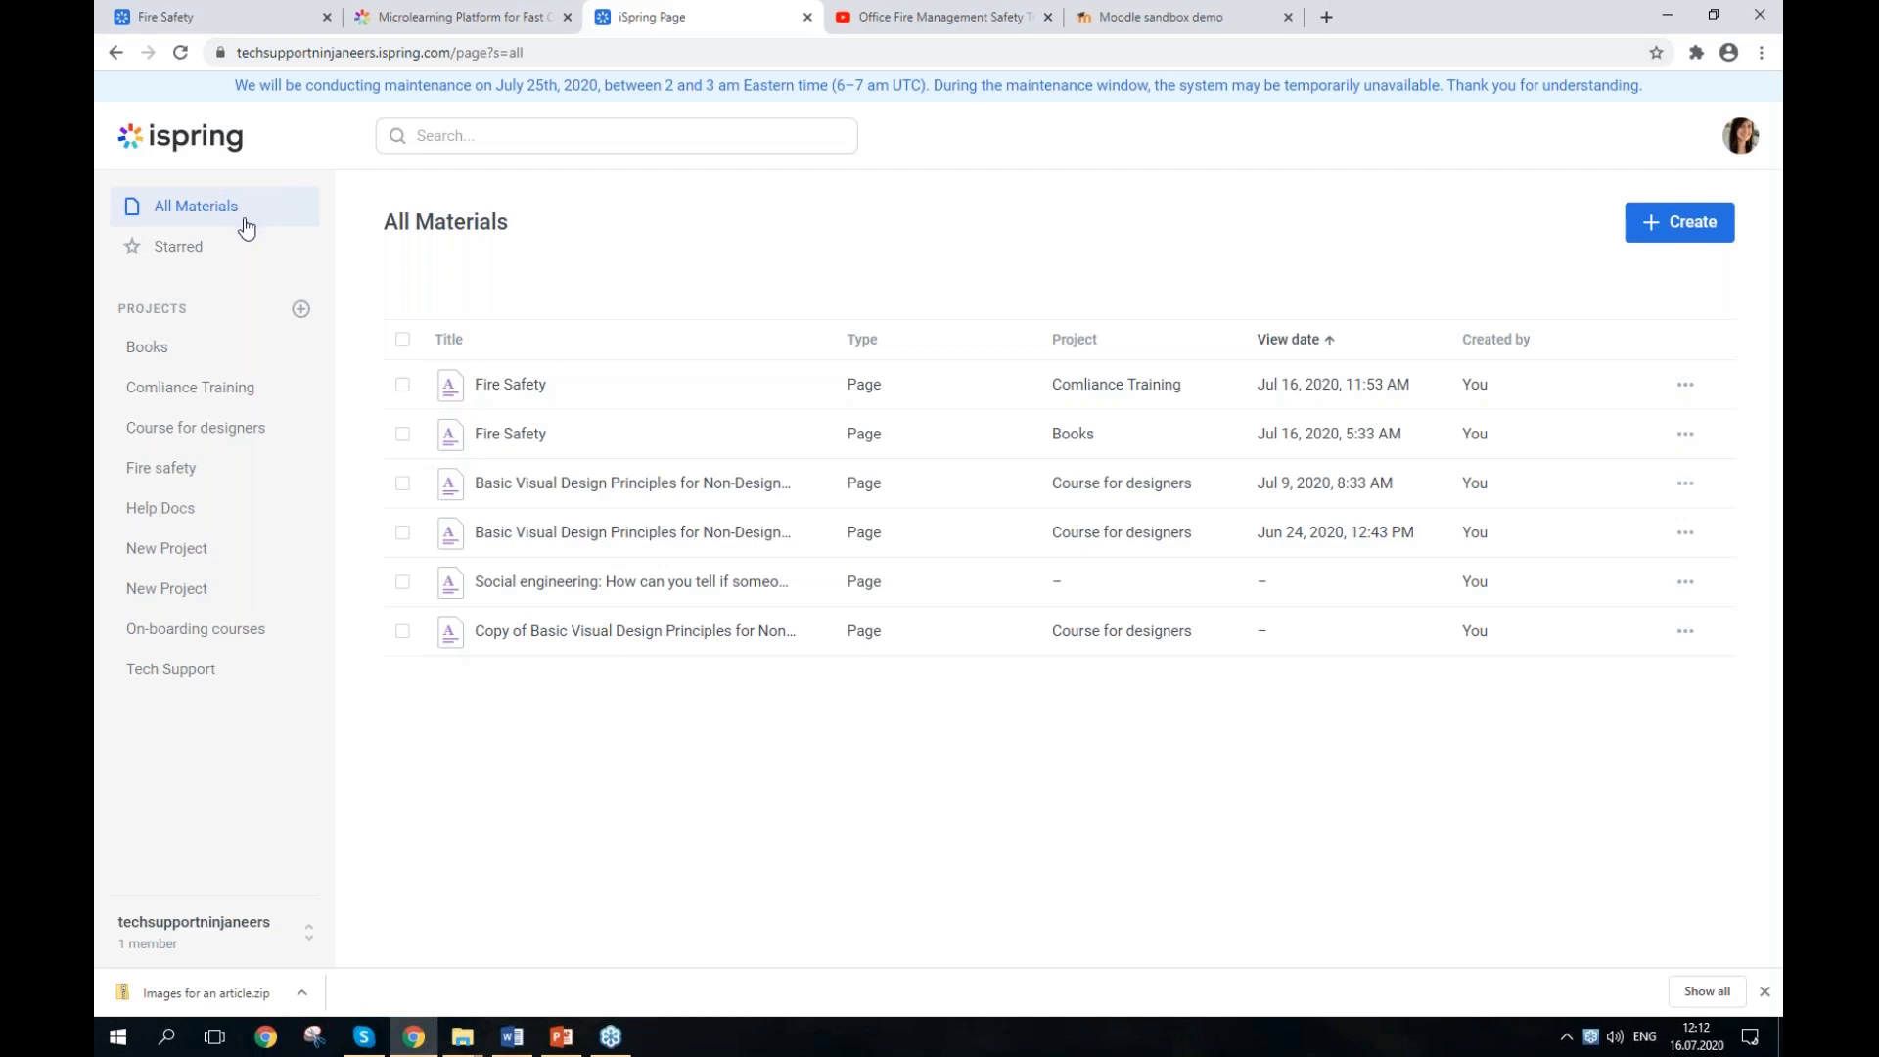
{"action": "left_click", "coordinate": [227, 319]}
{"action": "left_click", "coordinate": [239, 428]}
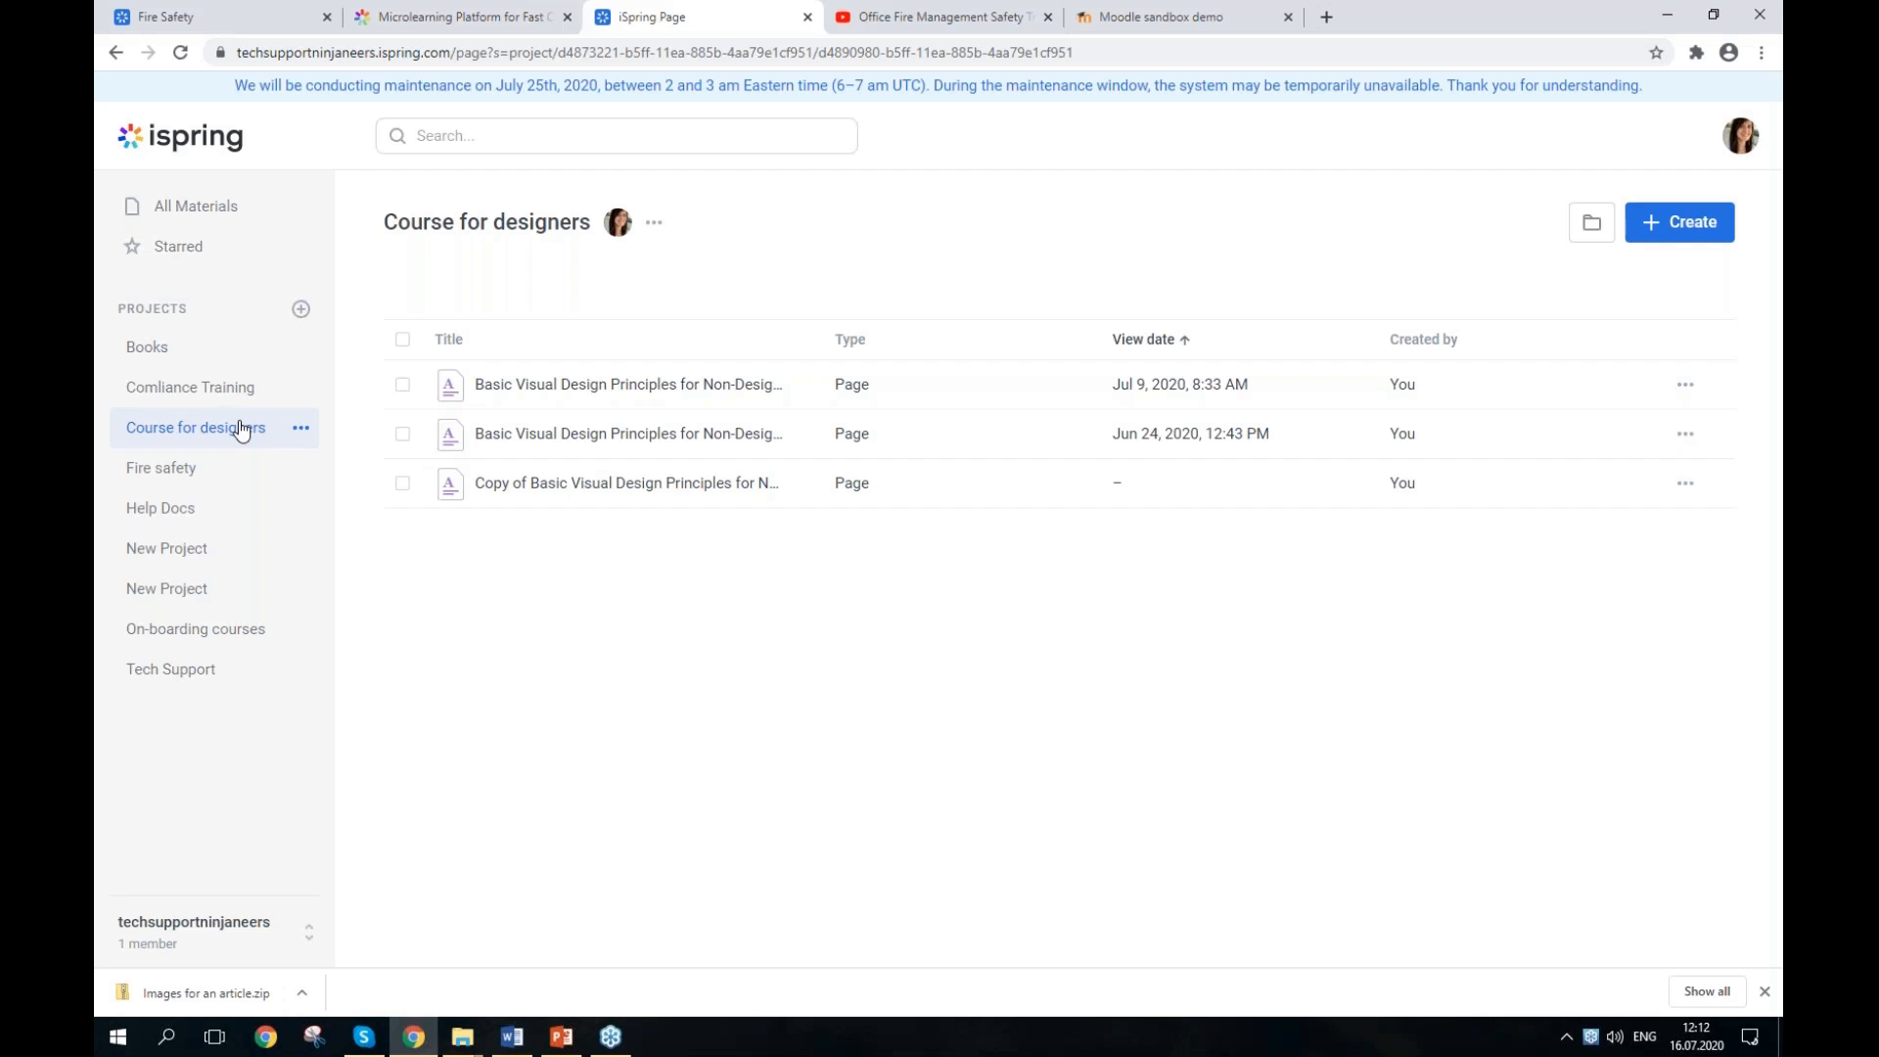
Step: Examine the techsupportninjaneers account's team management window with its email invitation field, and close it
{"action": "left_click", "coordinate": [191, 936]}
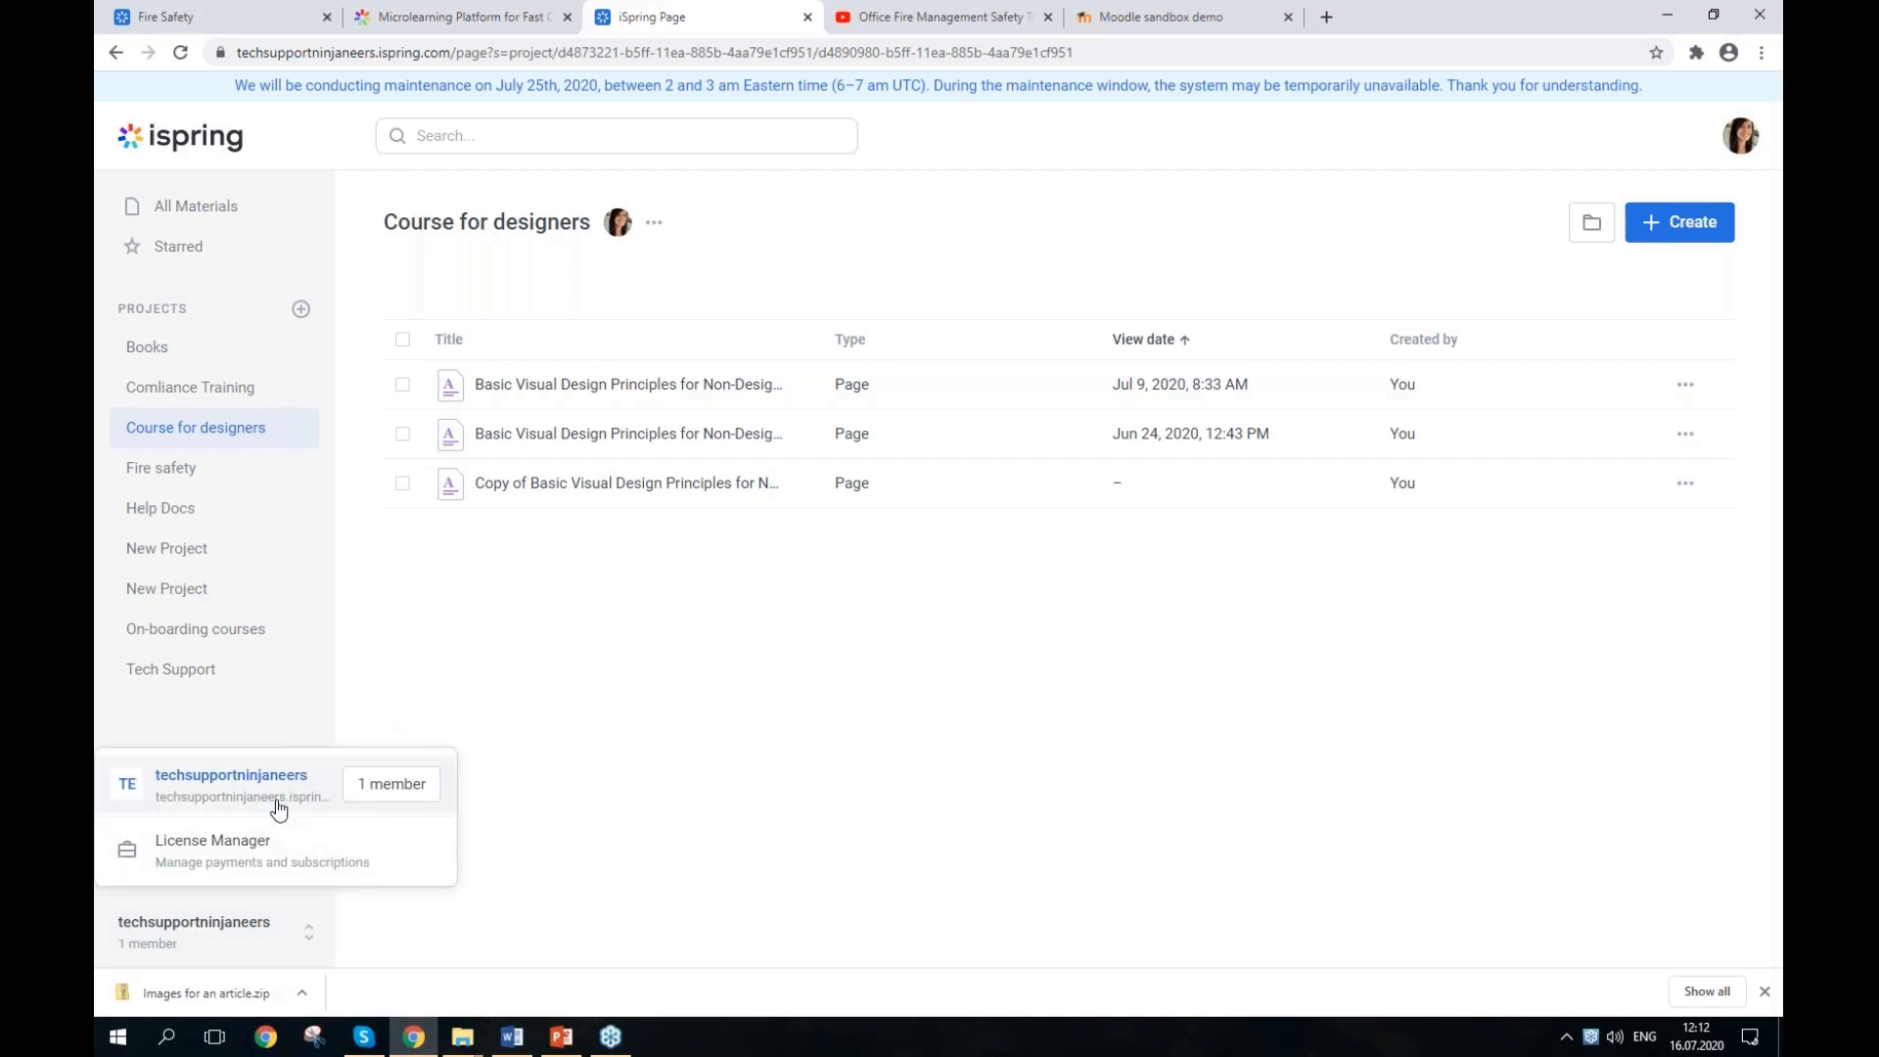
{"action": "left_click", "coordinate": [242, 788]}
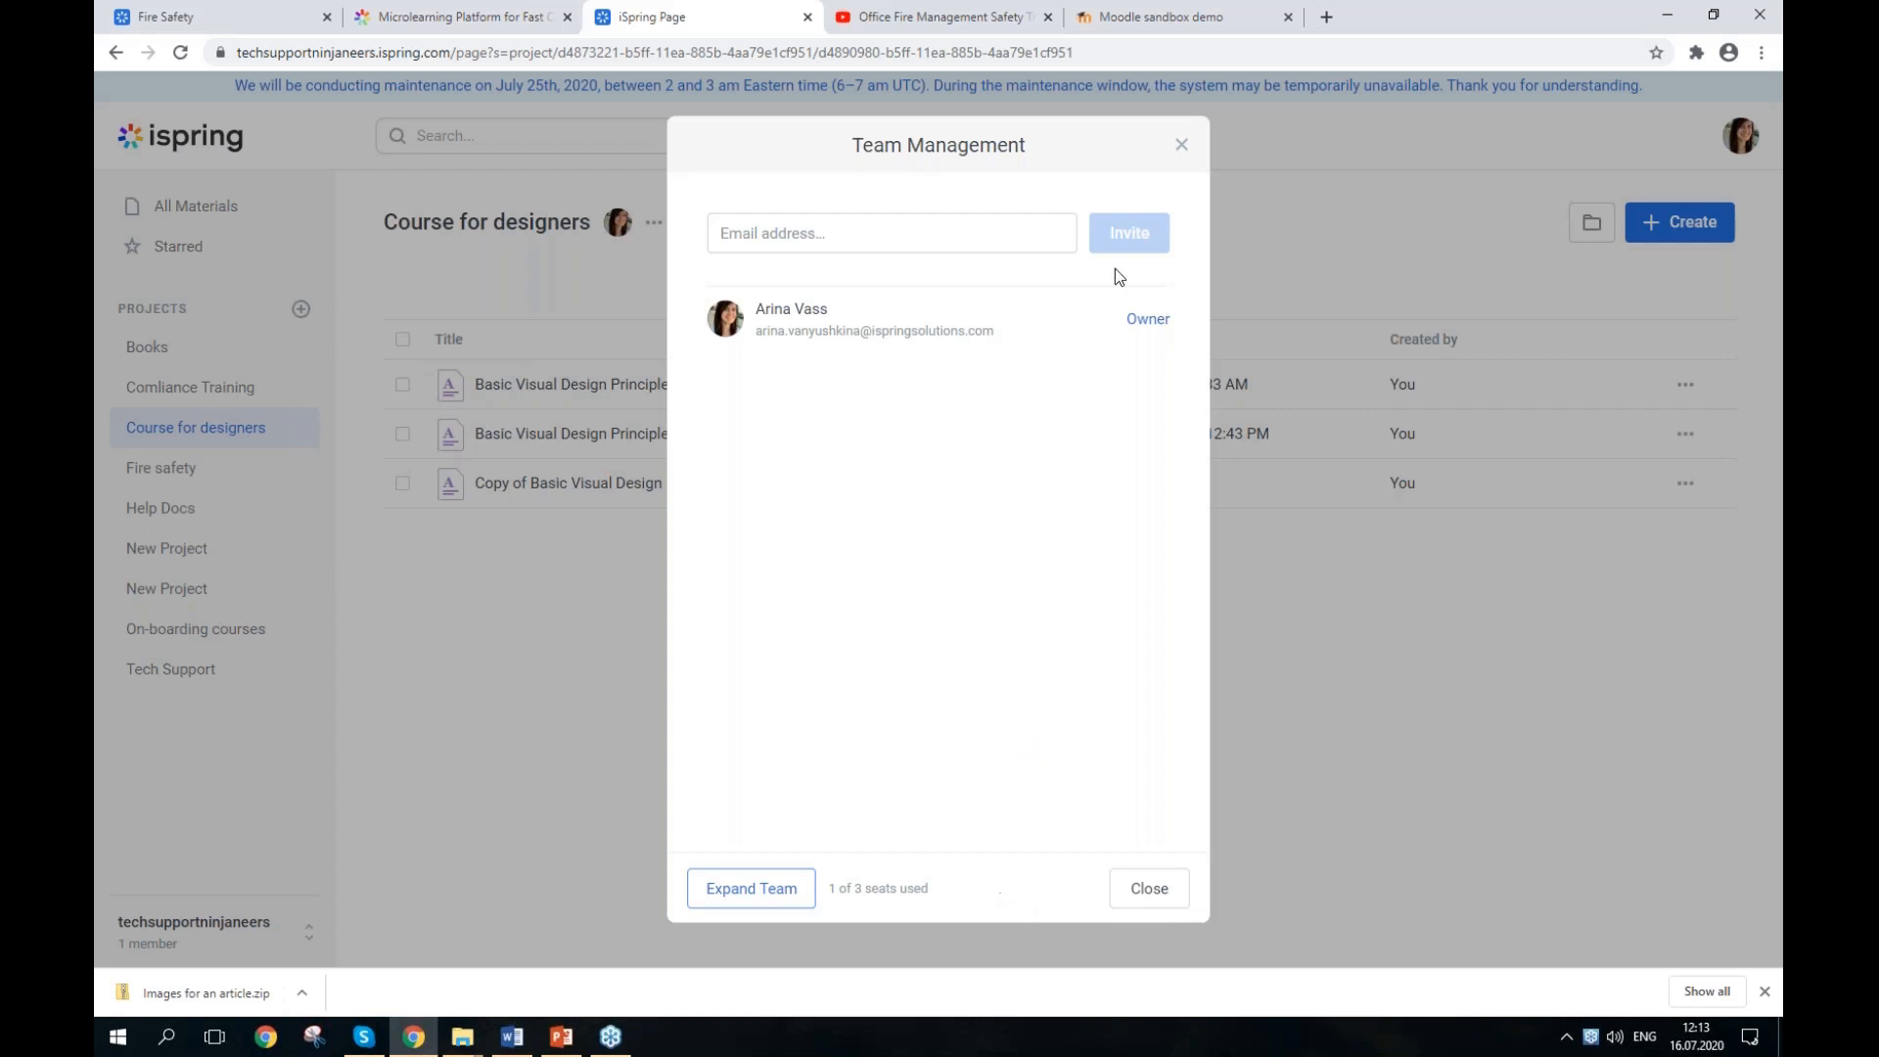
{"action": "left_click", "coordinate": [1016, 235]}
{"action": "left_click", "coordinate": [1183, 146]}
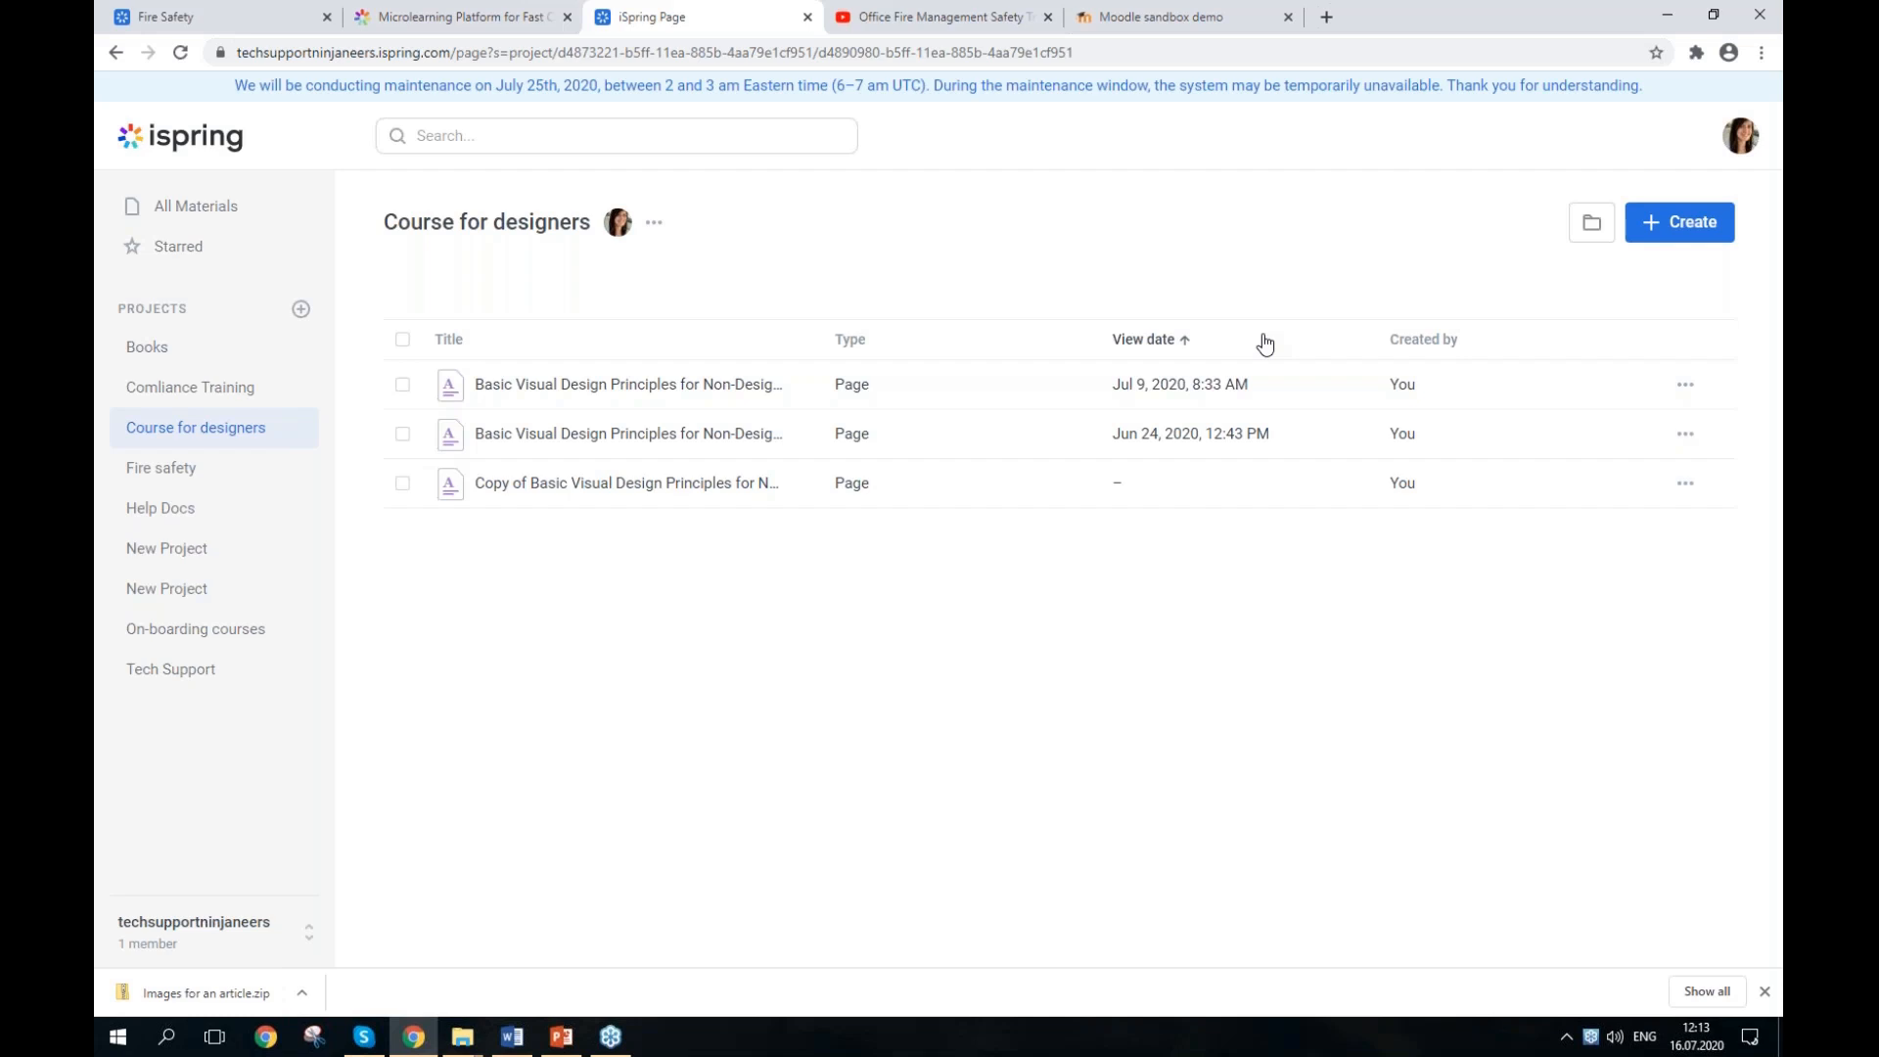
Step: Switch to Word, maximize Fire Safety Compliance Training text.docx and review the course text up to its beginning
{"action": "key", "text": "alt+Tab"}
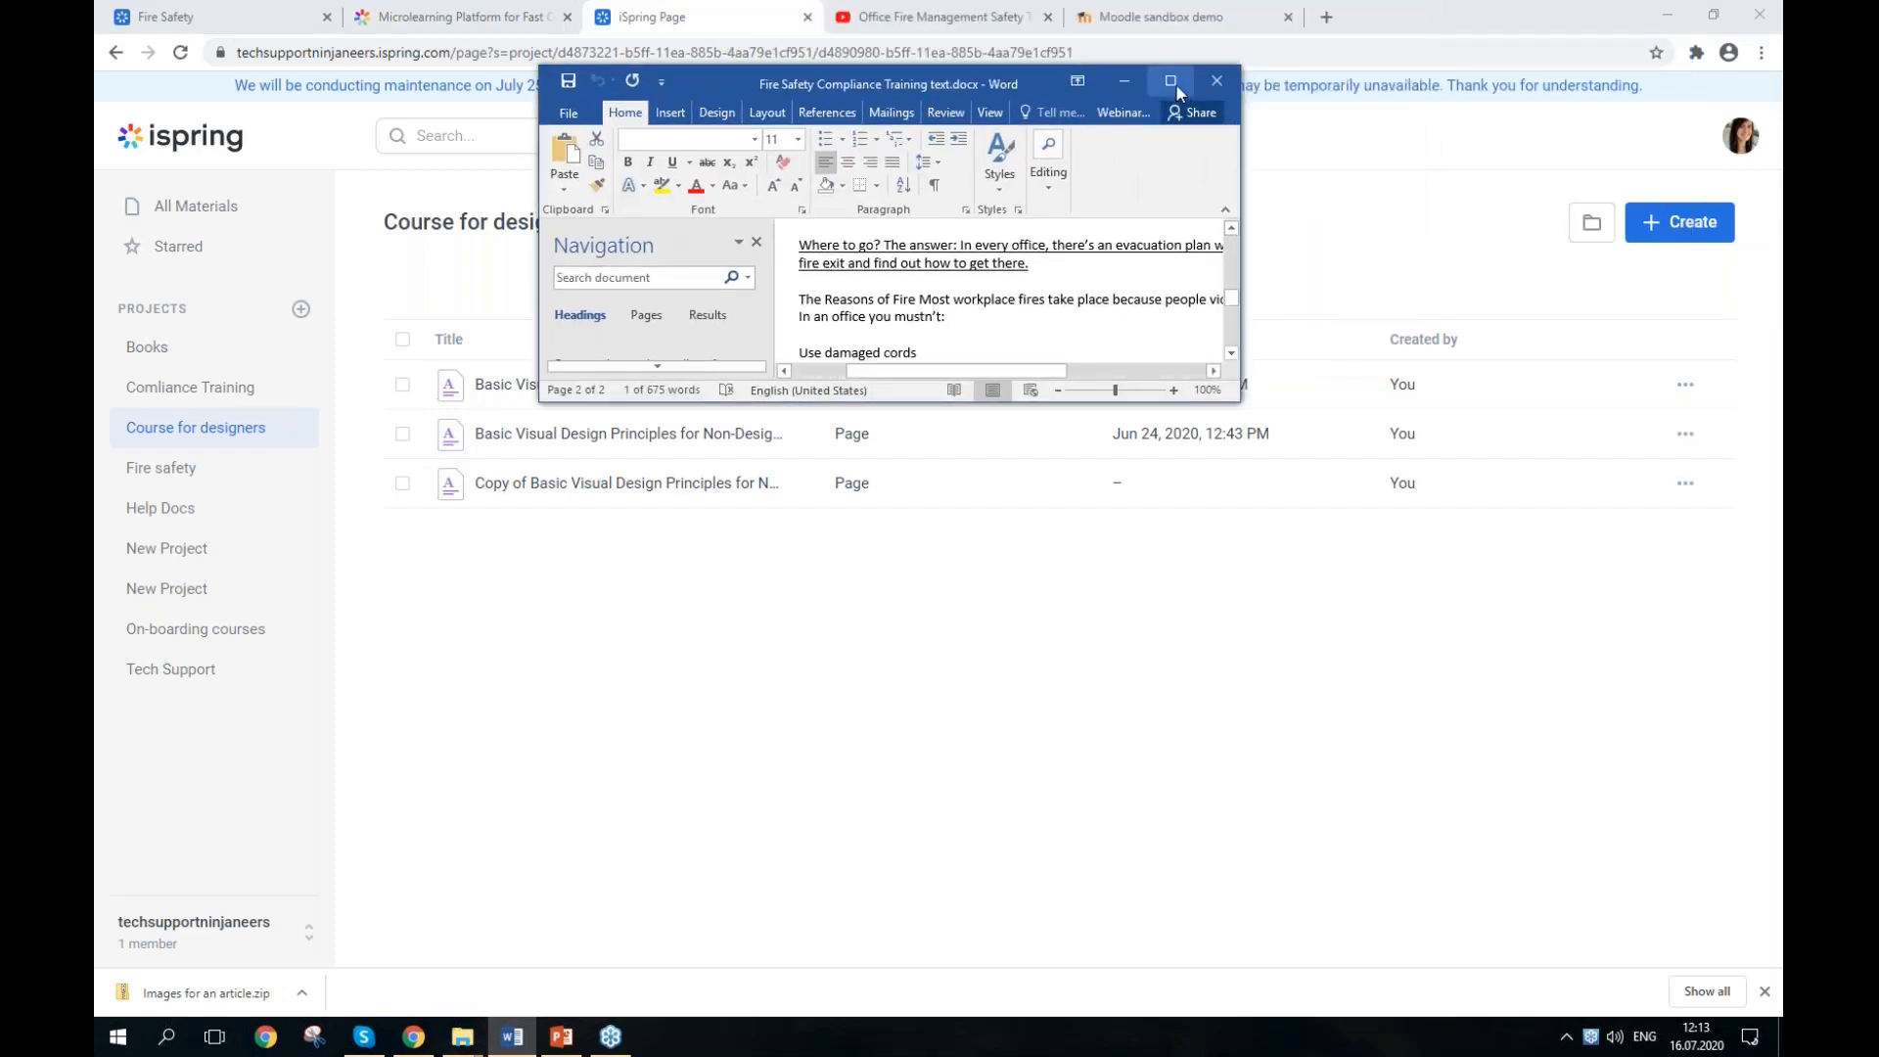
{"action": "left_click", "coordinate": [1177, 84]}
{"action": "scroll", "coordinate": [1192, 364], "scroll_direction": "up", "scroll_amount": 12}
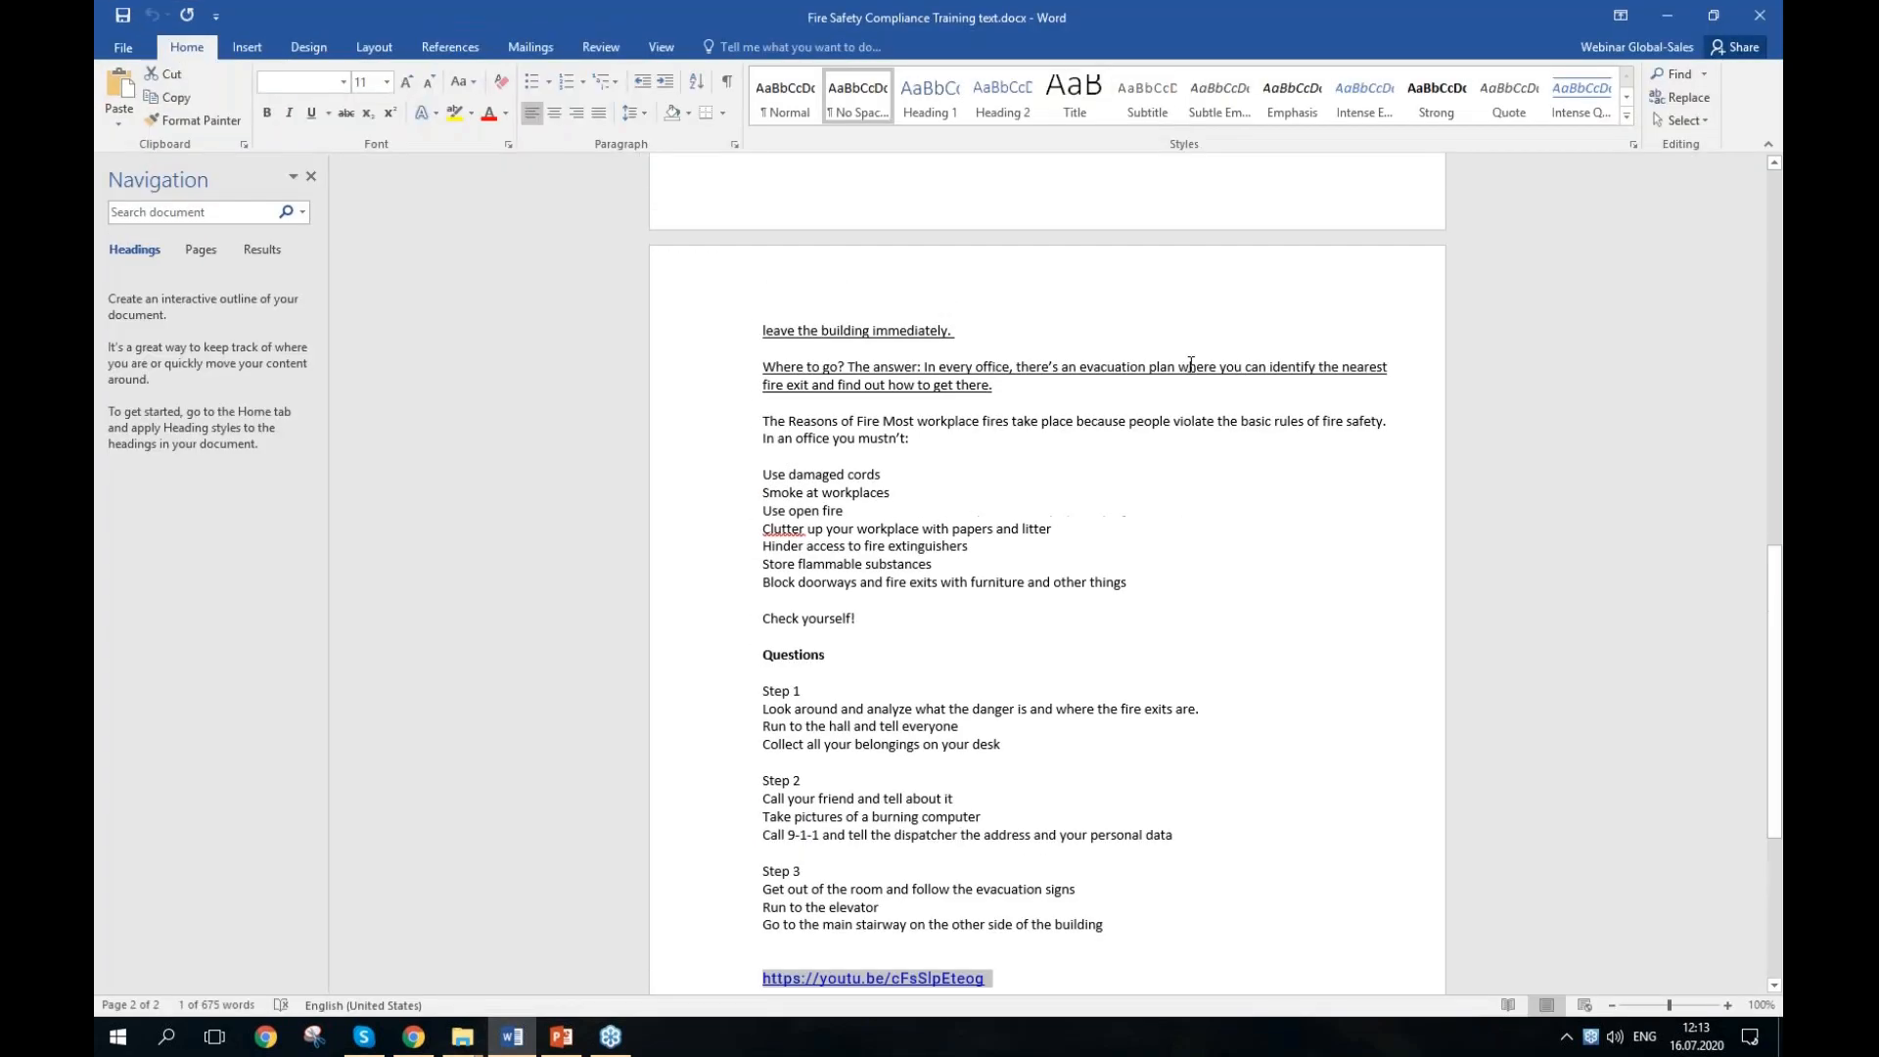
{"action": "scroll", "coordinate": [1191, 365], "scroll_direction": "up", "scroll_amount": 12}
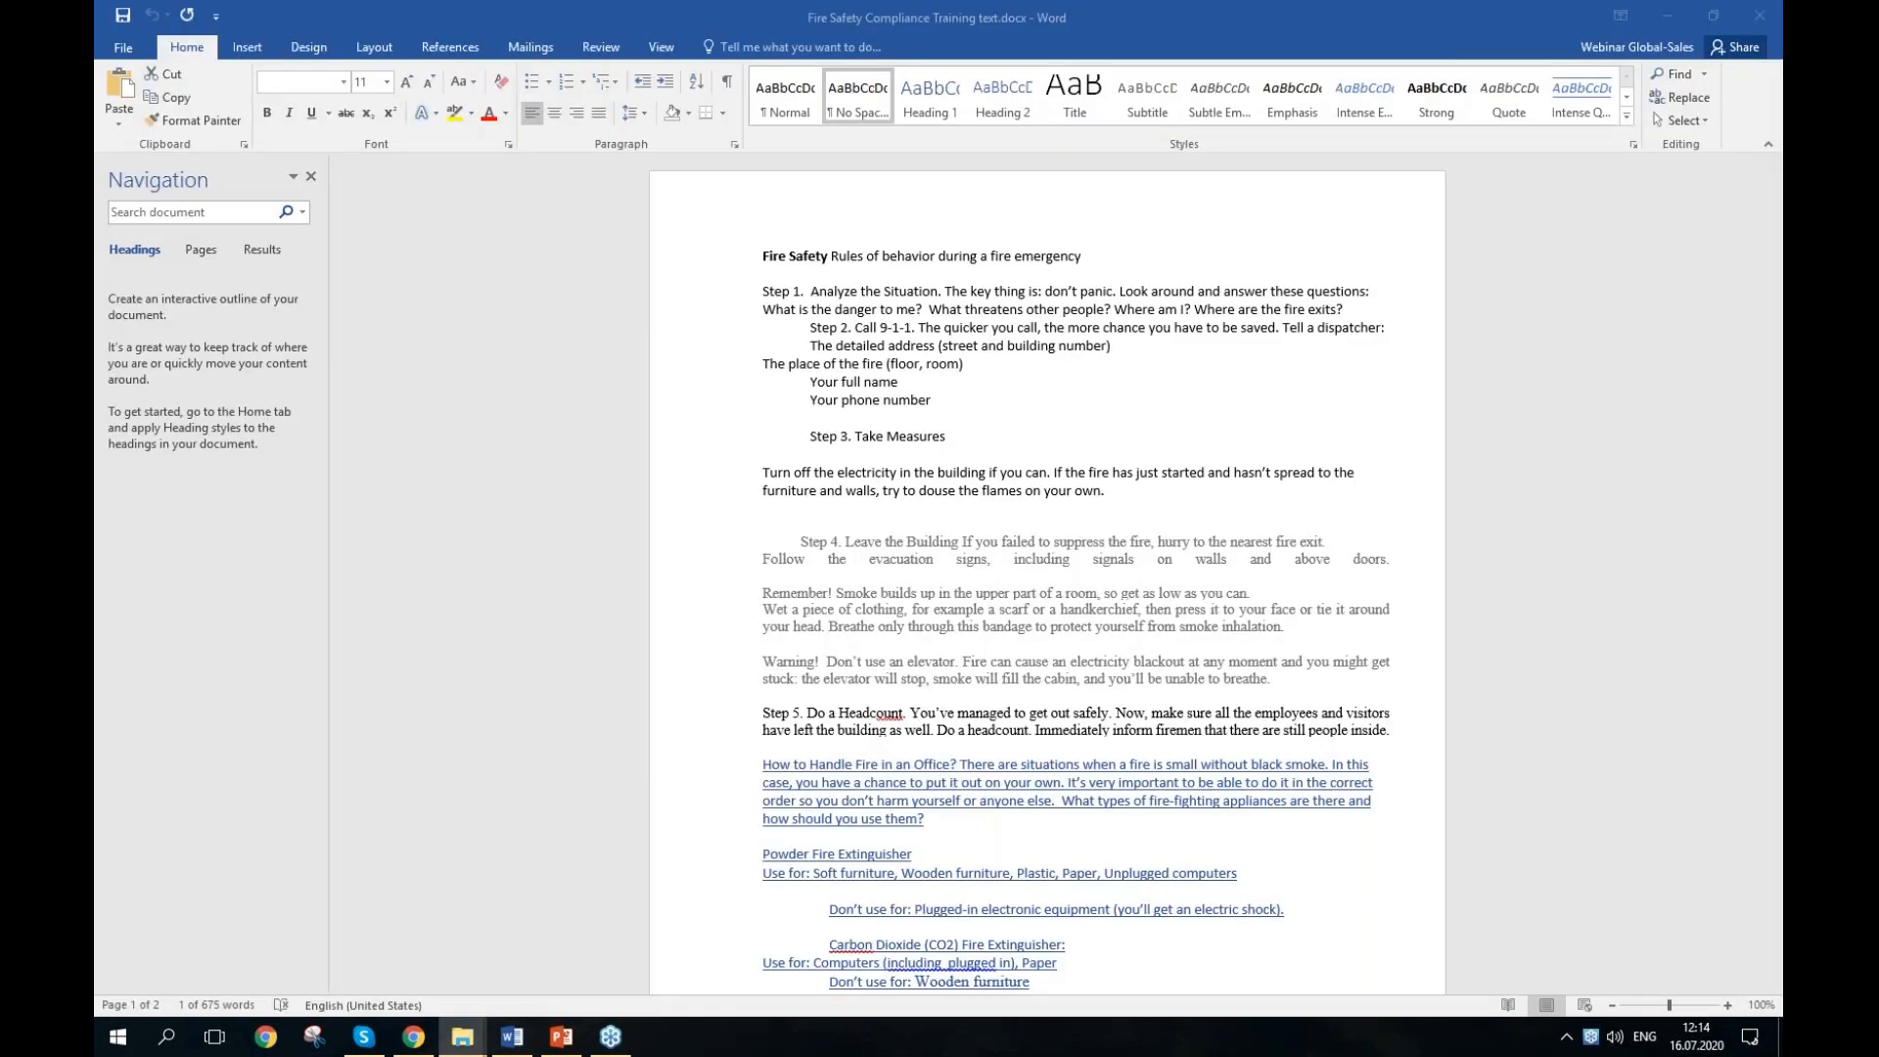
Step: Look over the pictures in the Images for an article folder in File Explorer and return to iSpring Page in Chrome
{"action": "left_click_drag", "start_coordinate": [1781, 22], "coordinate": [862, 76]}
{"action": "left_click", "coordinate": [1169, 84]}
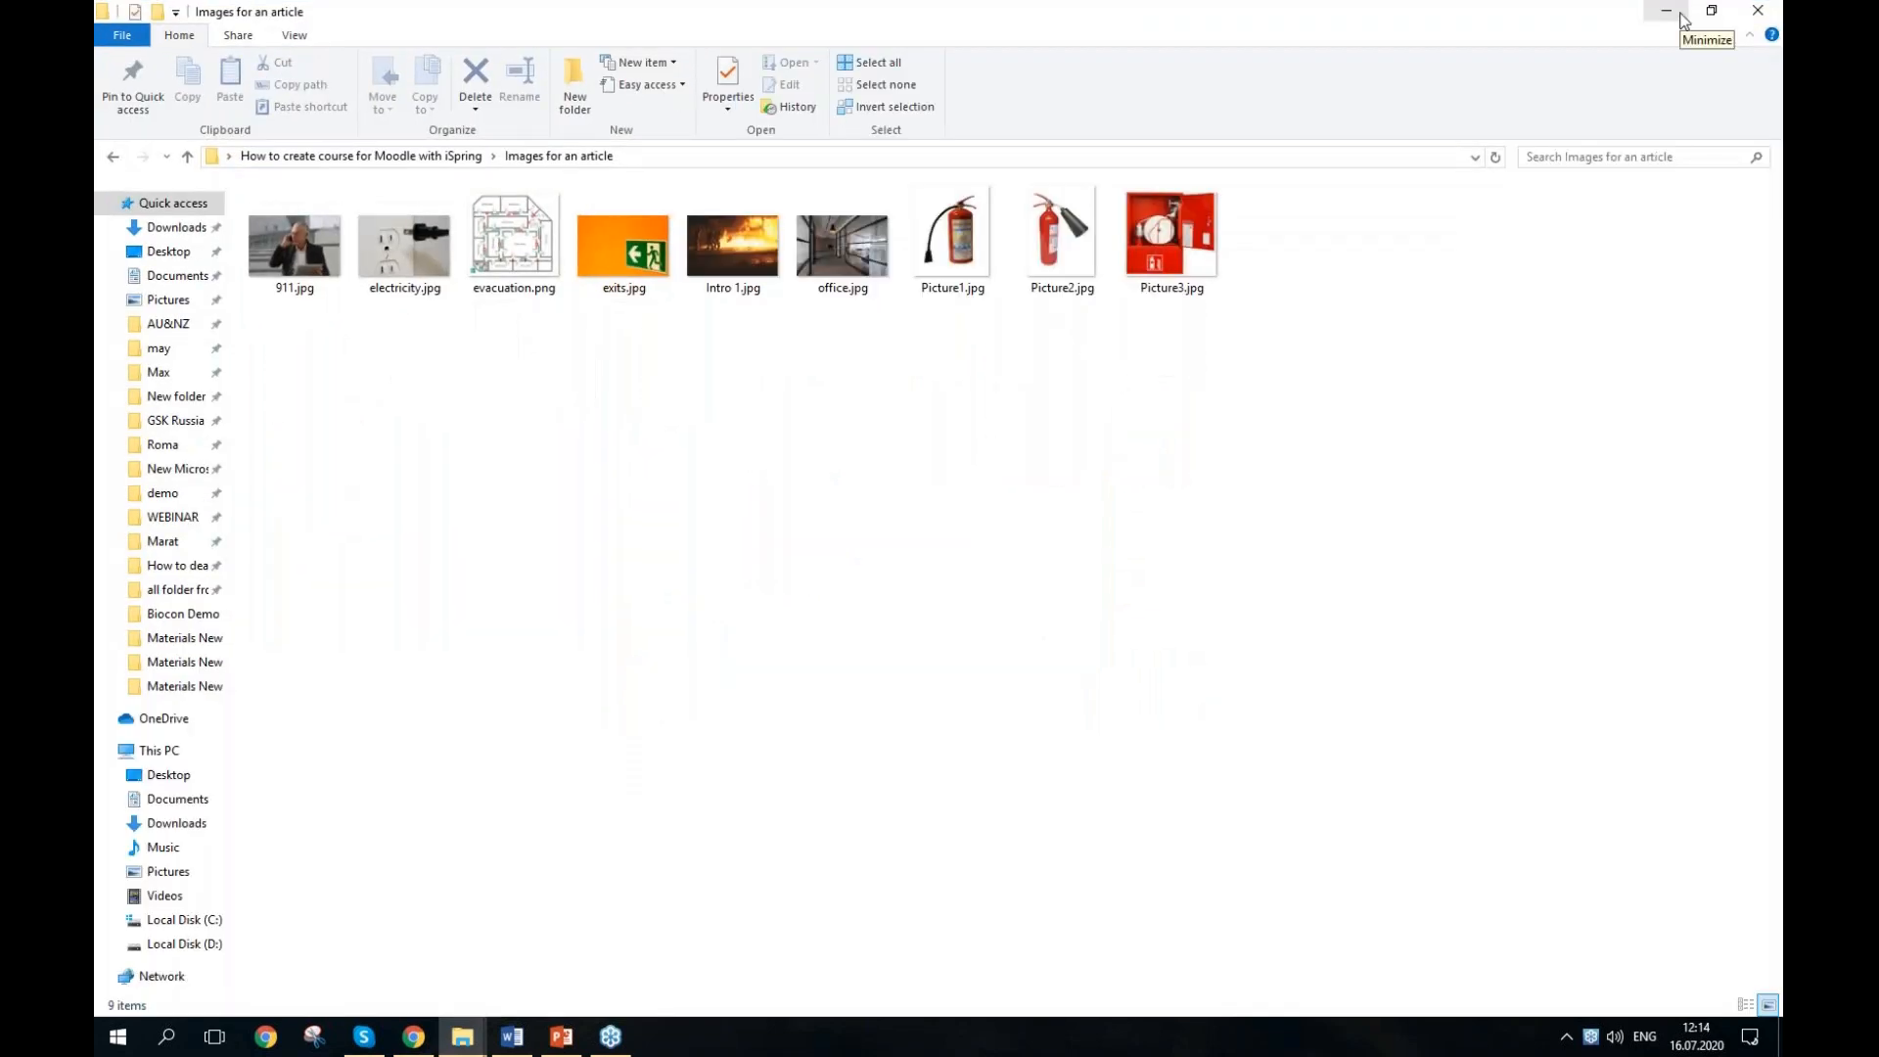
{"action": "left_click", "coordinate": [1682, 17]}
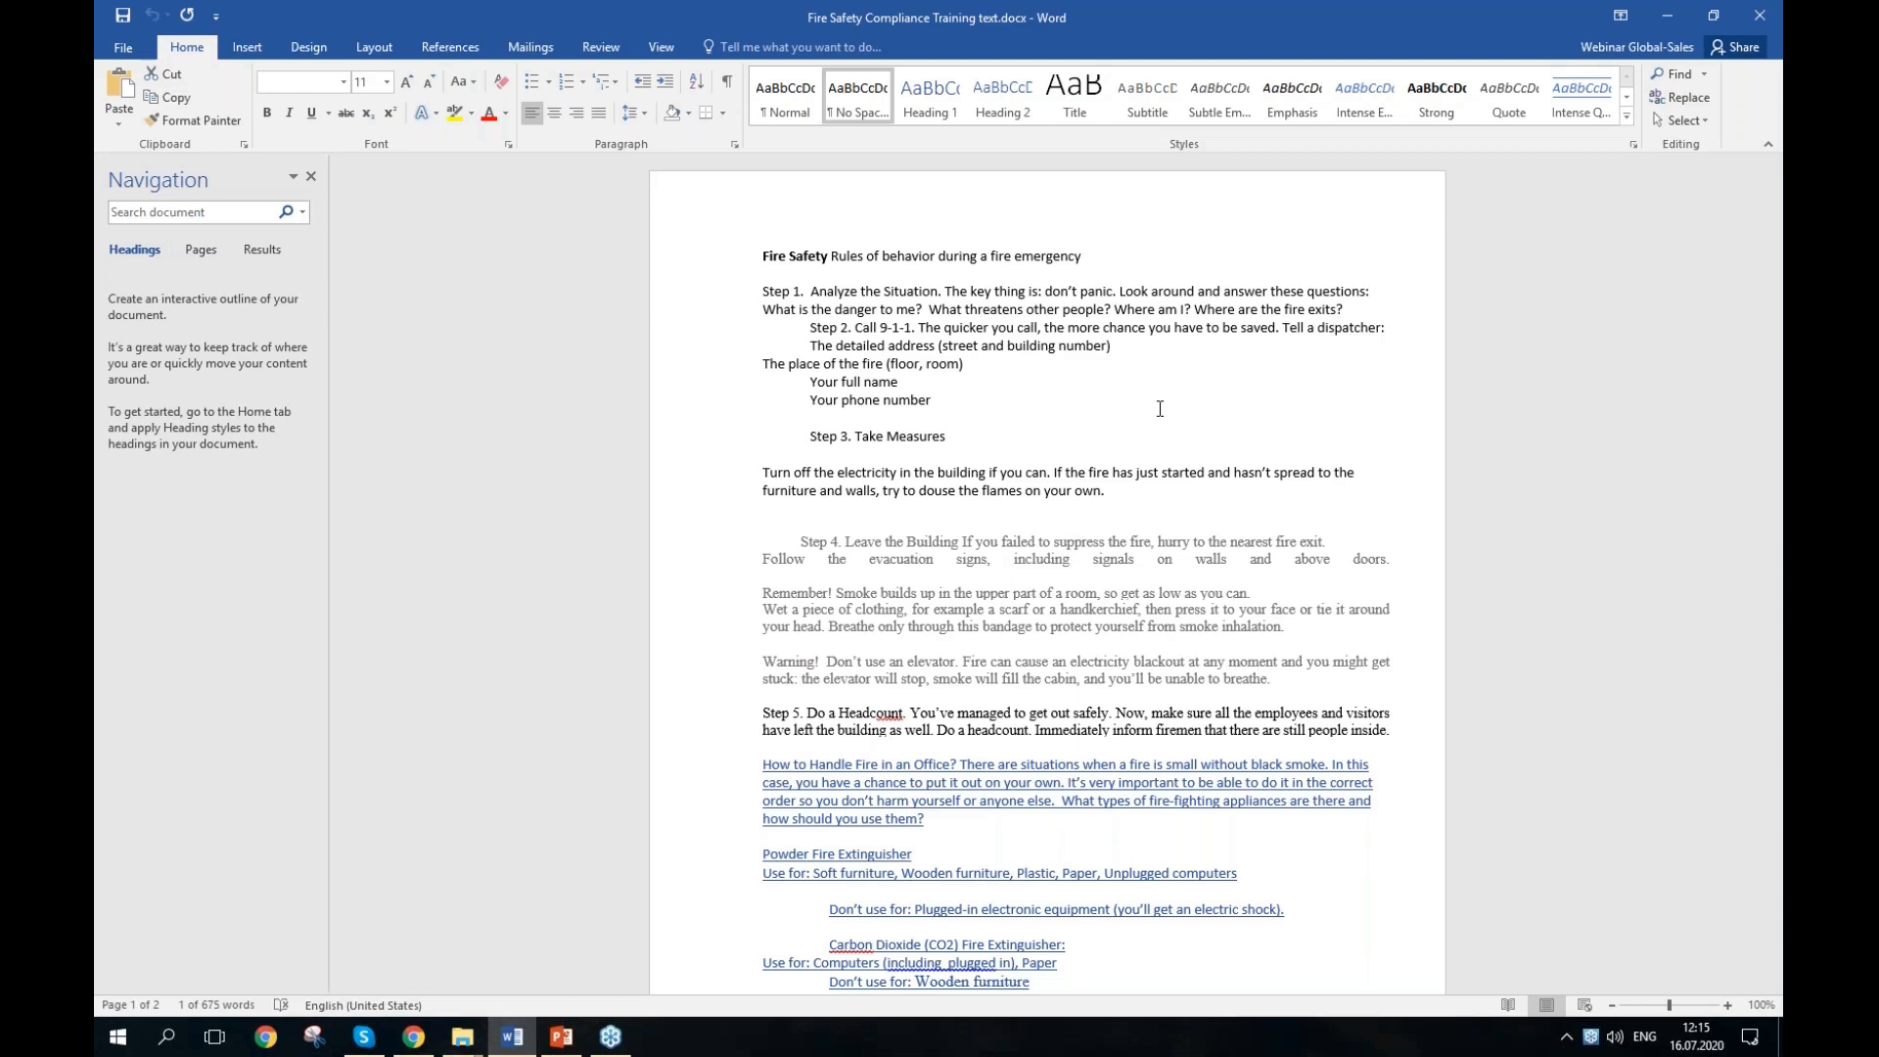
{"action": "left_click", "coordinate": [1672, 14]}
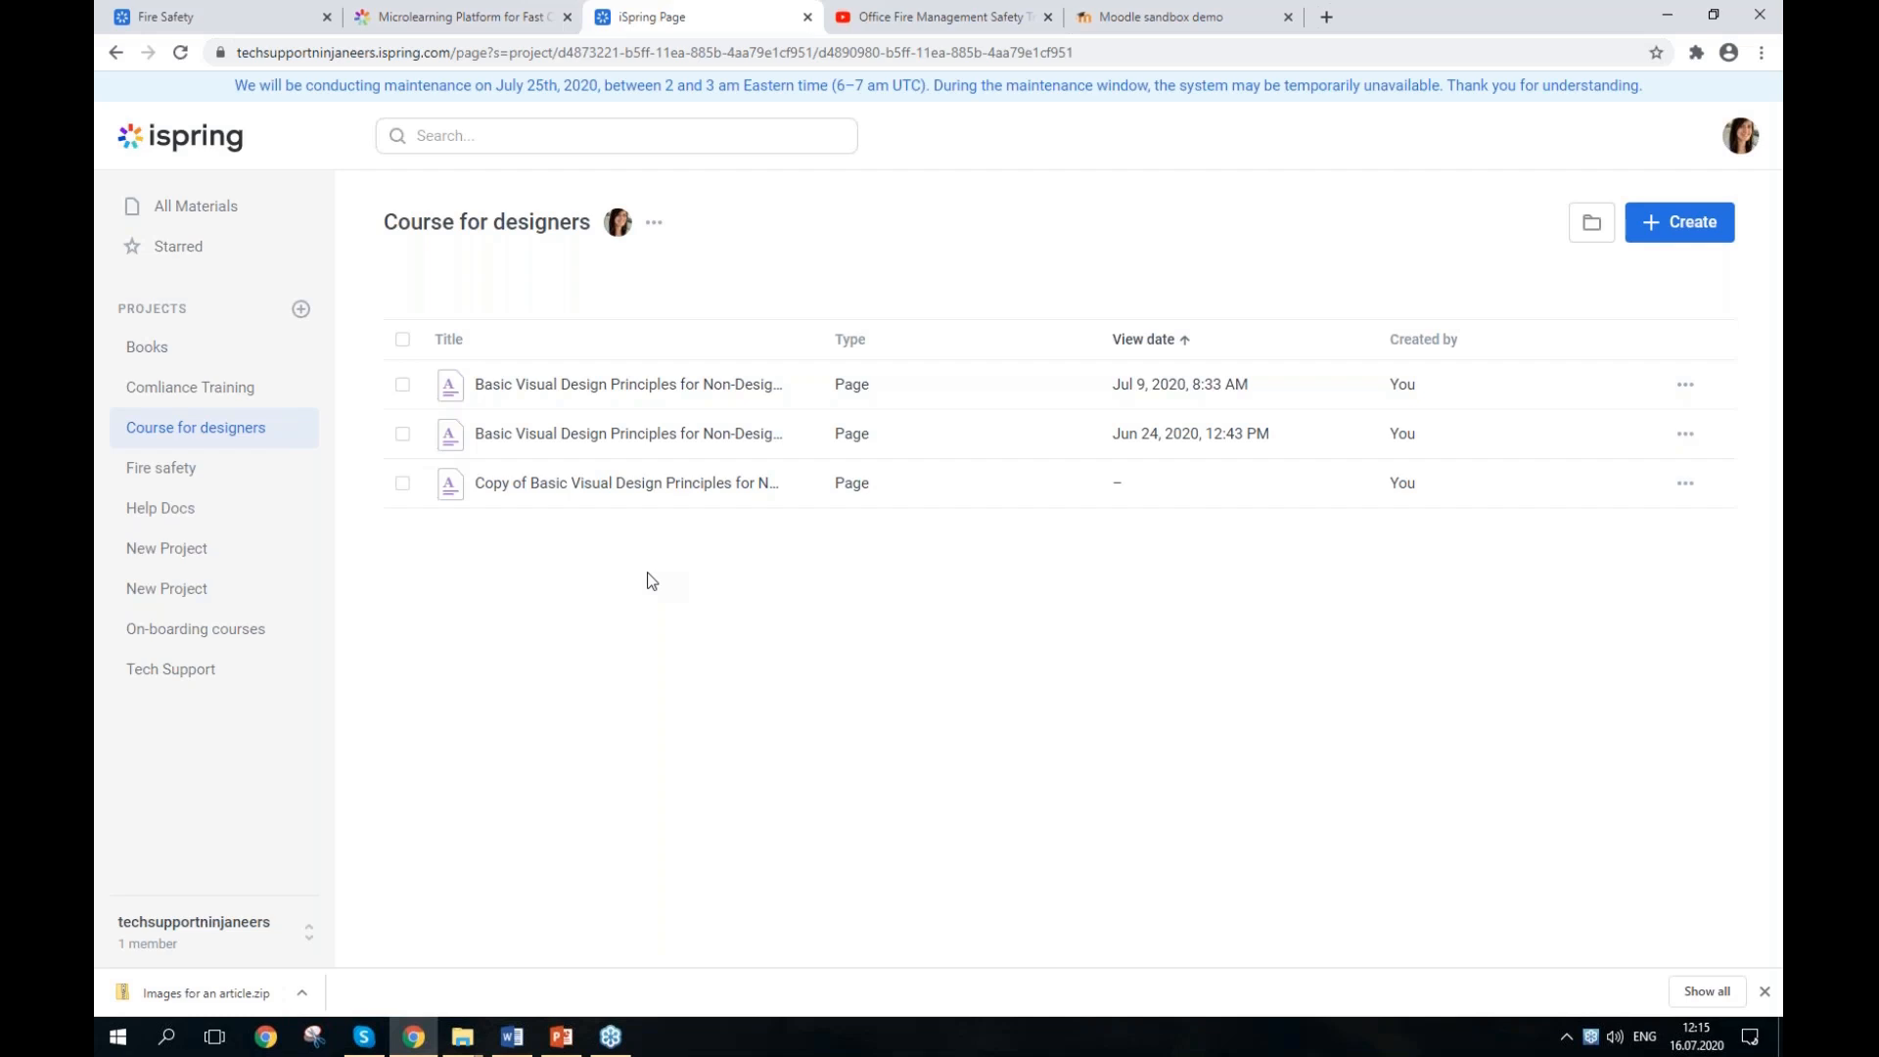
Step: Create a new project named "Compliance training"
{"action": "left_click", "coordinate": [306, 313]}
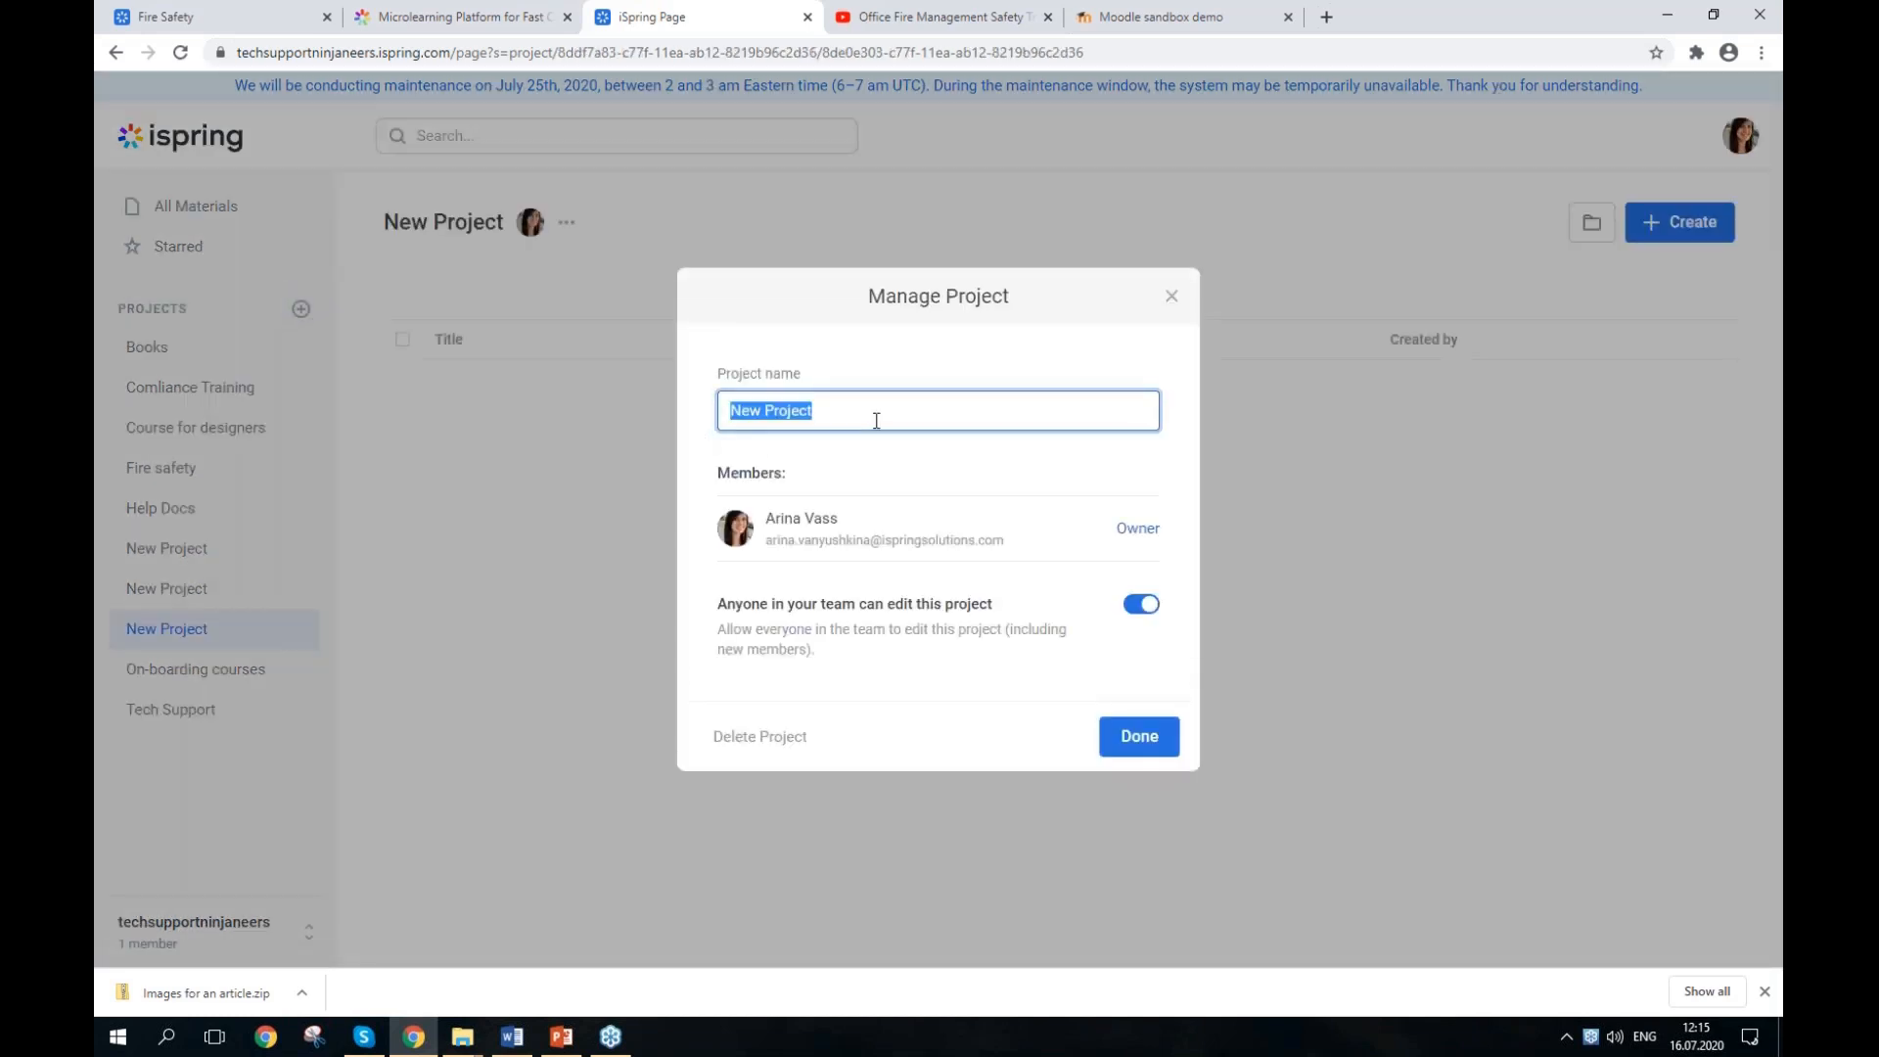
{"action": "type", "text": "Compliance training"}
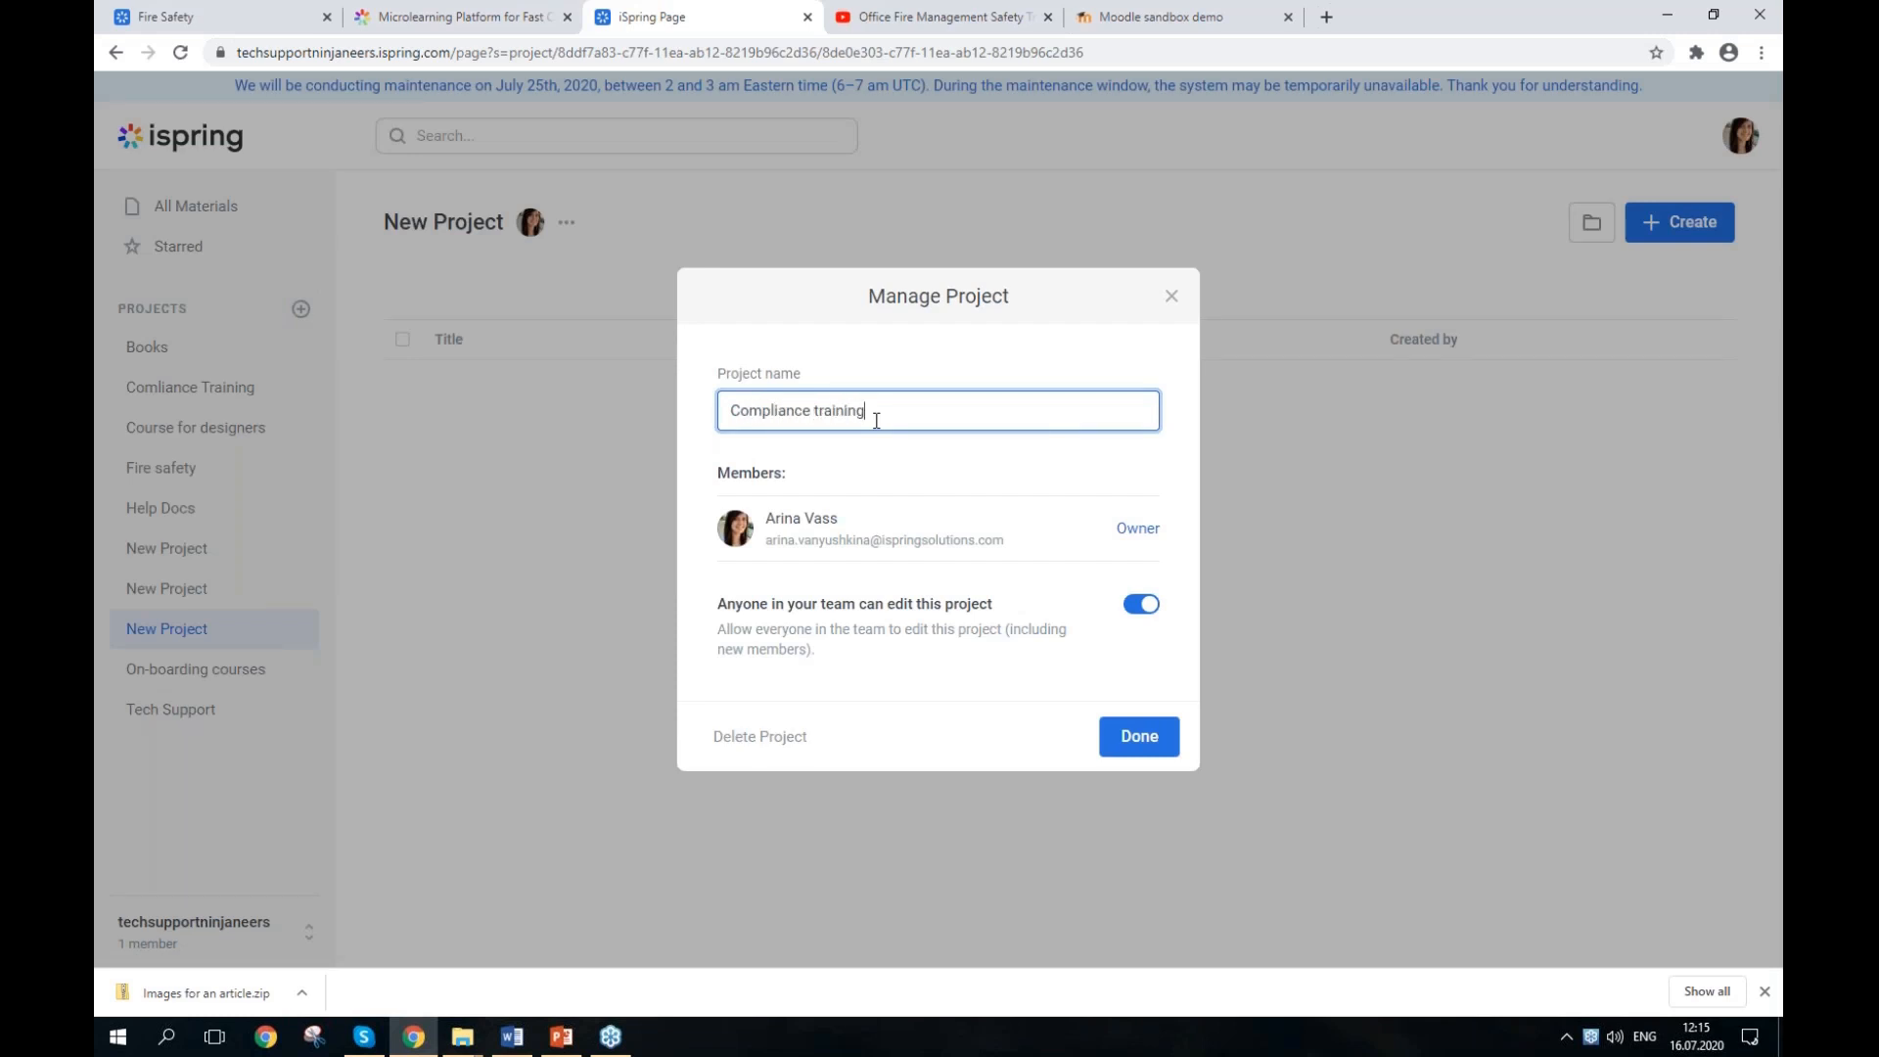
{"action": "left_click", "coordinate": [1140, 746]}
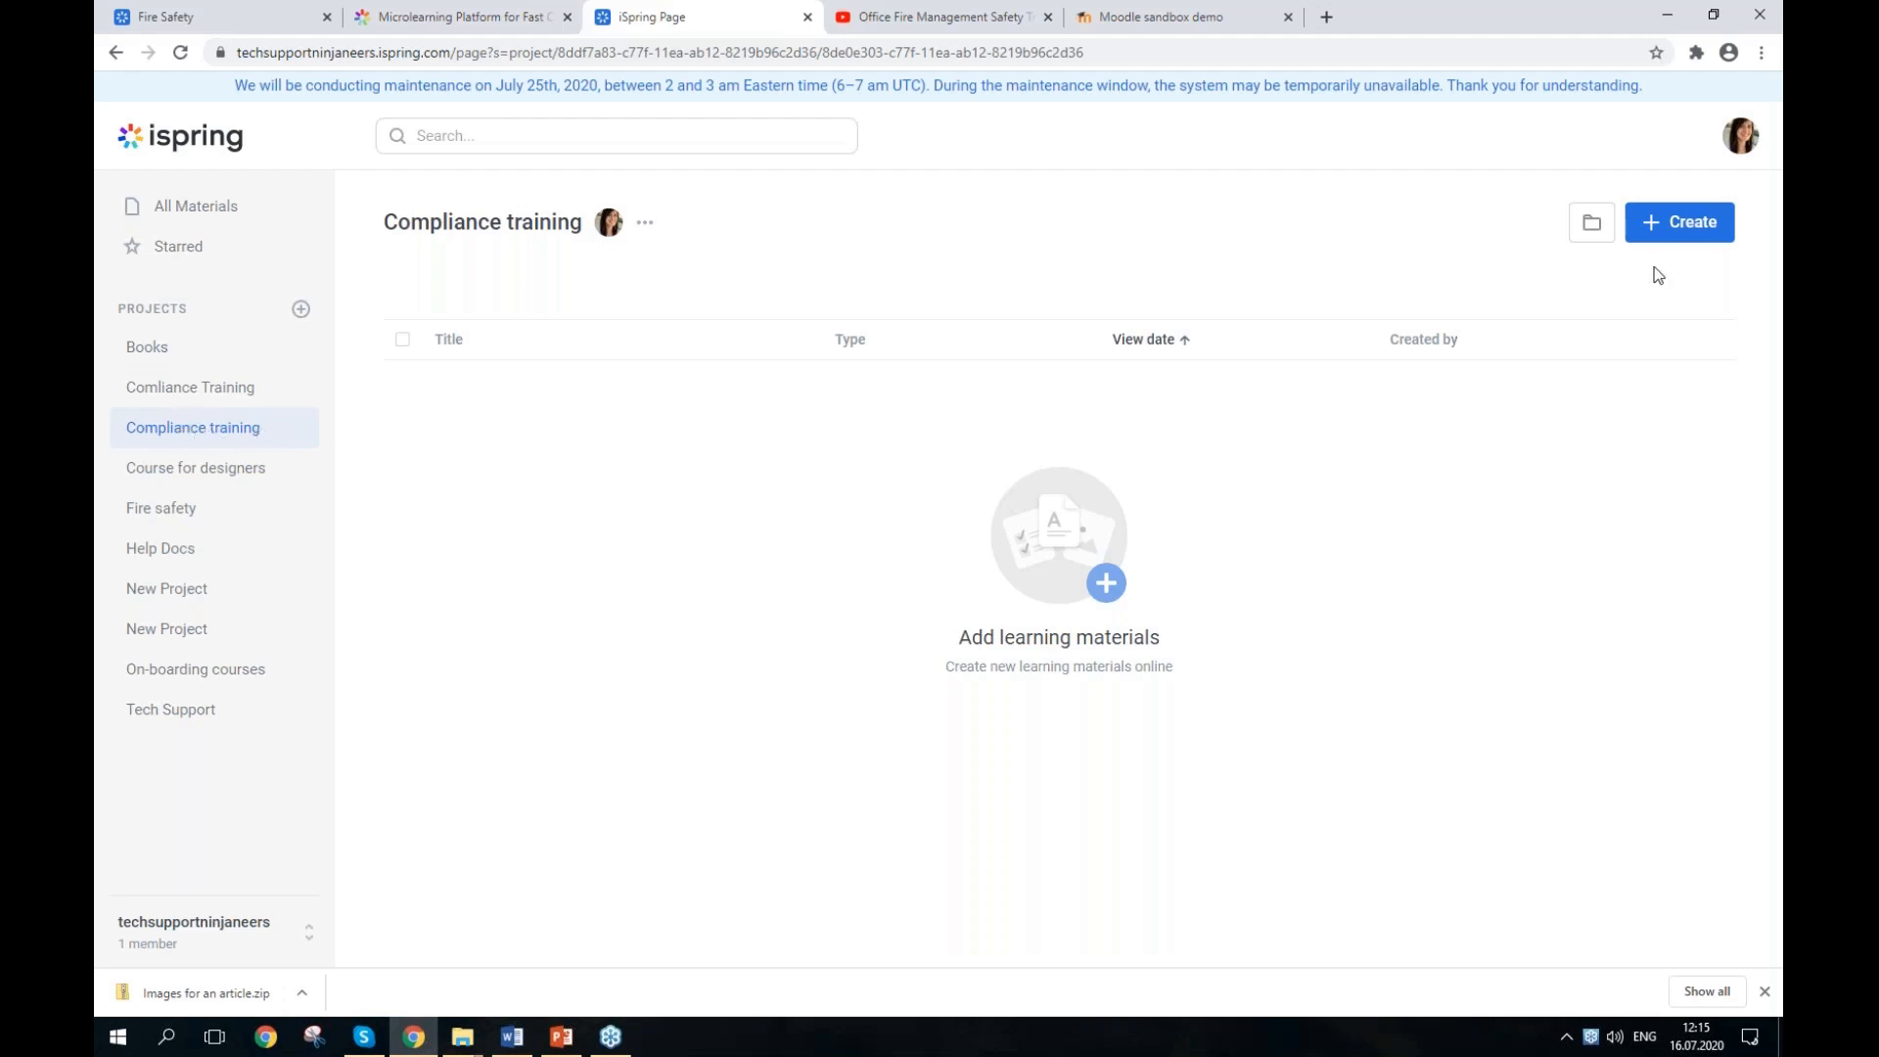
Step: Create a new page in the Compliance training project and title it "Fire Safety", using the title from the Word document
{"action": "left_click", "coordinate": [1704, 240]}
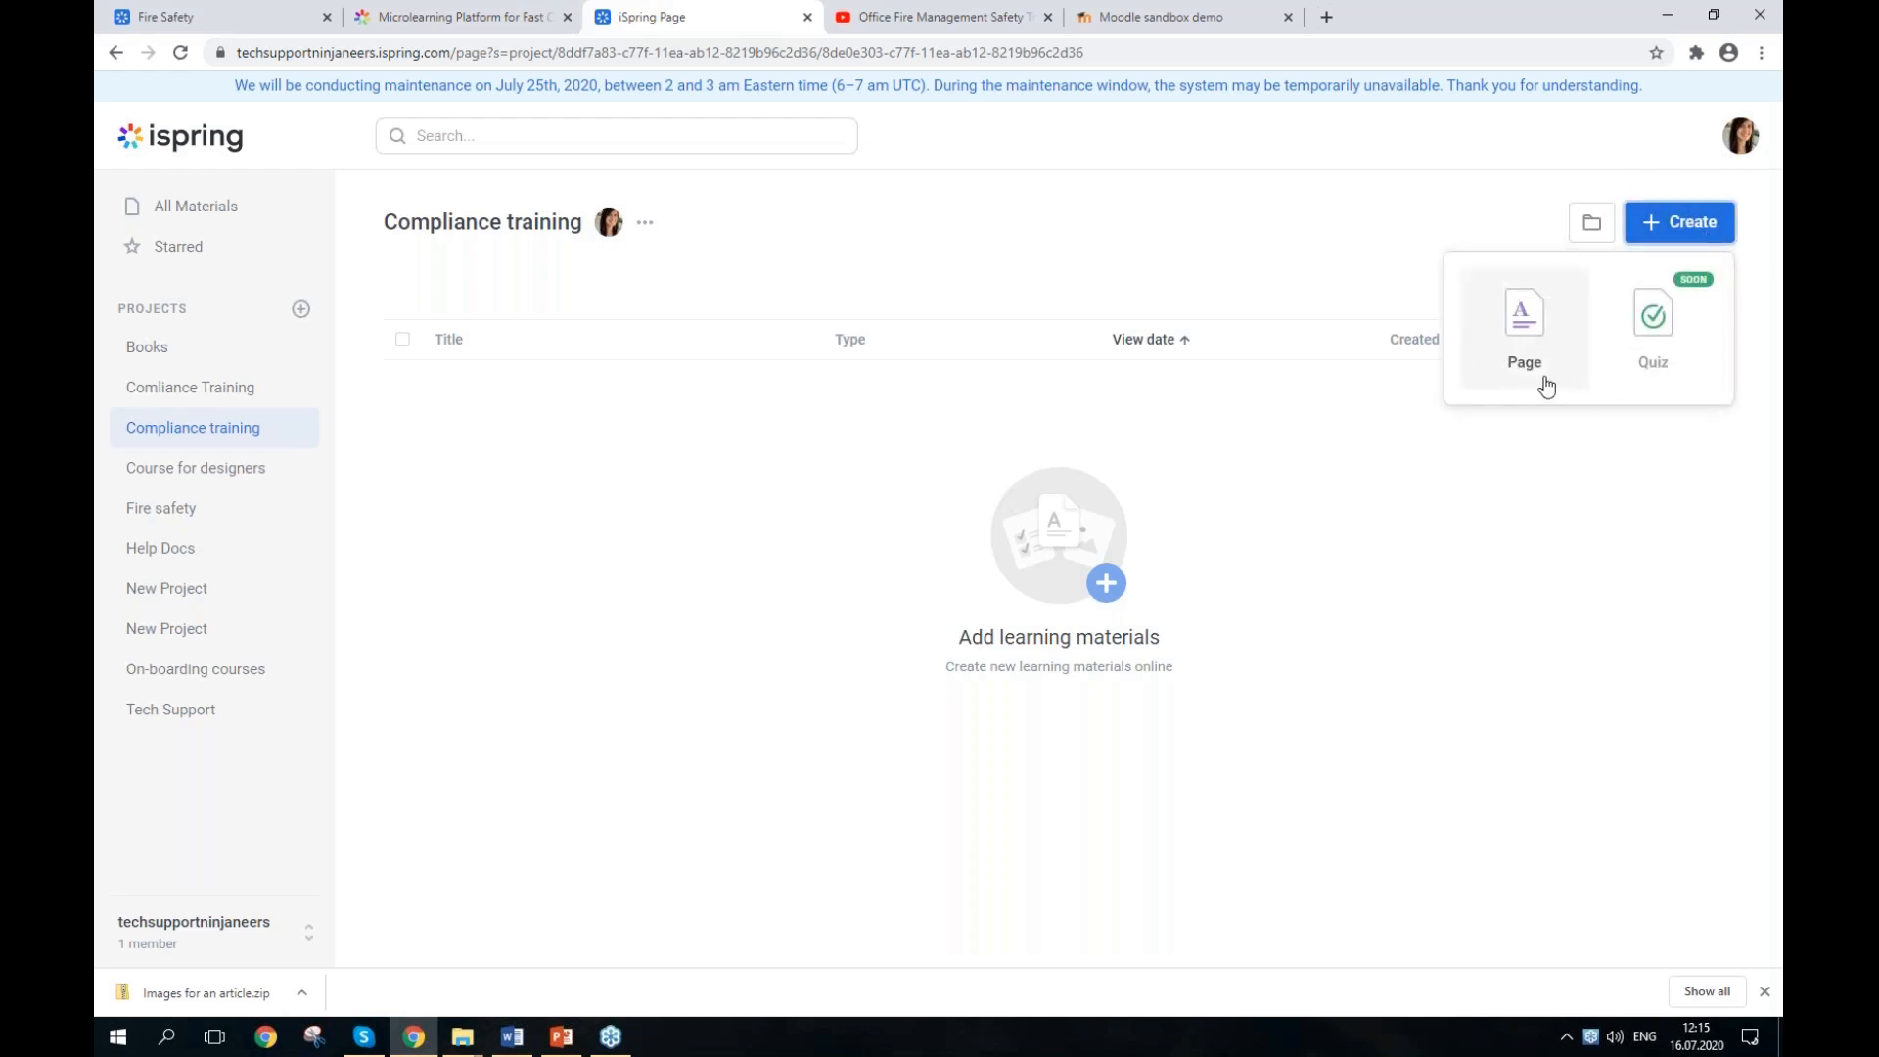
{"action": "left_click", "coordinate": [1524, 338]}
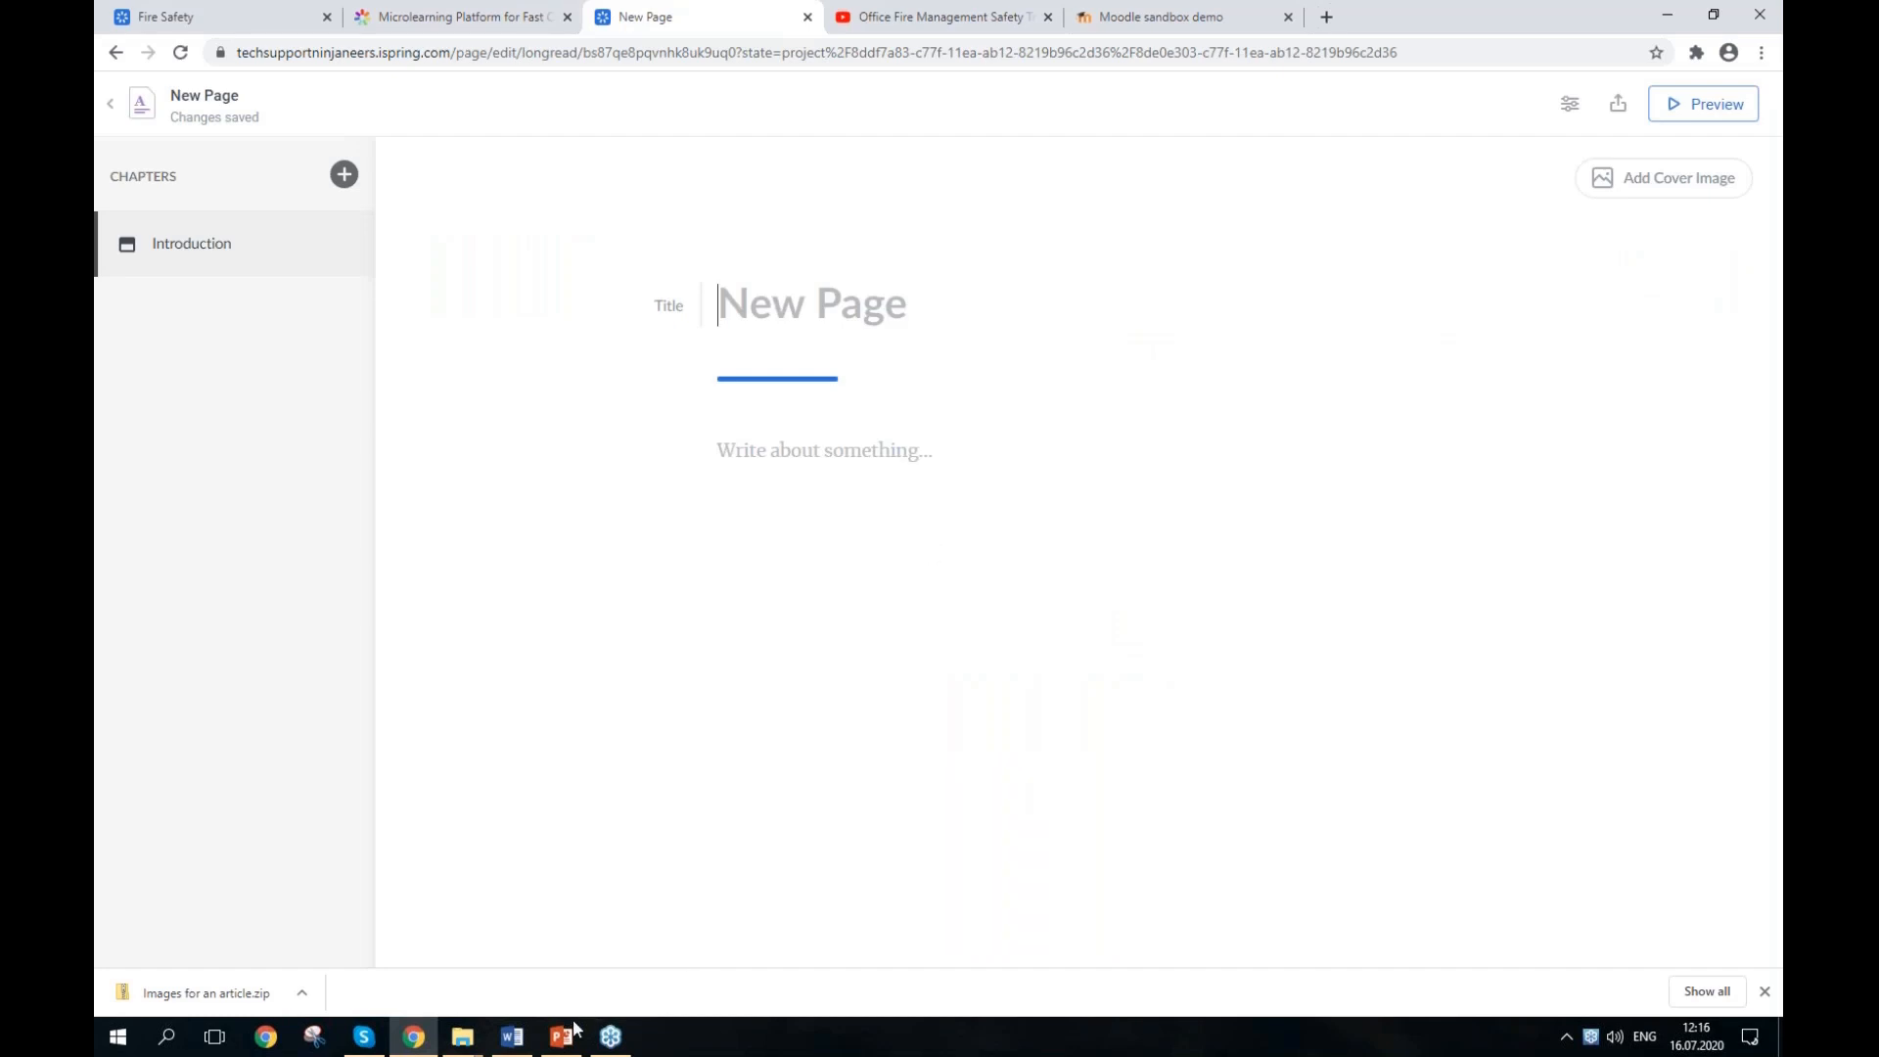
{"action": "left_click", "coordinate": [510, 1045]}
{"action": "left_click_drag", "start_coordinate": [1149, 24], "coordinate": [1780, 39]}
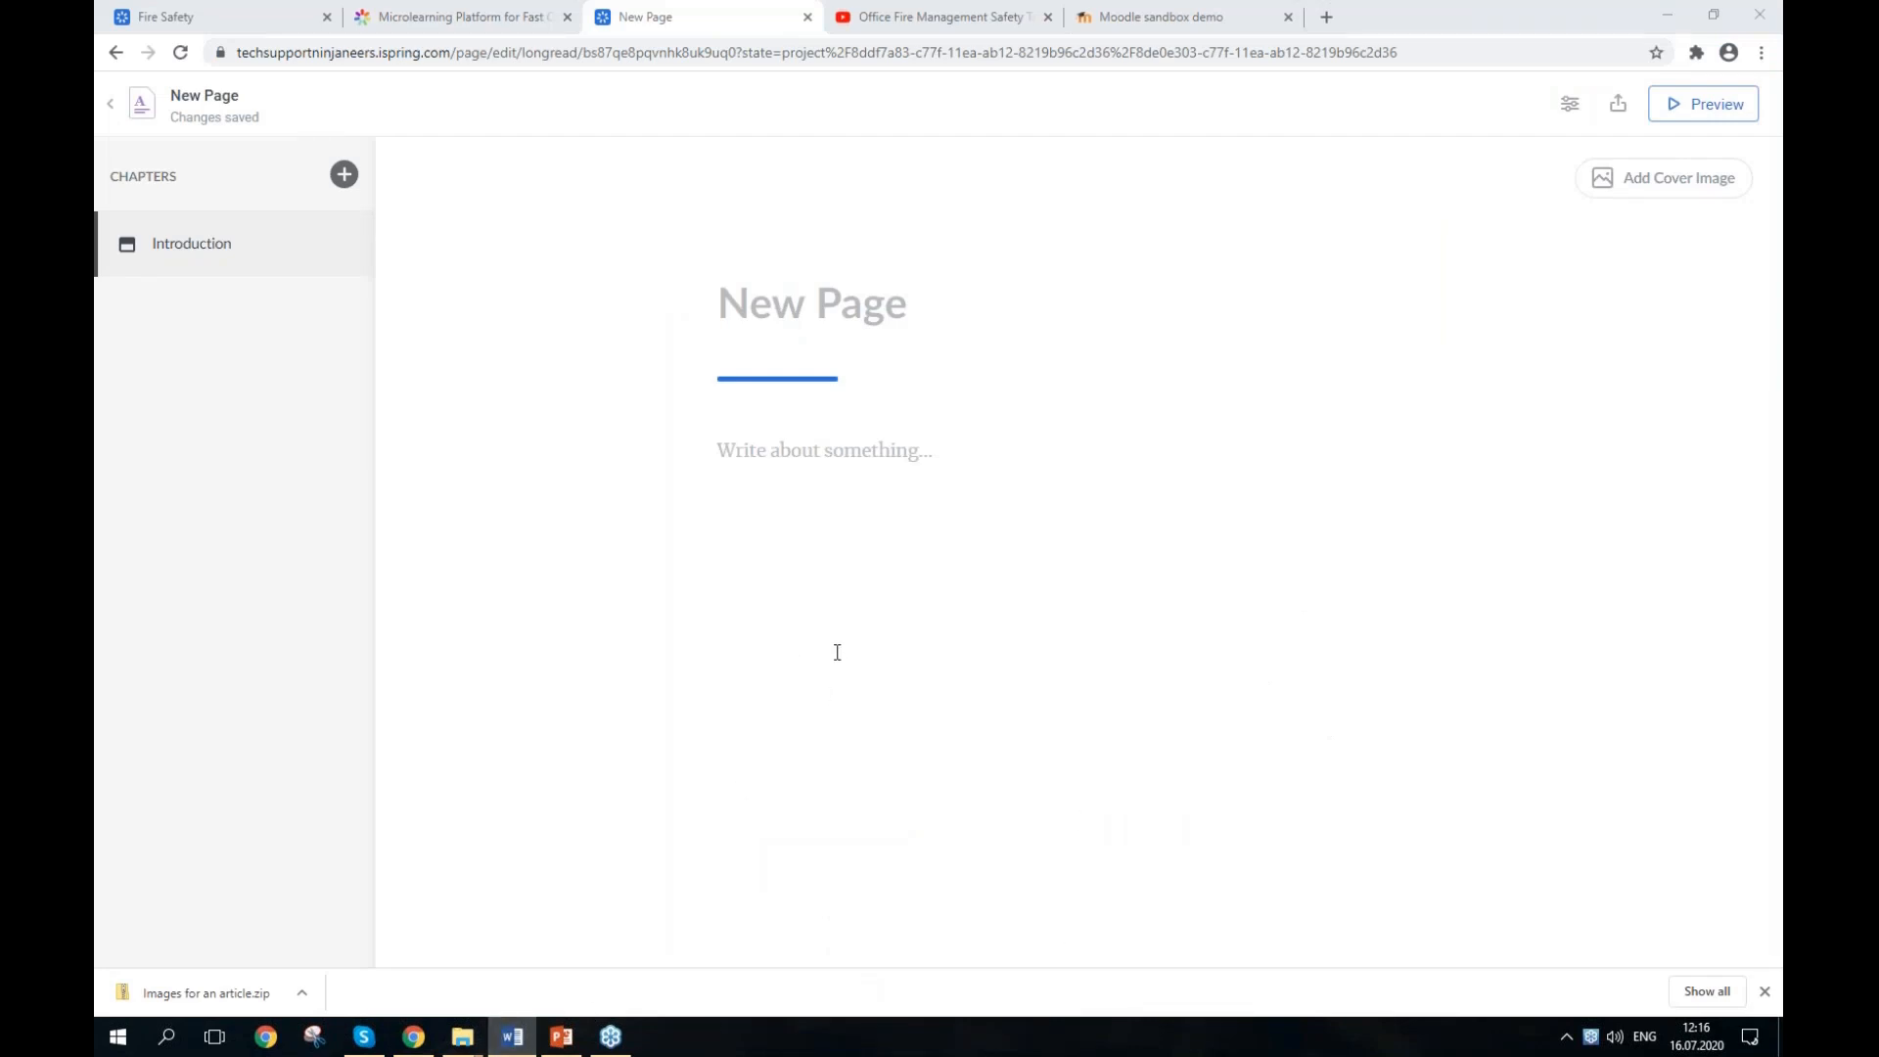
{"action": "left_click", "coordinate": [813, 325]}
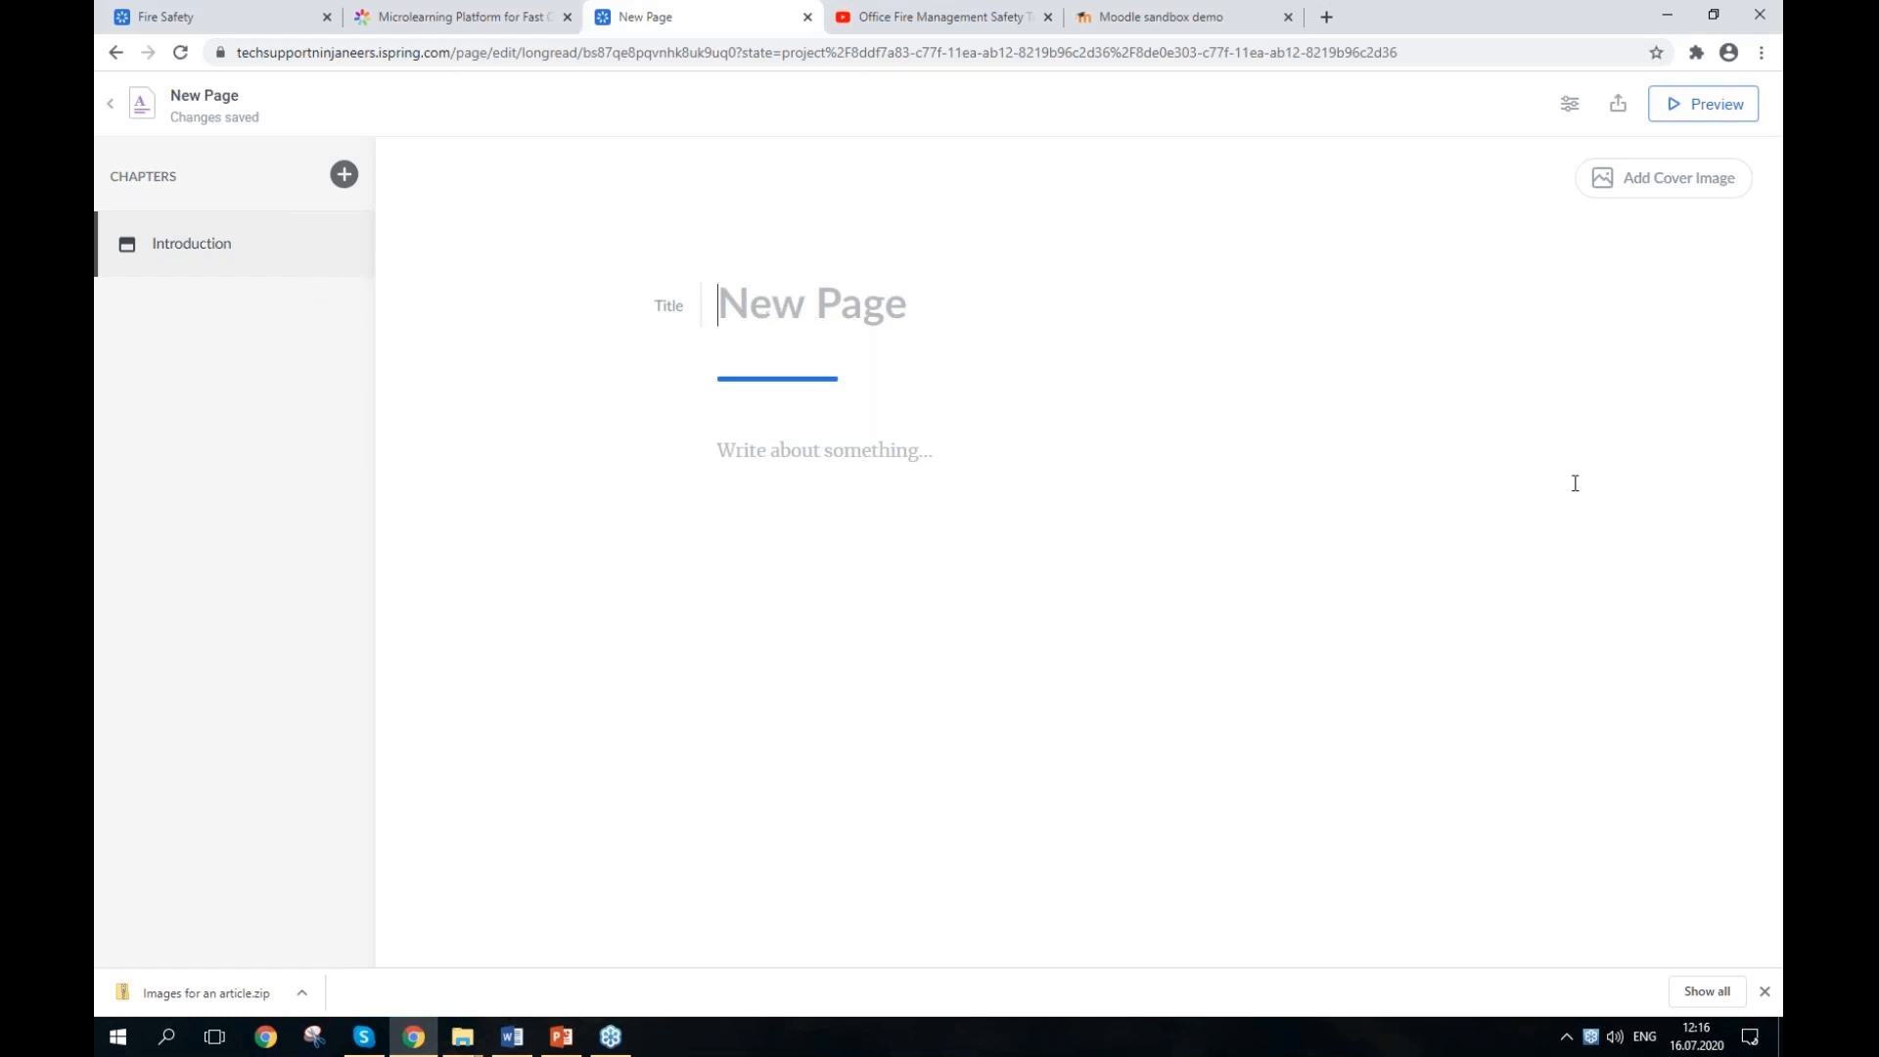
{"action": "key", "text": "alt+Tab"}
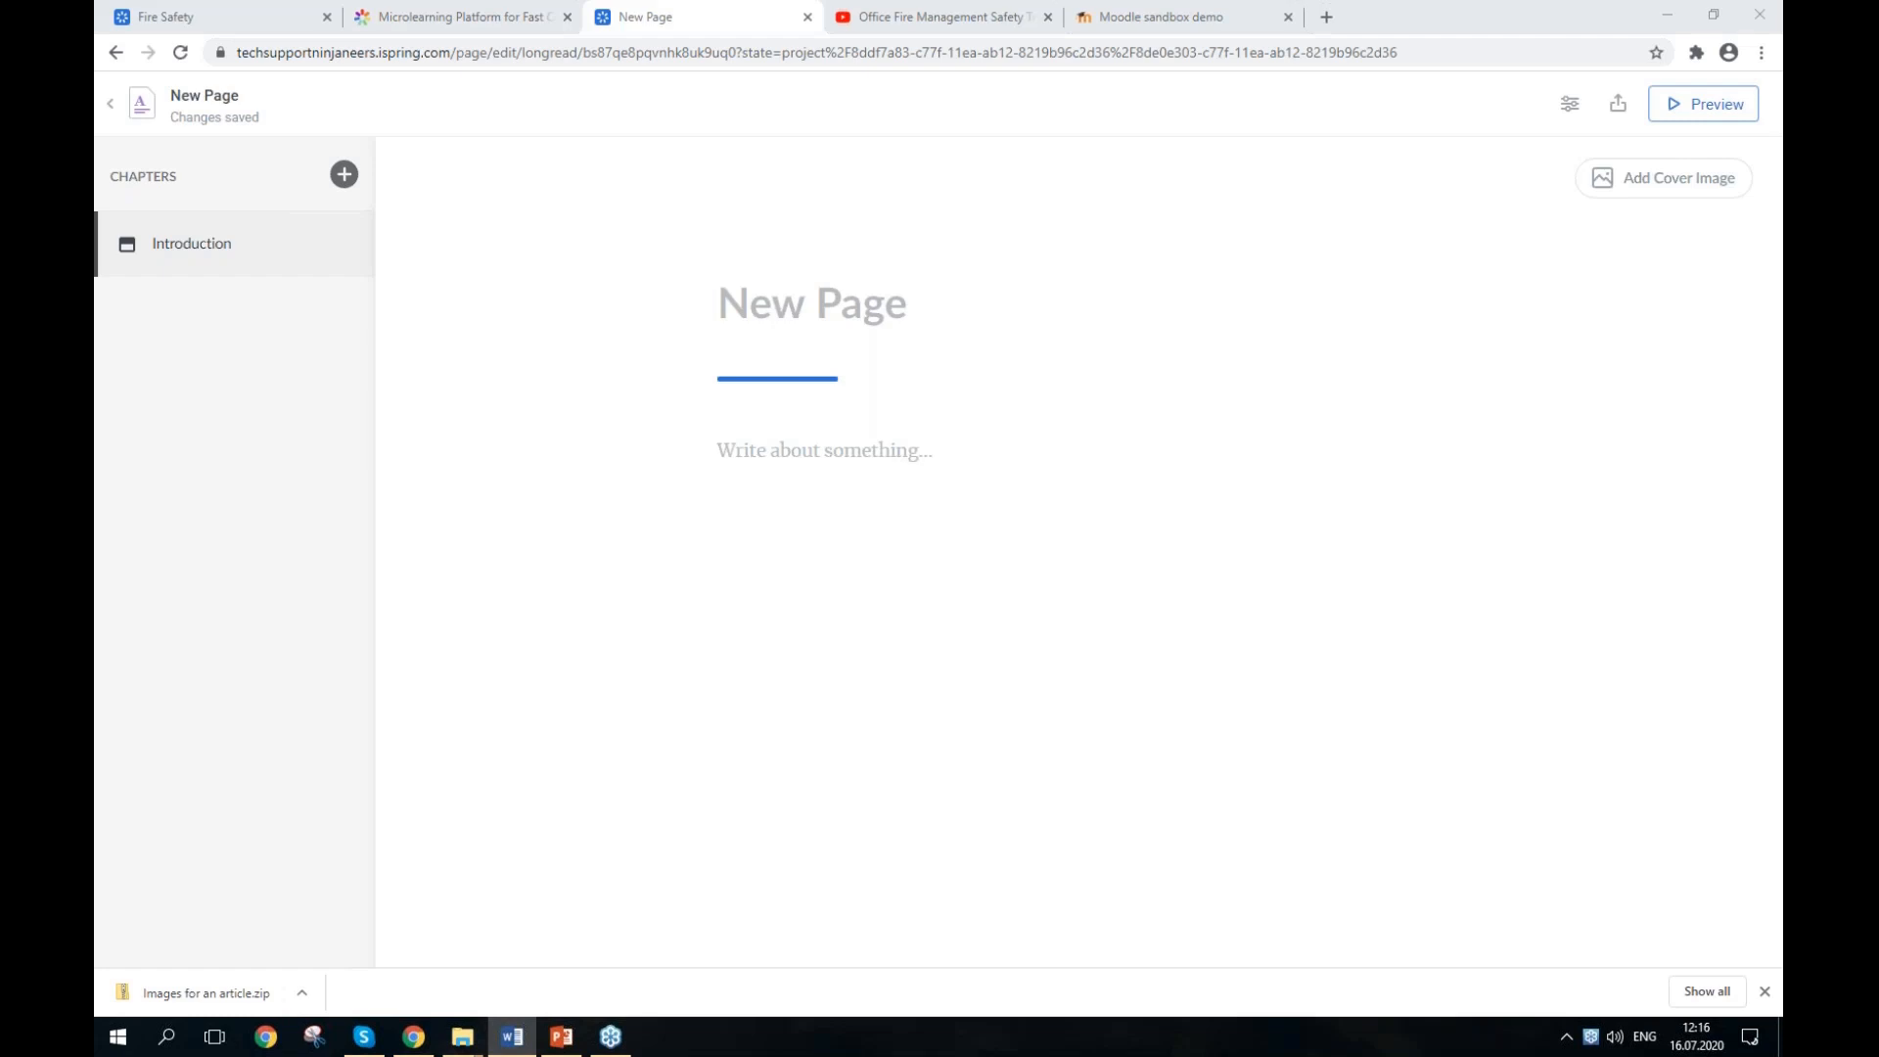
{"action": "left_click", "coordinate": [792, 304]}
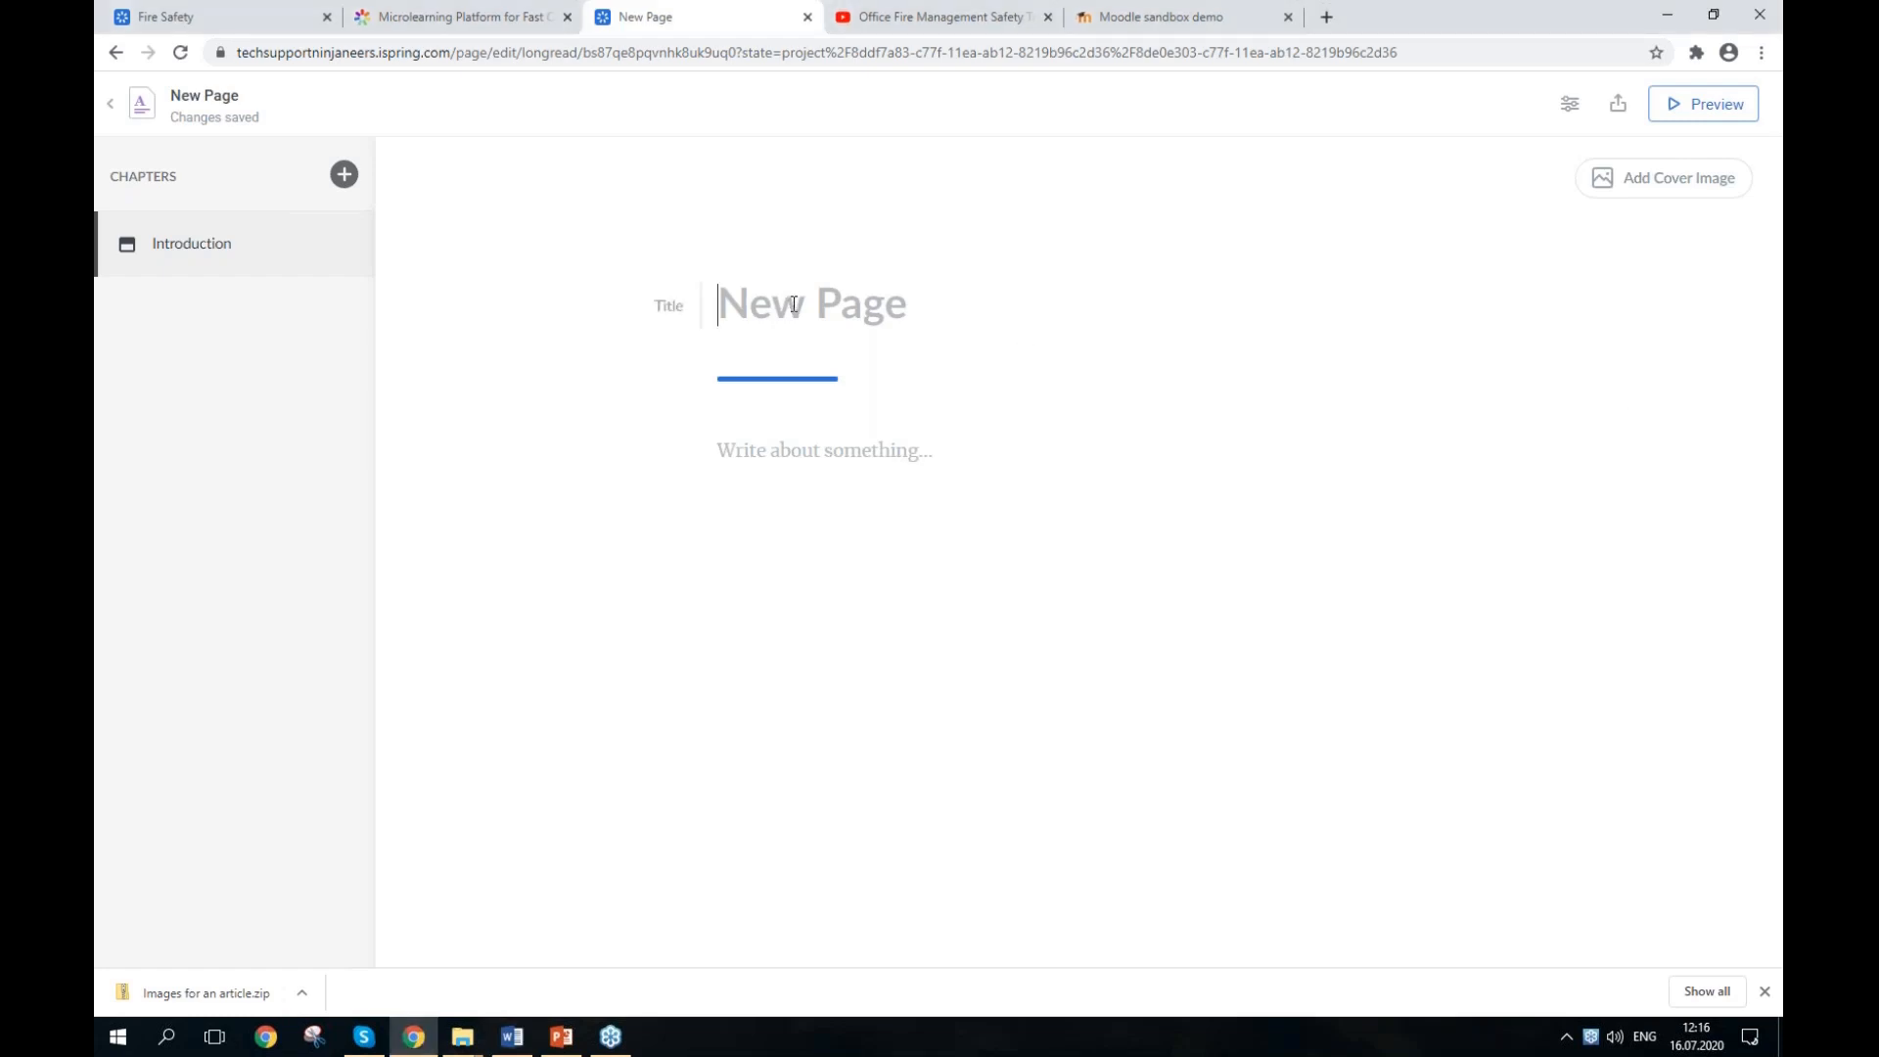
{"action": "type", "text": "Fire Safety"}
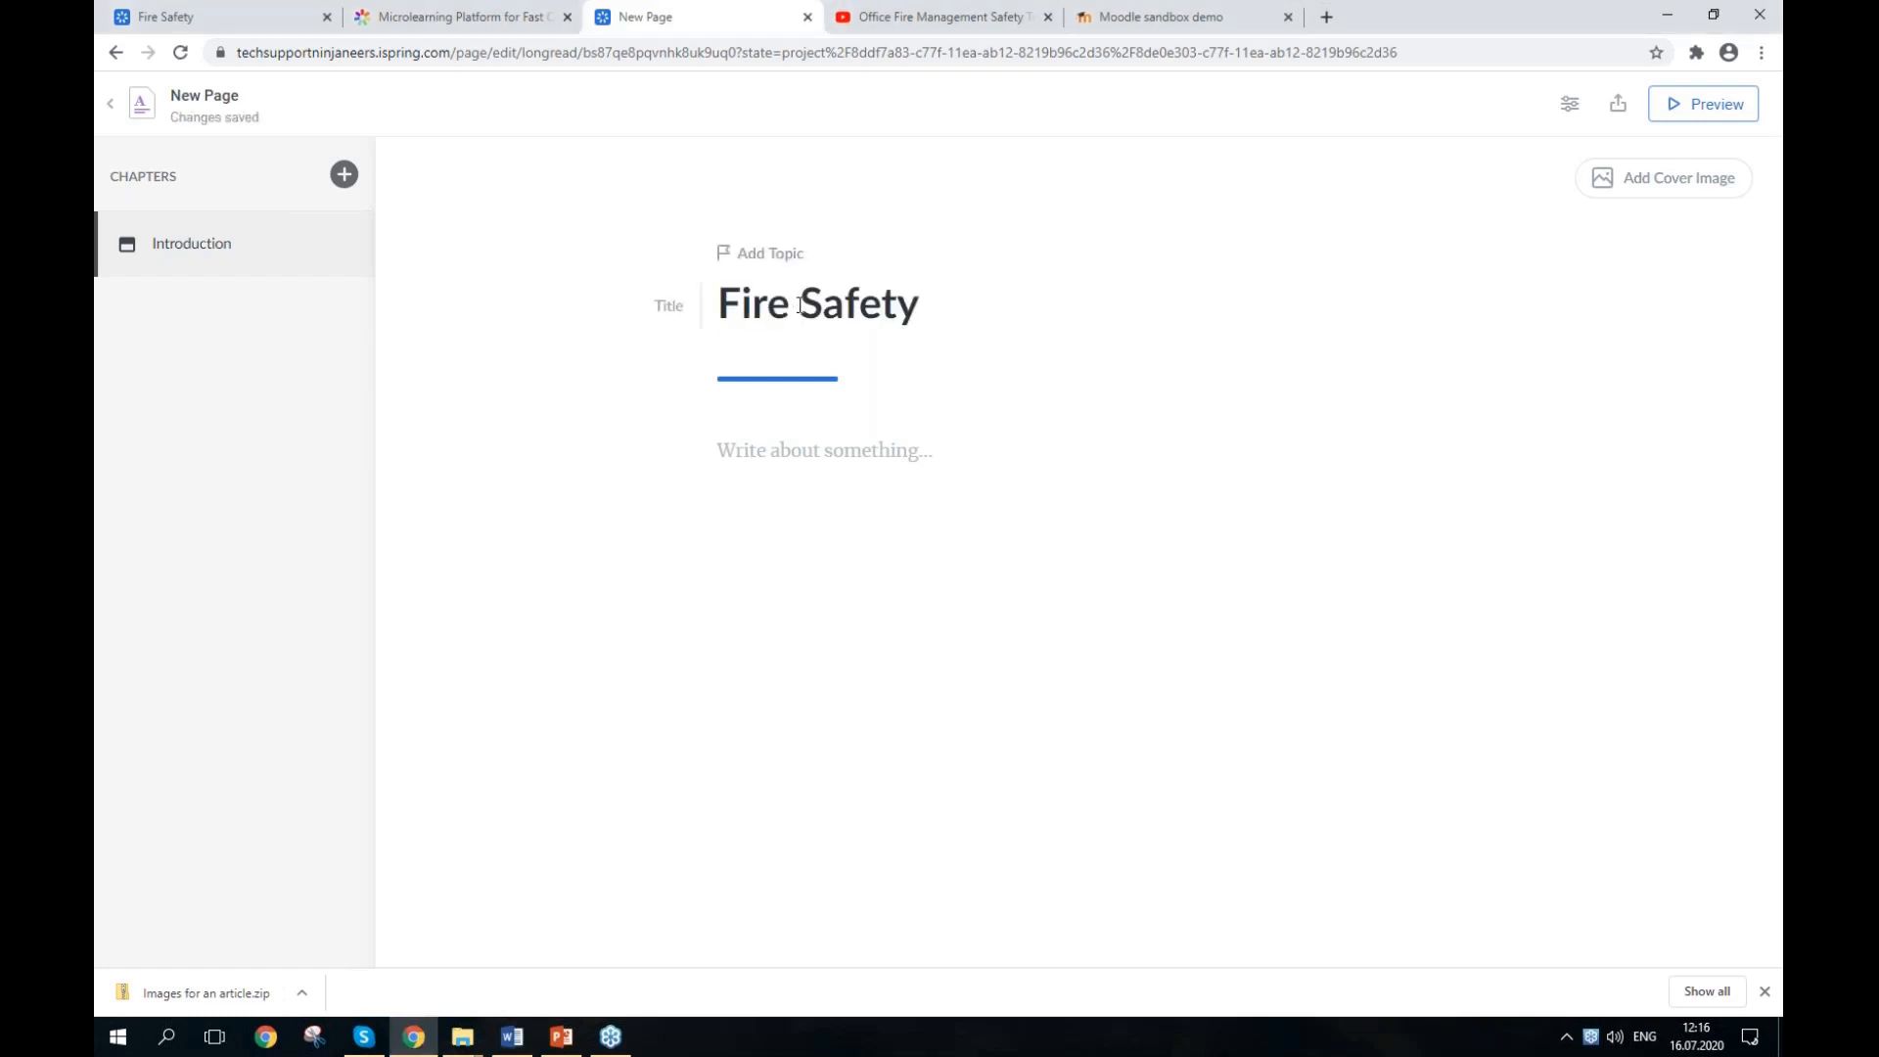
Step: Fill the introduction's body with the Word document's line "Rules of behavior during a fire emergency"
{"action": "key", "text": "alt+Tab"}
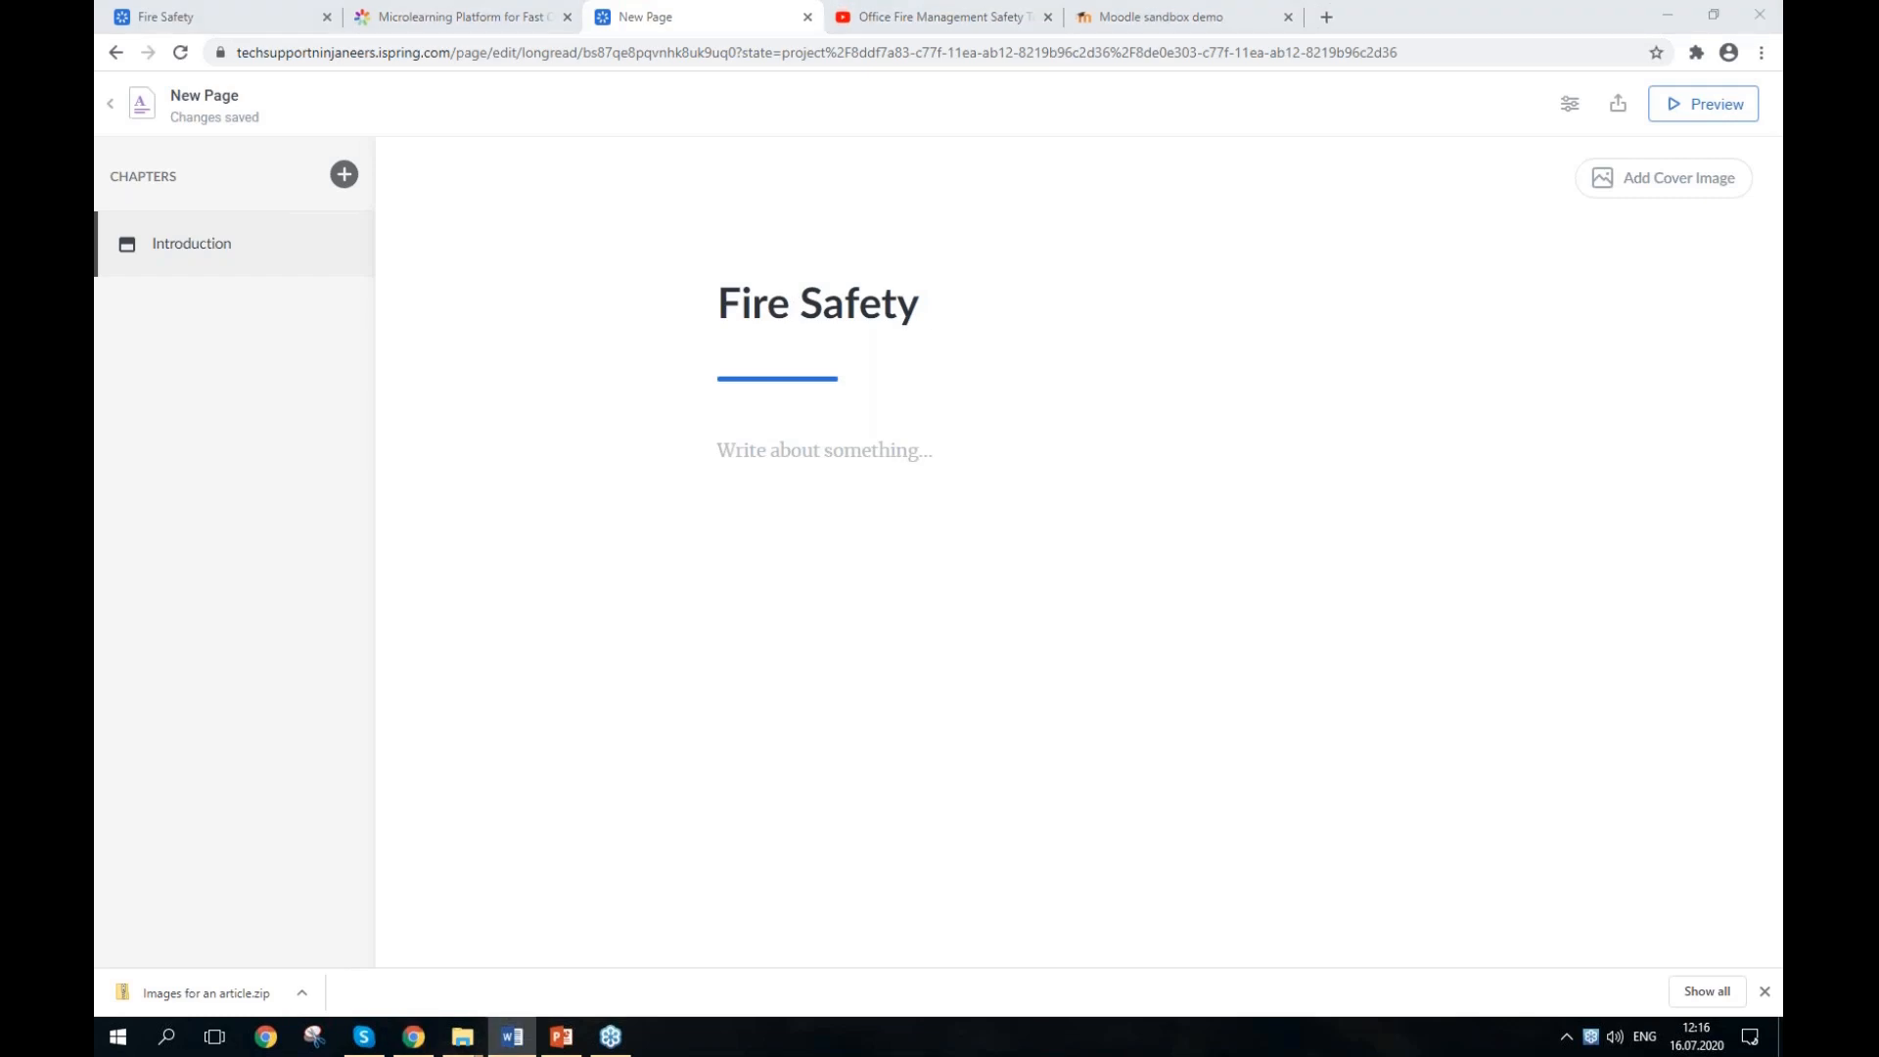
{"action": "left_click", "coordinate": [815, 468]}
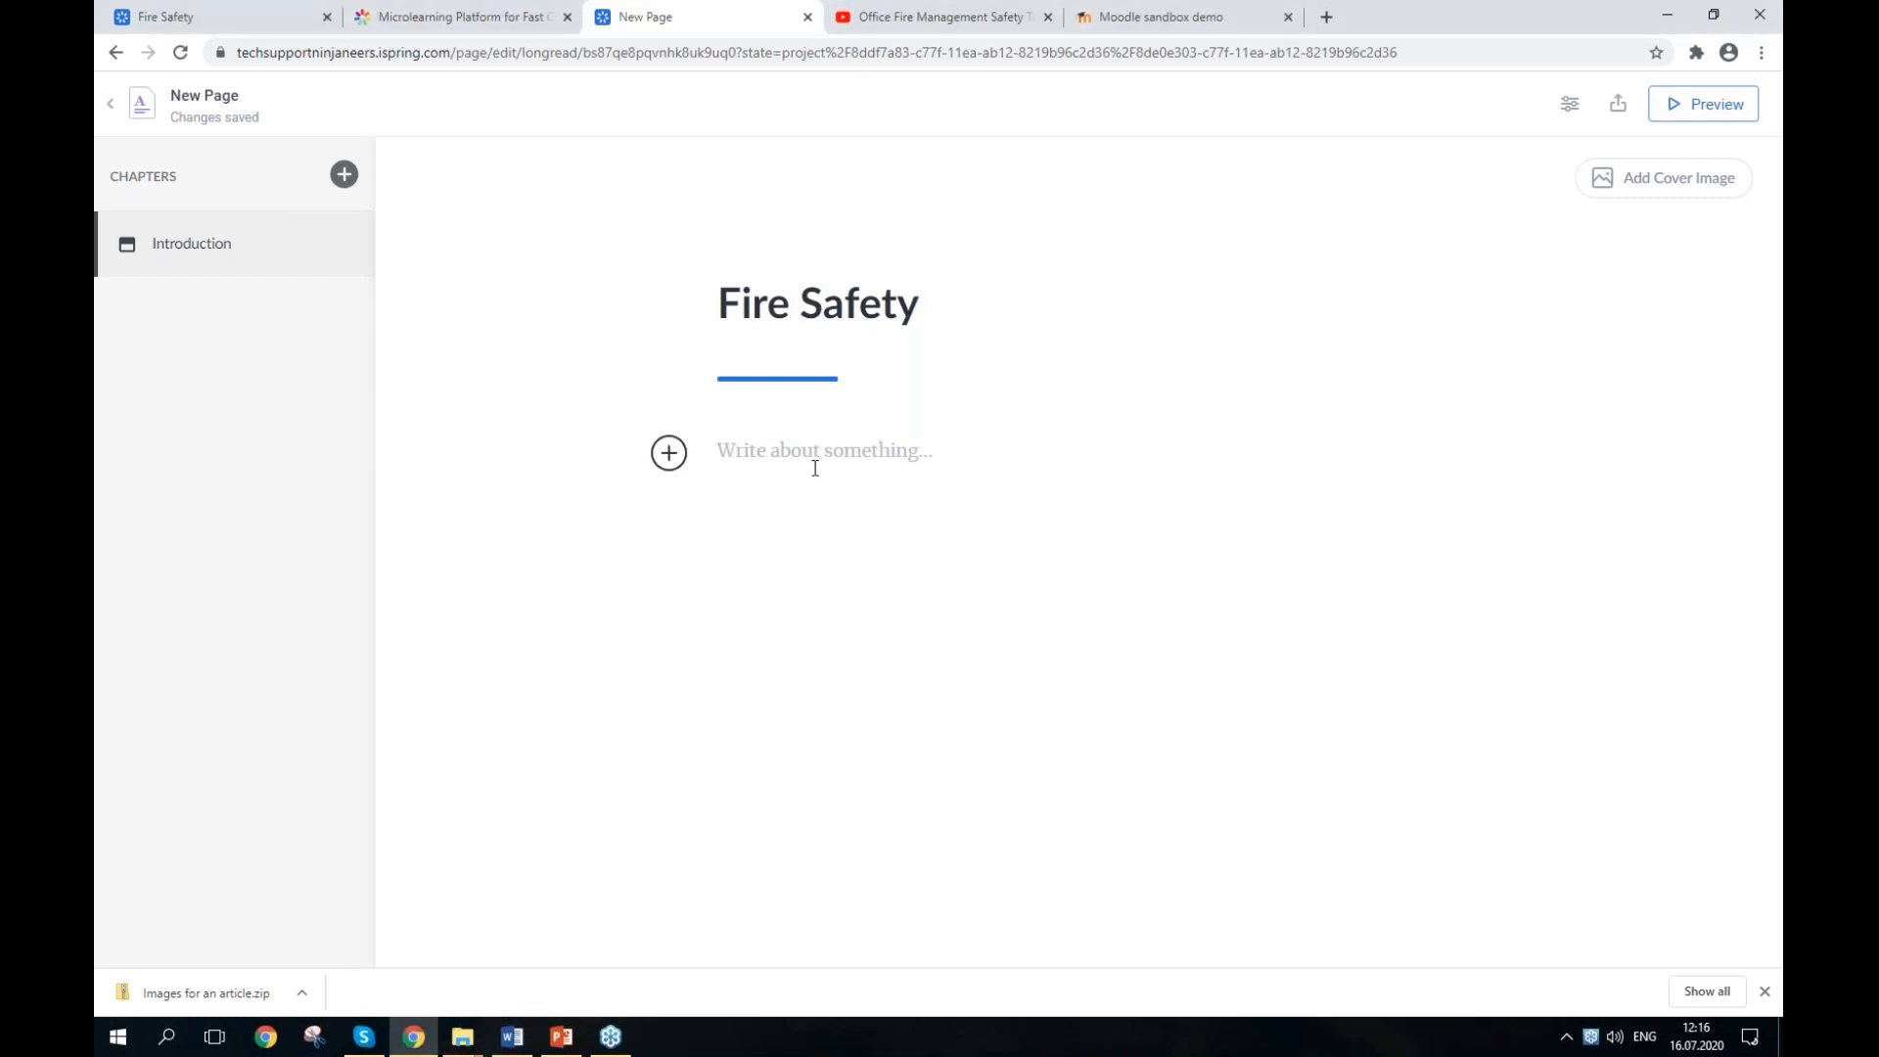
{"action": "type", "text": "Rules of behavior during a fire emergency"}
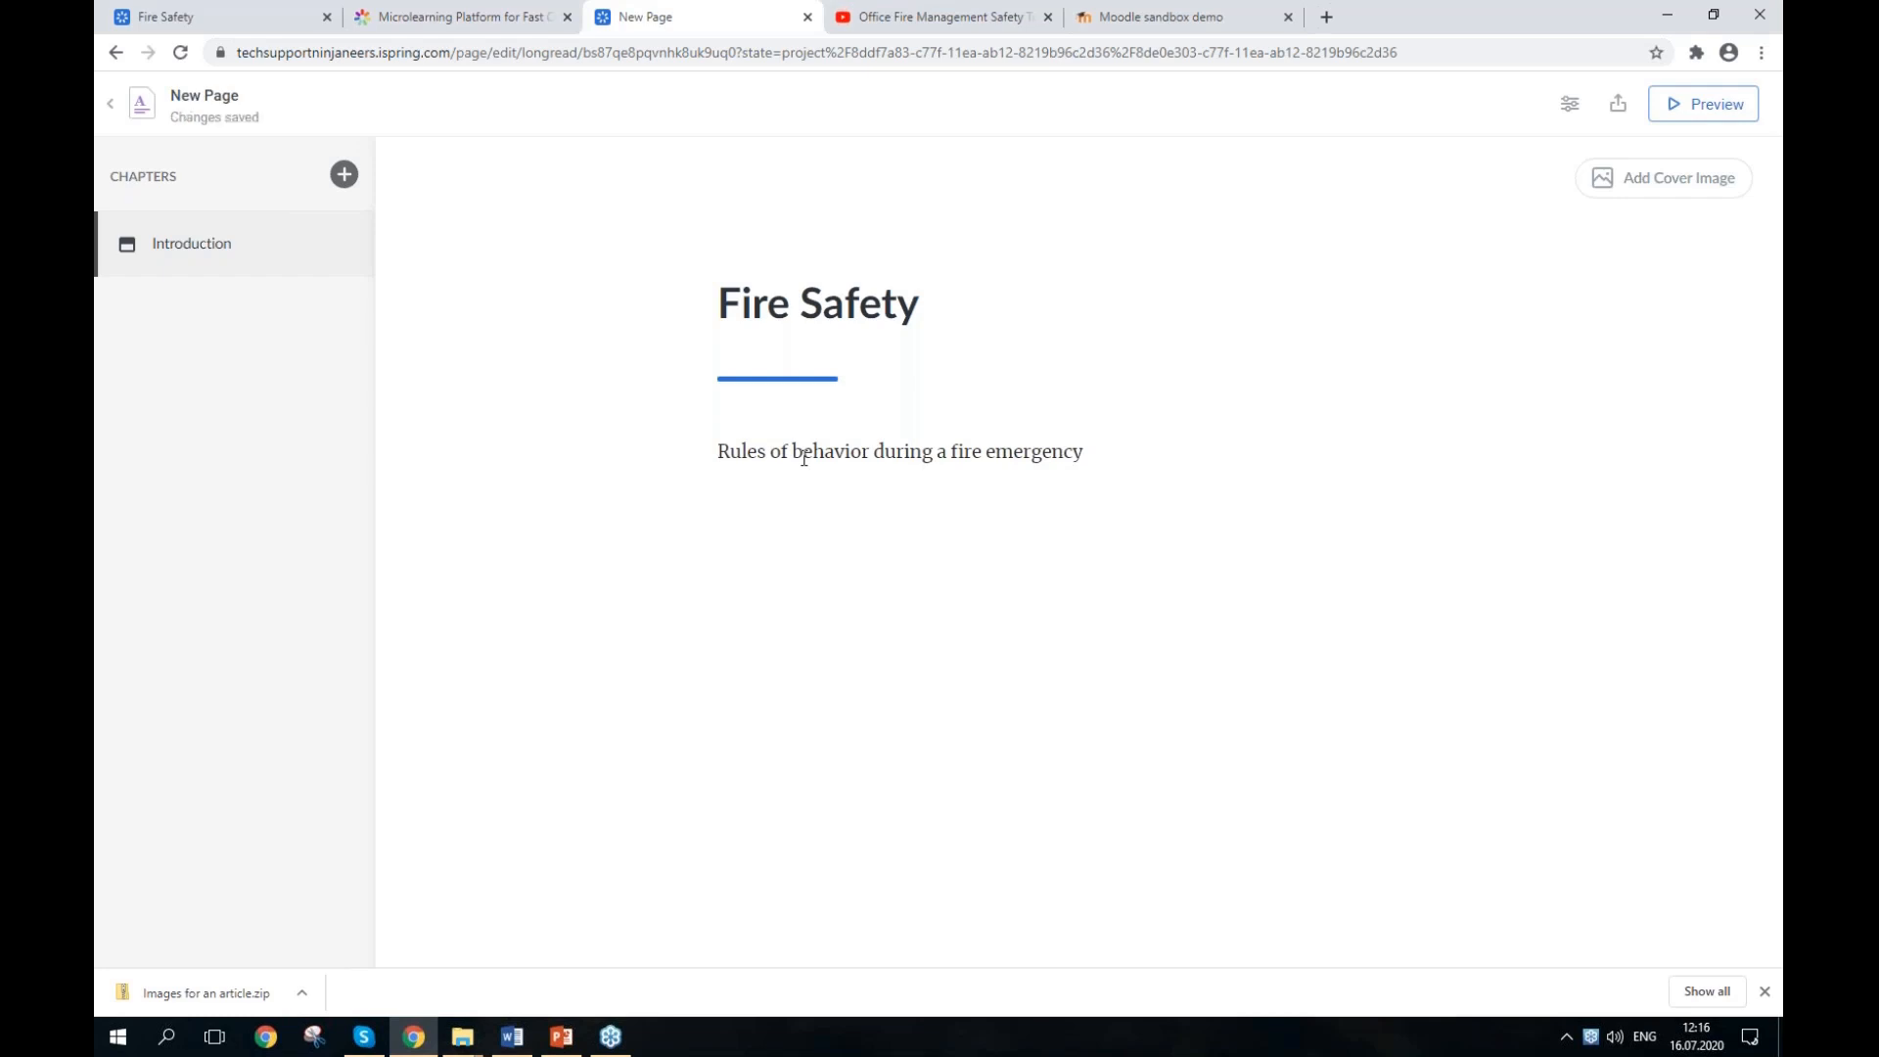
{"action": "left_click", "coordinate": [1655, 198]}
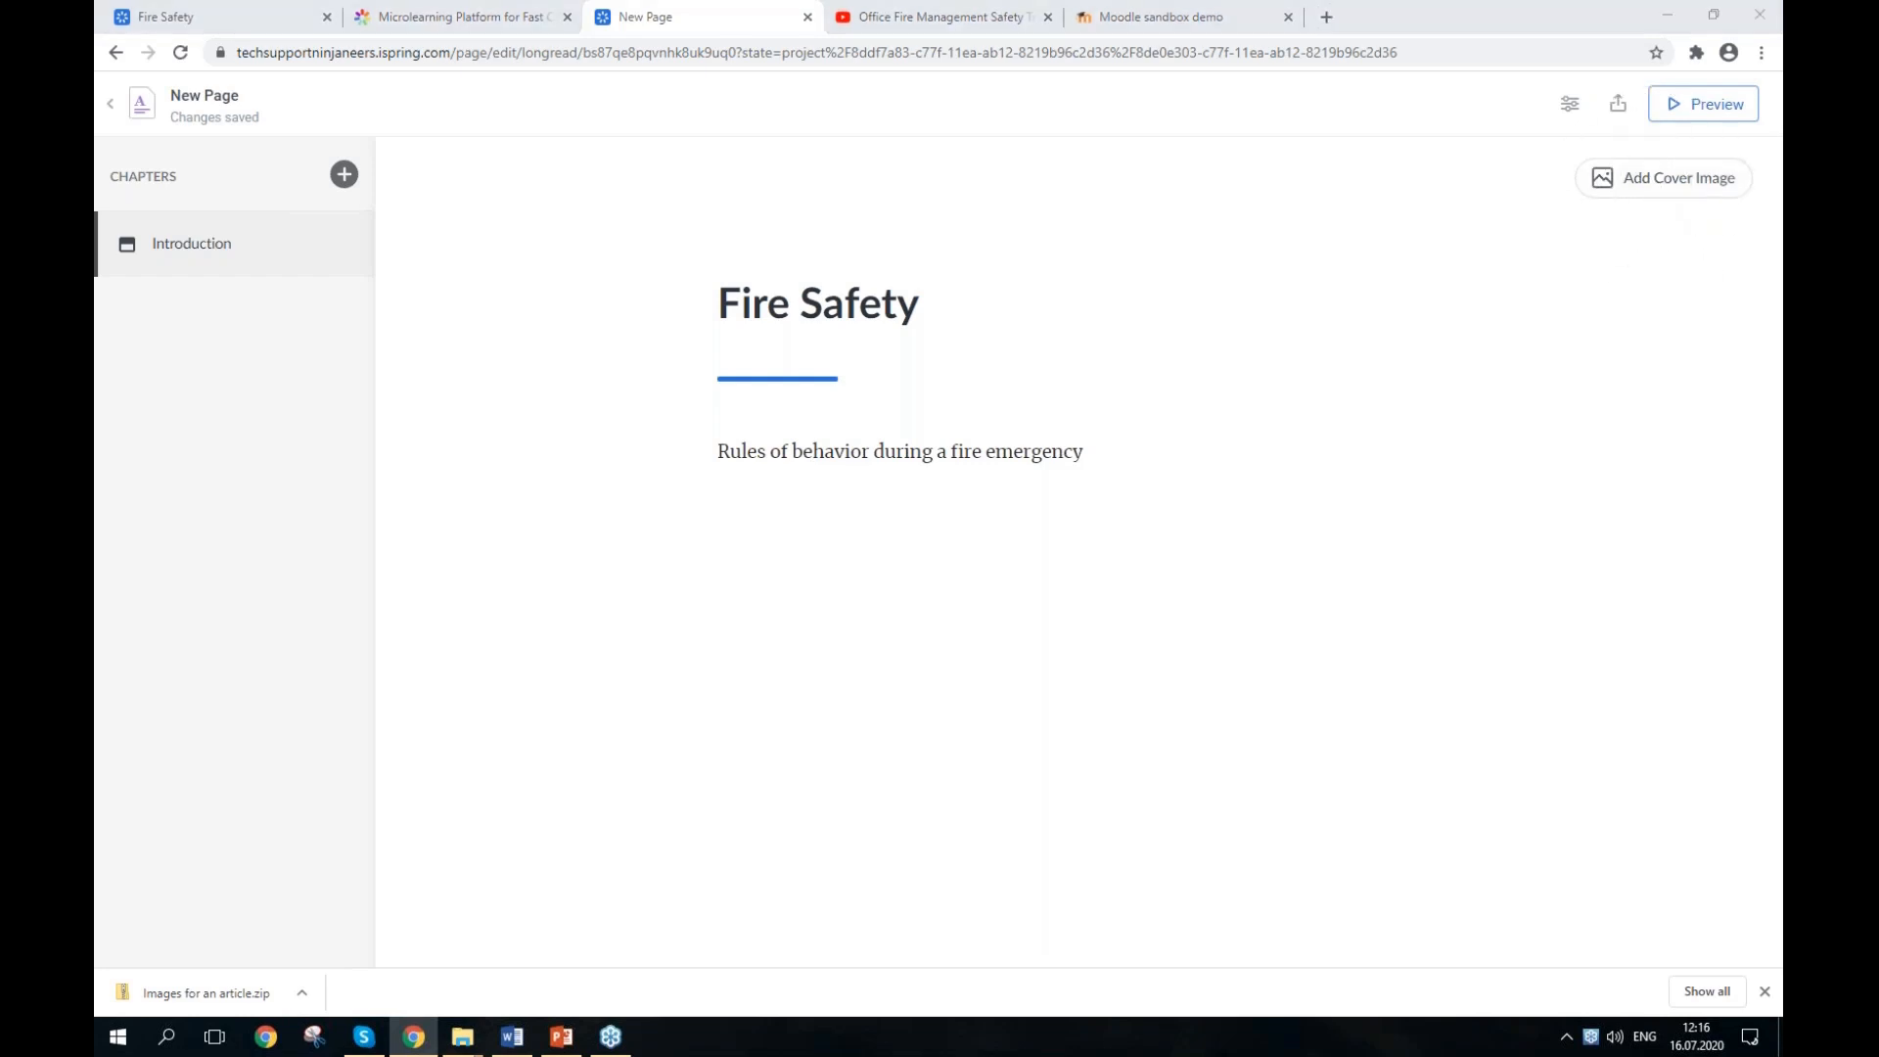
{"action": "left_click", "coordinate": [200, 176]}
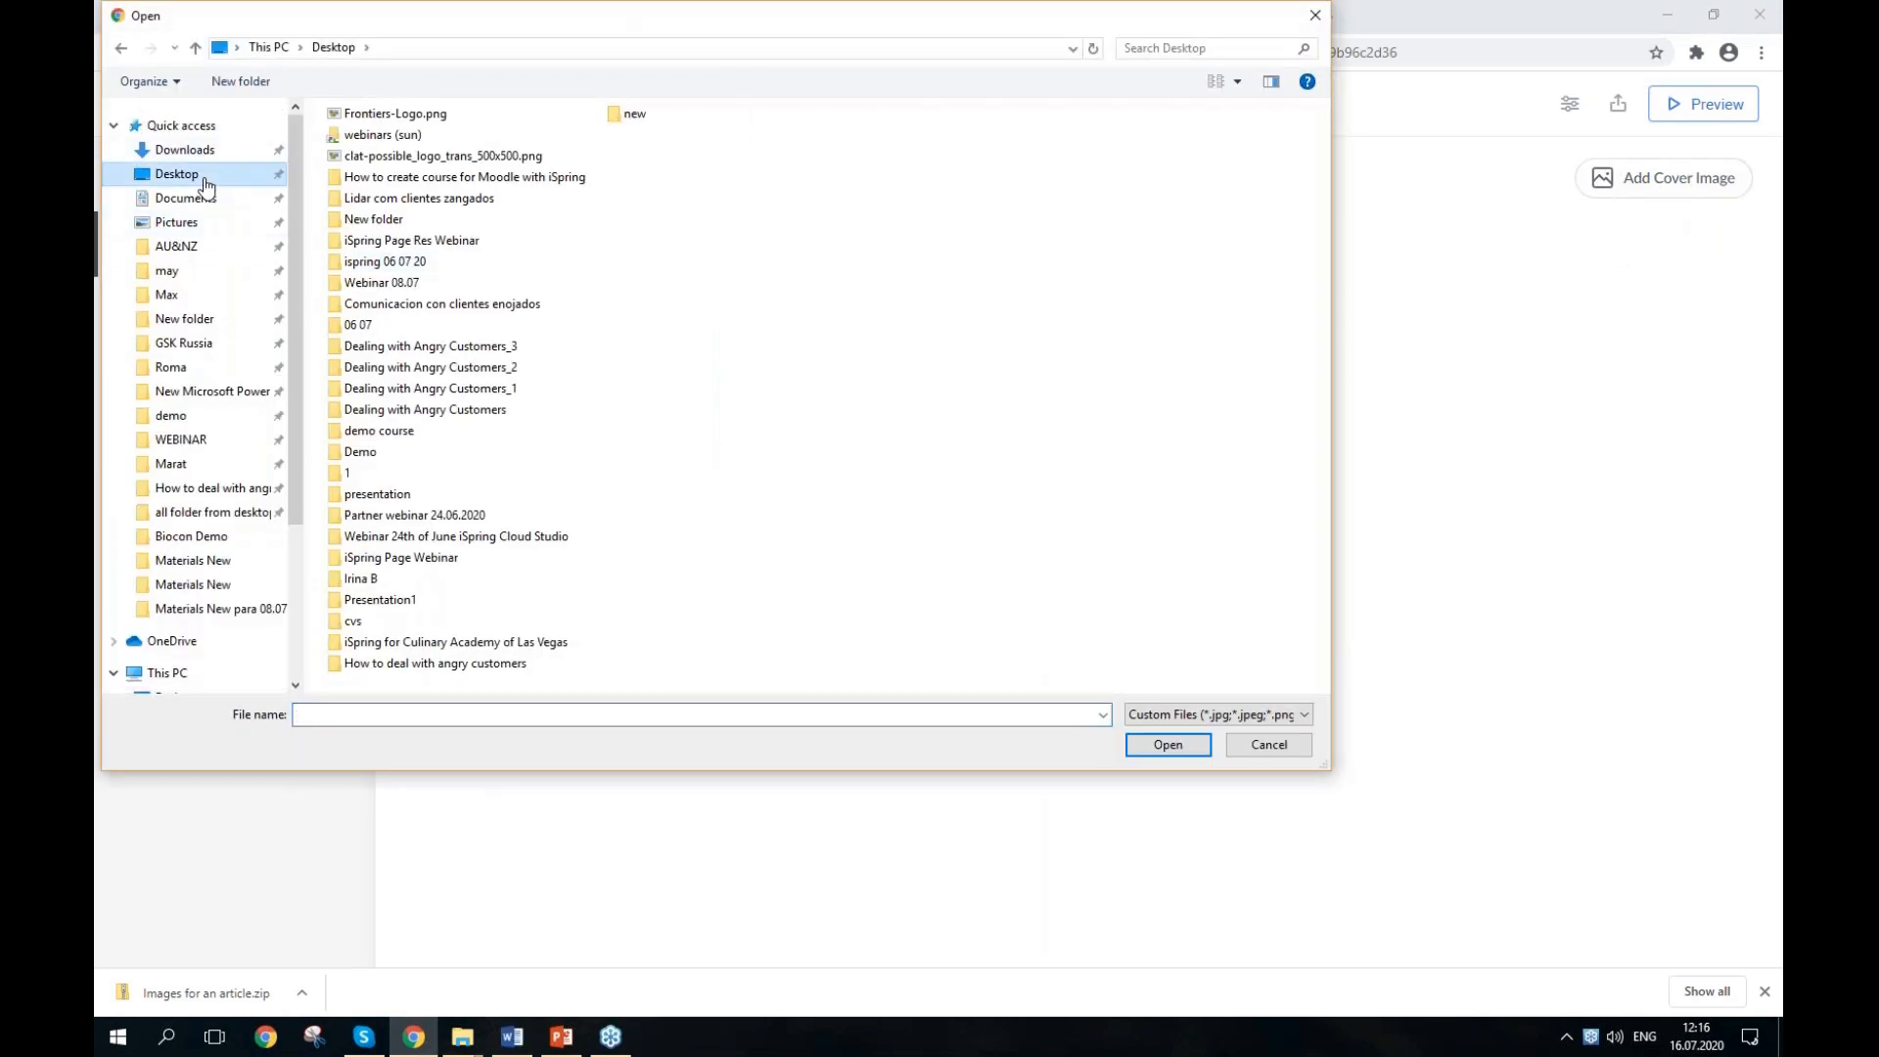
{"action": "left_click", "coordinate": [1210, 51]}
{"action": "type", "text": "final"}
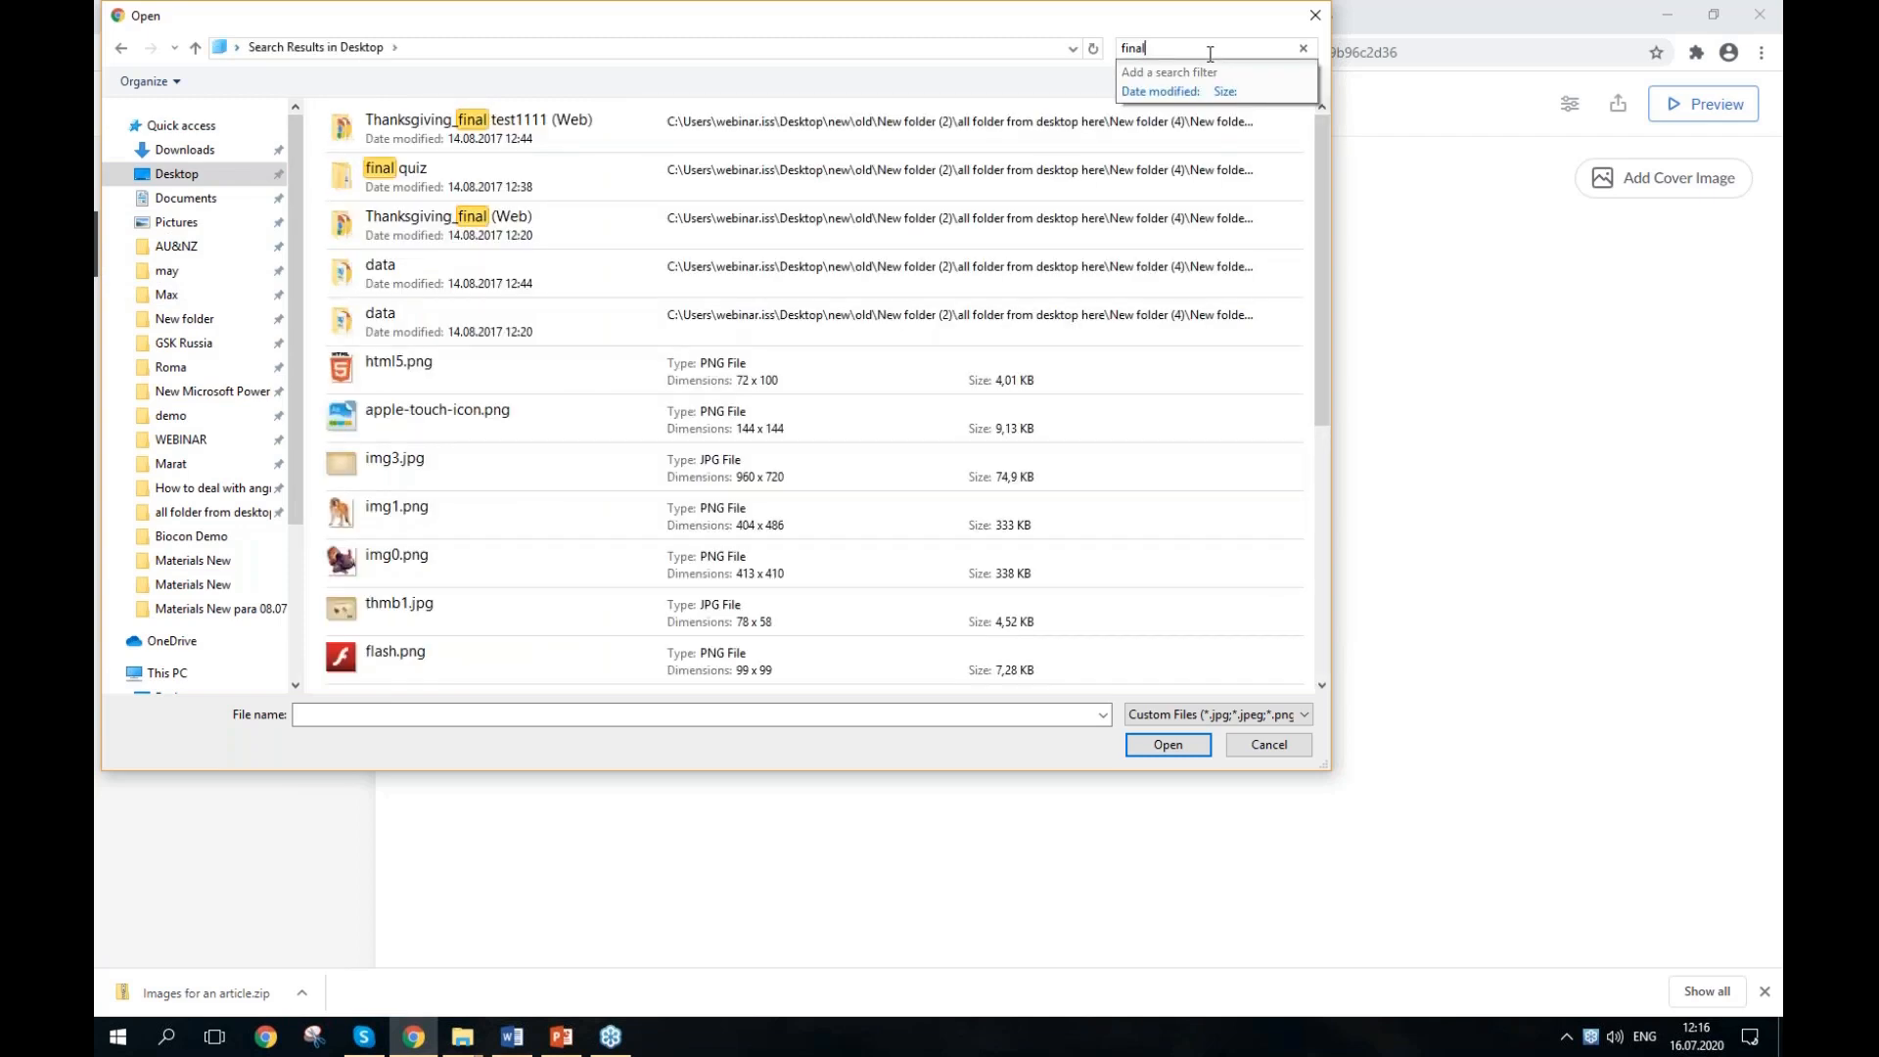
{"action": "left_click", "coordinate": [1315, 14]}
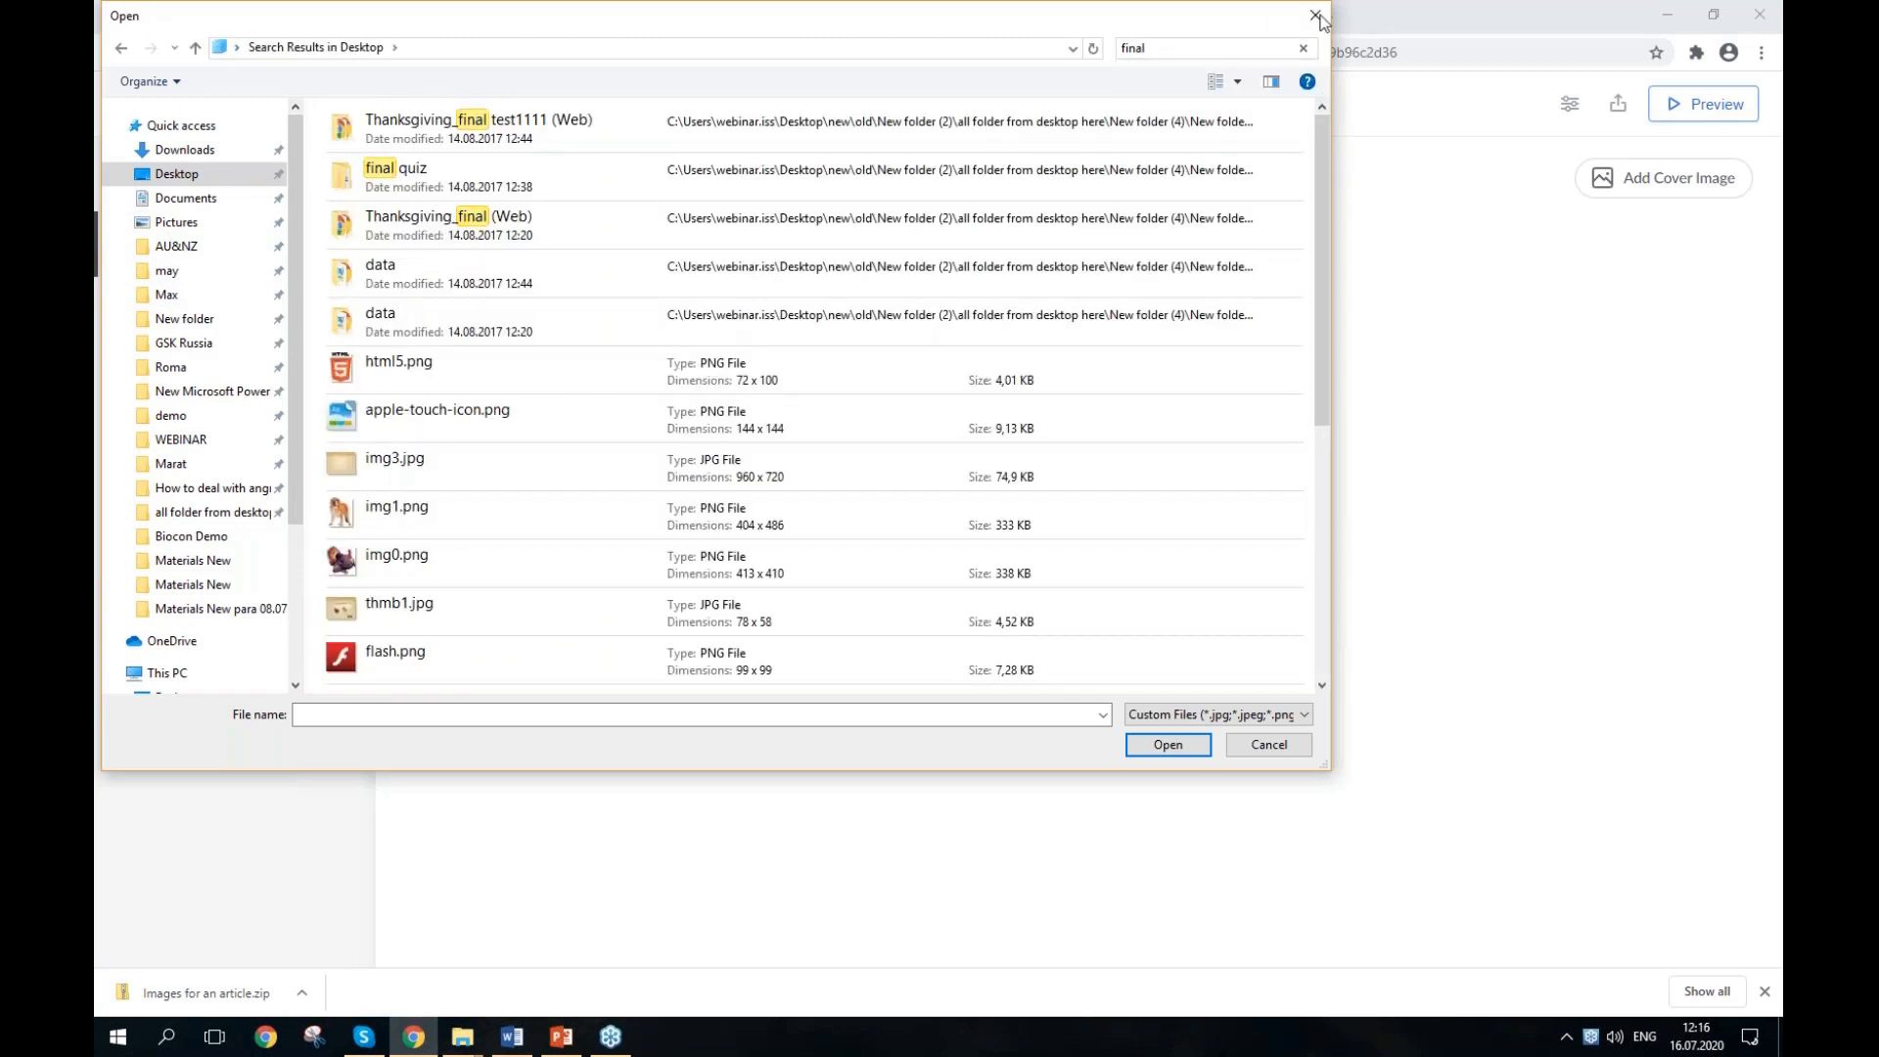
Step: Copy the path of the Images for an article folder in File Explorer and return to the page in Chrome
{"action": "key", "text": "alt+Tab"}
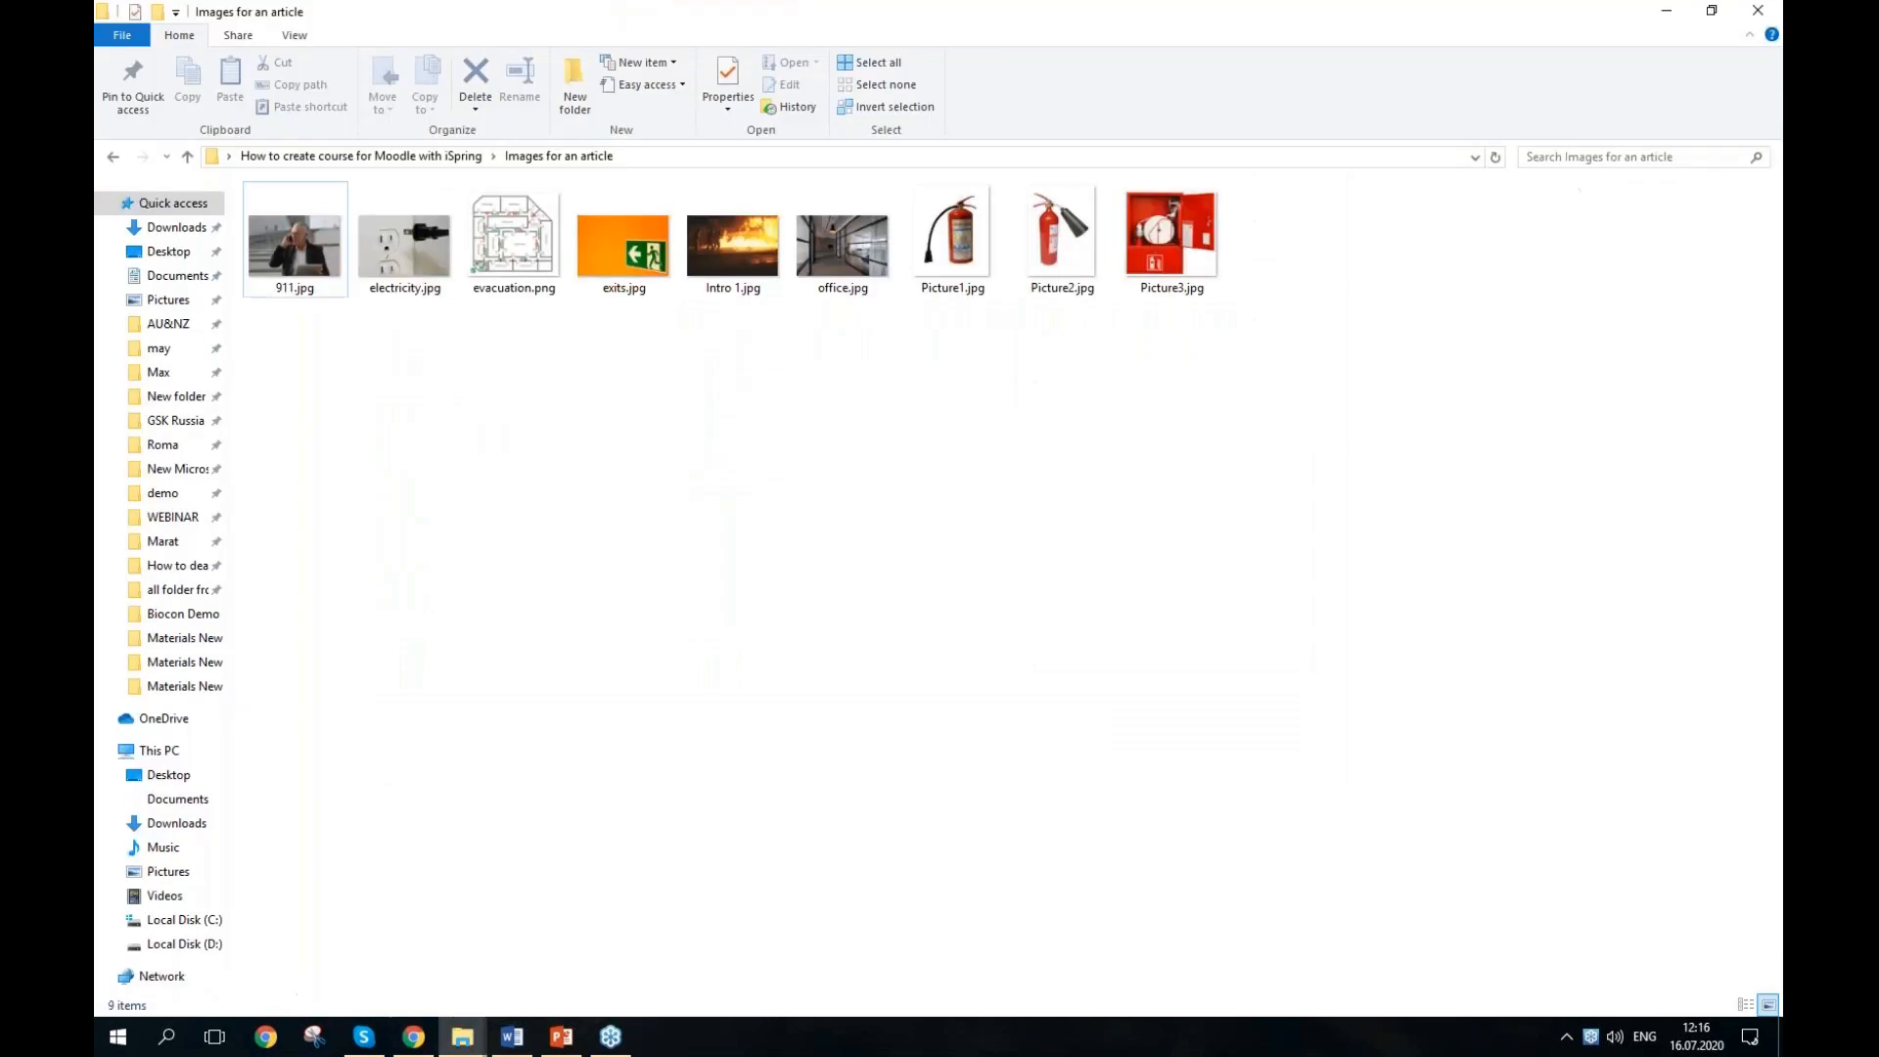
{"action": "left_click", "coordinate": [911, 156]}
{"action": "key", "text": "ctrl+c"}
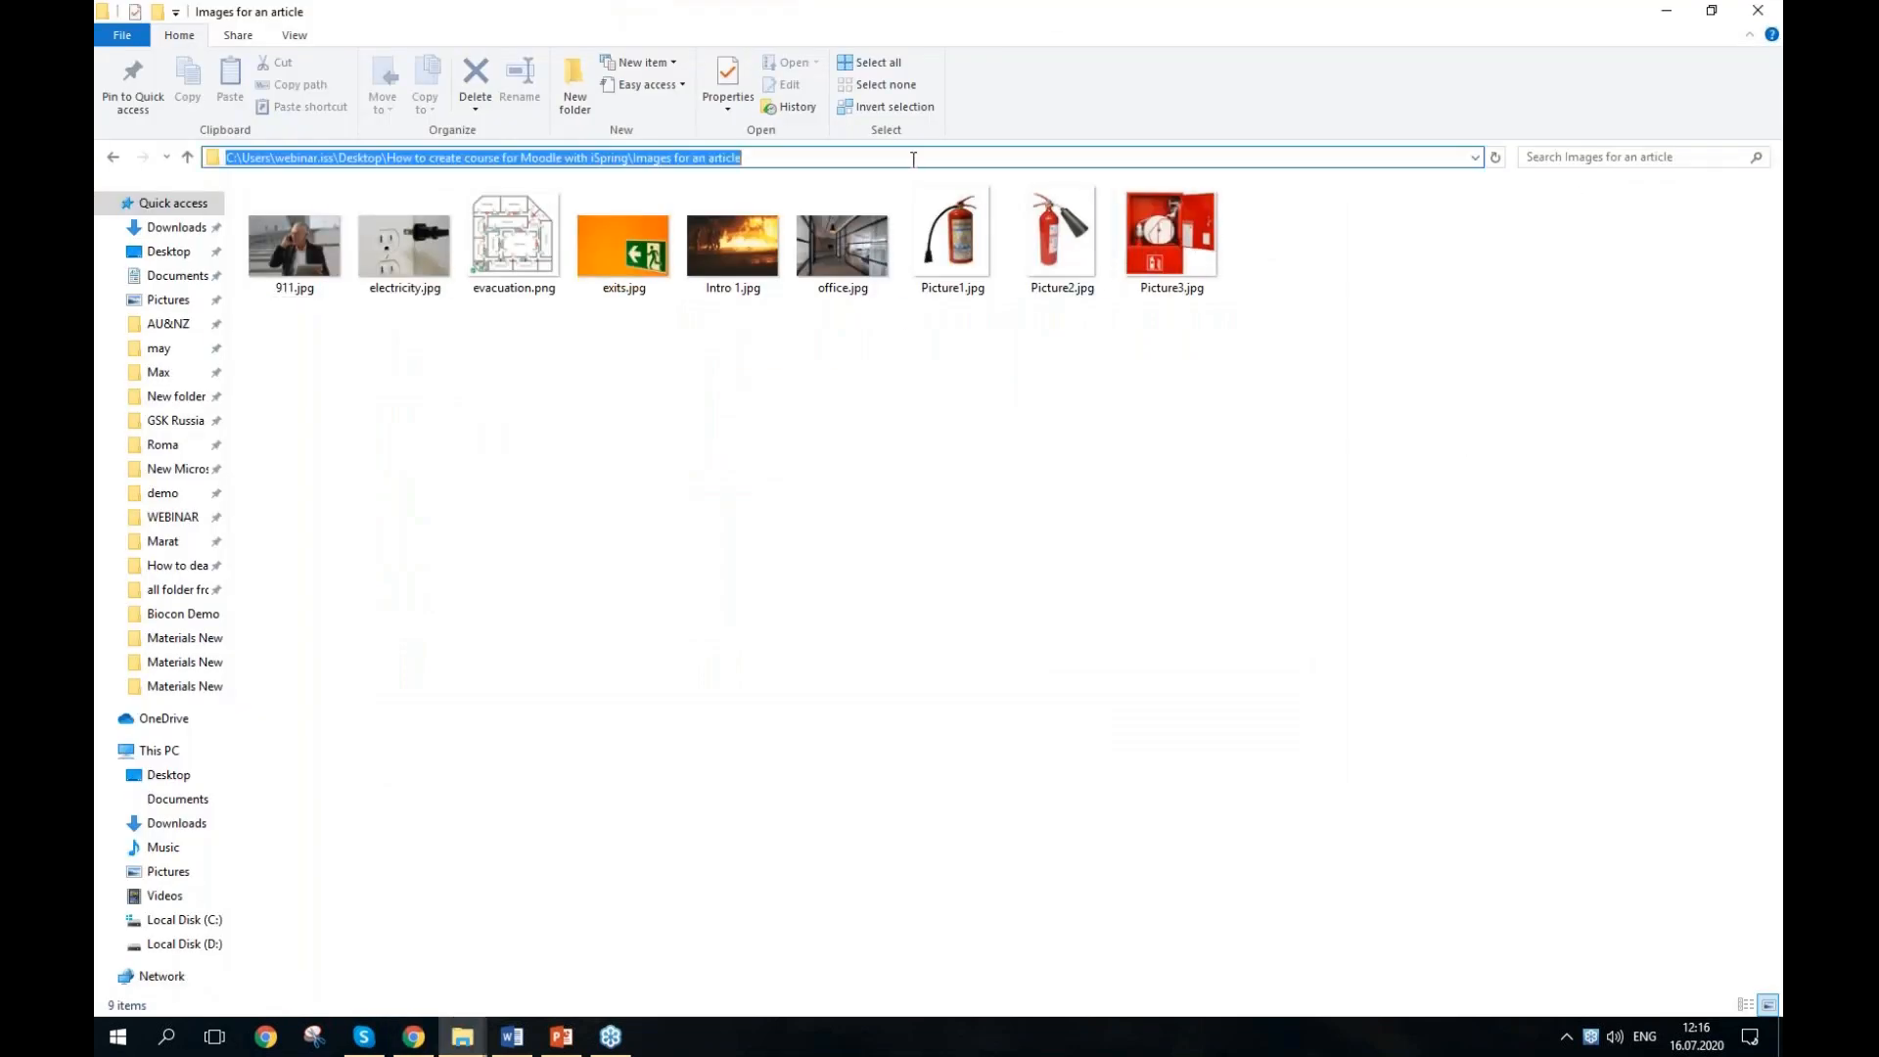
{"action": "left_click", "coordinate": [1665, 12]}
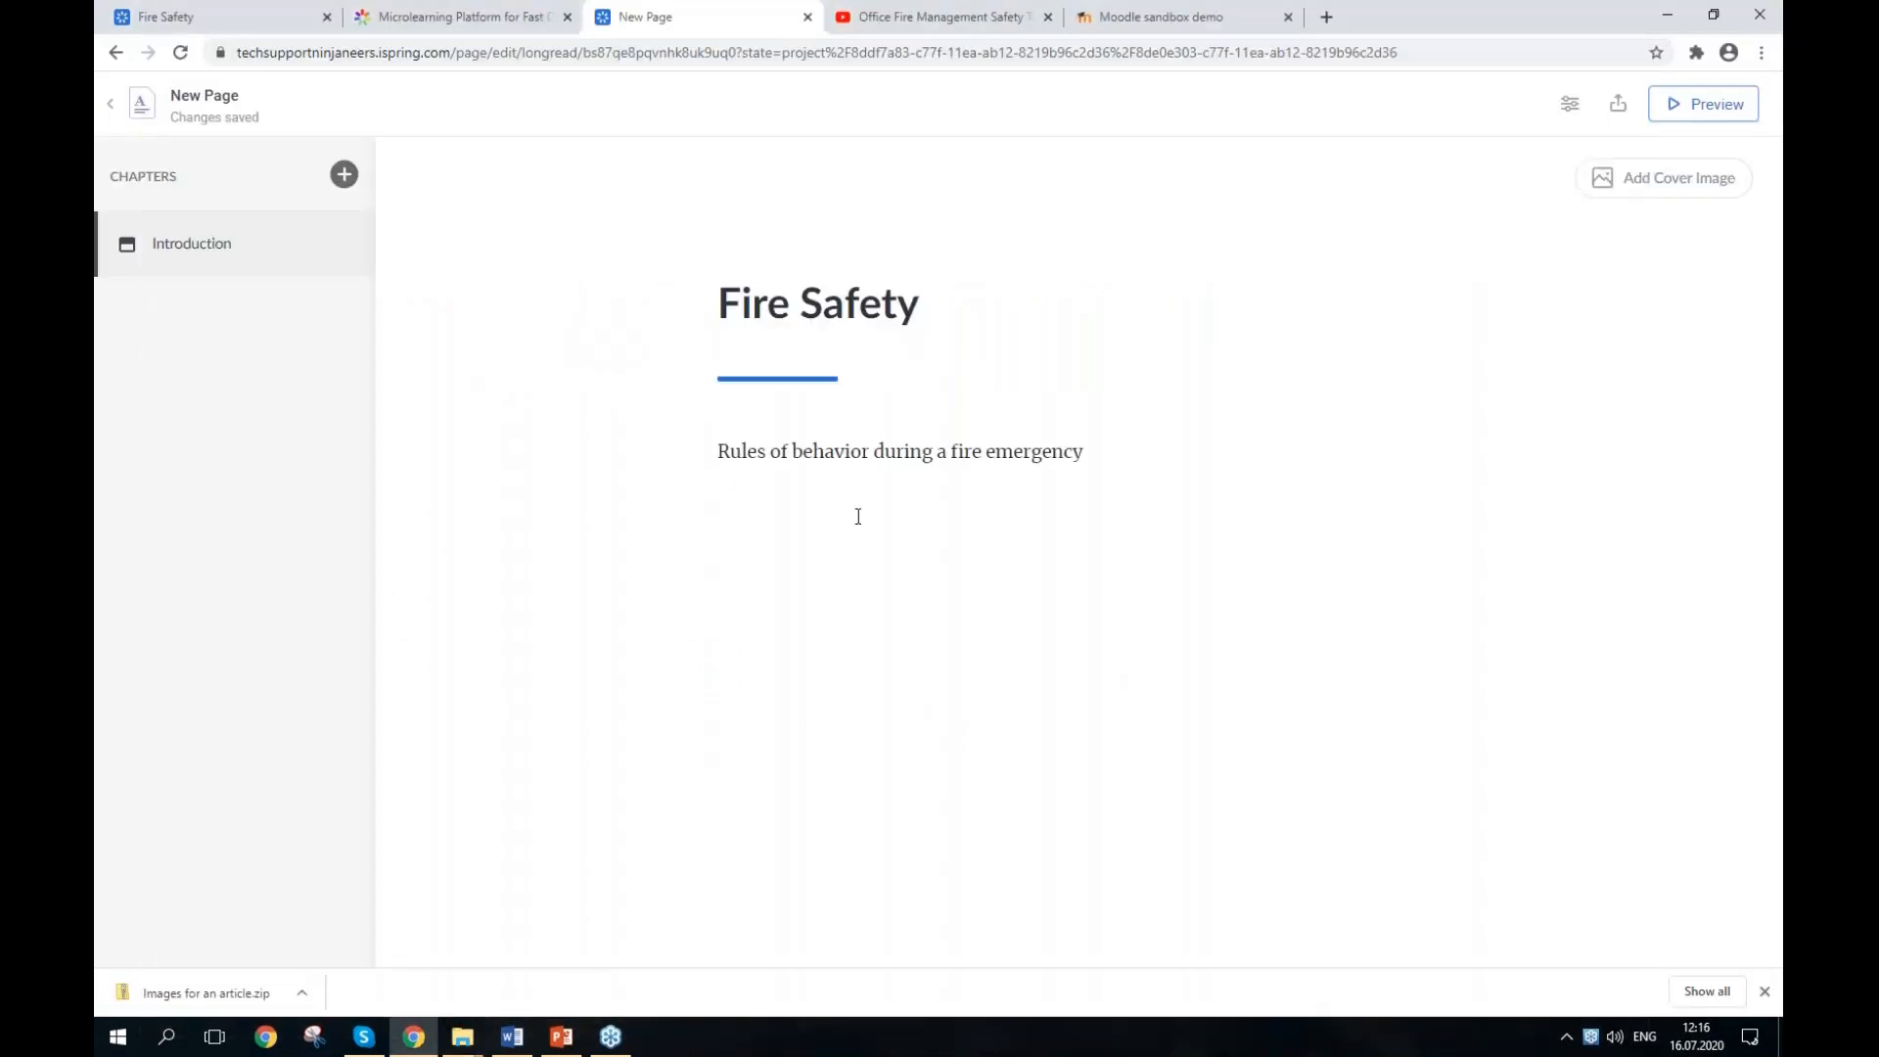
Step: Add Intro 1.jpg from the copied Images for an article folder path as the introduction's cover image
{"action": "left_click", "coordinate": [1648, 192]}
{"action": "left_click", "coordinate": [712, 50]}
{"action": "key", "text": "ctrl+v"}
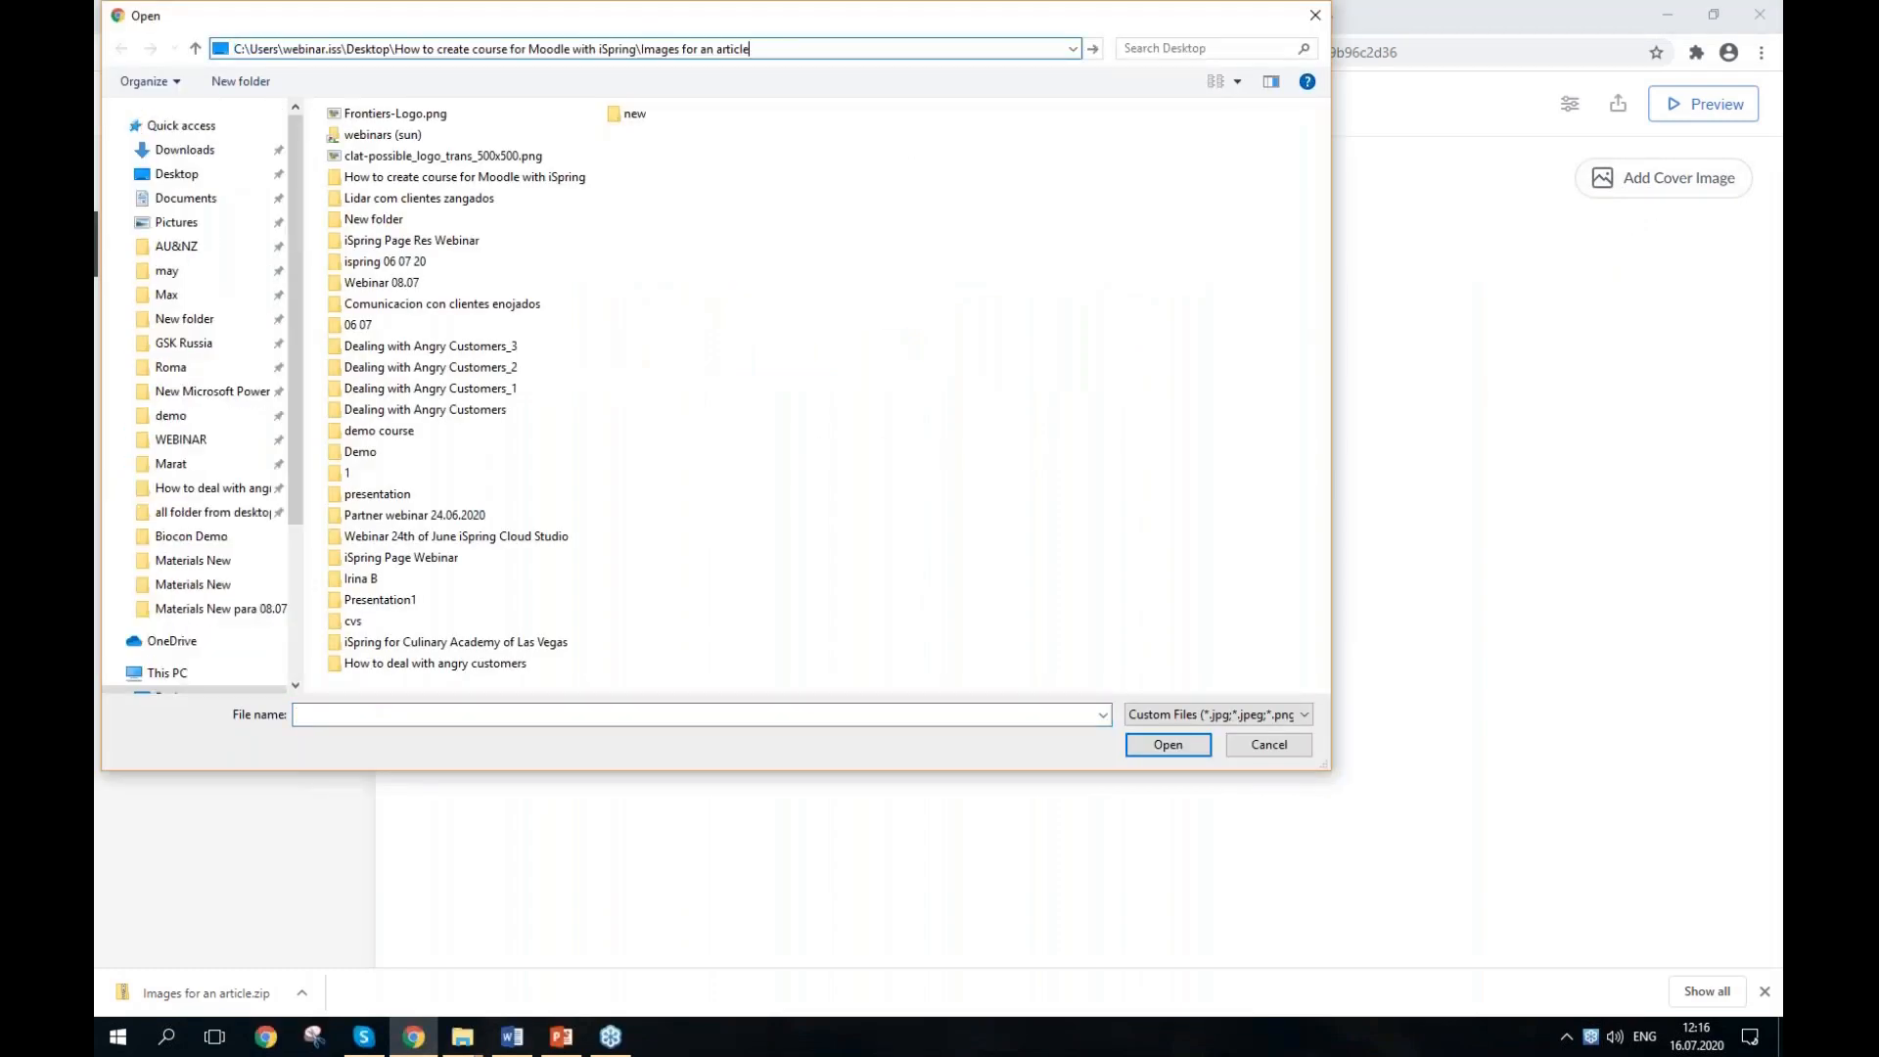
{"action": "key", "text": "Return"}
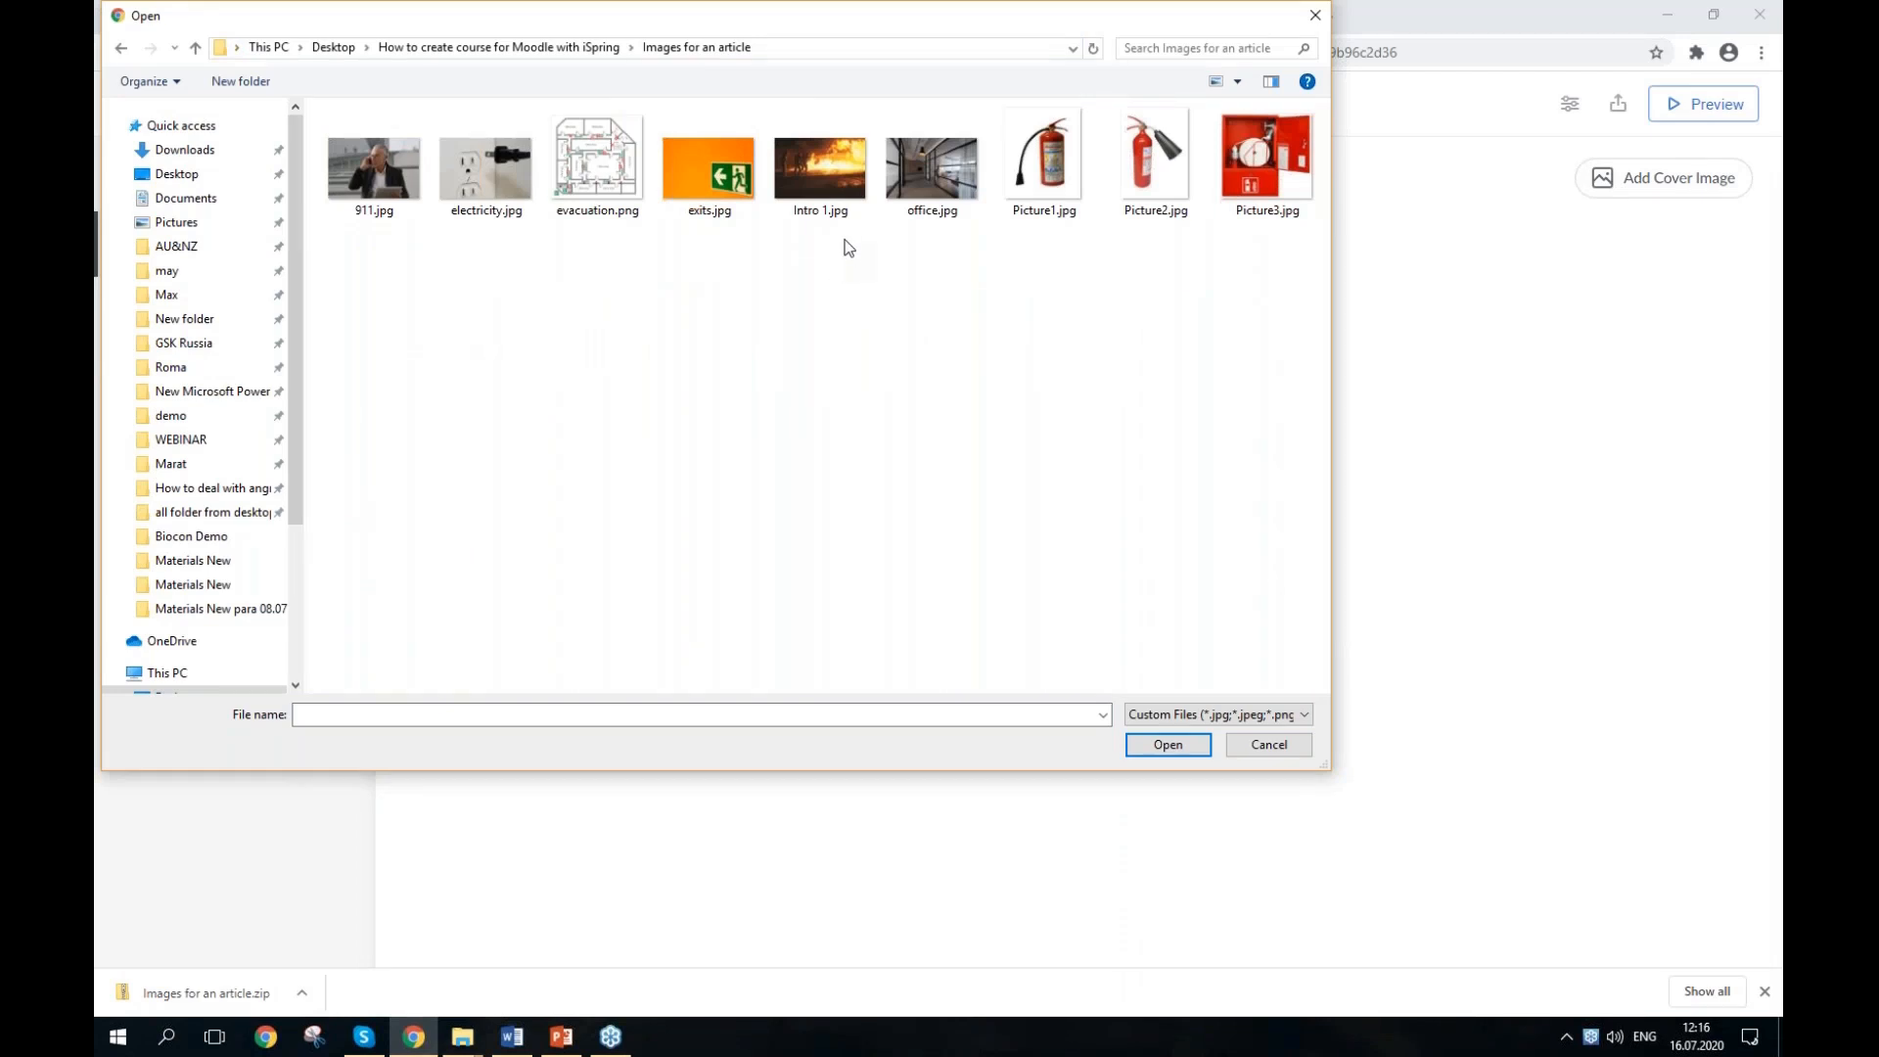
{"action": "left_click", "coordinate": [824, 202]}
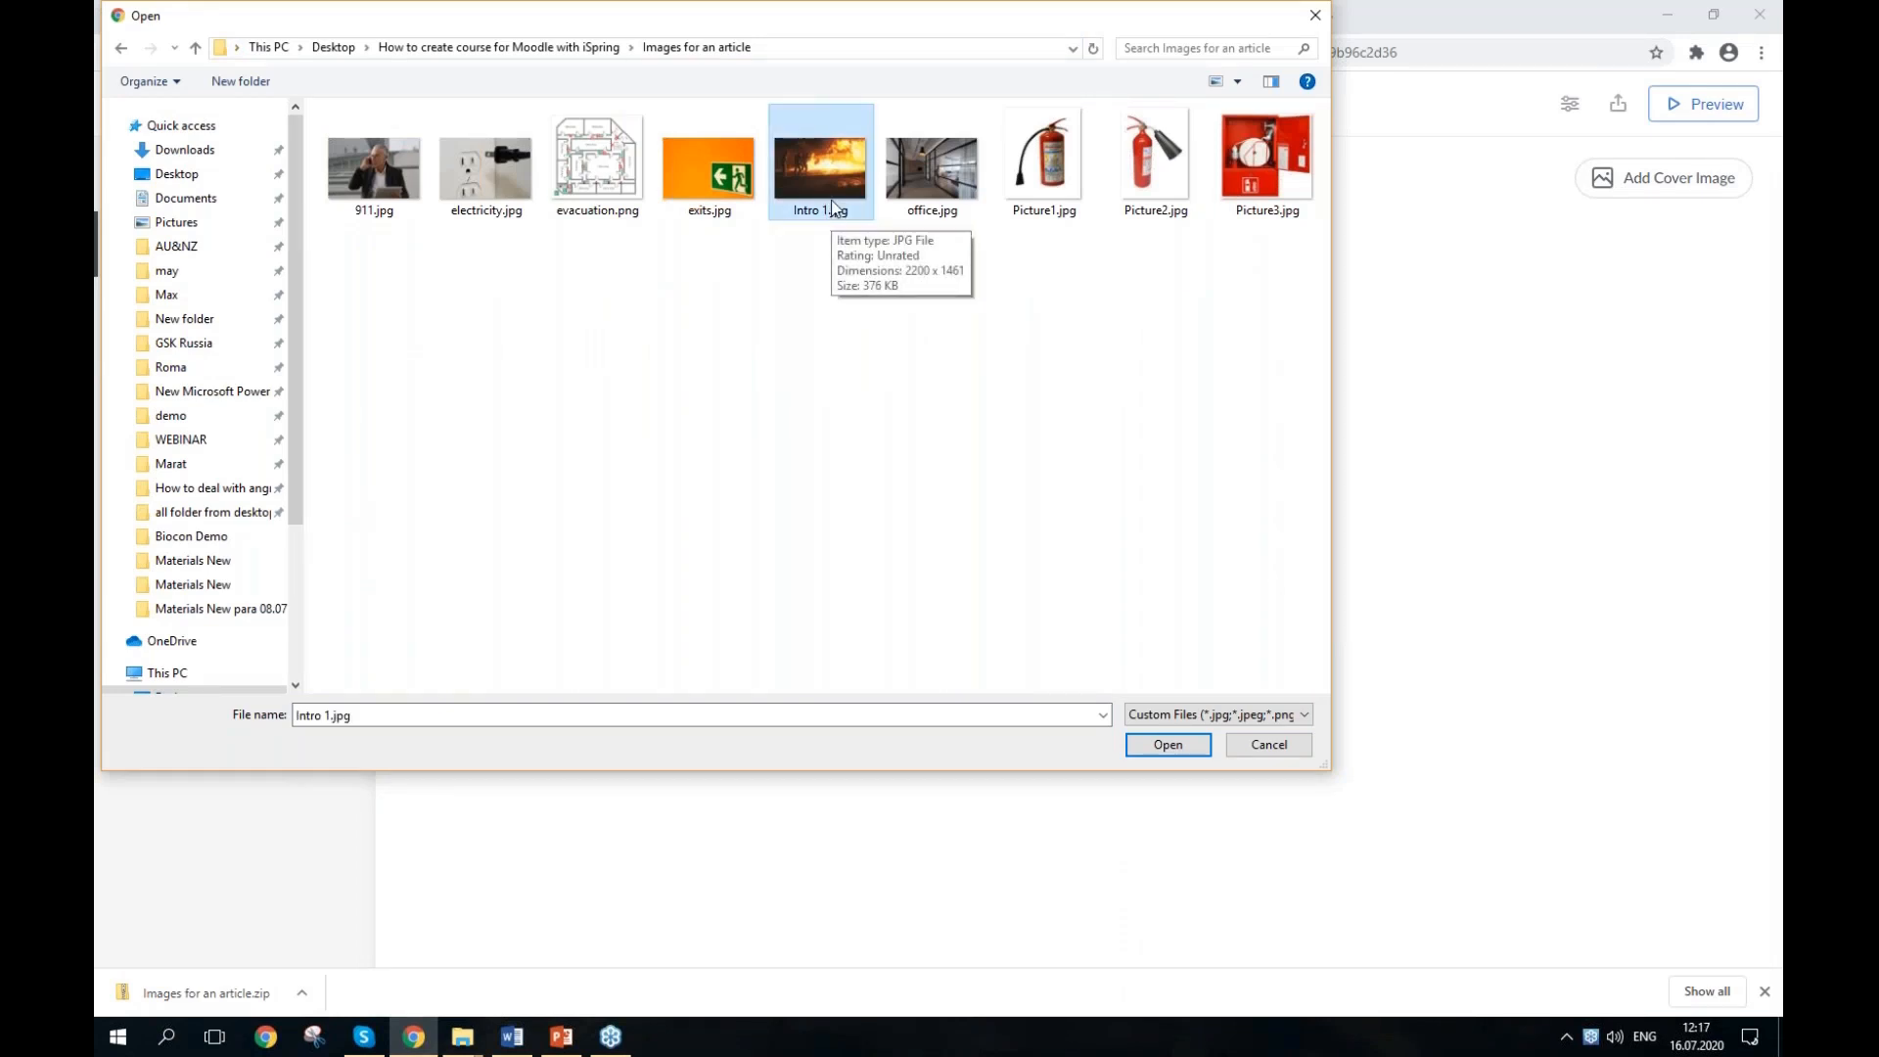
{"action": "double_click", "coordinate": [833, 206]}
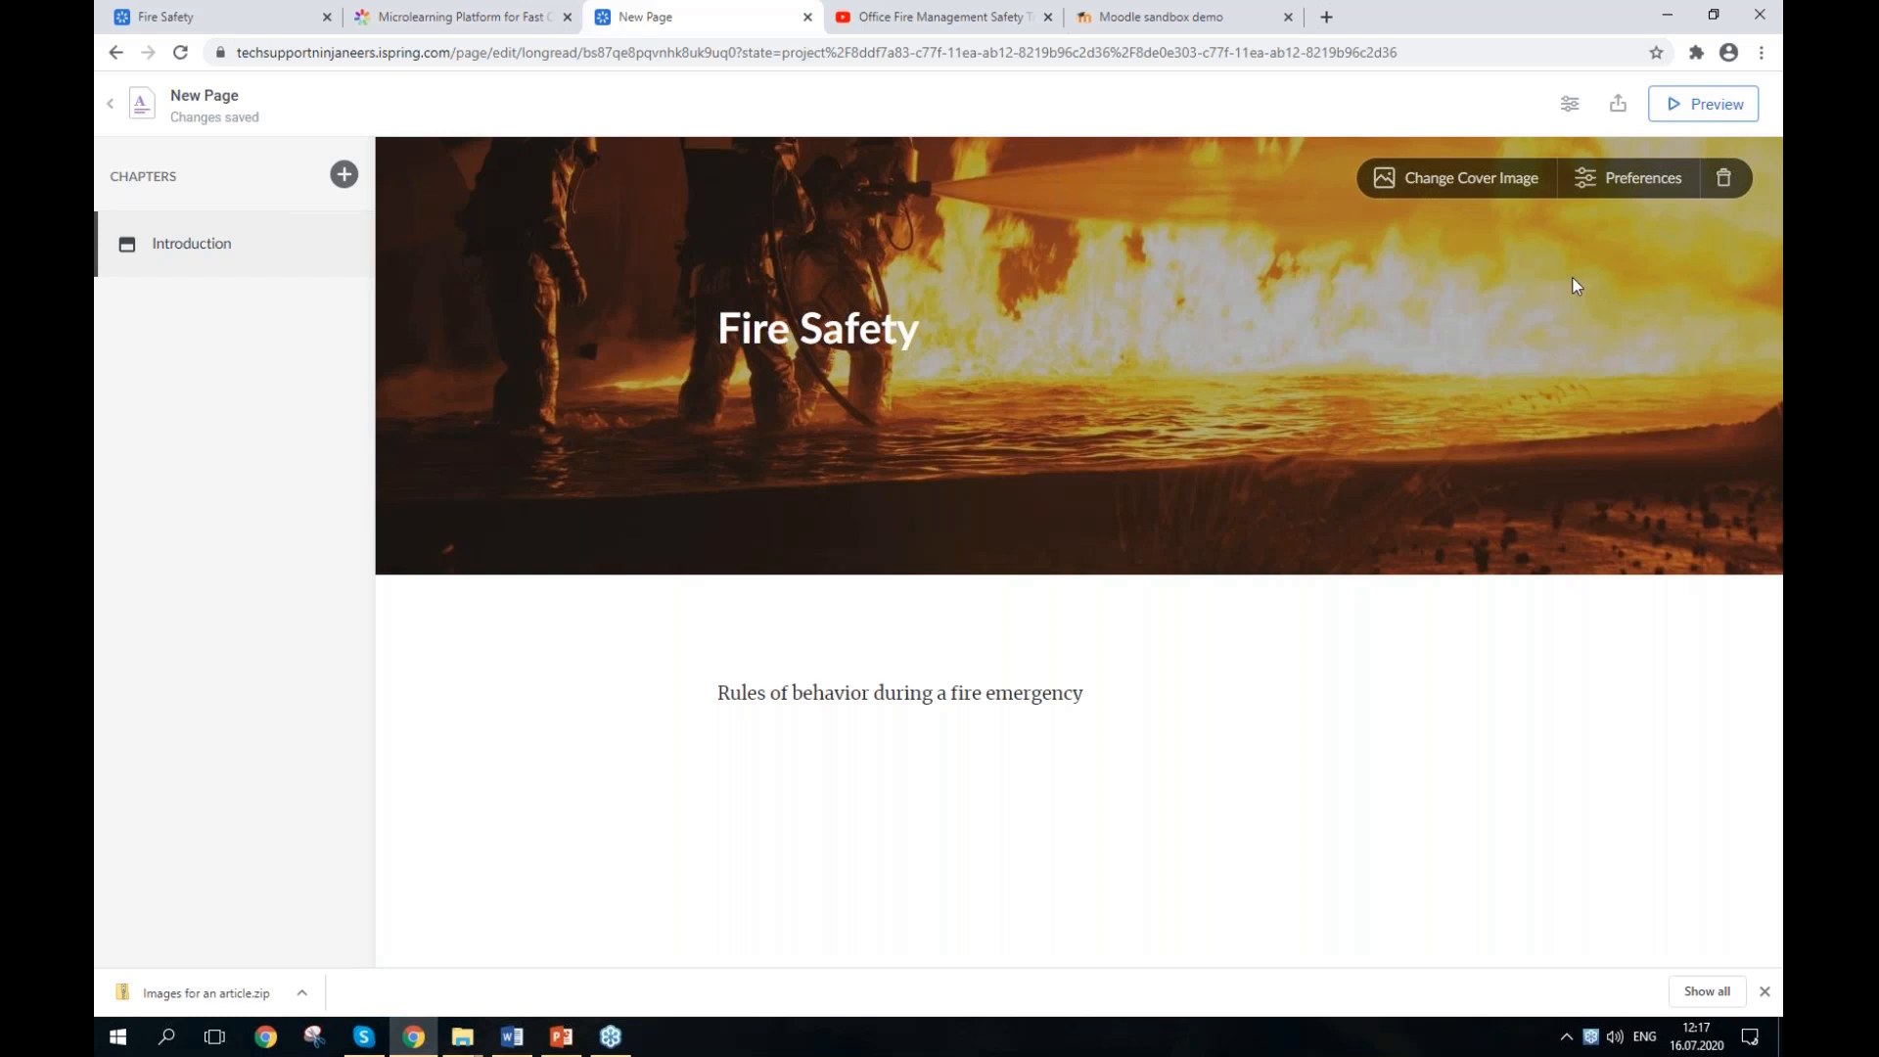
Step: Set the cover image's overlay contrast to 64%, keeping the black overlay color
{"action": "left_click", "coordinate": [1643, 181]}
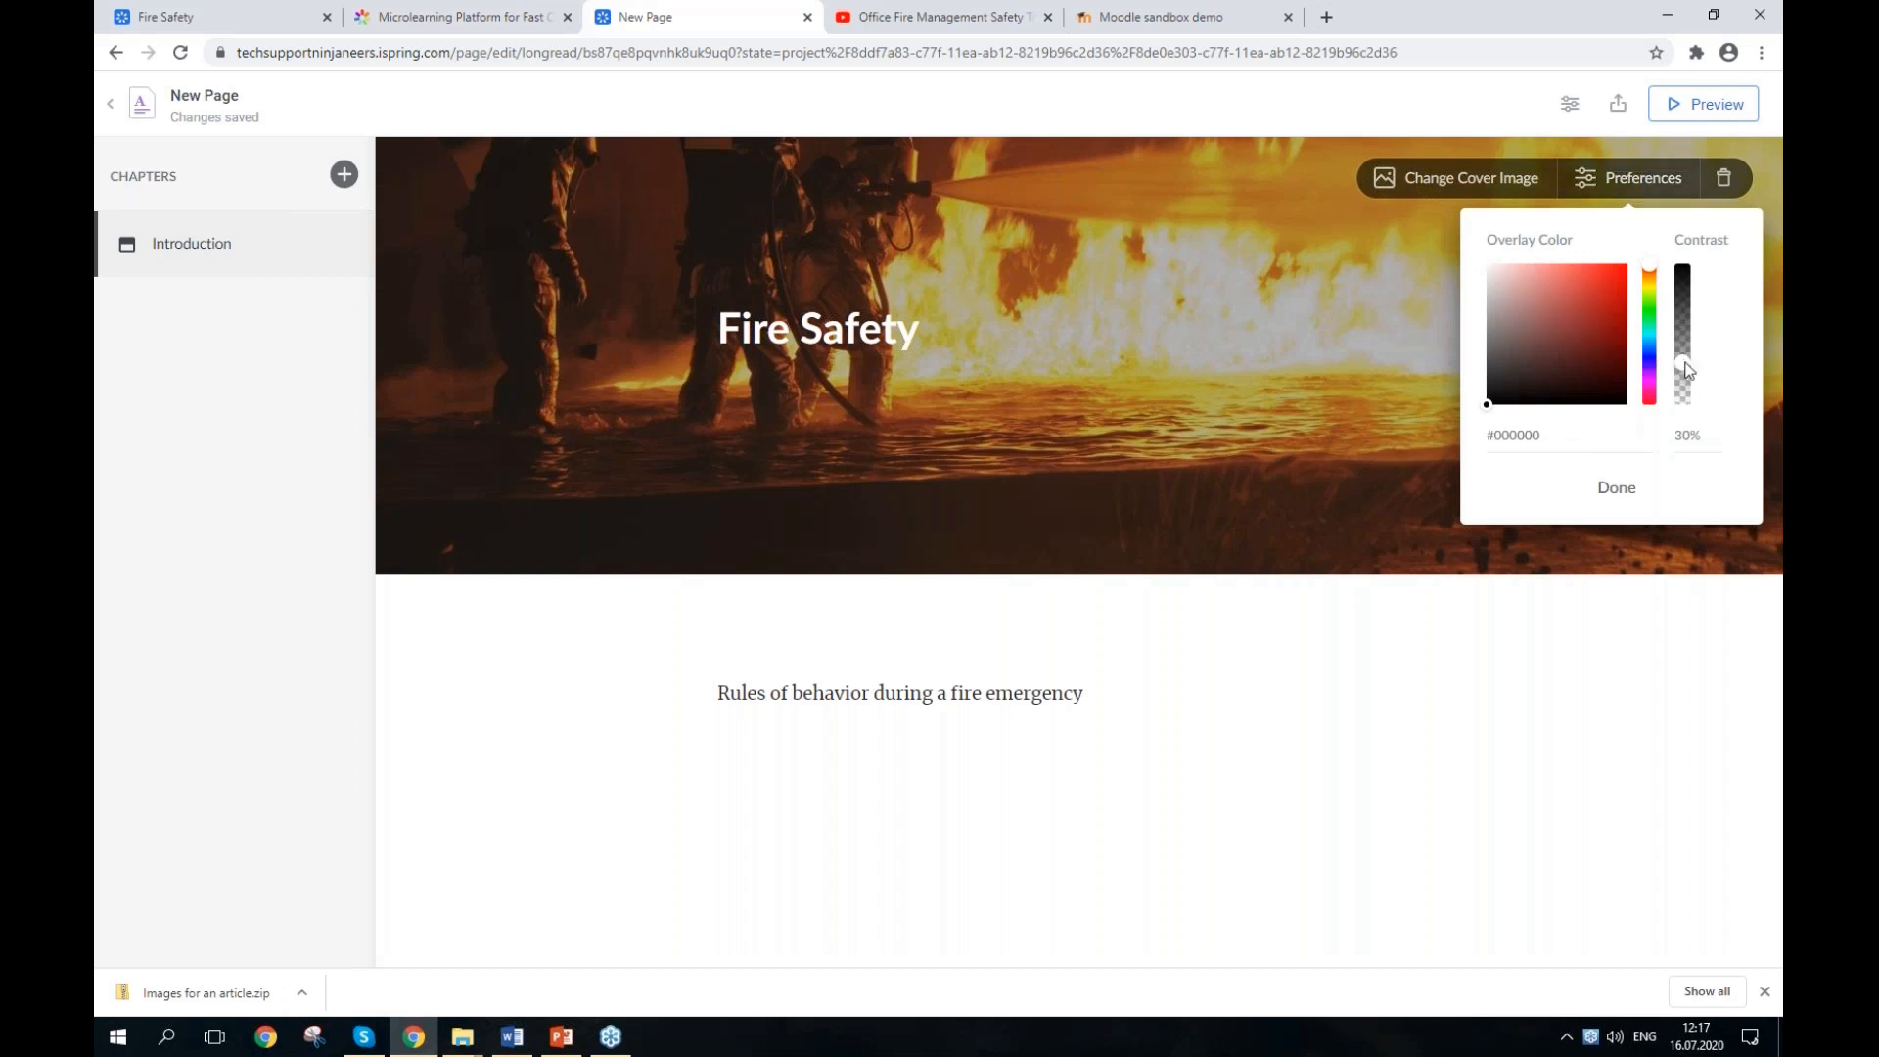
{"action": "left_click_drag", "start_coordinate": [1683, 364], "coordinate": [1686, 315]}
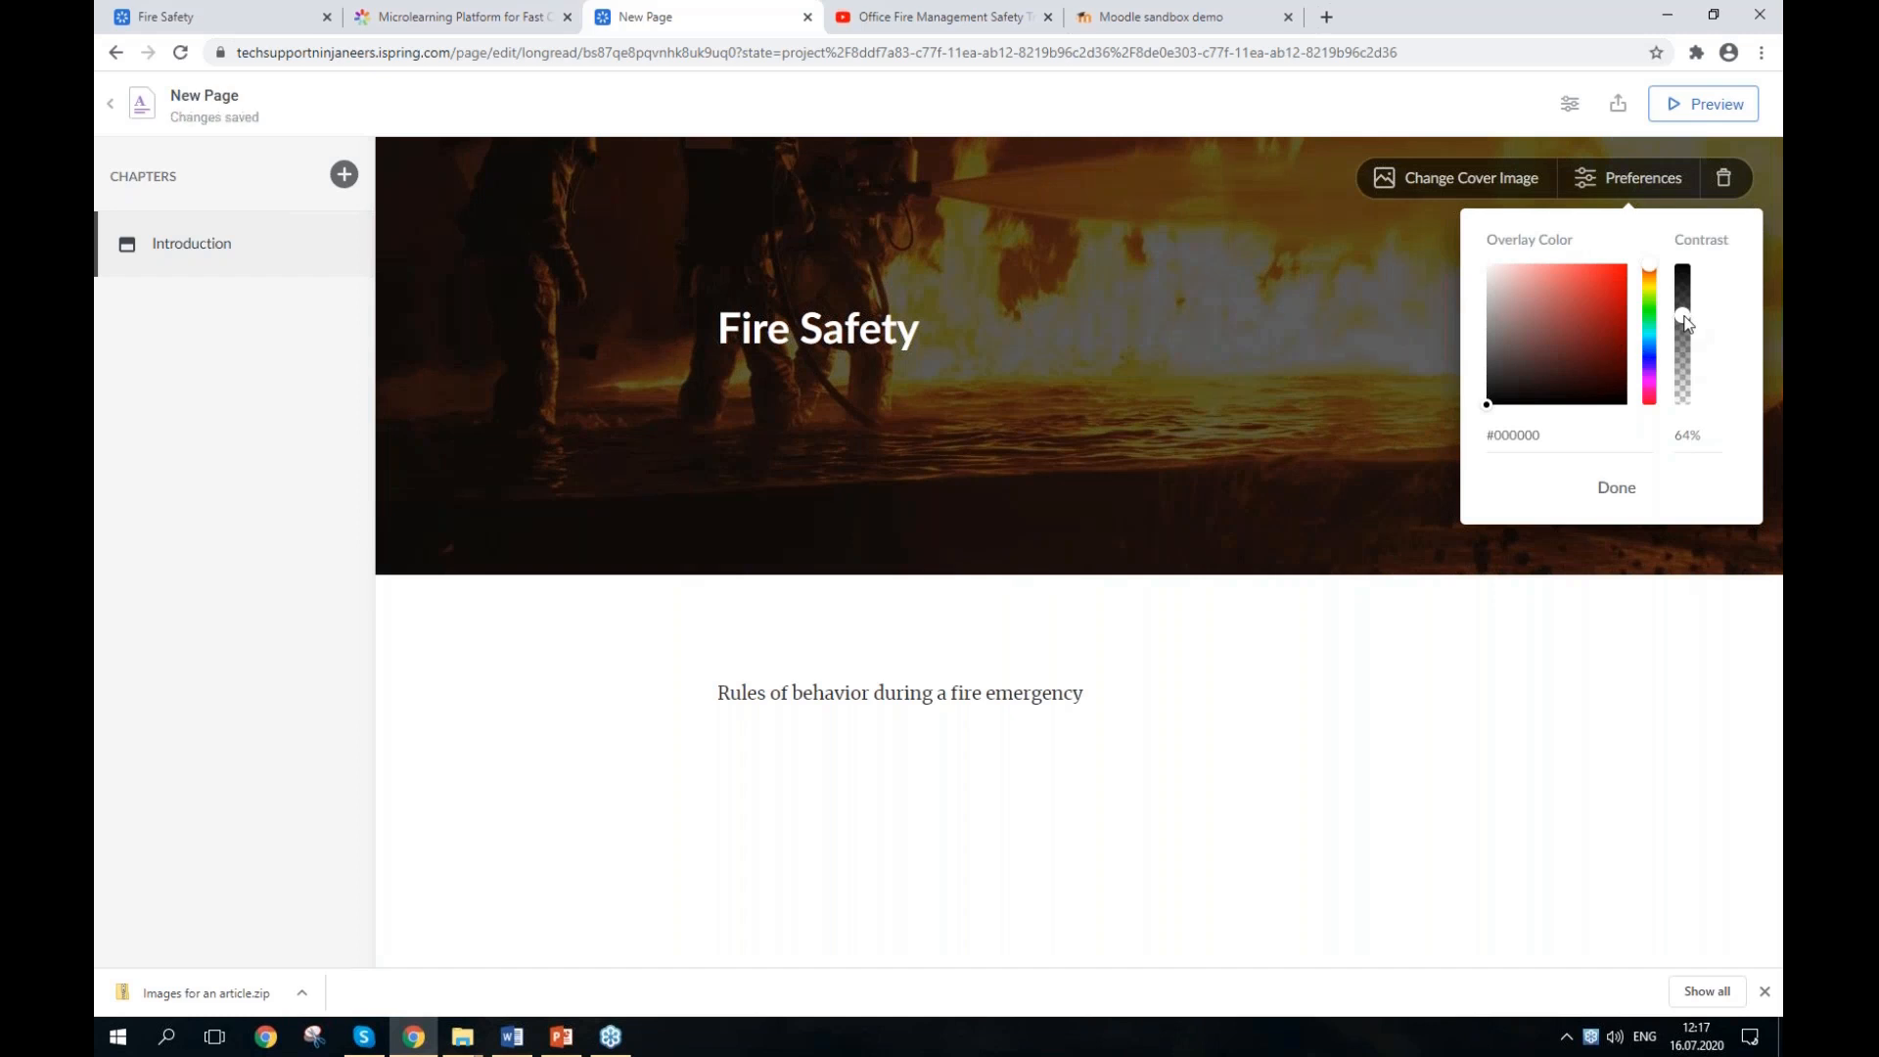
{"action": "mouse_move", "coordinate": [889, 333]}
{"action": "left_click", "coordinate": [1617, 488]}
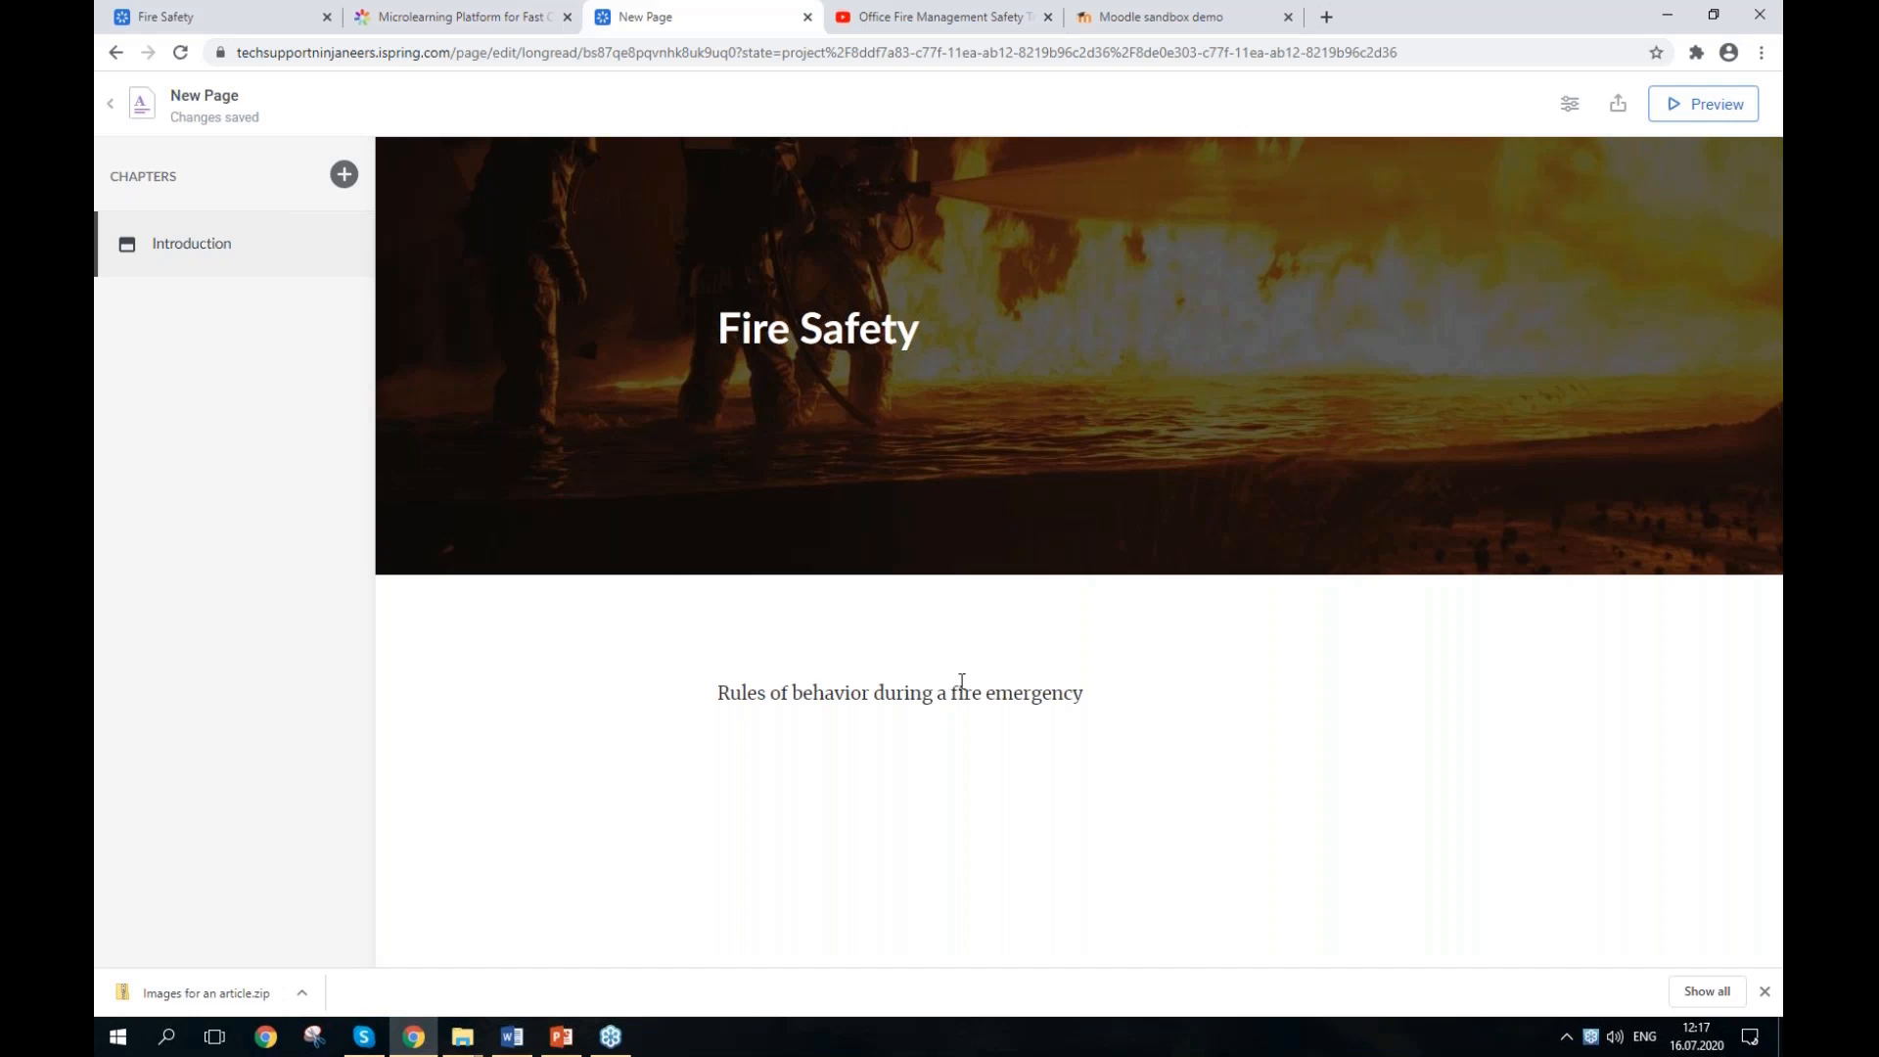
Step: Add a new chapter titled "Step 1. Analyze the Situation", taking the title from the Word document
{"action": "left_click", "coordinate": [342, 176]}
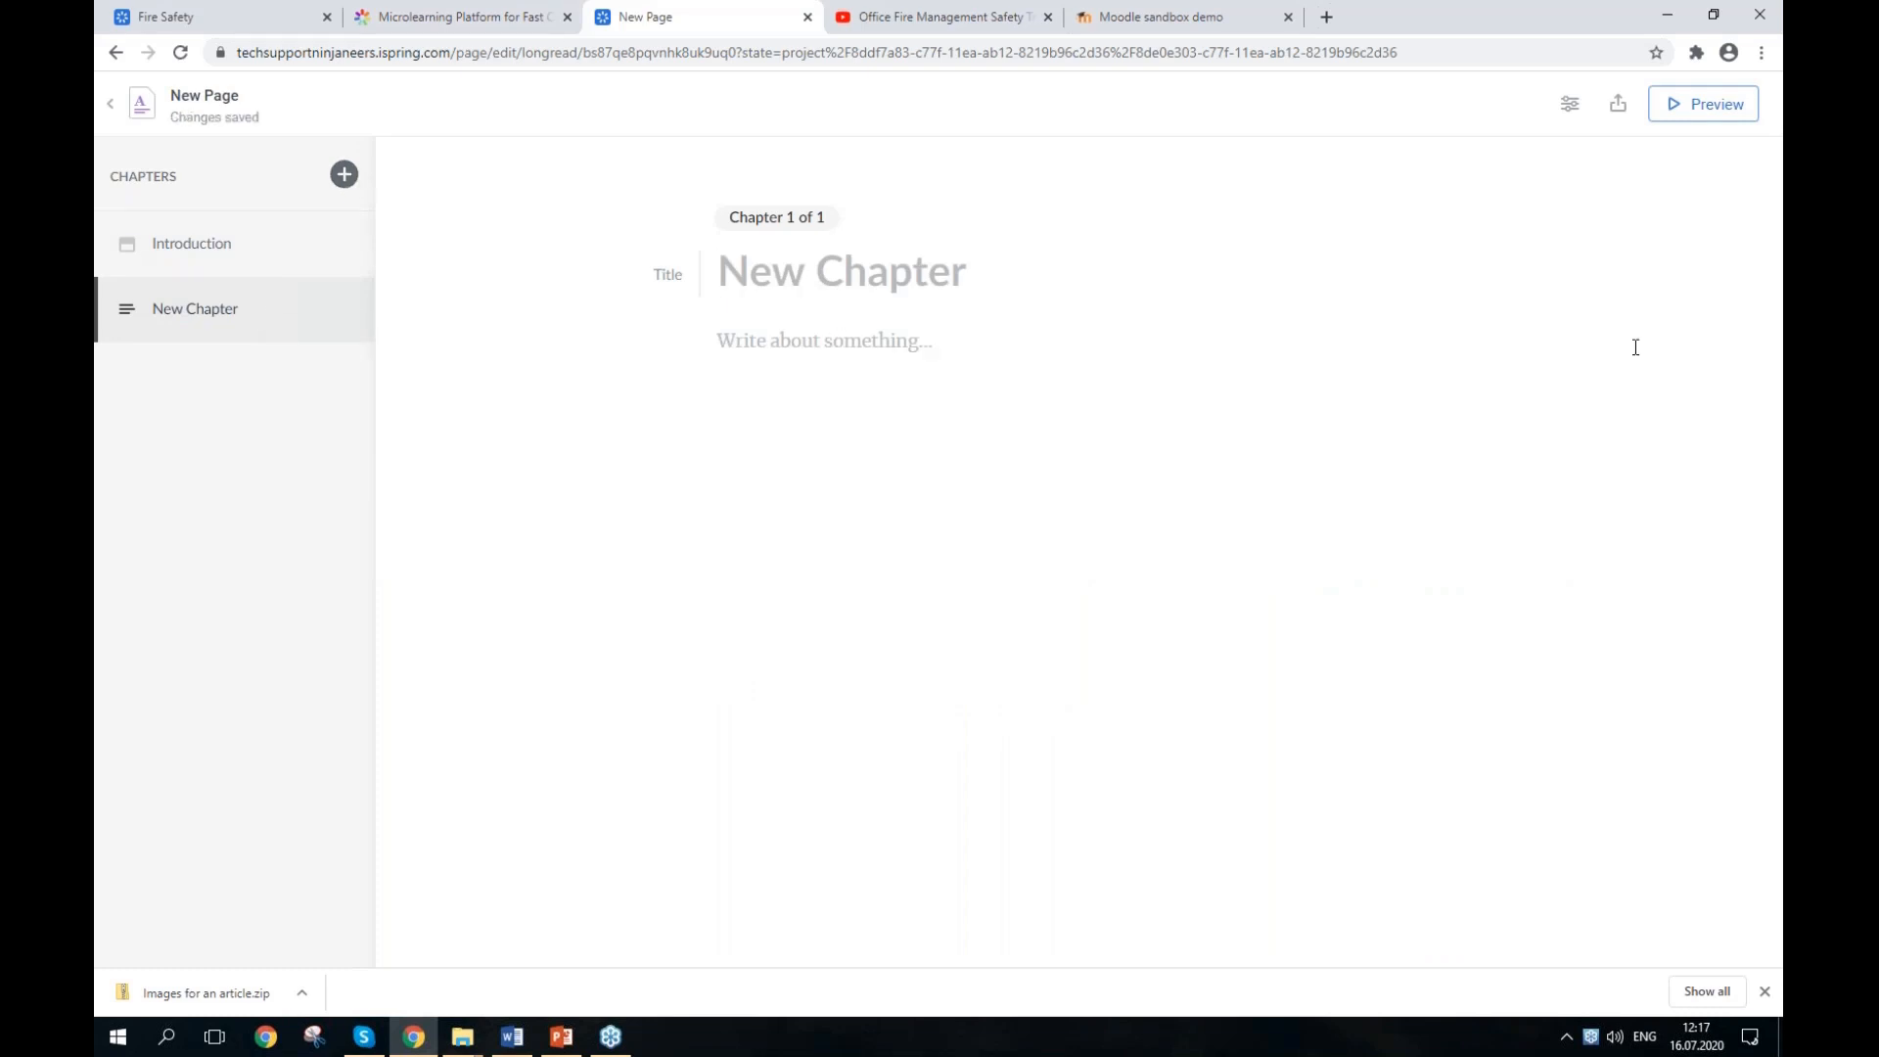
{"action": "key", "text": "alt+Tab"}
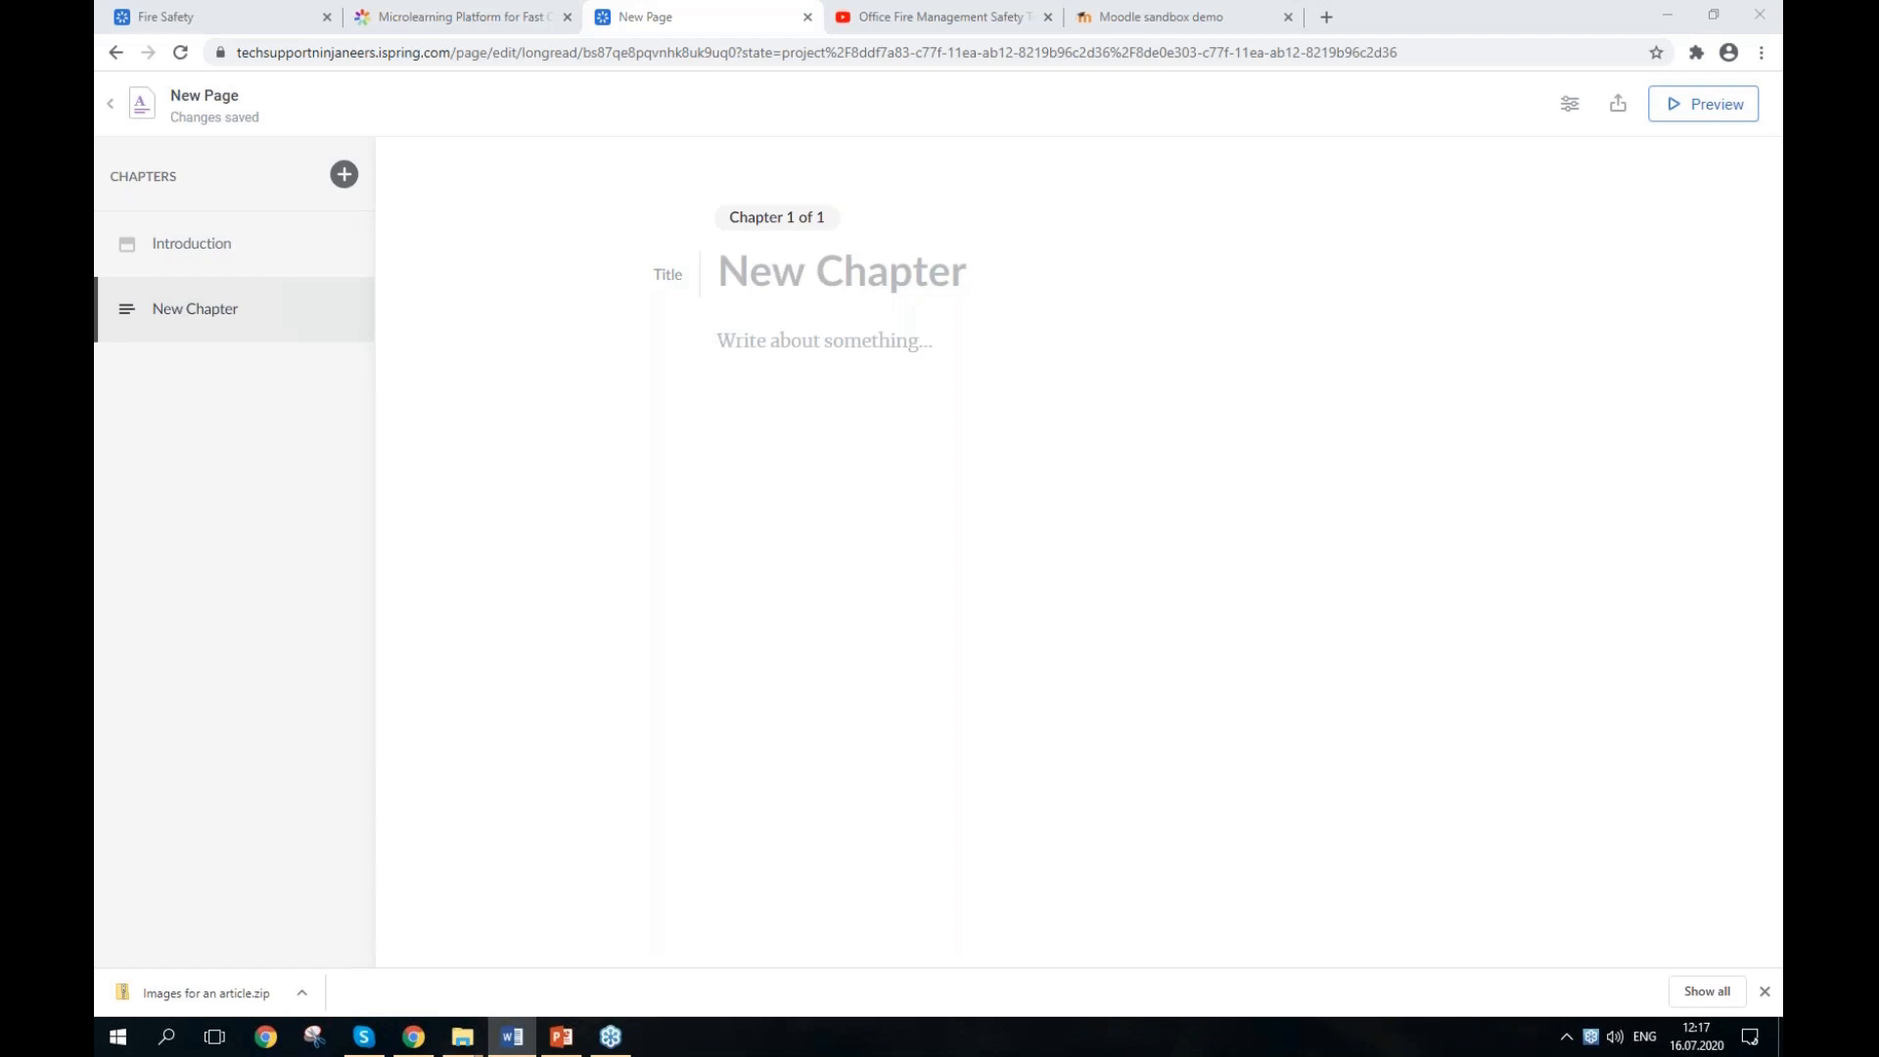
{"action": "key", "text": "alt+Tab"}
{"action": "left_click", "coordinate": [776, 284]}
{"action": "type", "text": "Step 1. Analyze the Situation"}
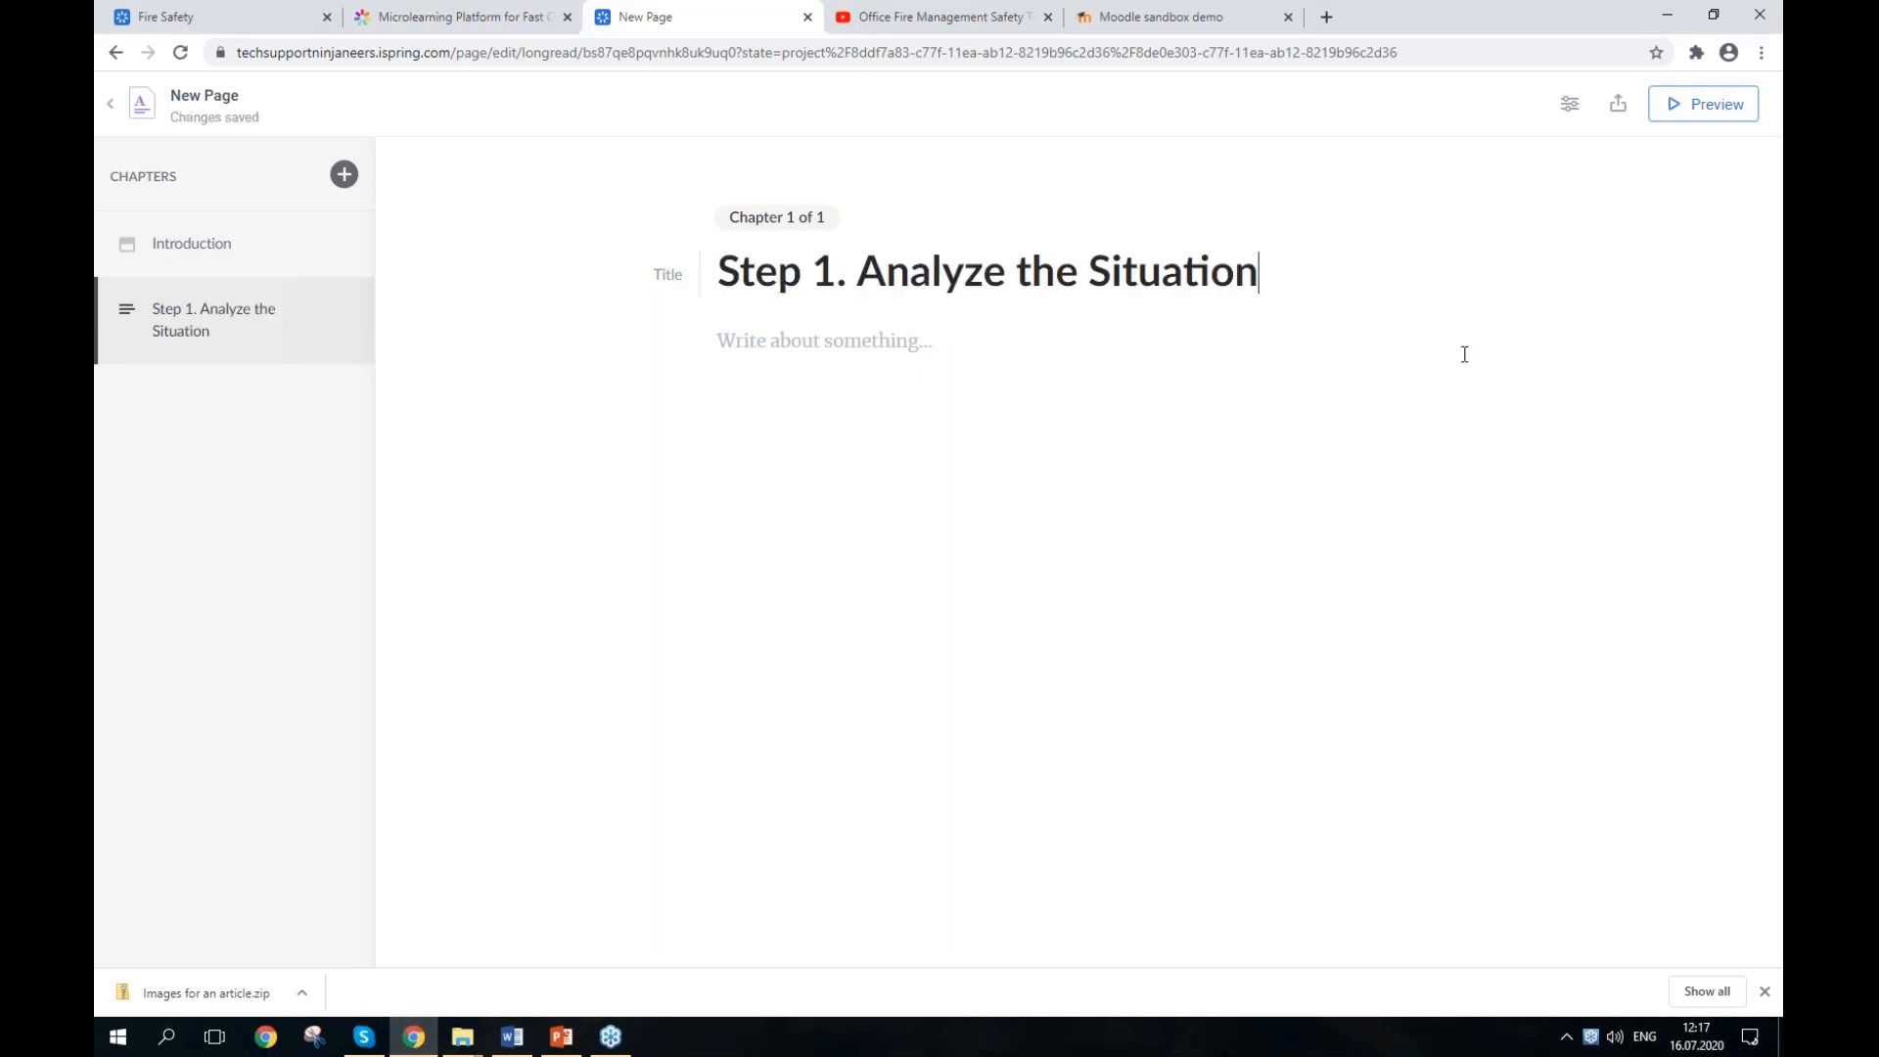
Step: Fill the chapter body from the Word document with the "The key thing is: don’t panic" line and the paragraph of four questions
{"action": "key", "text": "alt+Tab"}
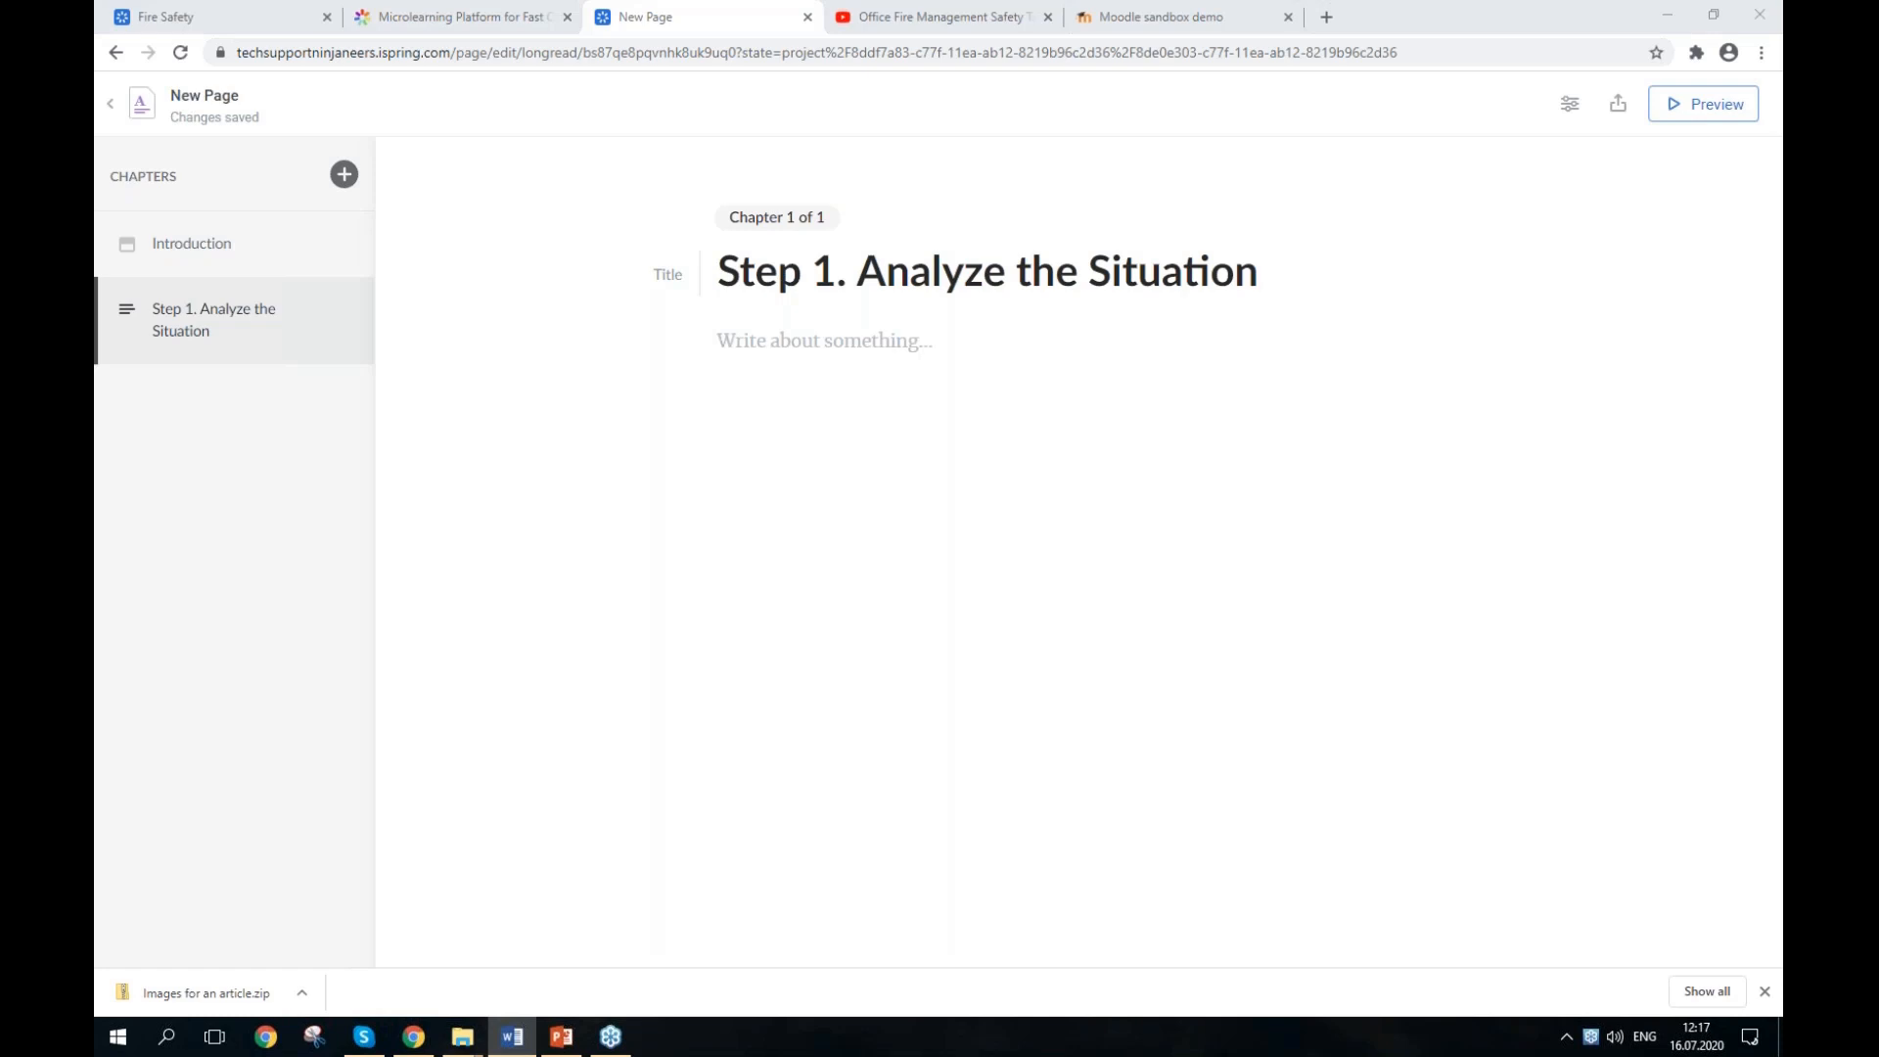
{"action": "left_click", "coordinate": [850, 352]}
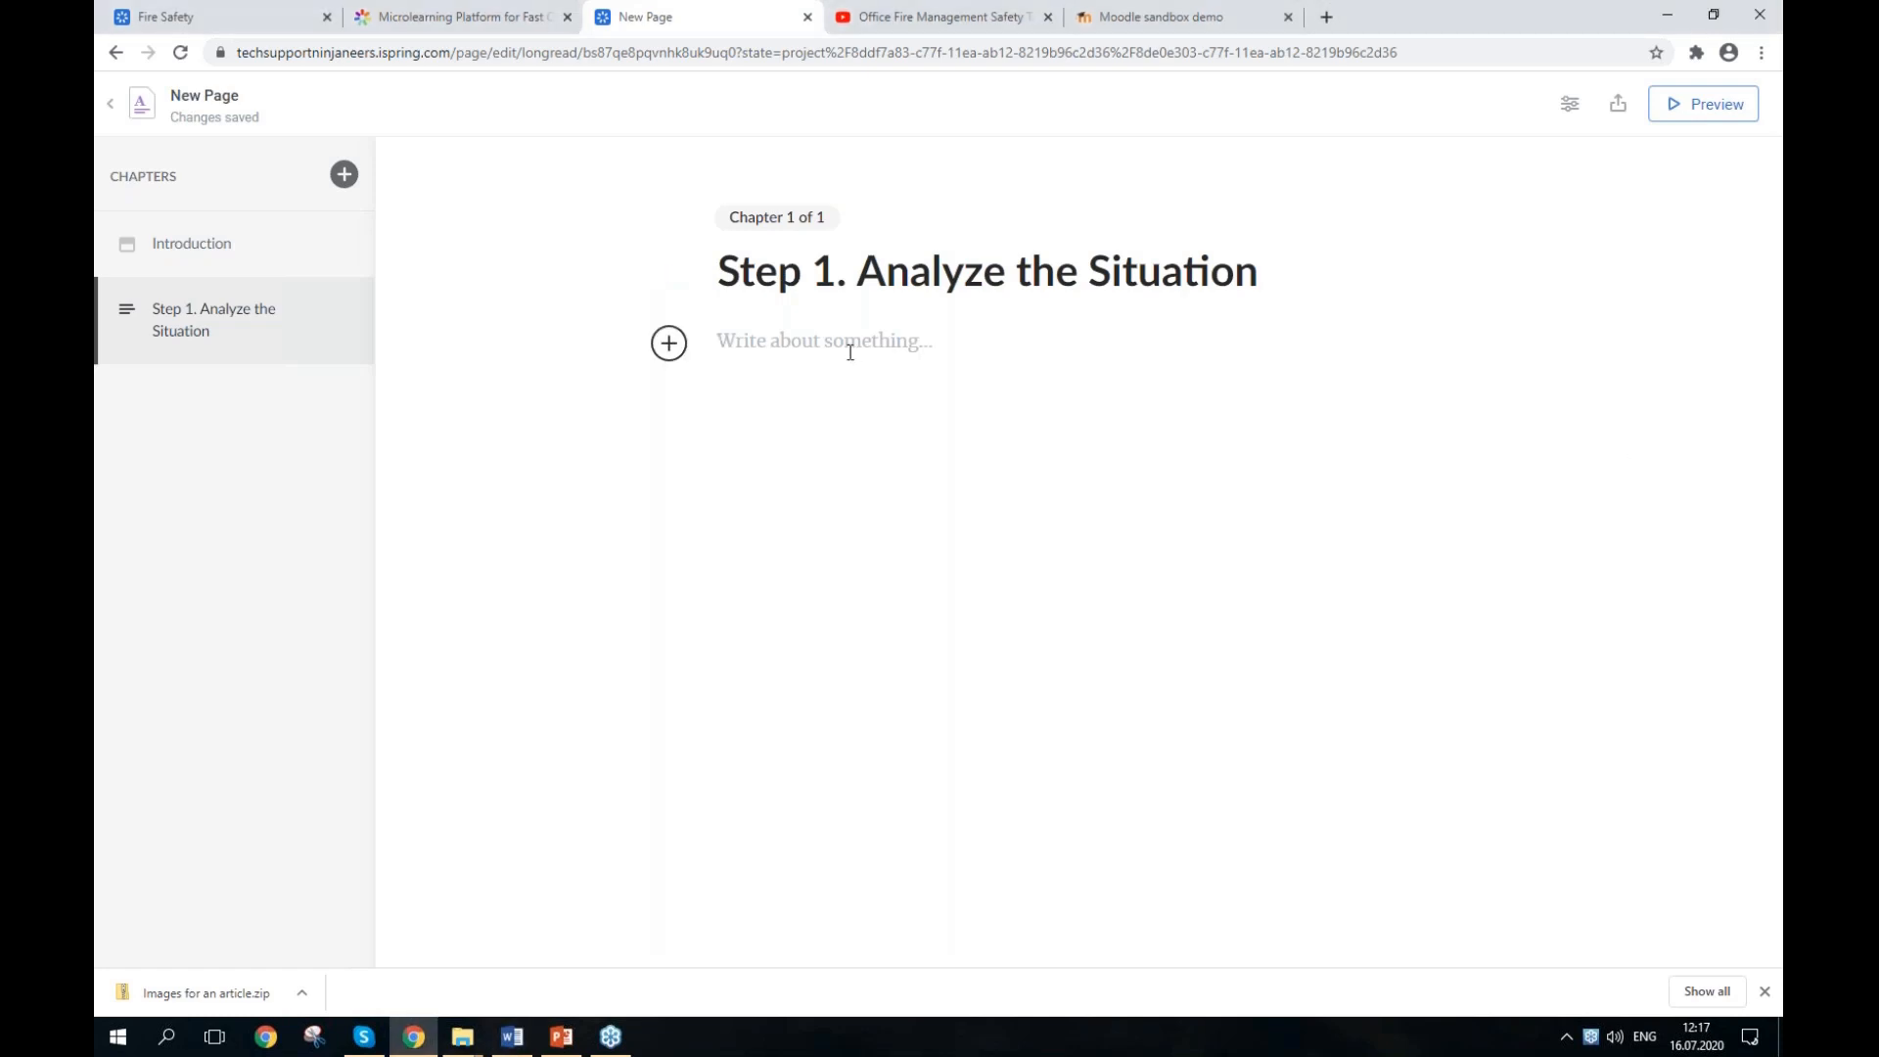
{"action": "type", "text": "The key thing is: don’t panic. Look around and answer these questions: What is the danger to me? What threatens other people? Where am I? Where are the fire exits?"}
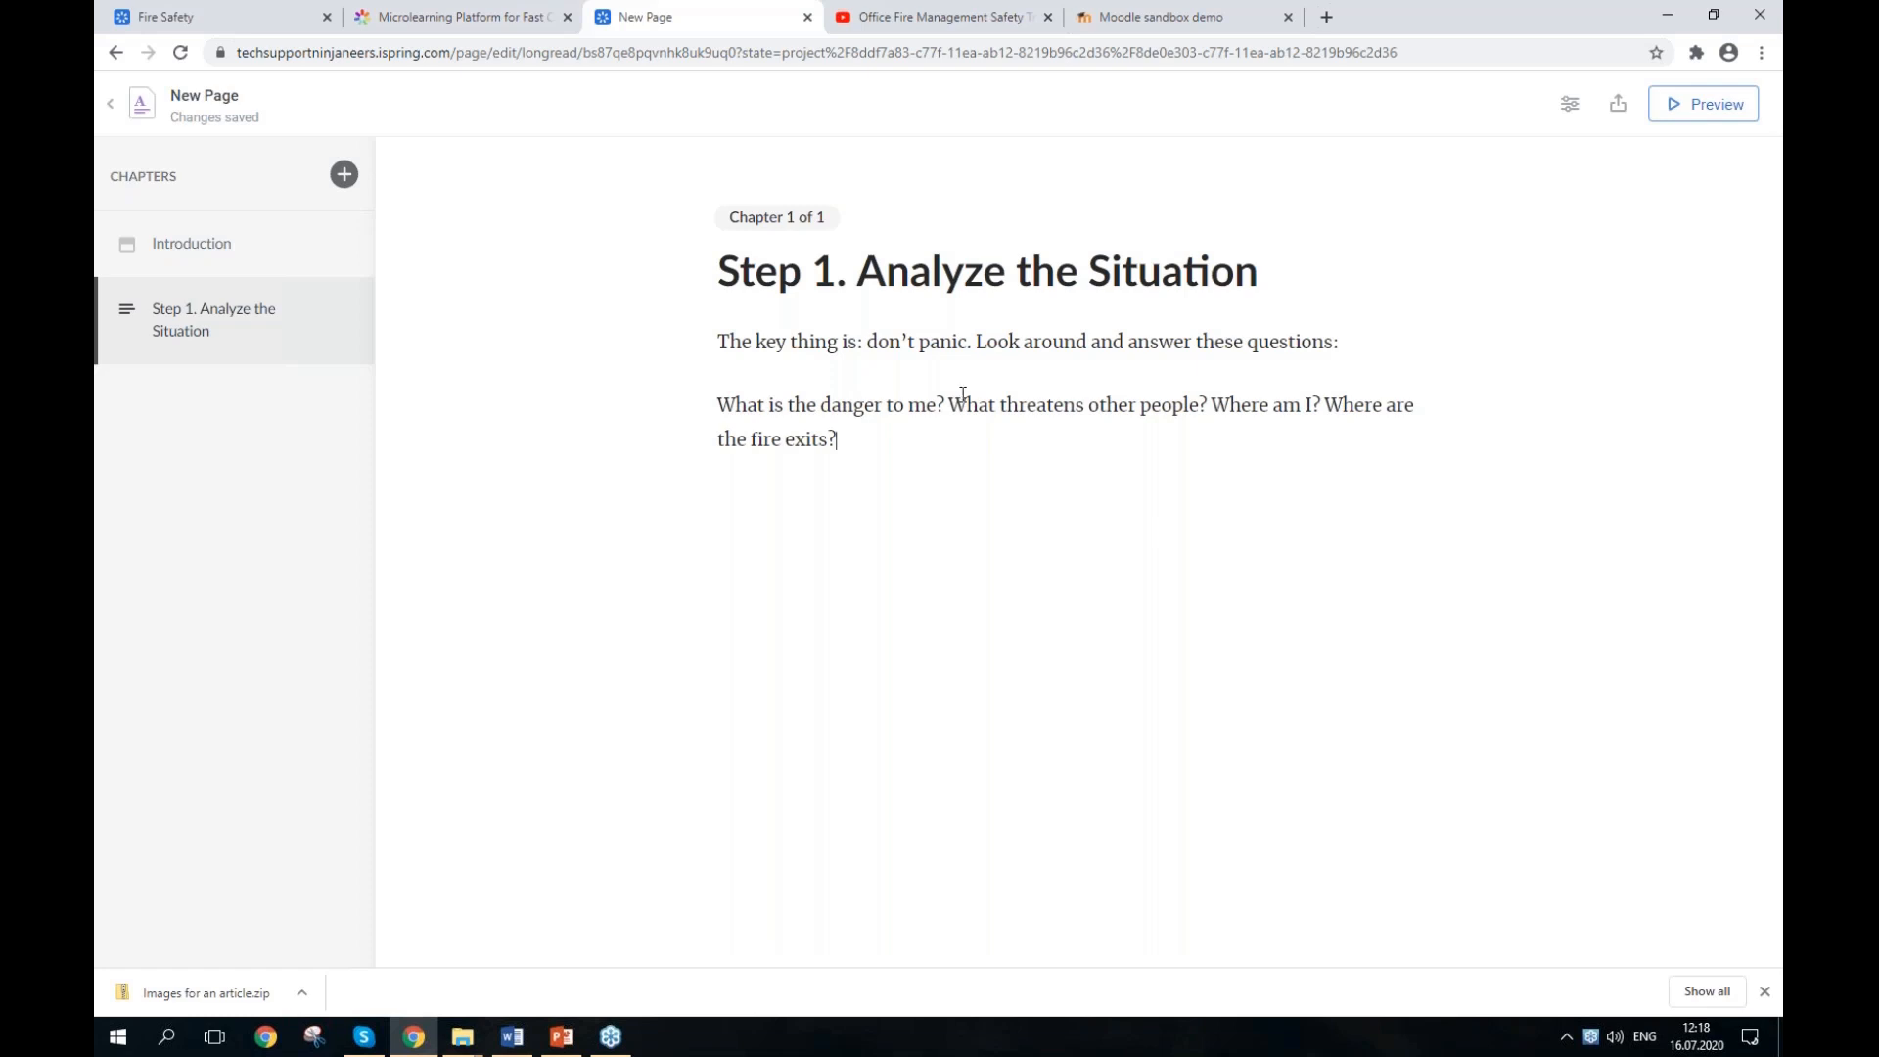
Step: Format the chapter's opening line, "The key thing is: don’t panic. Look around and answer these questions:", as a quote
{"action": "left_click_drag", "start_coordinate": [1342, 342], "coordinate": [713, 340]}
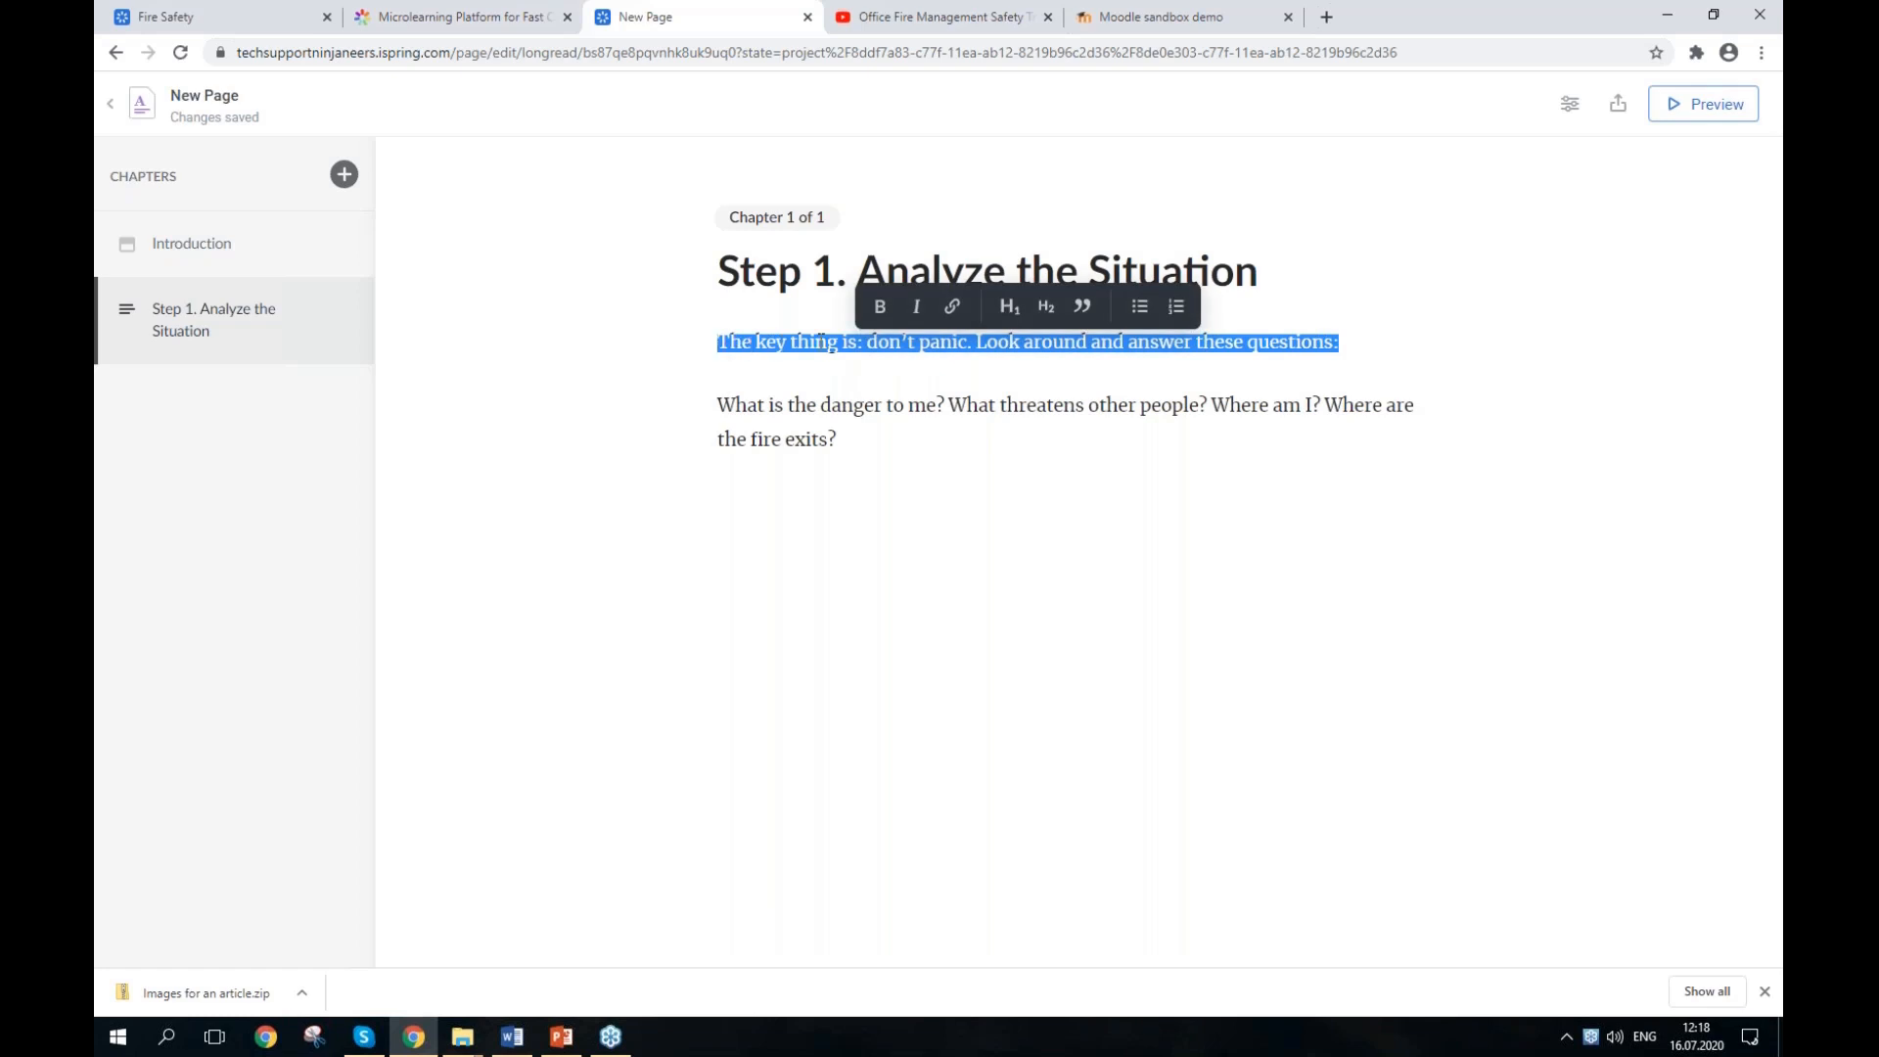
{"action": "left_click", "coordinate": [1083, 315]}
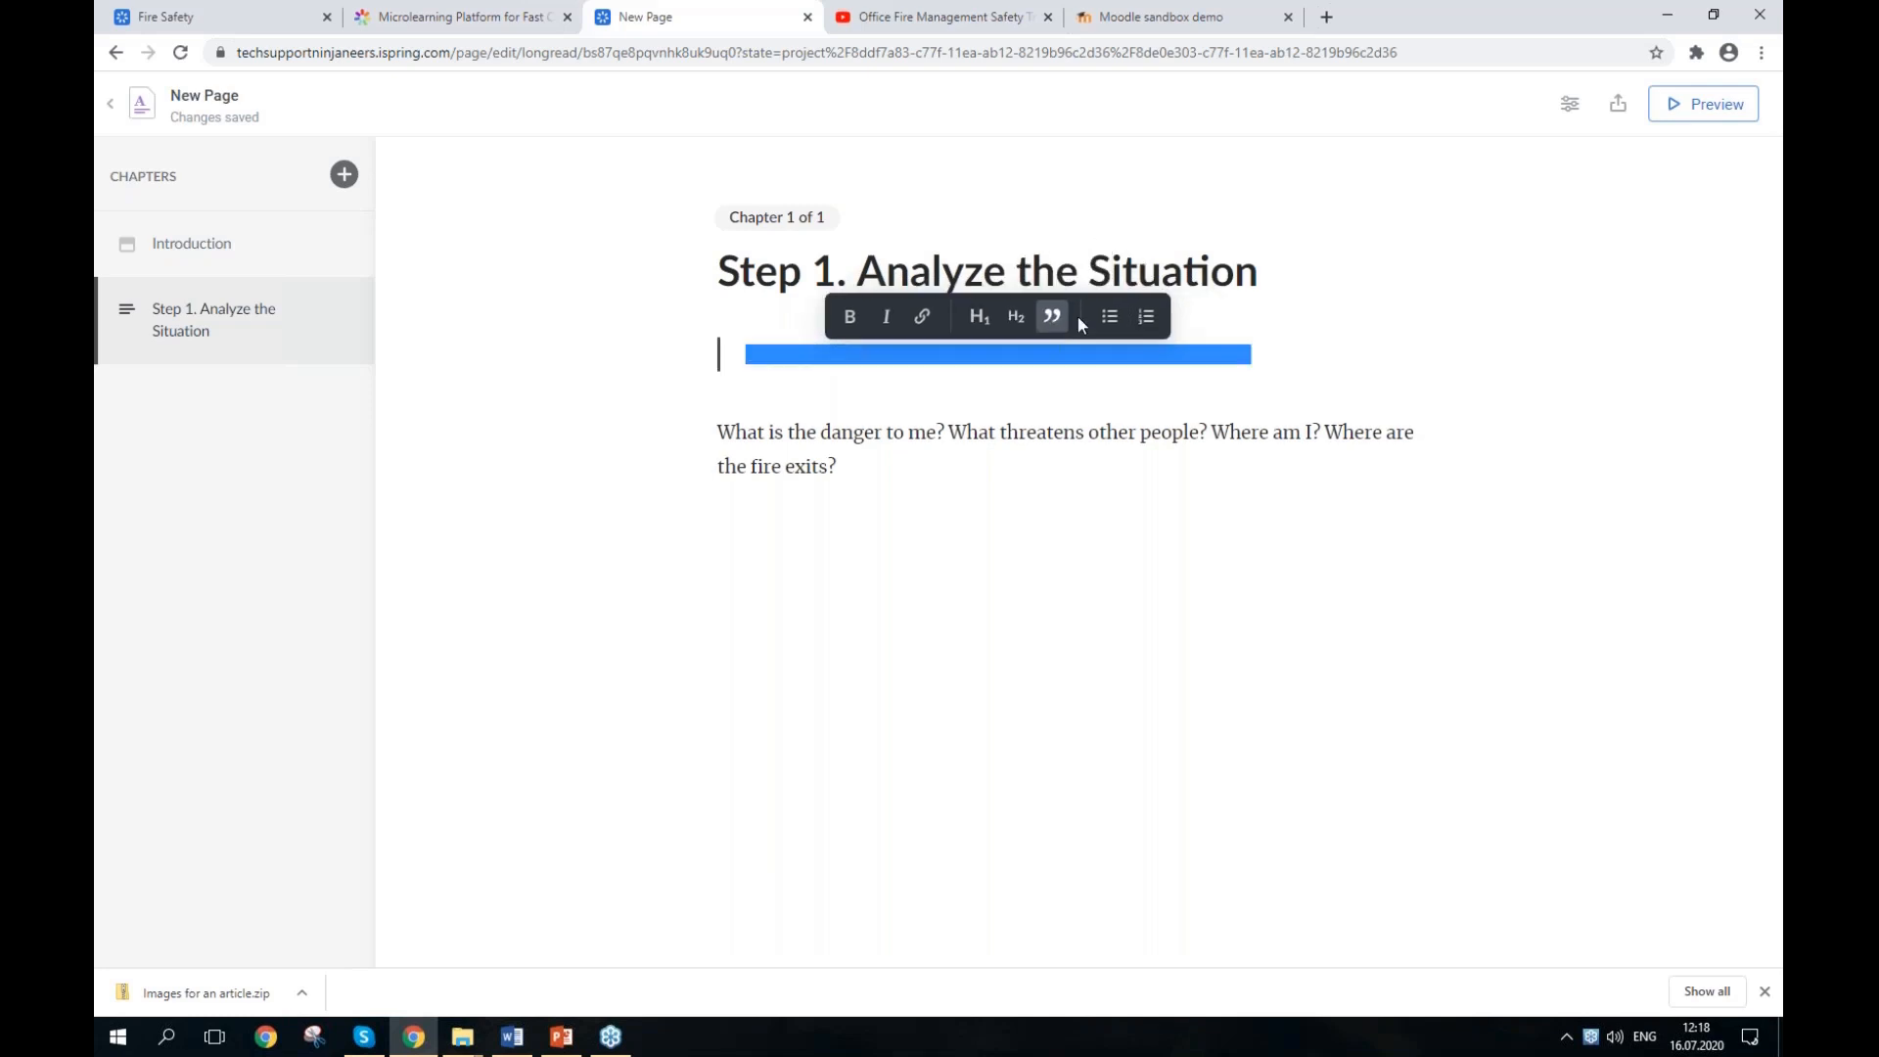
{"action": "left_click", "coordinate": [786, 404]}
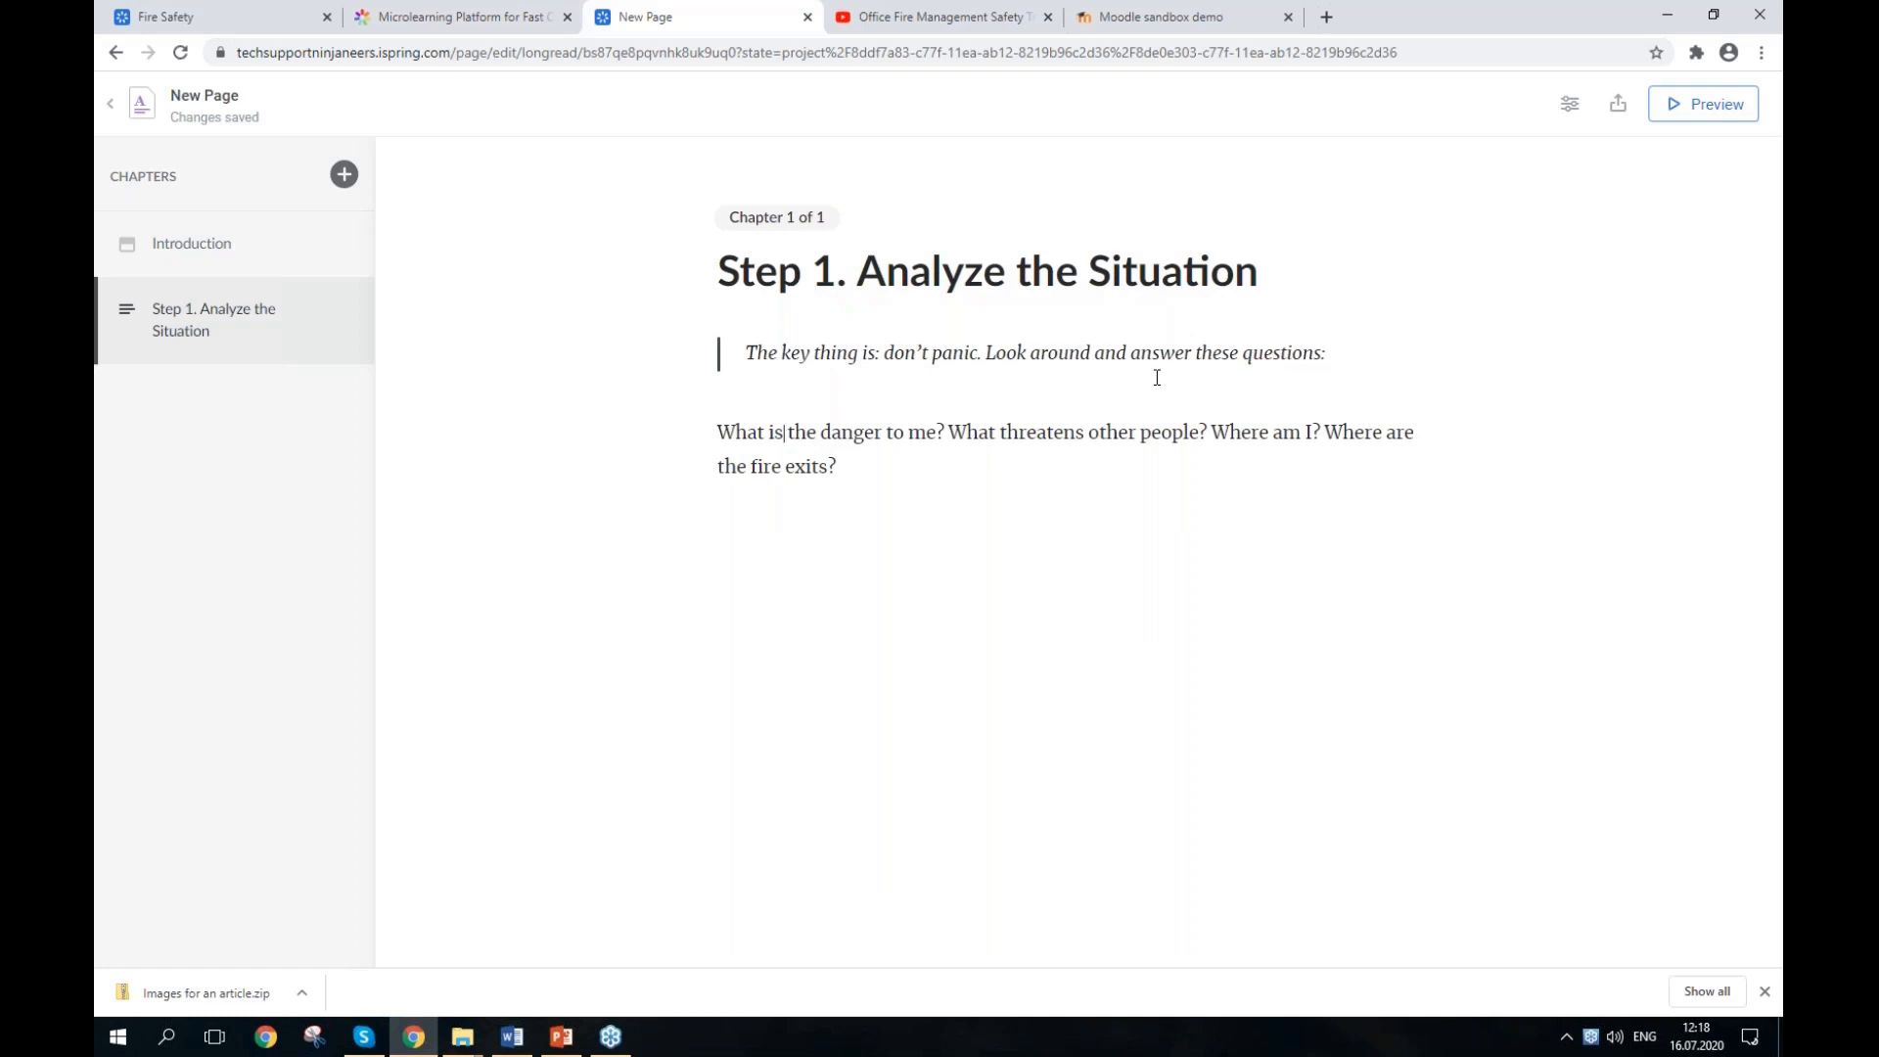
Step: Split the chapter's paragraph of questions so that each of the four questions stands in its own paragraph
{"action": "left_click", "coordinate": [954, 434]}
{"action": "key", "text": "Return"}
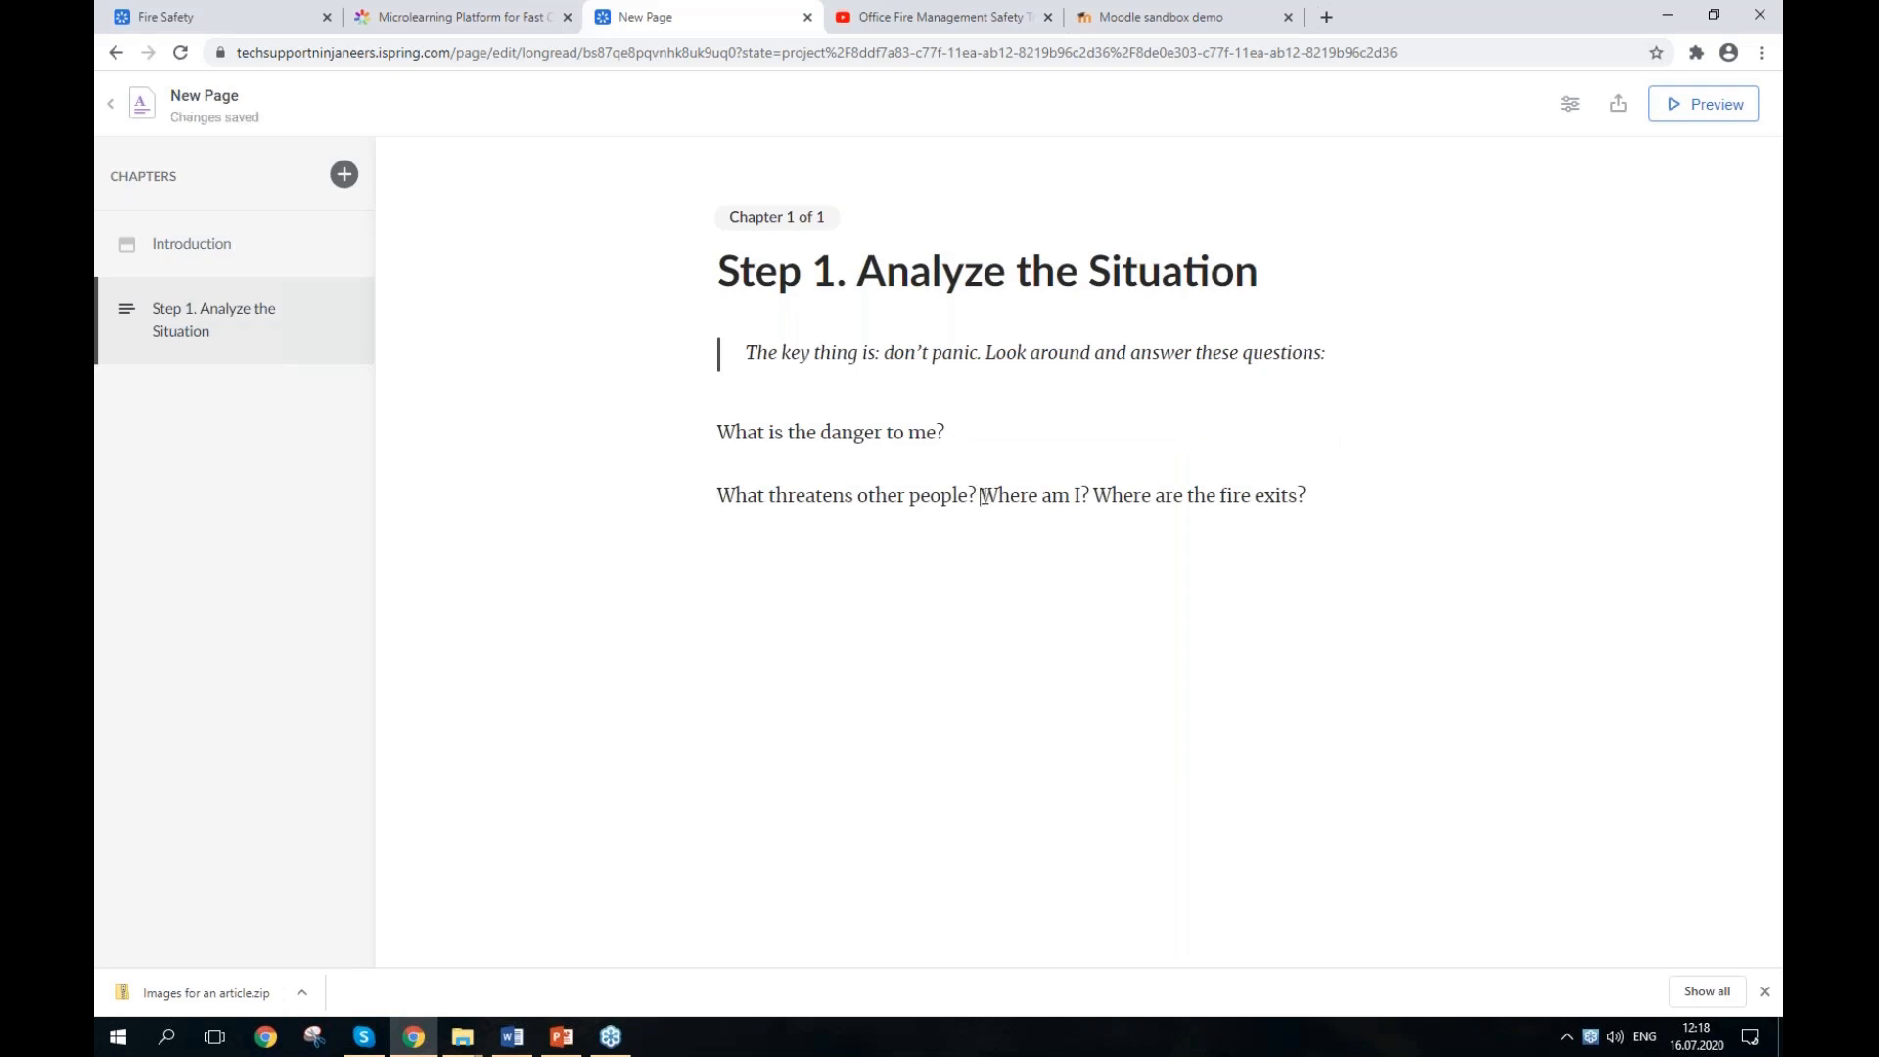
{"action": "key", "text": "Return"}
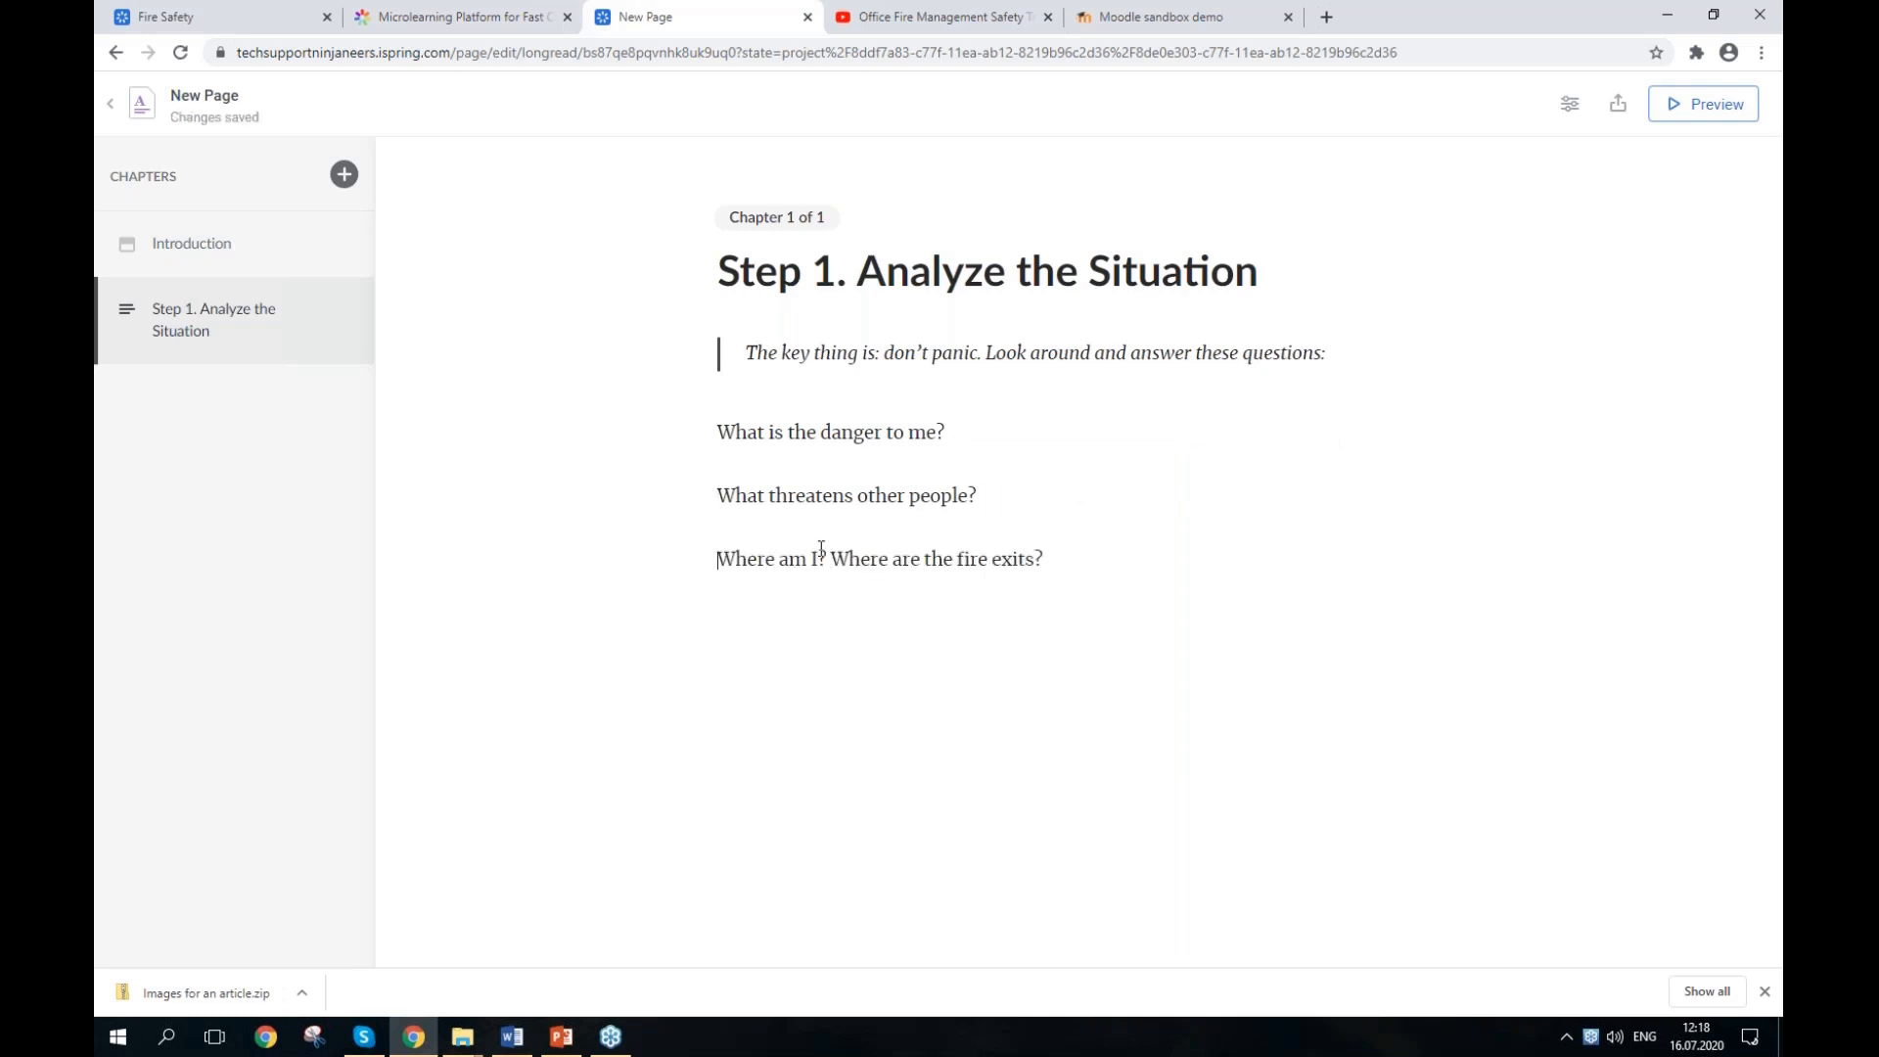
{"action": "left_click", "coordinate": [831, 562]}
{"action": "key", "text": "Return"}
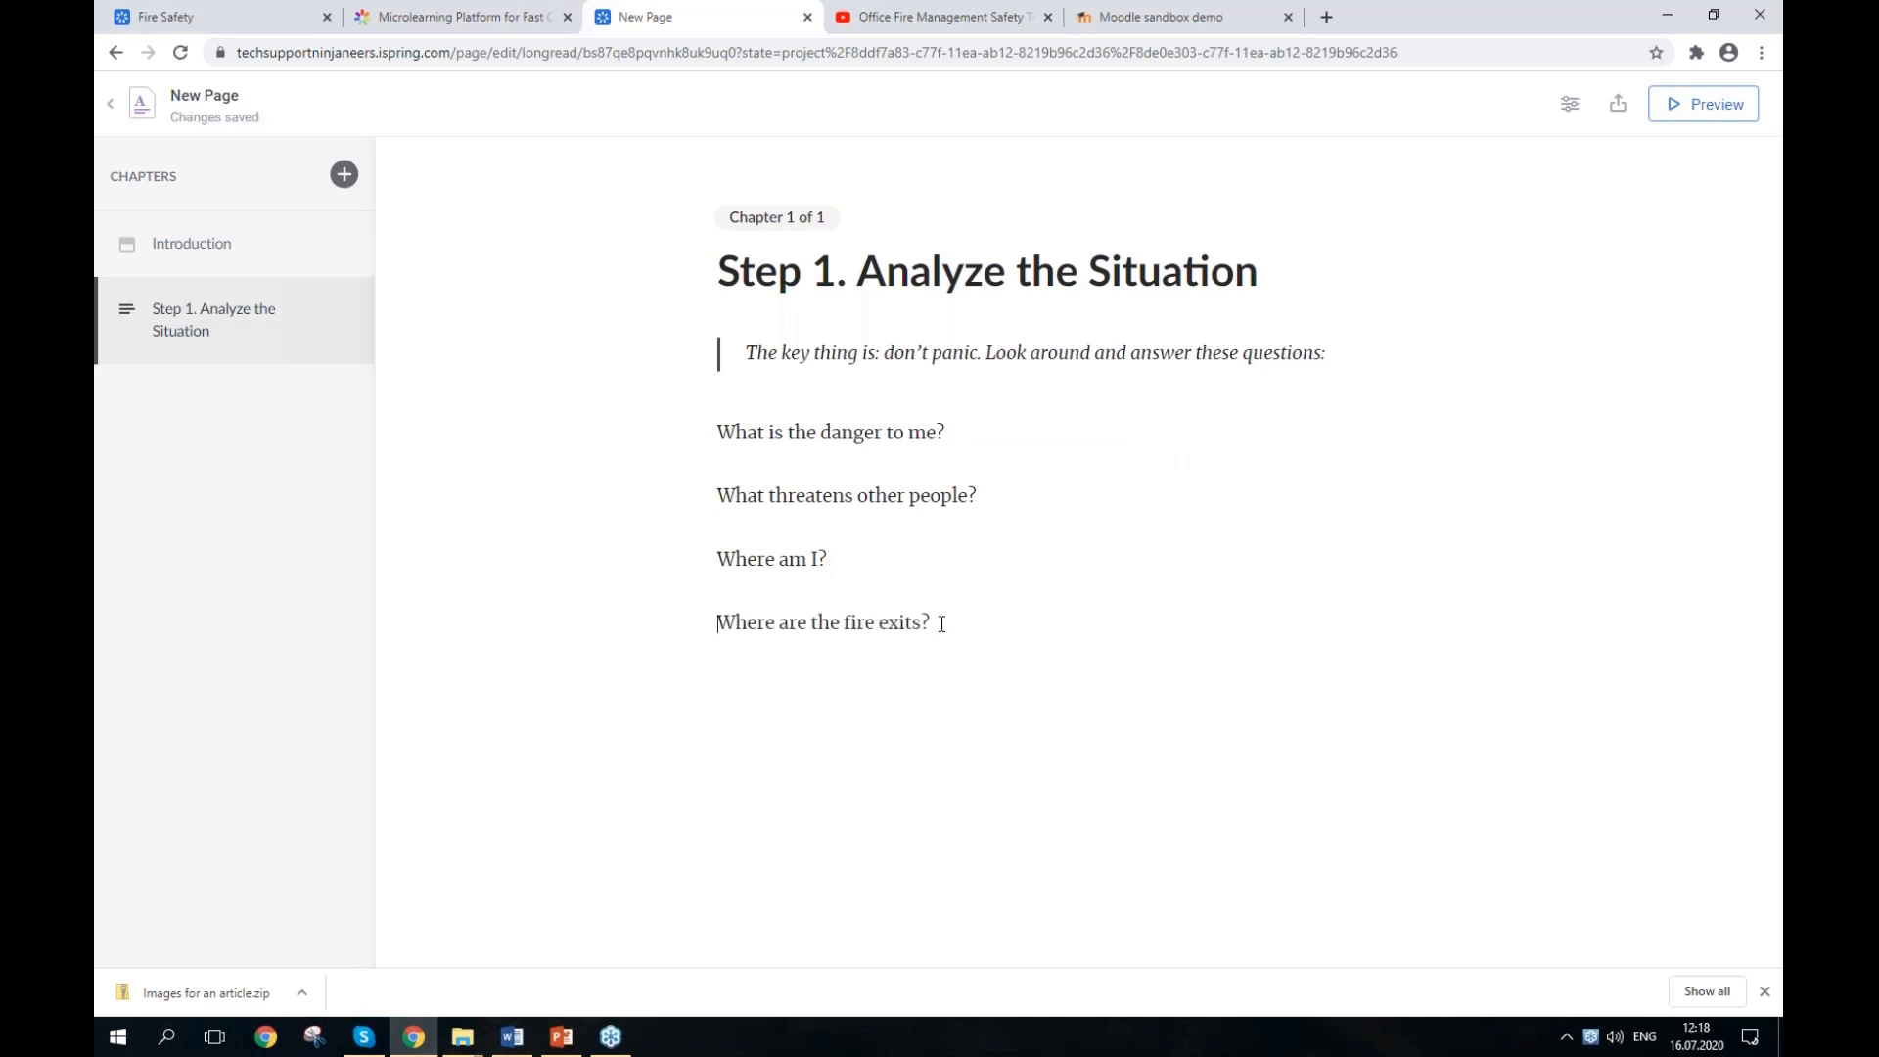
Step: Format the four questions as a bulleted list and start a plain paragraph below it
{"action": "left_click_drag", "start_coordinate": [941, 624], "coordinate": [659, 428]}
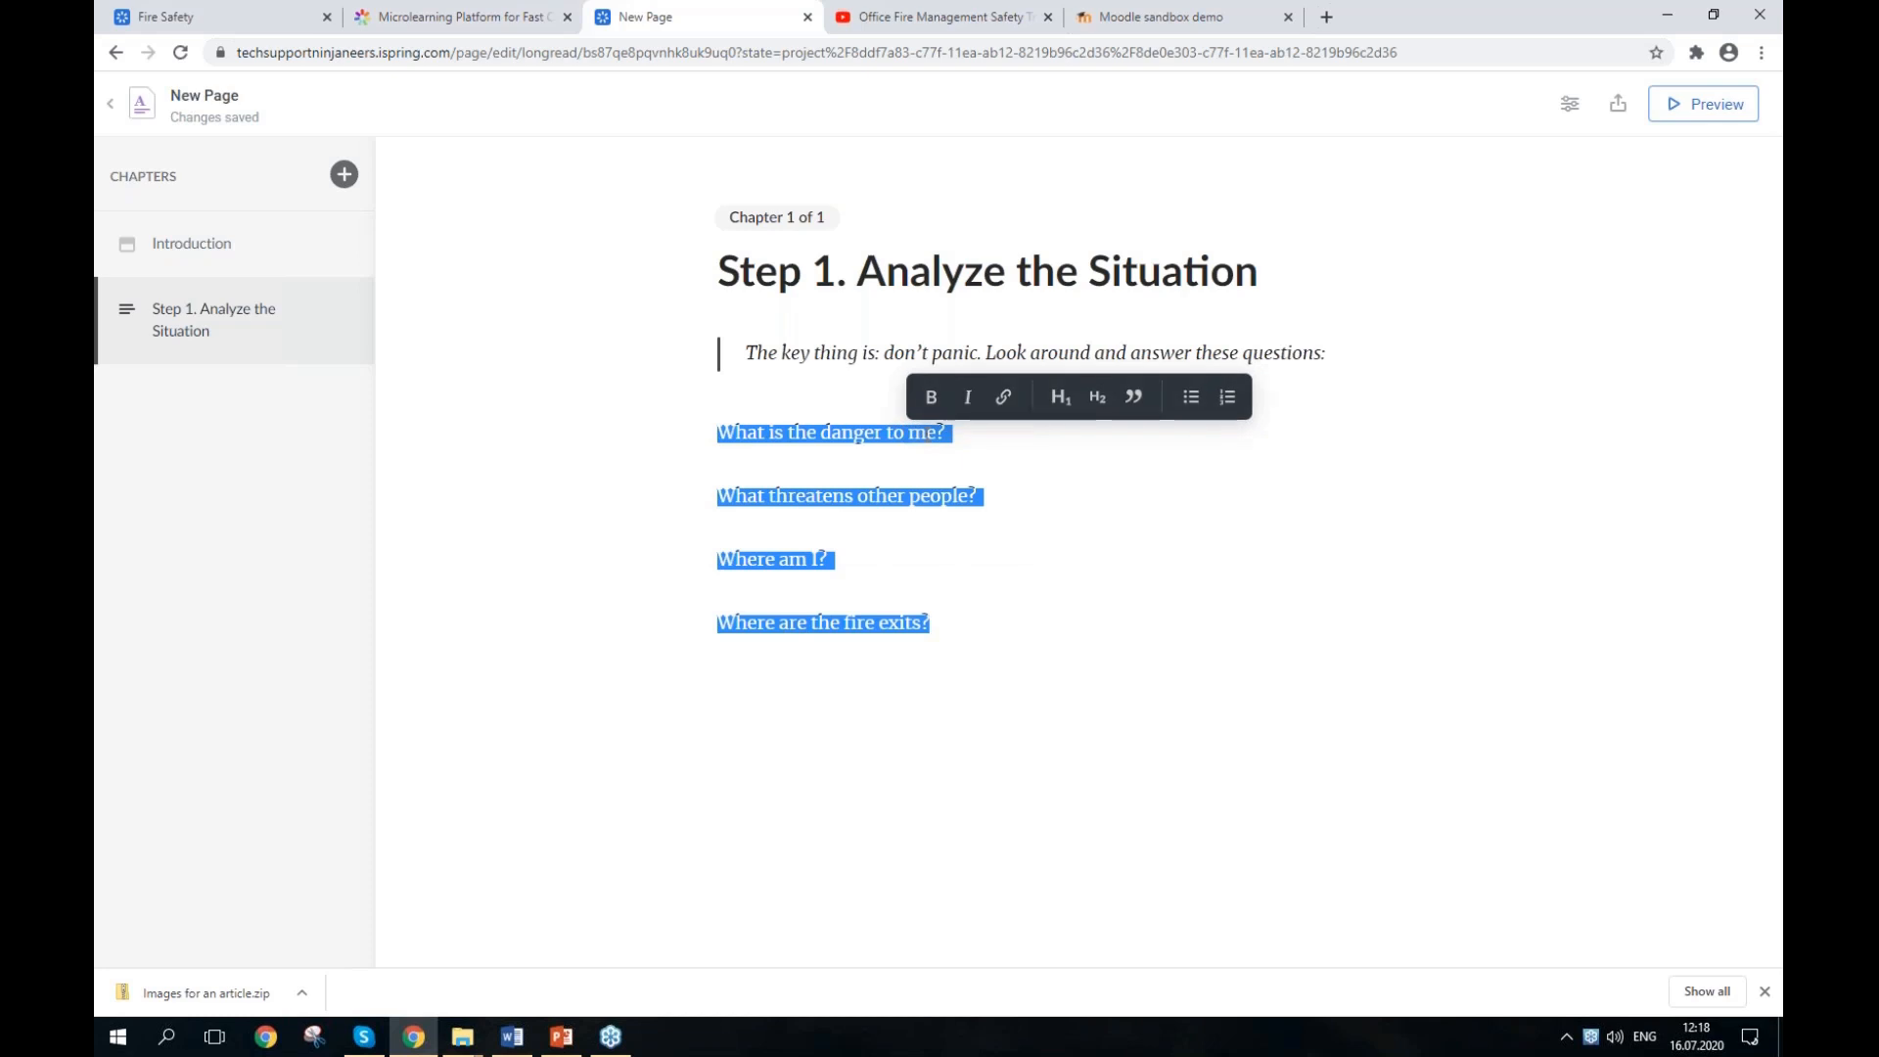
{"action": "left_click", "coordinate": [1189, 410]}
{"action": "left_click", "coordinate": [1018, 560]}
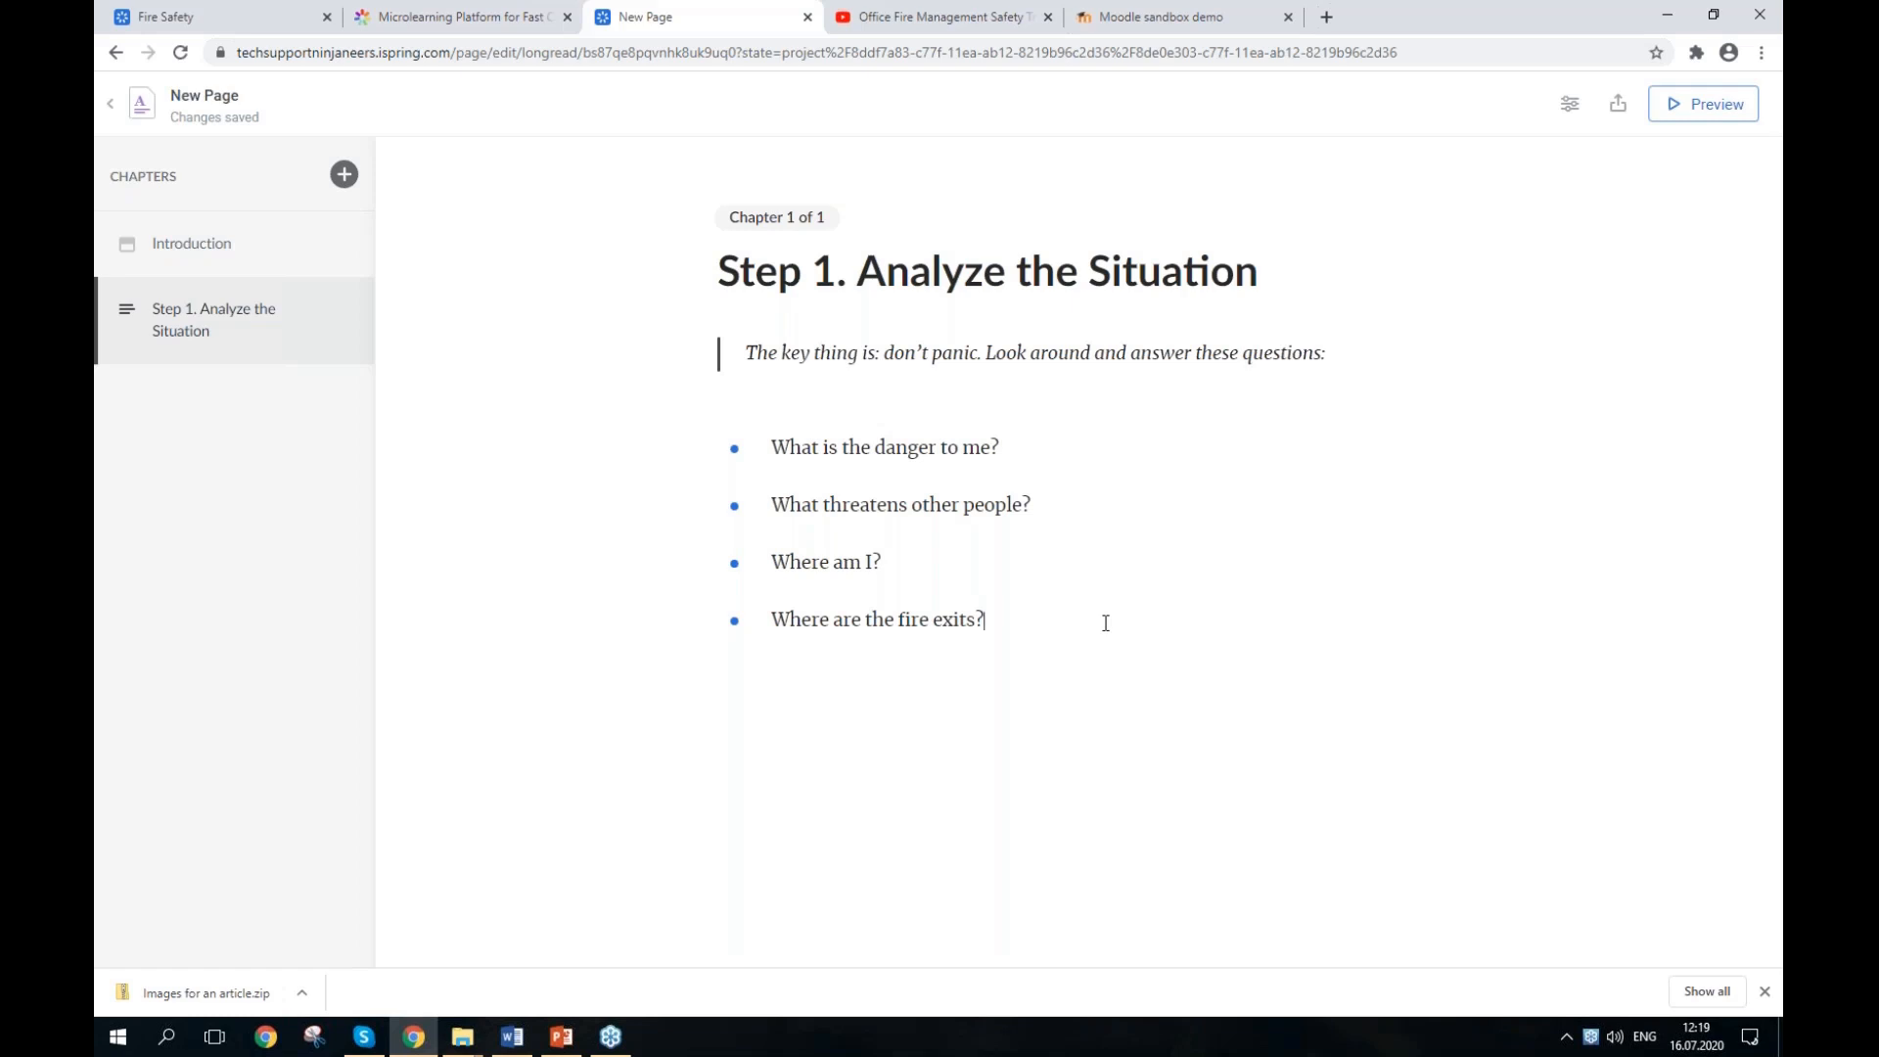
{"action": "key", "text": "Return"}
{"action": "key", "text": "Return"}
{"action": "left_click", "coordinate": [673, 714]}
{"action": "left_click", "coordinate": [671, 707]}
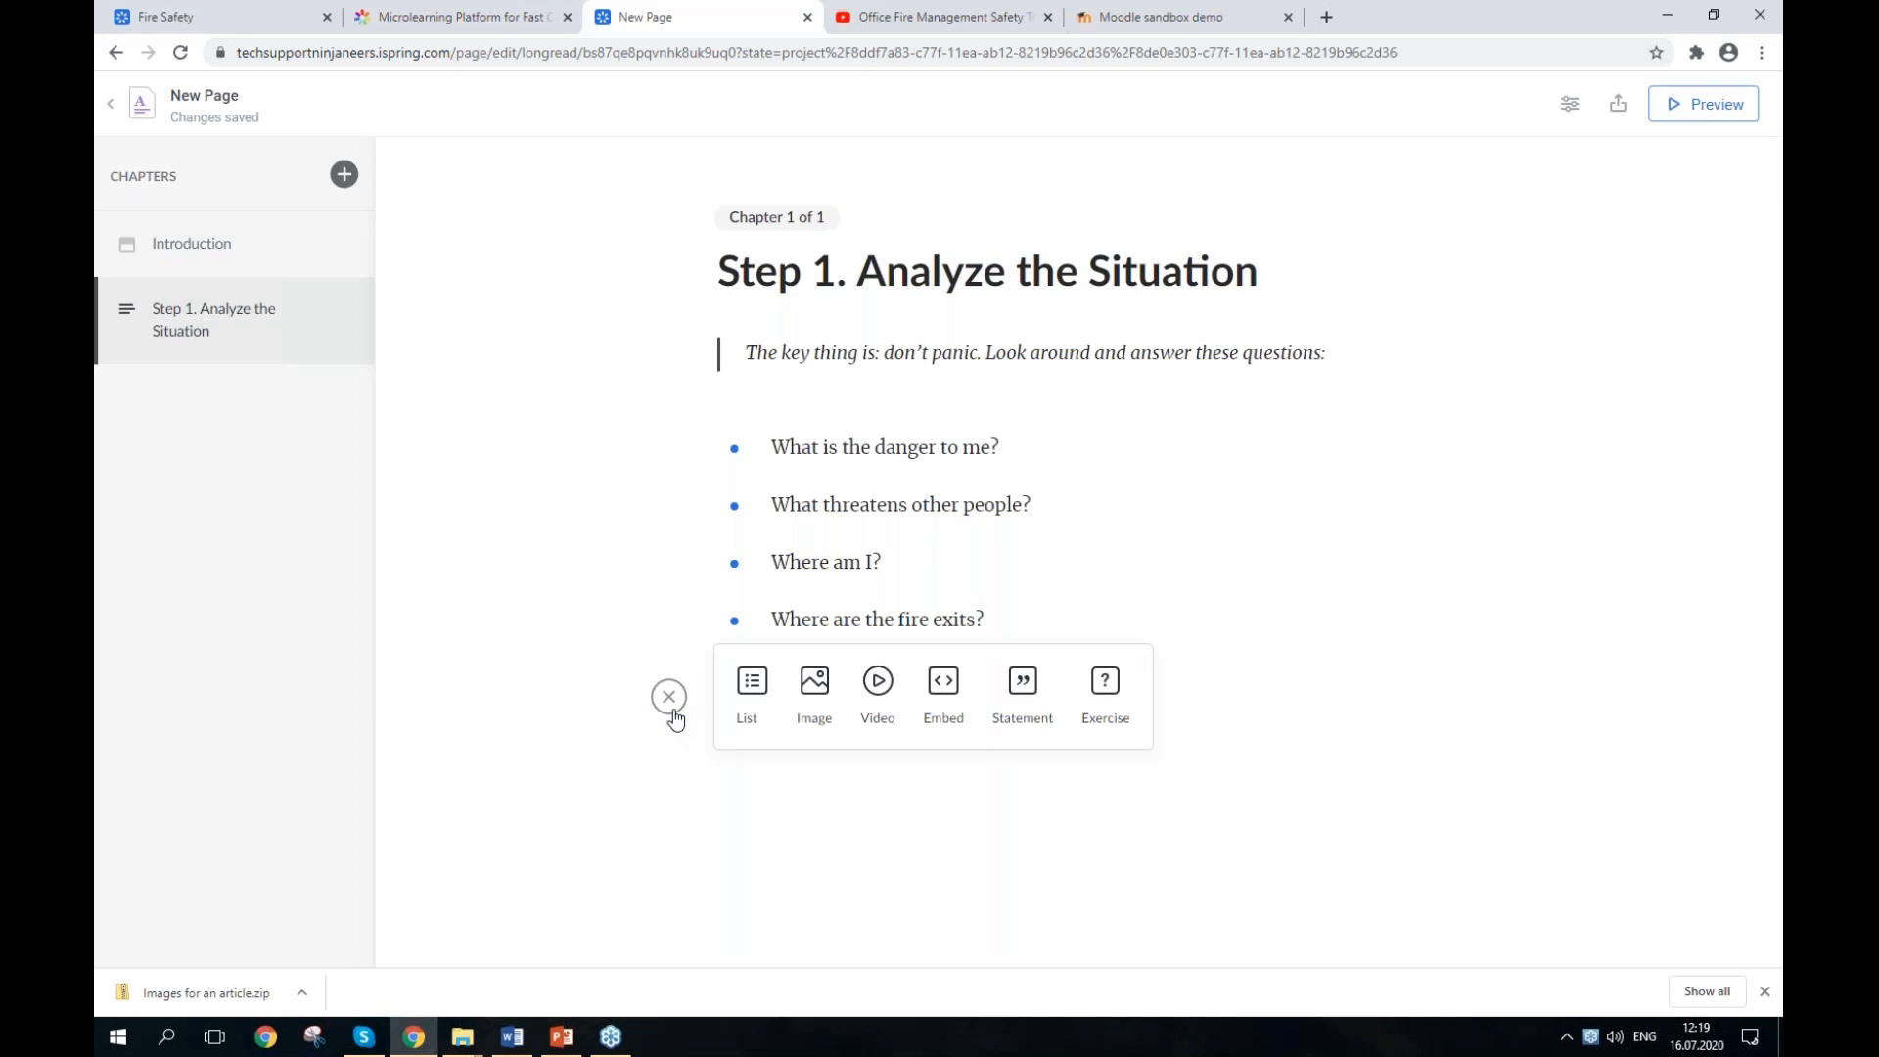
{"action": "left_click", "coordinate": [755, 722]}
{"action": "left_click", "coordinate": [831, 741]}
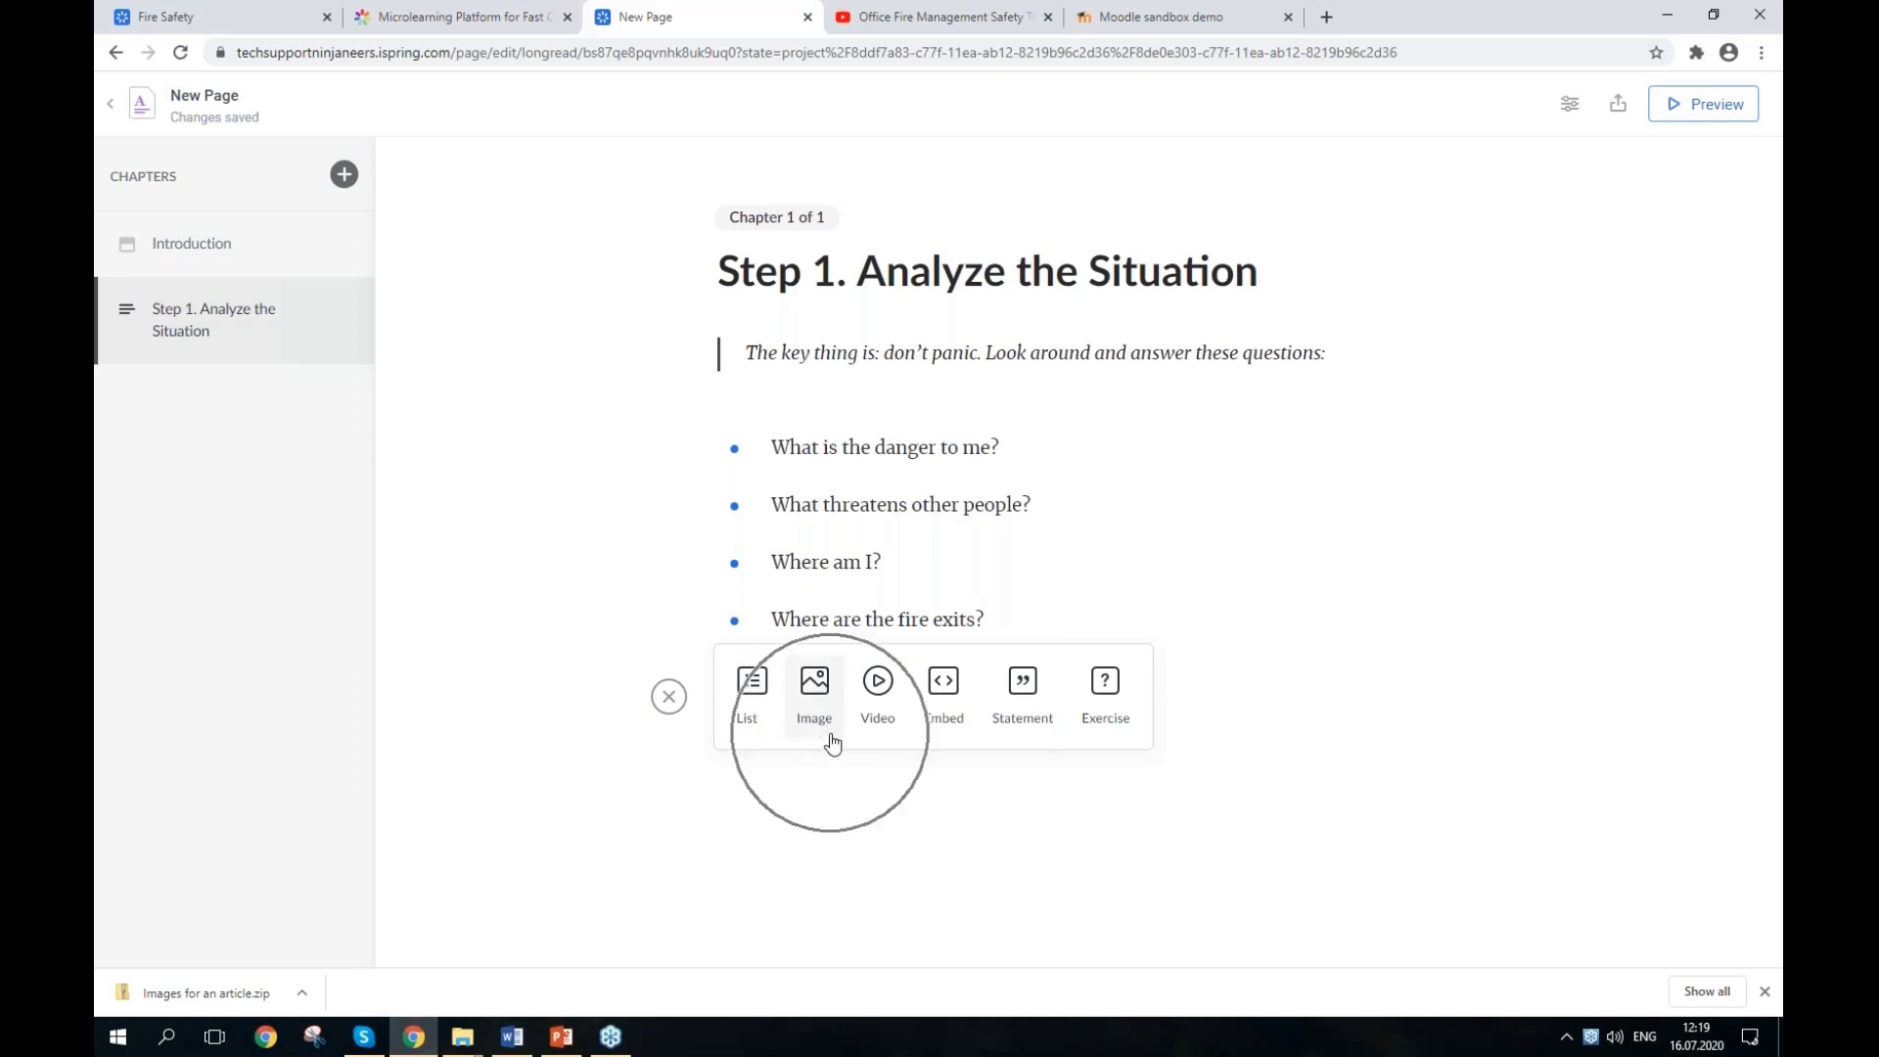
{"action": "left_click", "coordinate": [878, 741]}
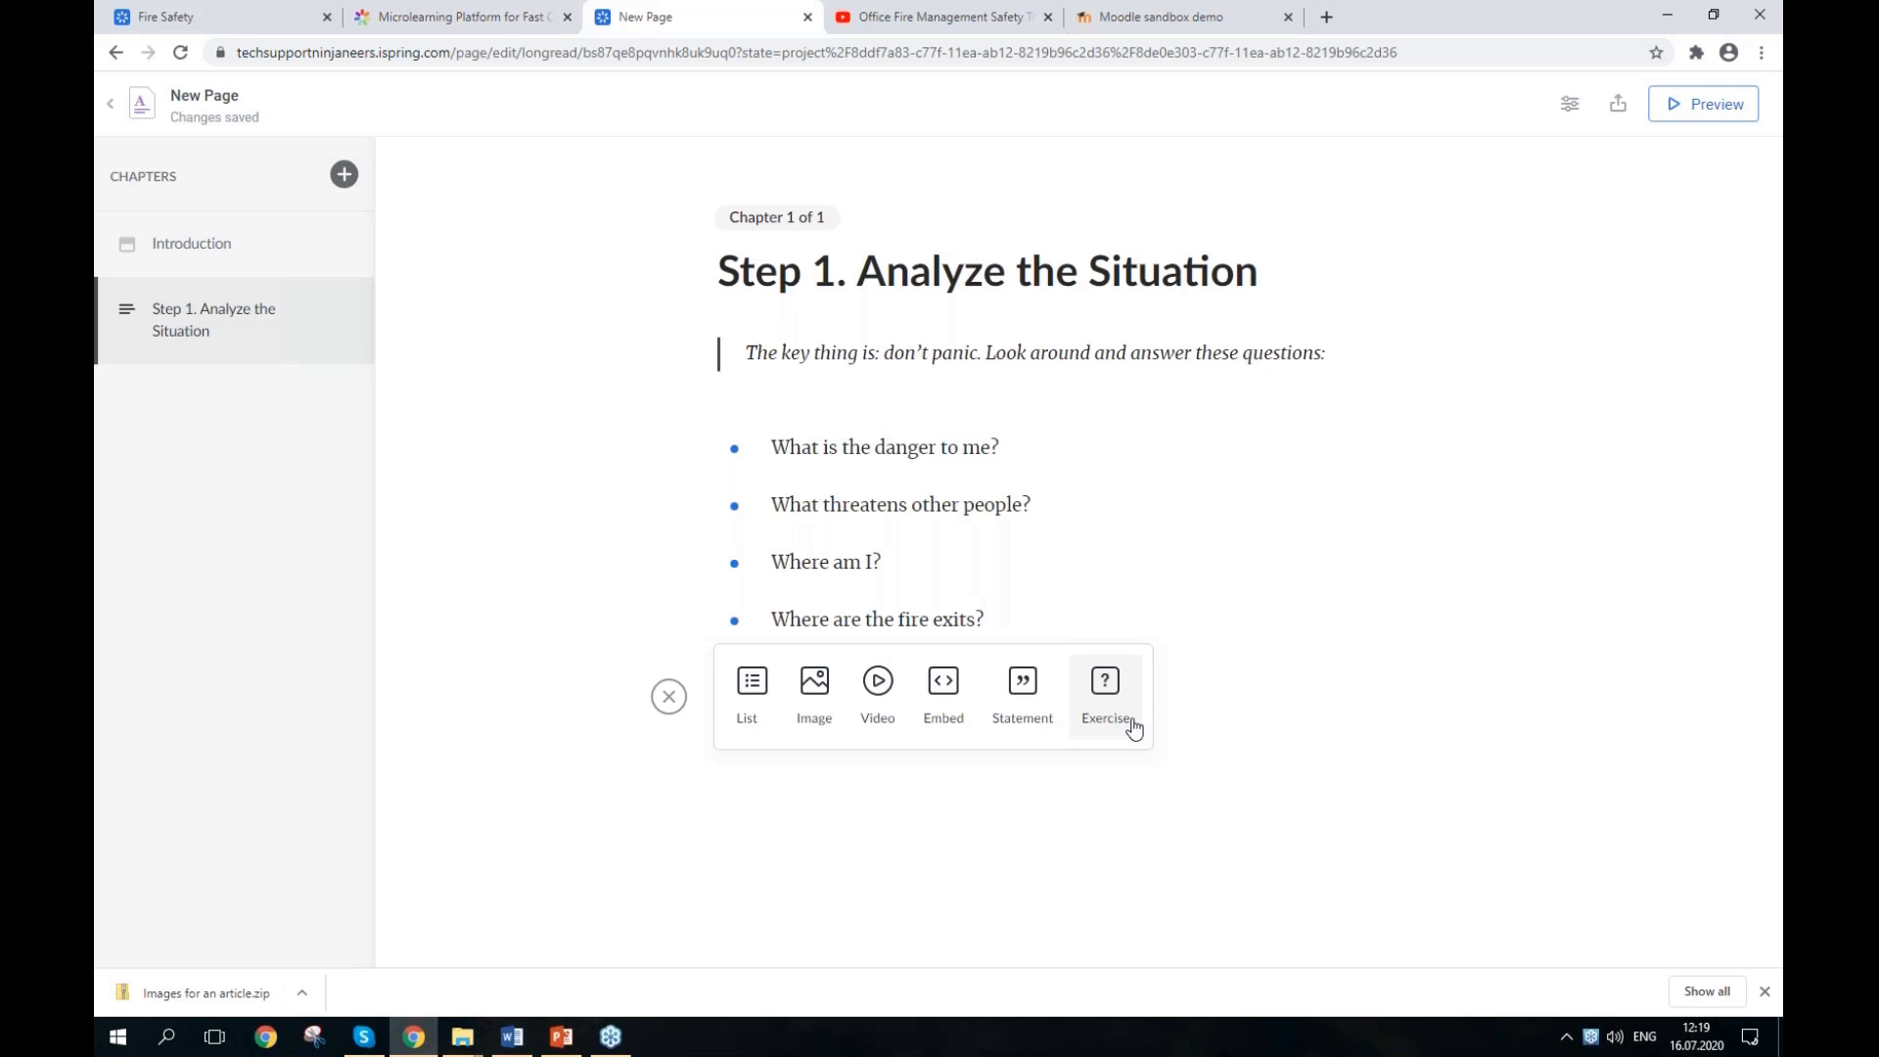
{"action": "left_click", "coordinate": [817, 719]}
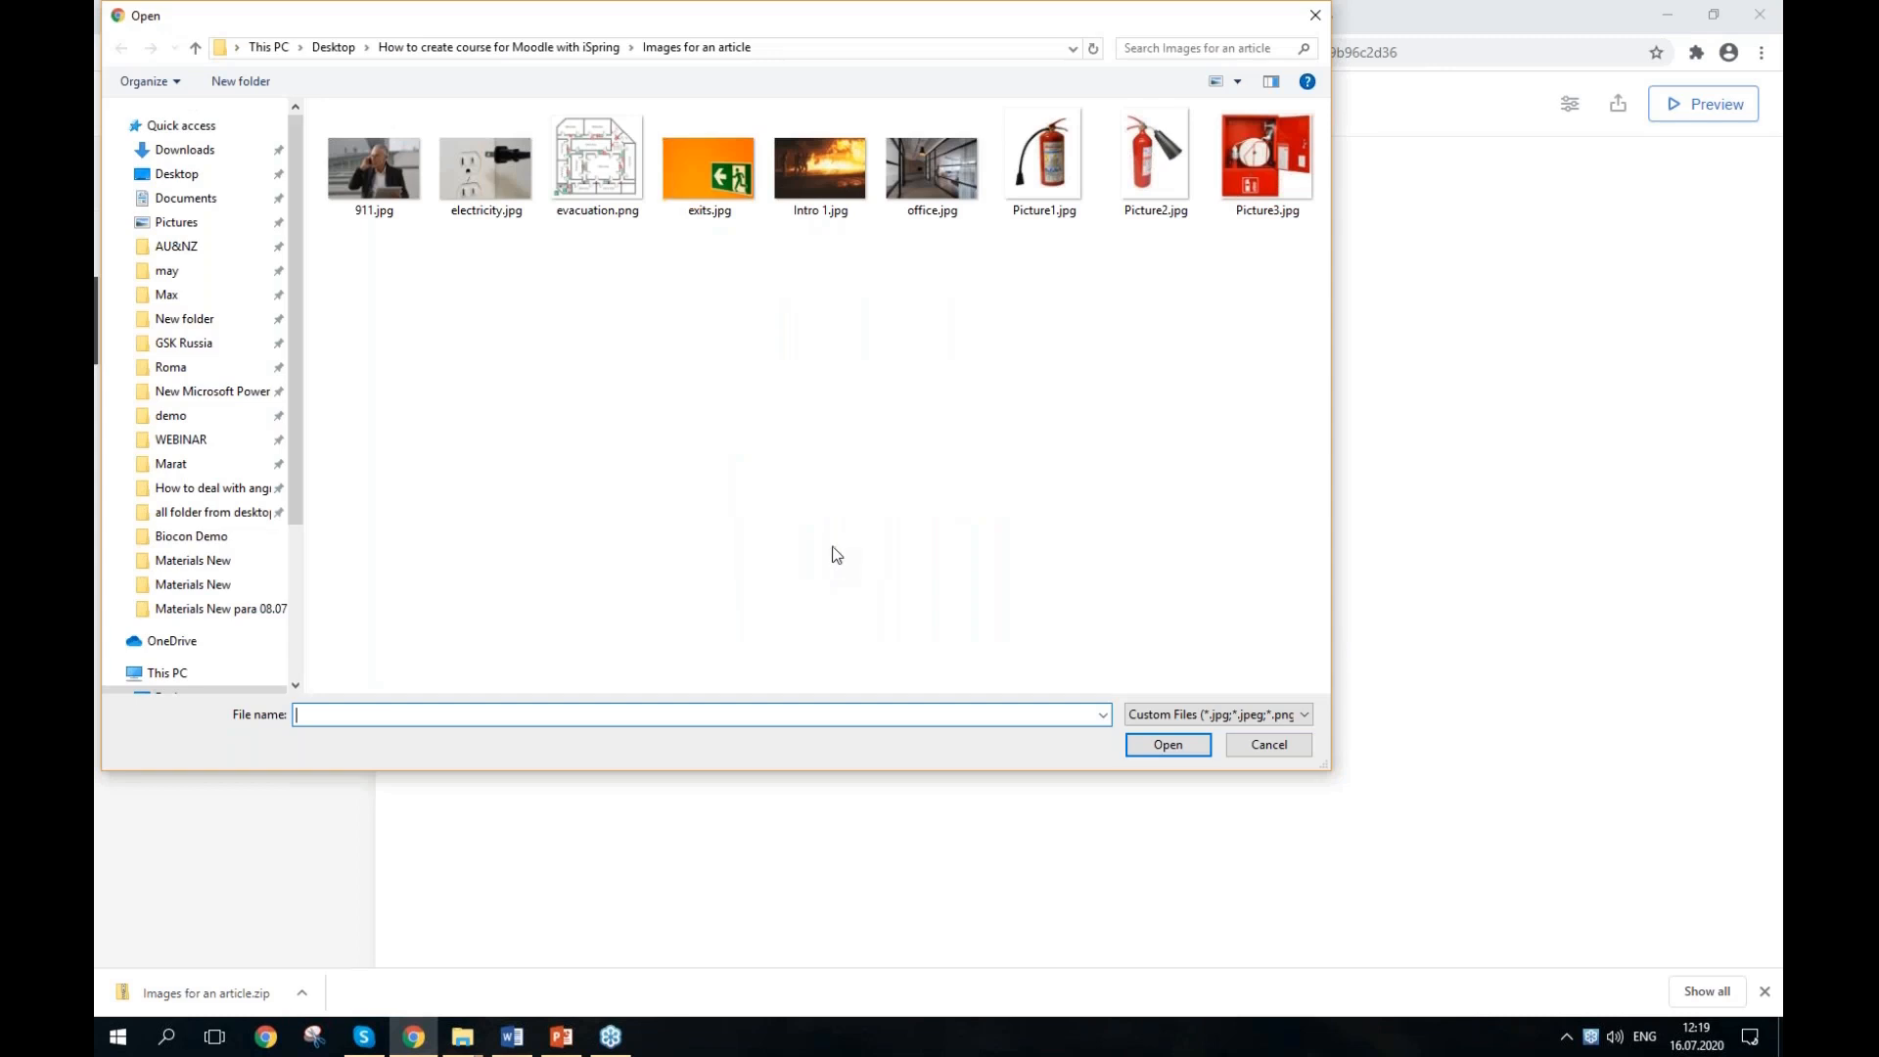
{"action": "left_click", "coordinate": [1316, 15]}
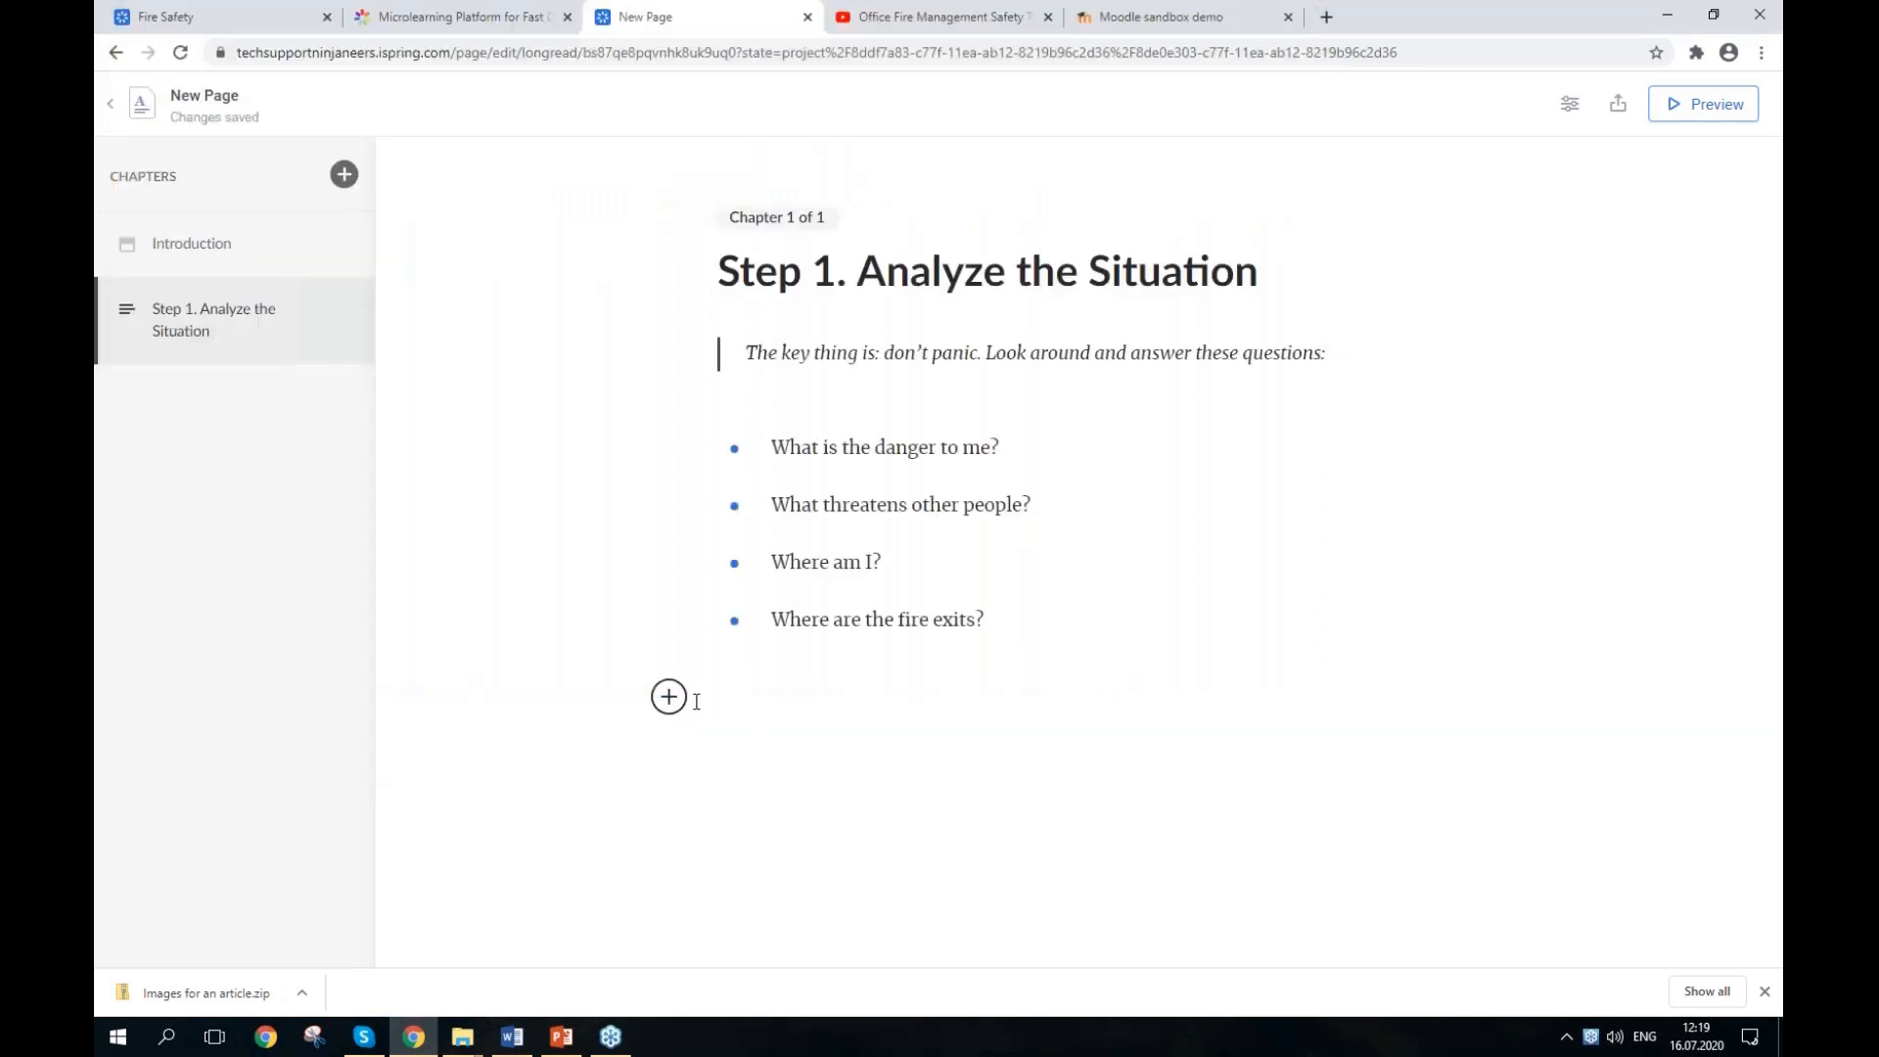
{"action": "left_click", "coordinate": [672, 698]}
{"action": "key", "text": "alt+Tab"}
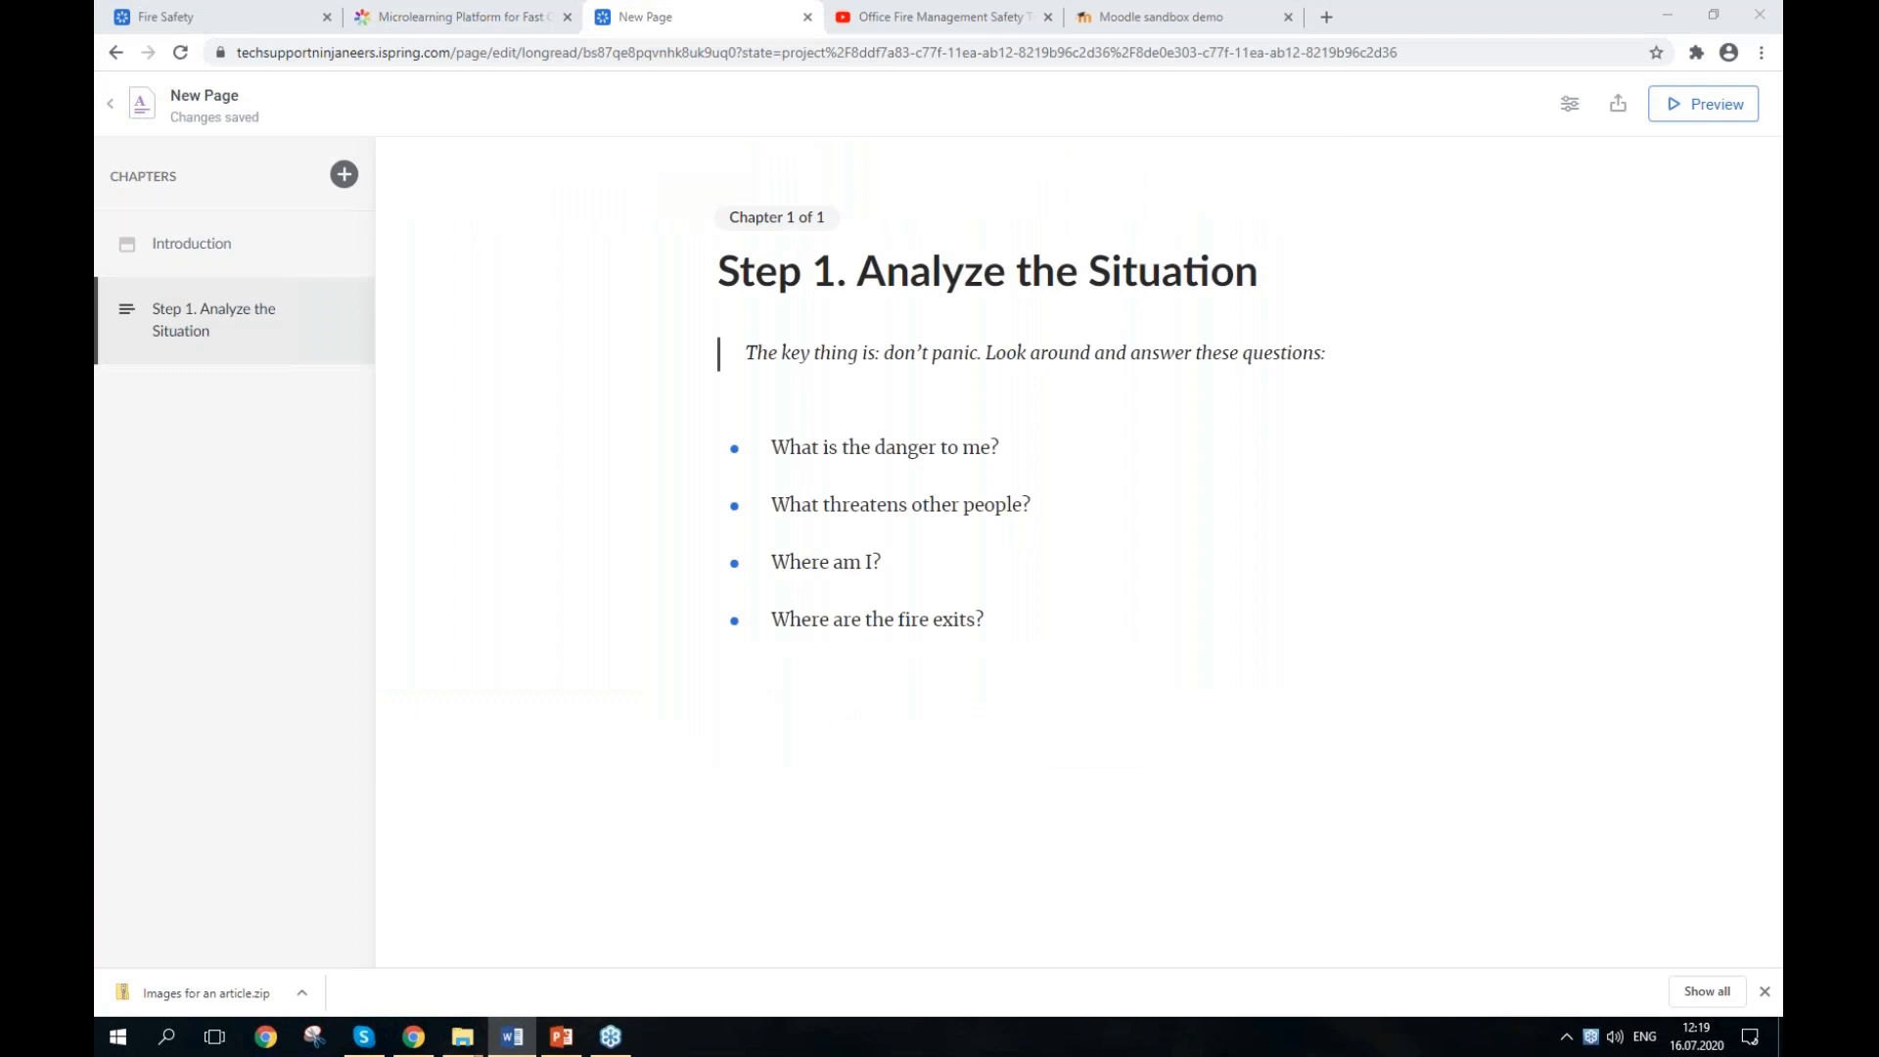
{"action": "left_click", "coordinate": [861, 682]}
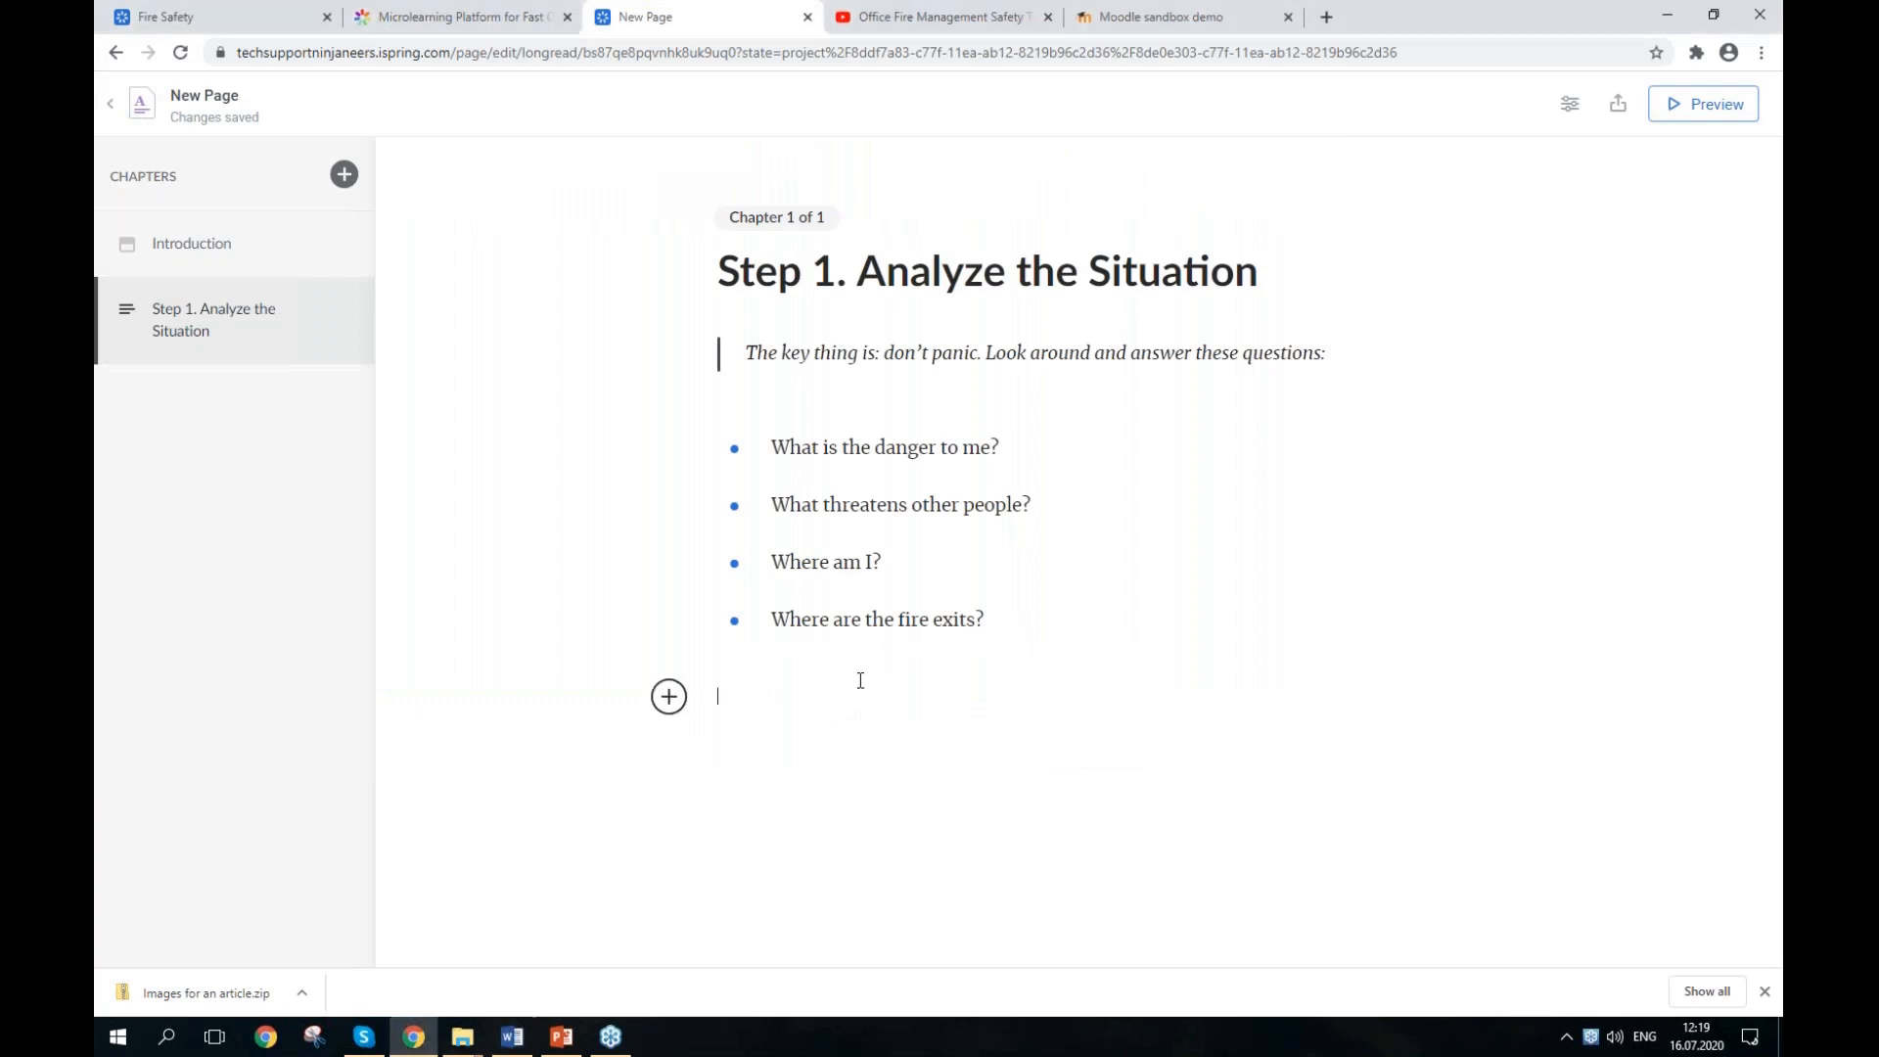
{"action": "left_click", "coordinate": [668, 696]}
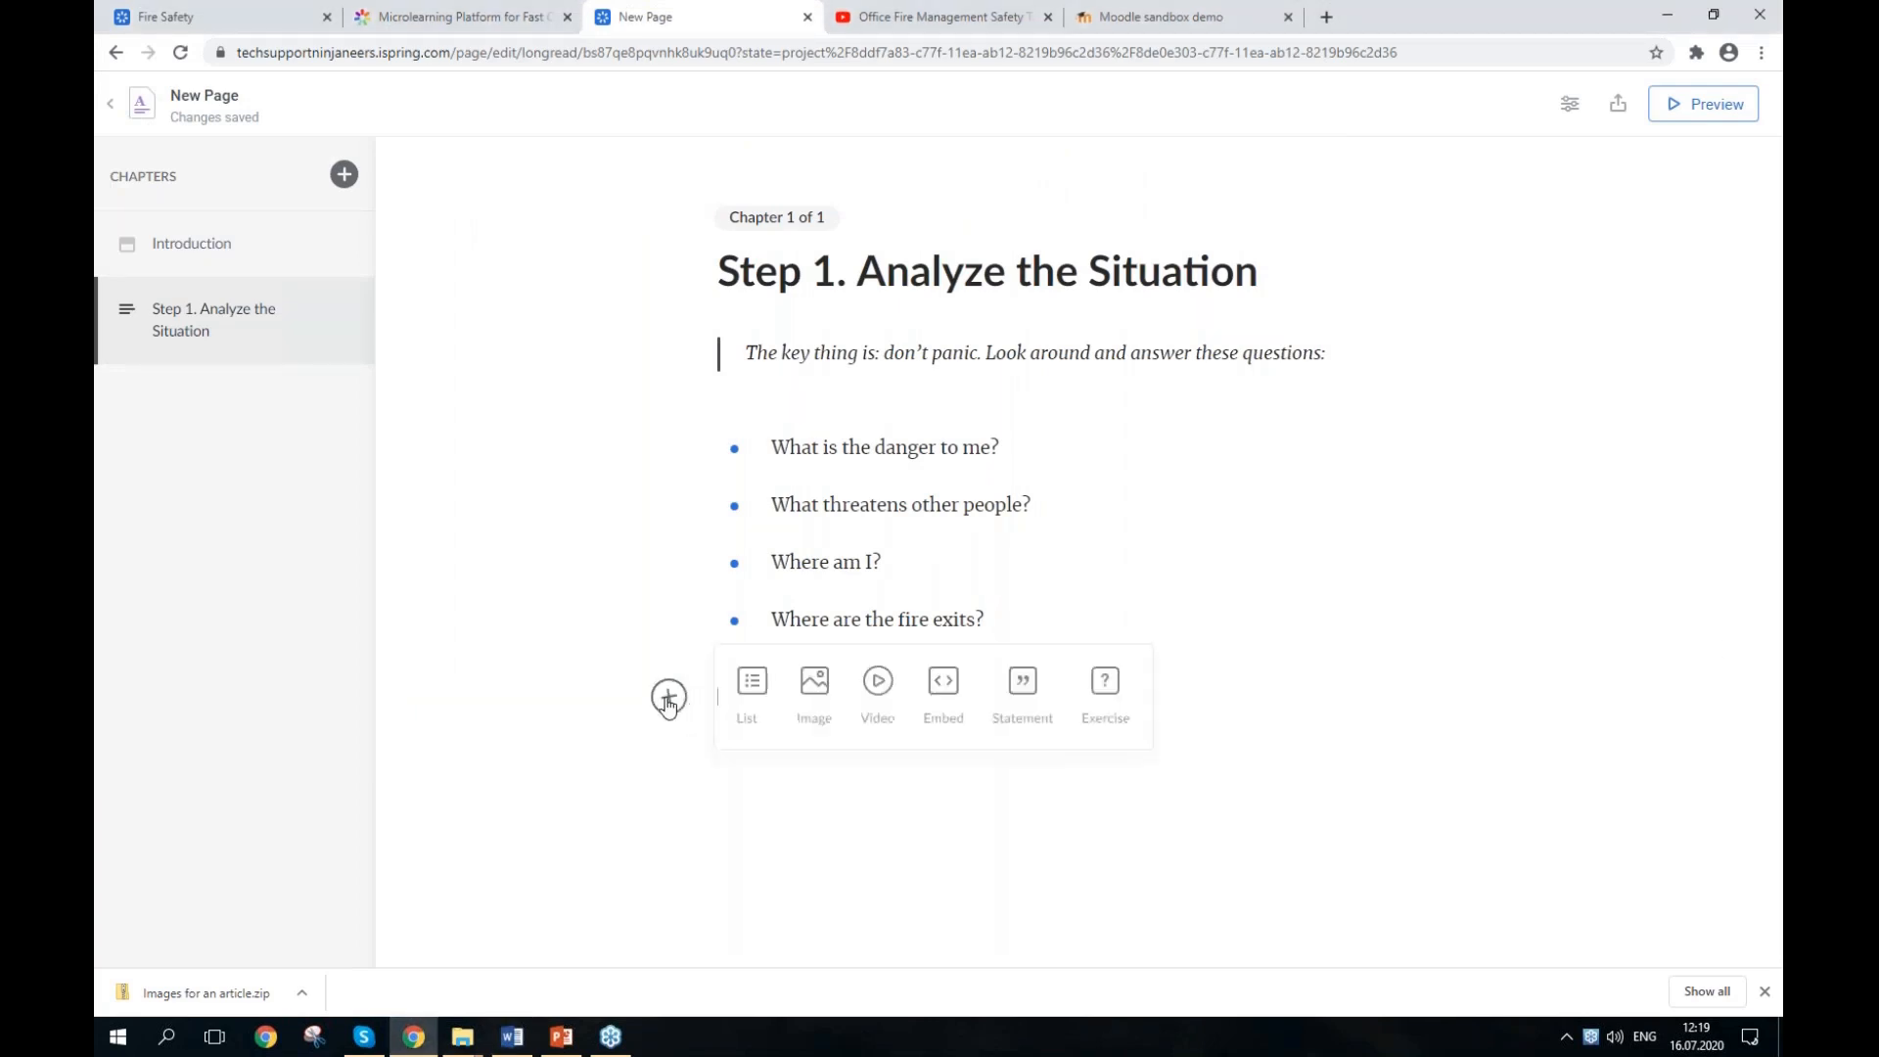
{"action": "left_click", "coordinate": [881, 704]}
{"action": "key", "text": "ctrl+v"}
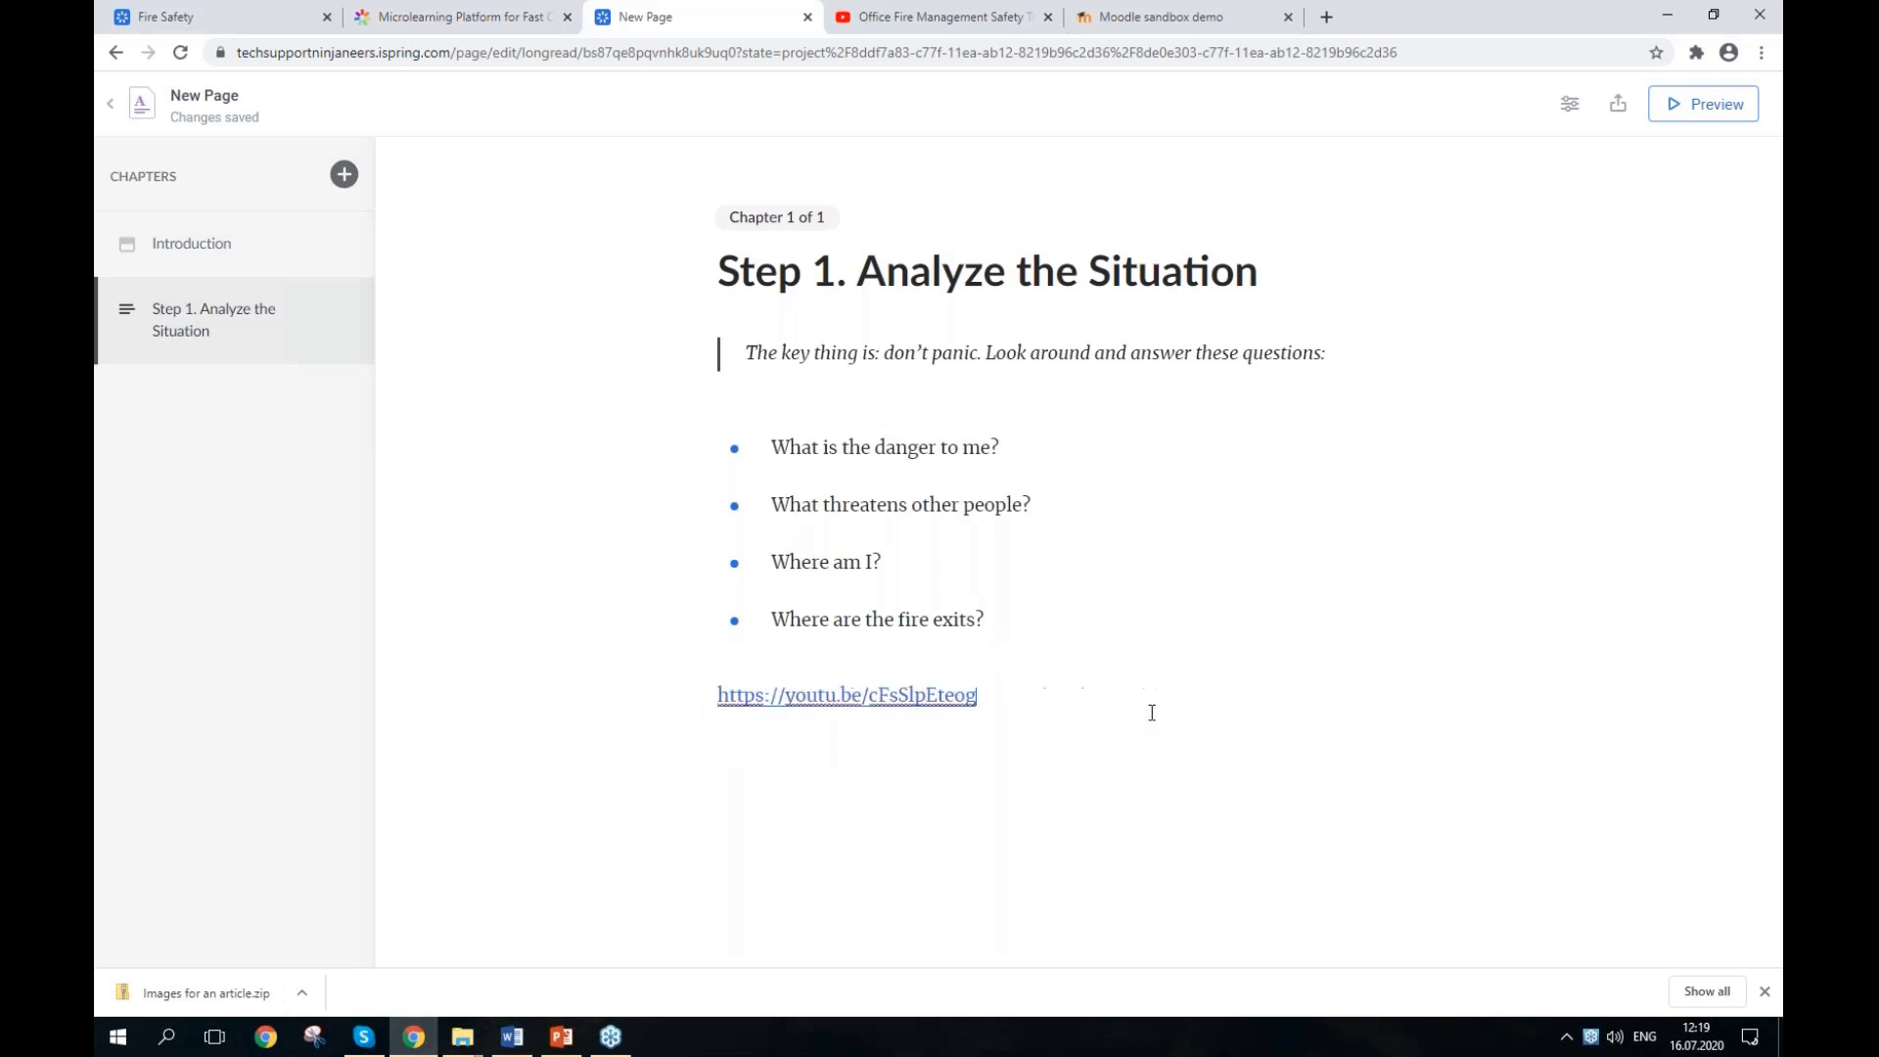
{"action": "key", "text": "Return"}
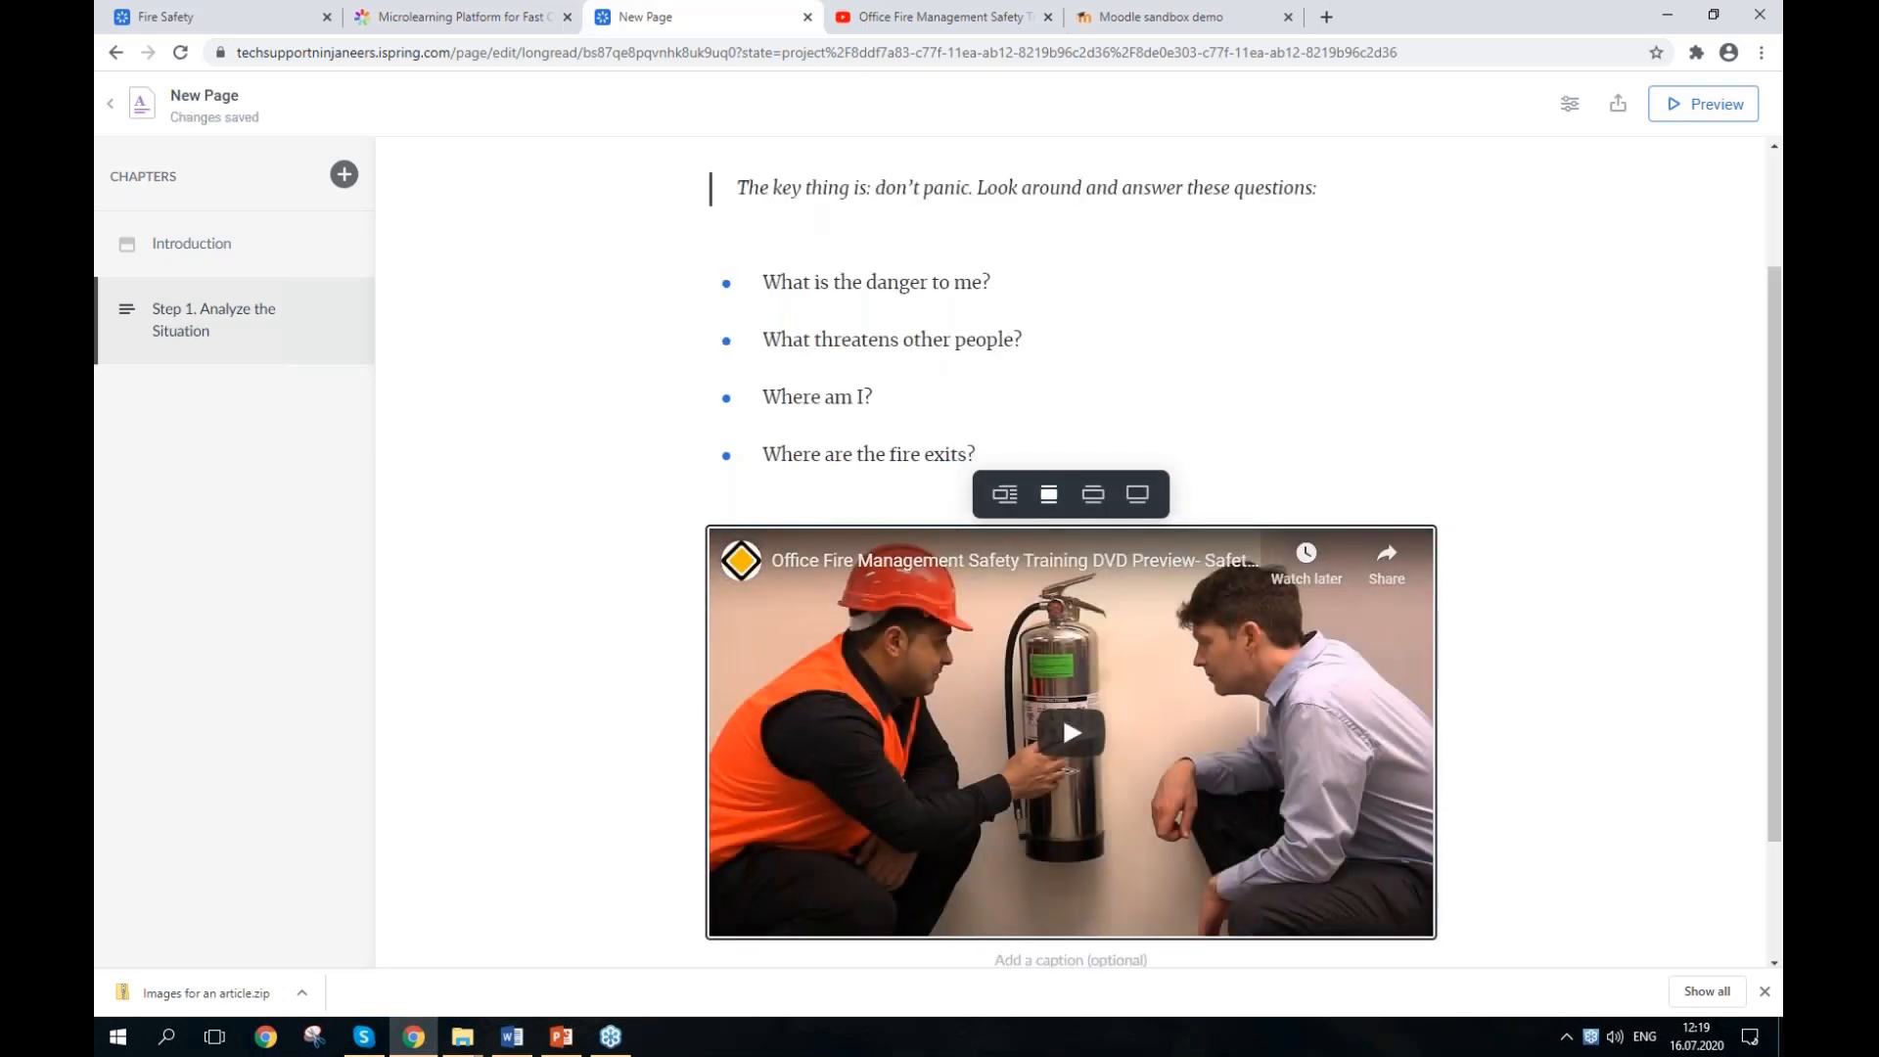
{"action": "left_click", "coordinate": [1535, 654]}
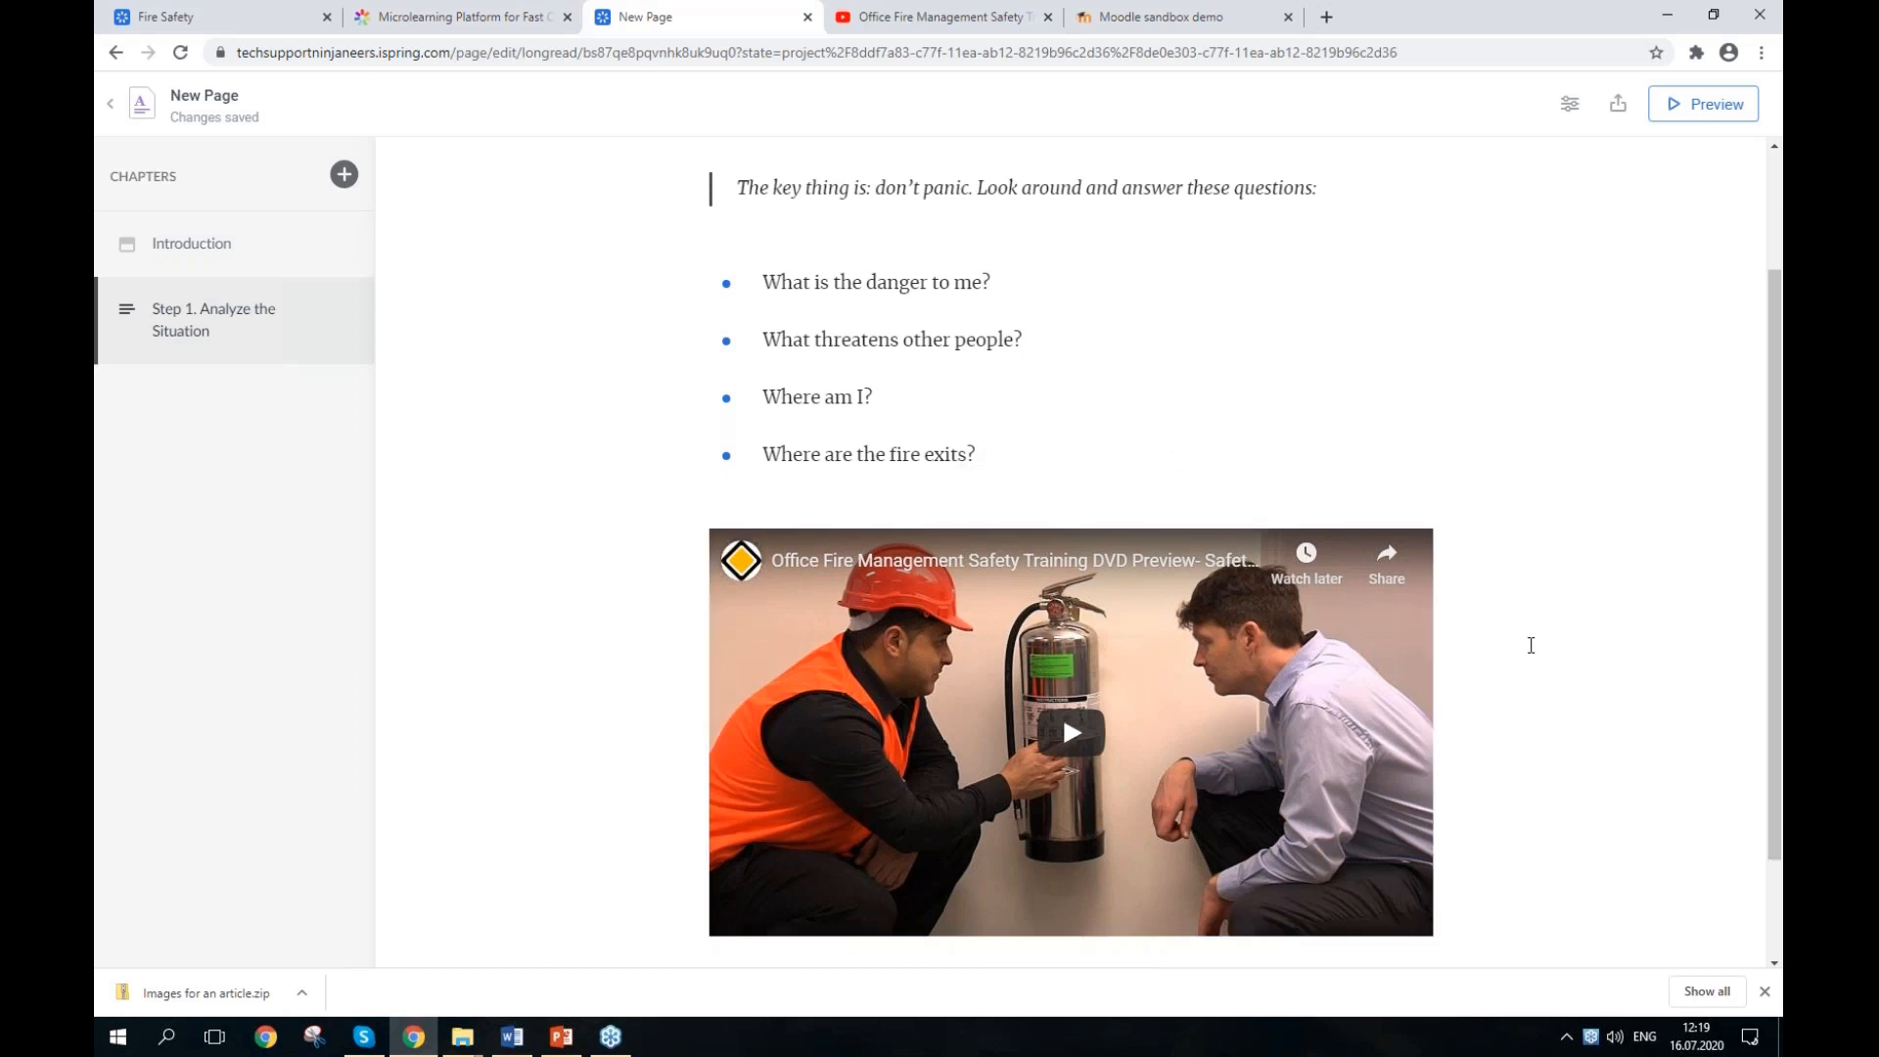
Step: Add a new chapter titled "Step 2. Call 9-1-1", taking the title from the Word document
{"action": "left_click", "coordinate": [344, 176]}
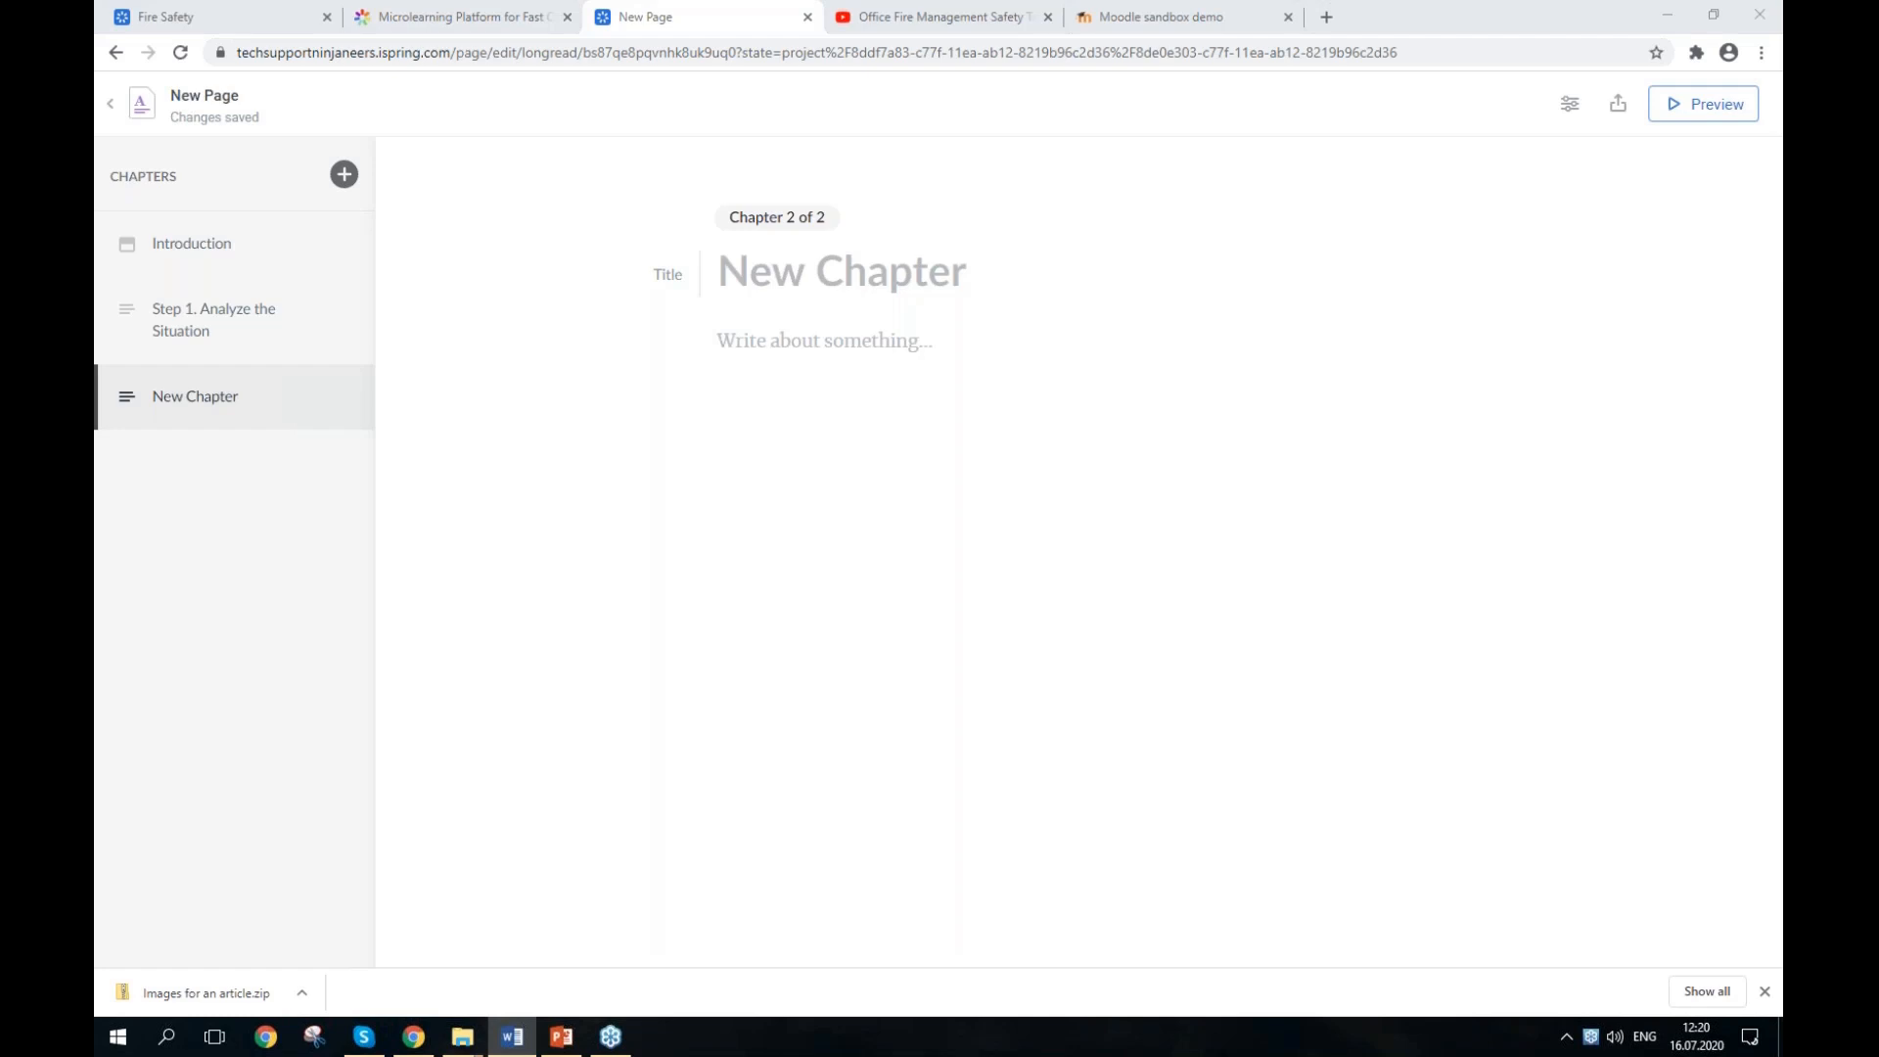
{"action": "left_click", "coordinate": [827, 259]}
{"action": "type", "text": "Step 2. Call 9-1-1"}
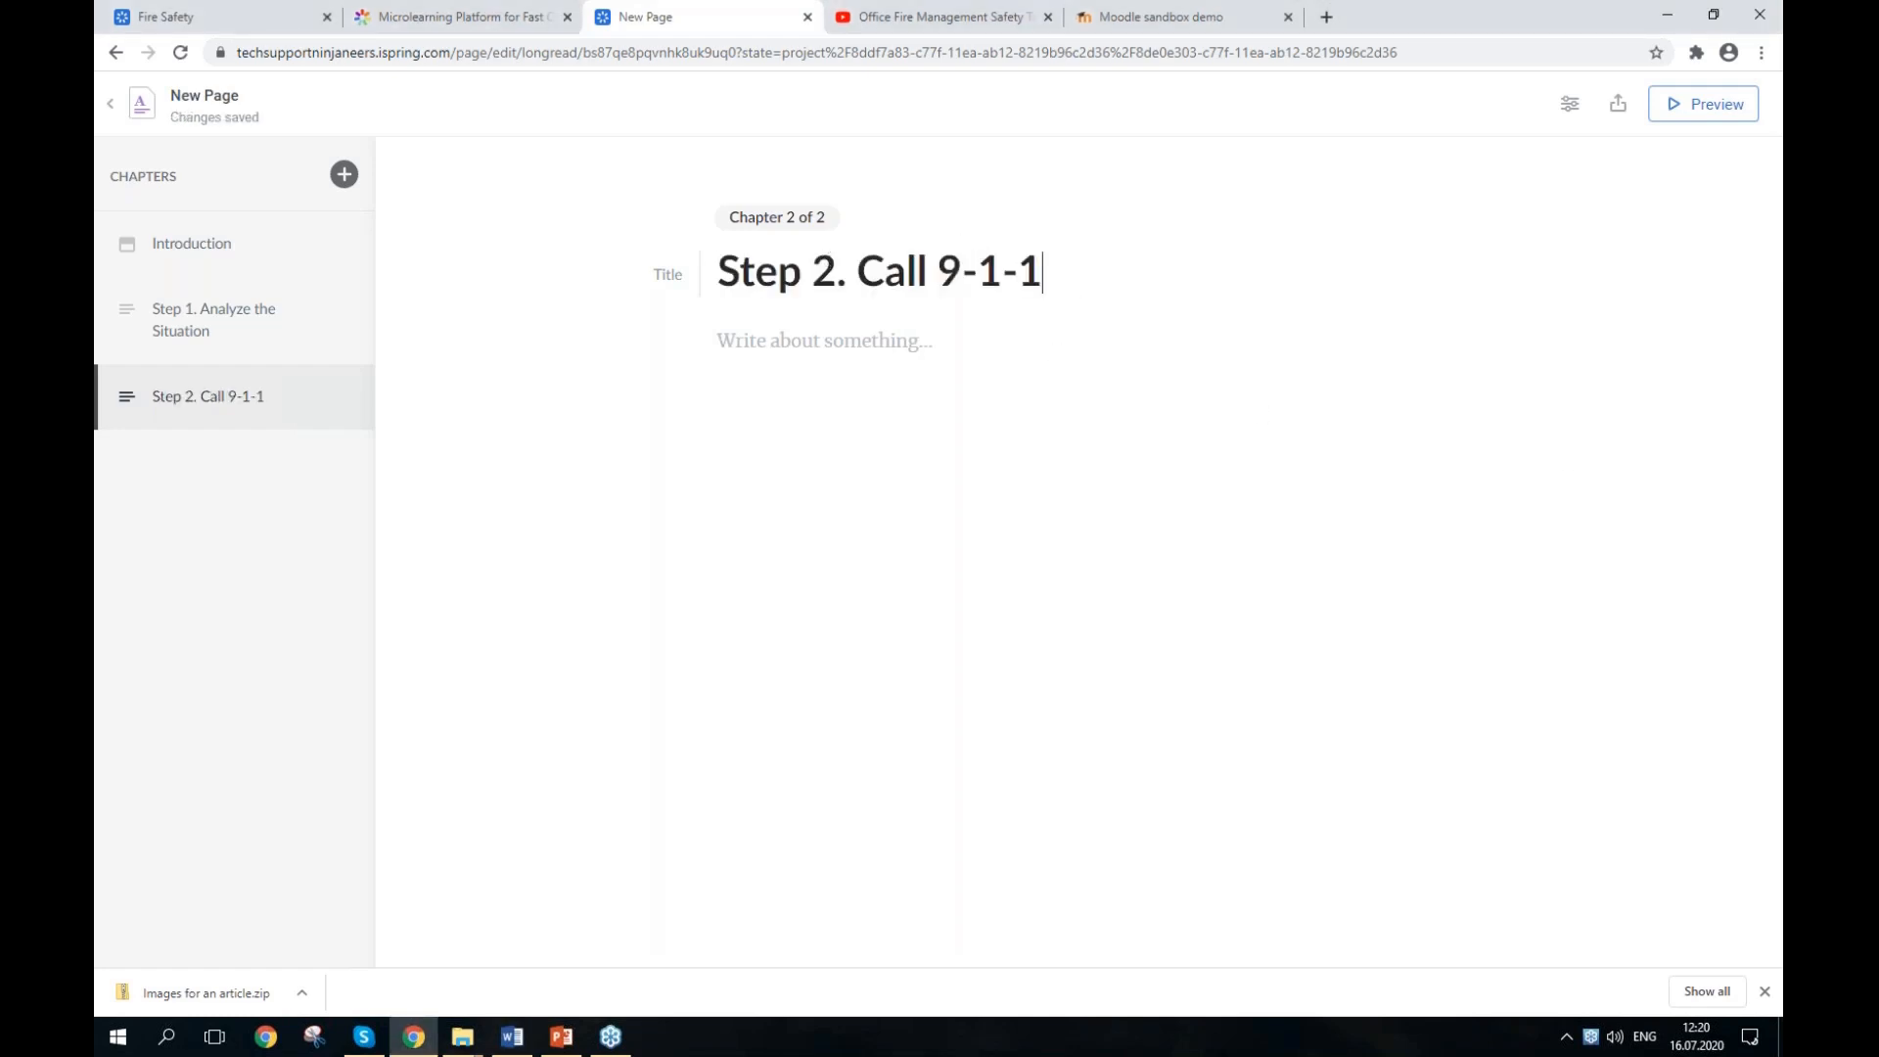
Step: Fill the Step 2 chapter body from the Word document, from "The quicker you call" through "Your phone number"
{"action": "key", "text": "alt+Tab"}
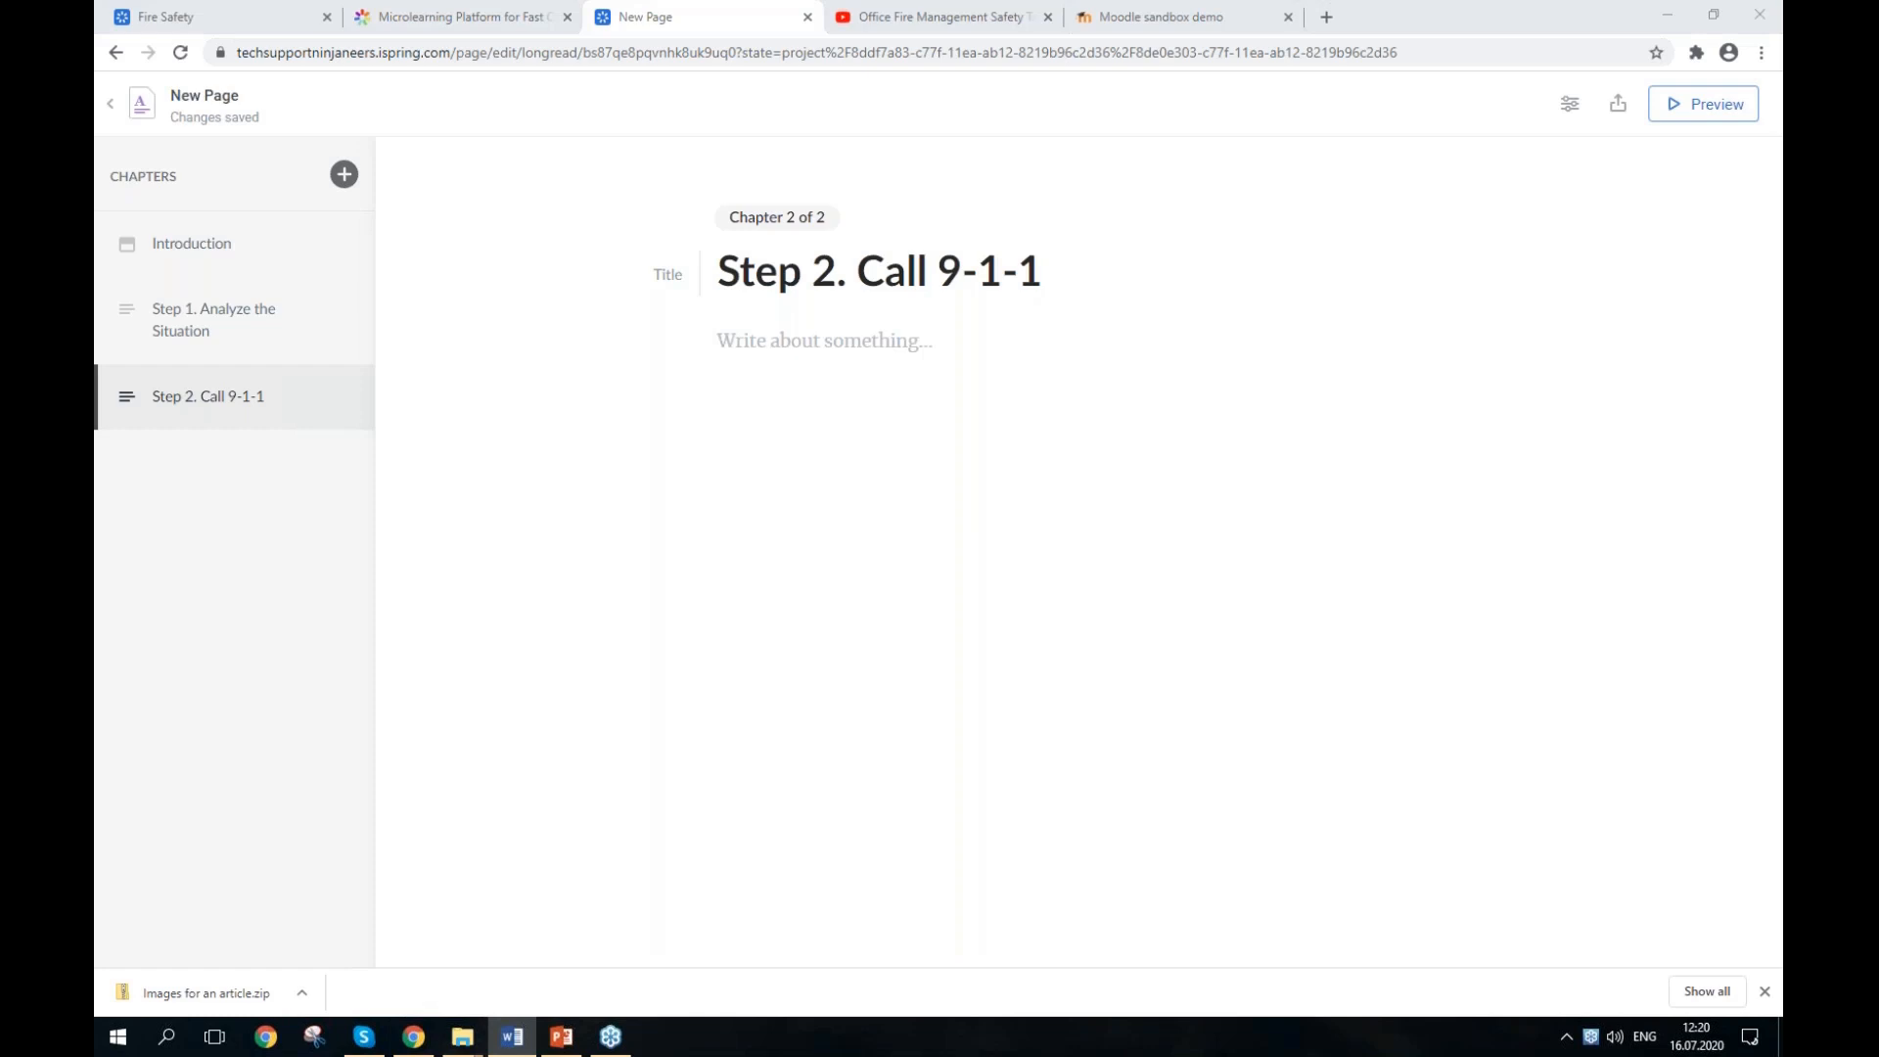
{"action": "left_click", "coordinate": [790, 359]}
{"action": "type", "text": "The quicker you call, the more chance you have to be saved. Tell a dispatcher:  The detailed address (street and building number) The place of the fire (floor, room)  Your full name  Your phone number"}
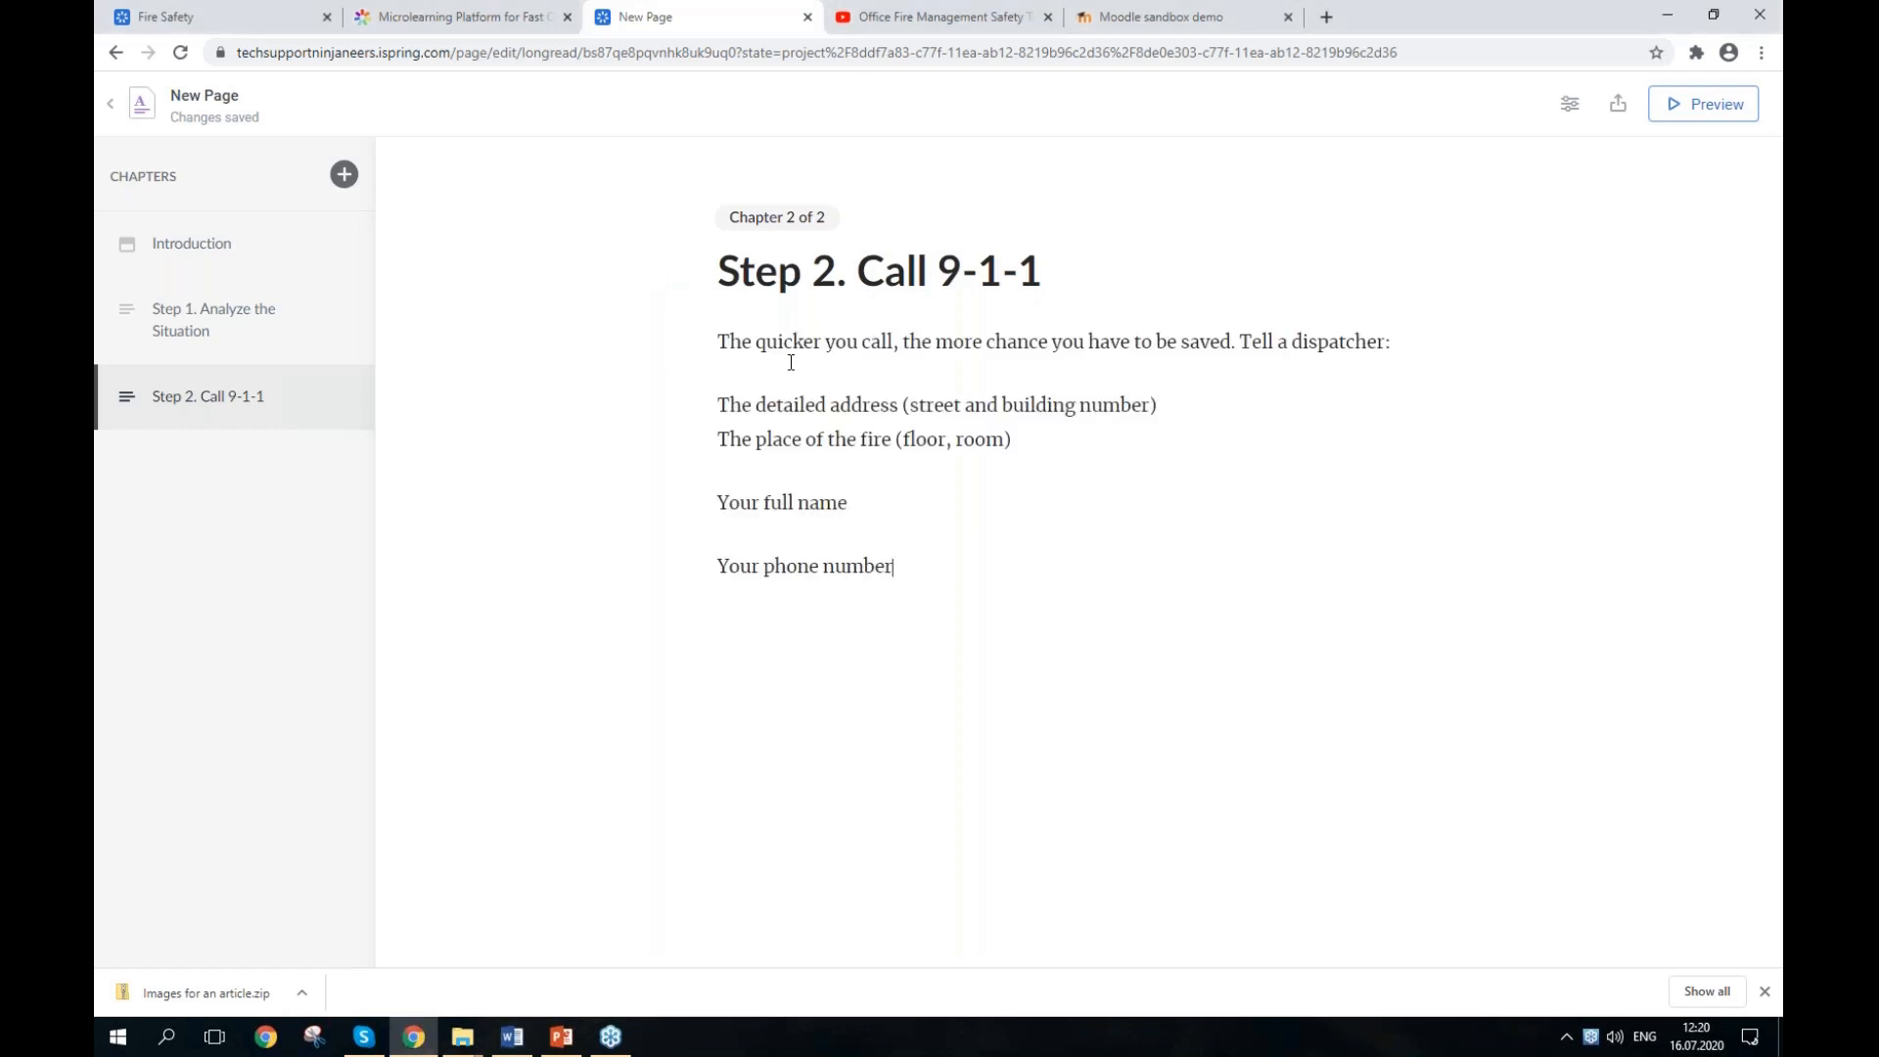
Step: Separate "The quicker you call, the more chance you have to be saved." into its own paragraph and format it as a quote
{"action": "left_click", "coordinate": [1241, 341]}
{"action": "key", "text": "Return"}
{"action": "left_click_drag", "start_coordinate": [1241, 342], "coordinate": [715, 321]}
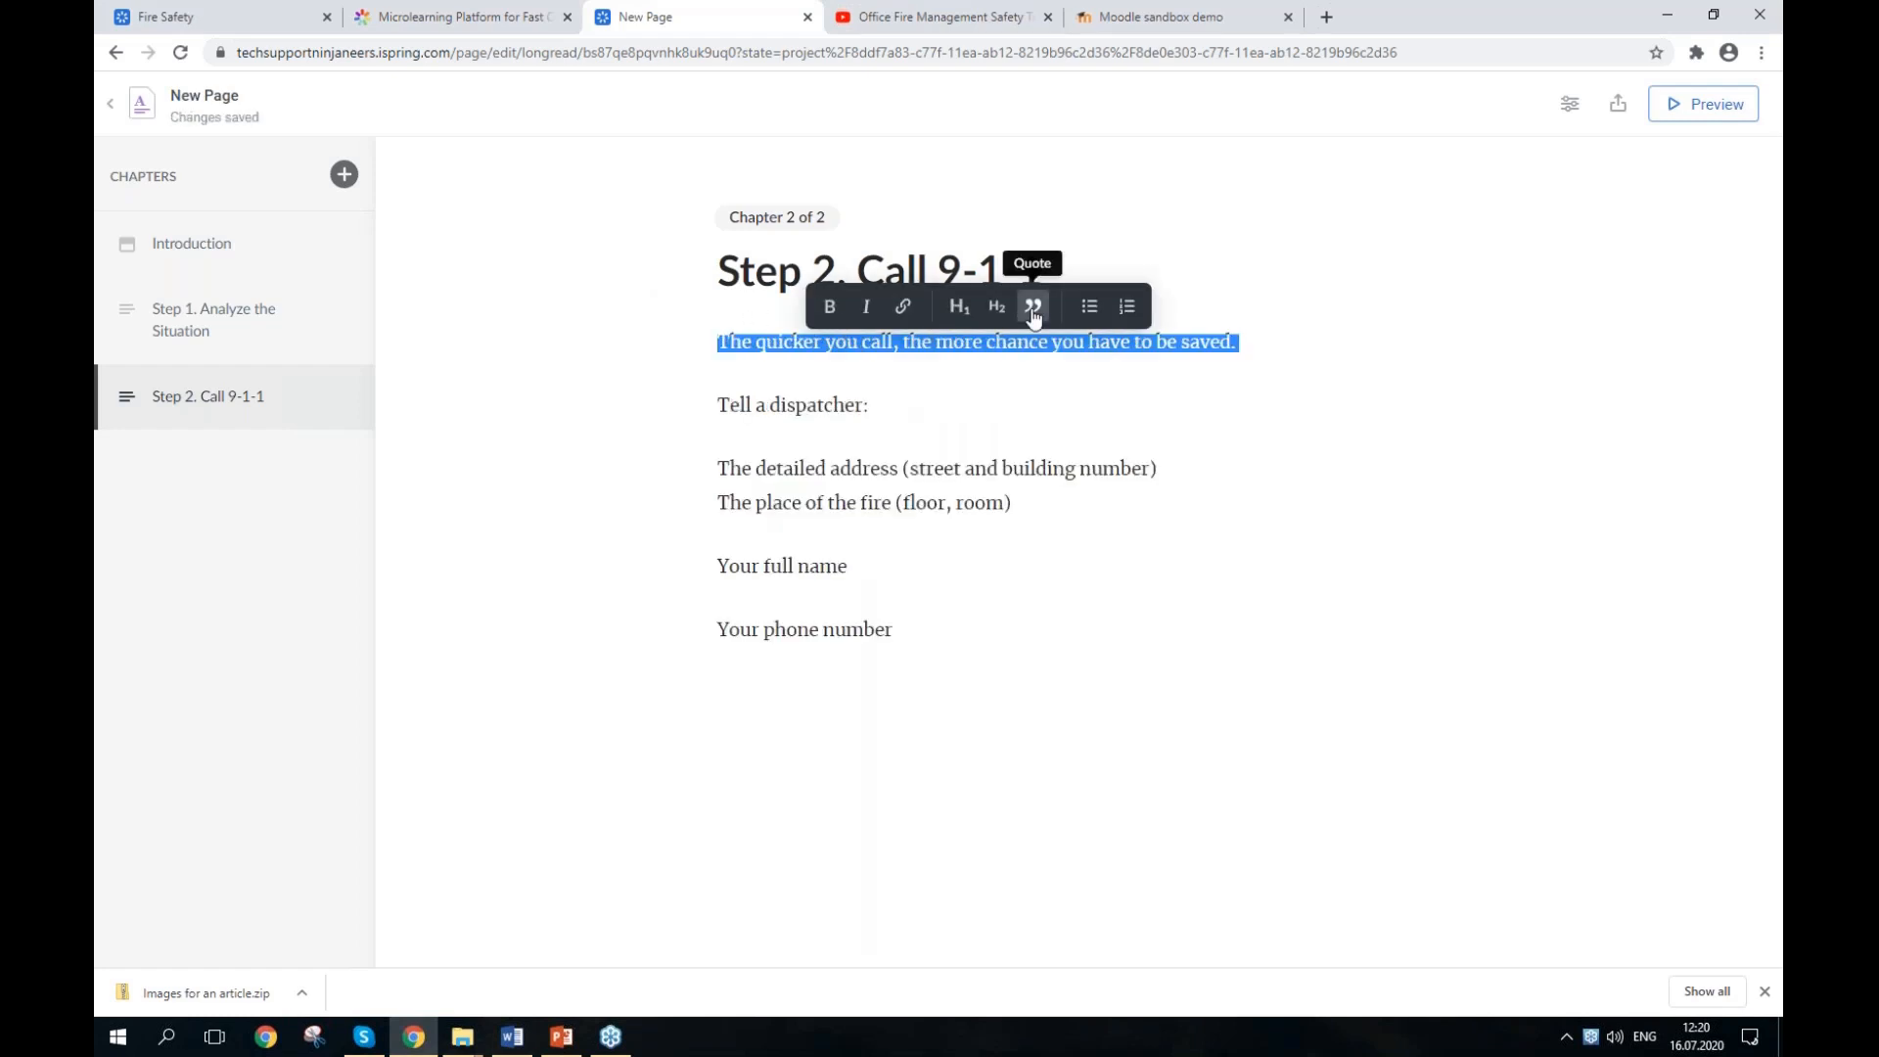
{"action": "left_click", "coordinate": [1034, 306]}
Step: Make the "Tell a dispatcher:" line bold
{"action": "left_click_drag", "start_coordinate": [910, 433], "coordinate": [711, 430]}
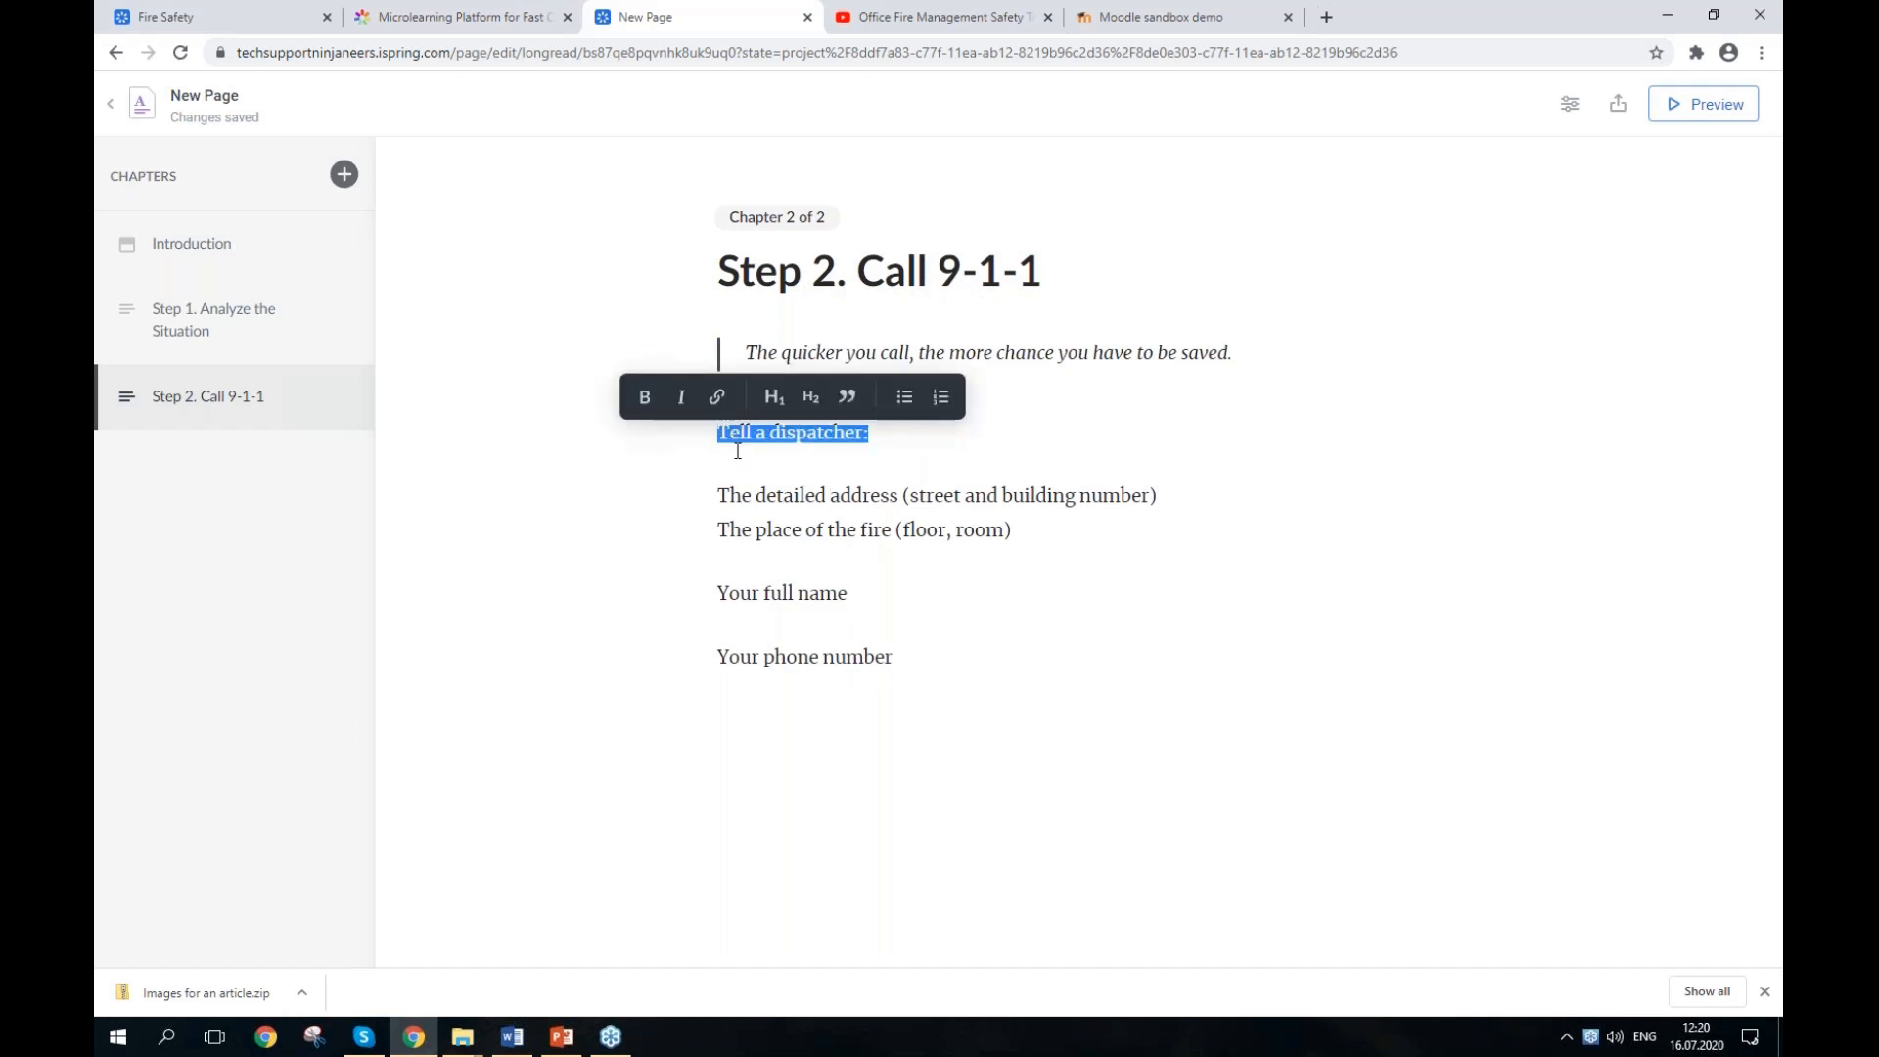
{"action": "left_click", "coordinate": [642, 400]}
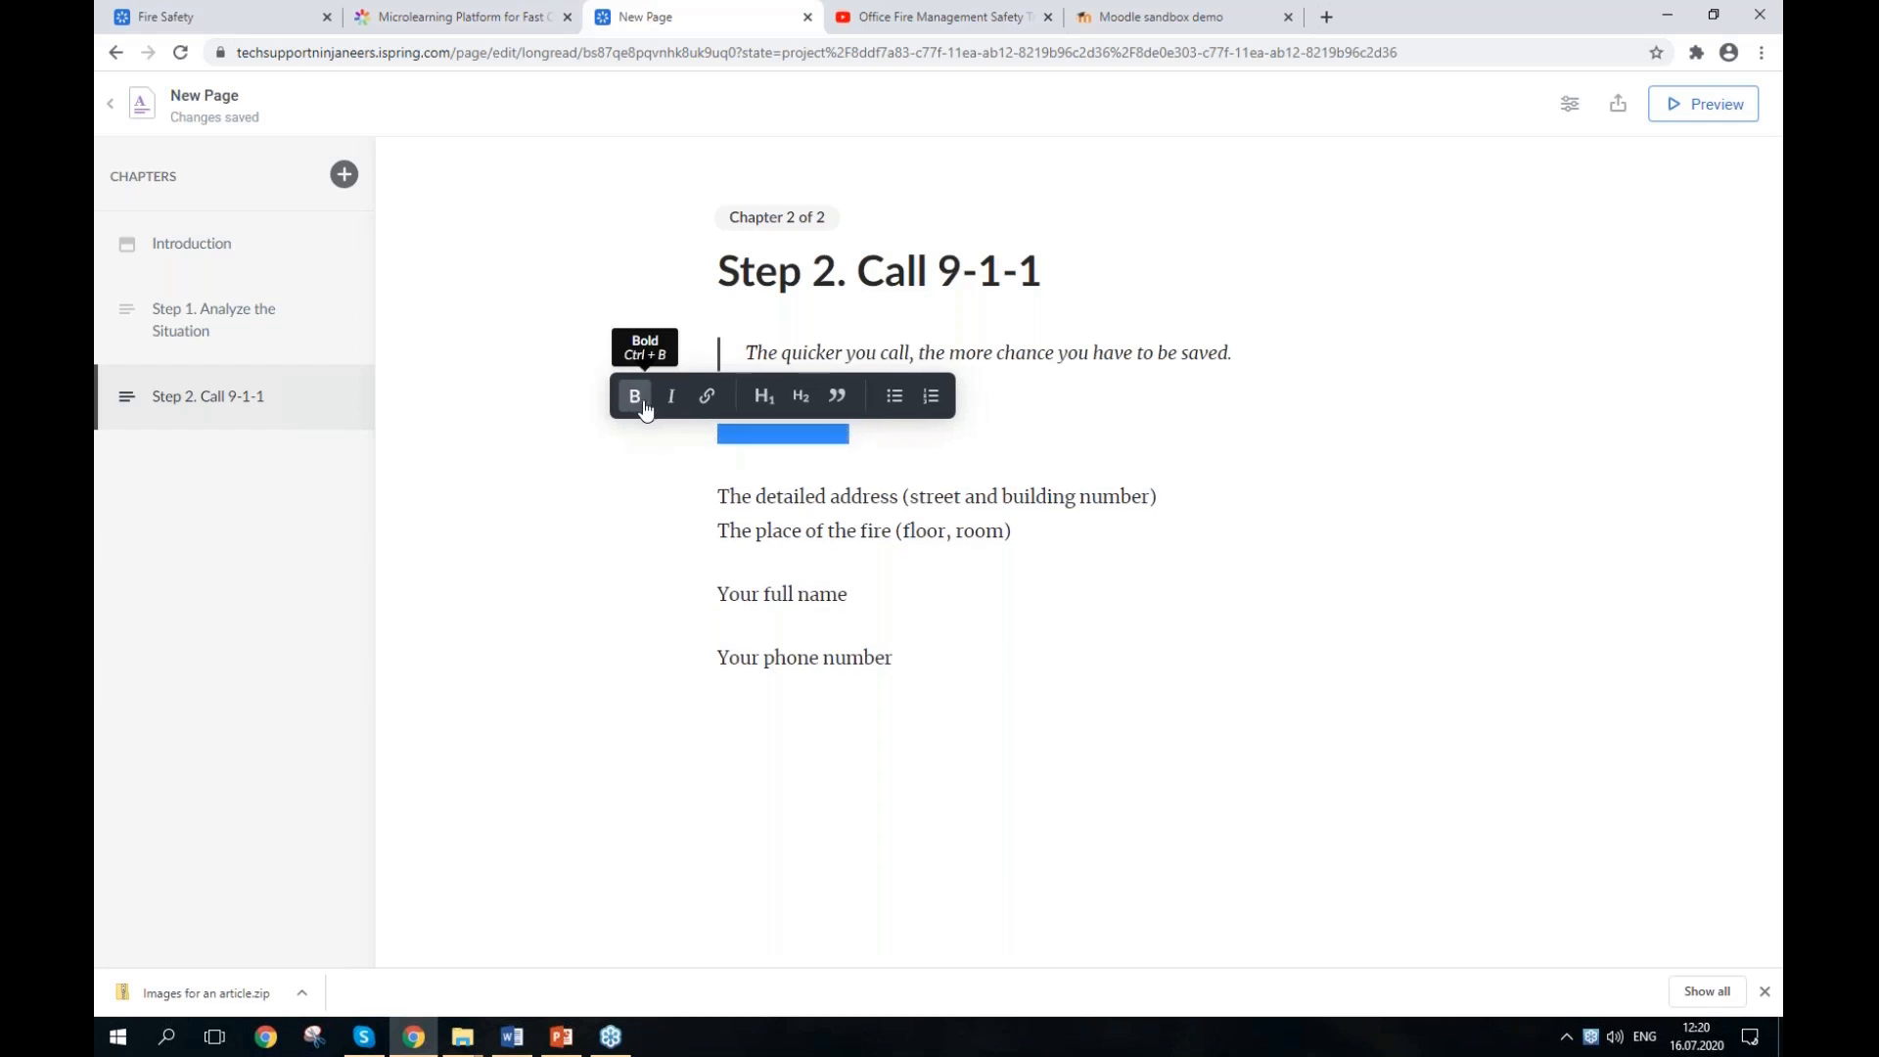
{"action": "left_click", "coordinate": [839, 471]}
Step: Put "The place of the fire (floor, room)" in its own paragraph and format the four dispatcher items as a numbered list
{"action": "left_click", "coordinate": [1175, 492]}
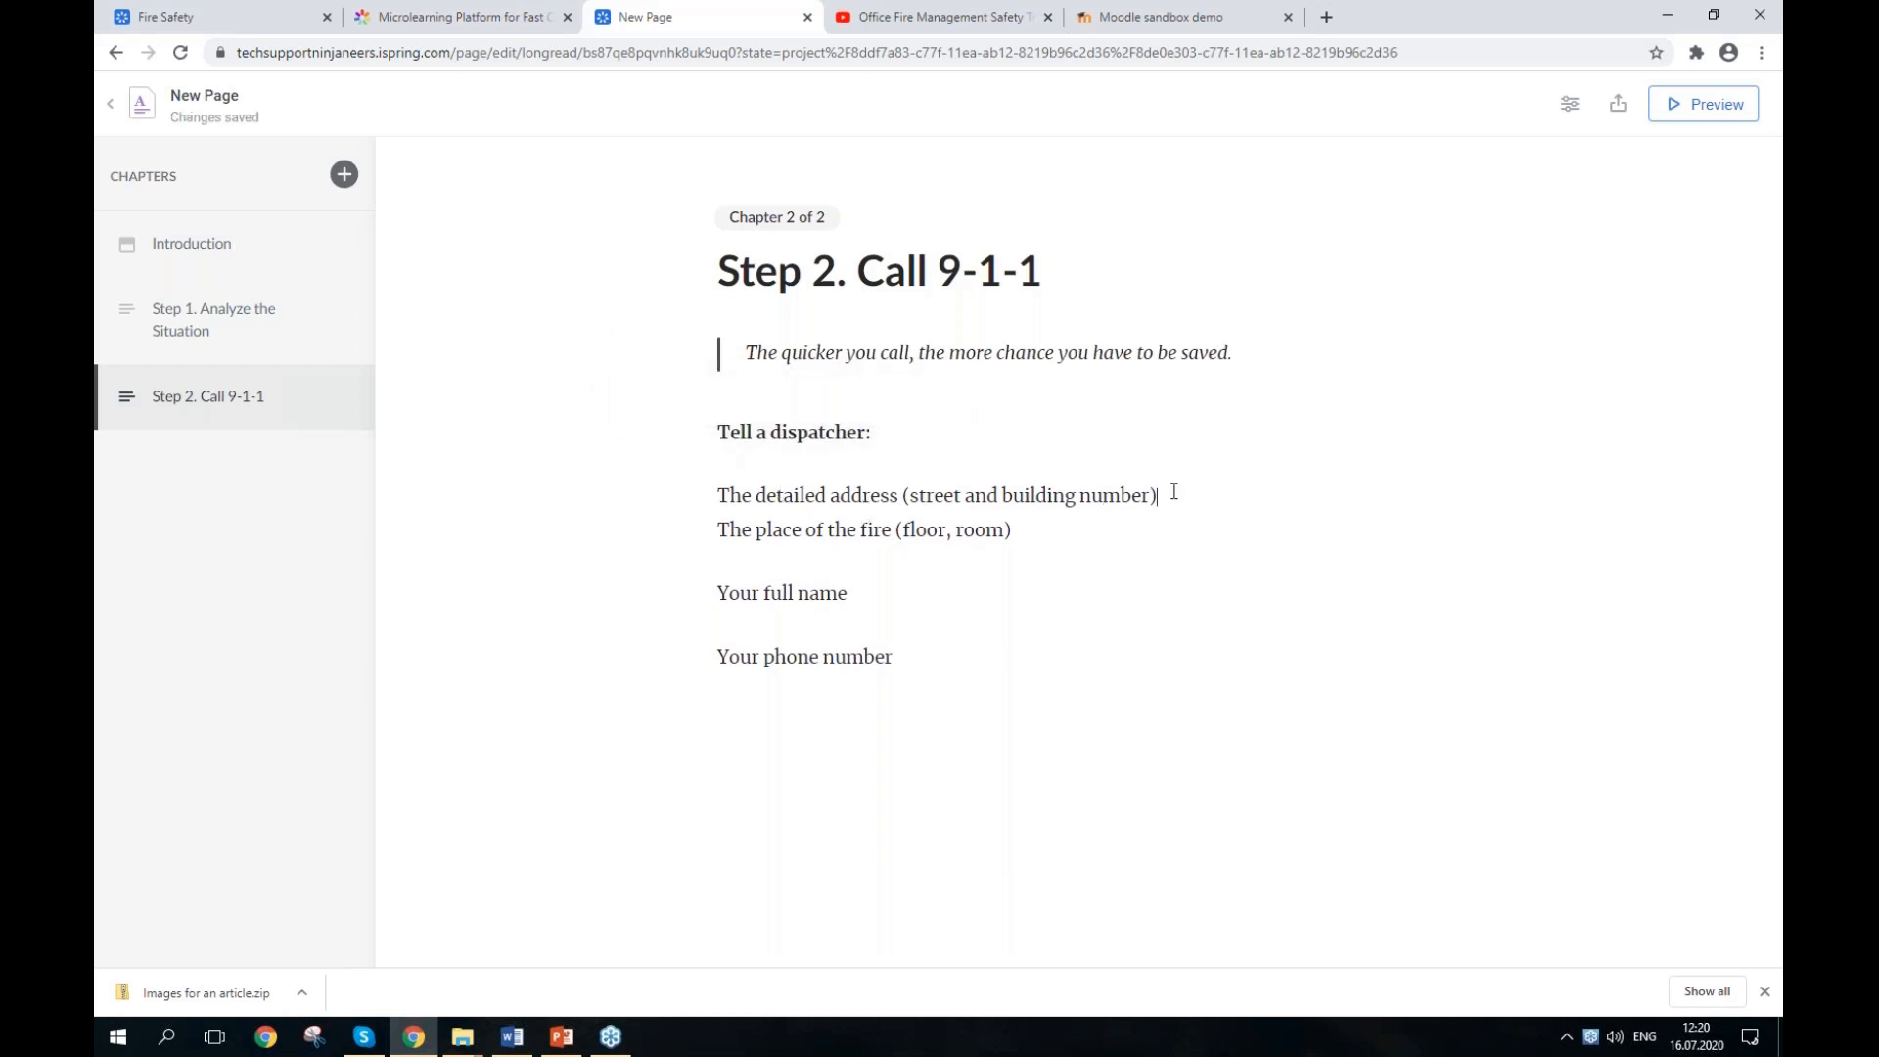
{"action": "key", "text": "Delete"}
{"action": "key", "text": "Return"}
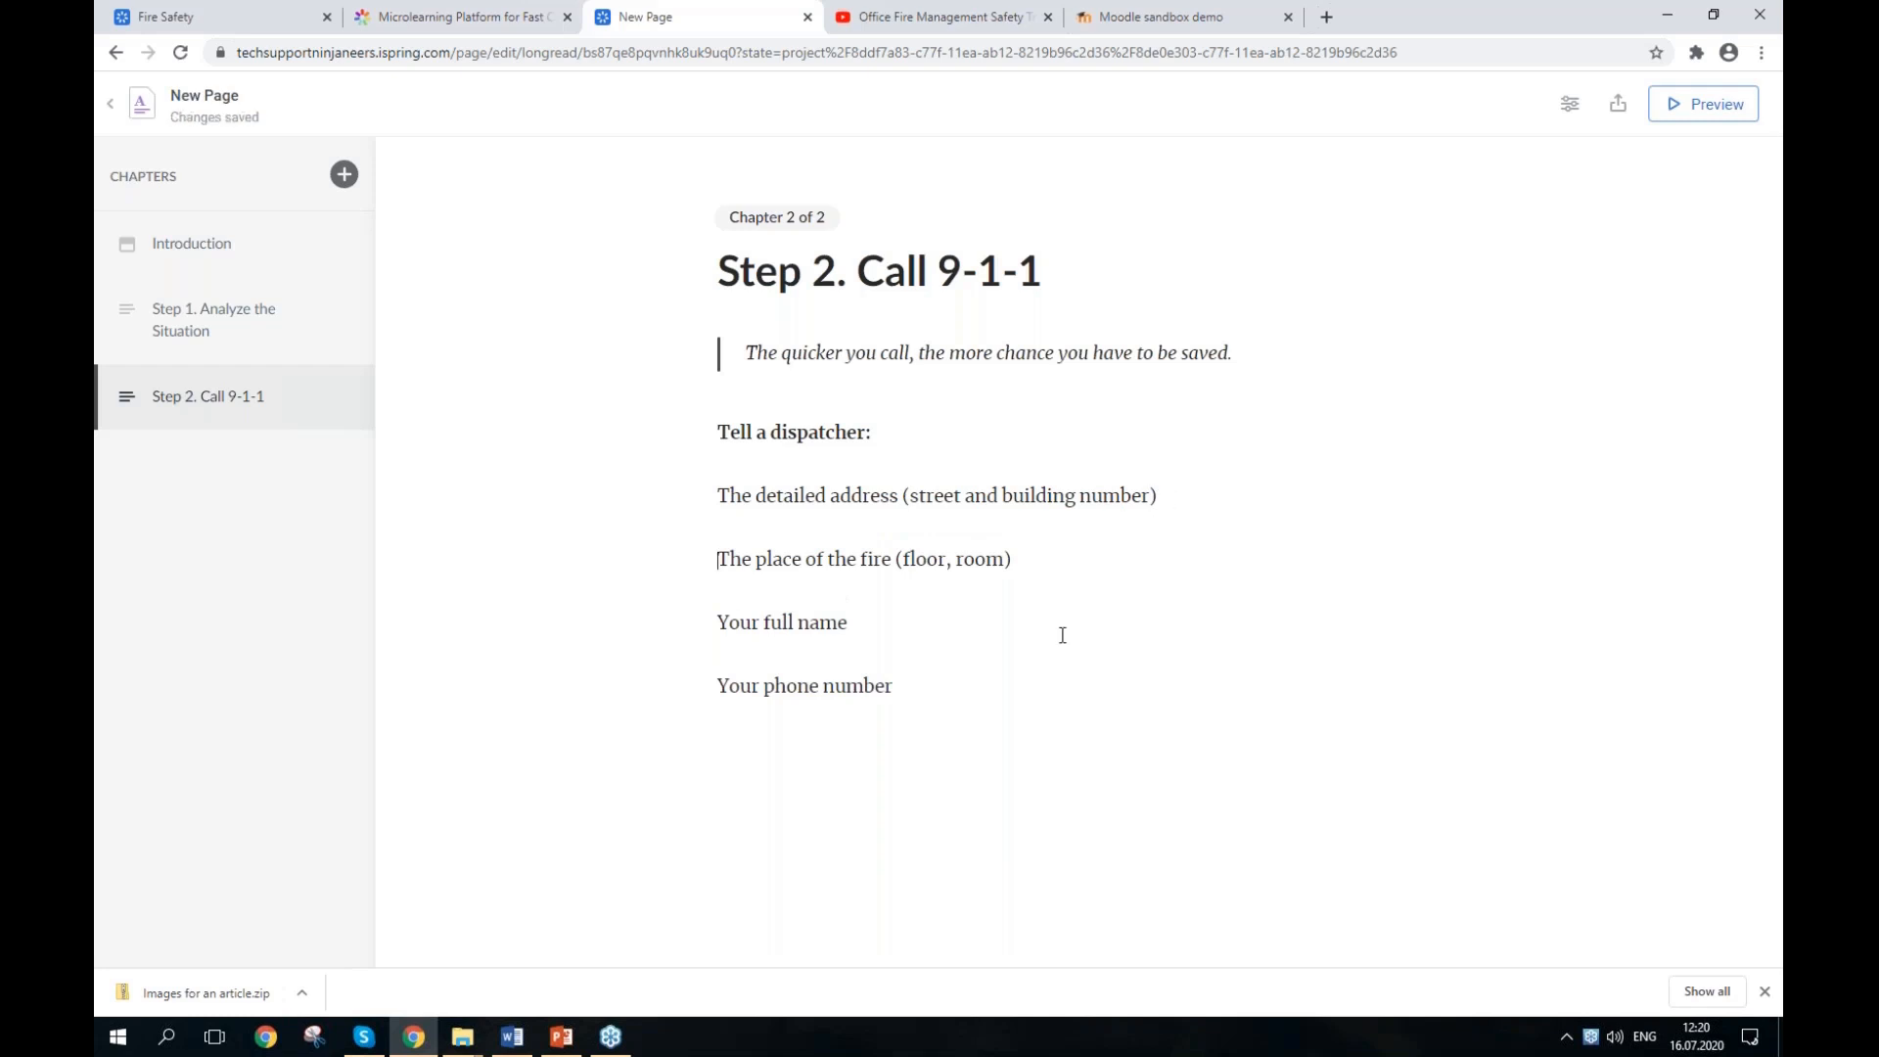
{"action": "left_click_drag", "start_coordinate": [933, 700], "coordinate": [699, 489]}
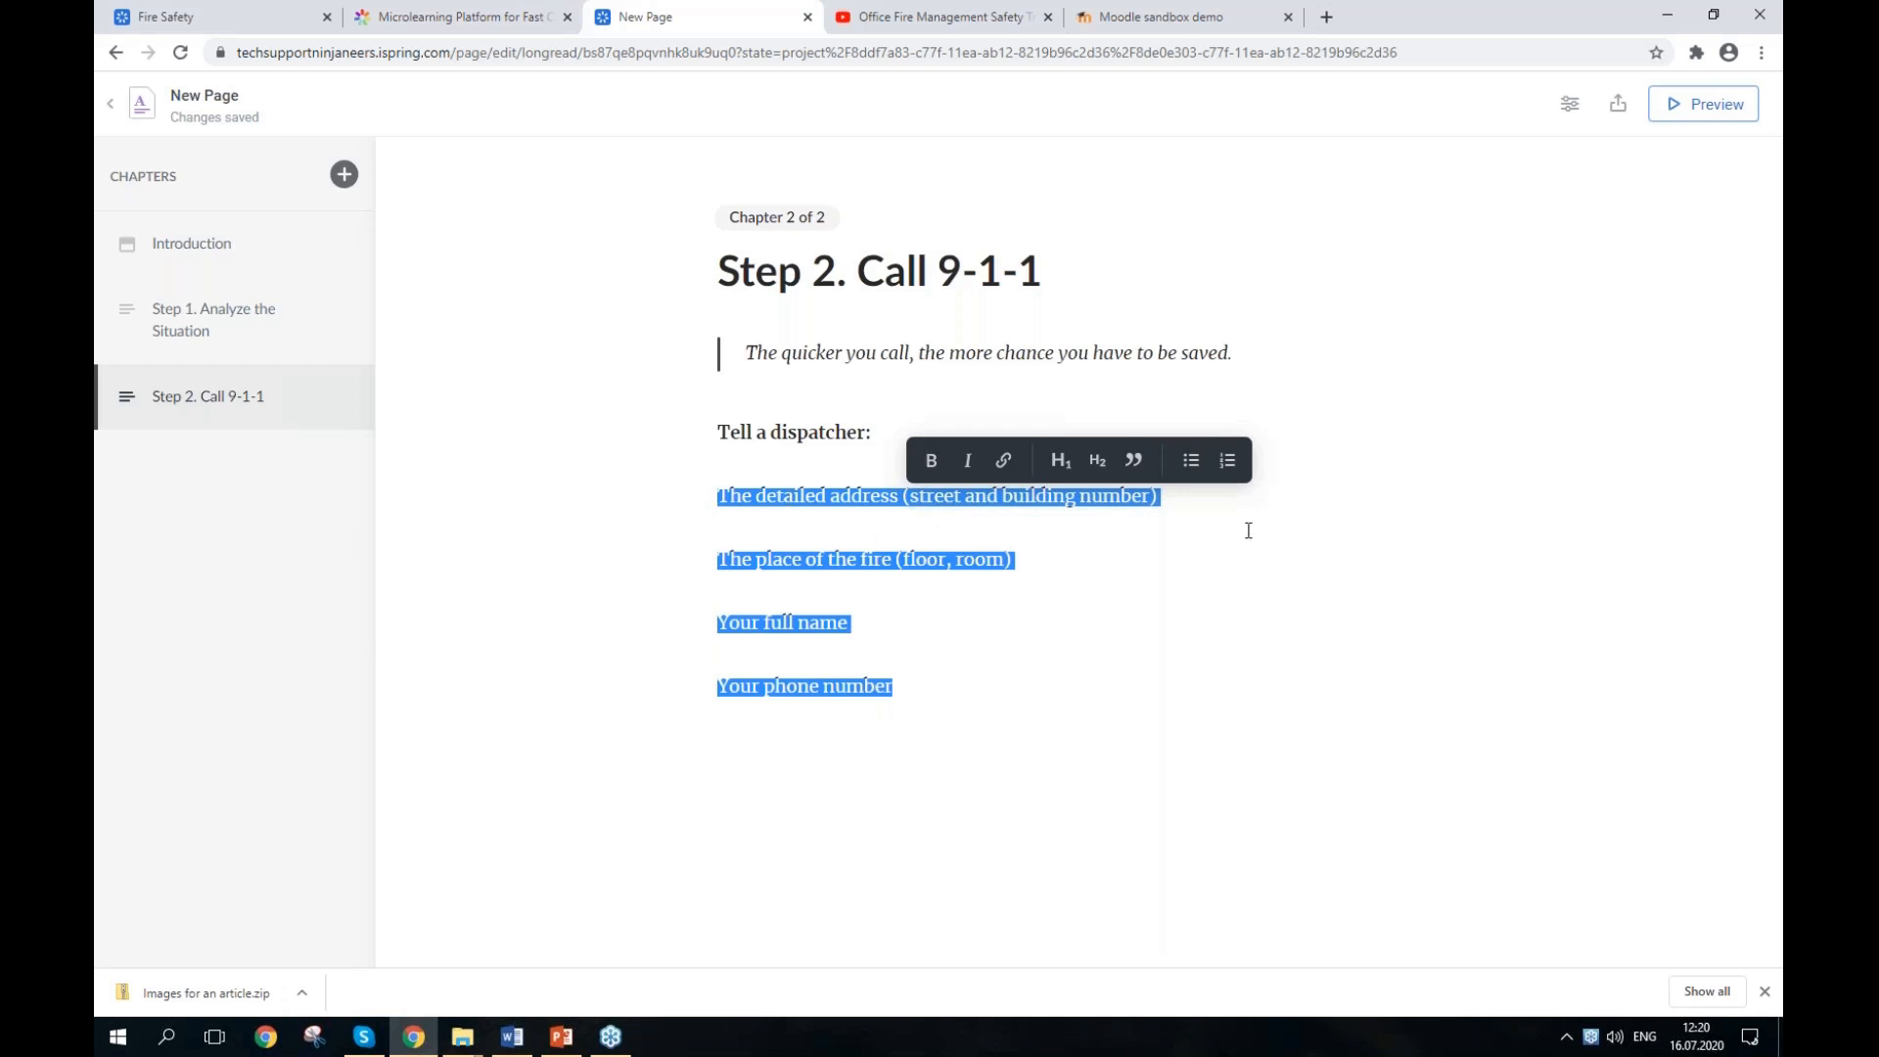
{"action": "left_click", "coordinate": [1230, 467]}
{"action": "left_click", "coordinate": [976, 696]}
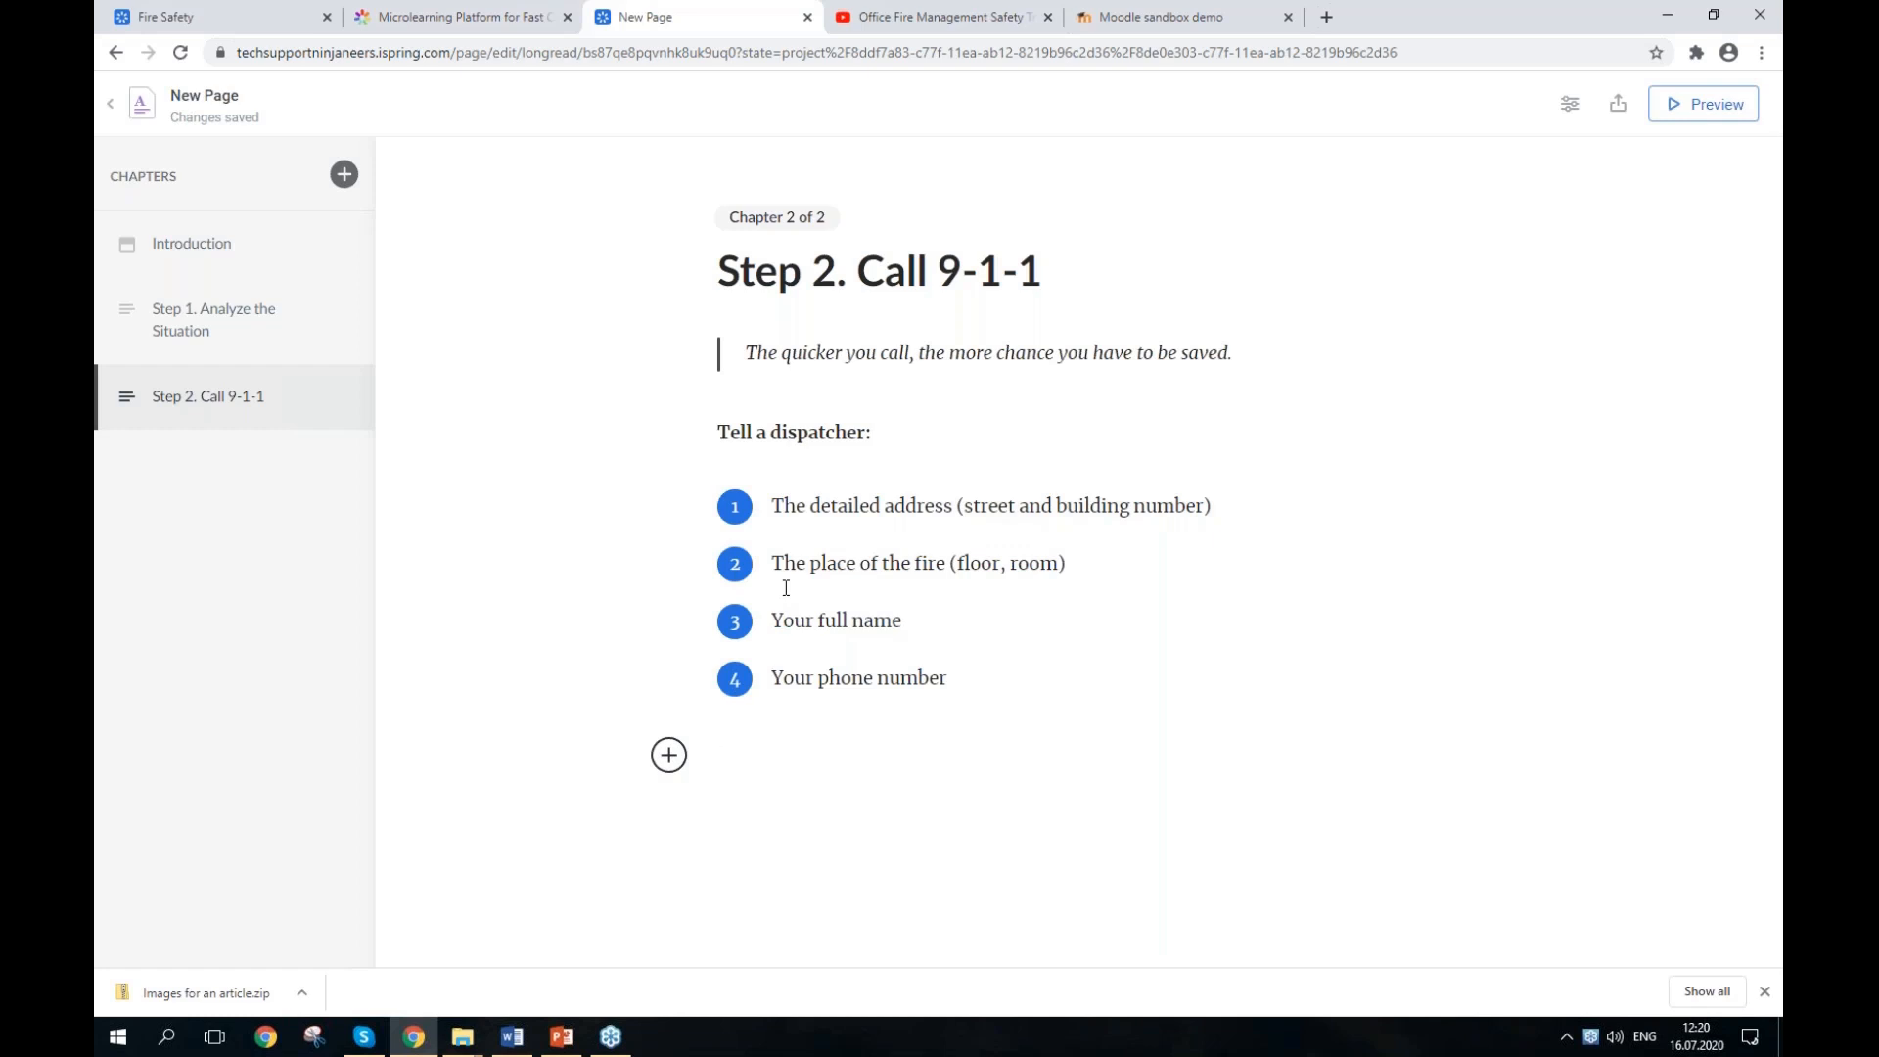
{"action": "left_click", "coordinate": [992, 676]}
Step: Add a new chapter titled "Step 3. Take Measures", taking the title from the Word document
{"action": "left_click", "coordinate": [348, 178]}
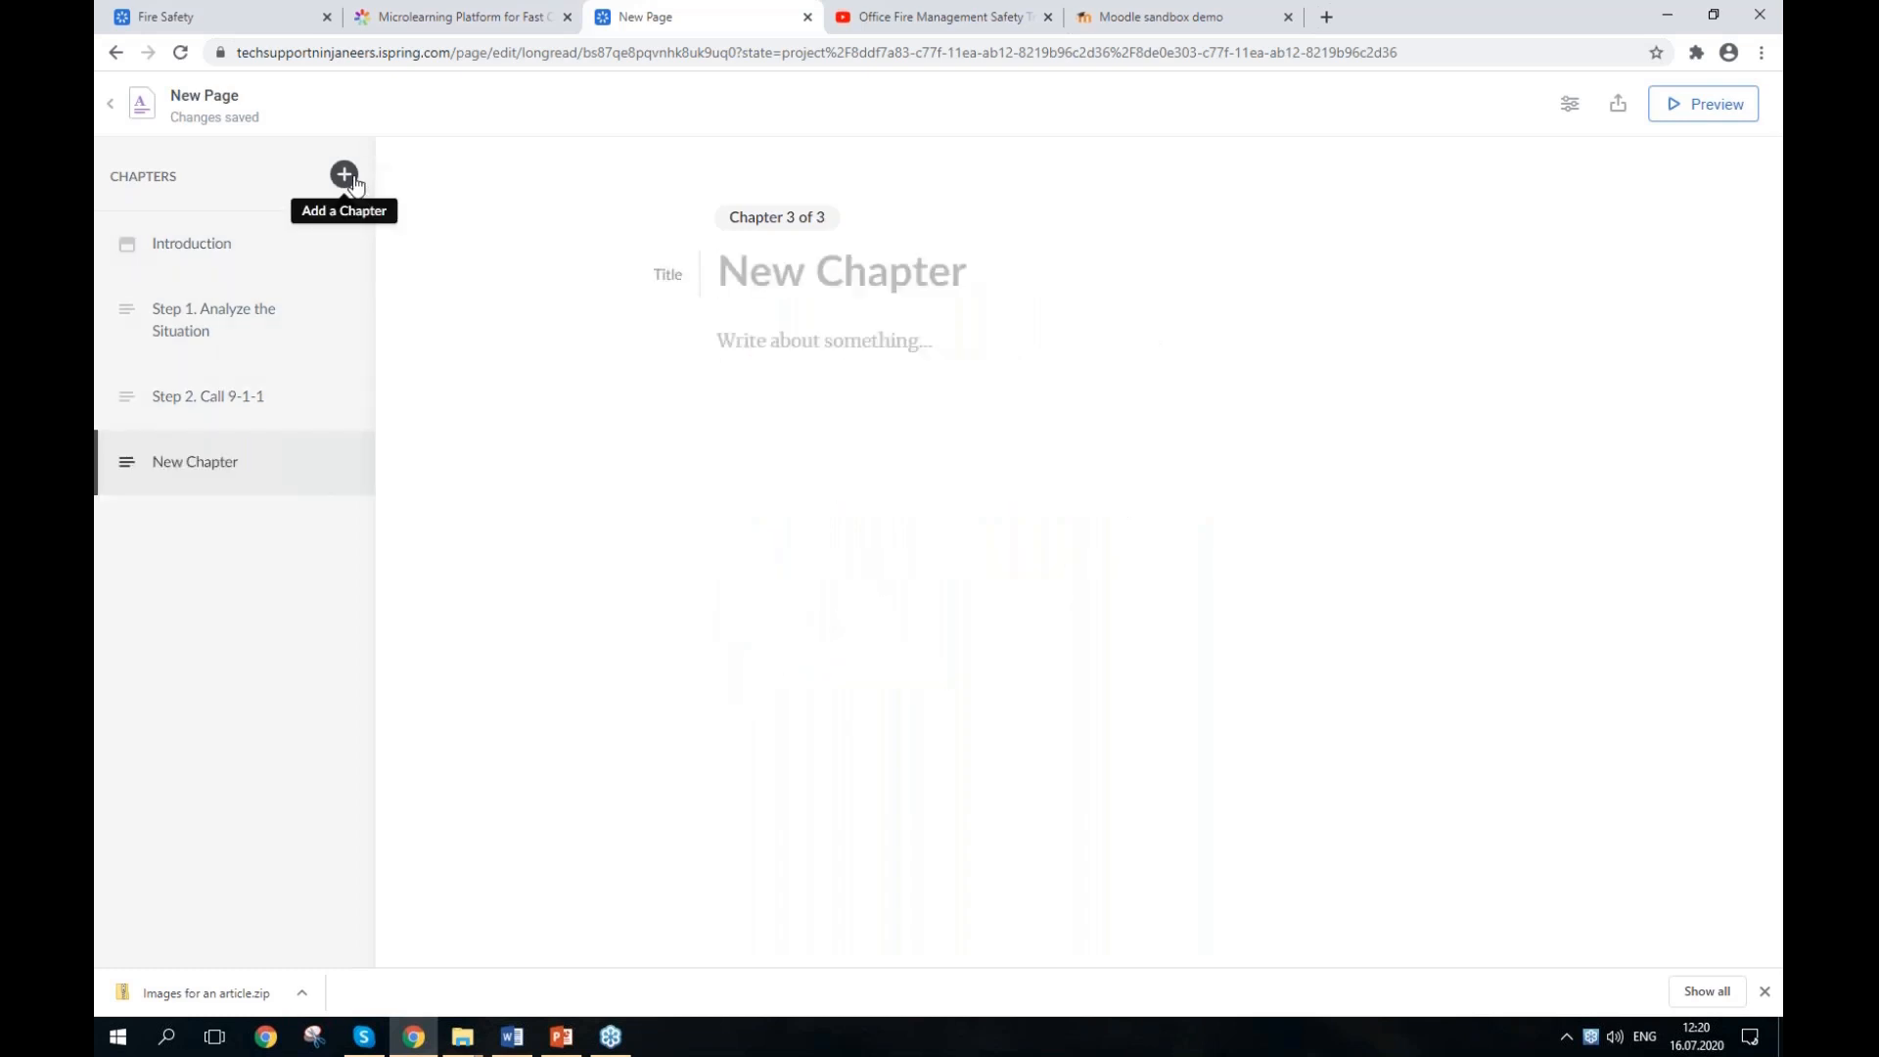
{"action": "left_click", "coordinate": [512, 1036]}
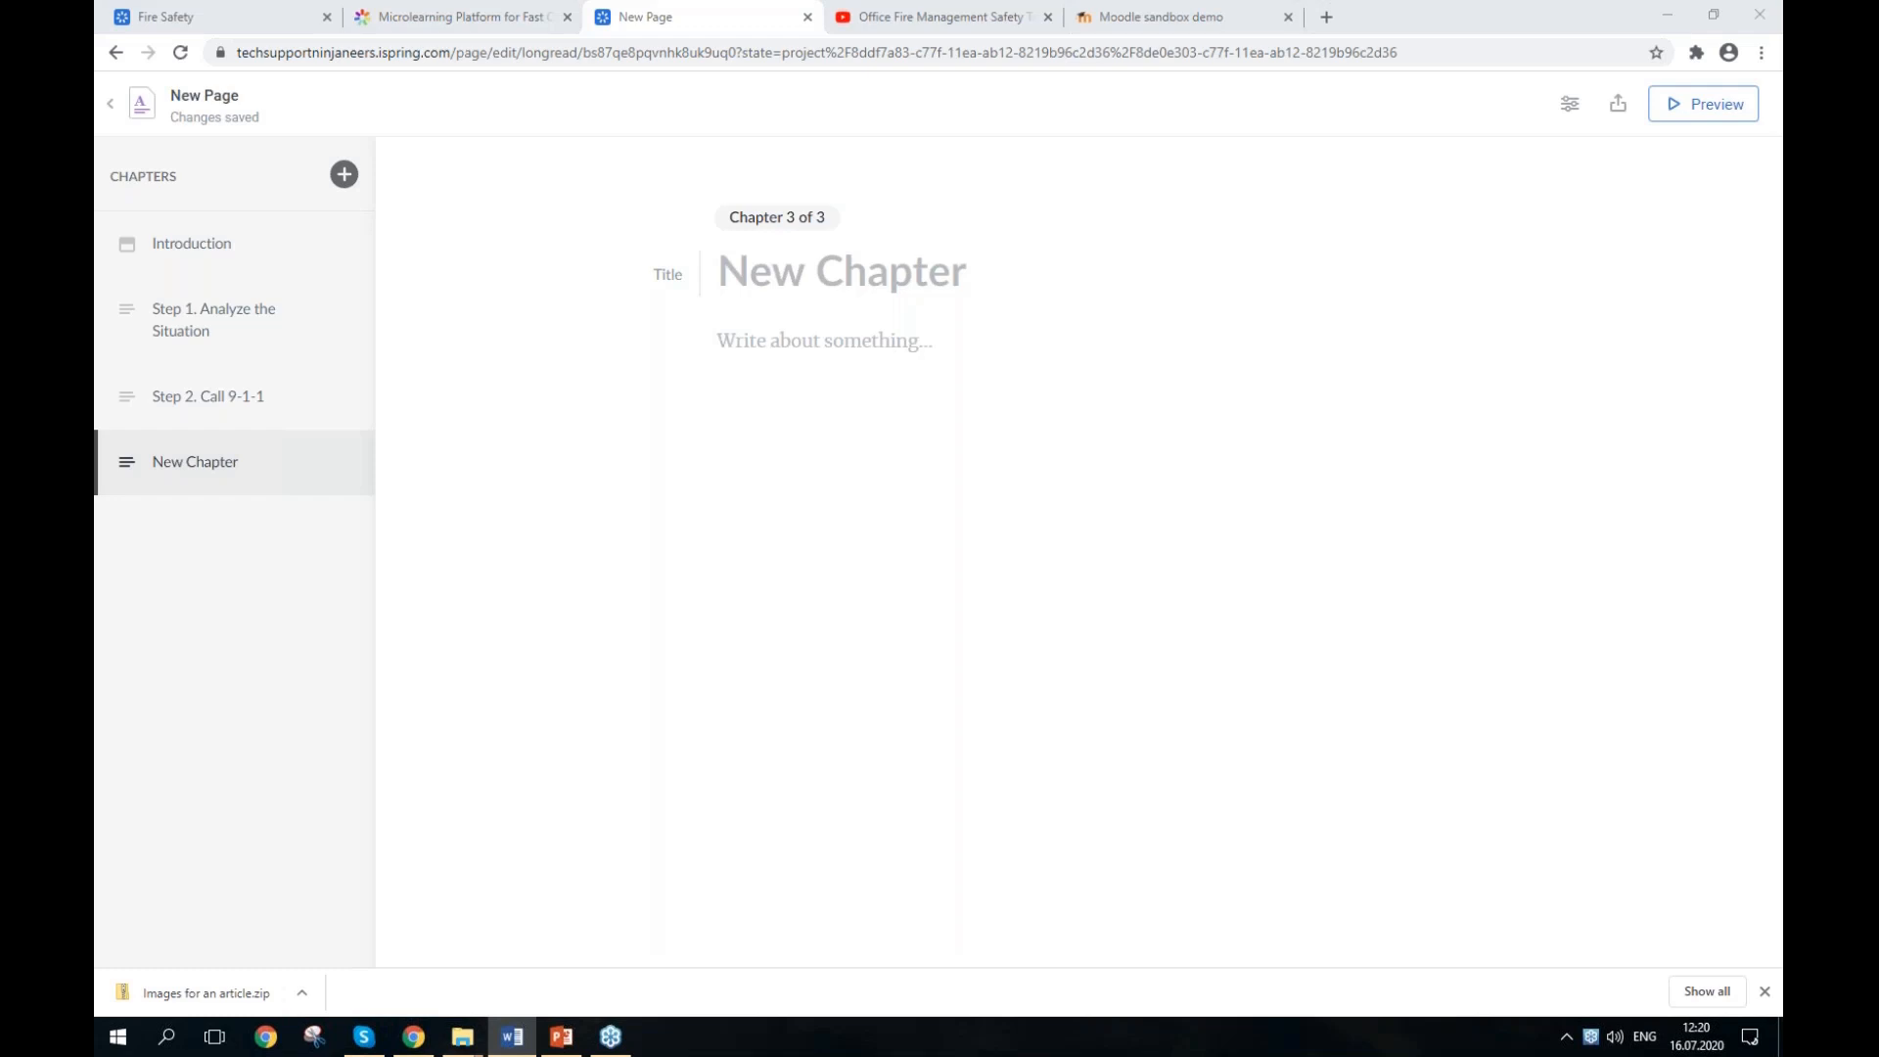
{"action": "left_click", "coordinate": [860, 271]}
{"action": "type", "text": "Step 3. Take Measures"}
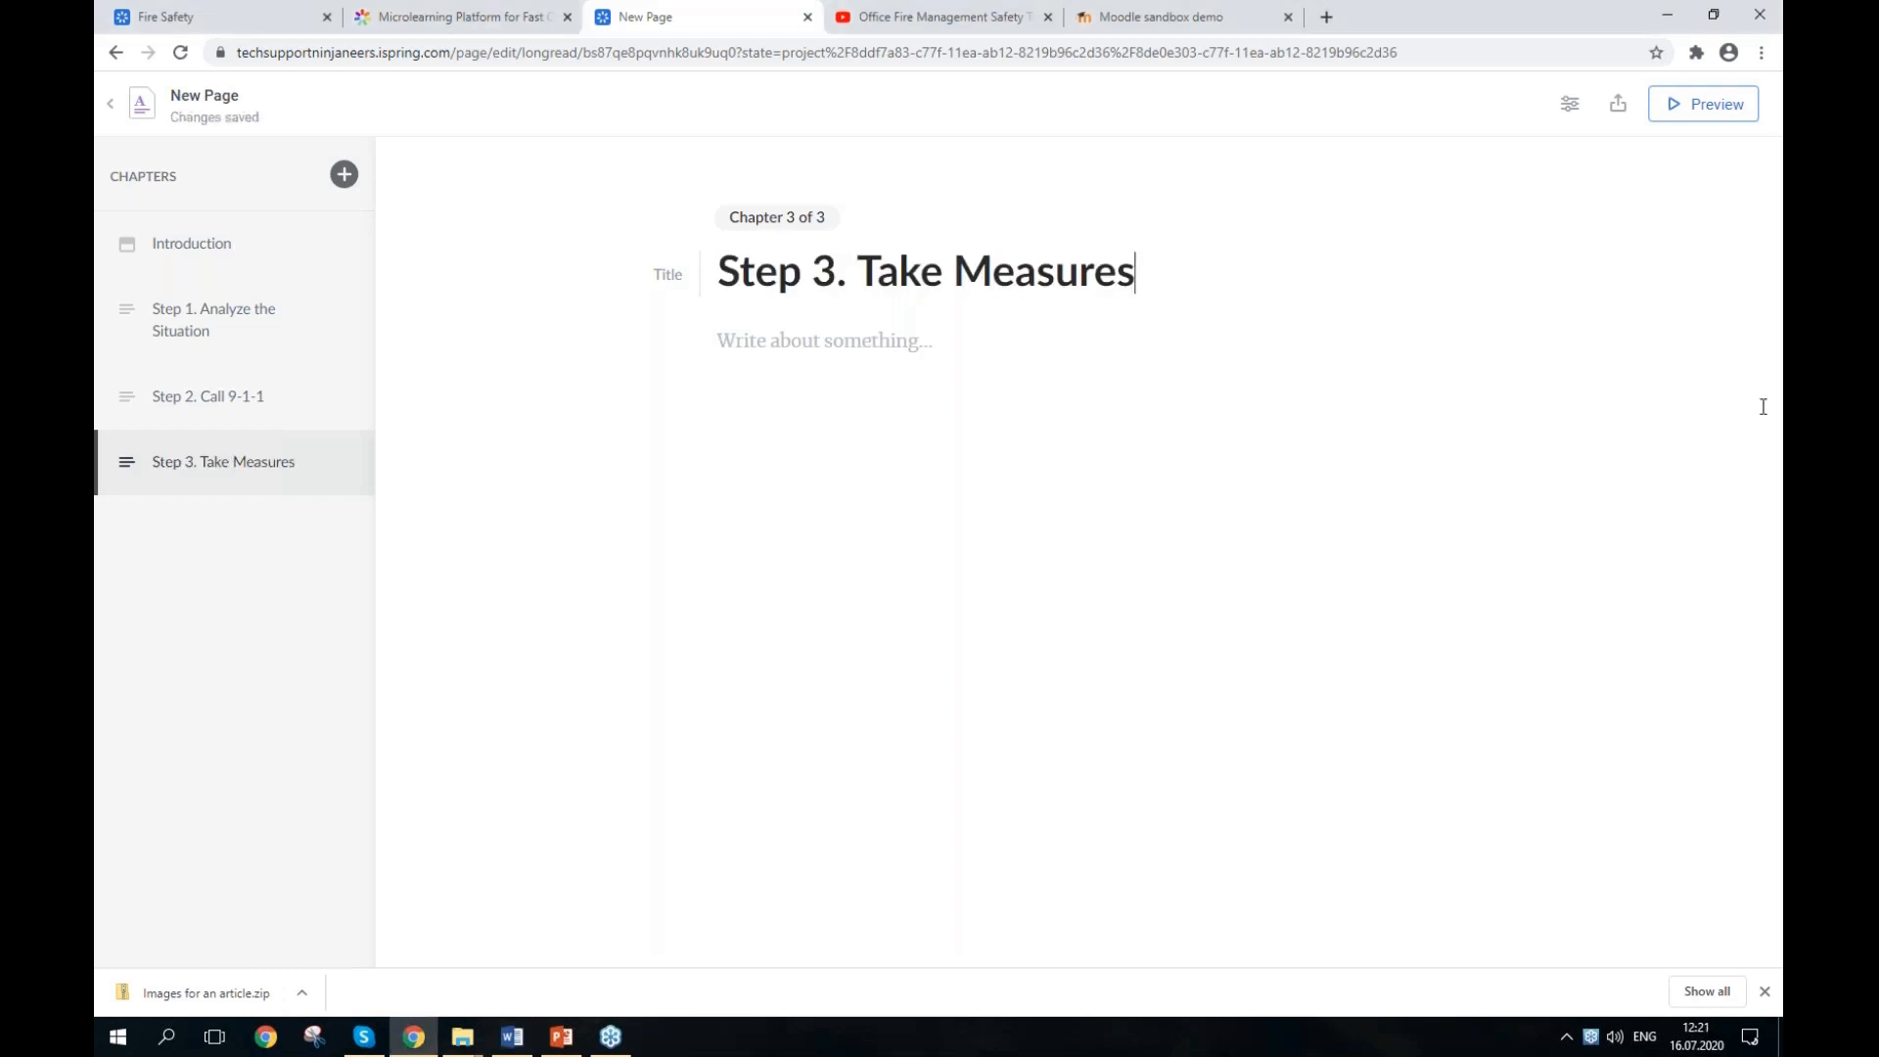
Step: Fill the Step 3 chapter body from the Word document with the paragraph on turning off the electricity and dousing the flames
{"action": "key", "text": "alt+Tab"}
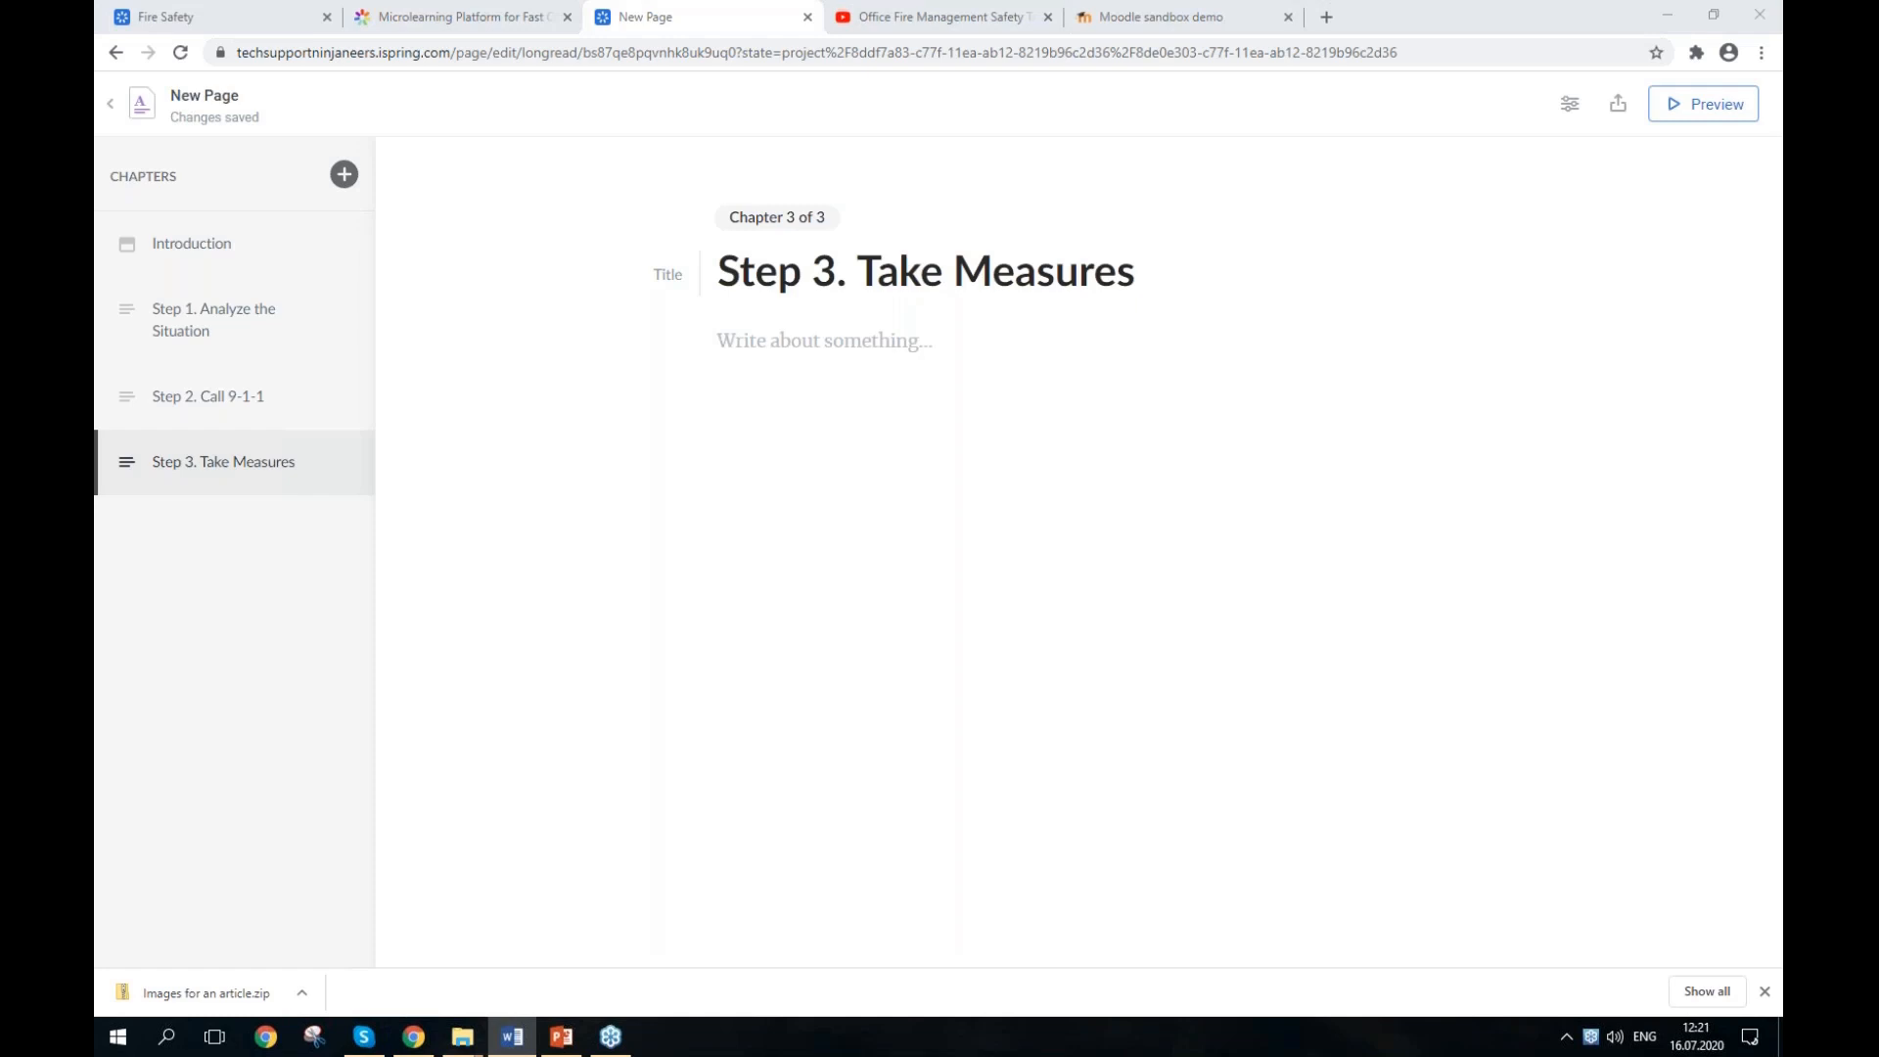
{"action": "left_click", "coordinate": [848, 373]}
{"action": "type", "text": "Turn off the electricity in the building if you can. If the fire has just started and hasn’t spread to the furniture and walls, try to douse the flames on your own."}
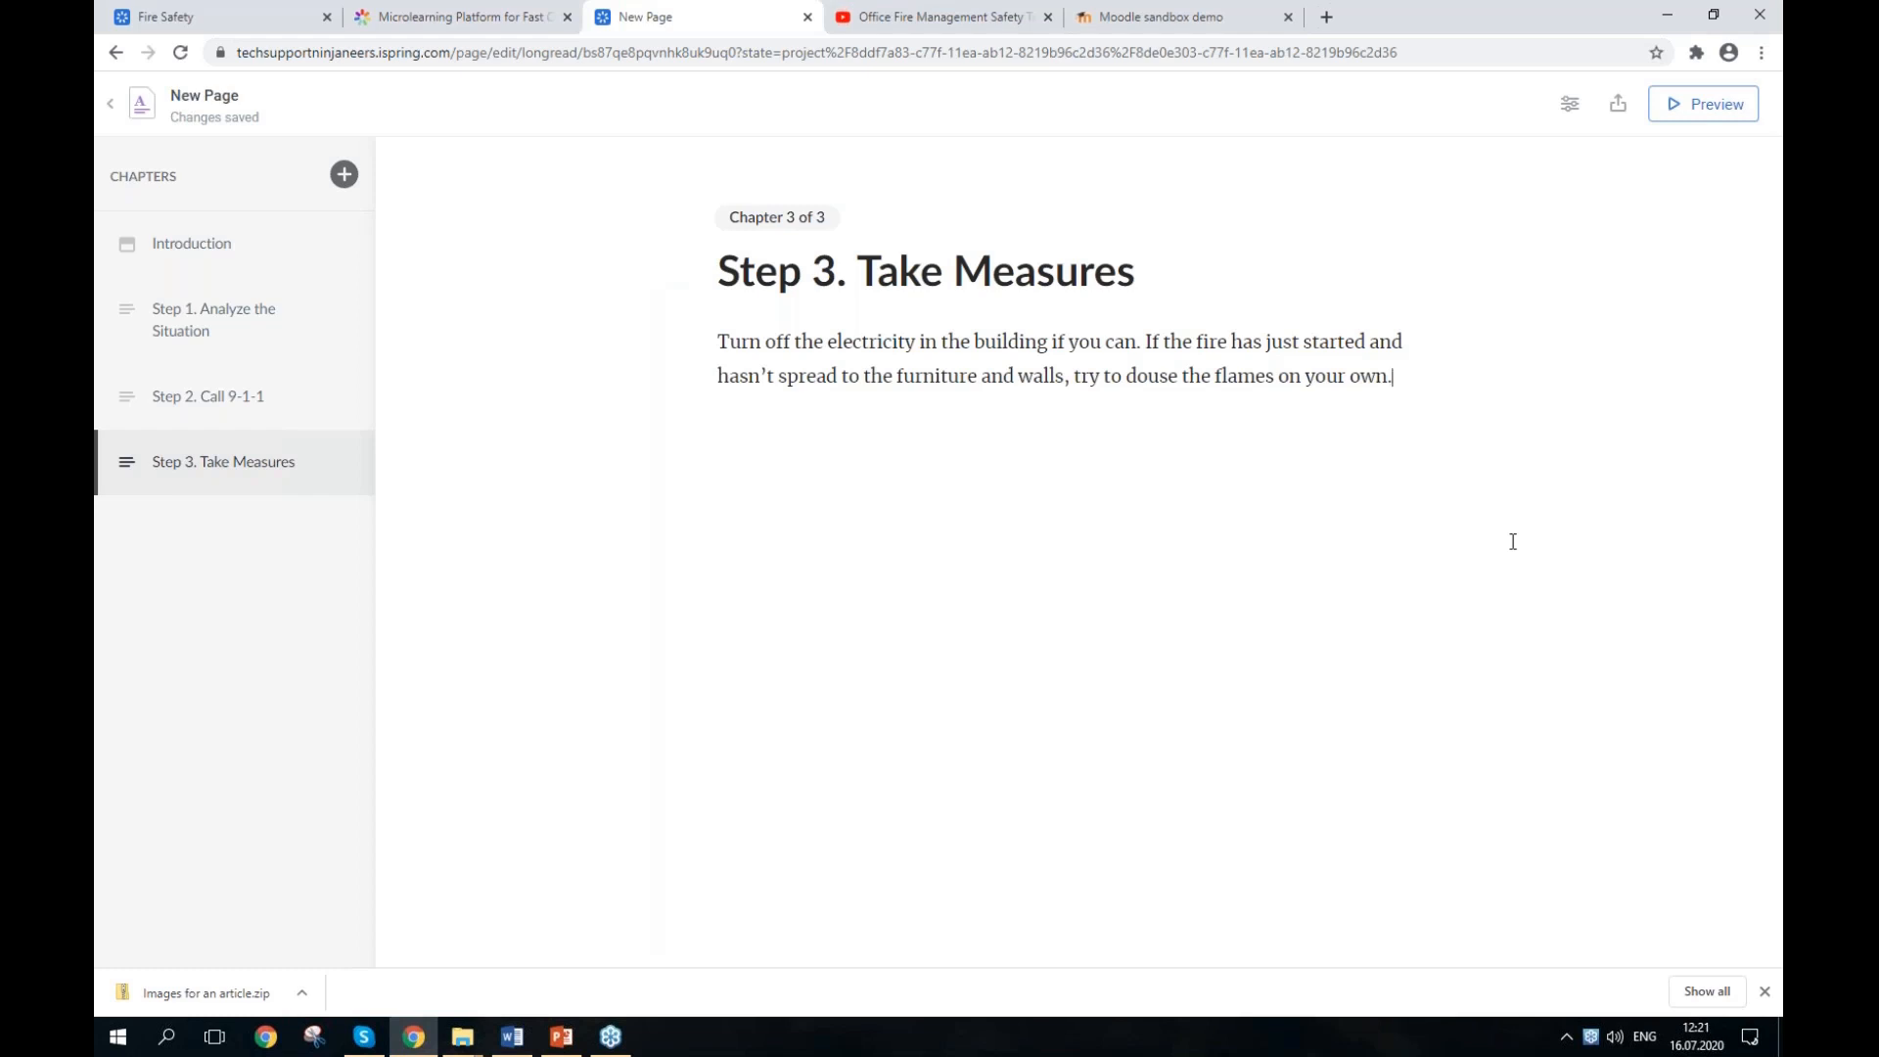
Step: Insert the image electricity.jpg below the paragraph in the Step 3 chapter
{"action": "key", "text": "Return"}
{"action": "left_click", "coordinate": [668, 440]}
{"action": "left_click", "coordinate": [826, 460]}
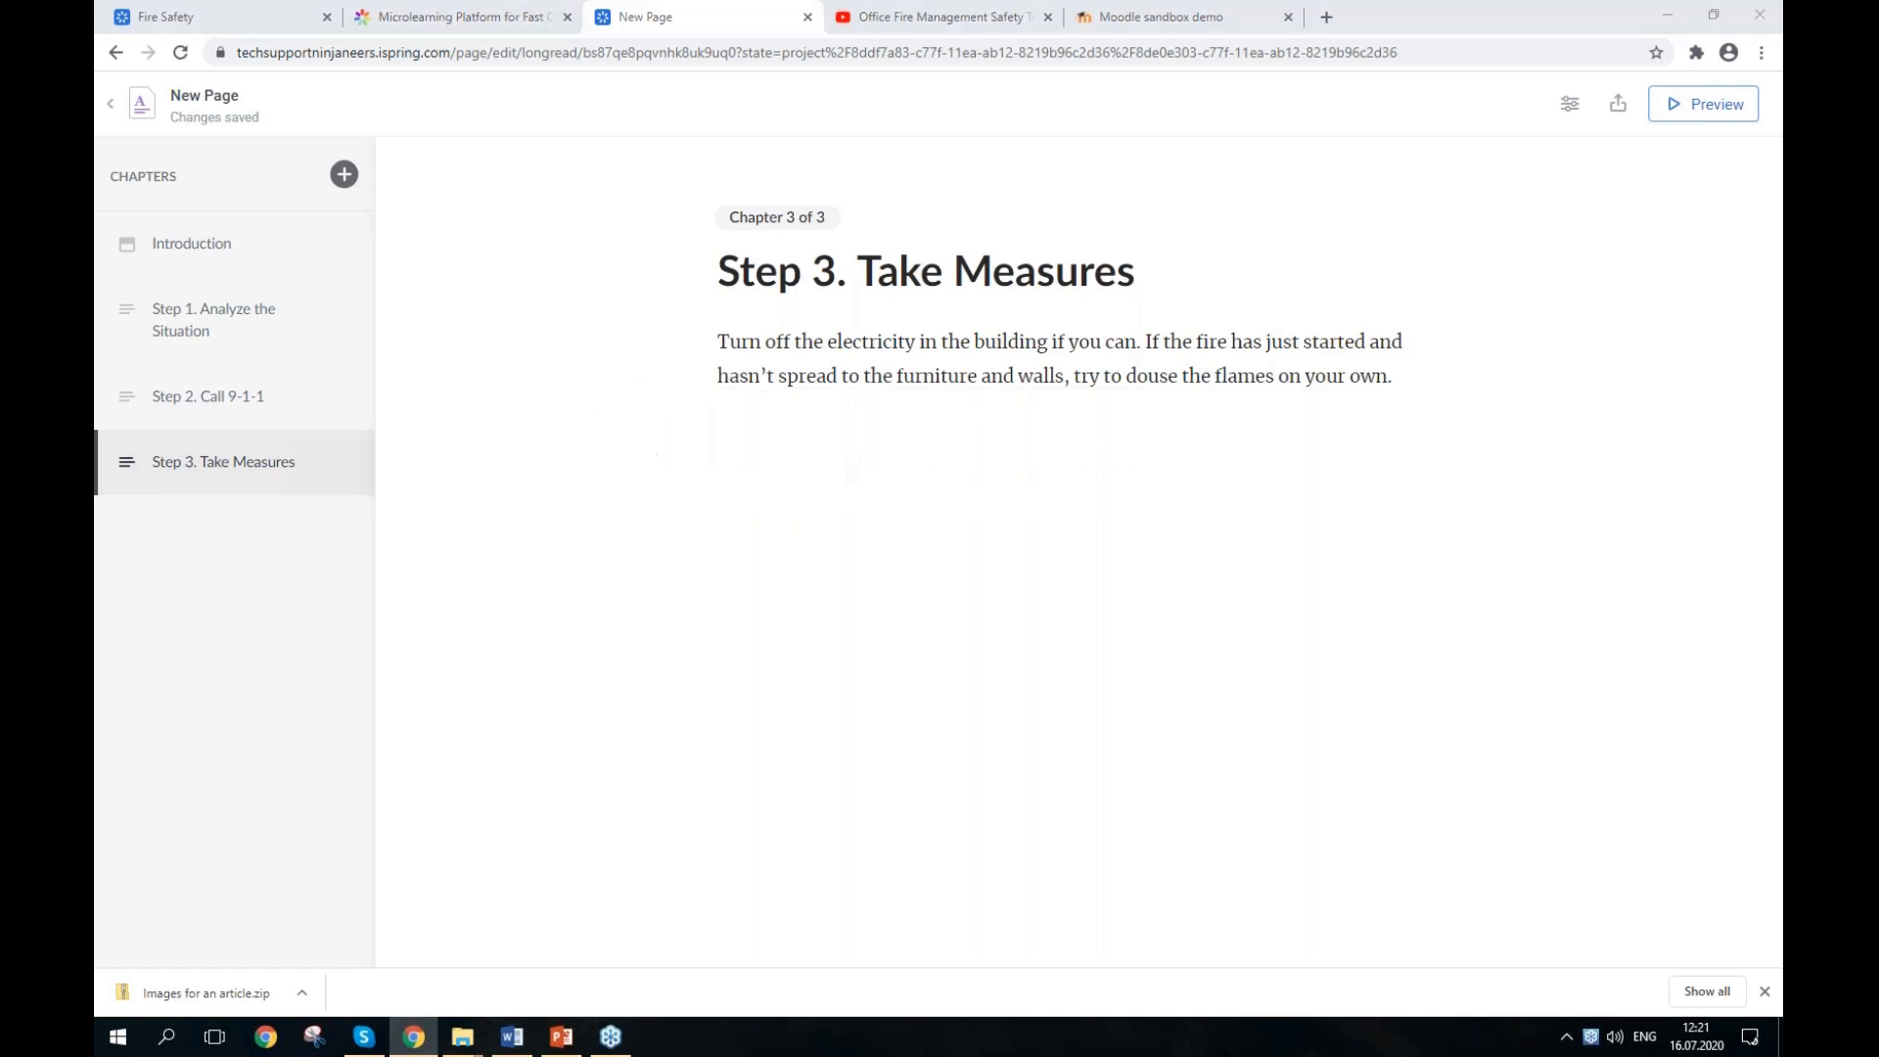
{"action": "left_click", "coordinate": [476, 200]}
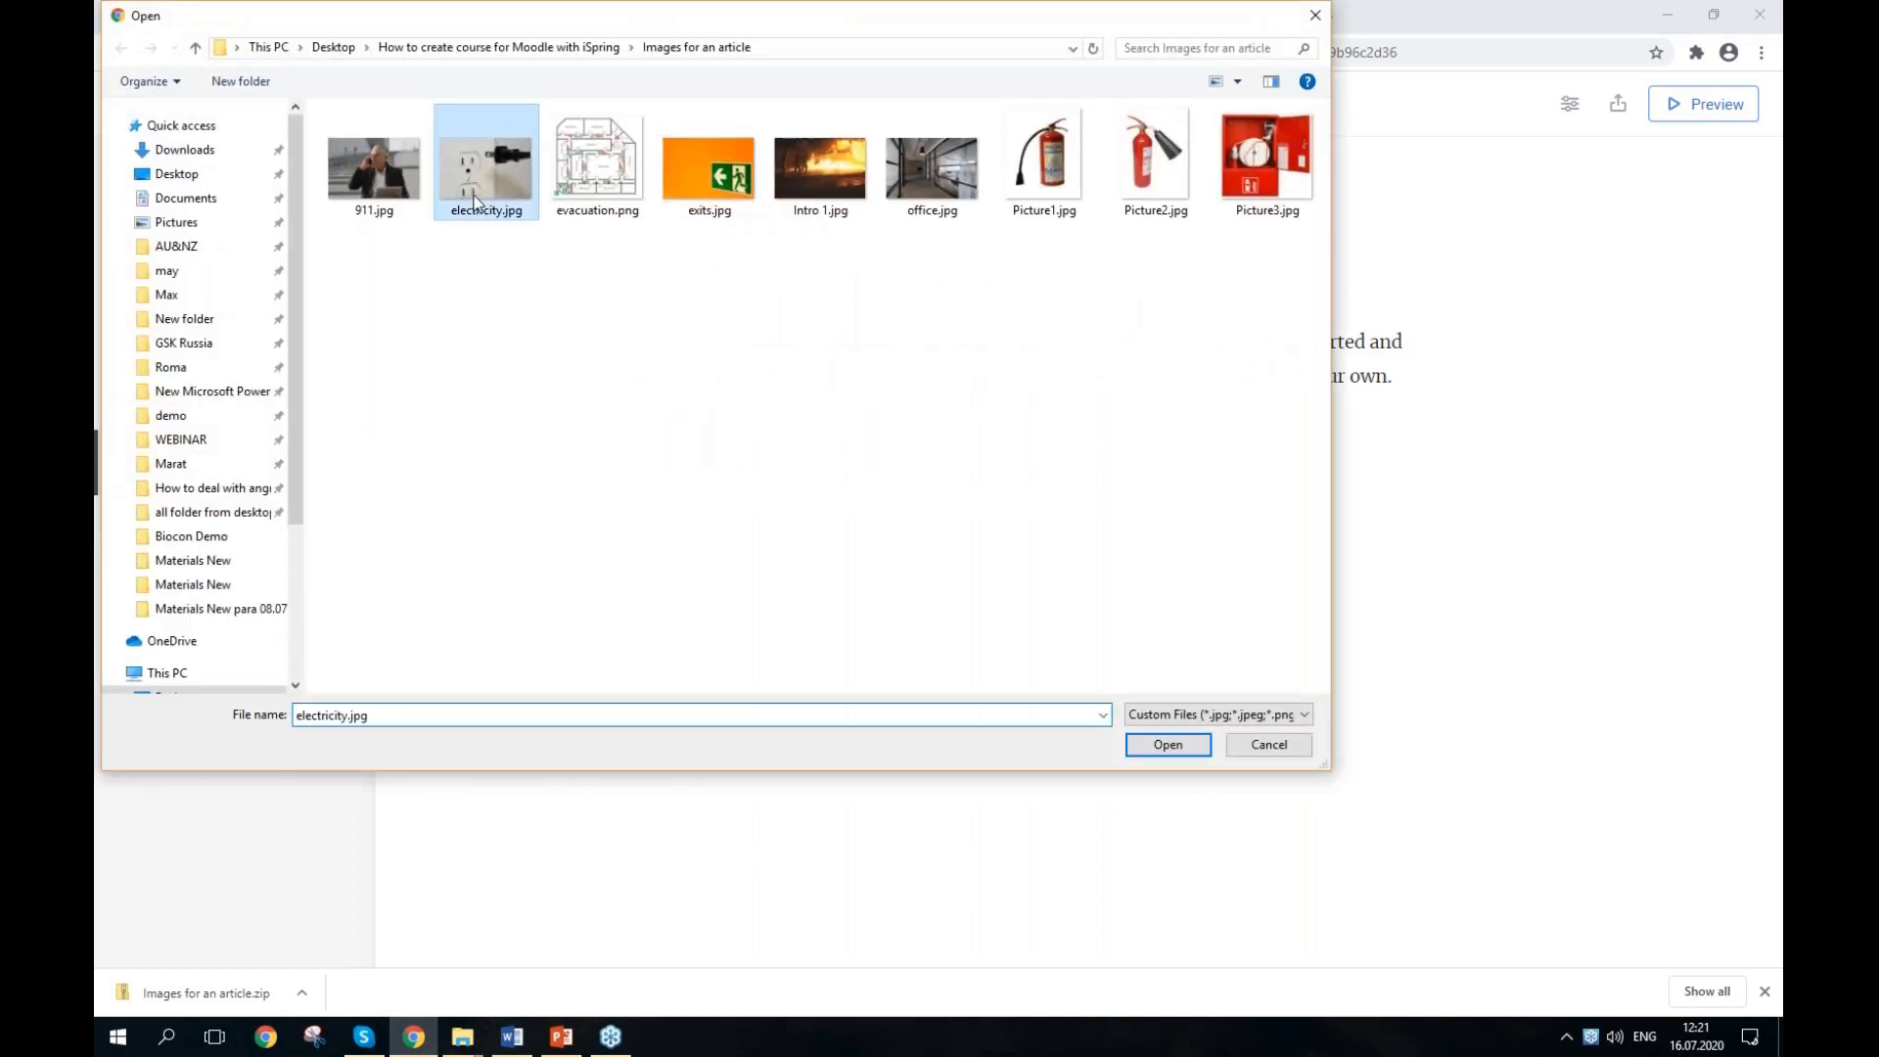
{"action": "double_click", "coordinate": [476, 200]}
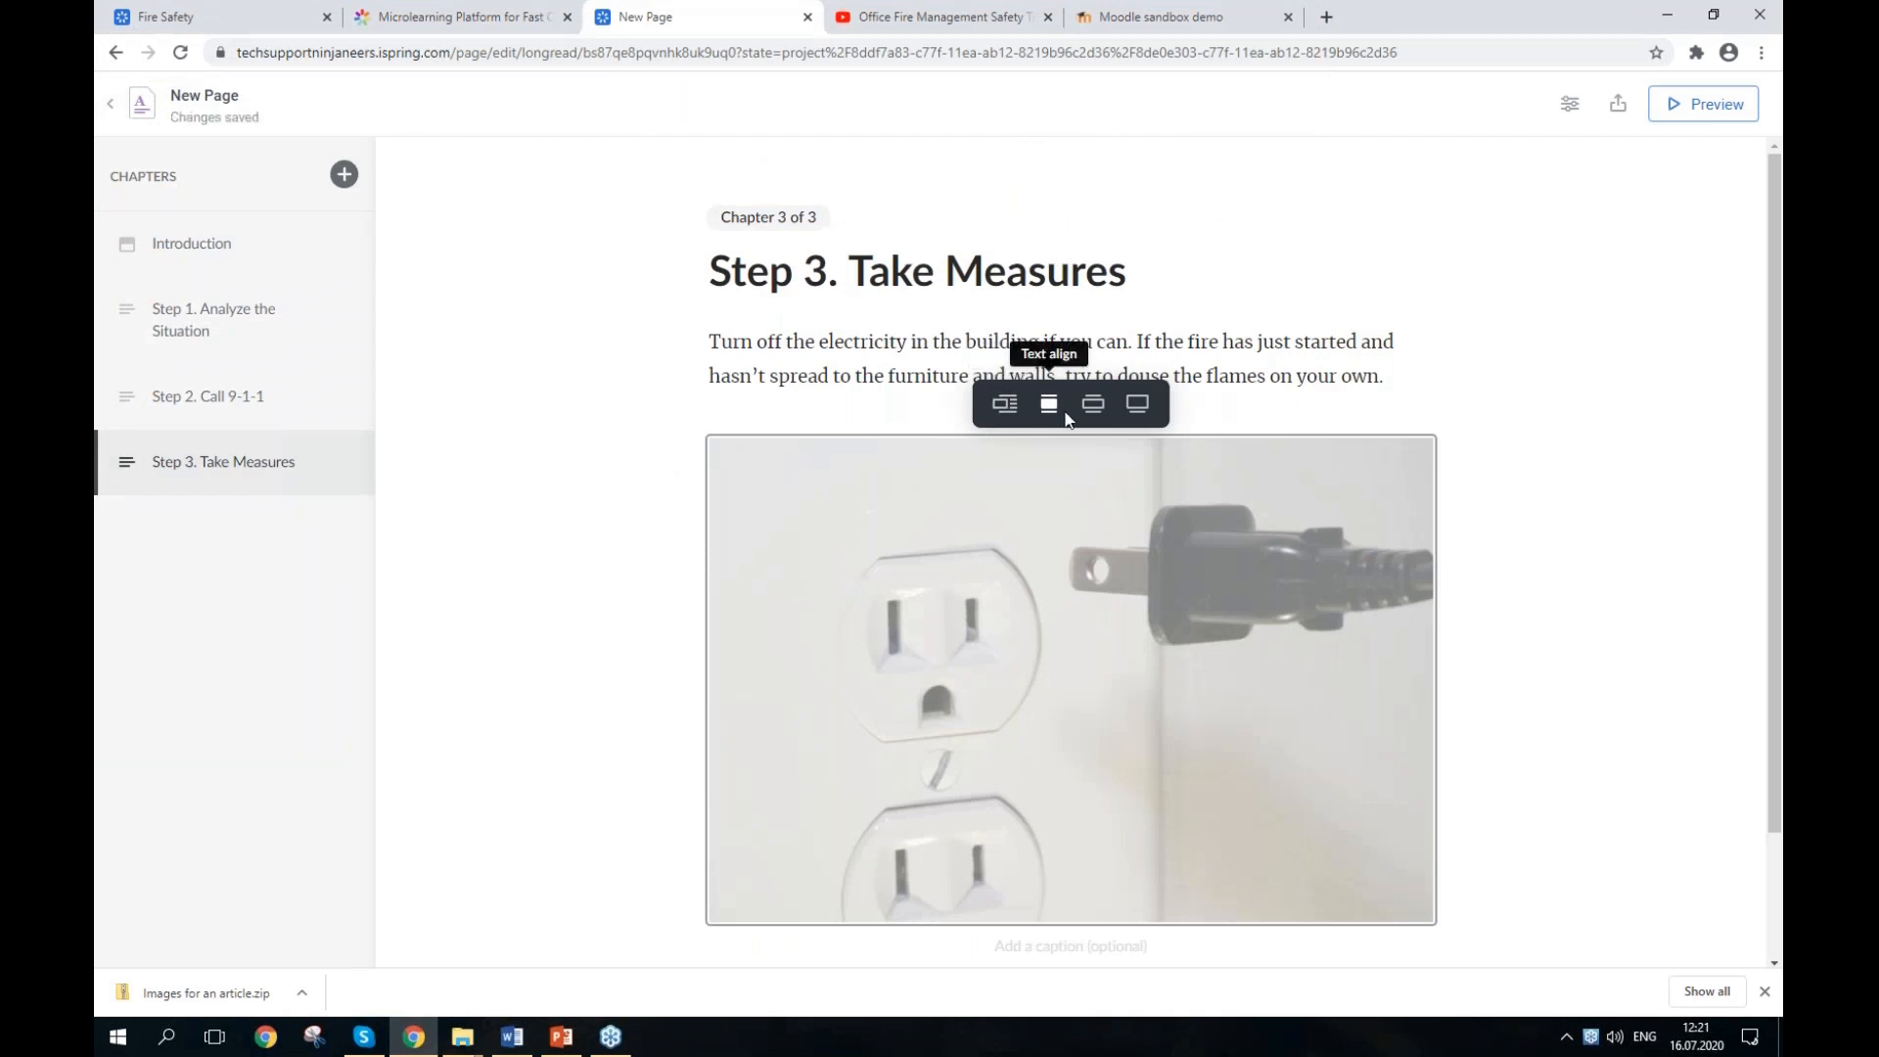
Step: Try the wider and full-width layouts on the electricity image and return it to Text align
{"action": "left_click", "coordinate": [1094, 411]}
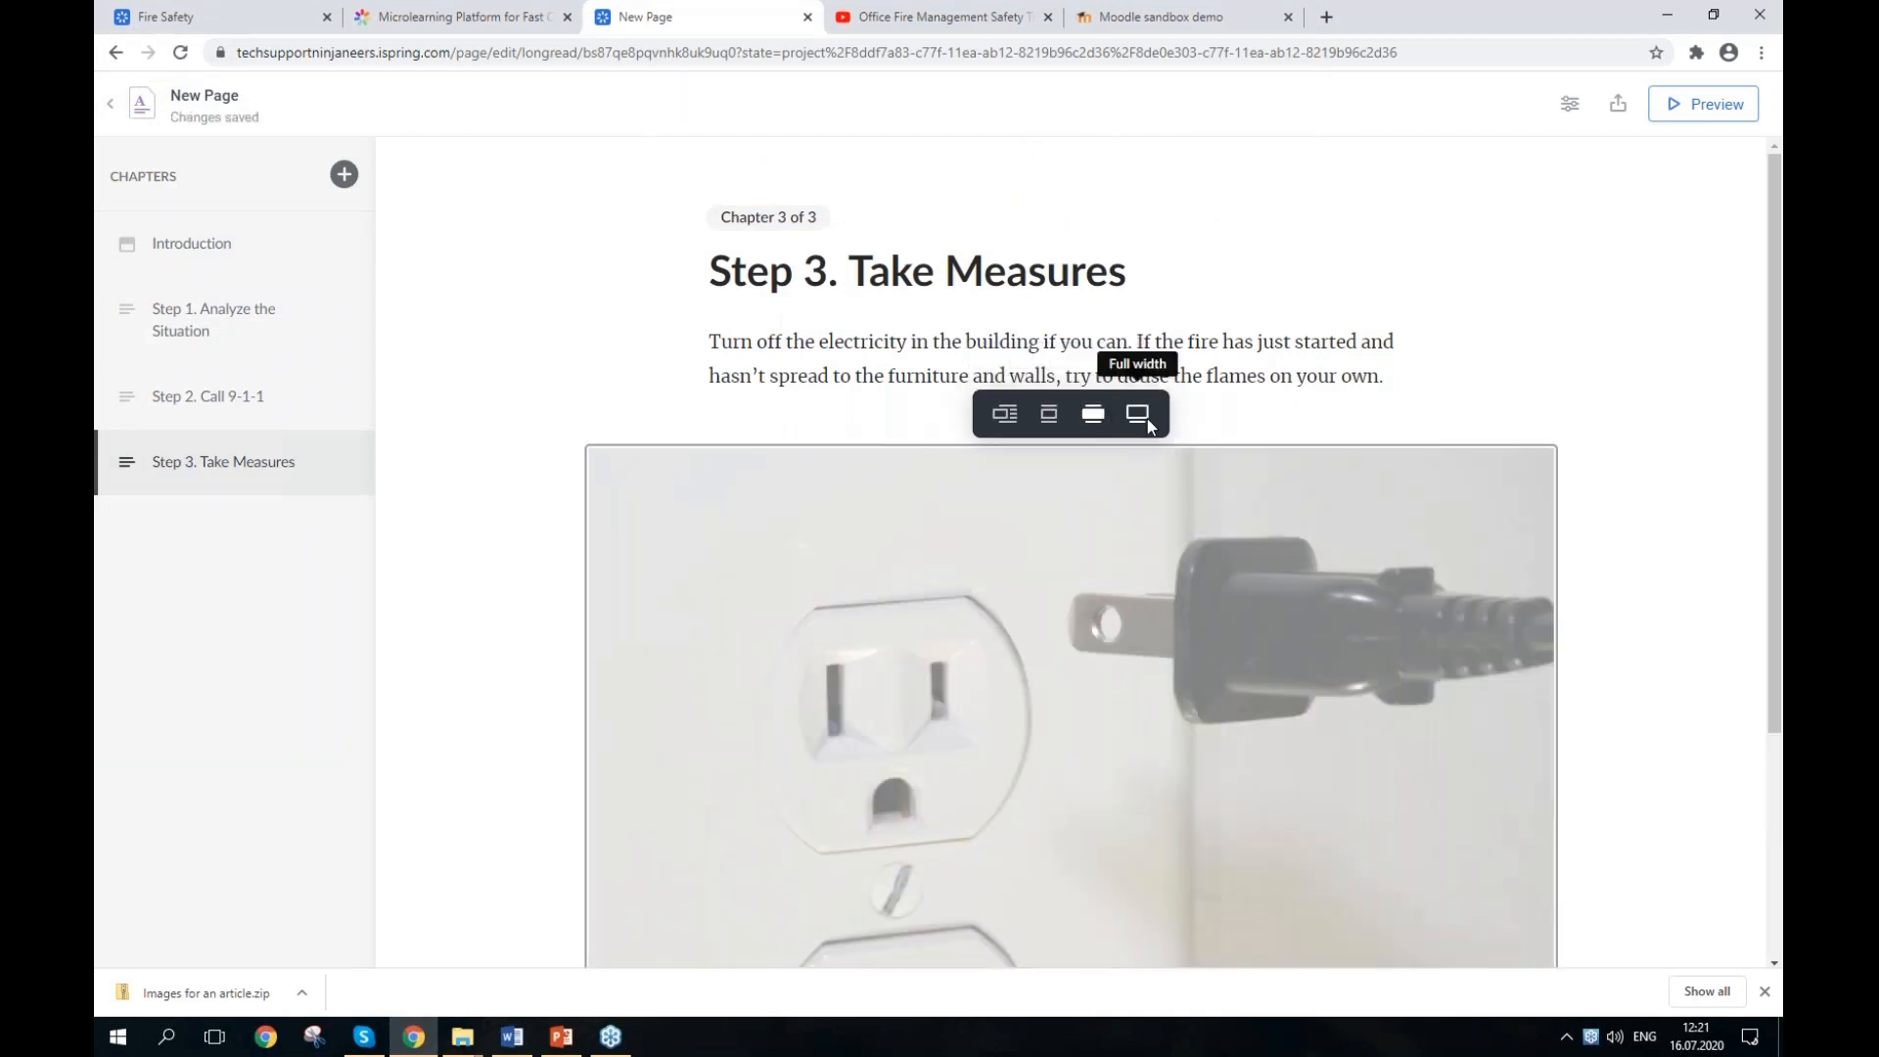
{"action": "left_click", "coordinate": [1139, 415]}
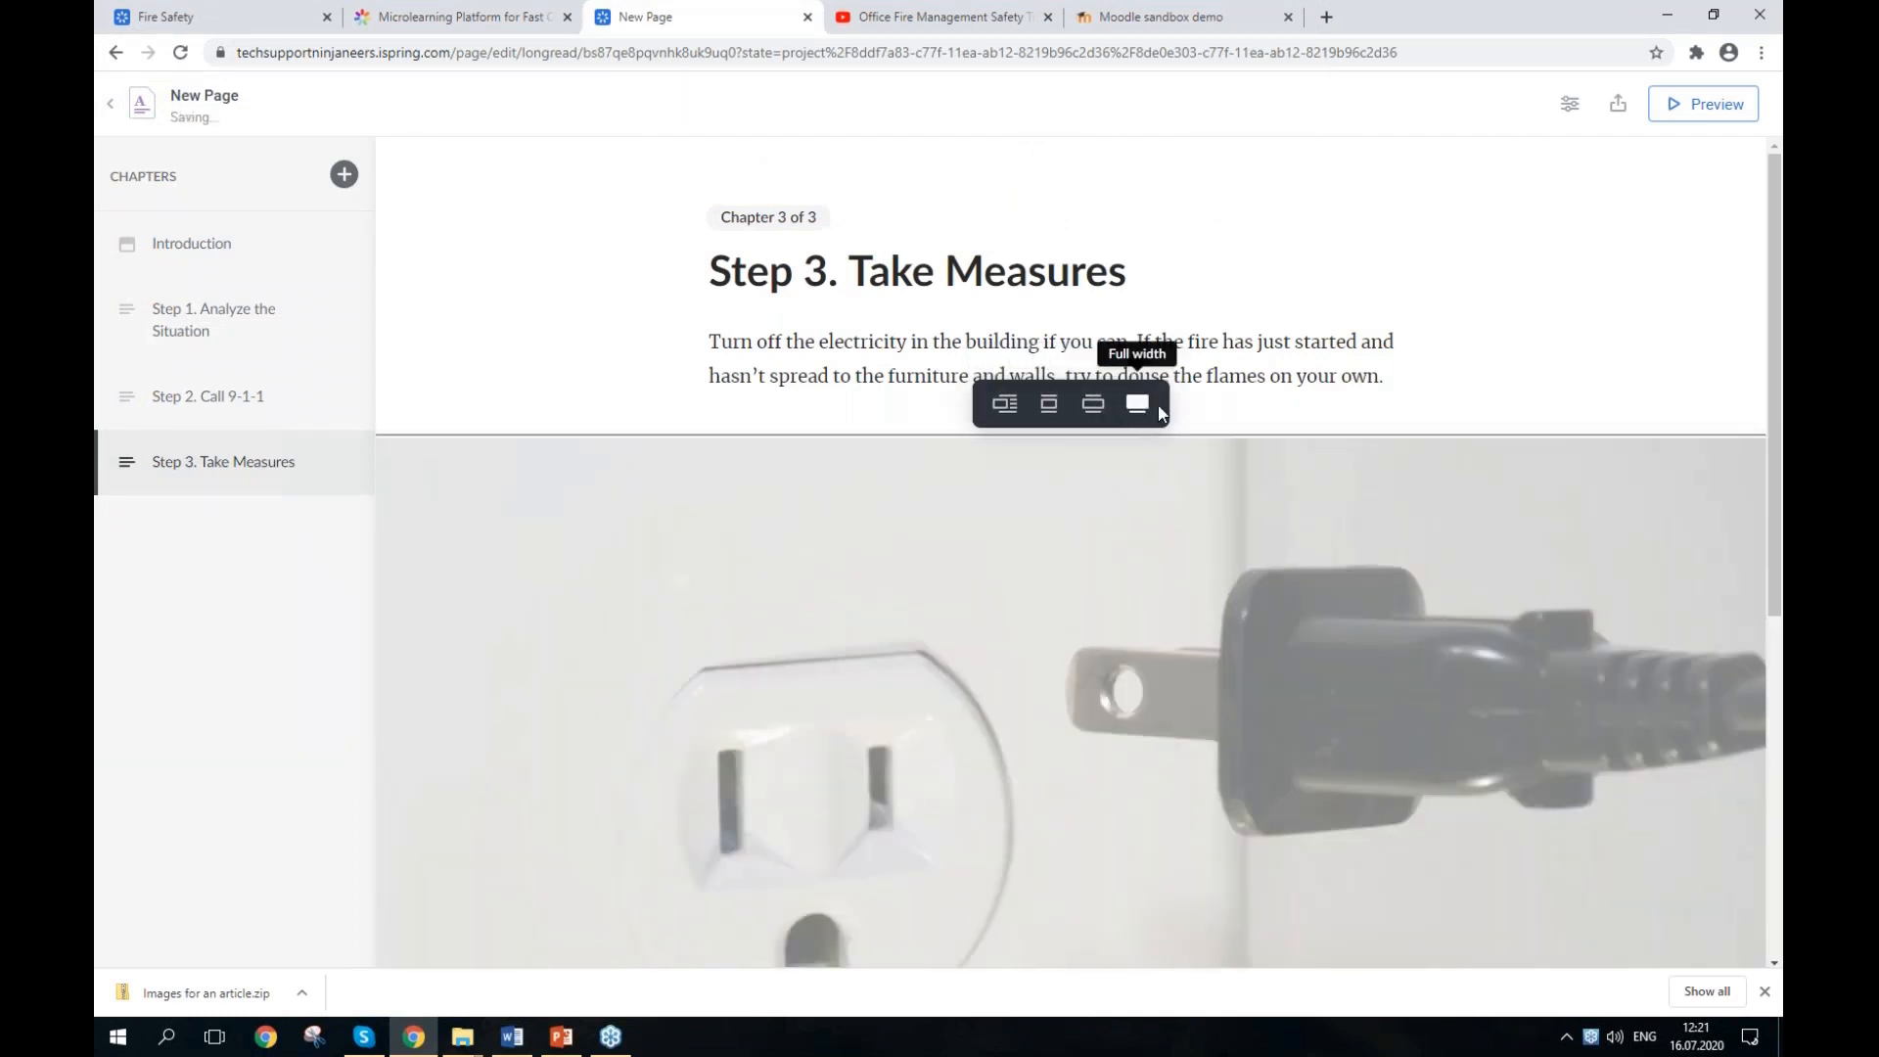
{"action": "left_click", "coordinate": [1054, 403]}
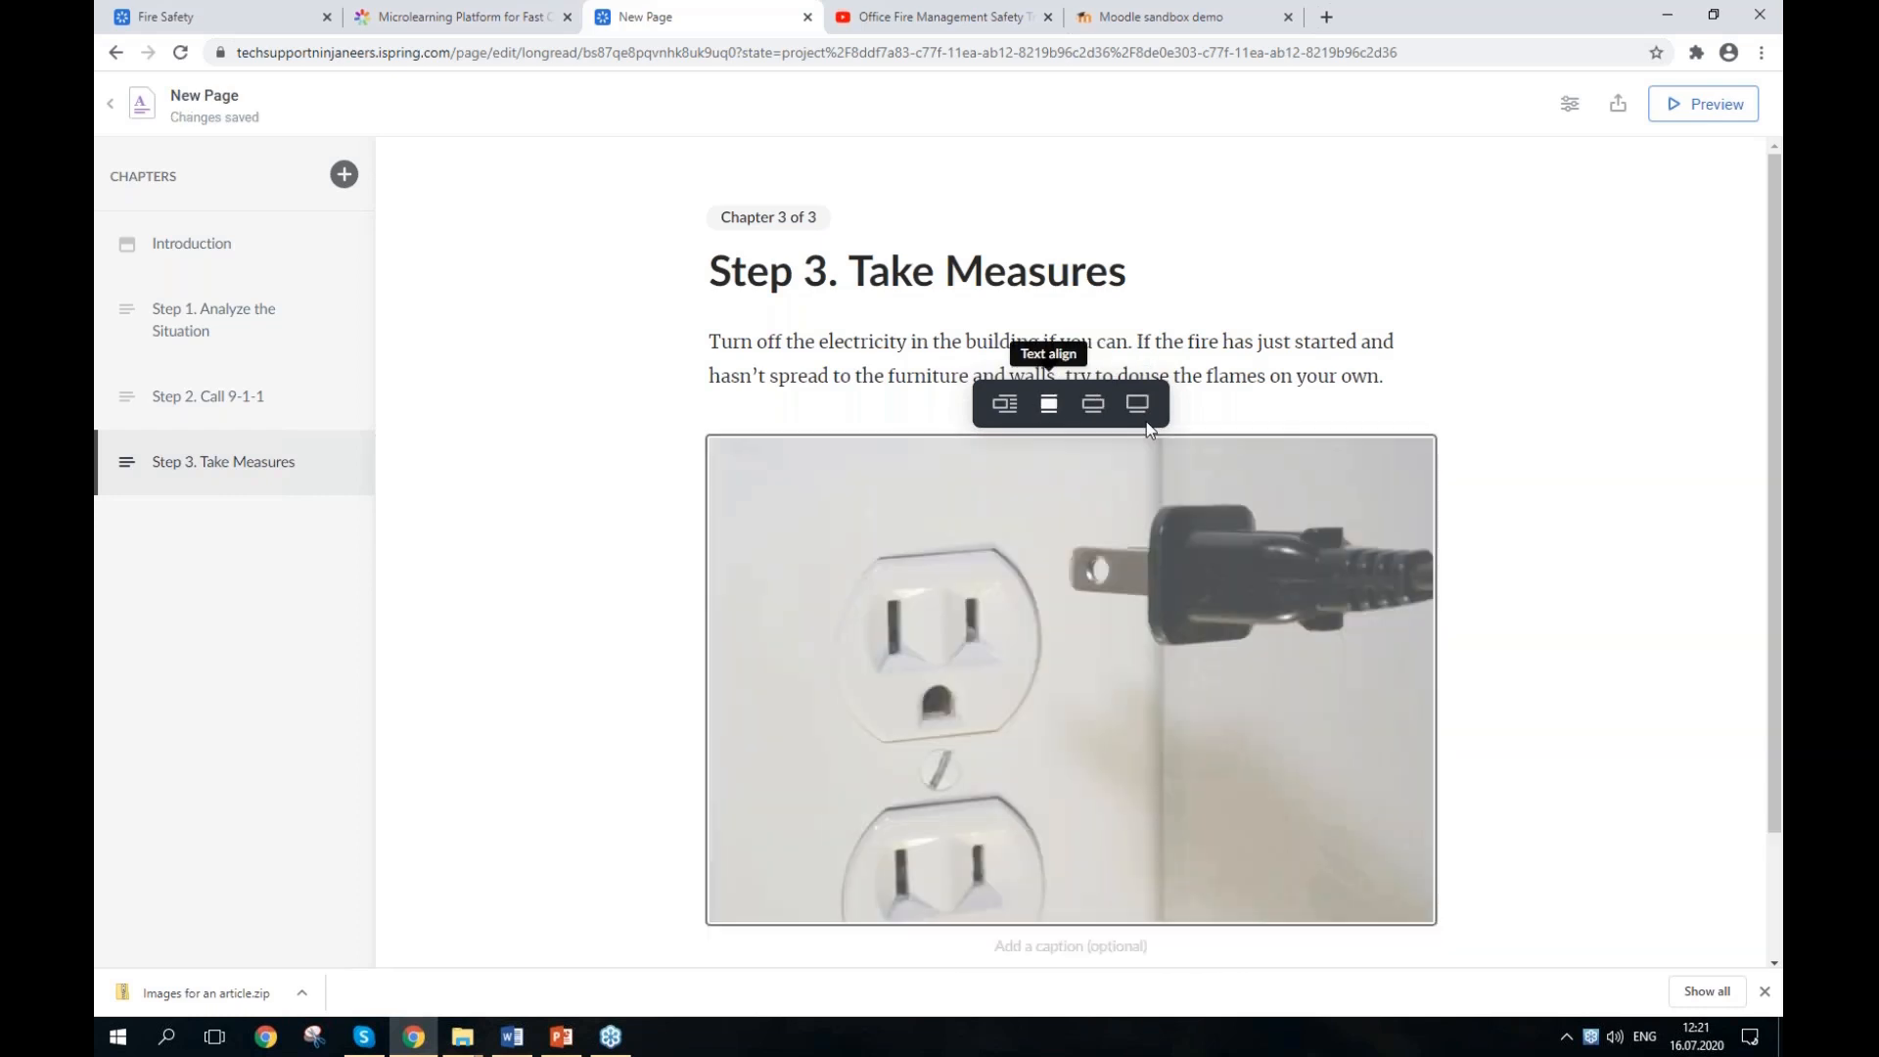
{"action": "scroll", "coordinate": [1498, 447], "scroll_direction": "down", "scroll_amount": 2}
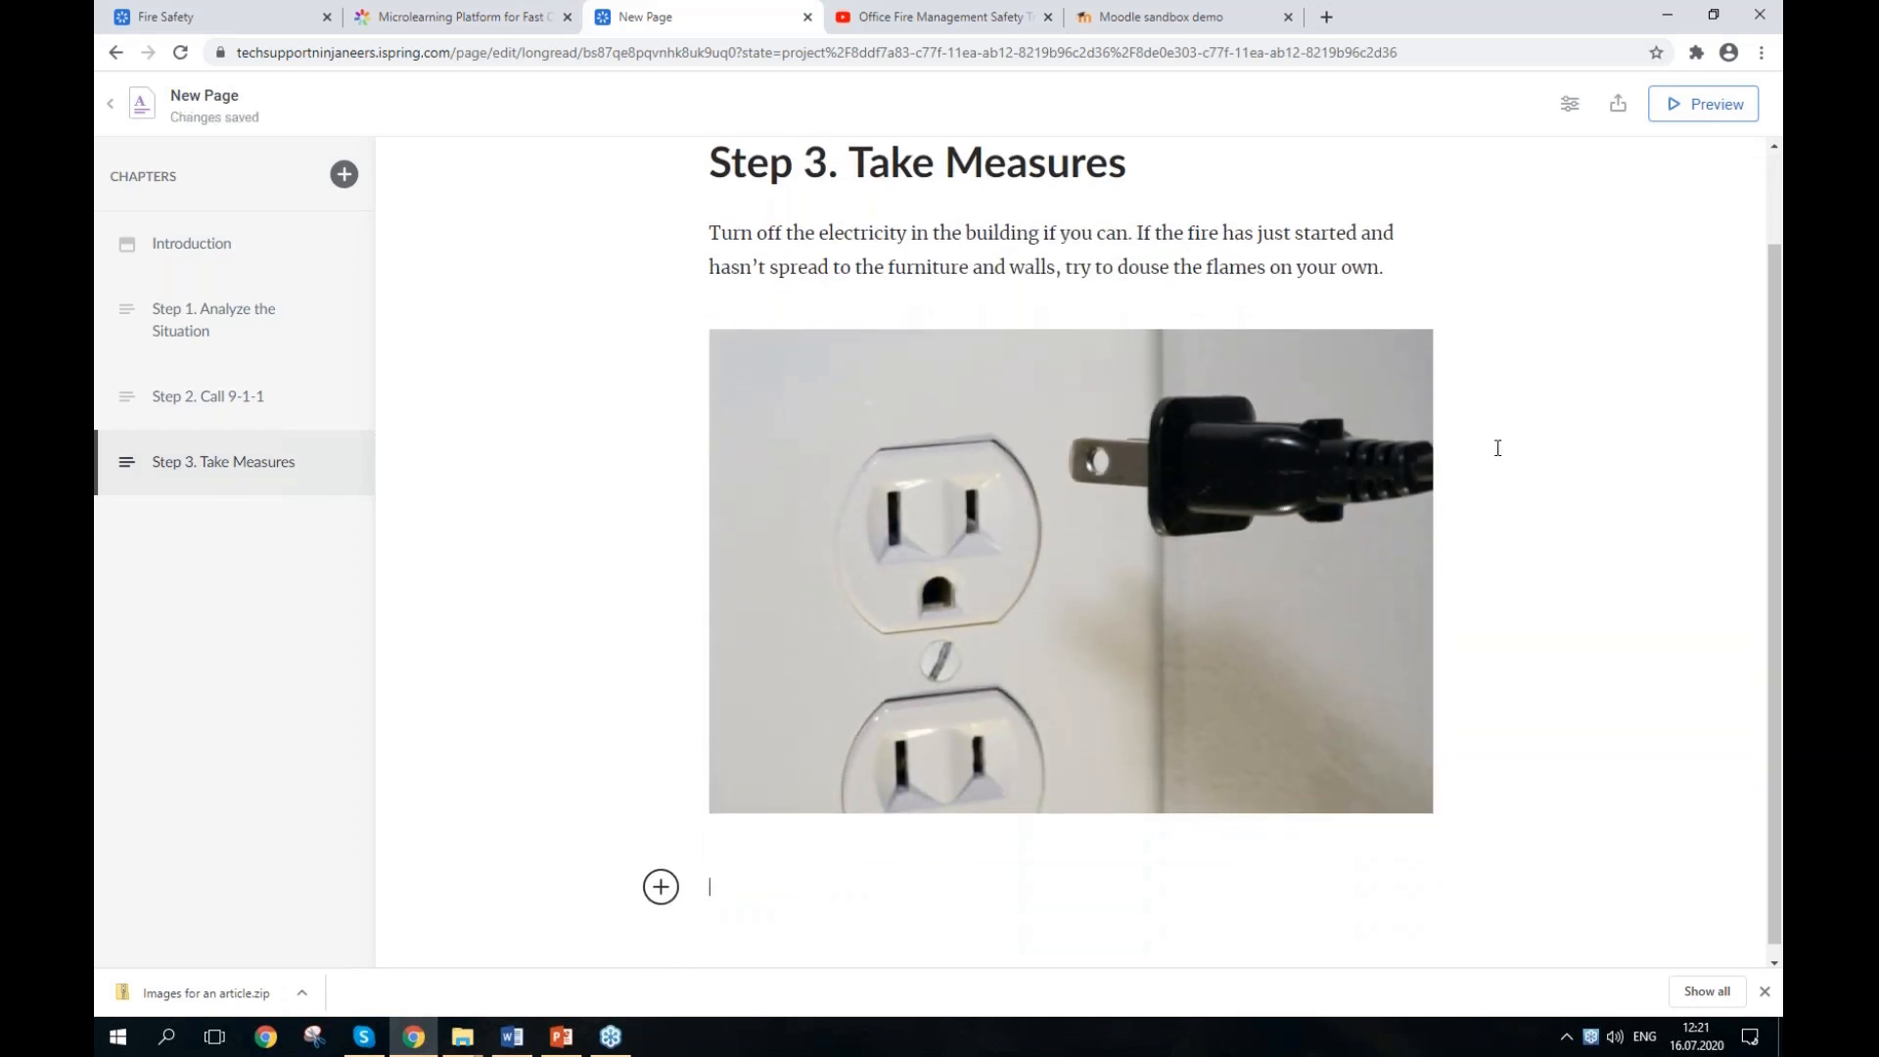
{"action": "scroll", "coordinate": [1493, 447], "scroll_direction": "up", "scroll_amount": 2}
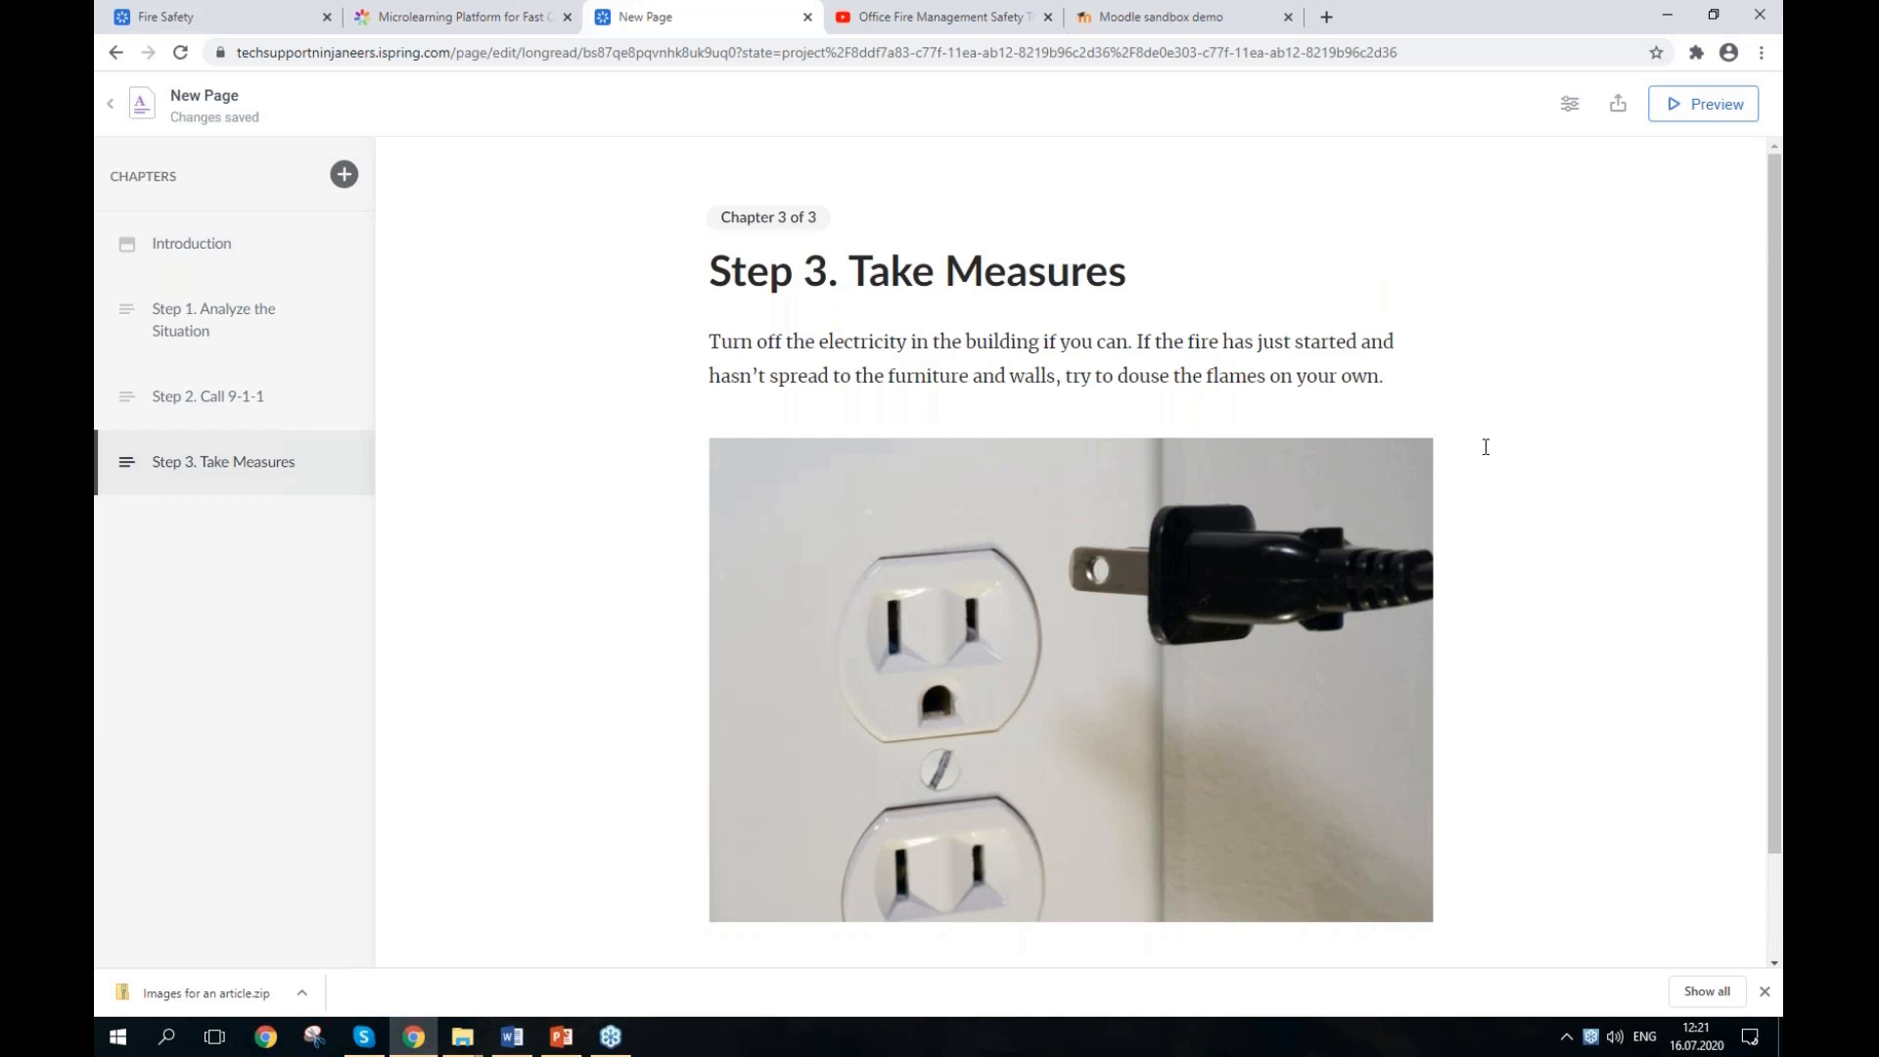
Step: Add a new chapter titled "Step 4. Leave the Building", taking the title from the Word document
{"action": "left_click", "coordinate": [343, 173]}
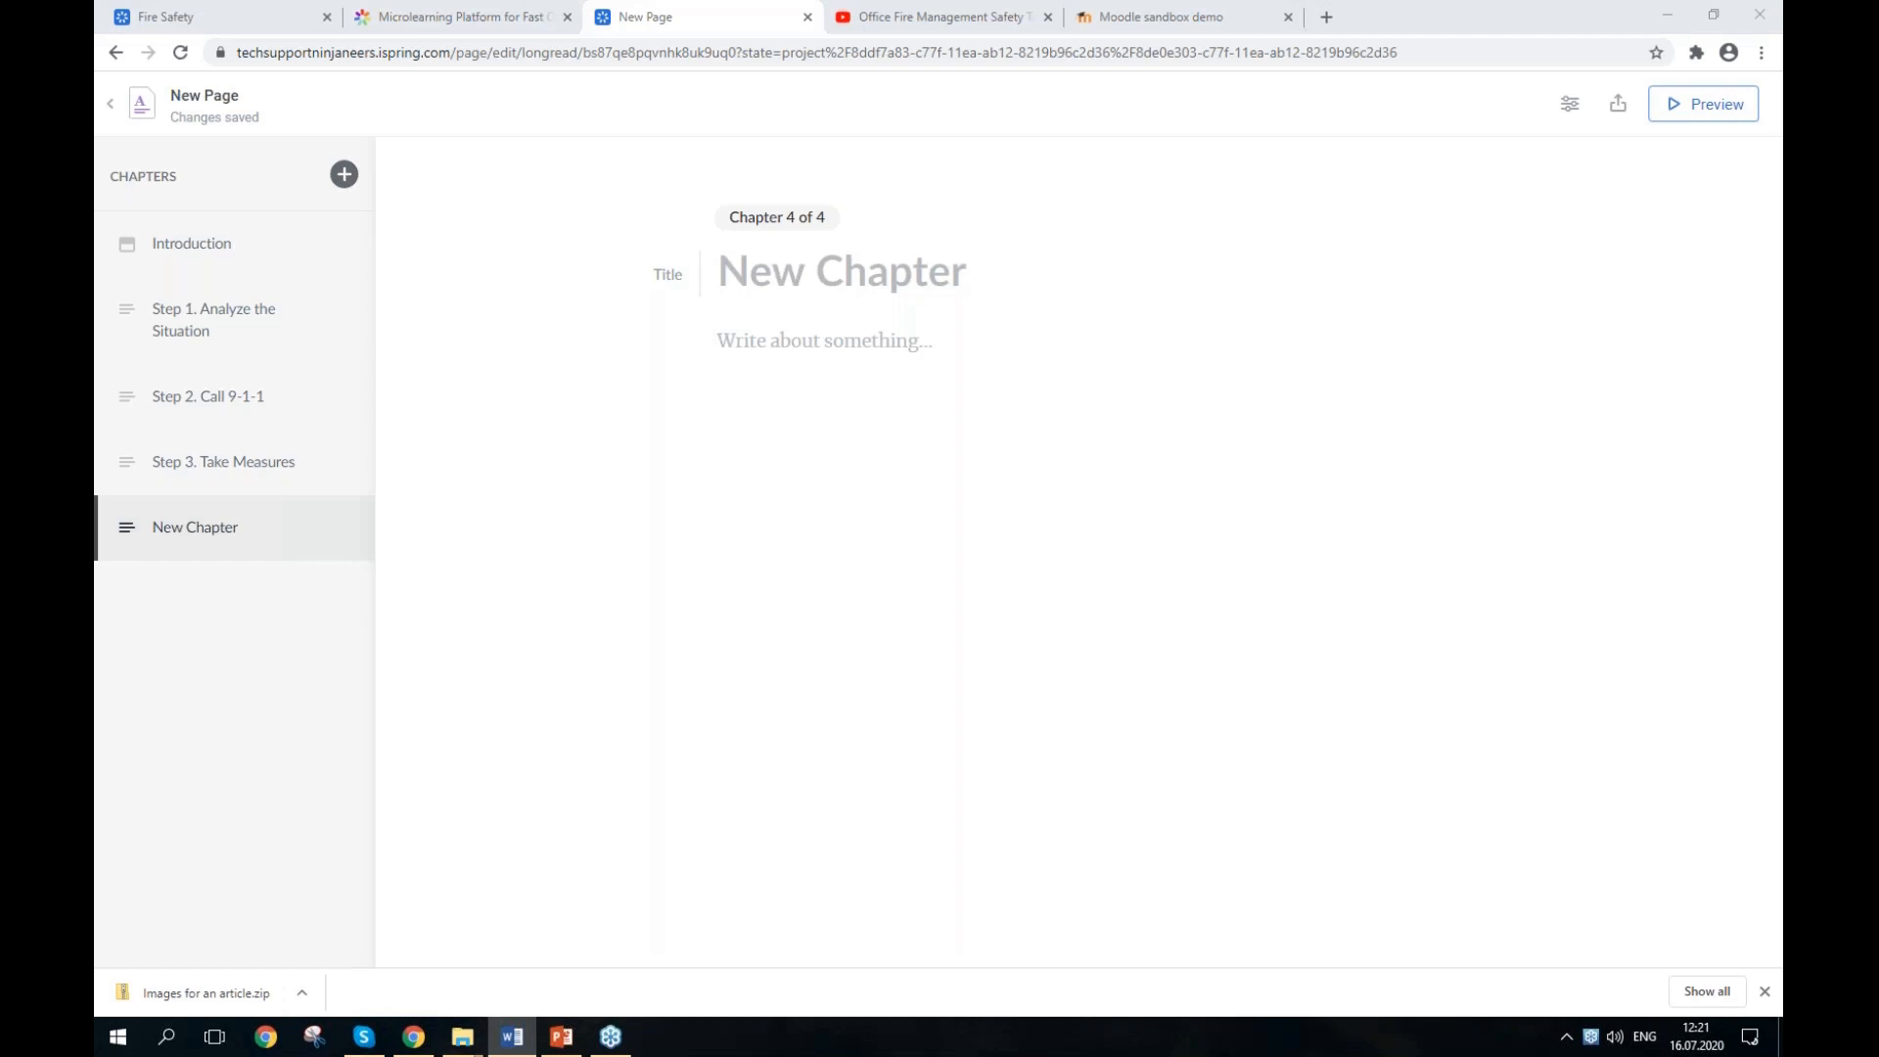
{"action": "left_click", "coordinate": [894, 307]}
{"action": "type", "text": "Step 4. Leave the Building"}
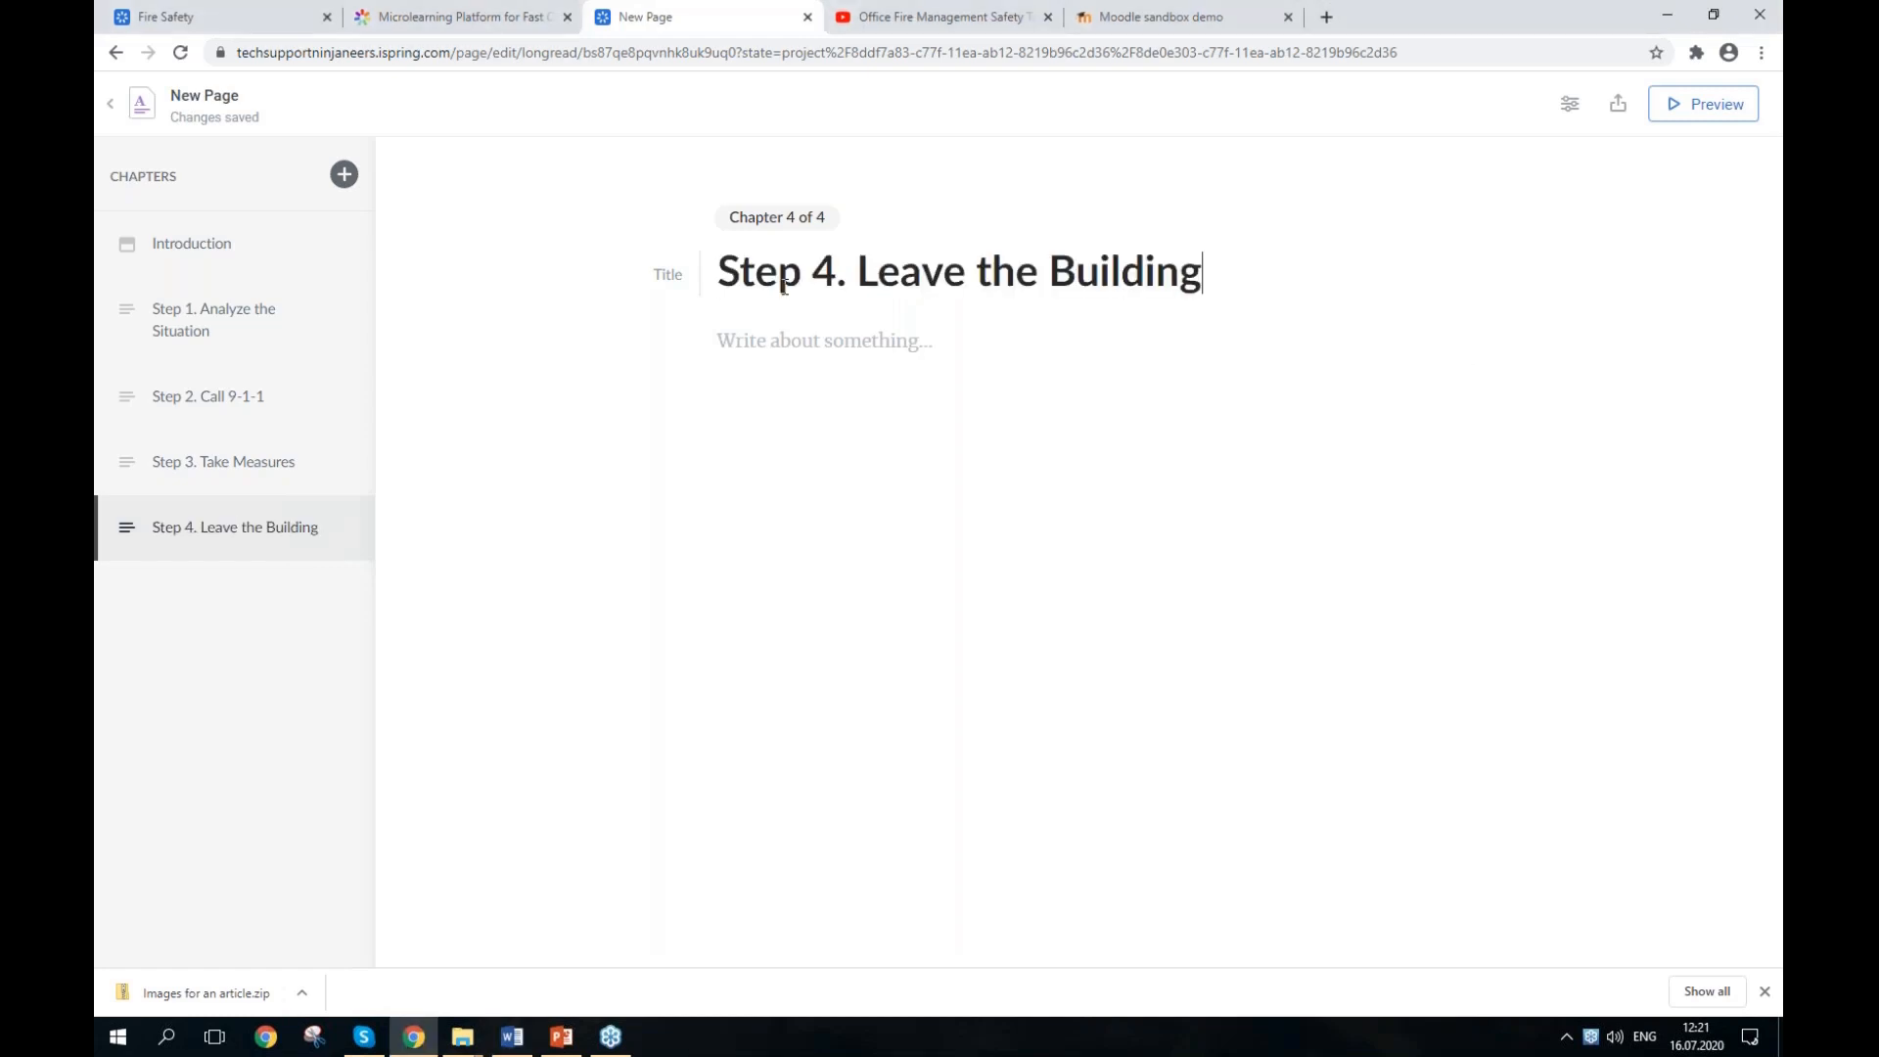
Step: Fill the Step 4 chapter body from the Word document with the text on fire exits, evacuation signs, smoke and the elevator warning
{"action": "key", "text": "alt+Tab"}
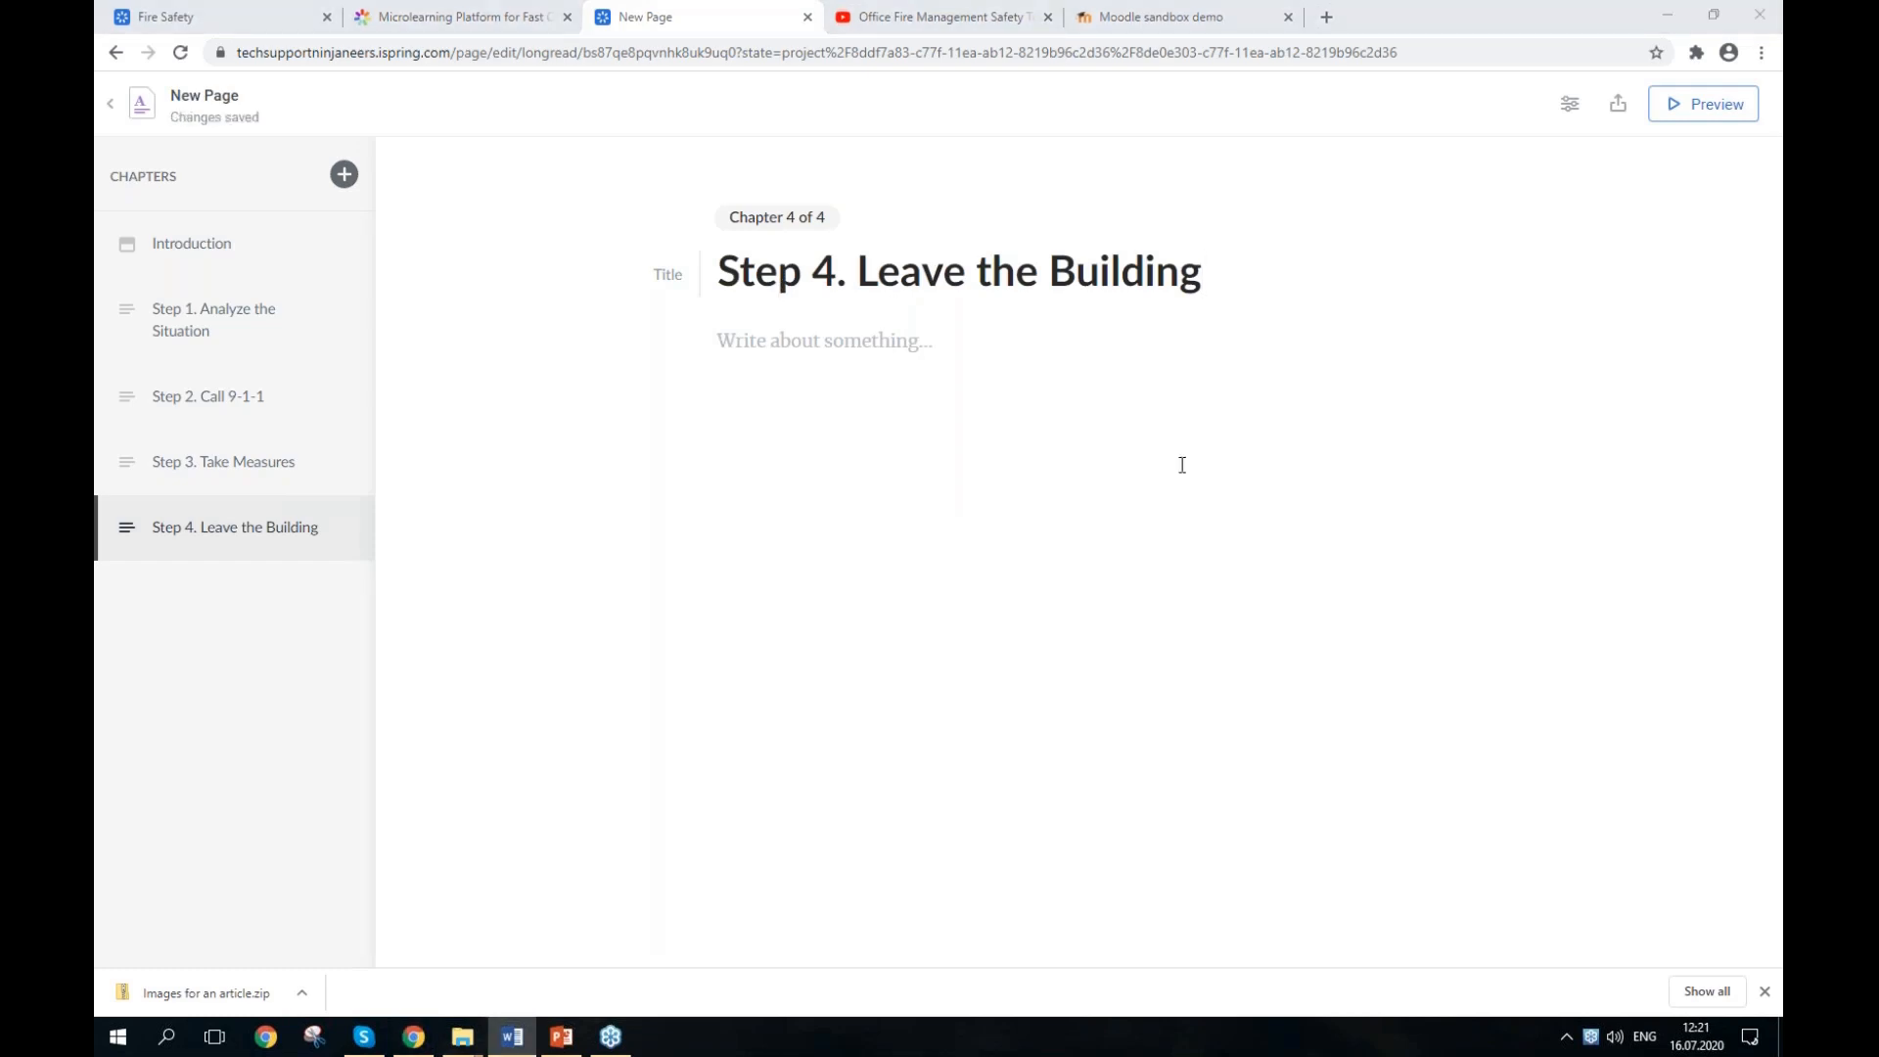
{"action": "left_click", "coordinate": [887, 370]}
{"action": "type", "text": "If you failed to suppress the fire, hurry to the nearest fire exit. Follow the evacuation signs, including signals on walls and above doors. Remember! Smoke builds up in the upper part of a room, so get as low as you can. Wet a piece of clothing, for example a scarf or a handkerchief, then press it to your face or tie it around your head. Breathe only through this bandage to protect yourself from smoke inhalation. Warning! Don’t use an elevator. Fire can cause an electricity blackout at any moment and you might get stuck: the elevator will stop, smoke will fill the cabin, and you’ll be unable to breathe."}
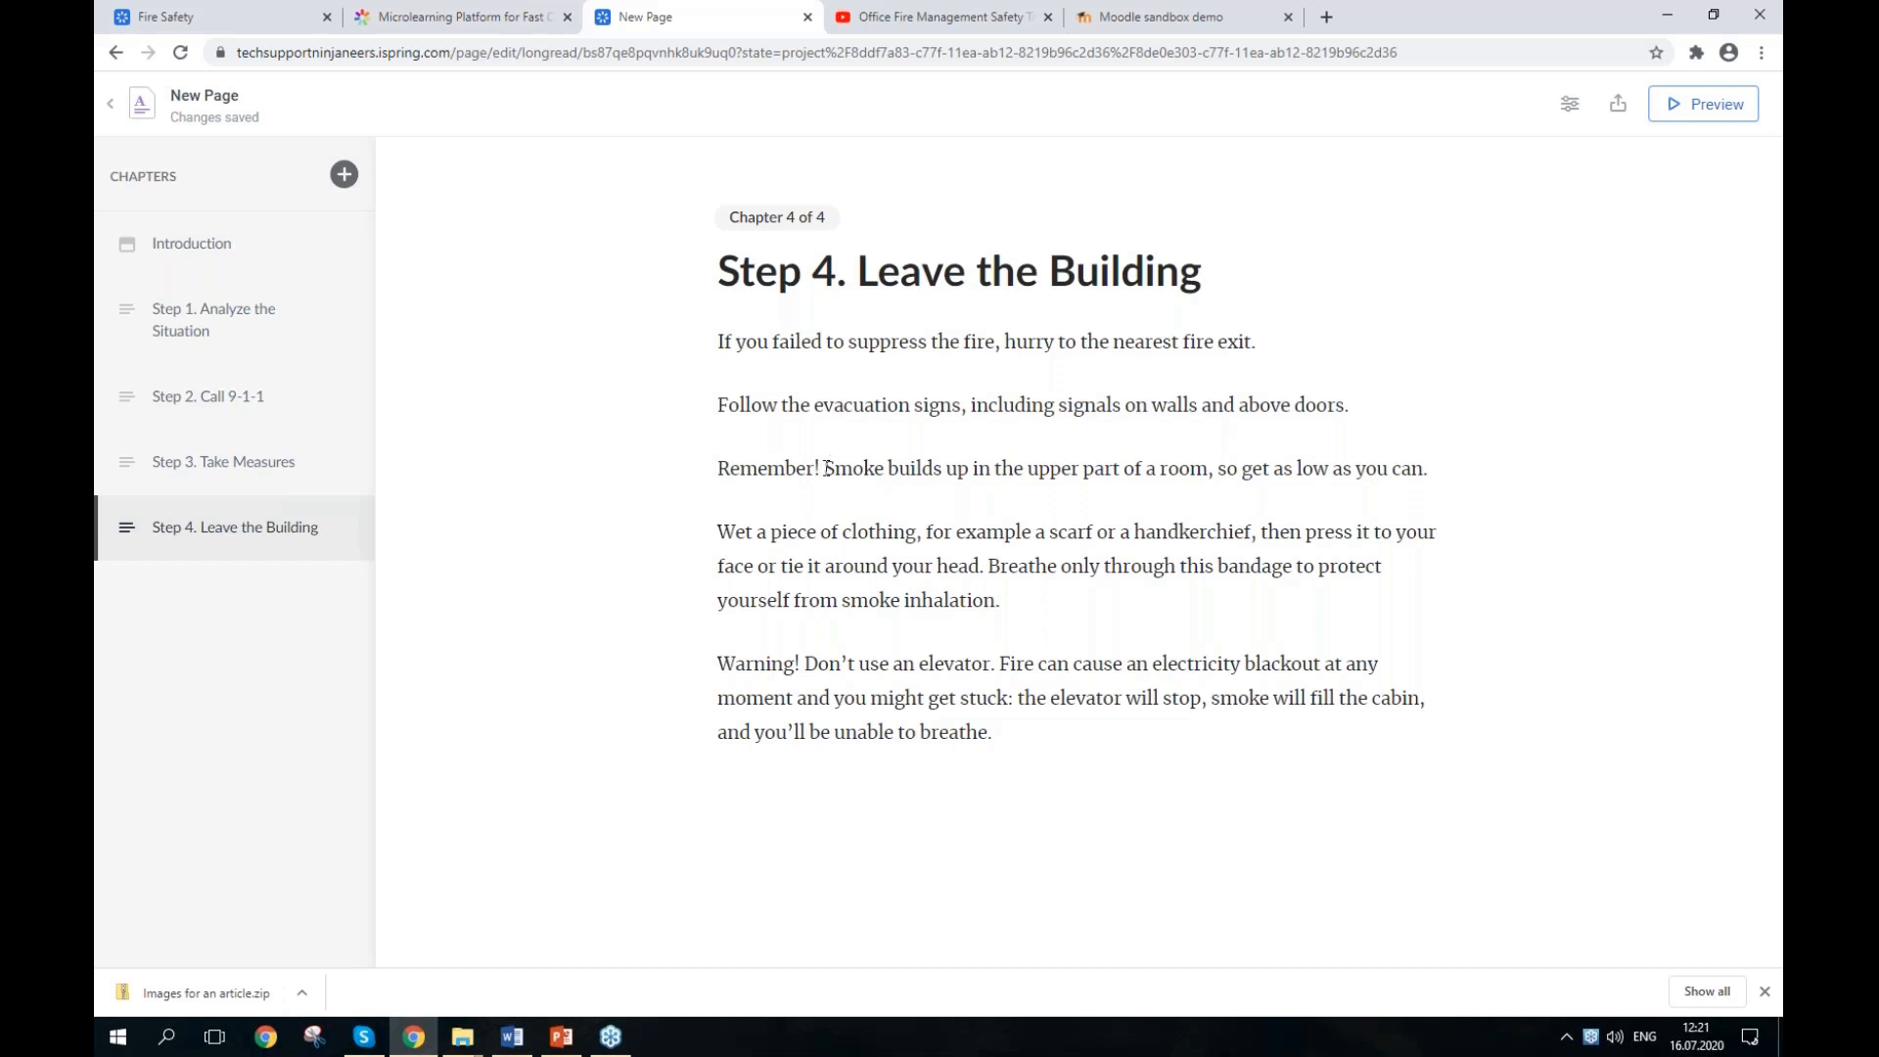
Step: Put "Remember!" and "Warning!" in their own paragraphs and merge the smoke sentence with the wet clothing paragraph
{"action": "left_click", "coordinate": [823, 472]}
{"action": "key", "text": "Return"}
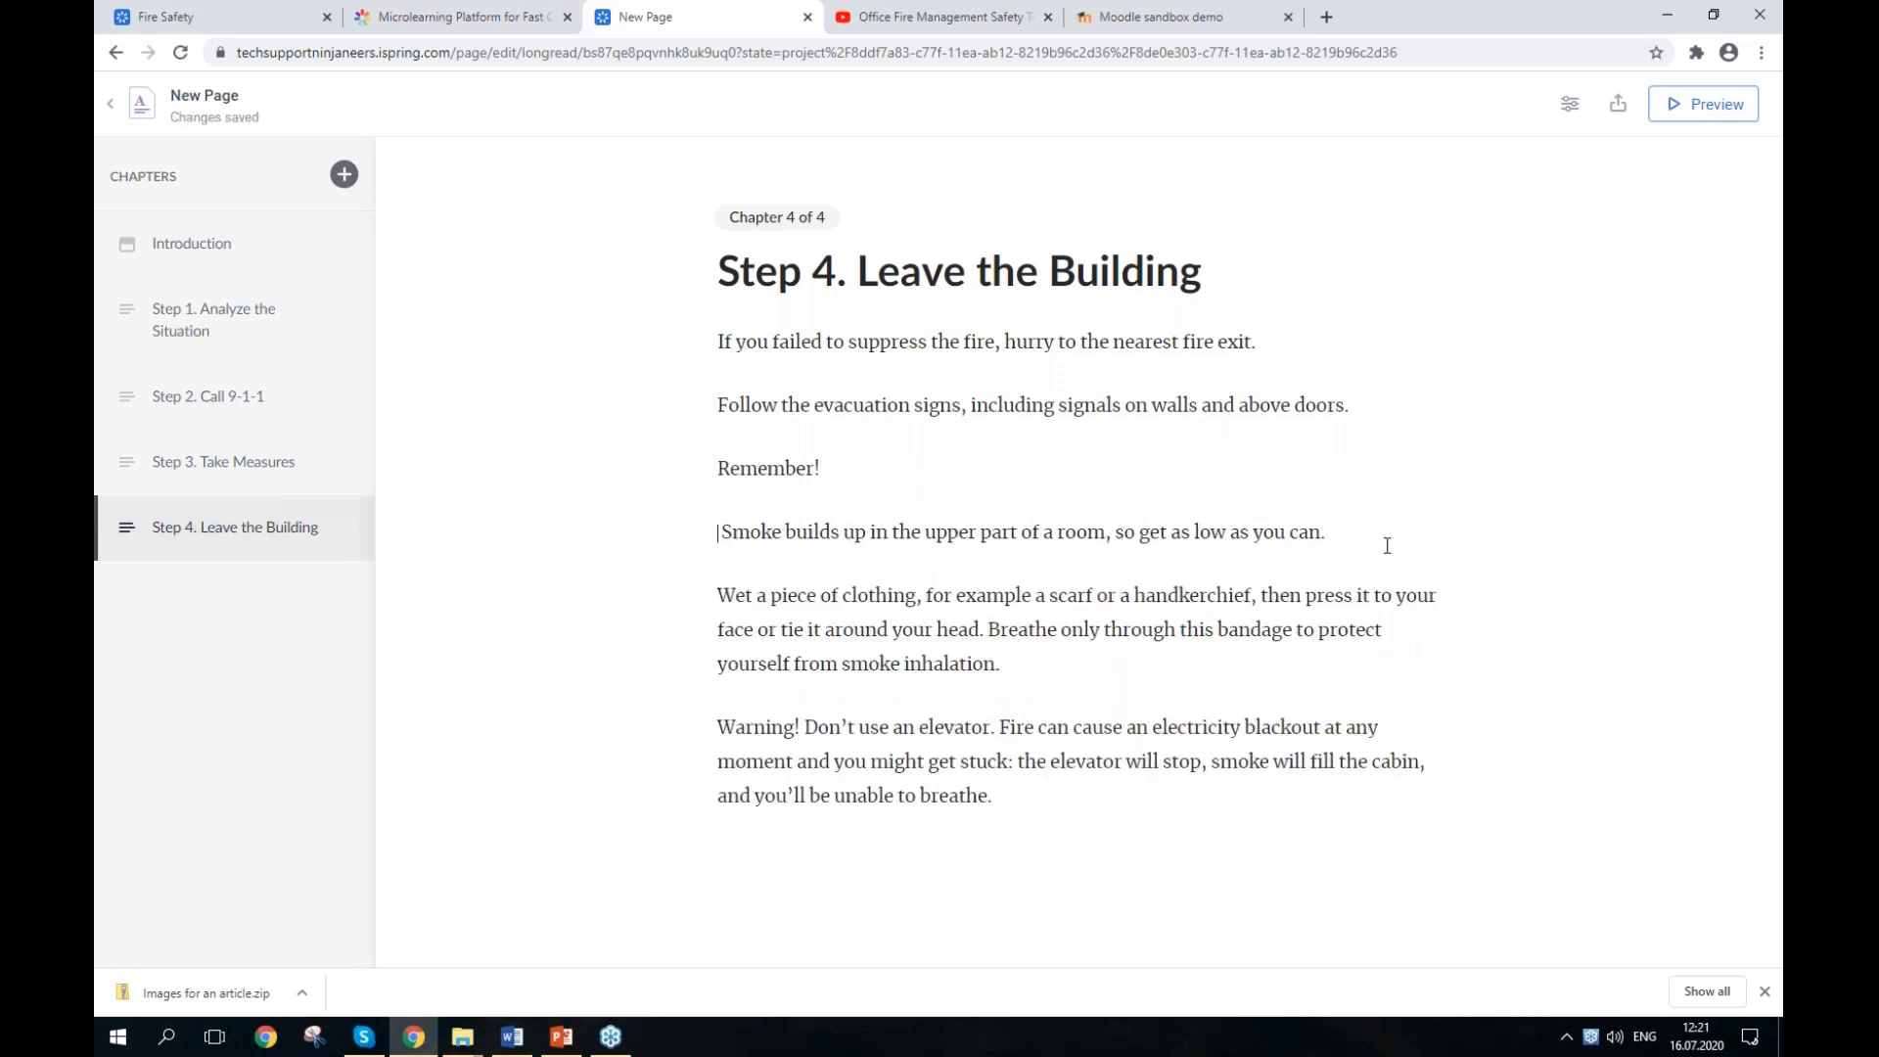
{"action": "left_click", "coordinate": [1356, 545]}
{"action": "key", "text": "Delete"}
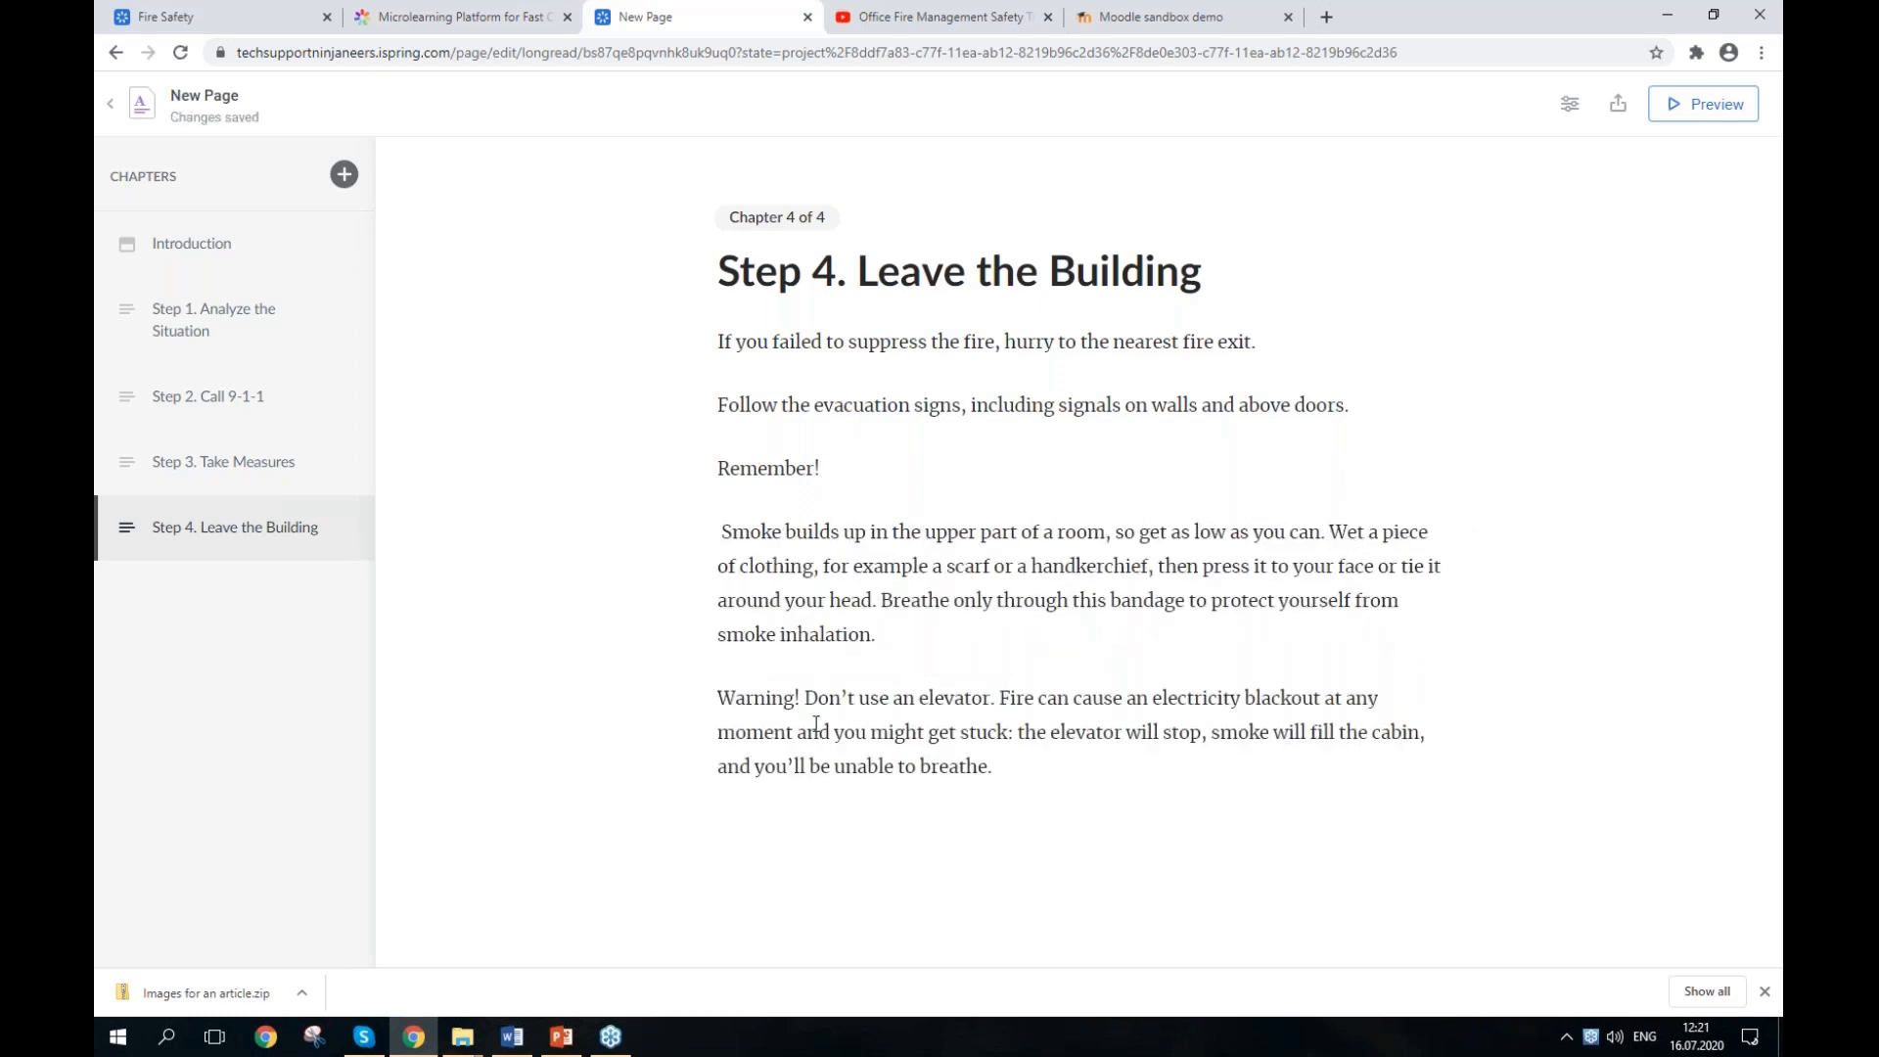
{"action": "left_click", "coordinate": [802, 701]}
{"action": "key", "text": "Return"}
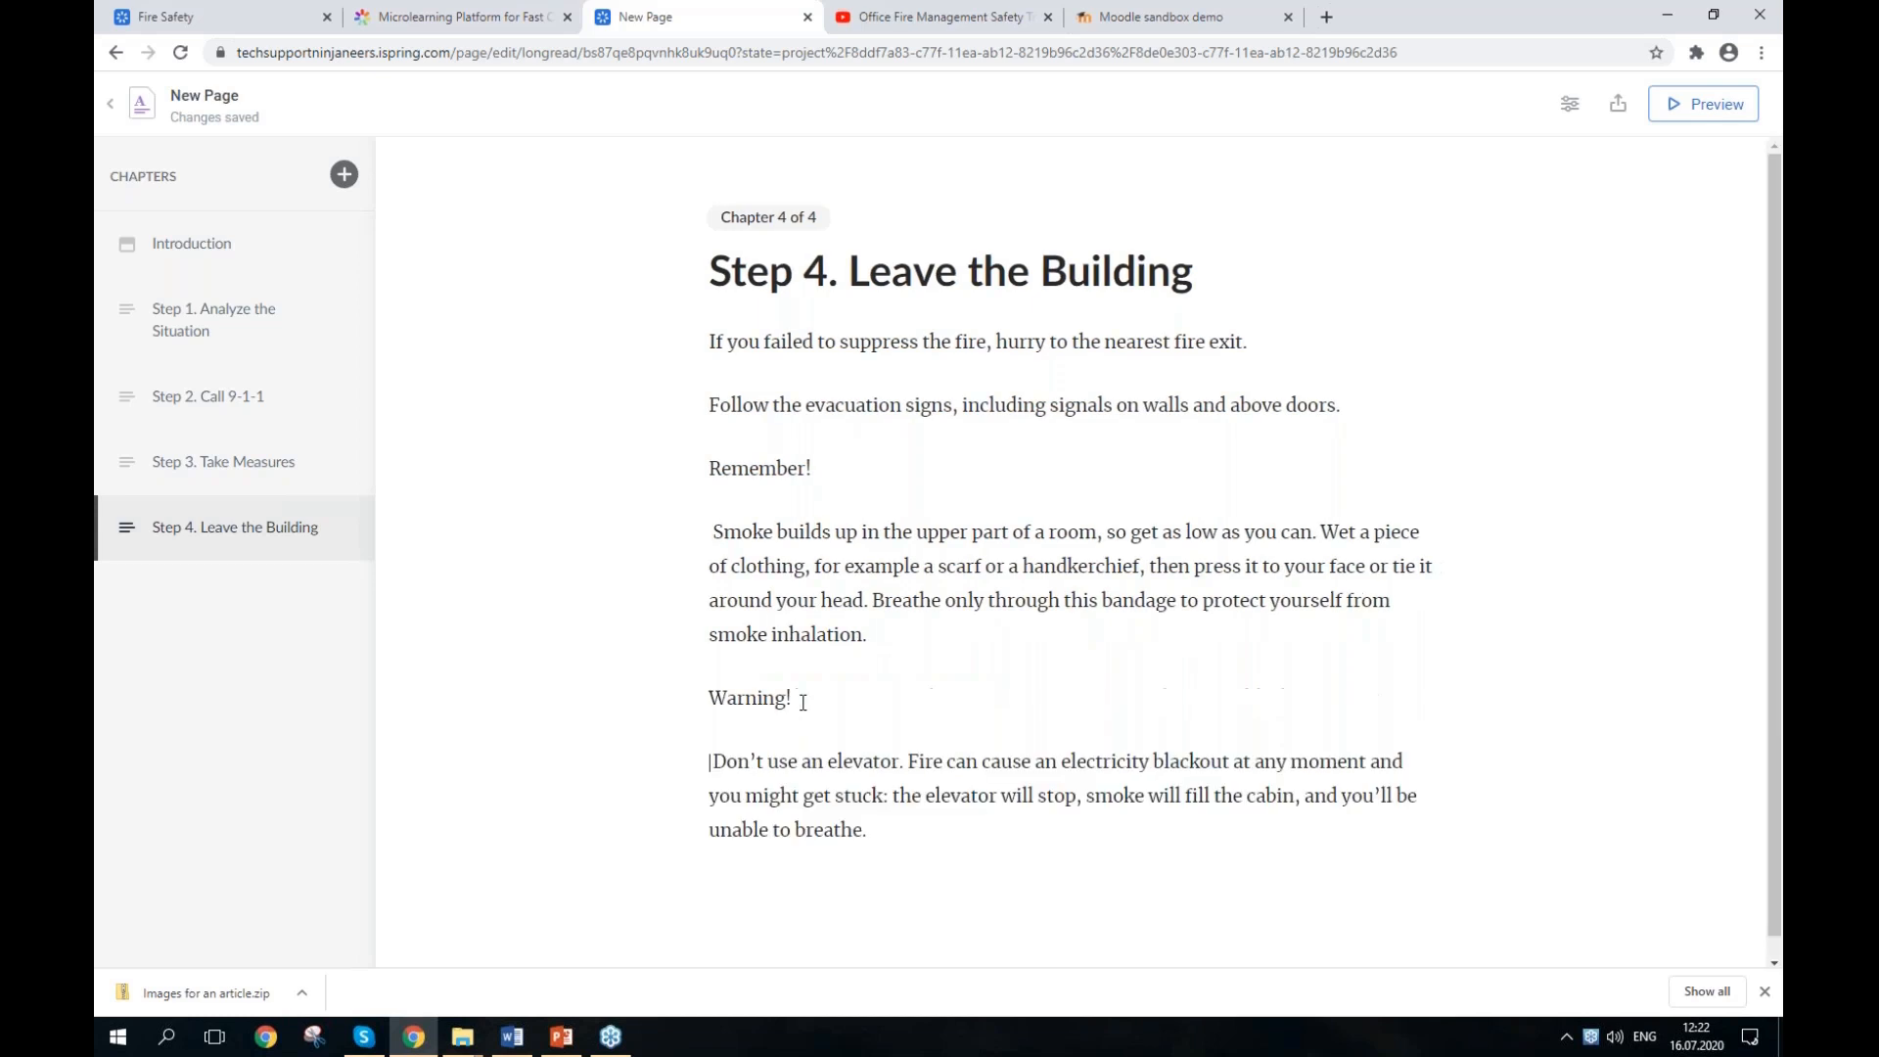
Step: Format "Remember!" and "Warning!" in the Step 4 chapter as Heading 1
{"action": "left_click_drag", "start_coordinate": [850, 462], "coordinate": [602, 463]}
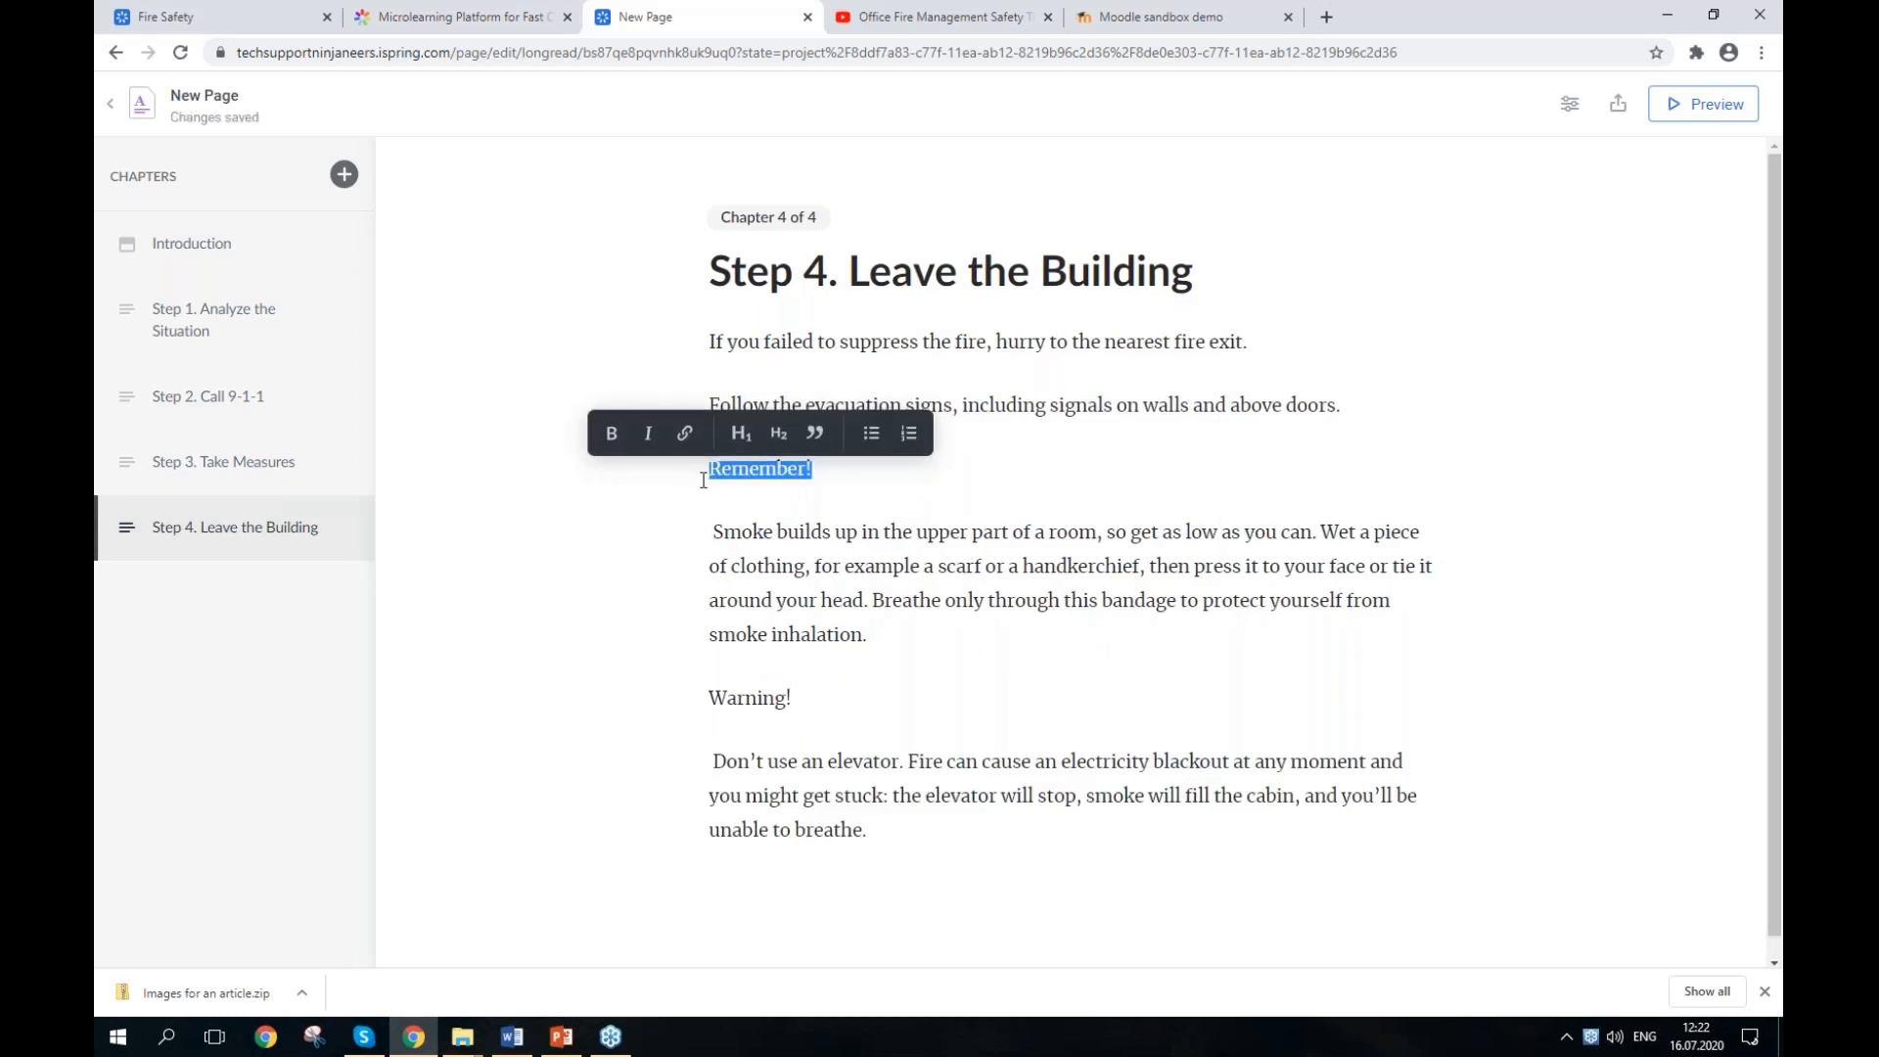
{"action": "left_click", "coordinate": [741, 442]}
{"action": "left_click", "coordinate": [826, 740]}
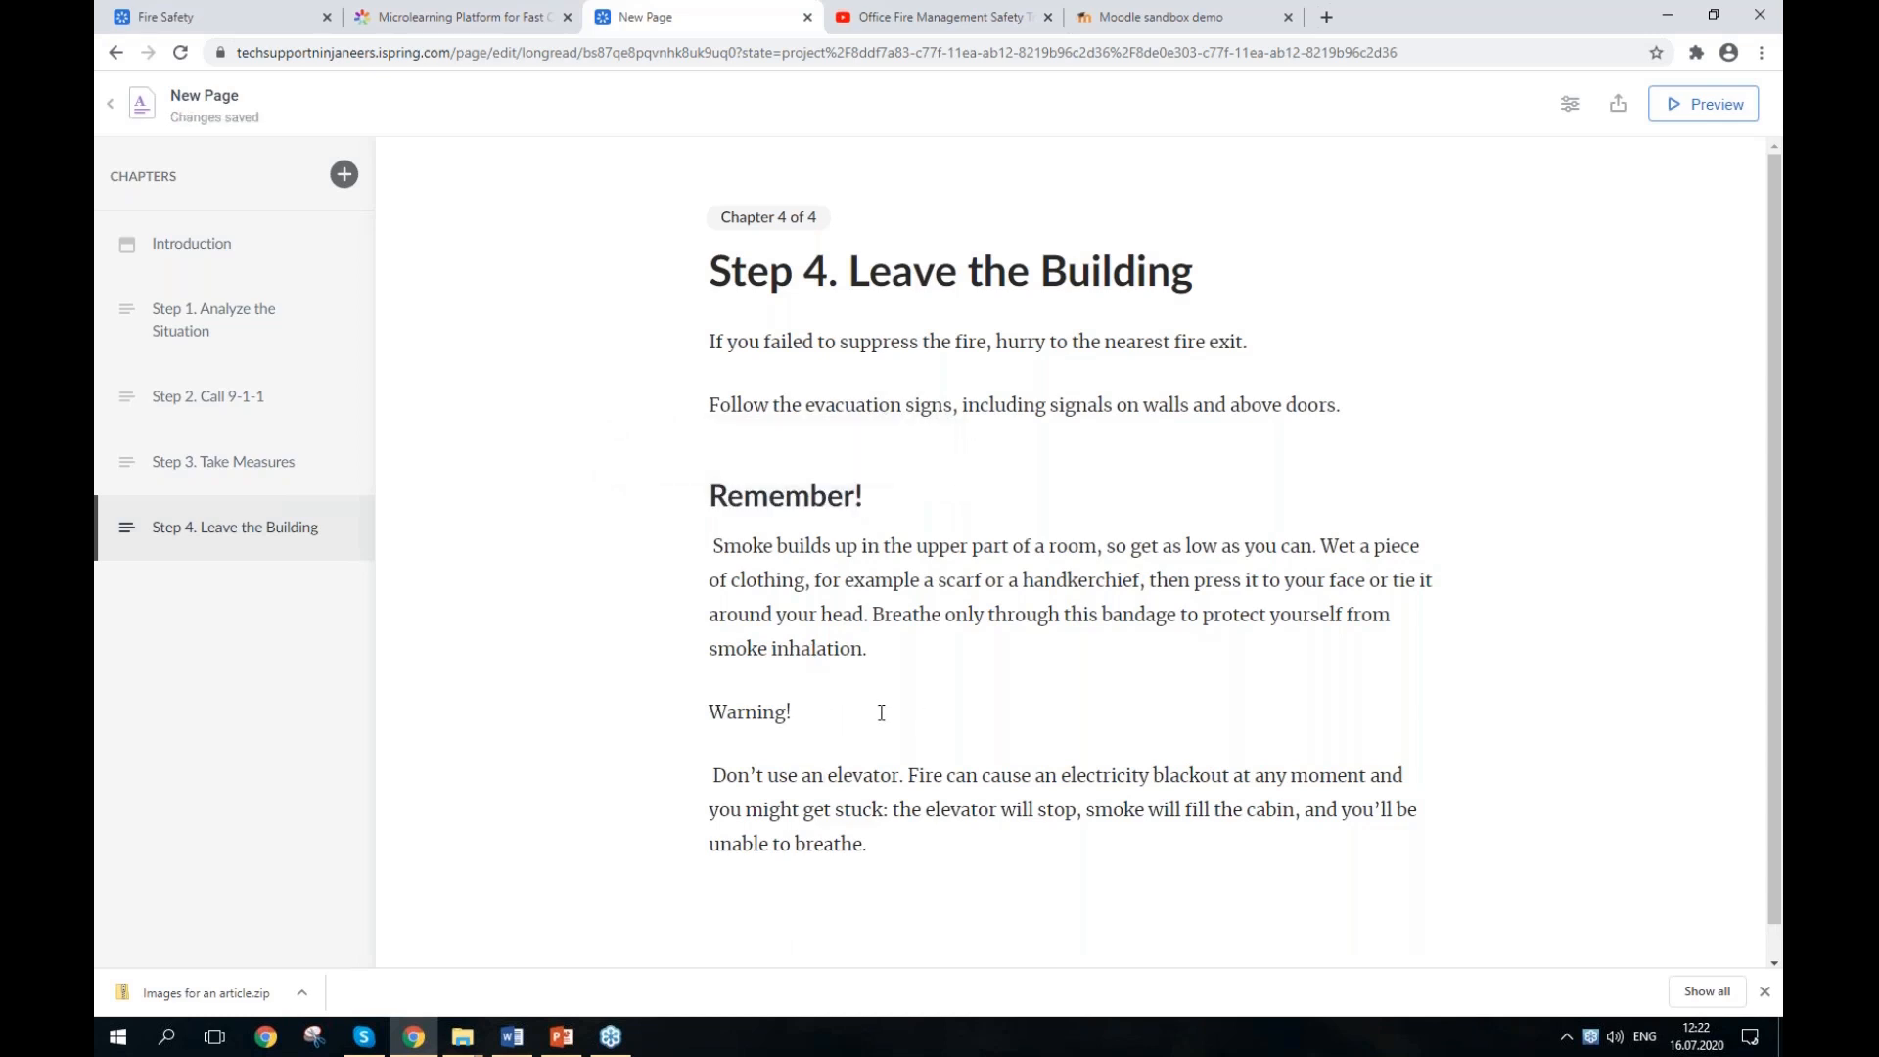
{"action": "left_click_drag", "start_coordinate": [846, 714], "coordinate": [644, 709]}
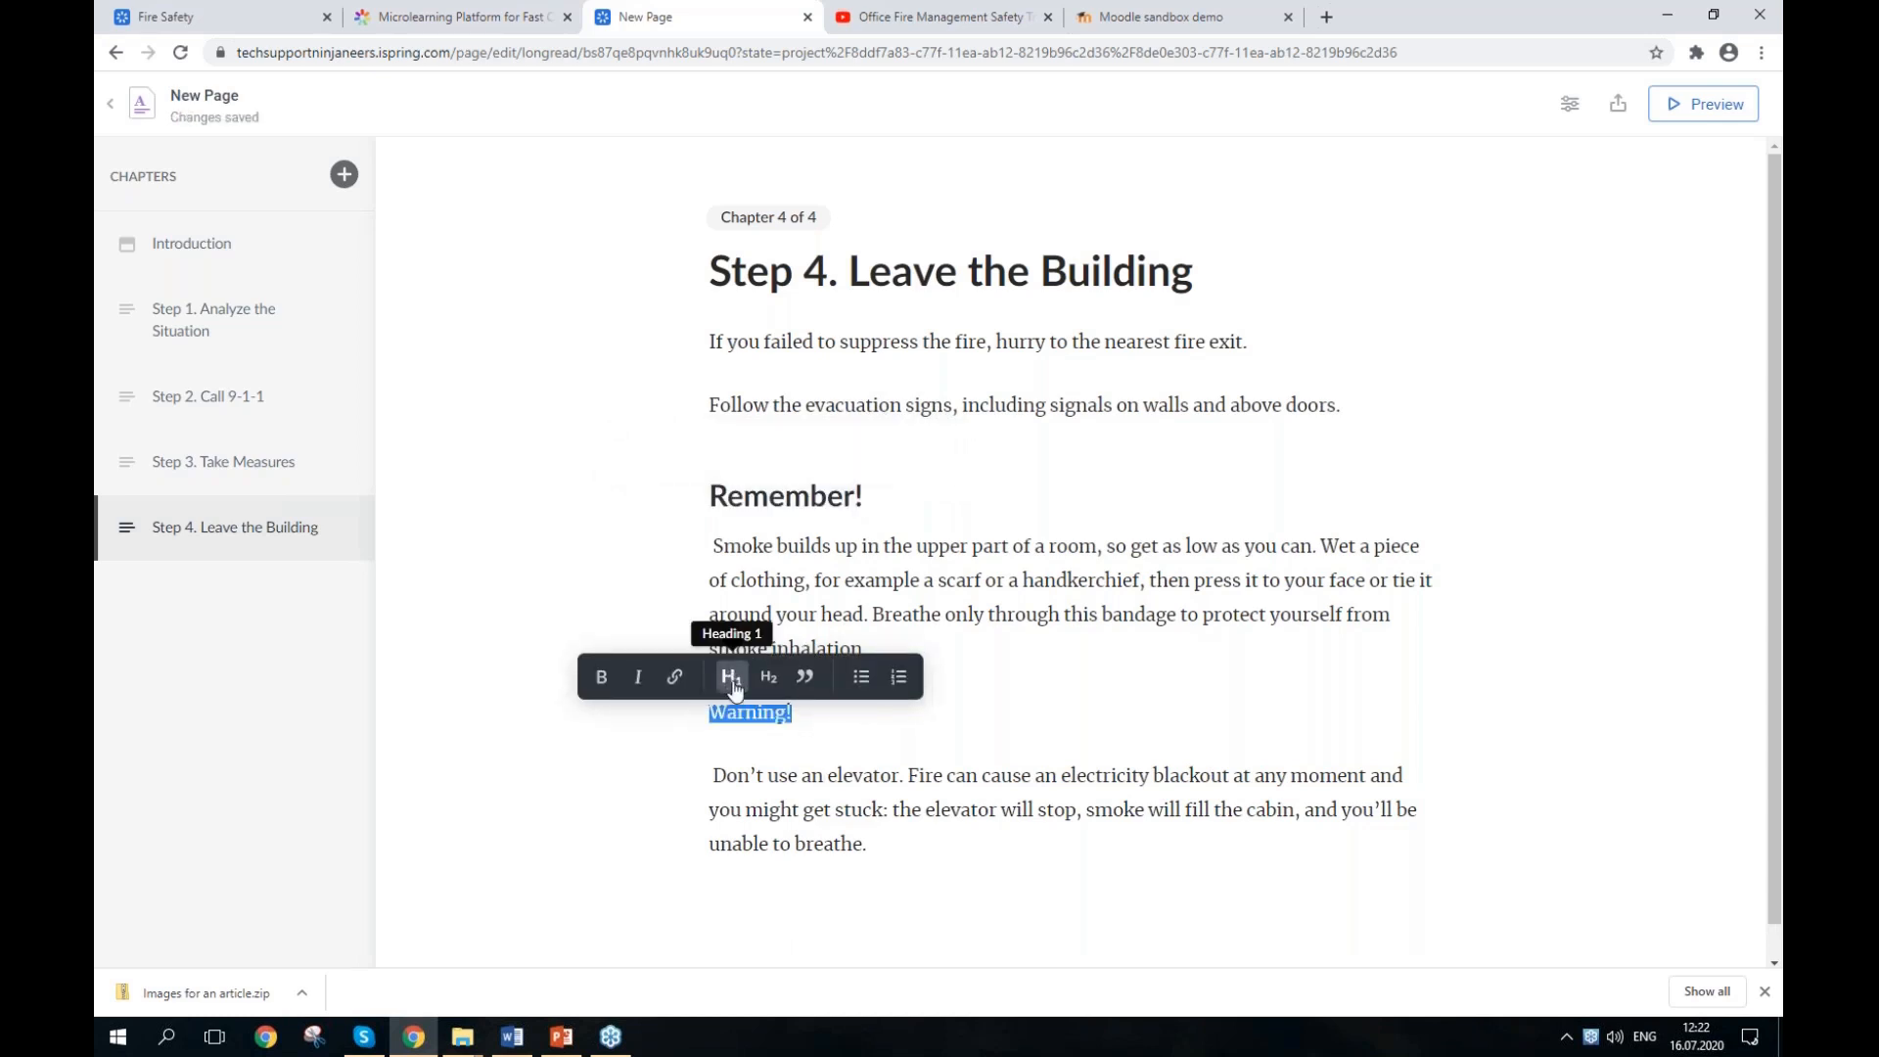
{"action": "left_click", "coordinate": [735, 677]}
{"action": "left_click", "coordinate": [960, 646]}
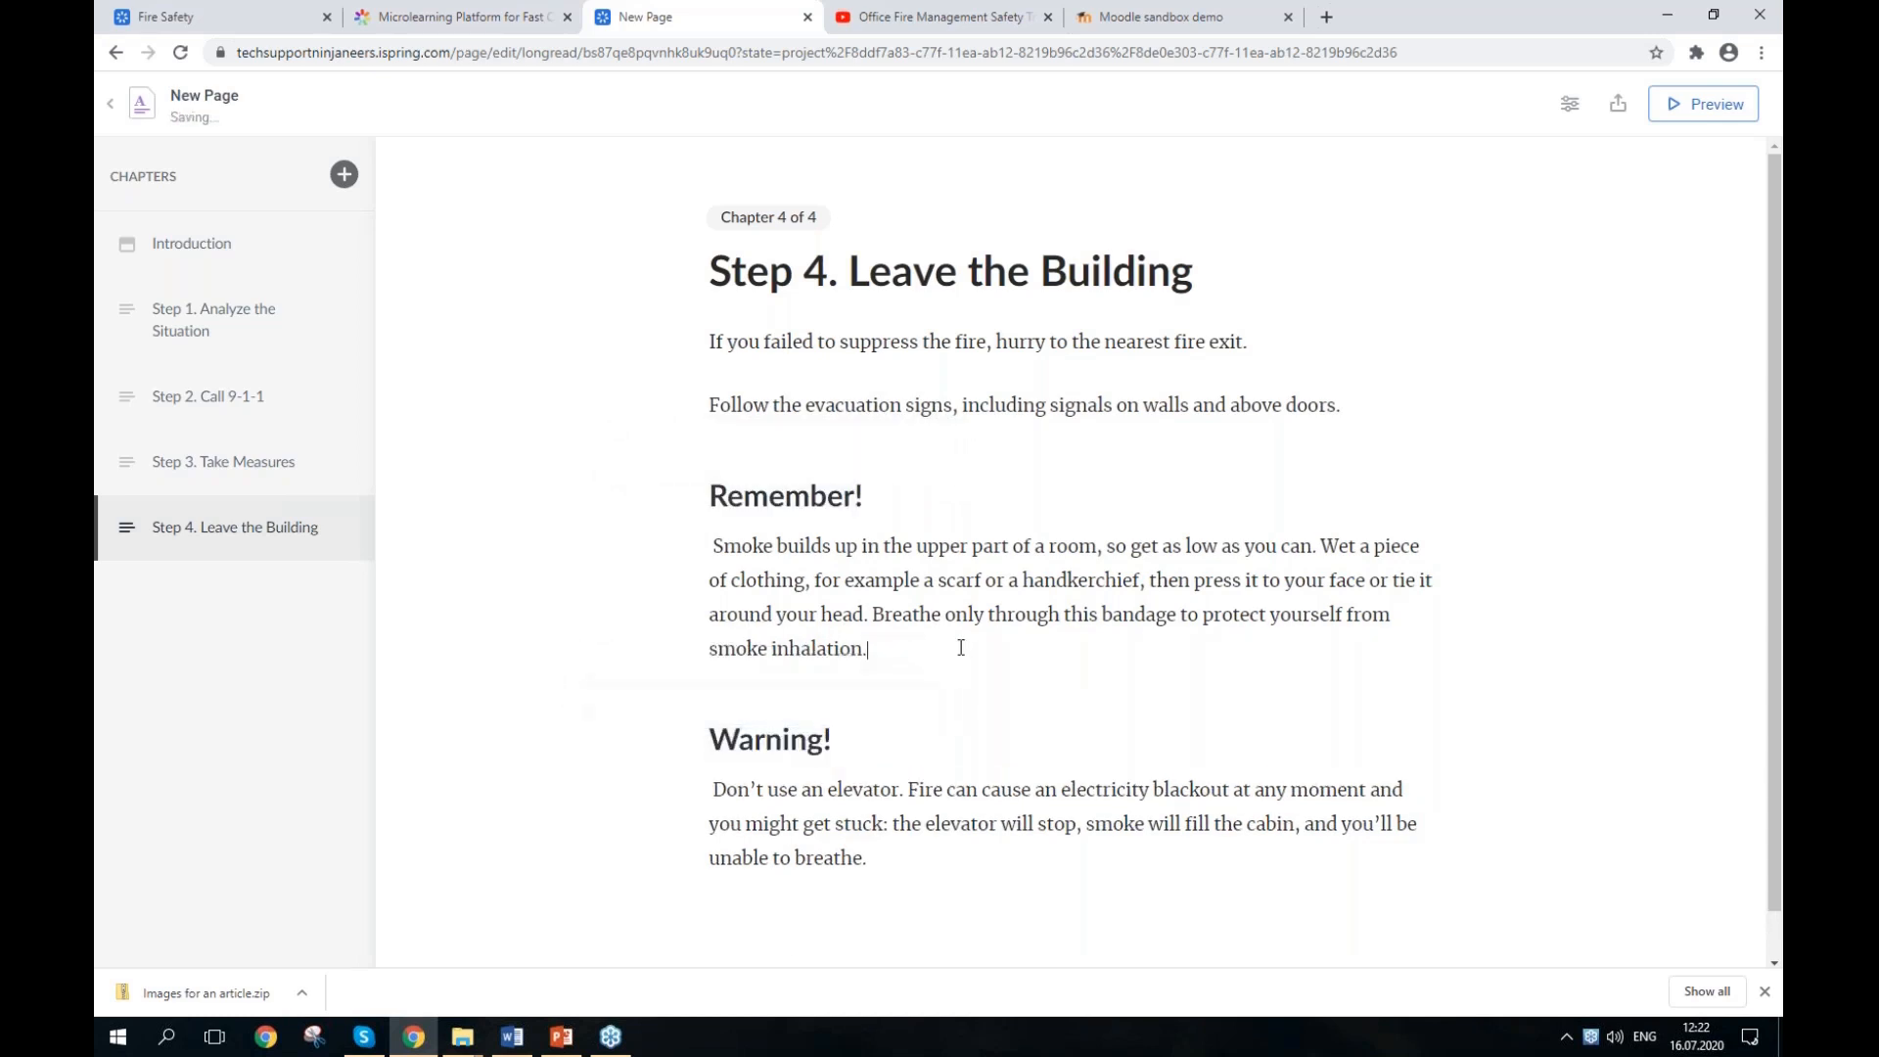
Step: Format the paragraphs under "Remember!" and "Warning!" as quotes
{"action": "scroll", "coordinate": [958, 626], "scroll_direction": "down", "scroll_amount": 1}
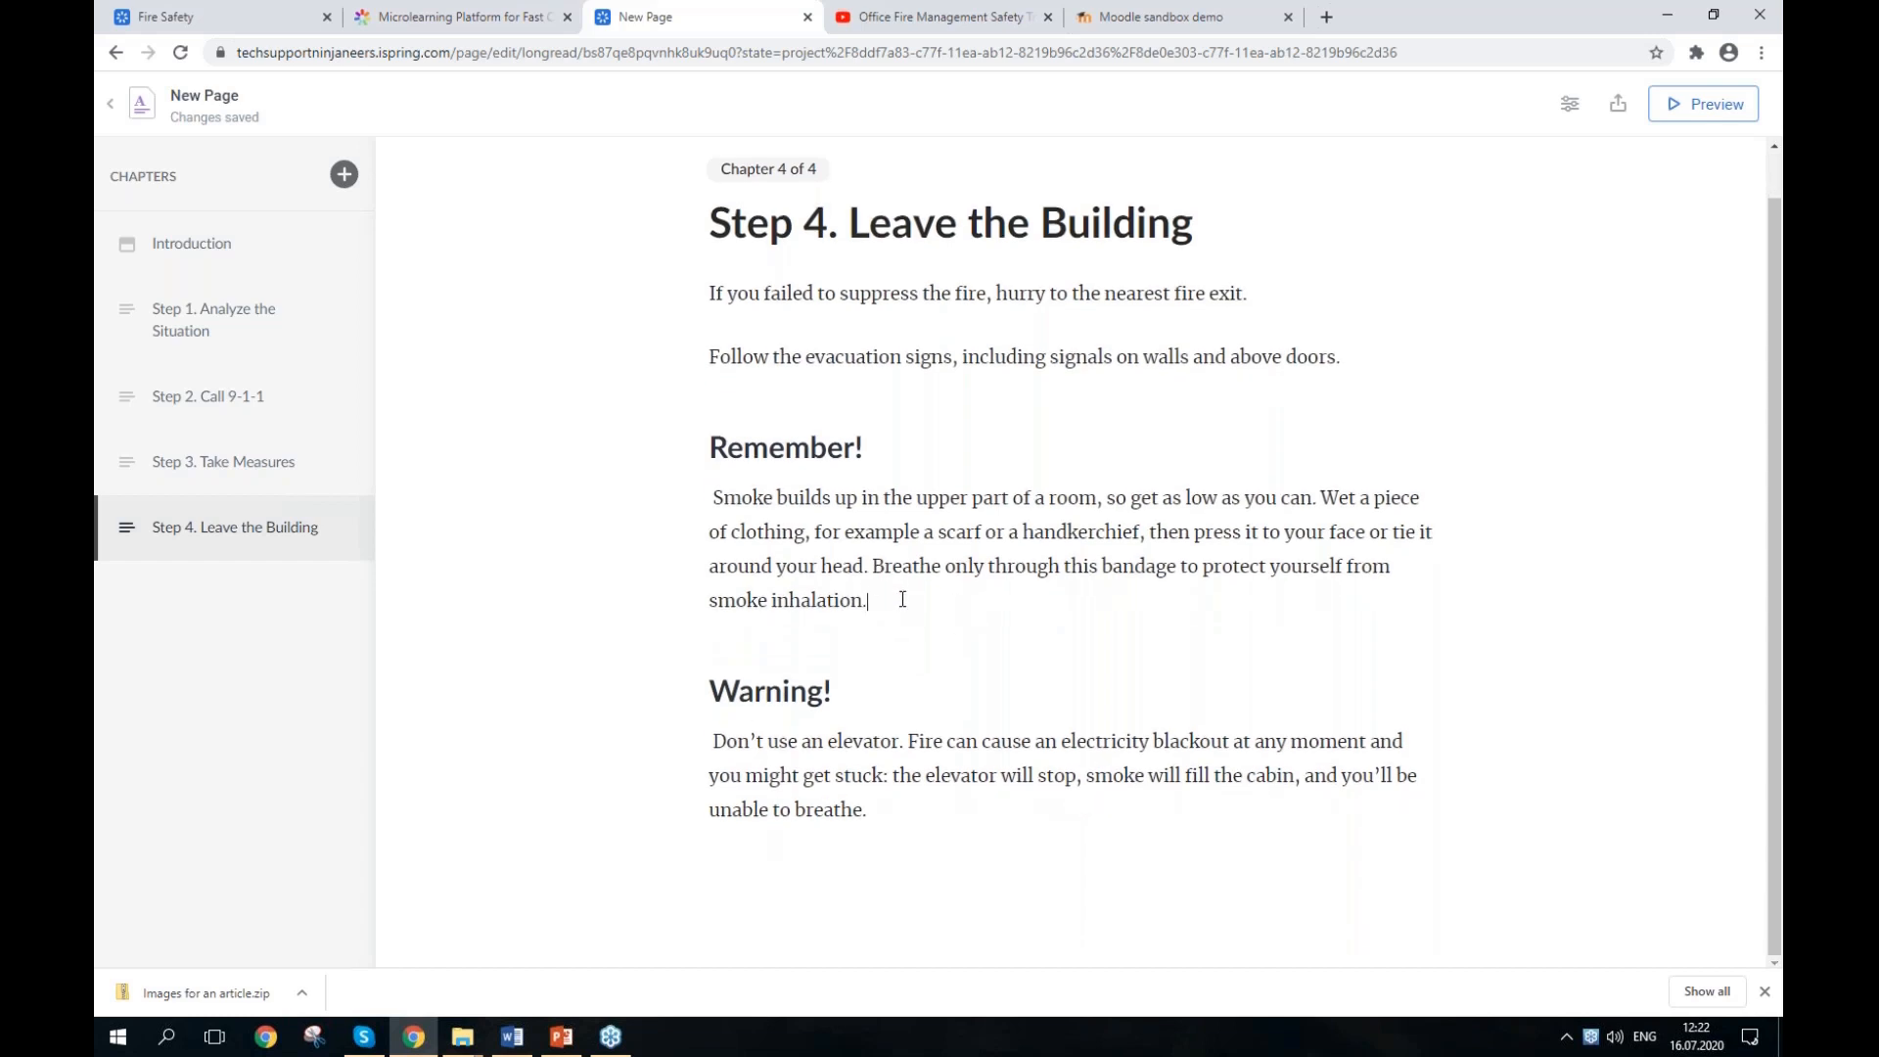
{"action": "left_click_drag", "start_coordinate": [903, 608], "coordinate": [685, 497]}
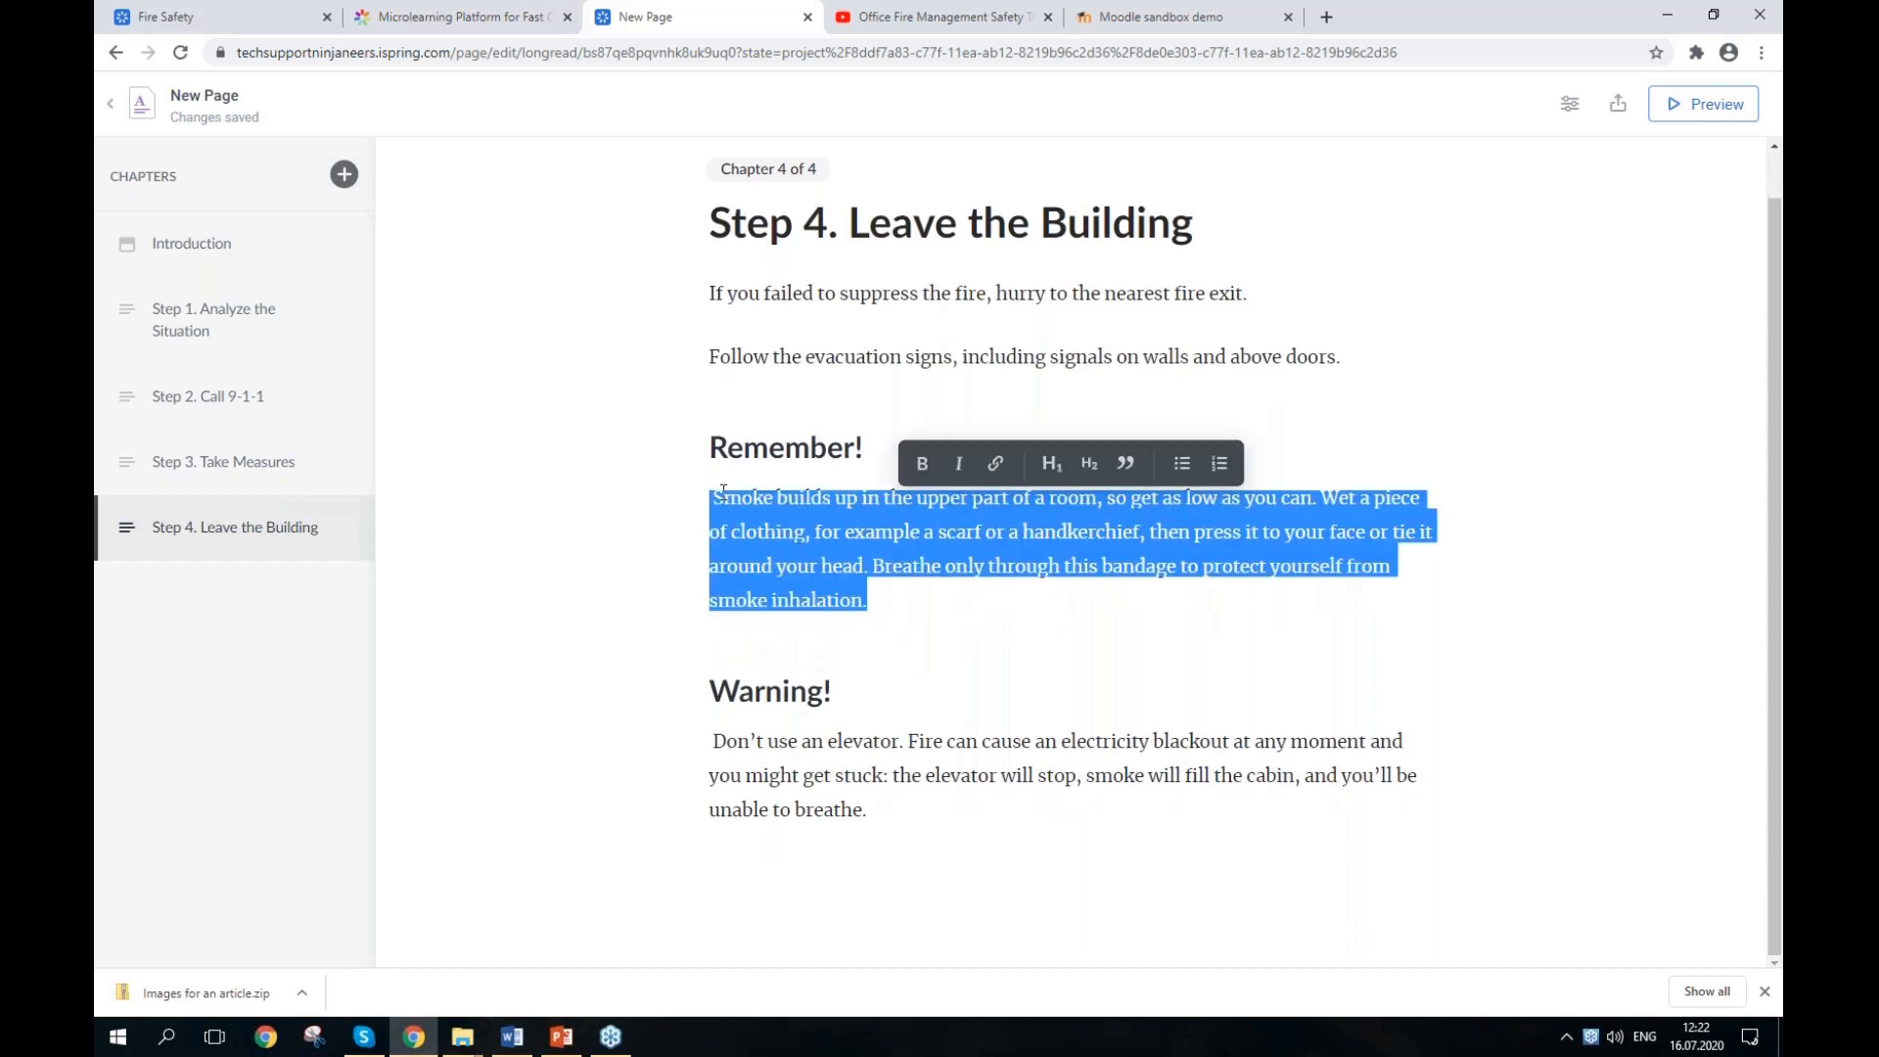
{"action": "left_click", "coordinate": [1125, 464]}
{"action": "triple_click", "coordinate": [884, 860]}
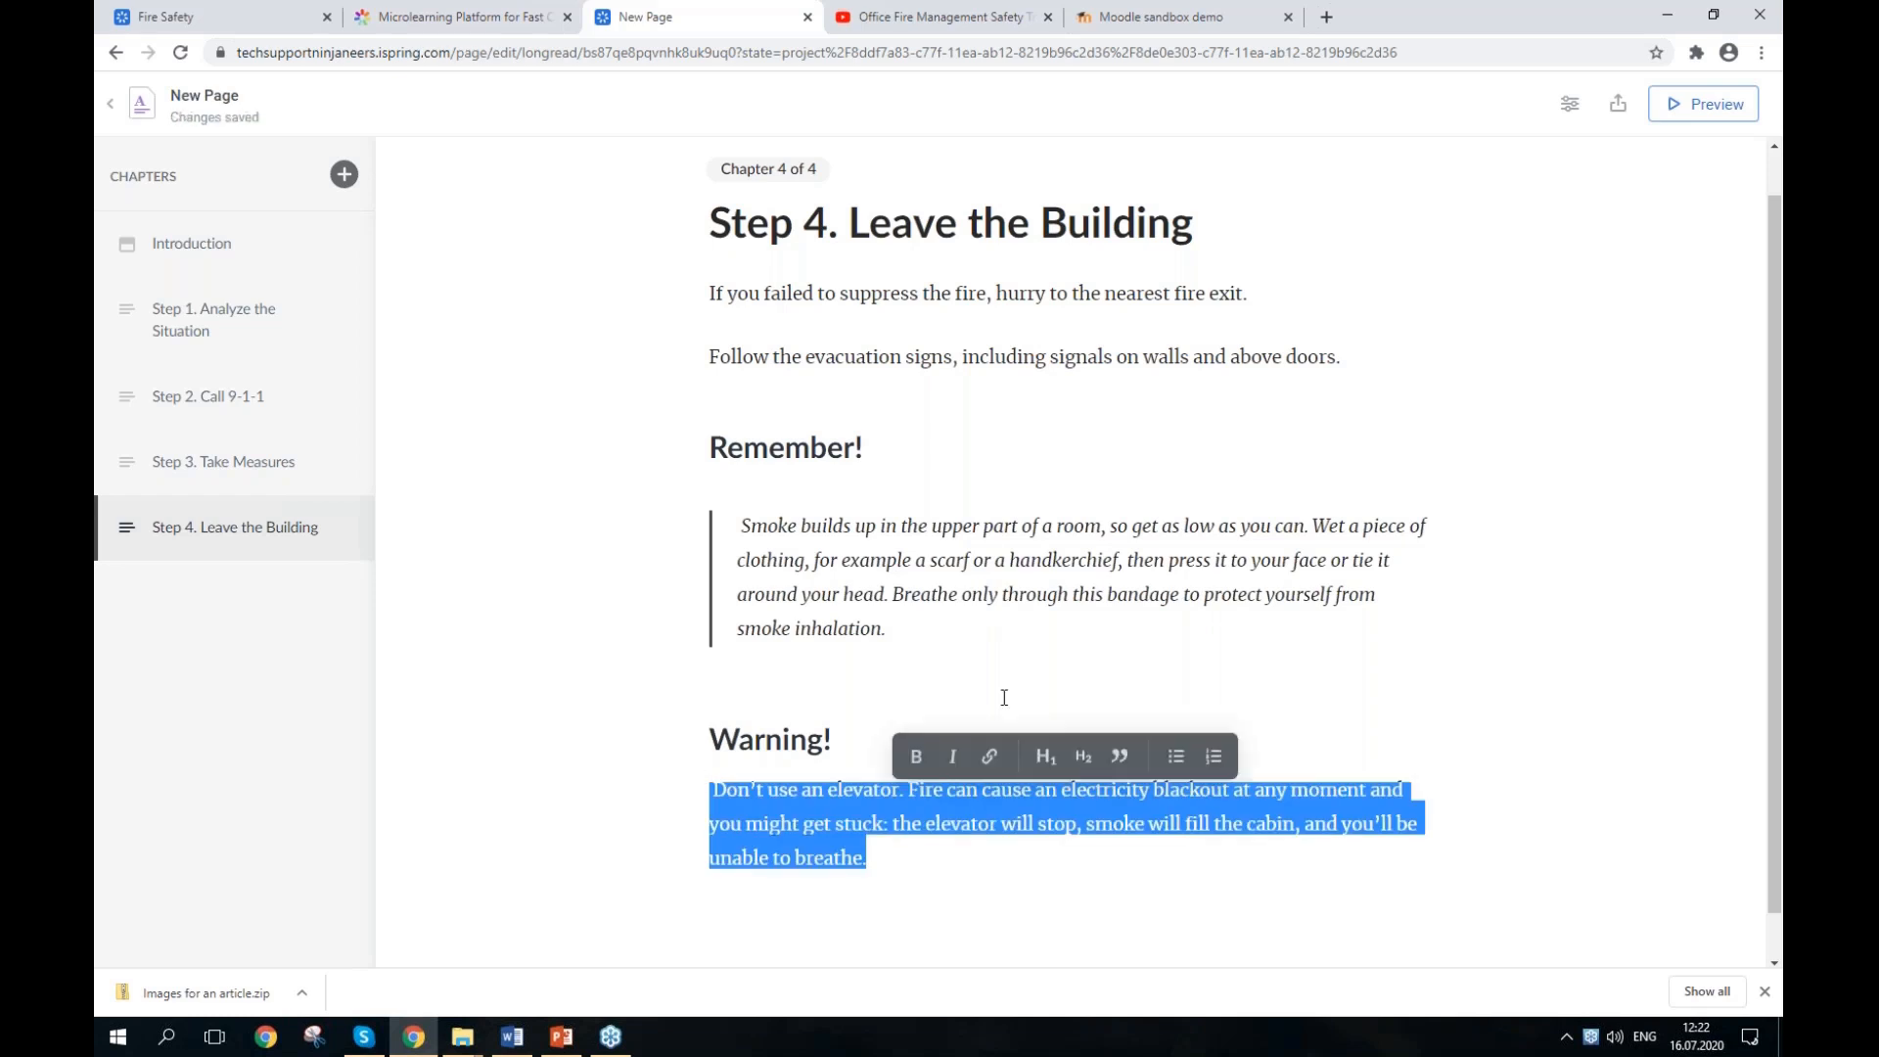
{"action": "left_click", "coordinate": [1120, 754]}
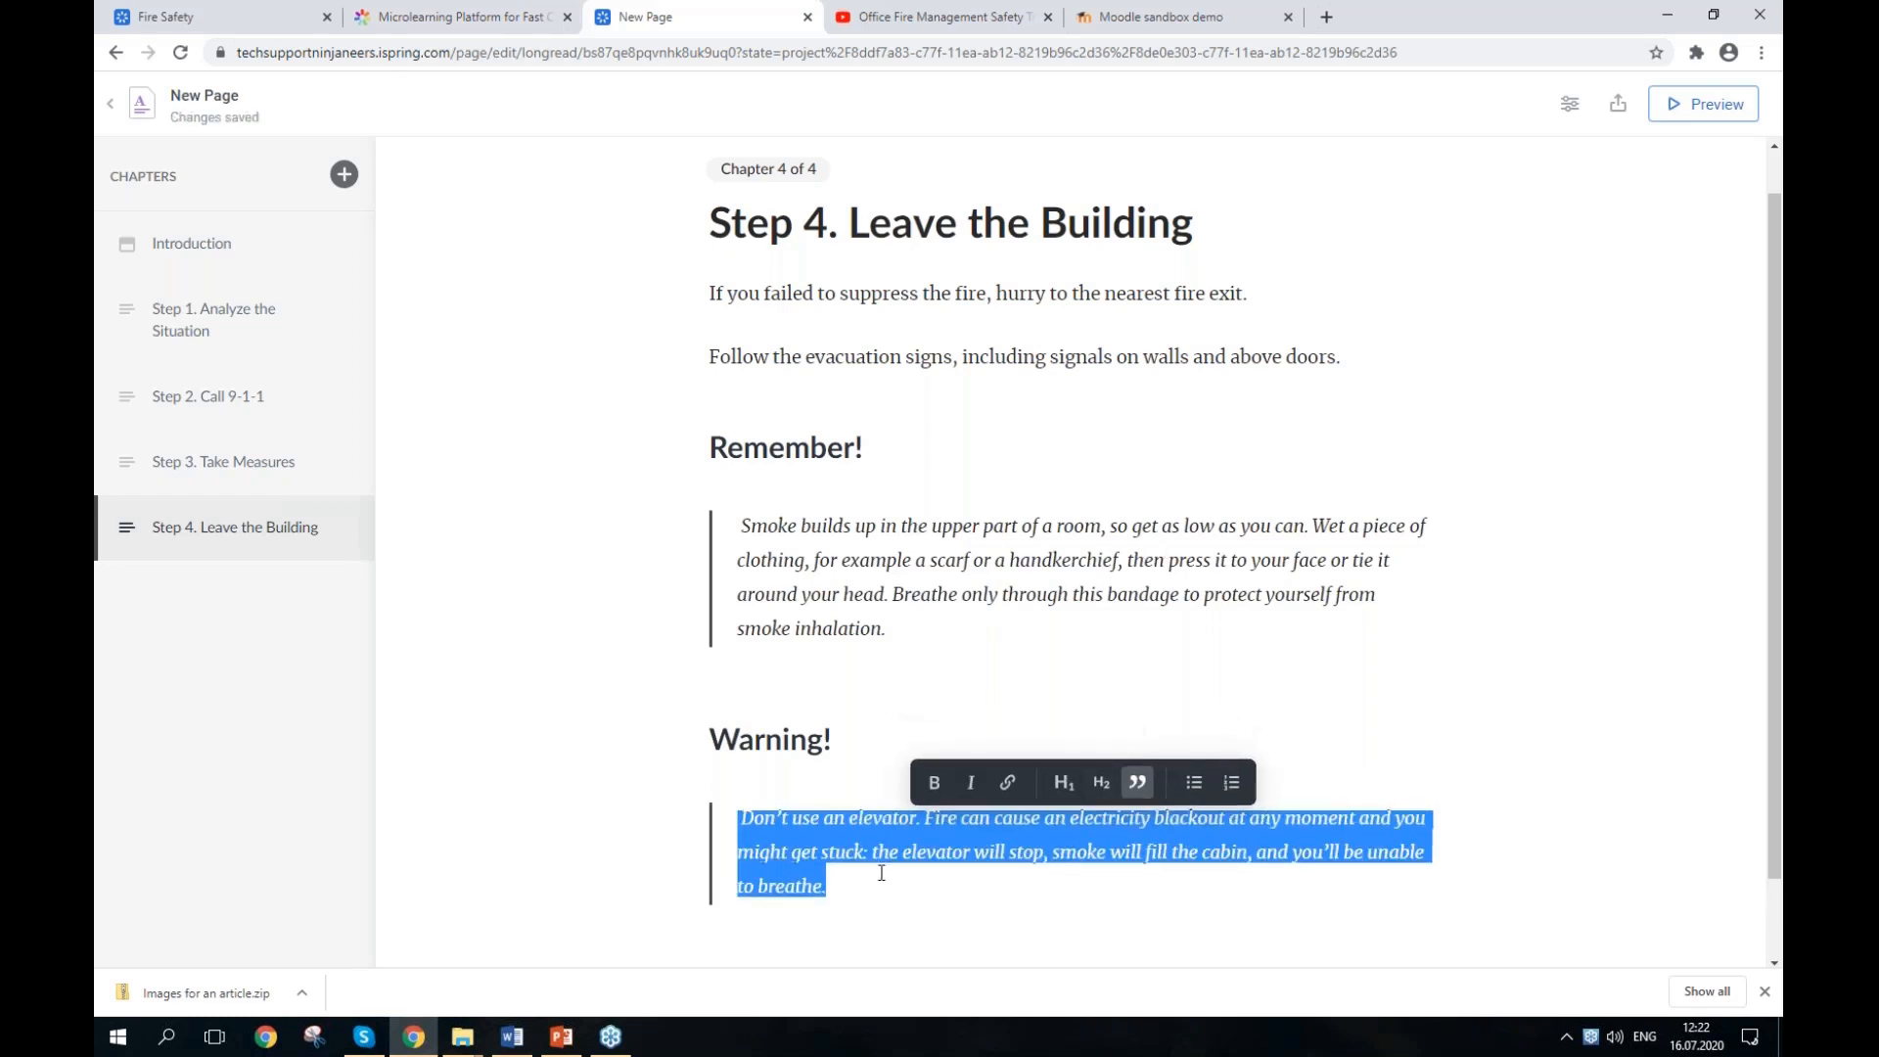
{"action": "left_click", "coordinate": [881, 872]}
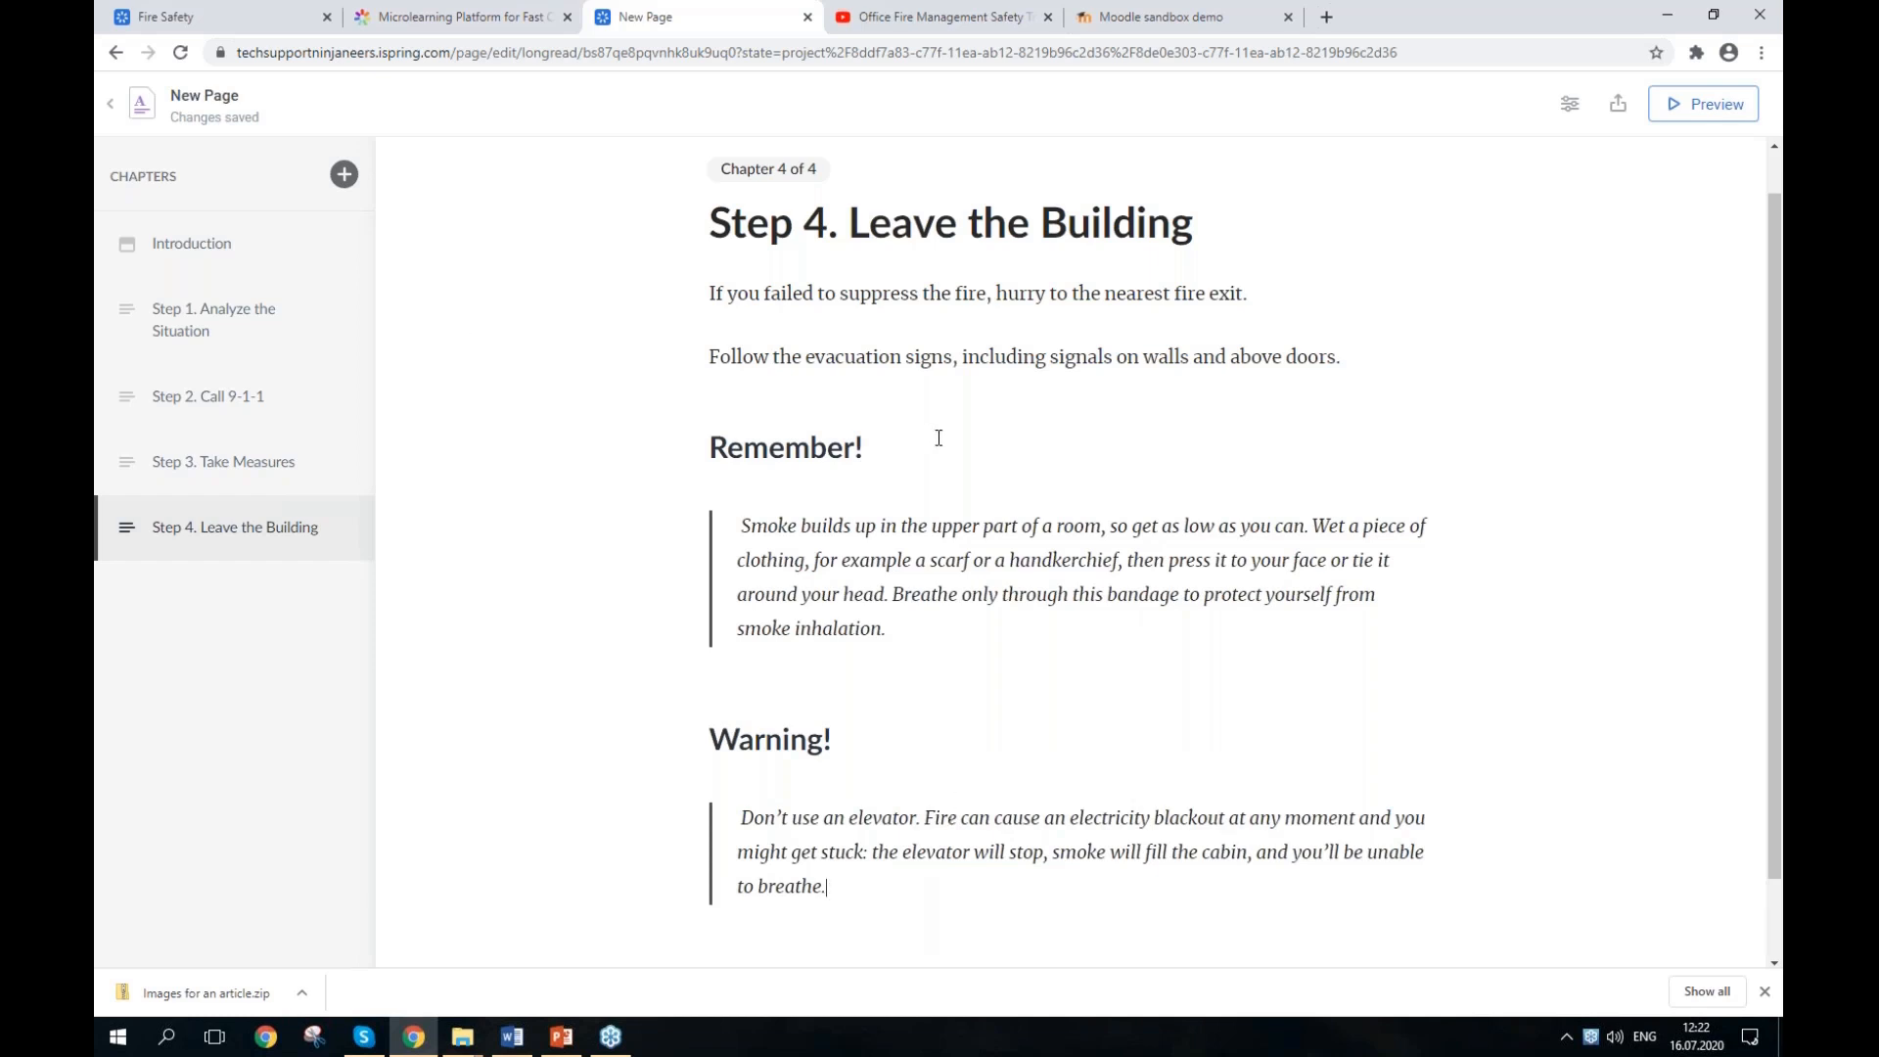
Step: Add a new chapter titled "Step 5. Do a Headcount", taking the title from the Word document
{"action": "left_click", "coordinate": [345, 176]}
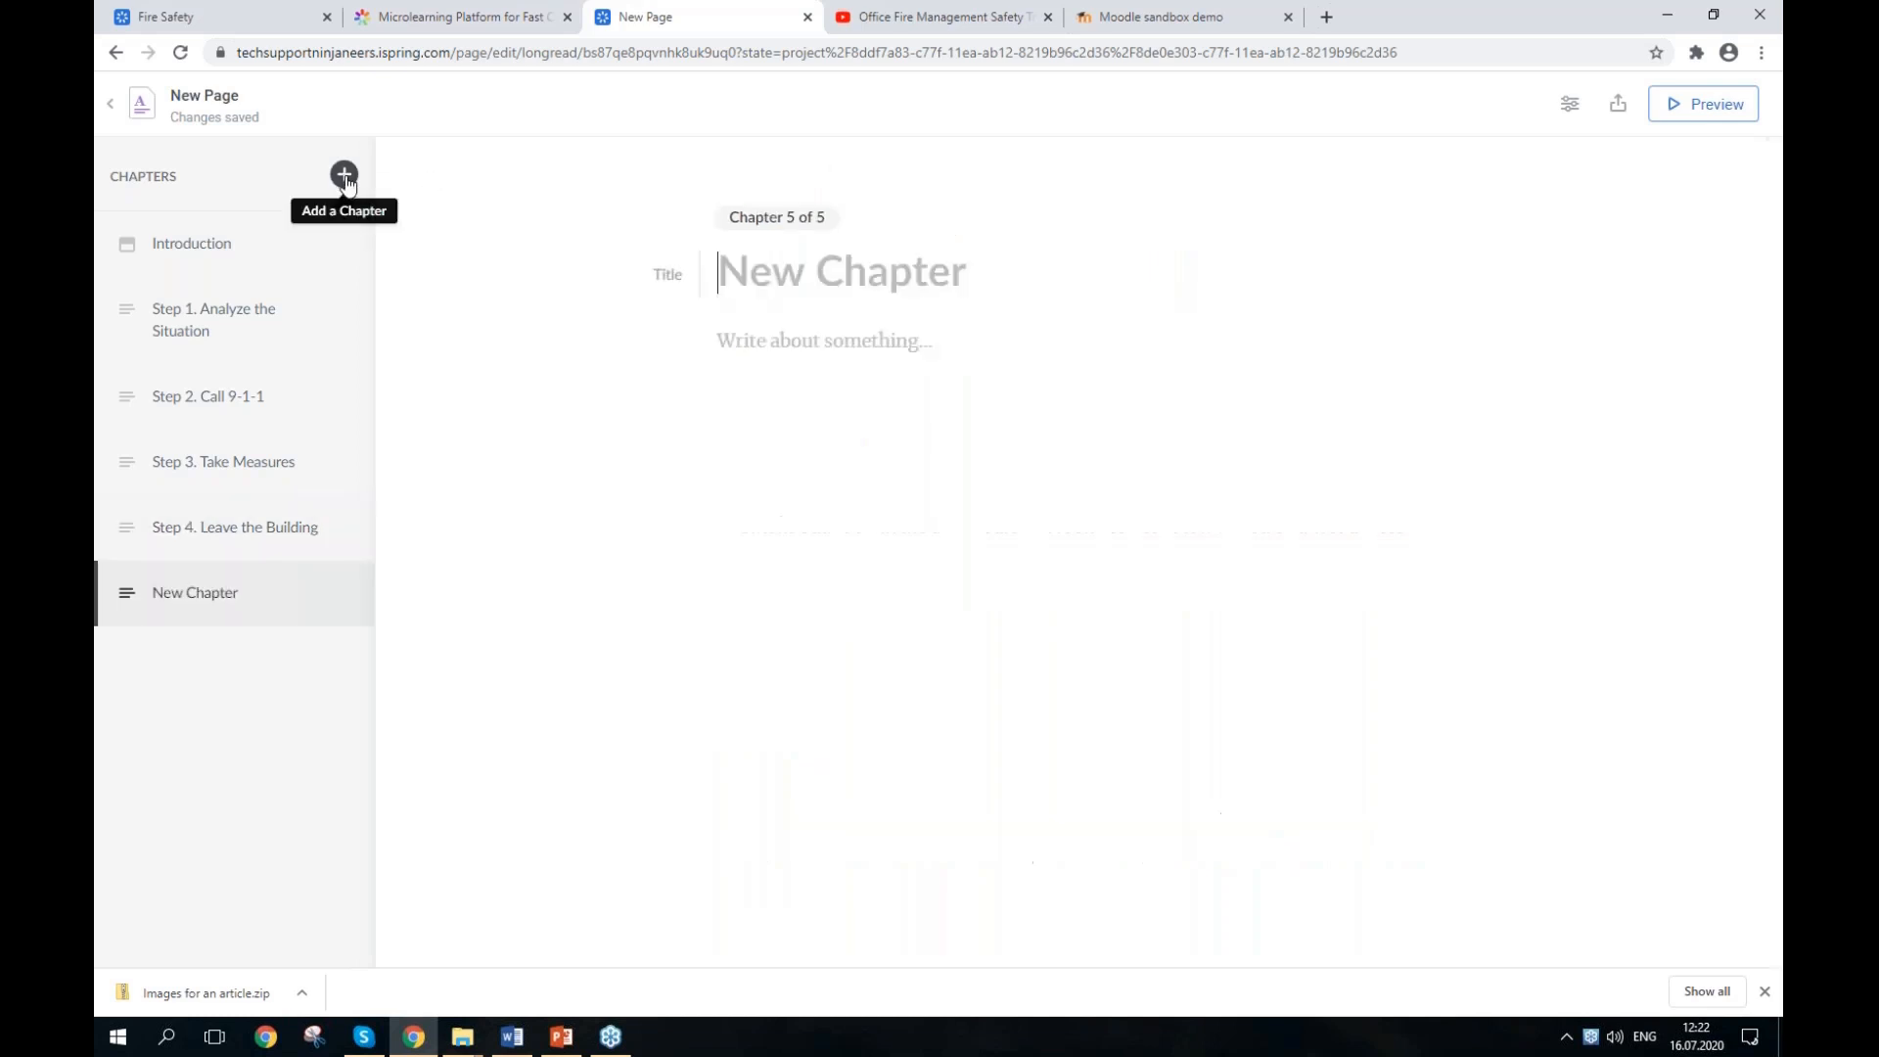
{"action": "key", "text": "alt+Tab"}
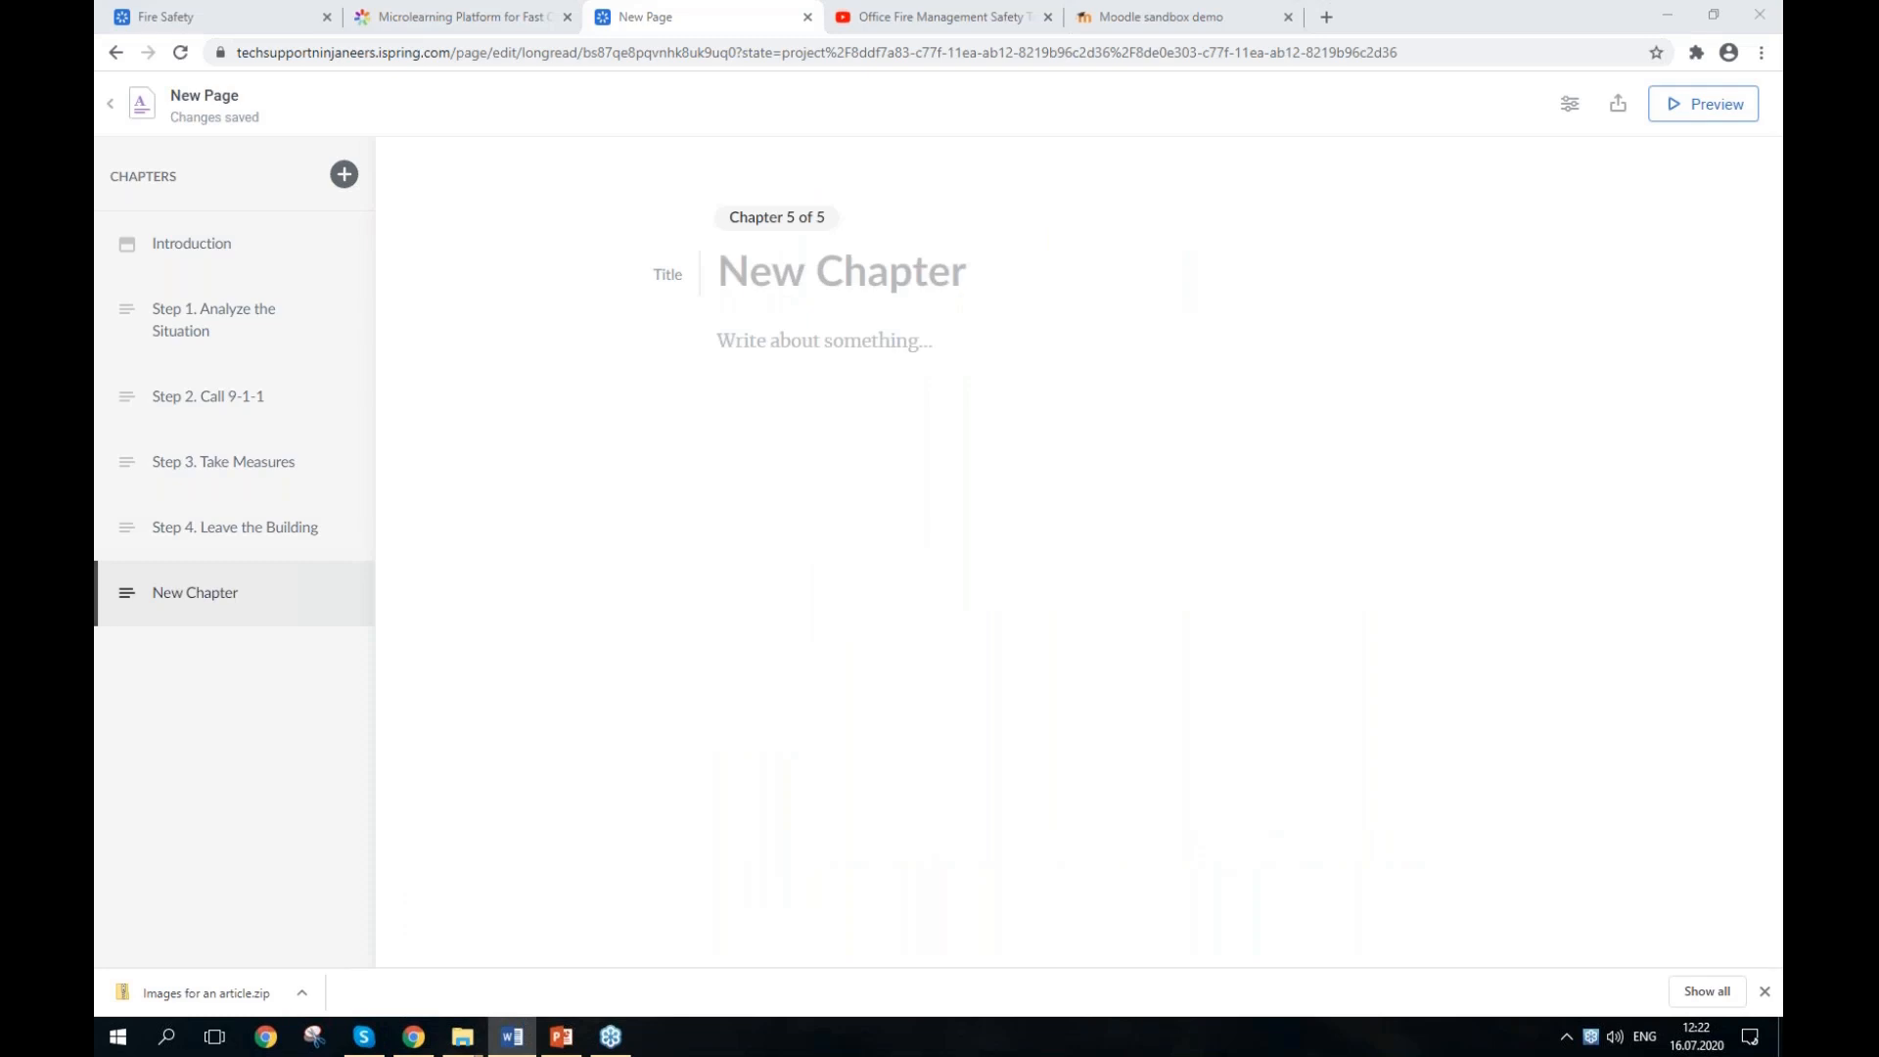
{"action": "key", "text": "alt+Tab"}
{"action": "type", "text": "Step 5. Do a Headcount"}
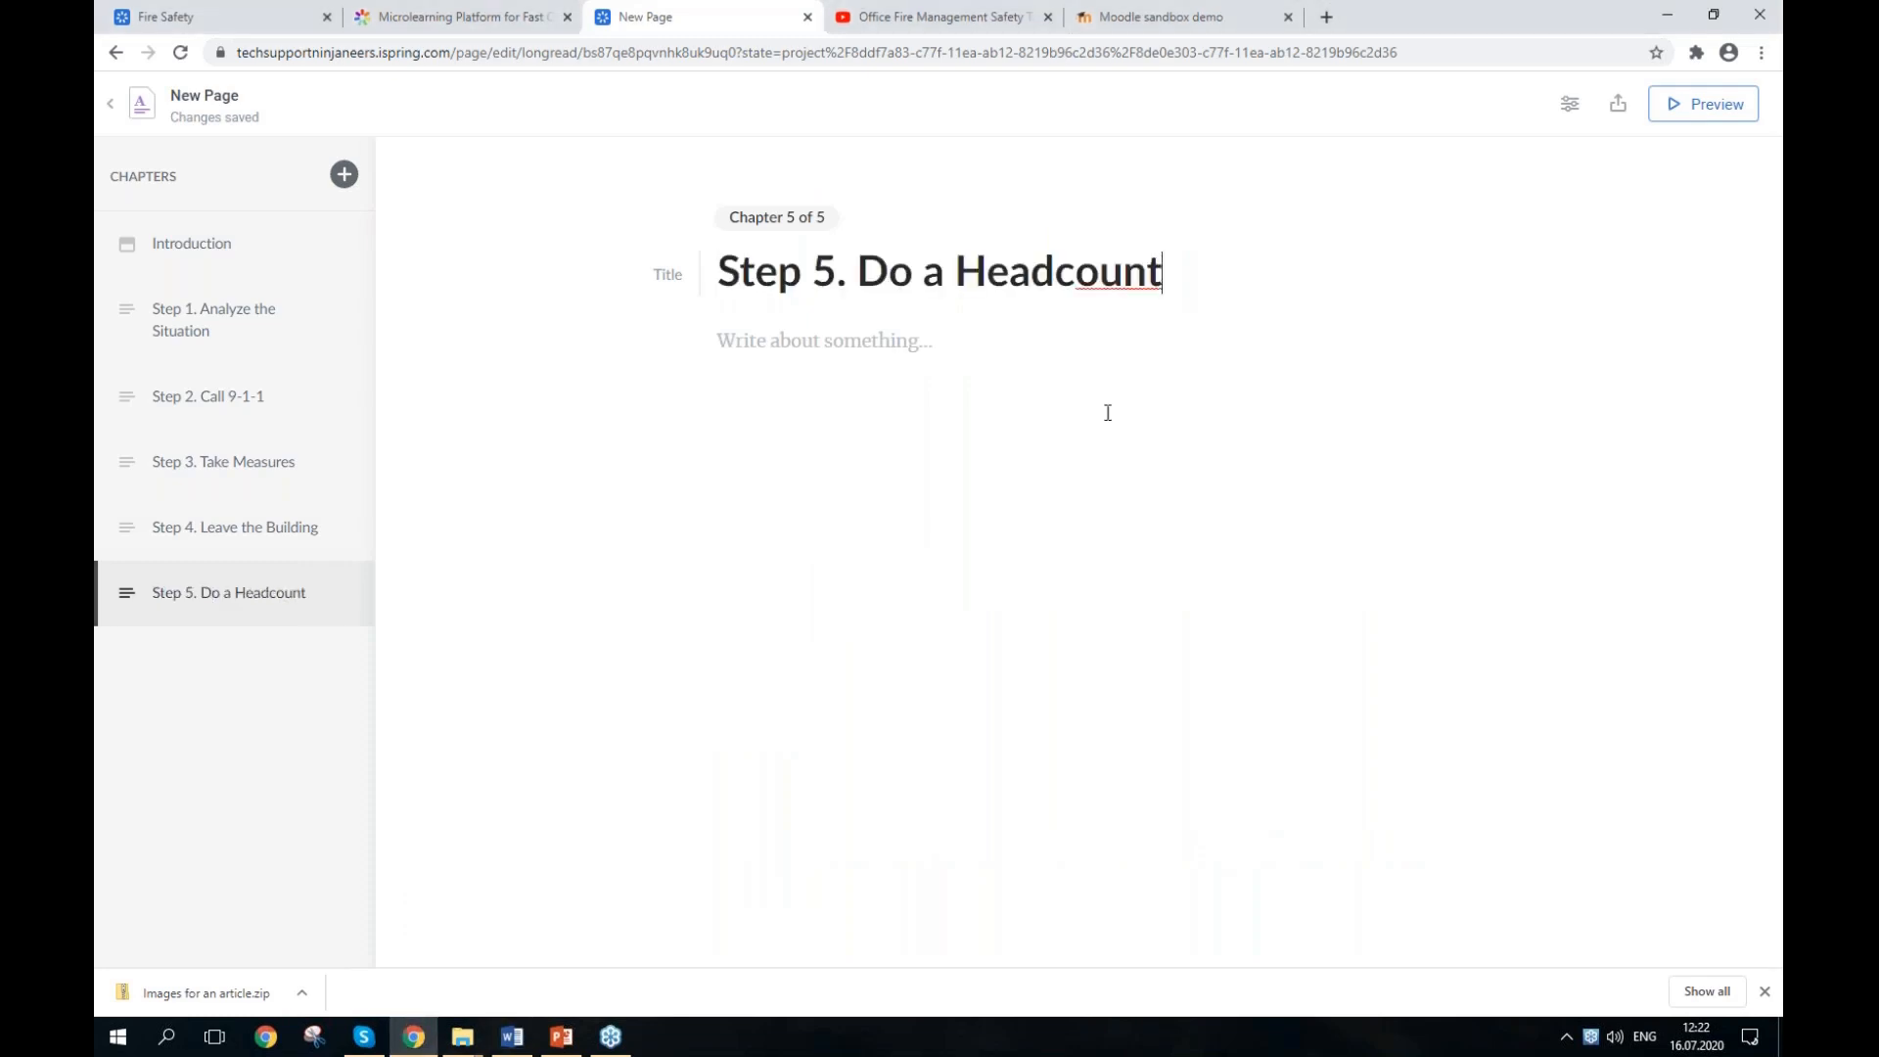
Step: Fill the Step 5 chapter body from the Word document with the paragraph on doing a headcount and informing firemen
{"action": "key", "text": "alt+Tab"}
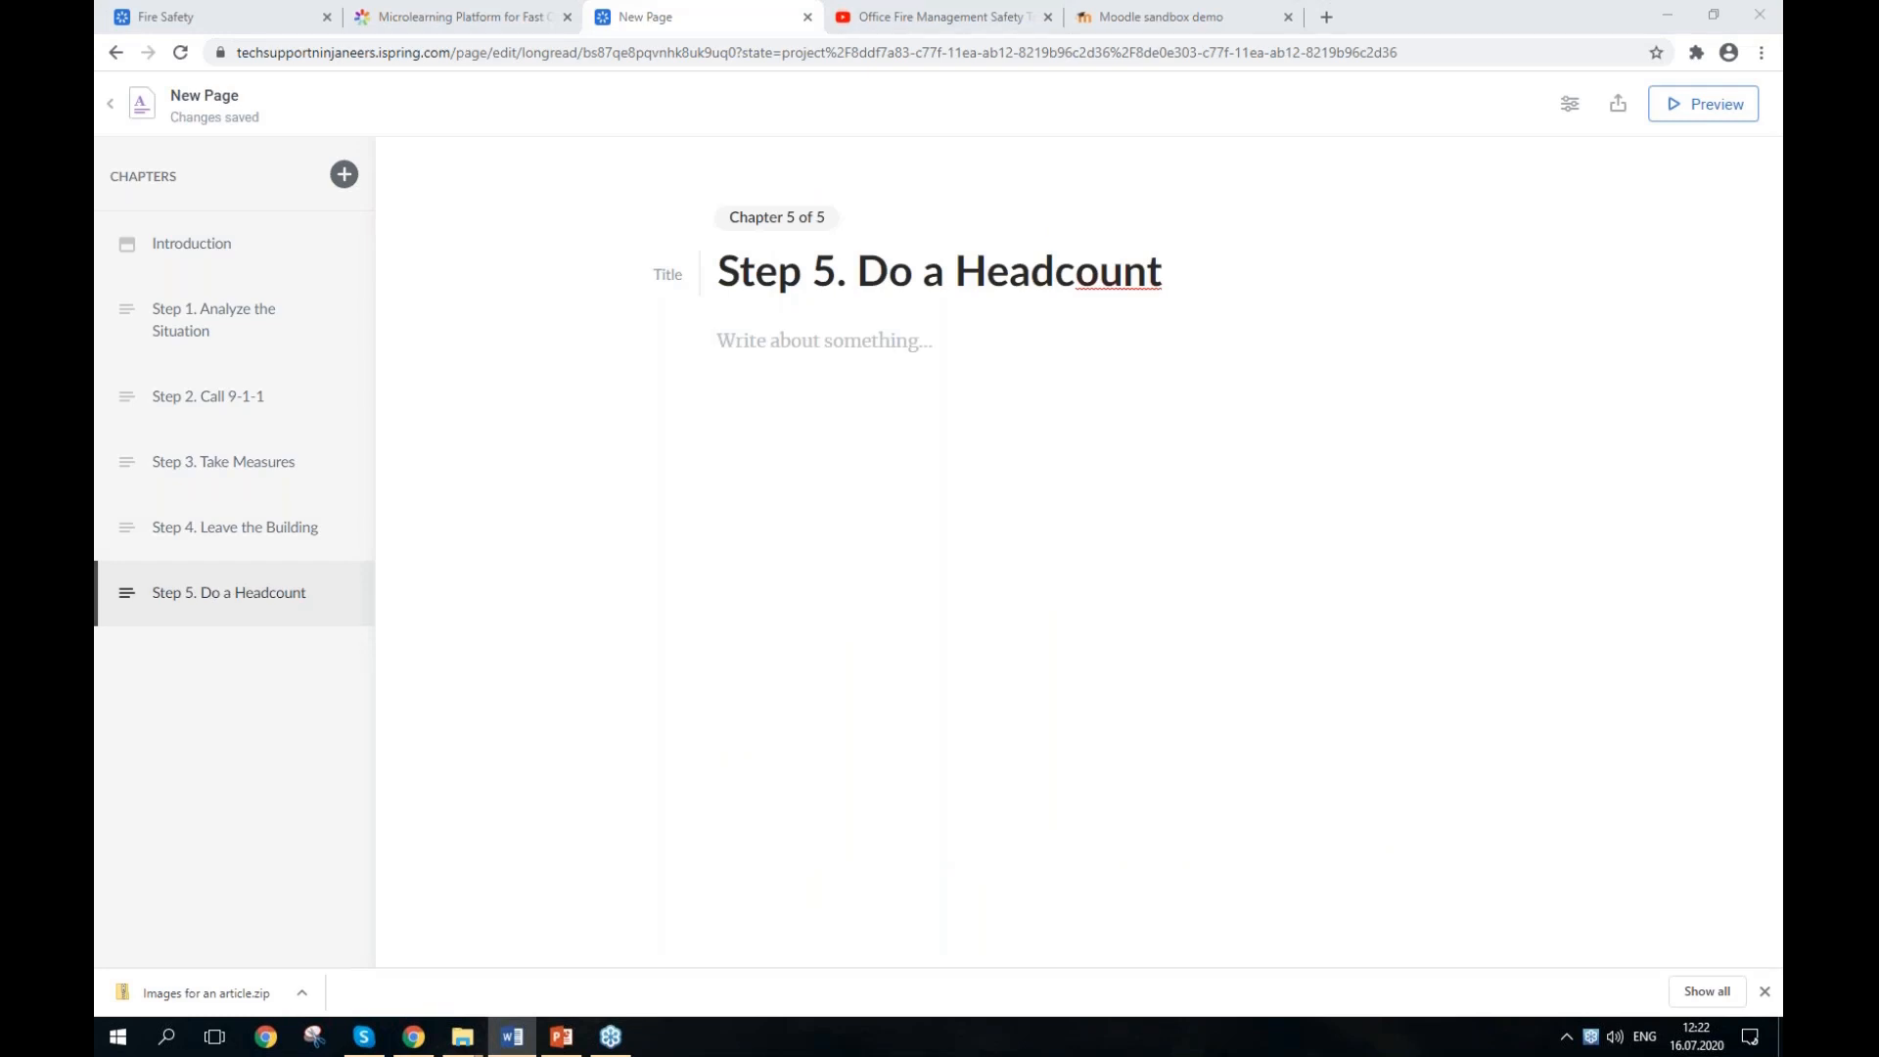
{"action": "left_click", "coordinate": [1067, 357]}
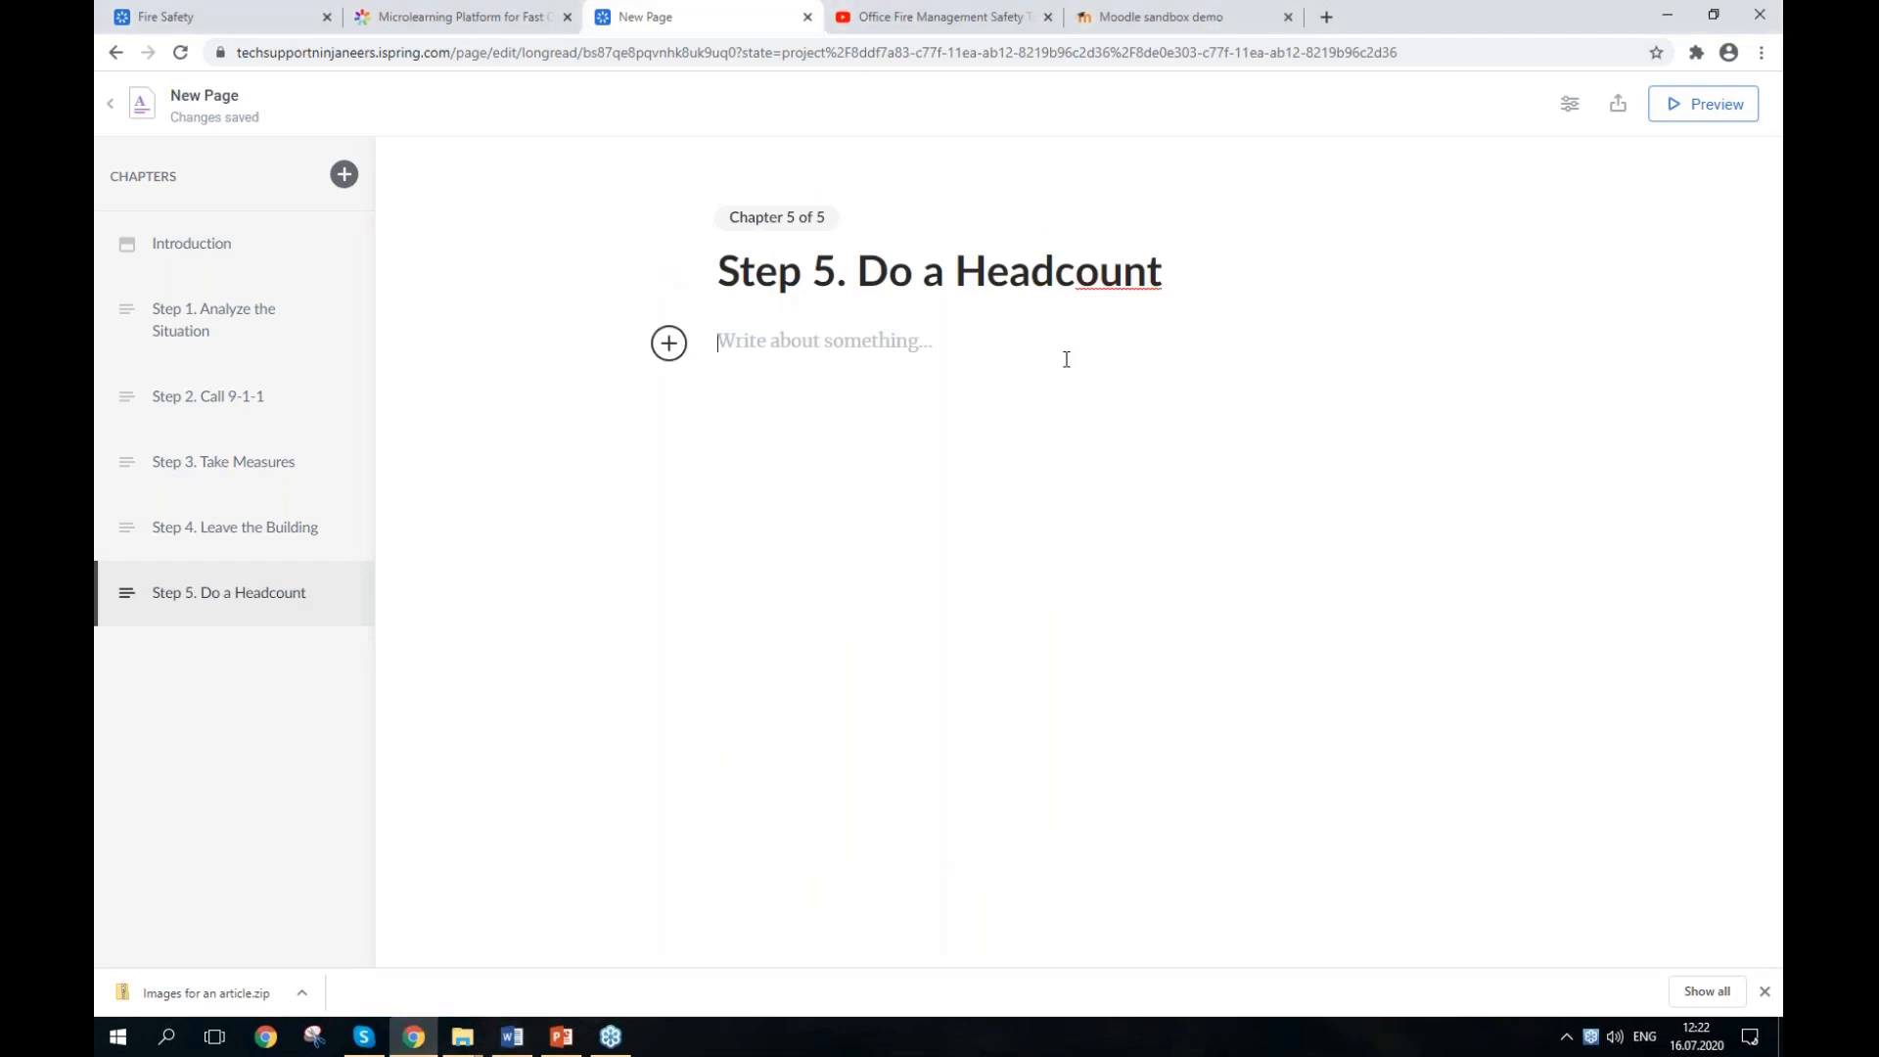
{"action": "type", "text": "You’ve managed to get out safely. Now, make sure all the employees and visitors have left the building as well. Do a headcount. Immediately inform firemen that there are still people inside."}
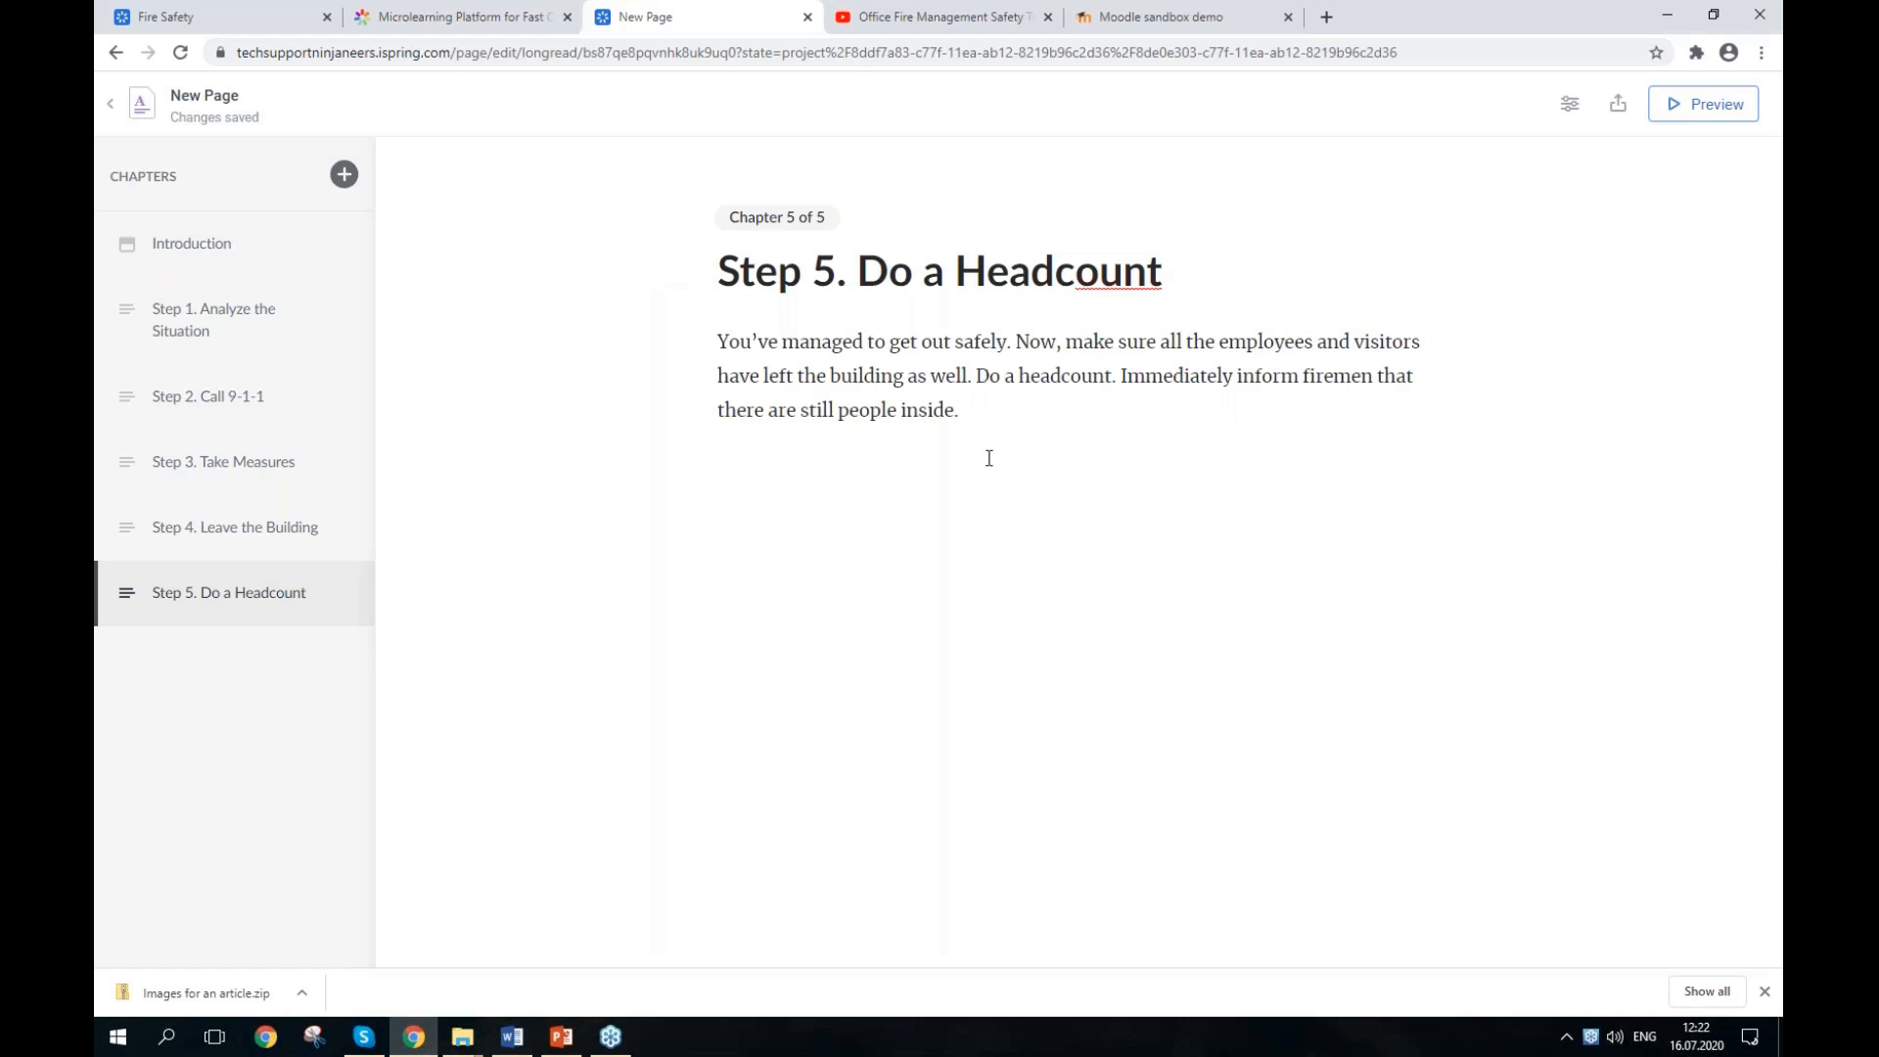
Step: Insert the image 911.jpg below the paragraph in the Step 5 chapter
{"action": "key", "text": "Return"}
{"action": "left_click", "coordinate": [668, 474]}
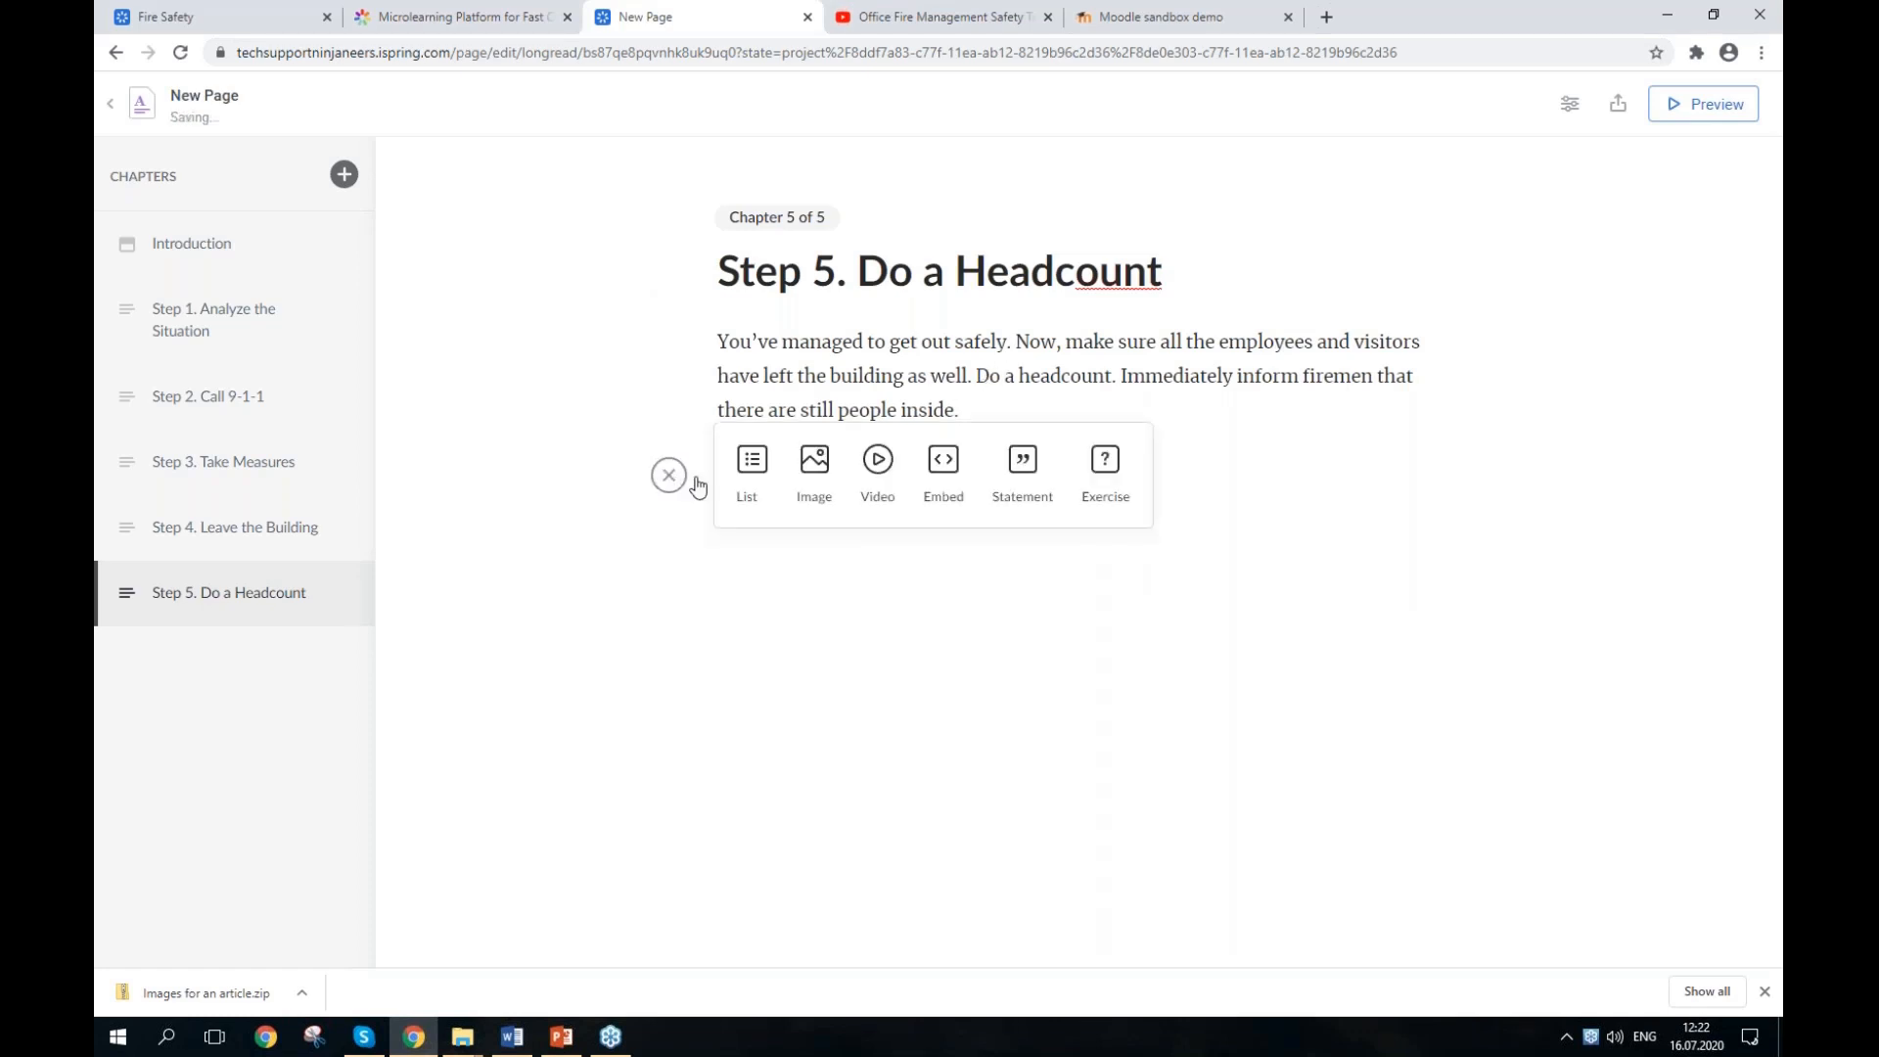
{"action": "left_click", "coordinate": [835, 480]}
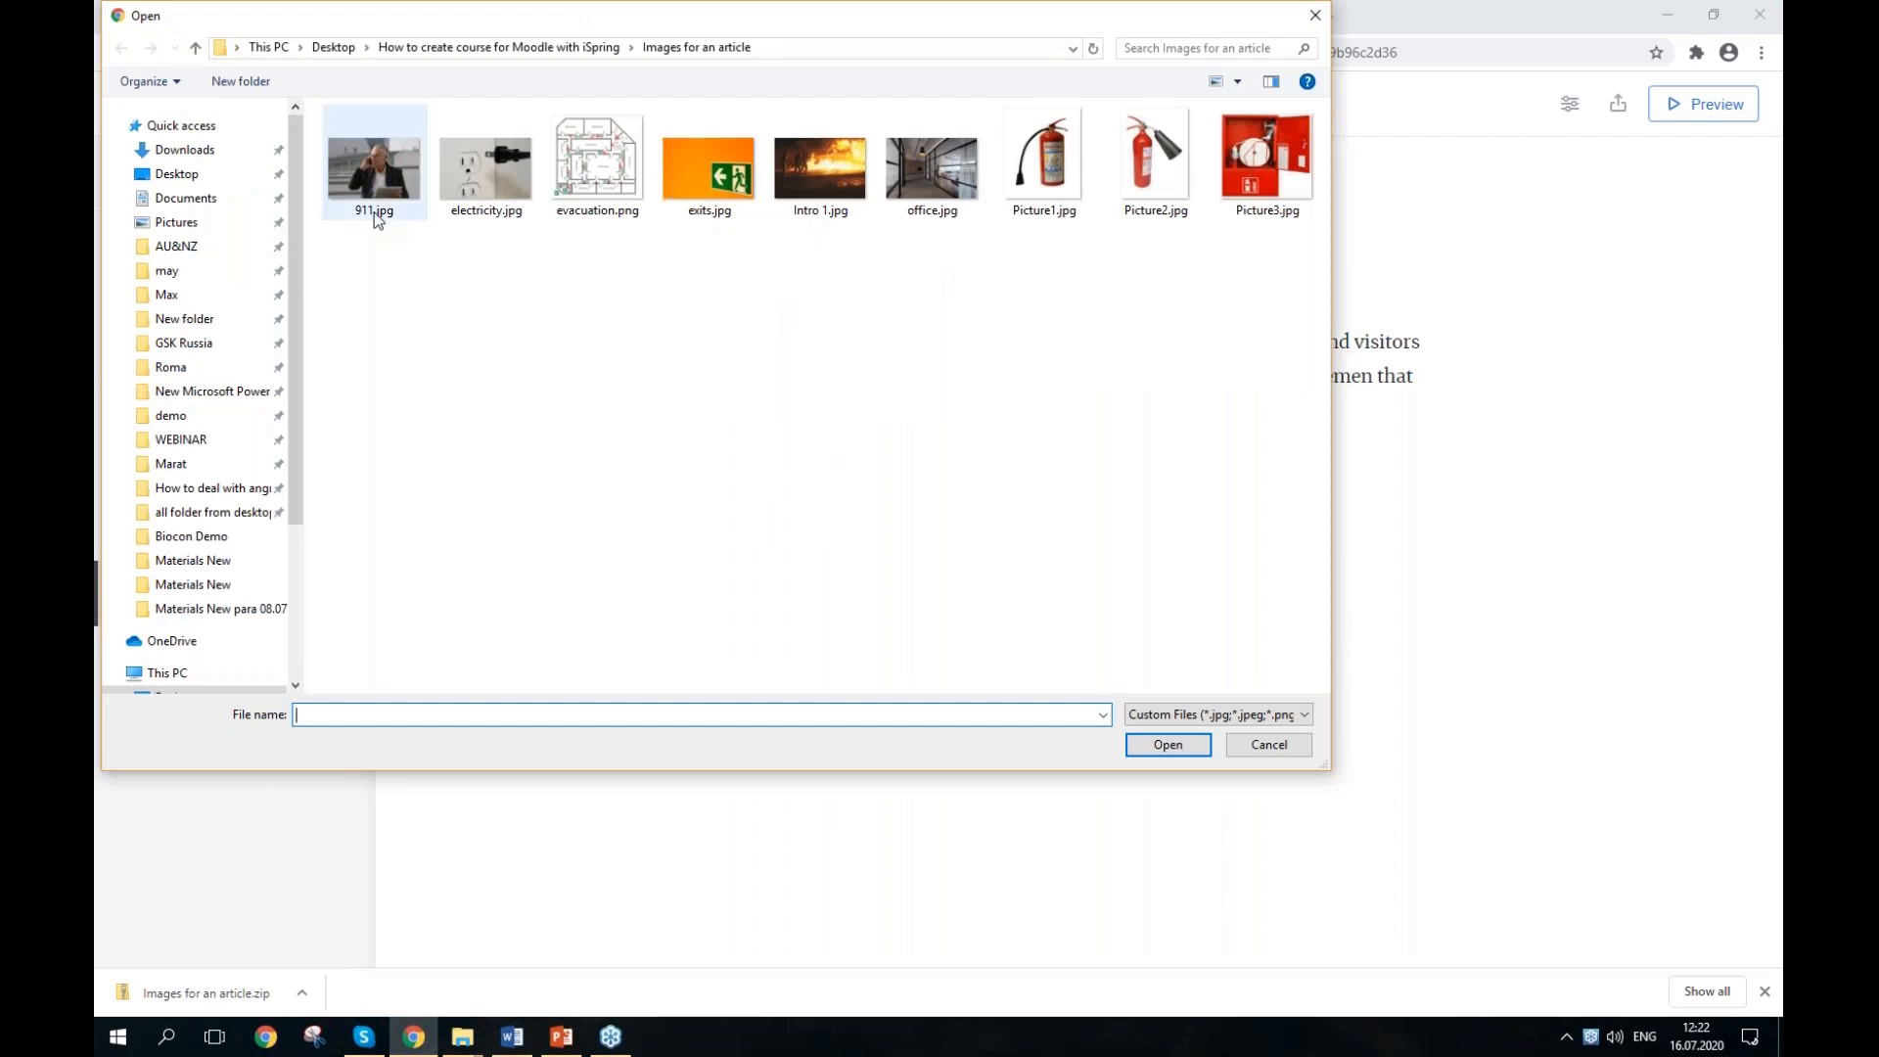
{"action": "left_click", "coordinate": [377, 176]}
{"action": "double_click", "coordinate": [376, 176]}
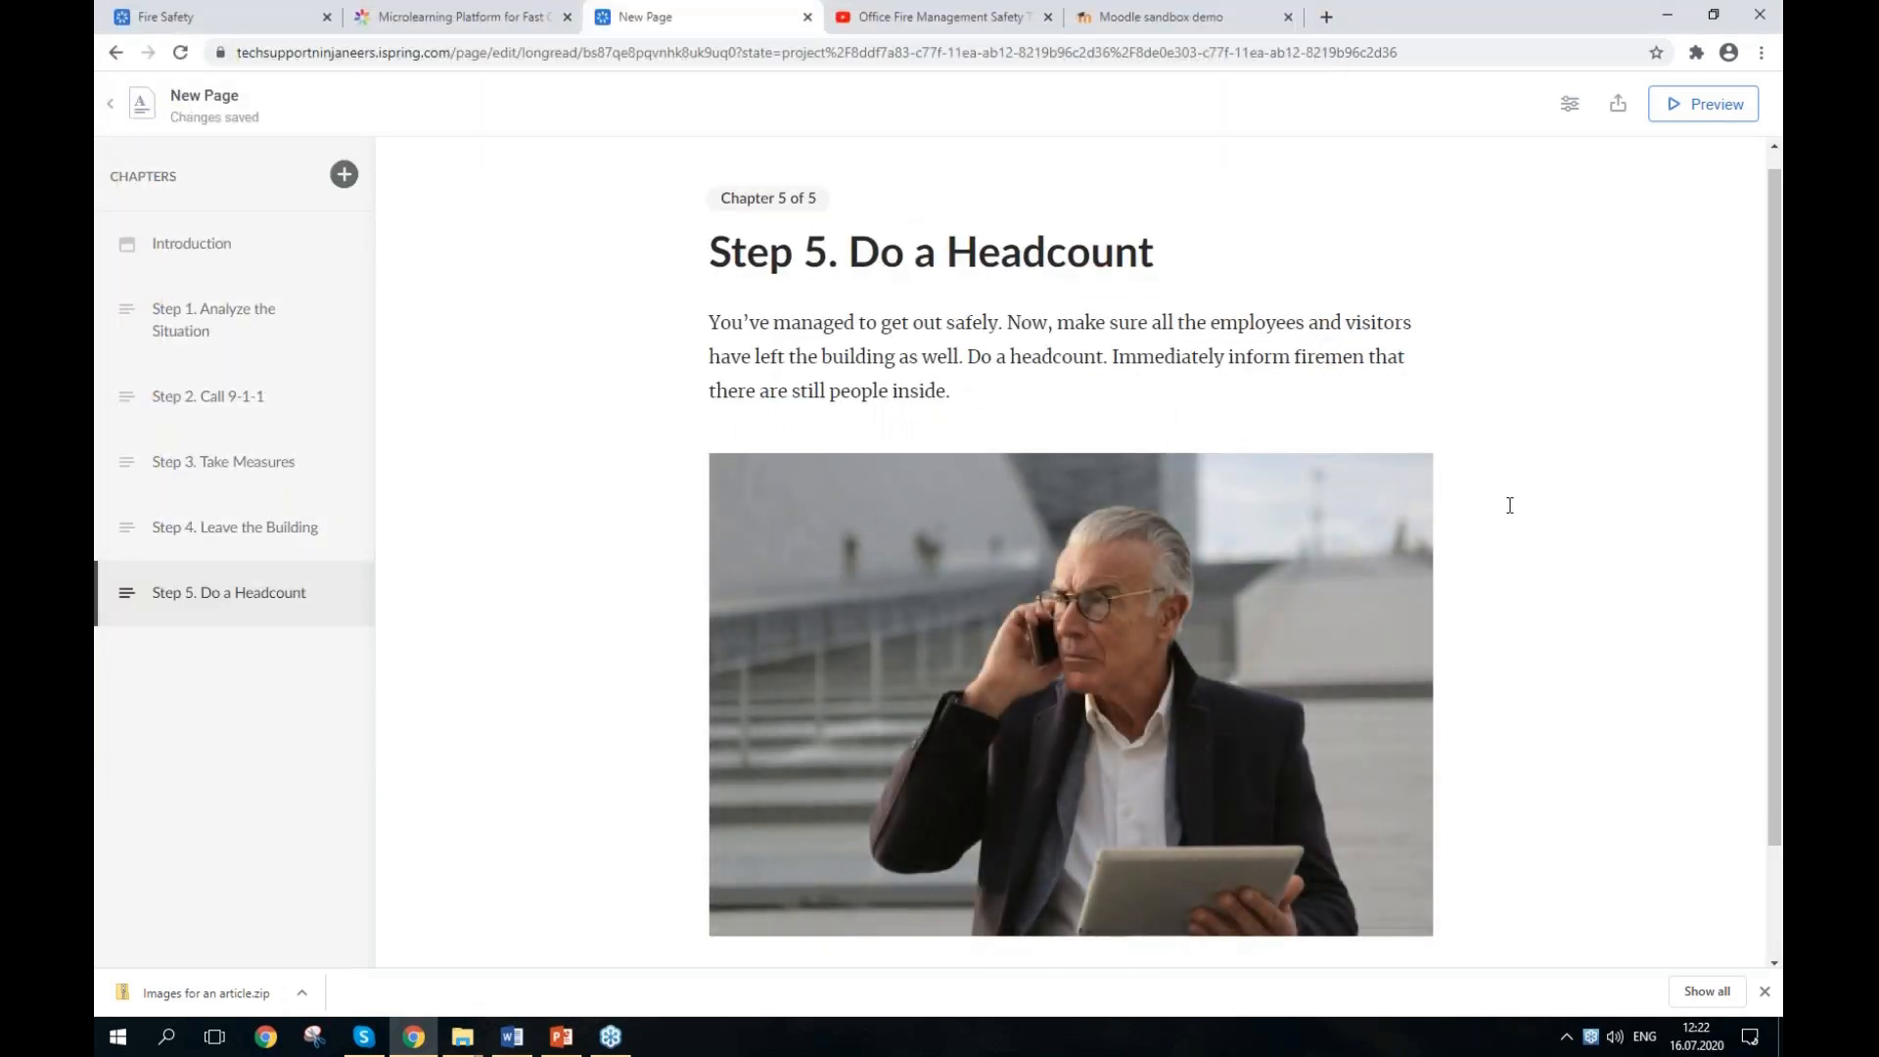
Step: Add a new chapter titled "How to Handle Fire in an Office?", taking the title from the Word document
{"action": "key", "text": "alt+Tab"}
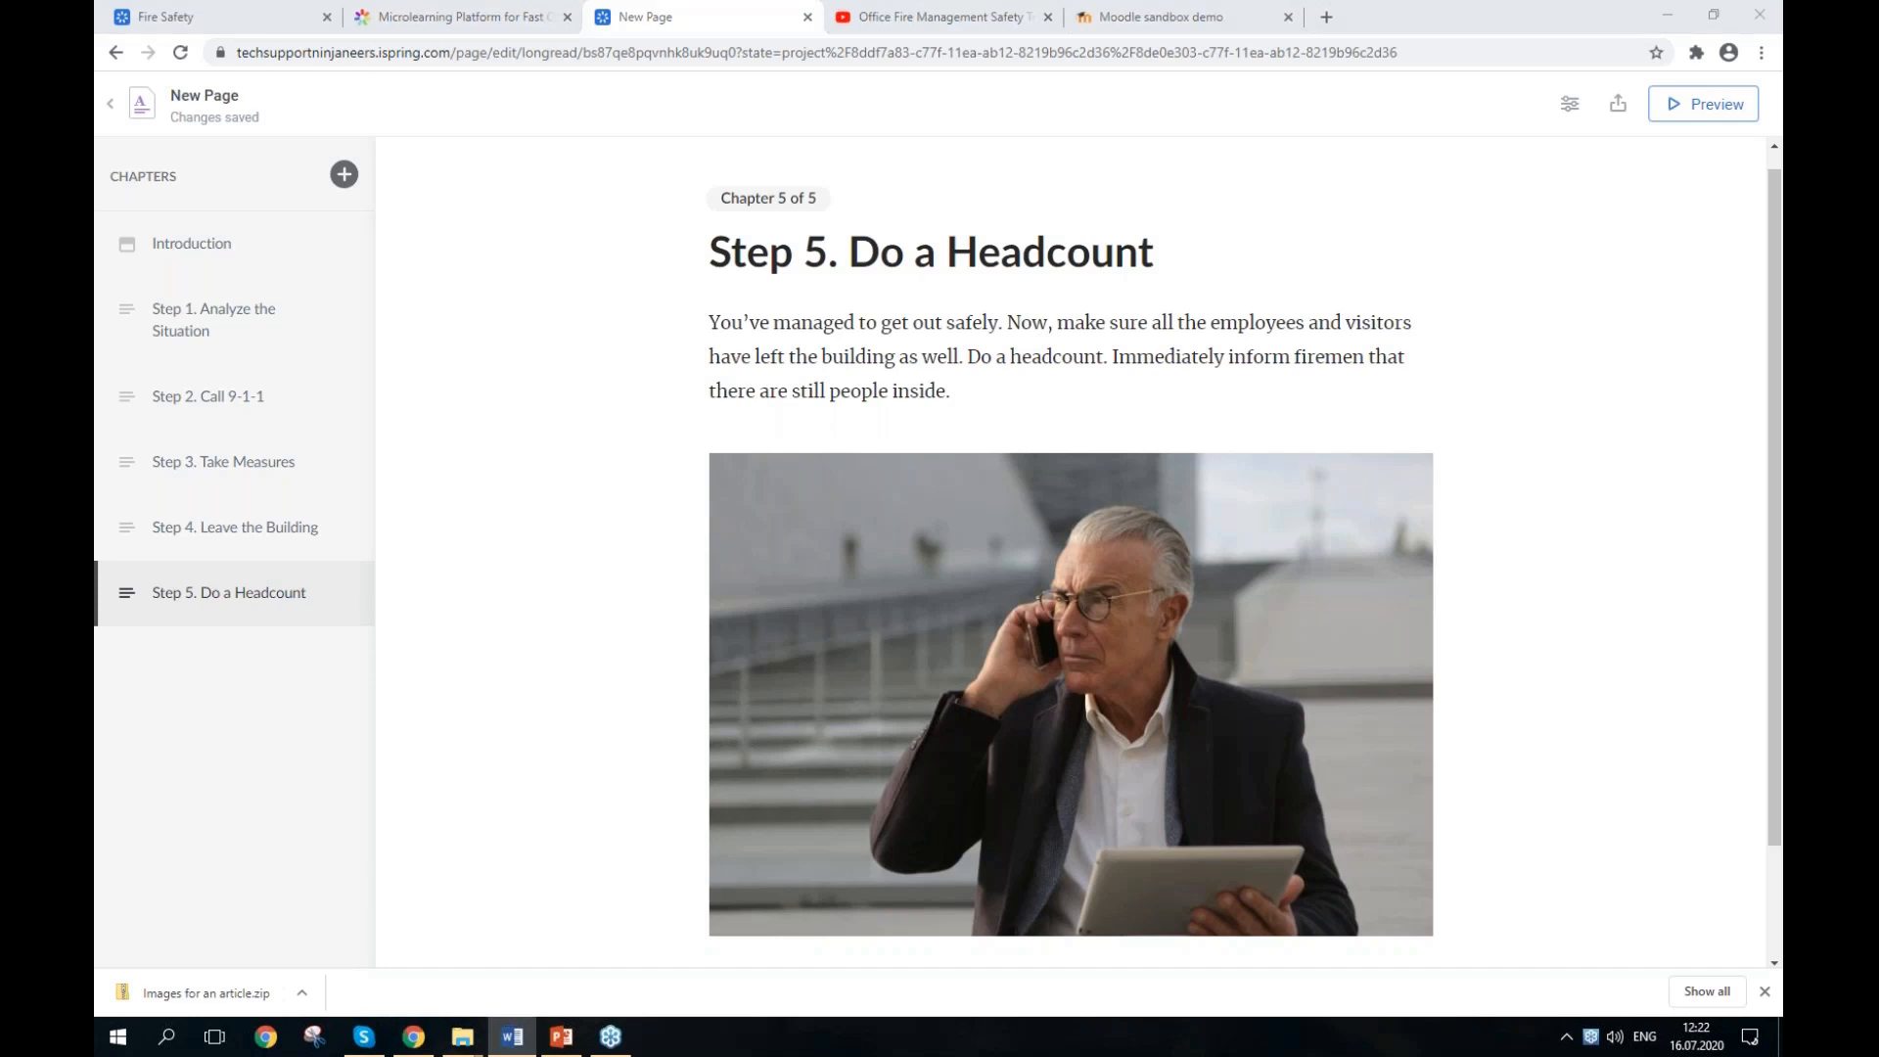
{"action": "left_click", "coordinate": [343, 176]}
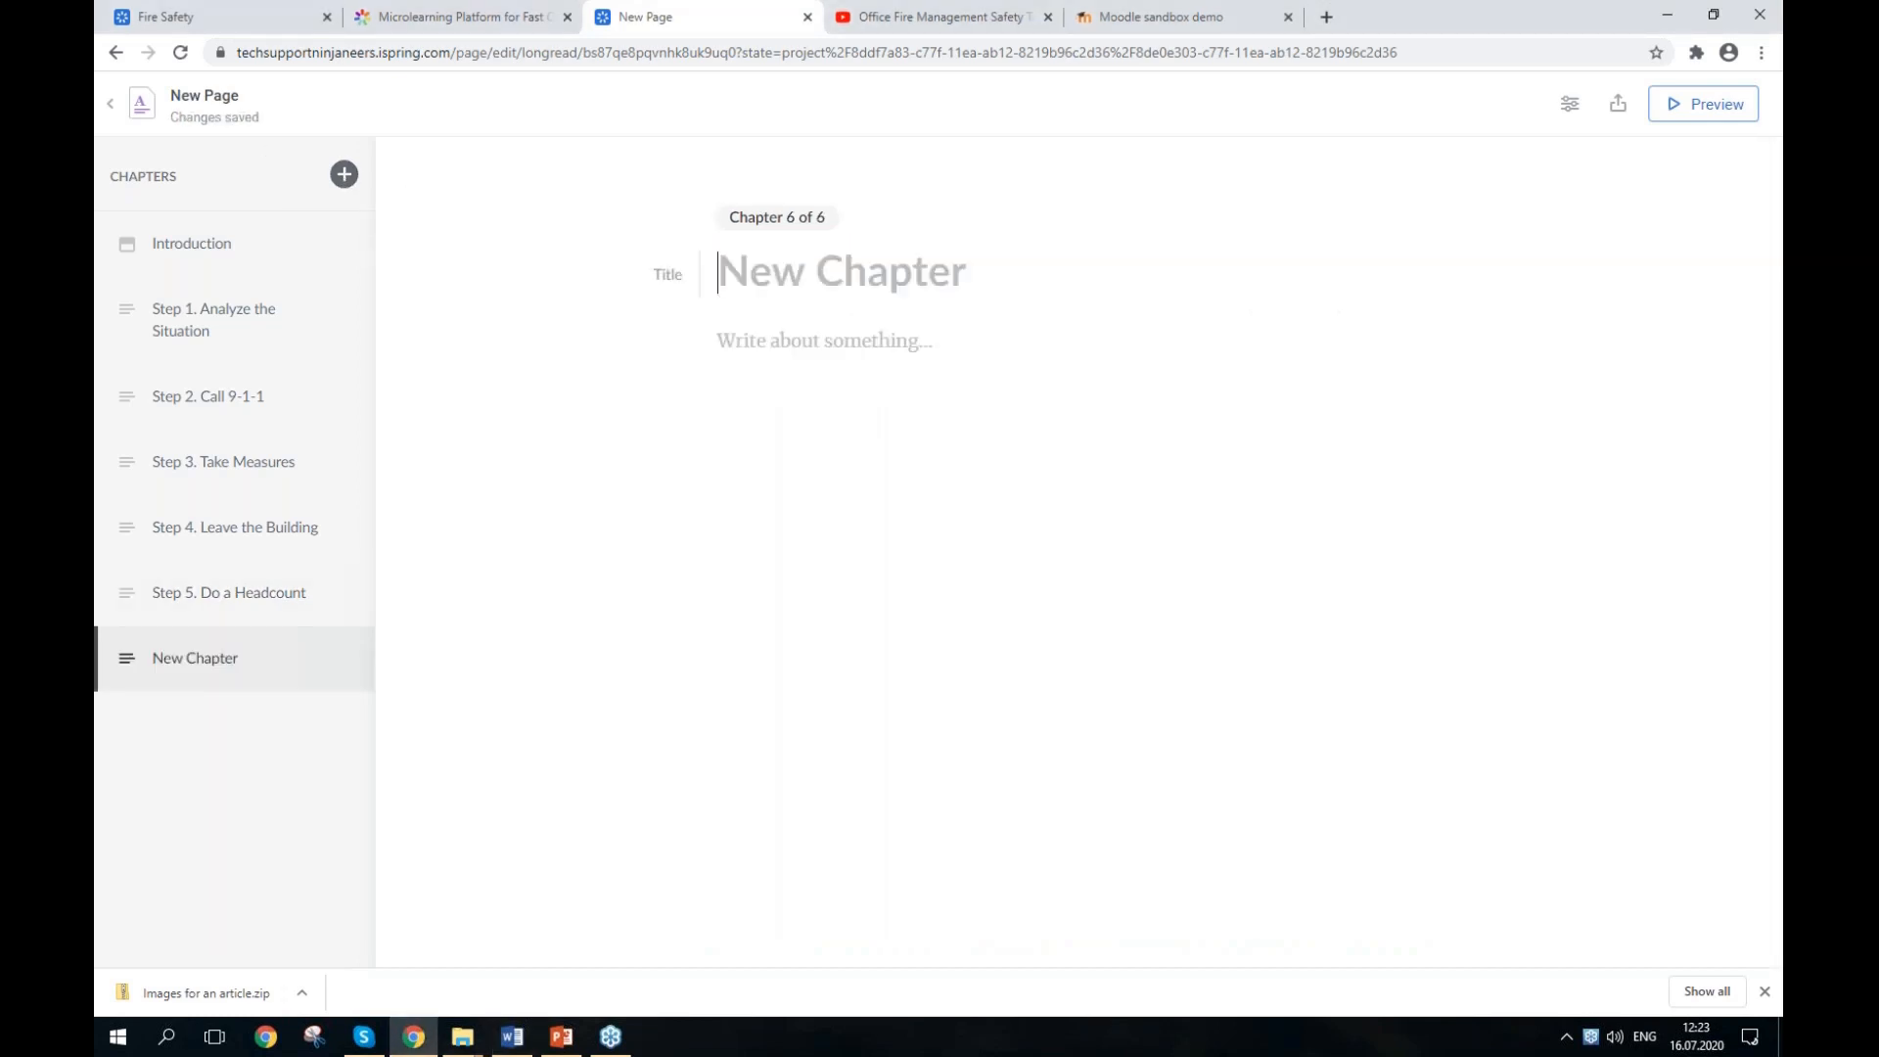
{"action": "key", "text": "alt+Tab"}
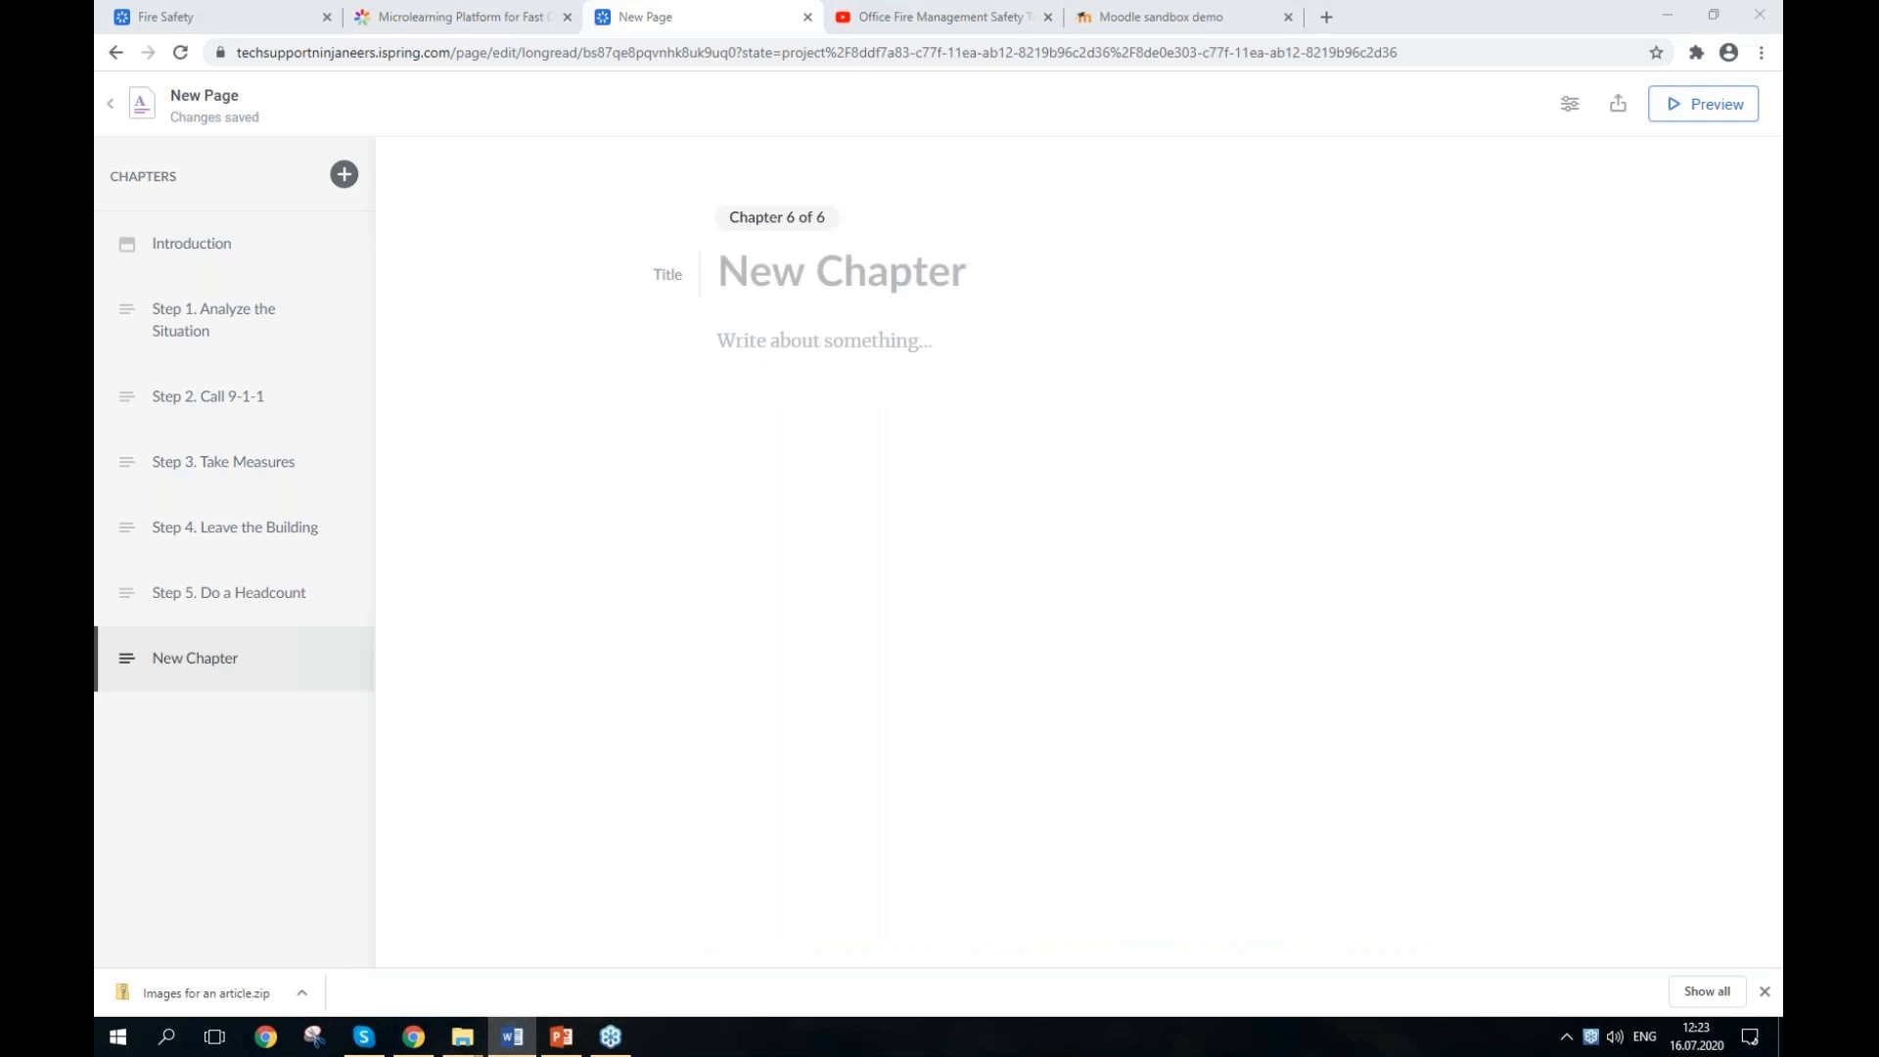
{"action": "left_click", "coordinate": [1067, 282]}
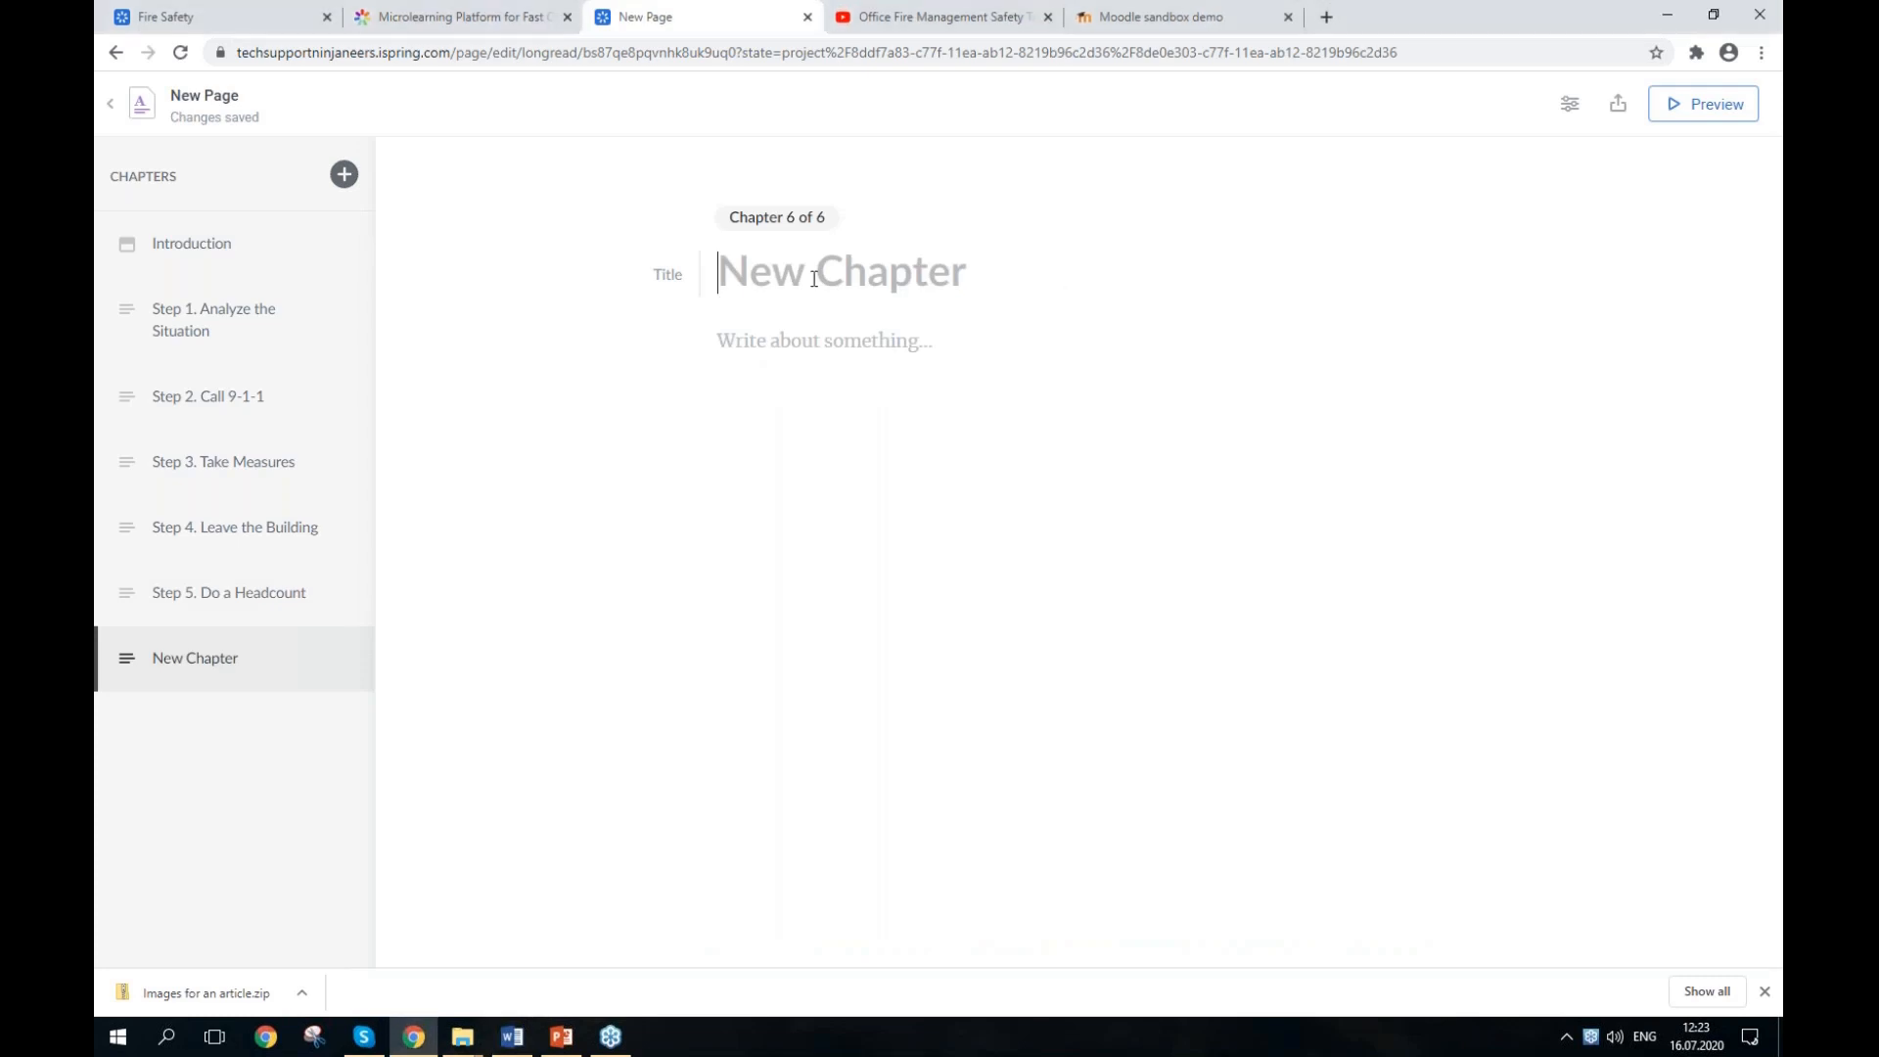
{"action": "type", "text": "How to Handle Fire in an Office?"}
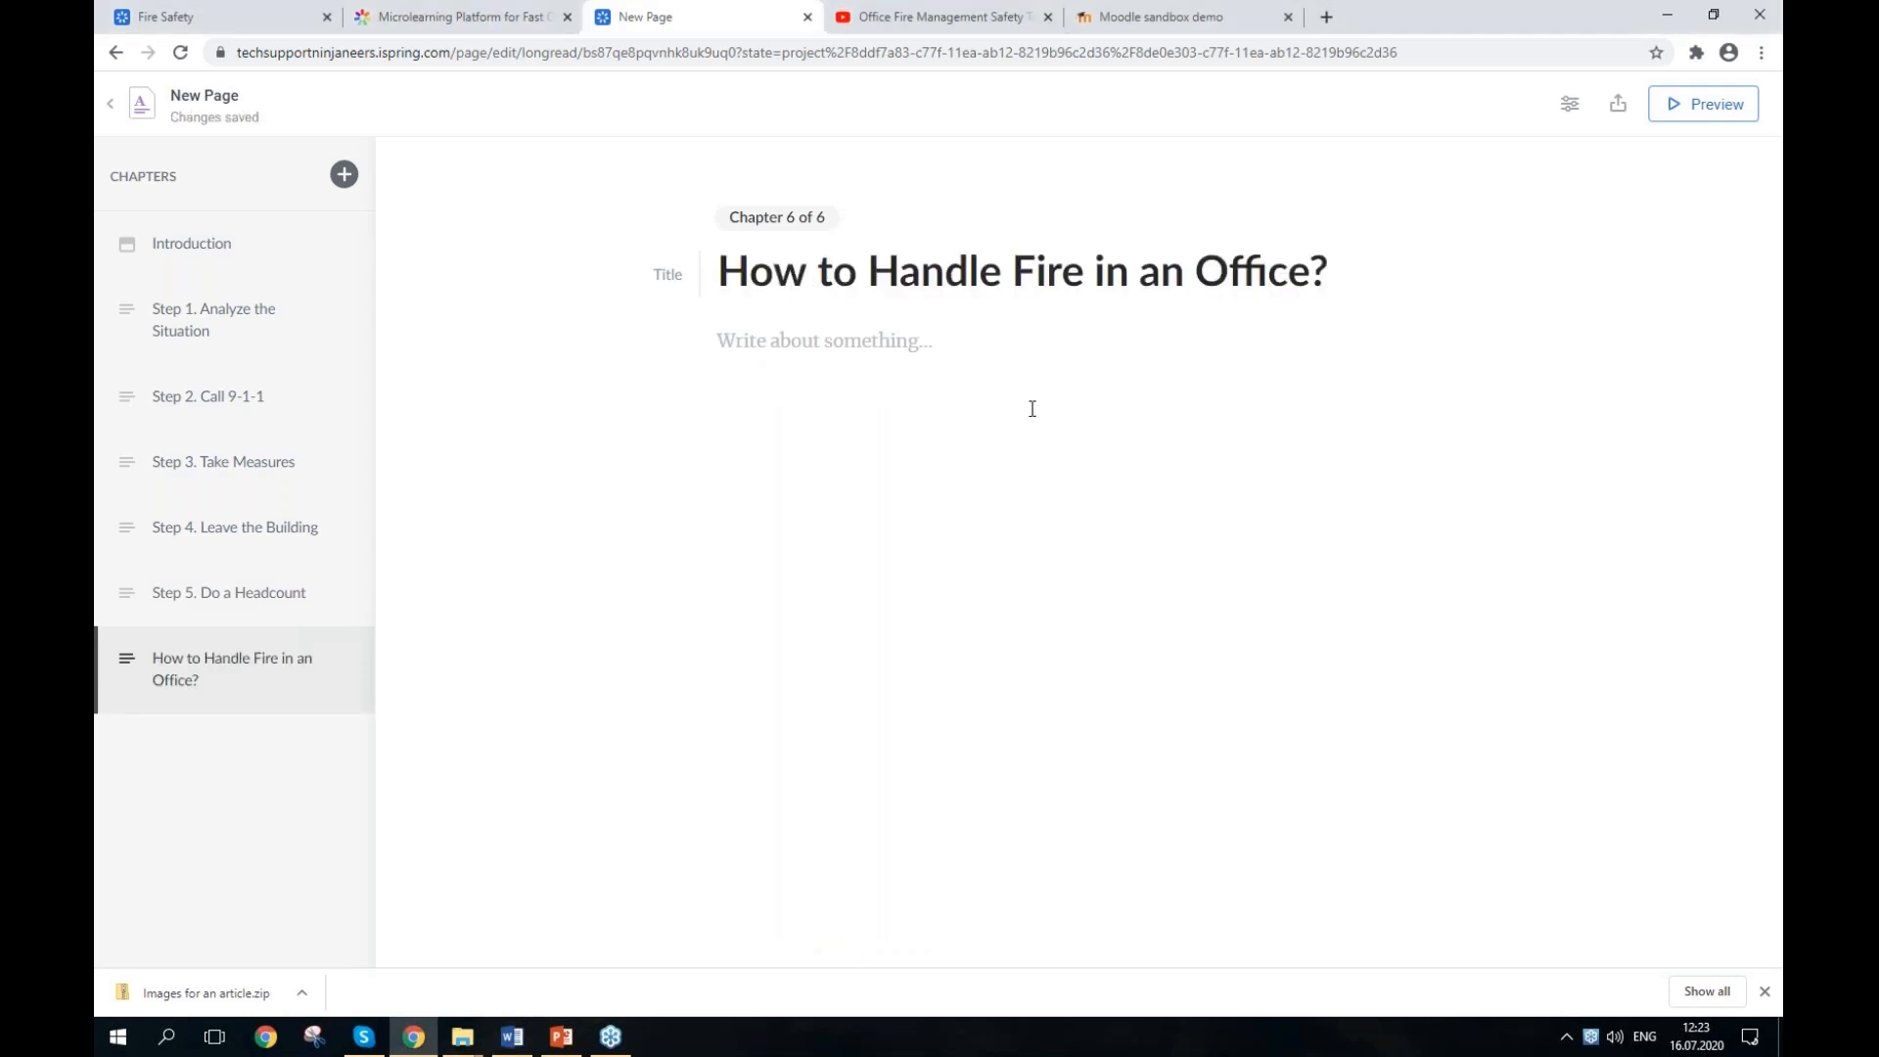
Step: Fill the "How to Handle Fire in an Office?" chapter body from the Word document with the introductory paragraph on small fires and fire-fighting appliances
{"action": "key", "text": "Return"}
{"action": "key", "text": "alt+Tab"}
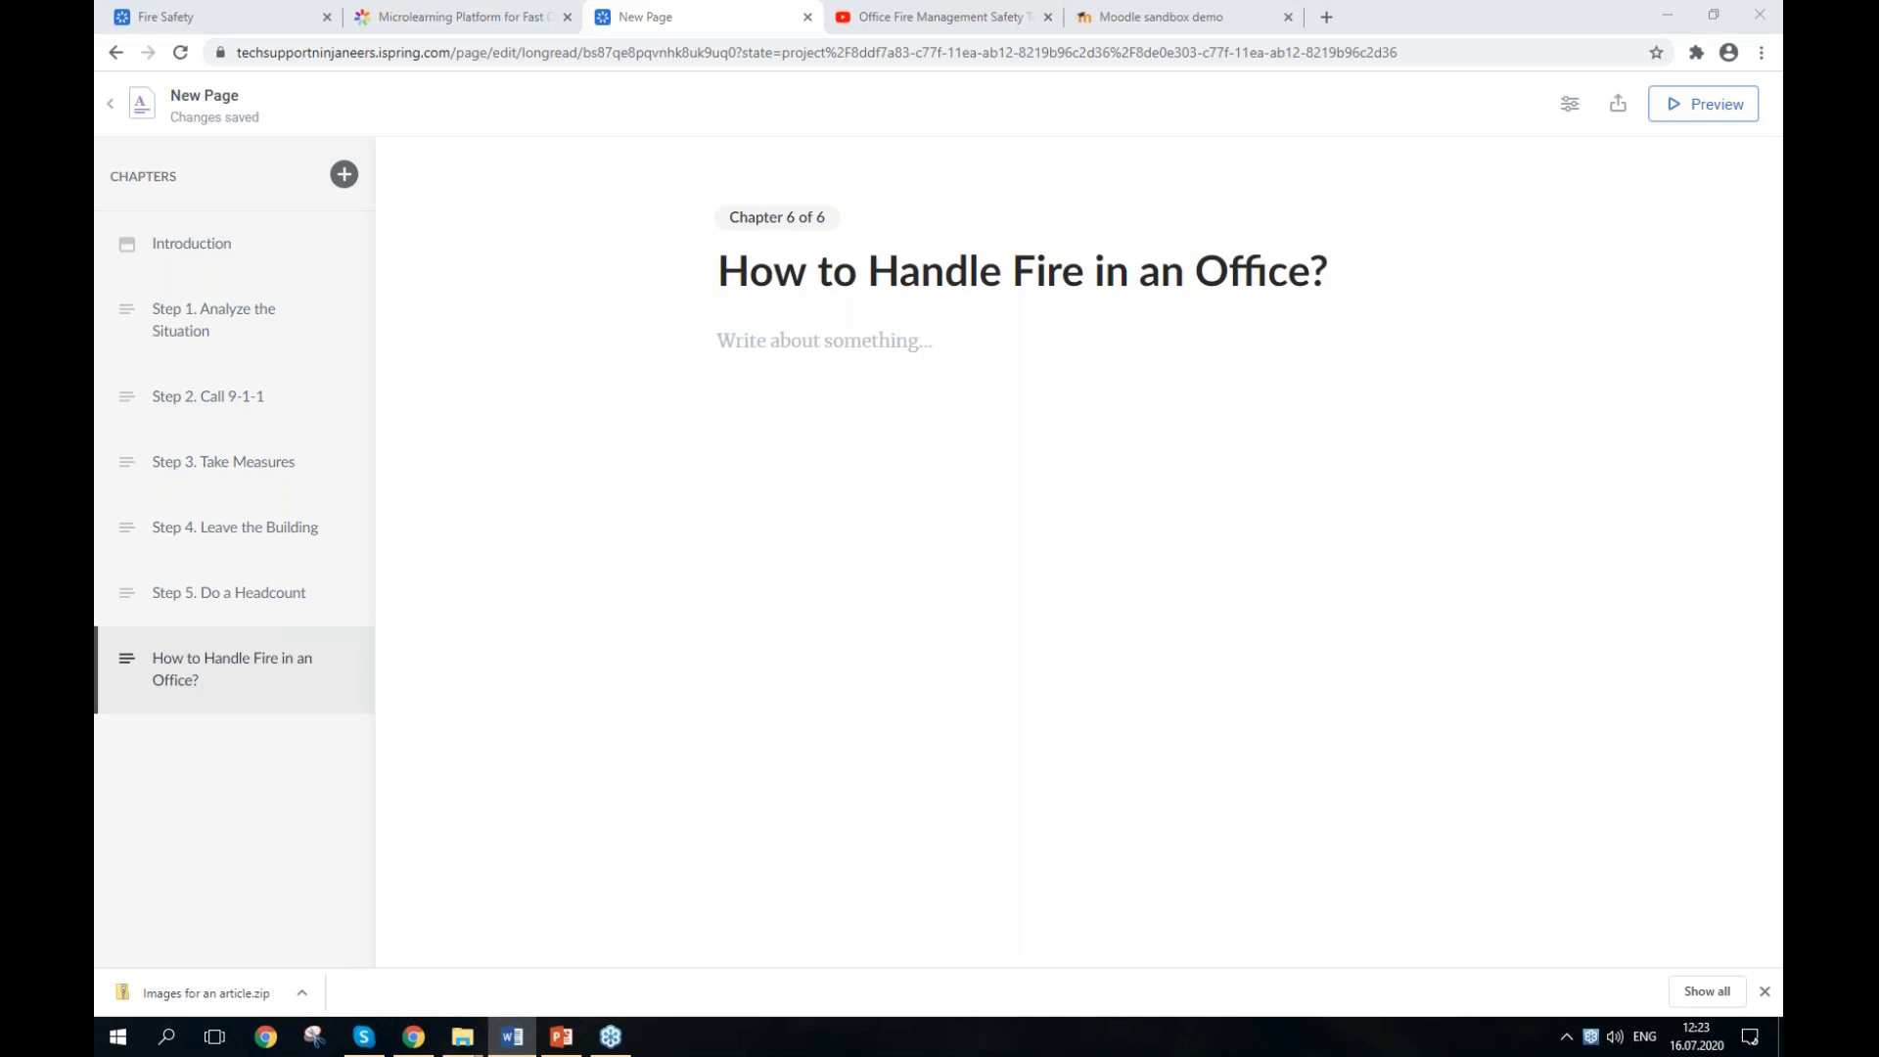
{"action": "left_click", "coordinate": [890, 370]}
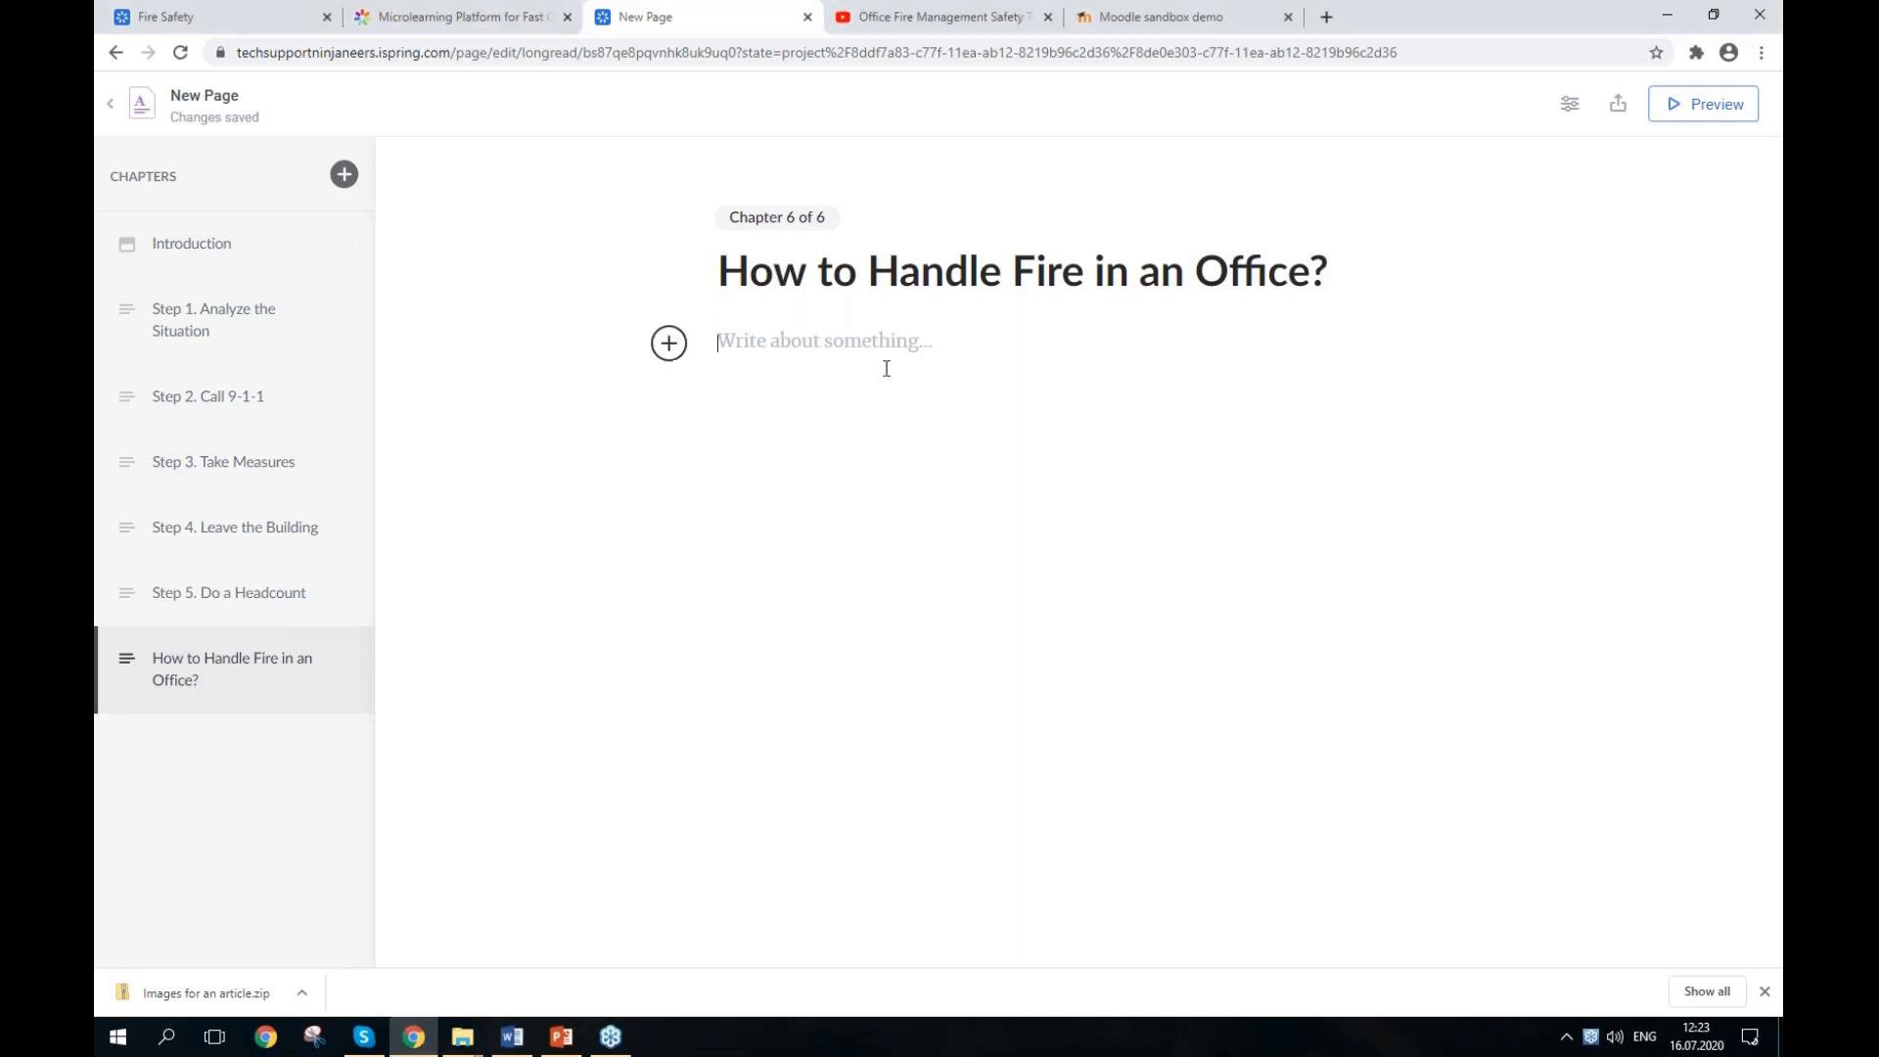
{"action": "type", "text": "There are situations when a fire is small without black smoke. In this case, you have a chance to put it out on your own. It’s very important to be able to do it in the correct order so you don’t harm yourself or anyone else. What types of fire-fighting appliances are there and how should you use them?"}
{"action": "key", "text": "Return"}
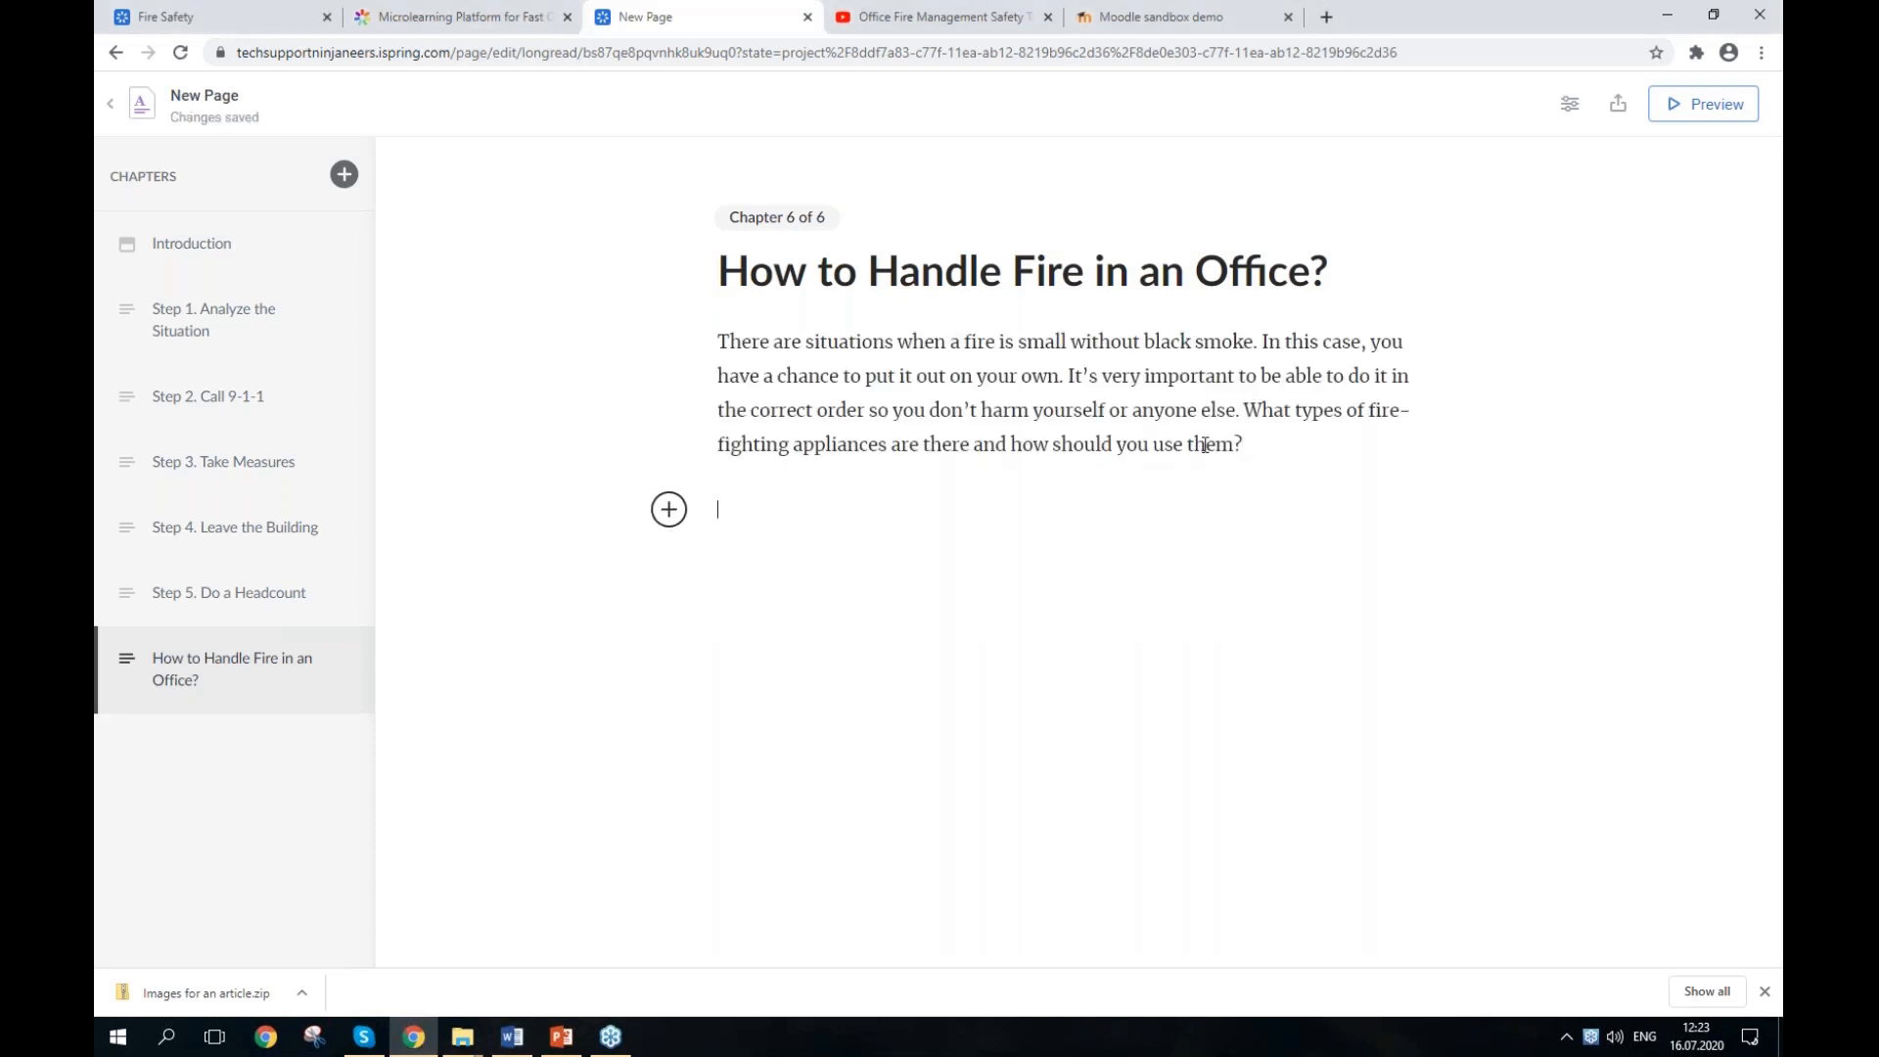
Step: Add the line "Powder Fire Extinguisher" from the Word document below the introductory paragraph and make it bold
{"action": "key", "text": "alt+Tab"}
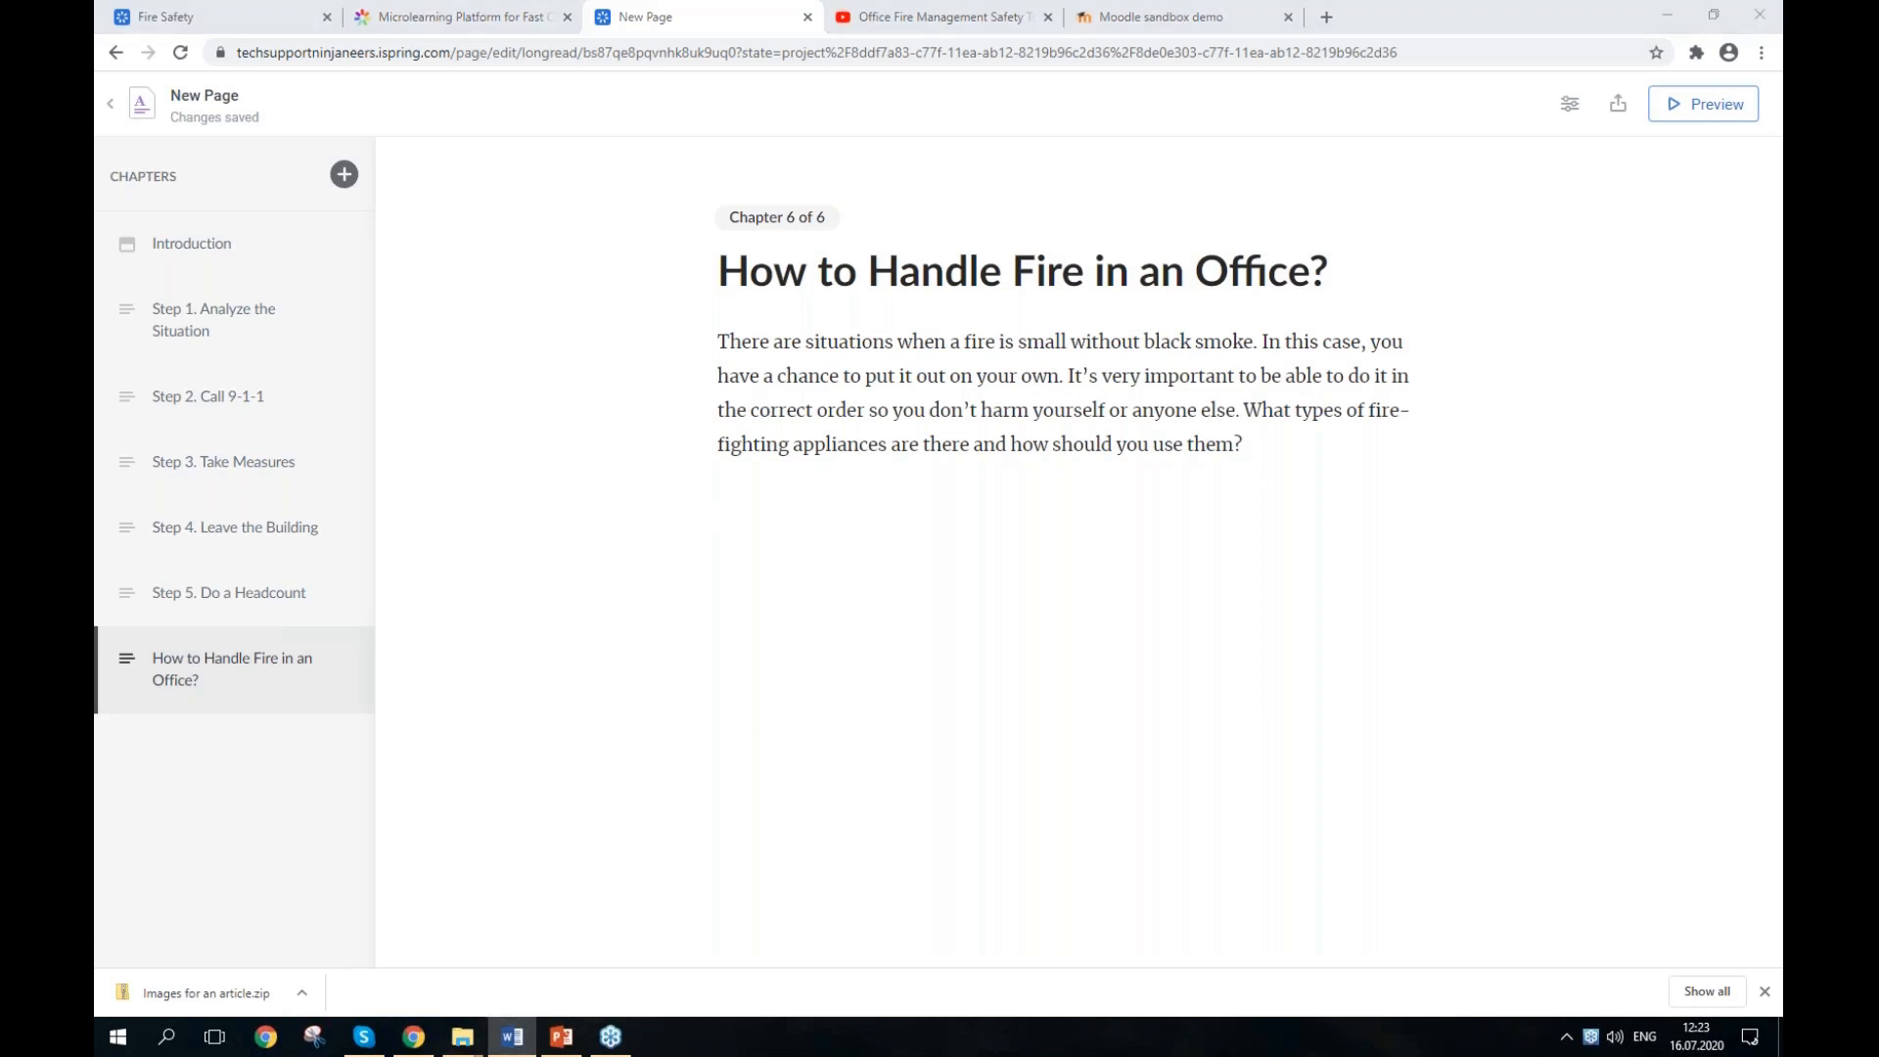
{"action": "left_click", "coordinate": [718, 525]}
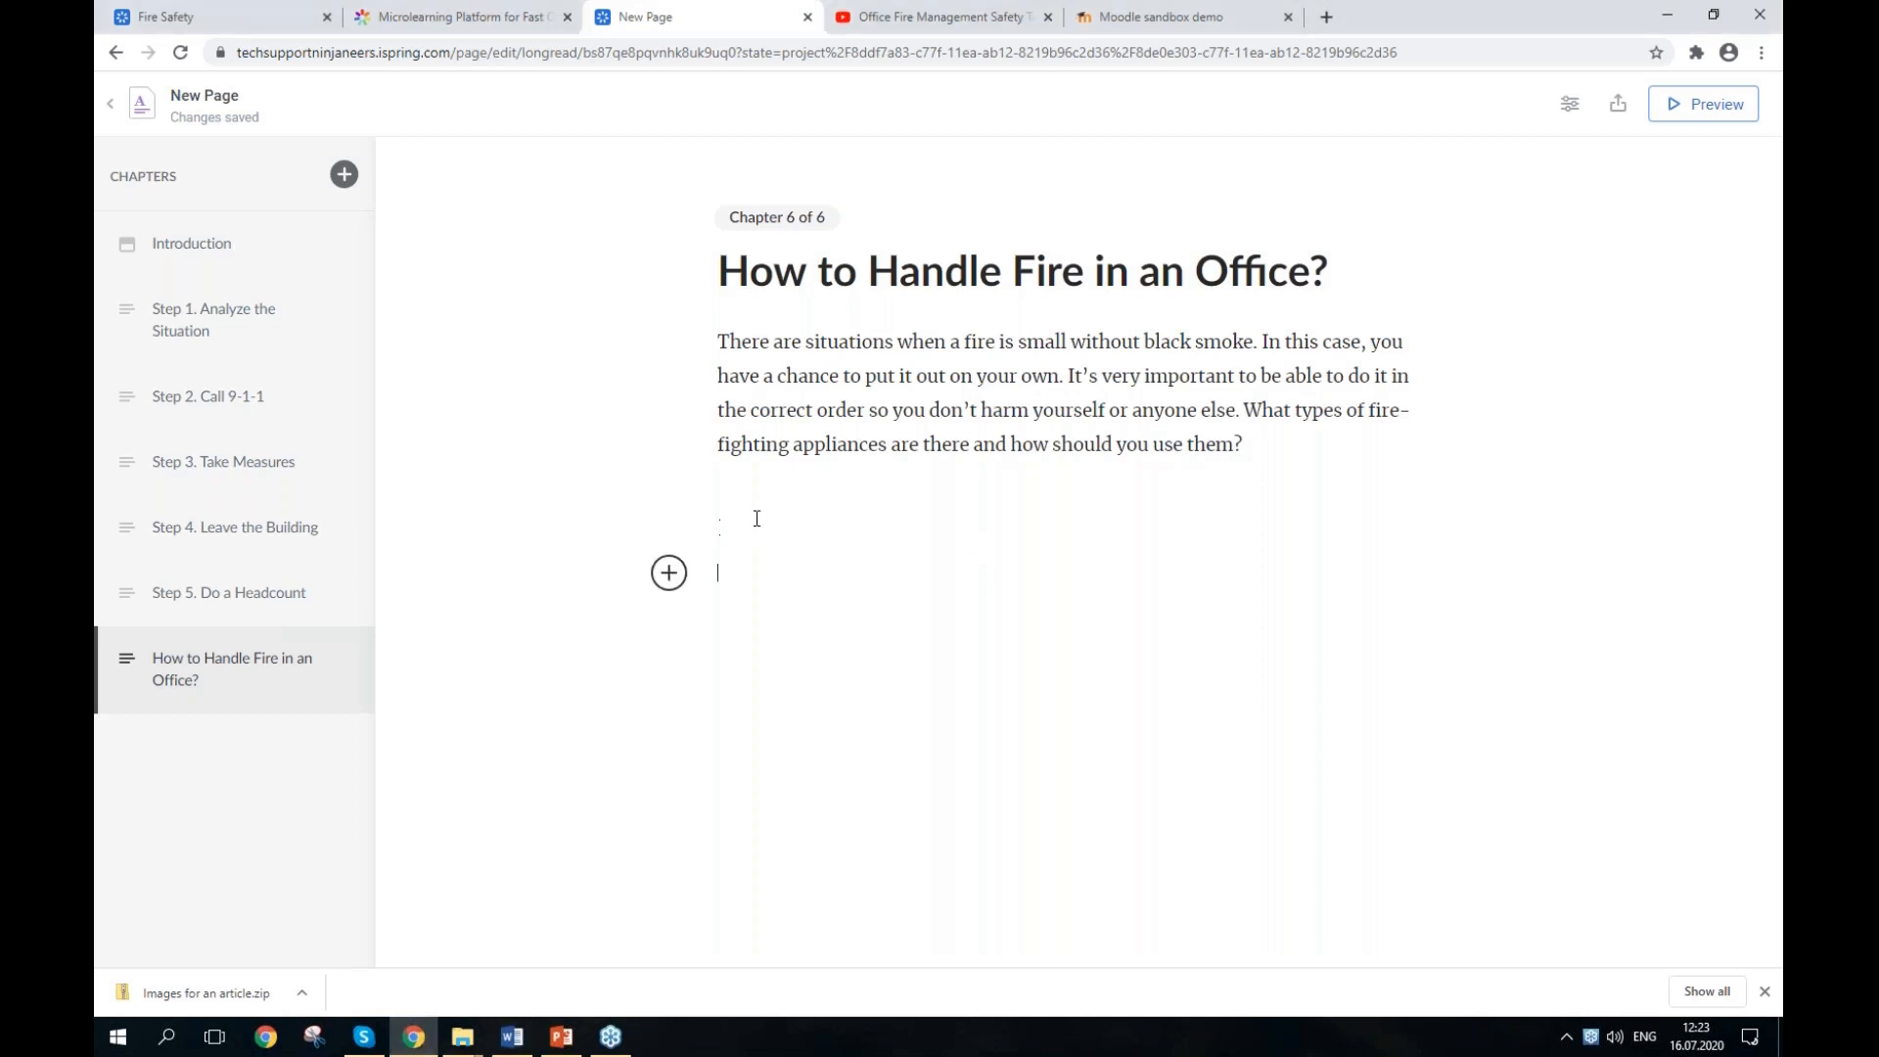
{"action": "type", "text": "Powder Fire Extinguisher"}
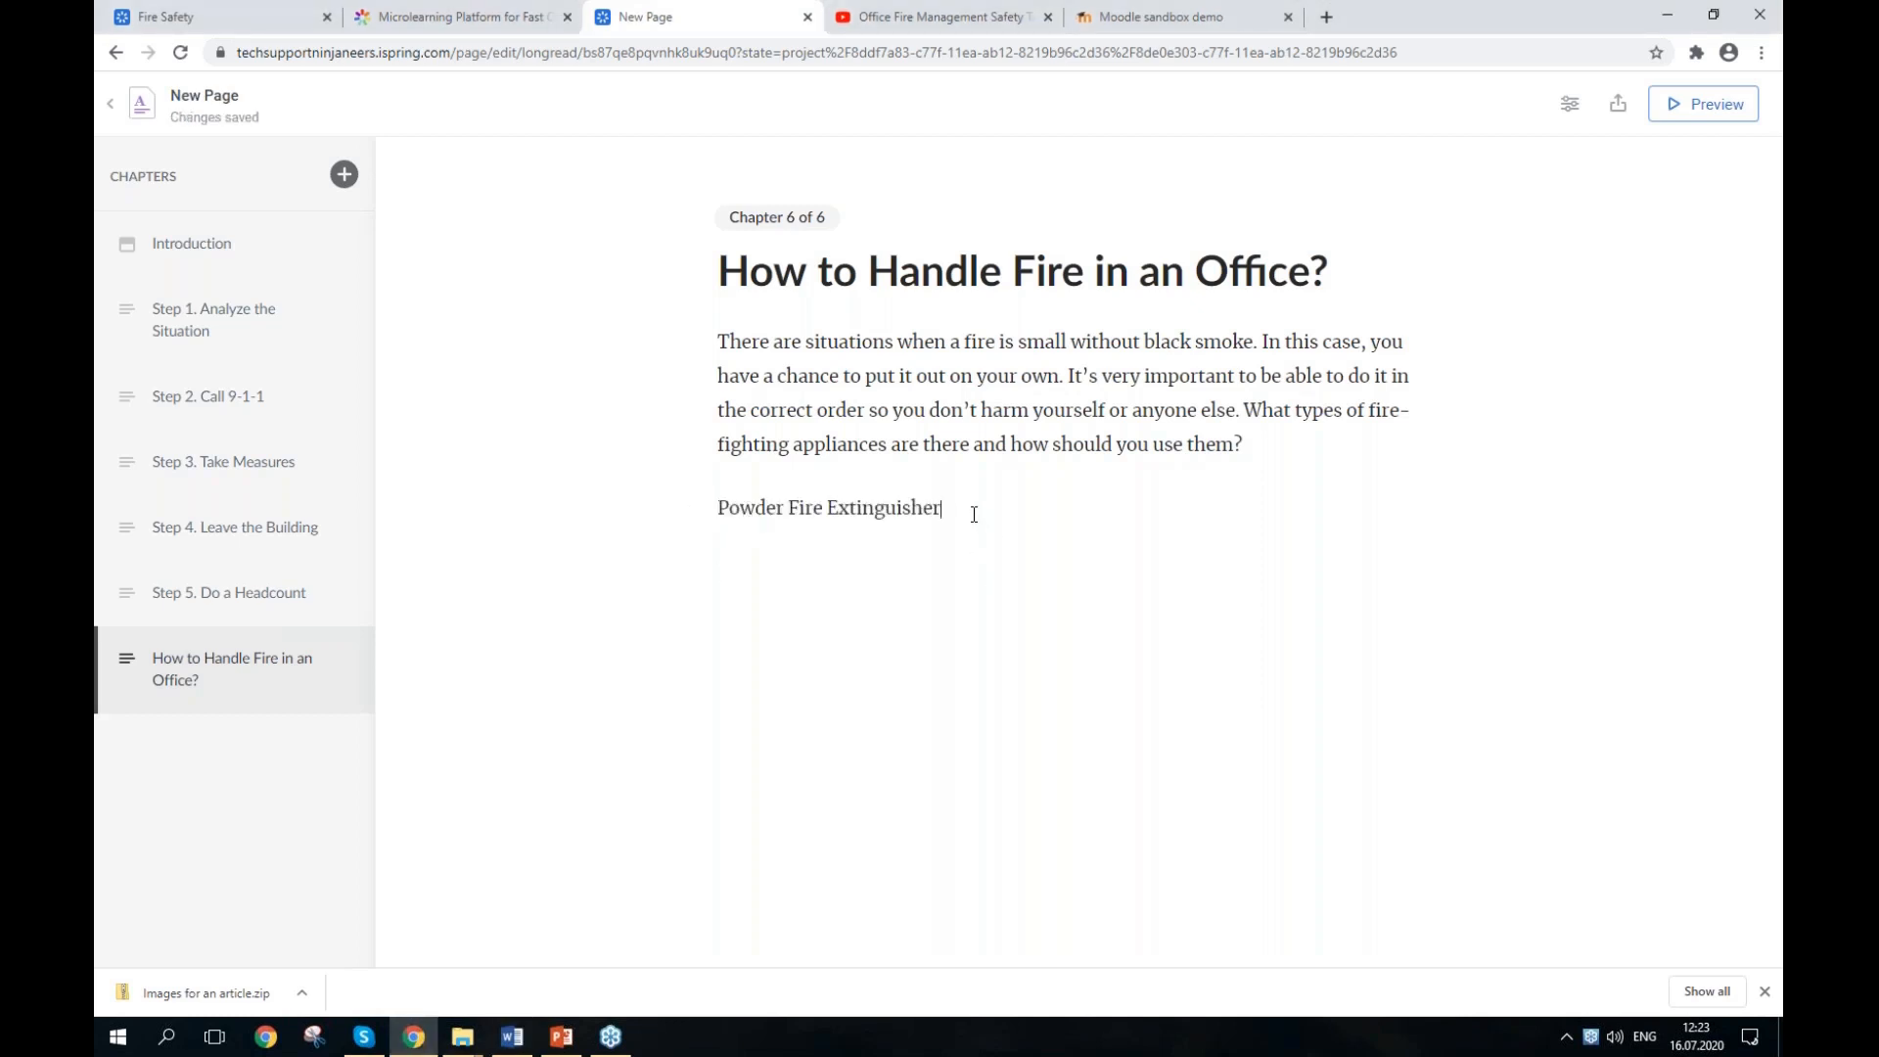
{"action": "left_click_drag", "start_coordinate": [973, 514], "coordinate": [614, 519]}
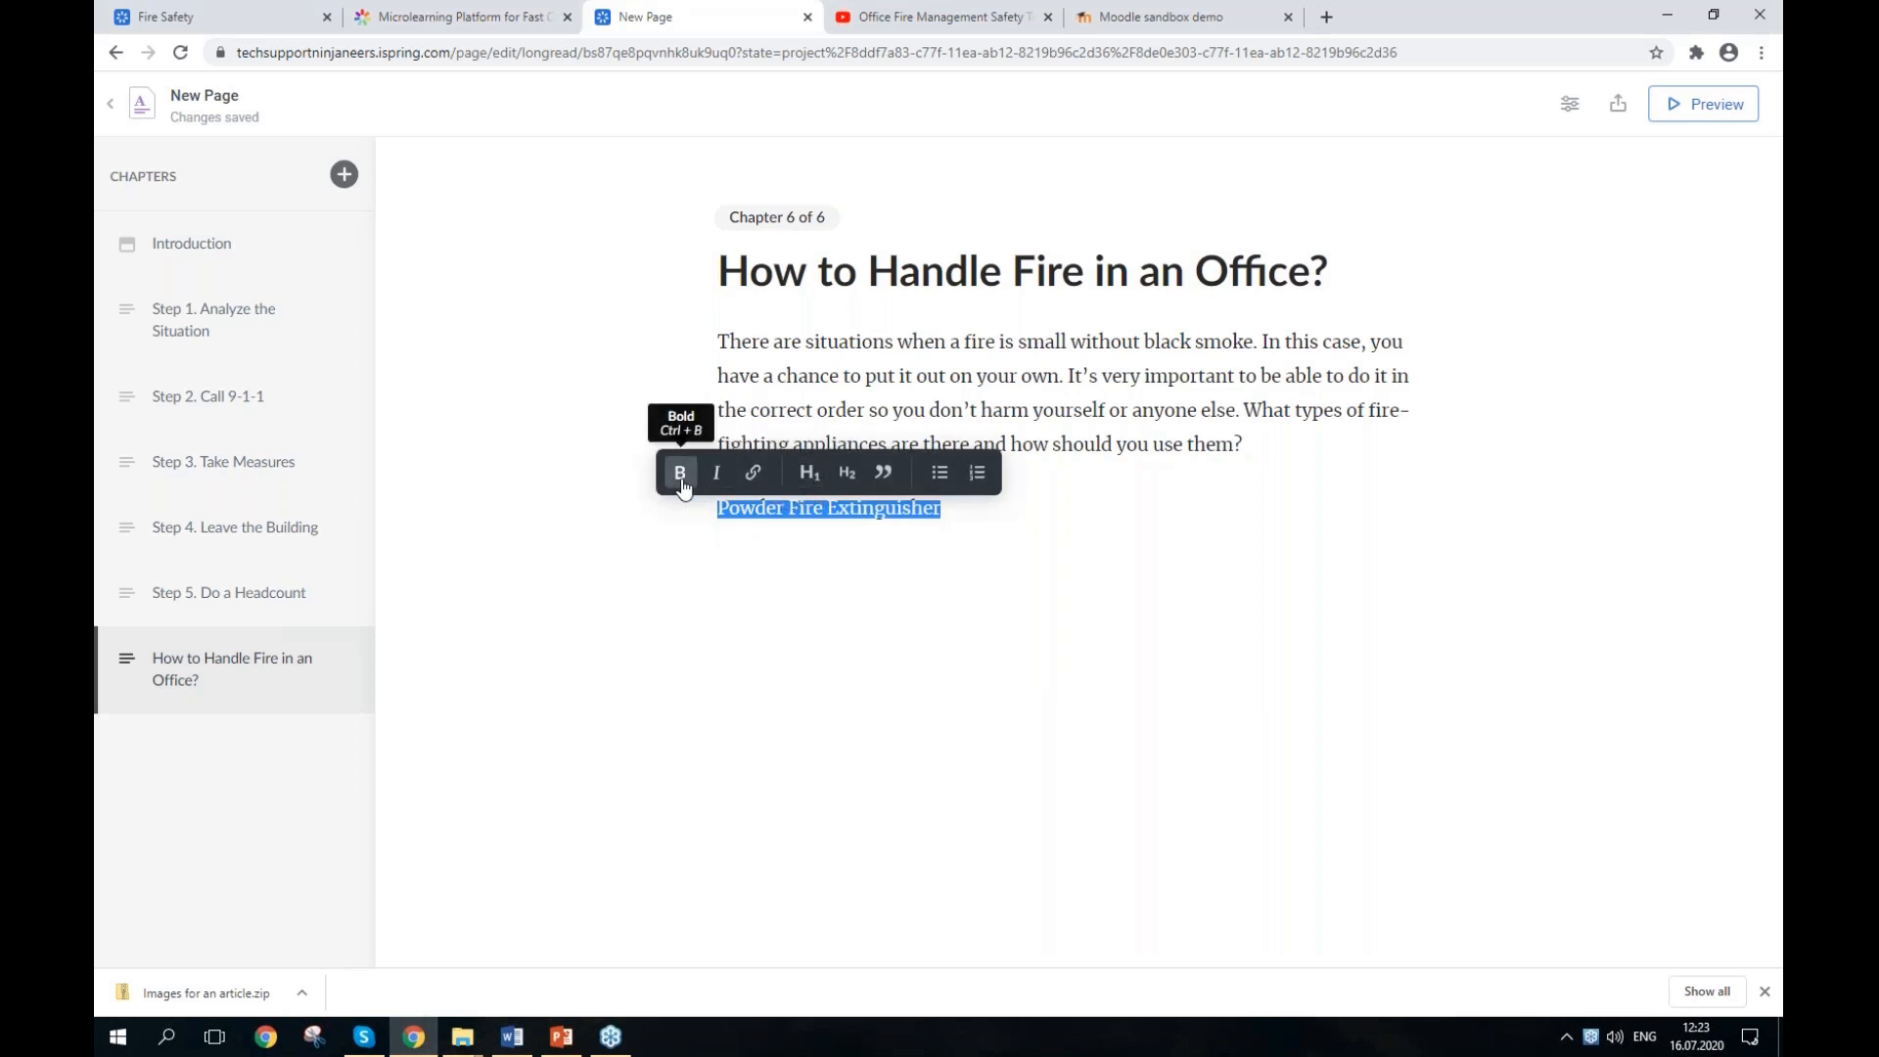
{"action": "left_click", "coordinate": [683, 486]}
{"action": "left_click", "coordinate": [1034, 541]}
{"action": "left_click", "coordinate": [992, 513]}
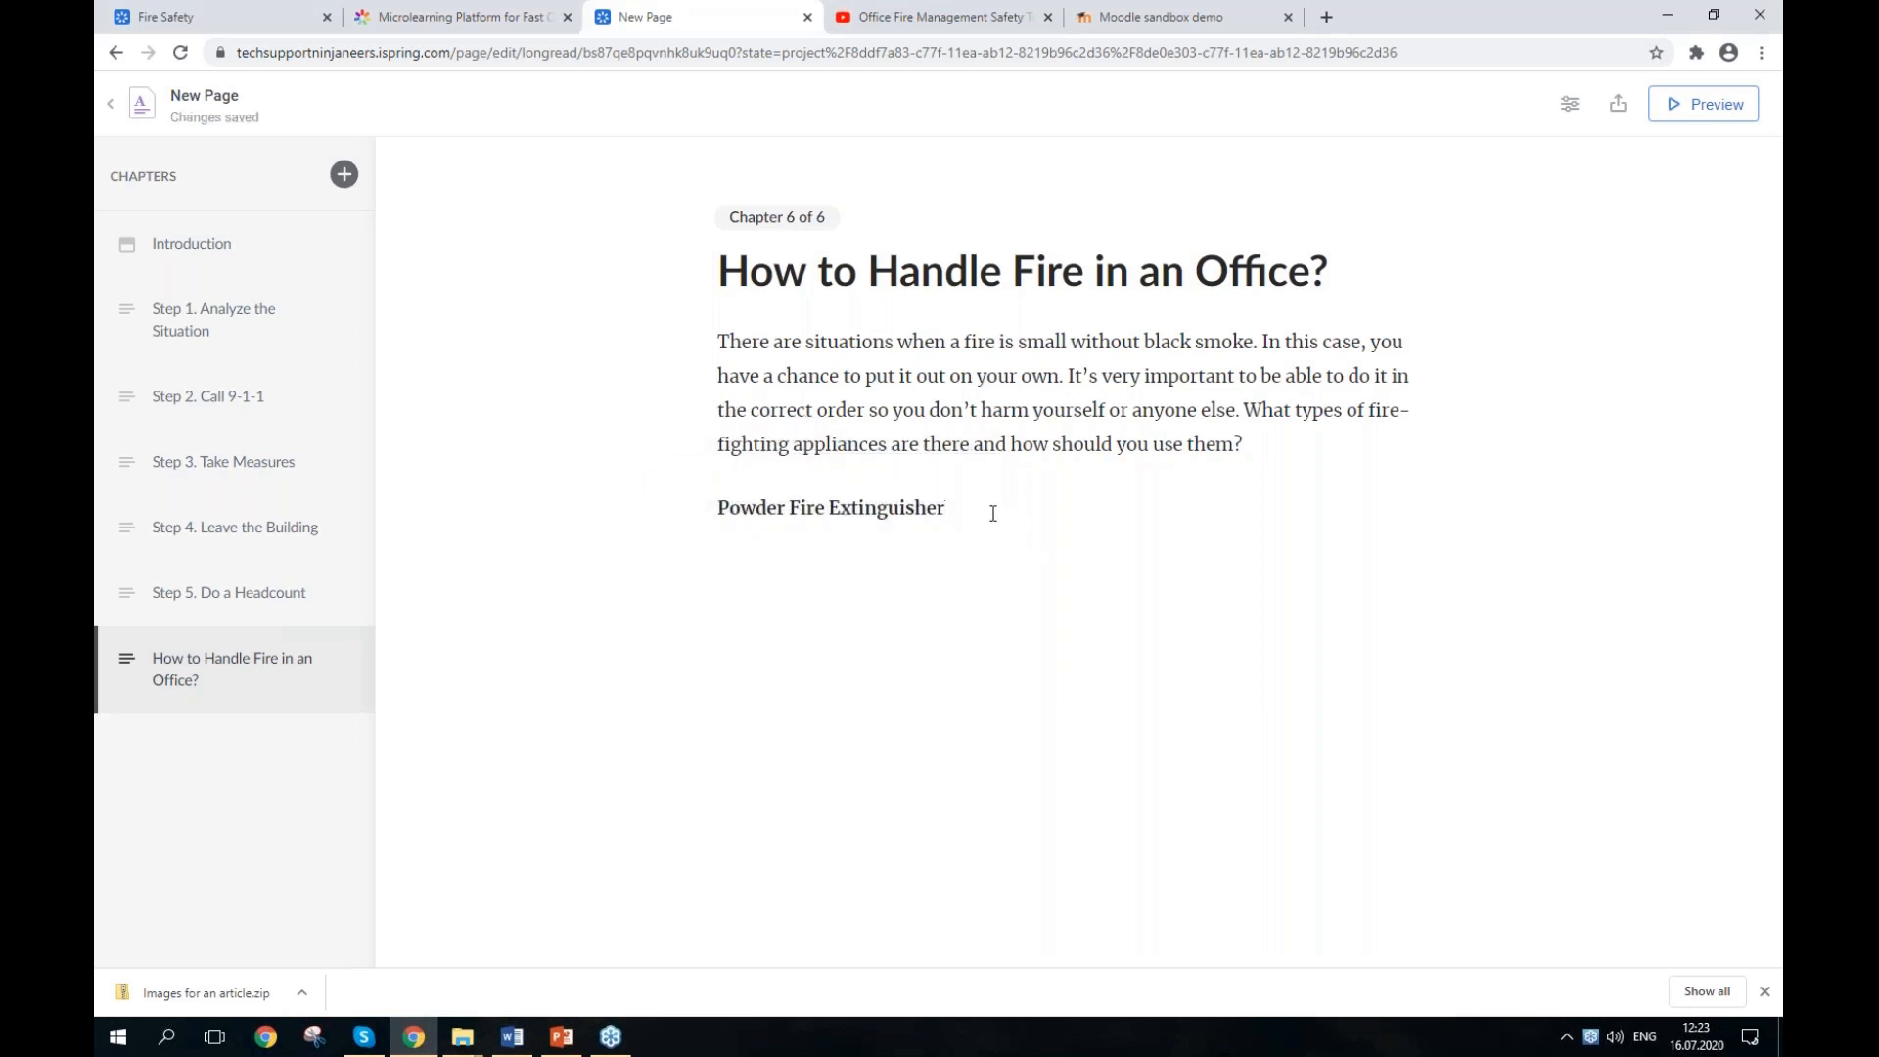
Step: Insert the image Picture1.jpg below the "Powder Fire Extinguisher" heading and left-align it
{"action": "key", "text": "Return"}
{"action": "left_click", "coordinate": [669, 576]}
{"action": "left_click", "coordinate": [816, 585]}
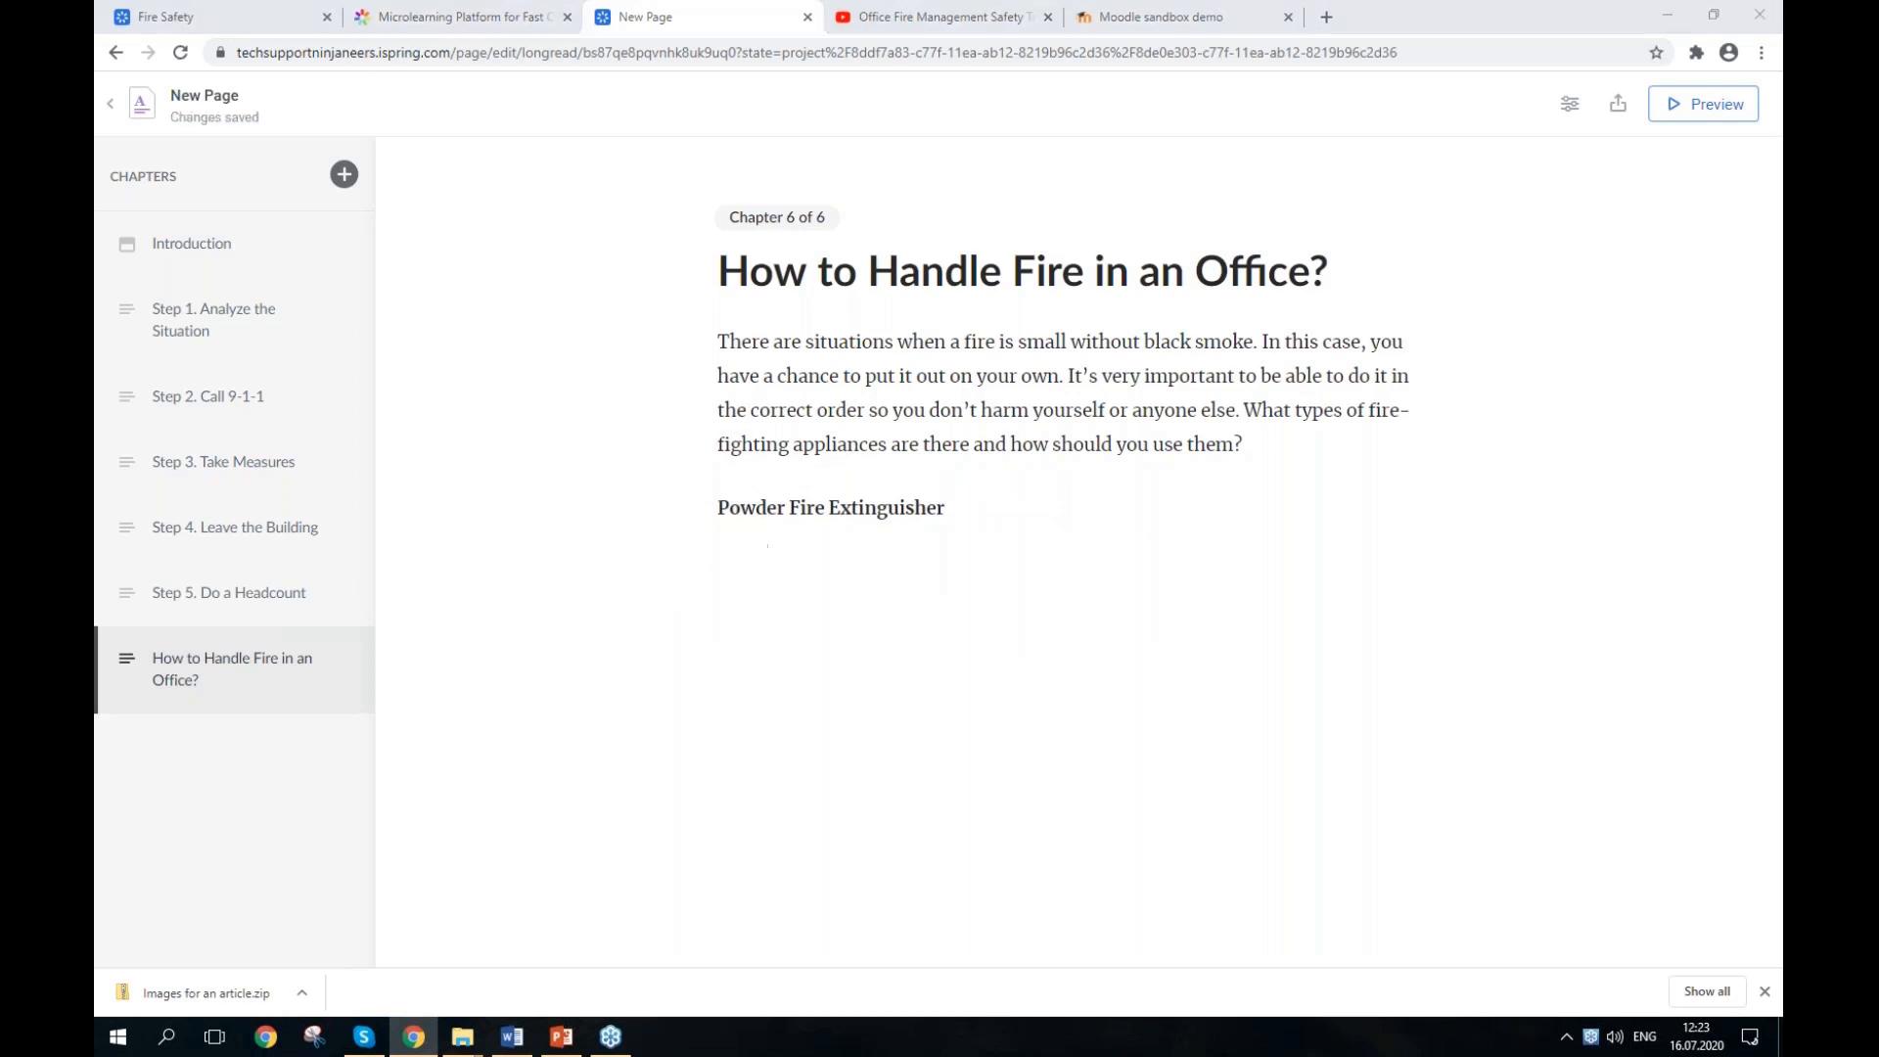
{"action": "double_click", "coordinate": [1033, 204]}
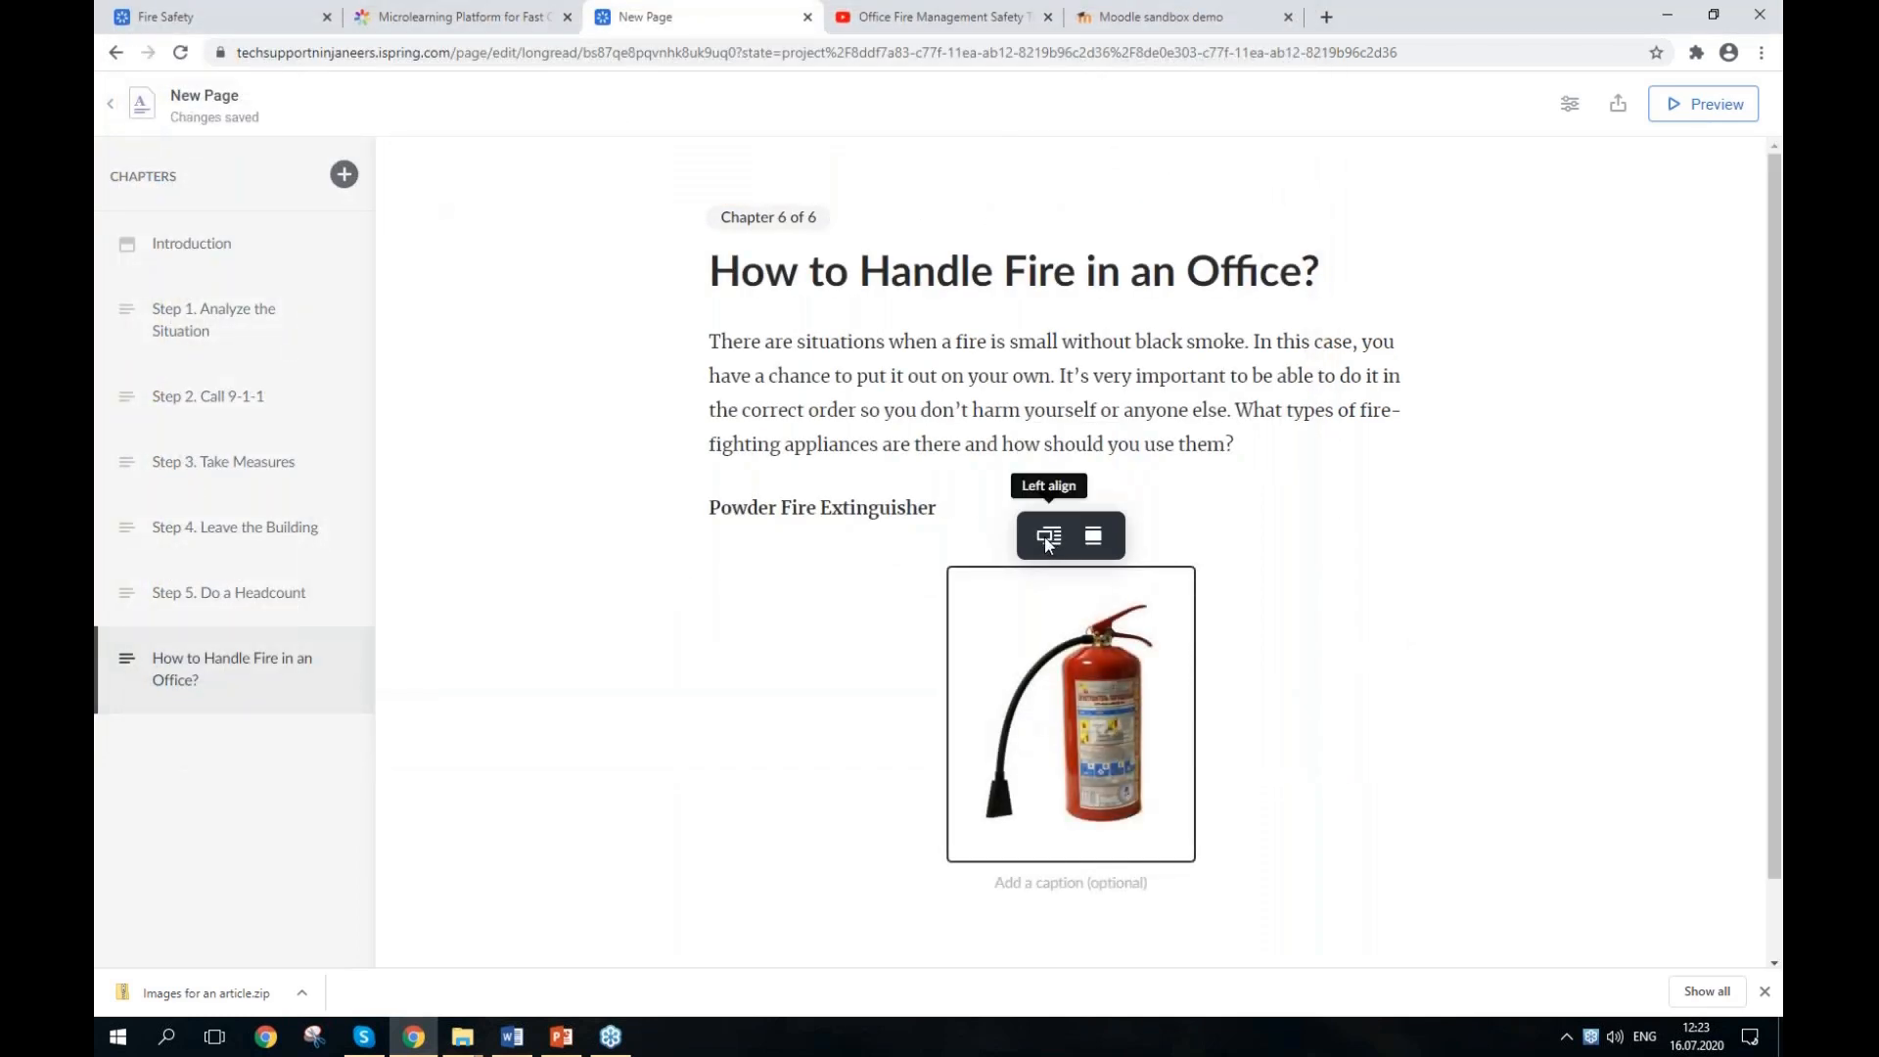
{"action": "left_click", "coordinate": [1024, 632]}
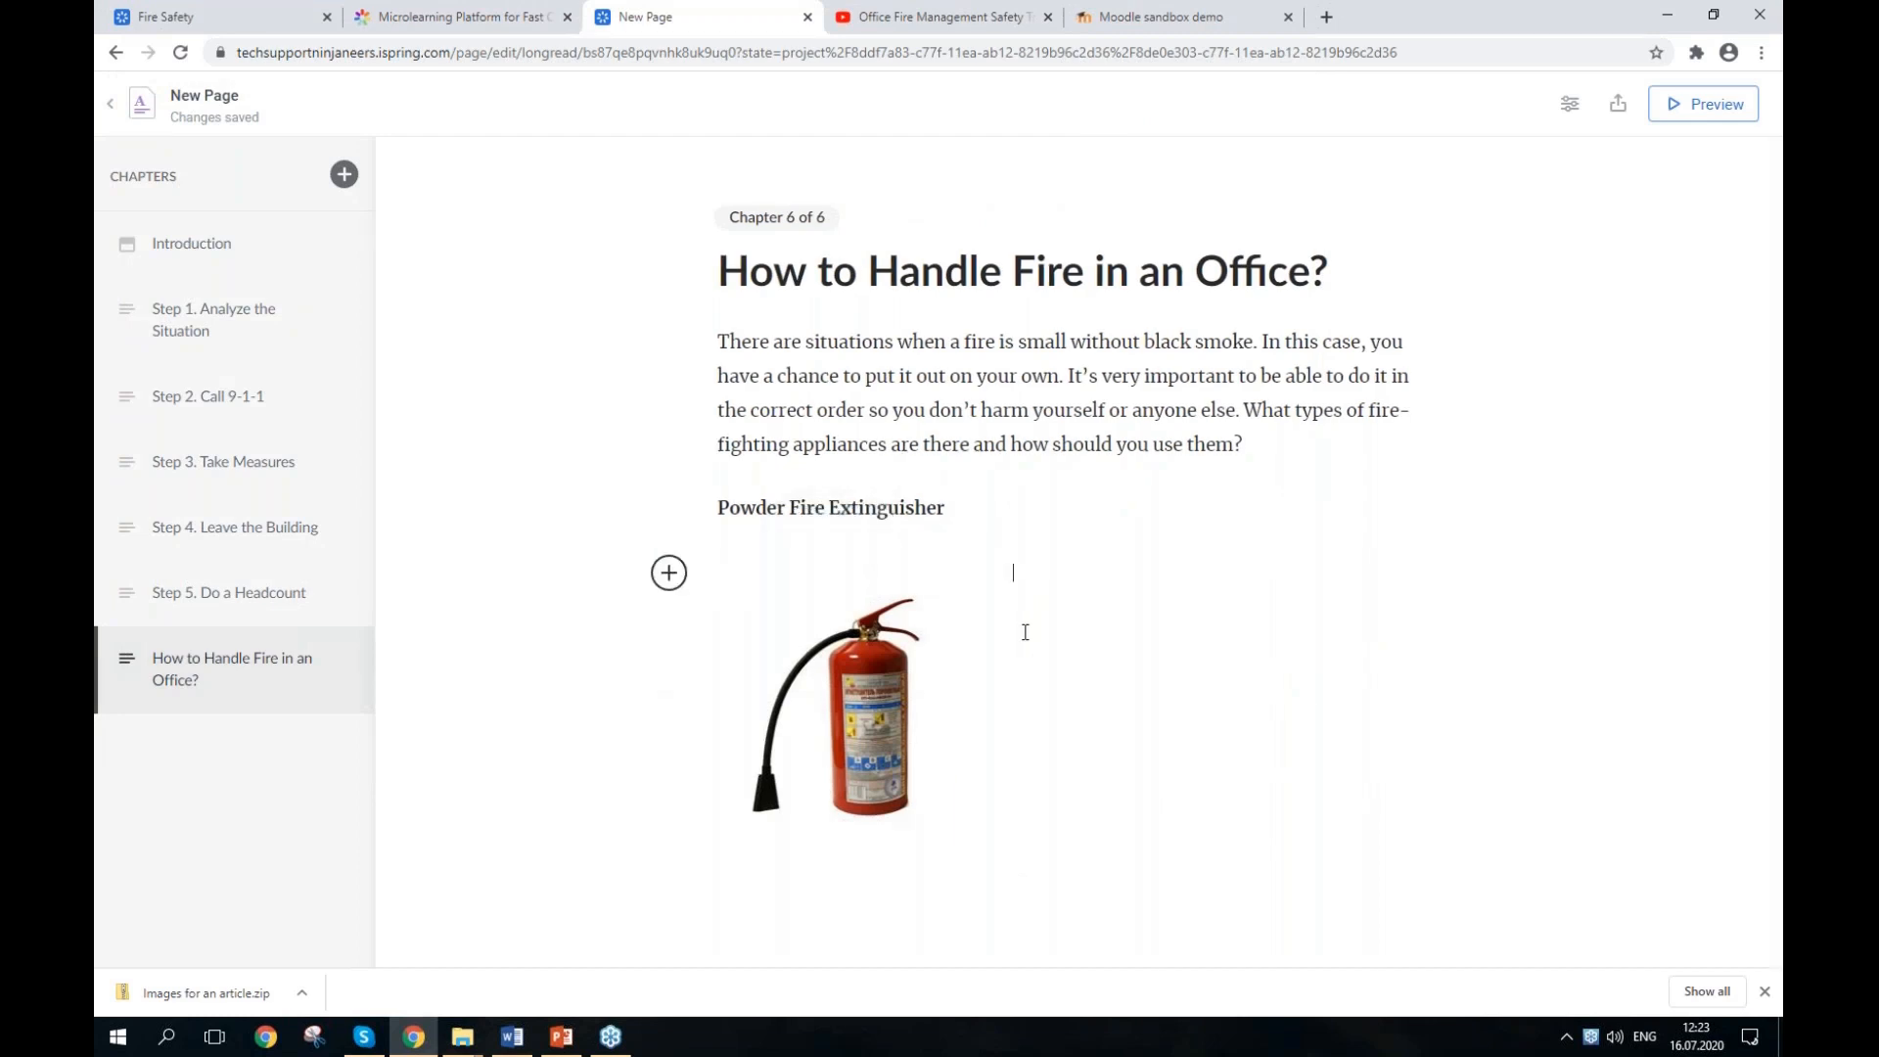
Step: Add the powder extinguisher's "Use for" and "Don't use for" text from the Word document beside its image as a bulleted list
{"action": "key", "text": "alt+Tab"}
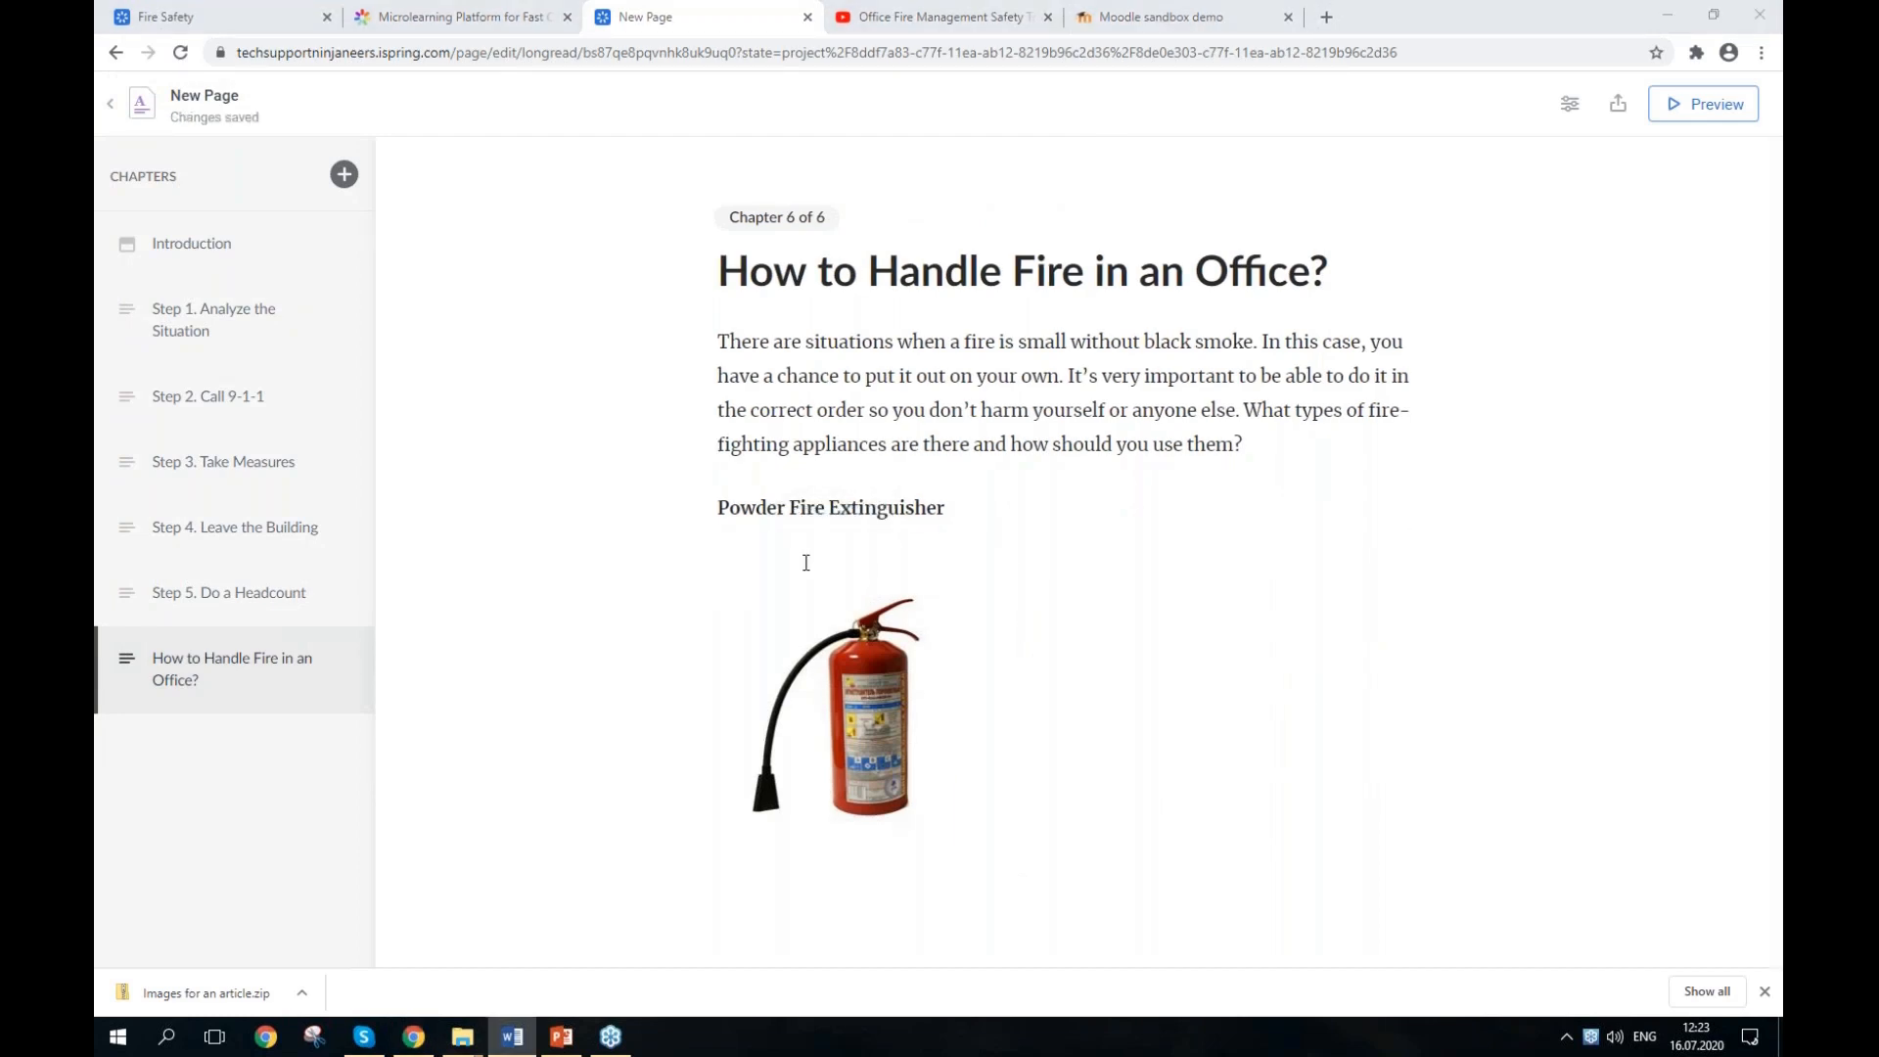
{"action": "left_click", "coordinate": [1141, 639]}
{"action": "type", "text": "Use for: Soft furniture, Wooden furniture, Plastic, Paper, Unplugged computers Don’t use for: Plugged-in electronic equipment (you’ll get an electric shock)."}
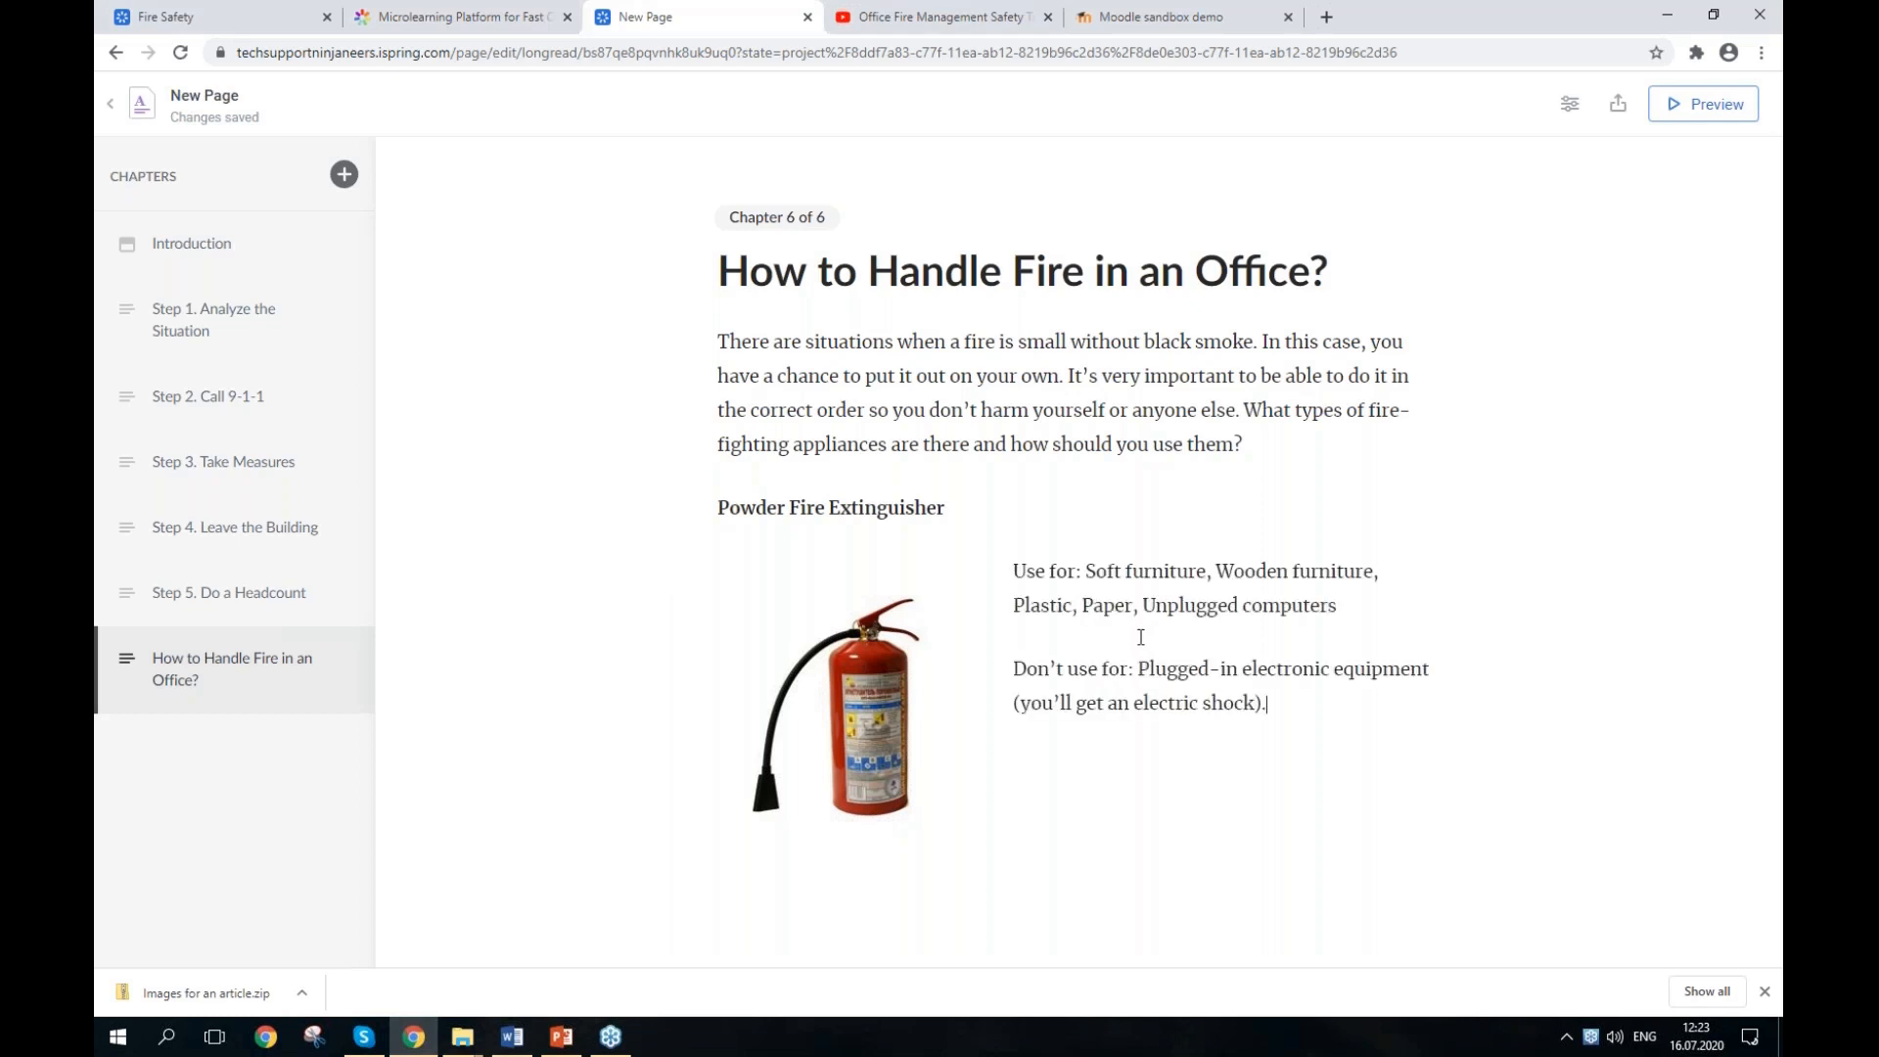
{"action": "left_click_drag", "start_coordinate": [1312, 701], "coordinate": [1013, 571]}
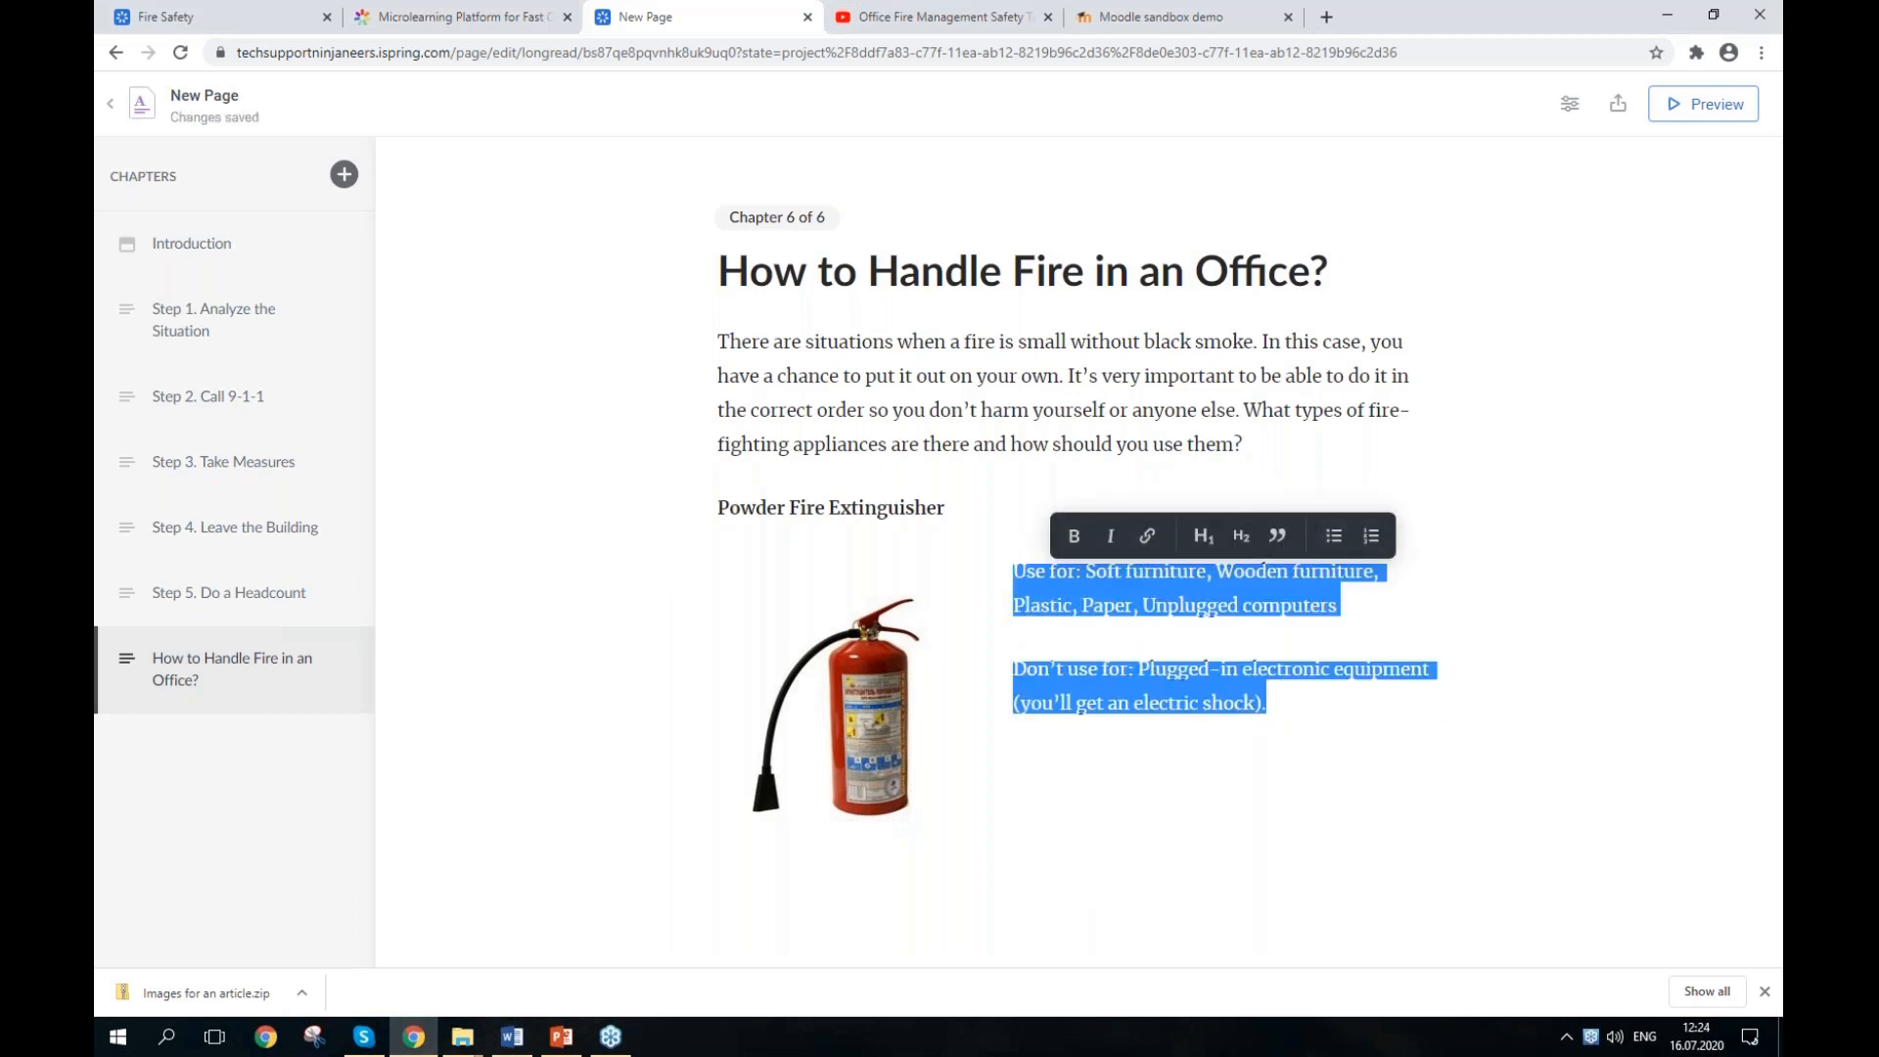
{"action": "left_click", "coordinate": [1329, 540]}
{"action": "left_click", "coordinate": [1220, 705]}
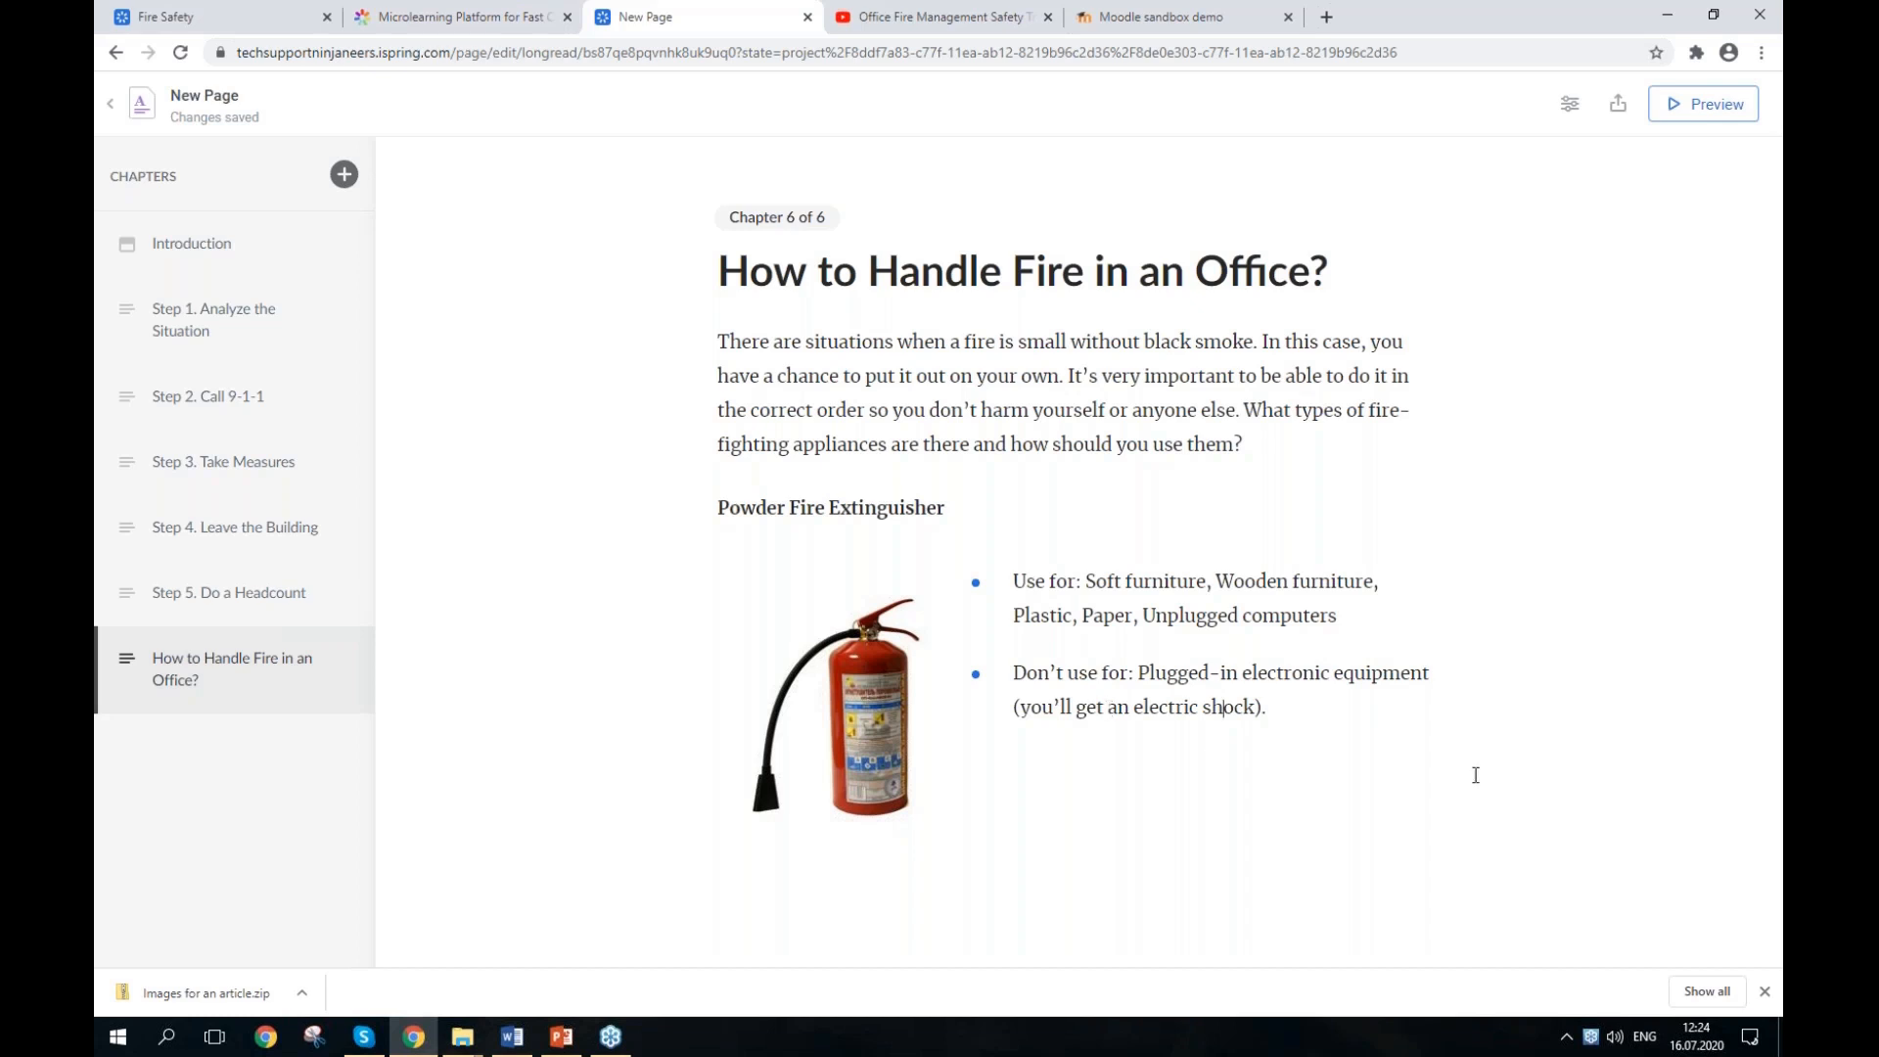
Step: Add the line "Carbon Dioxide (CO2) Fire Extinguisher" below the powder extinguisher section and make it bold
{"action": "left_click", "coordinate": [1361, 720]}
{"action": "key", "text": "Return"}
{"action": "key", "text": "Return"}
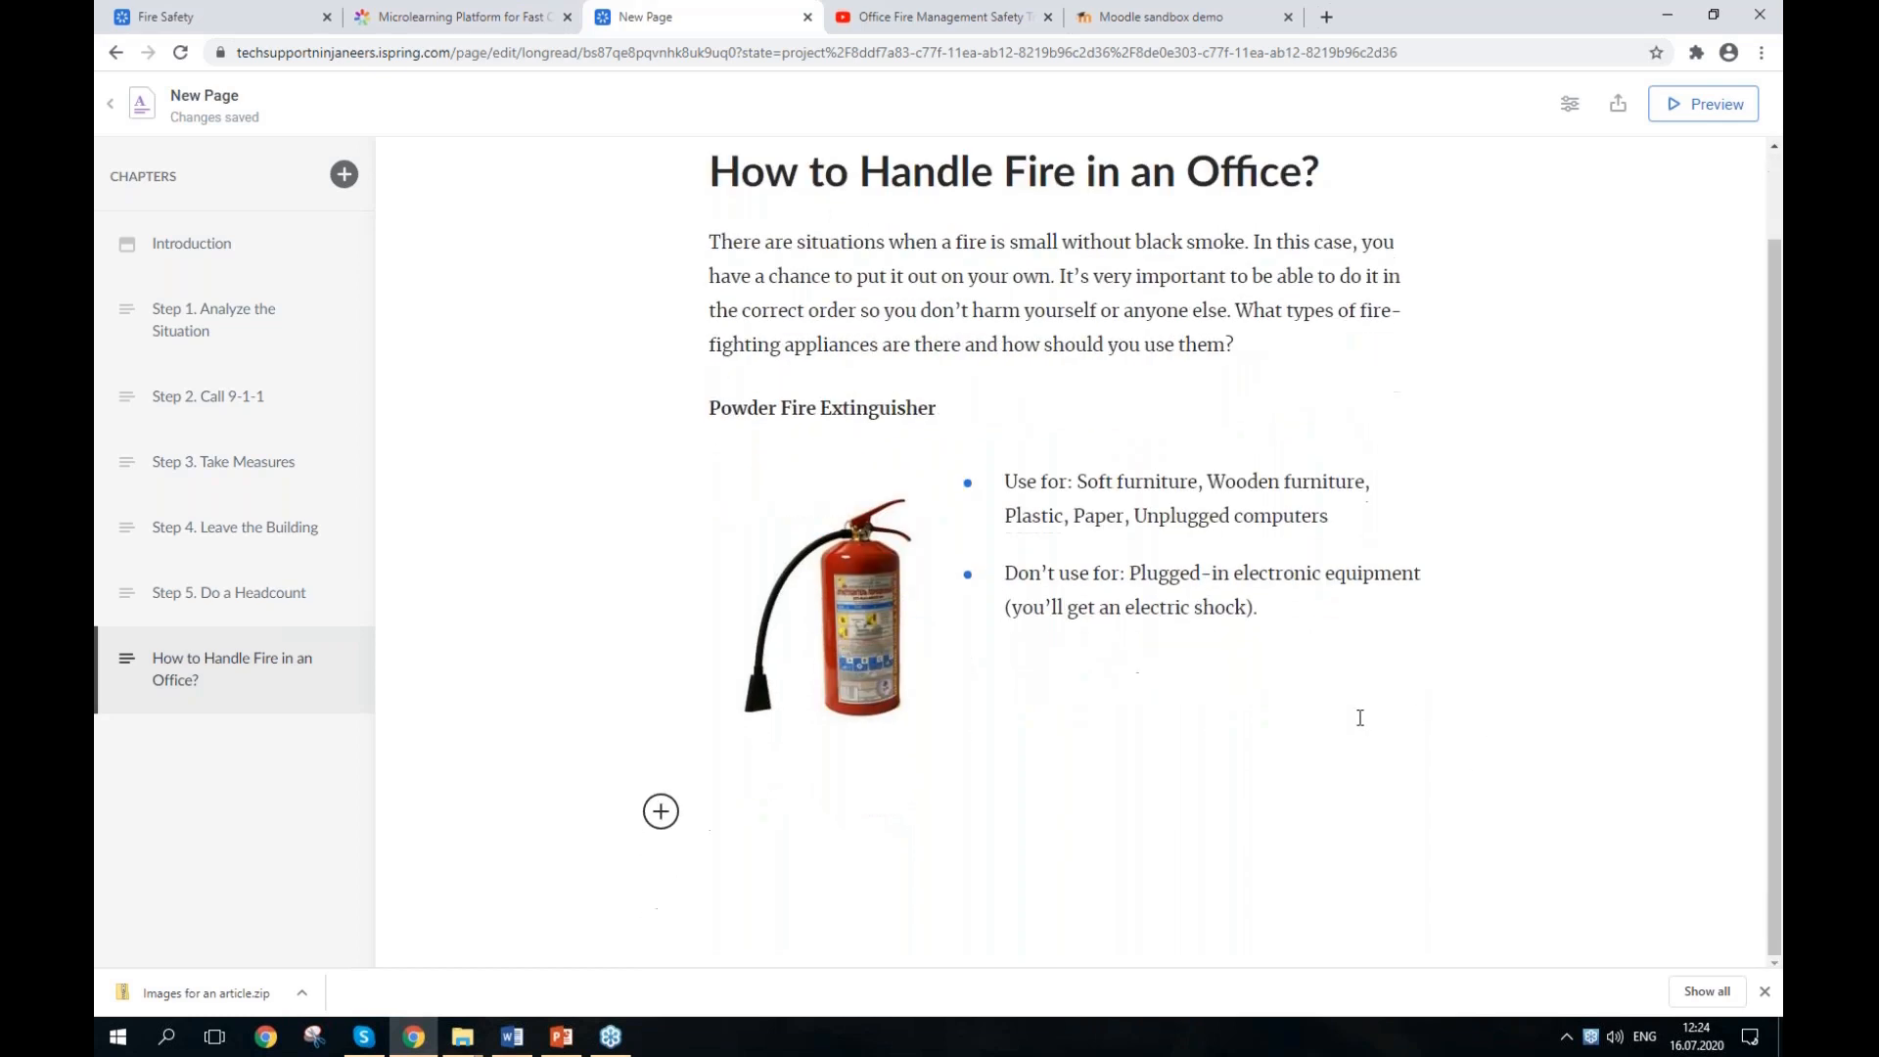
{"action": "left_click", "coordinate": [661, 812]}
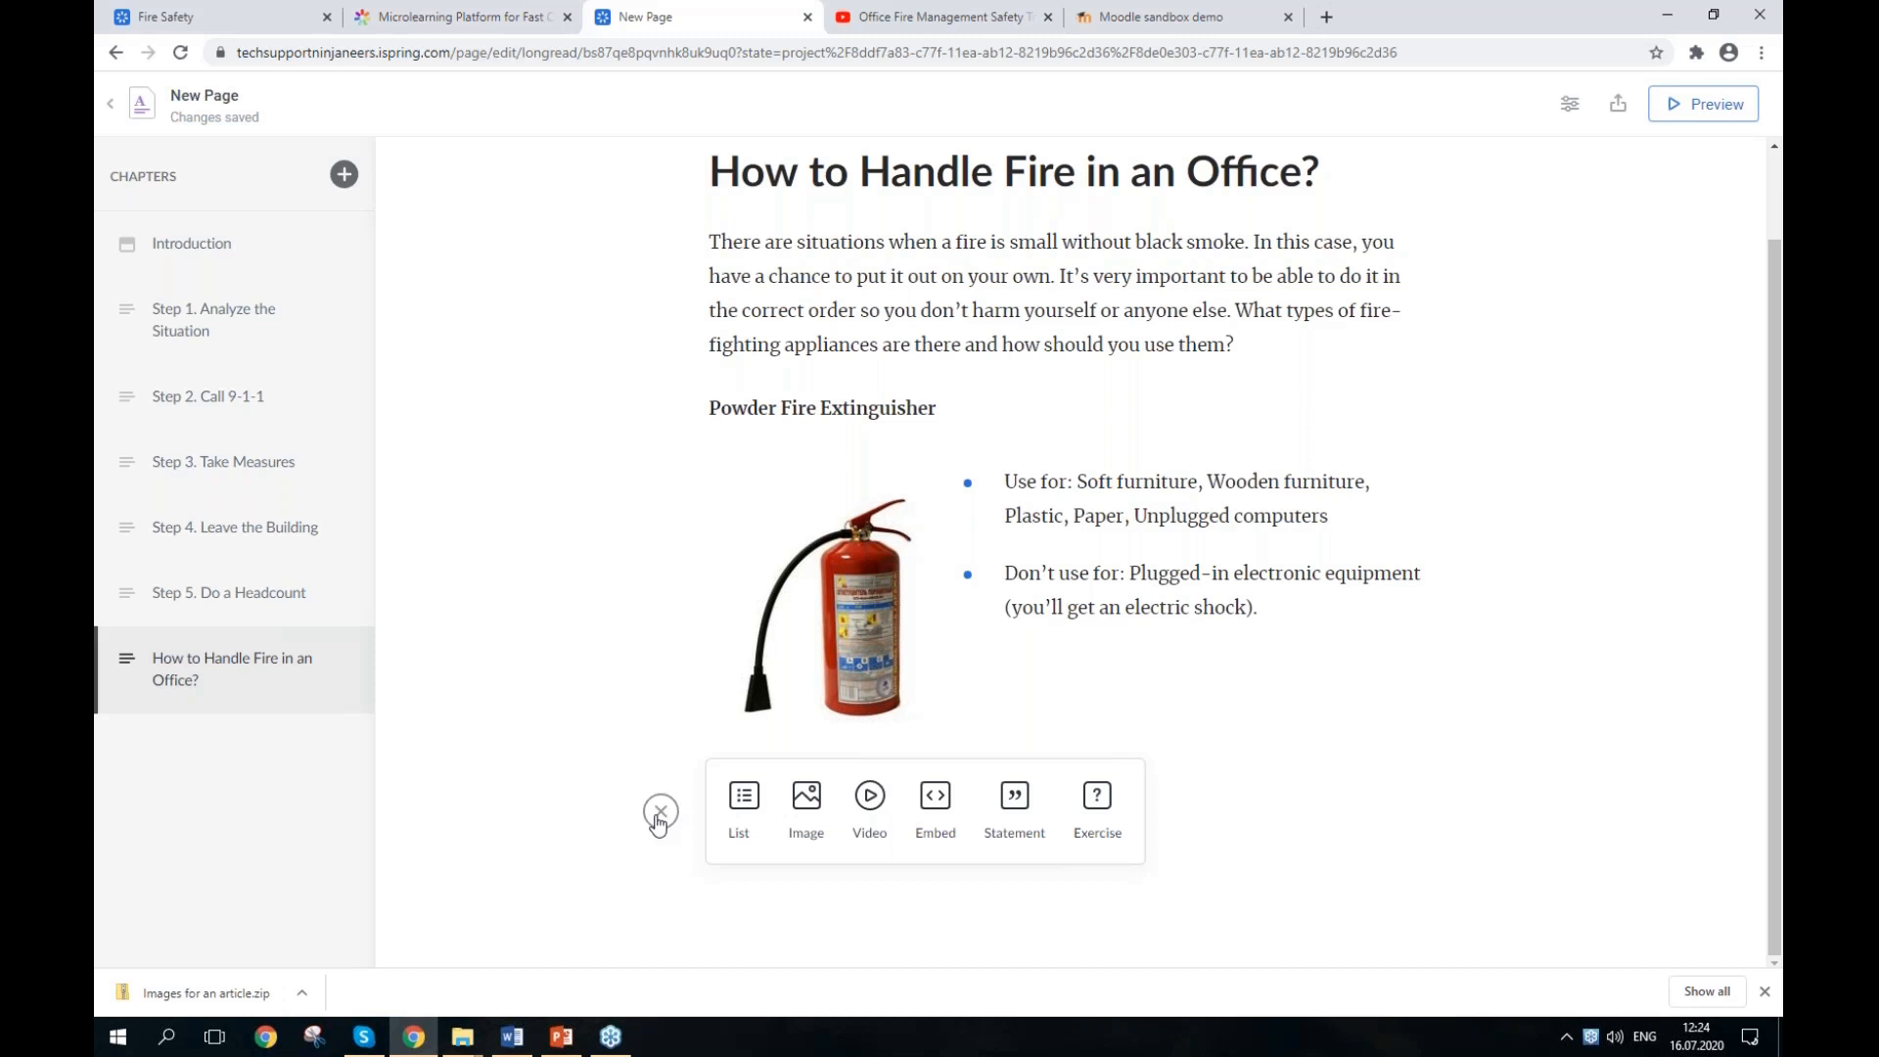
{"action": "left_click", "coordinate": [806, 797]}
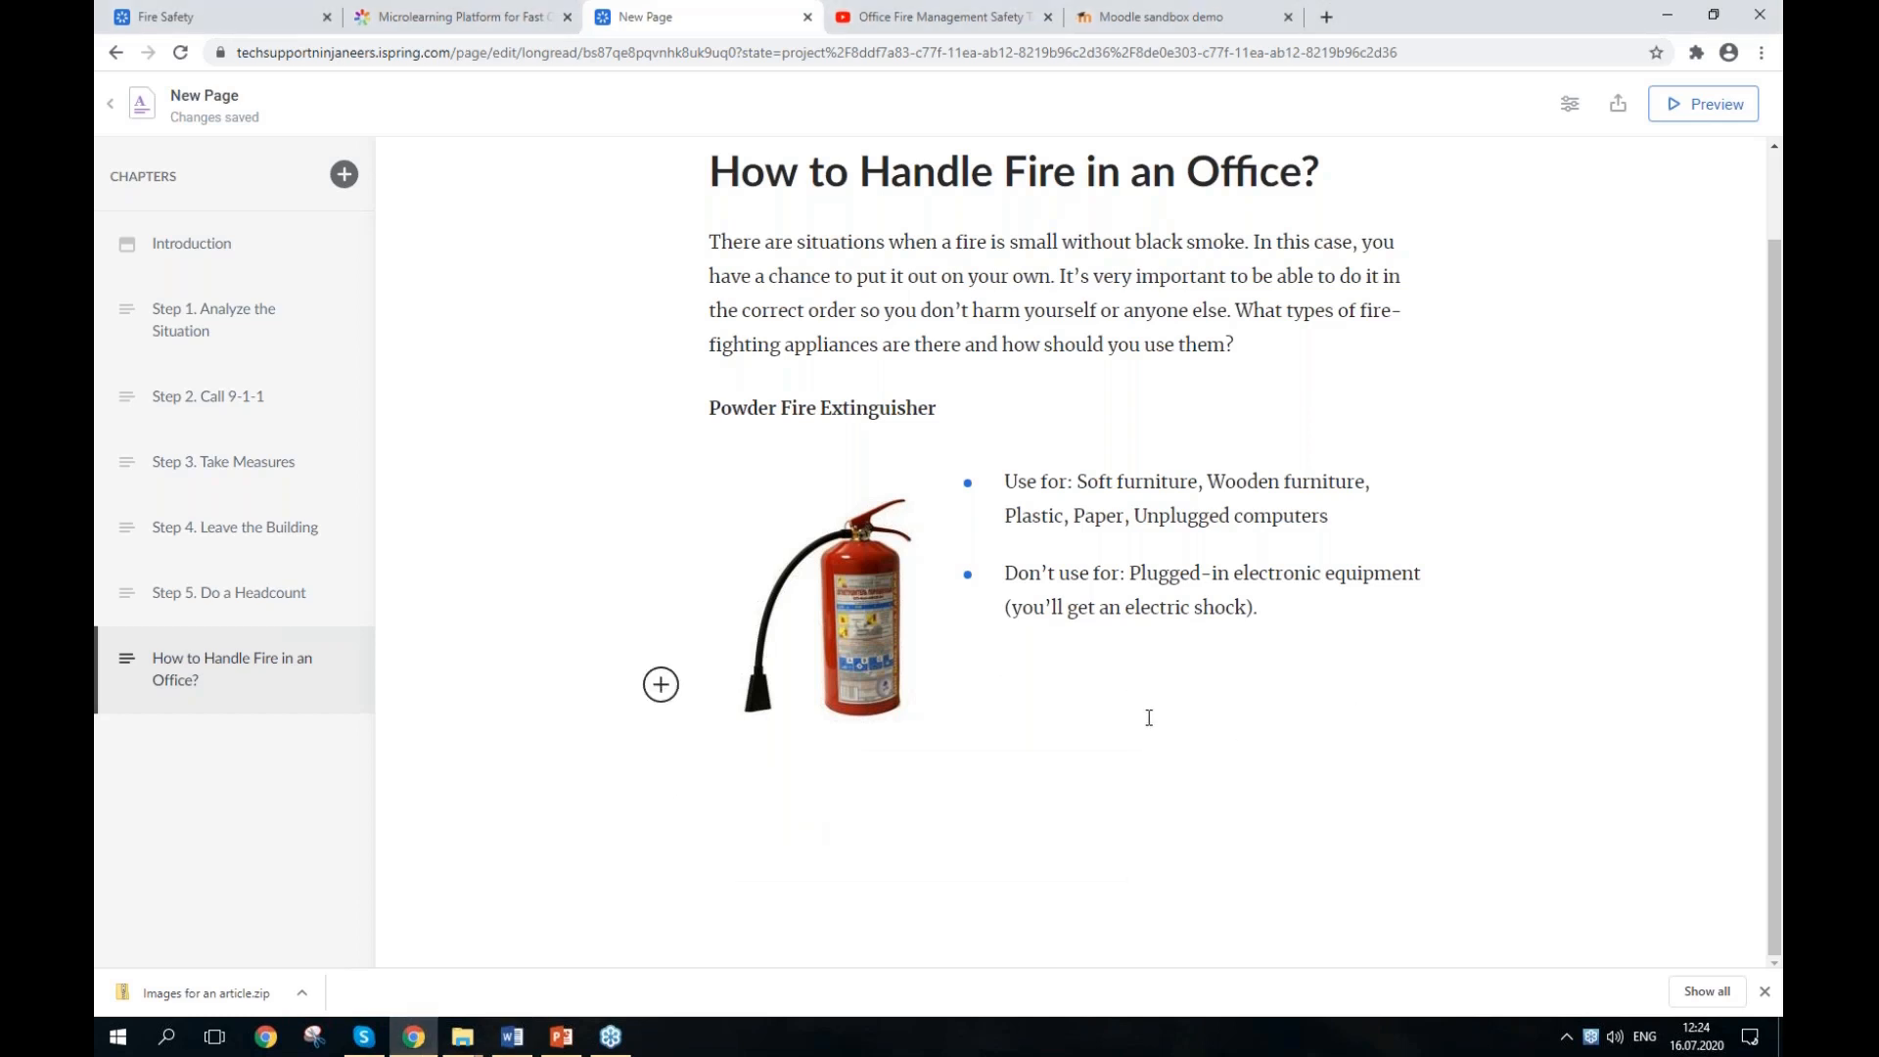
{"action": "type", "text": "Carbon Dioxide (CO2) Fire Extinguisher"}
{"action": "scroll", "coordinate": [1149, 718], "scroll_direction": "down", "scroll_amount": 1}
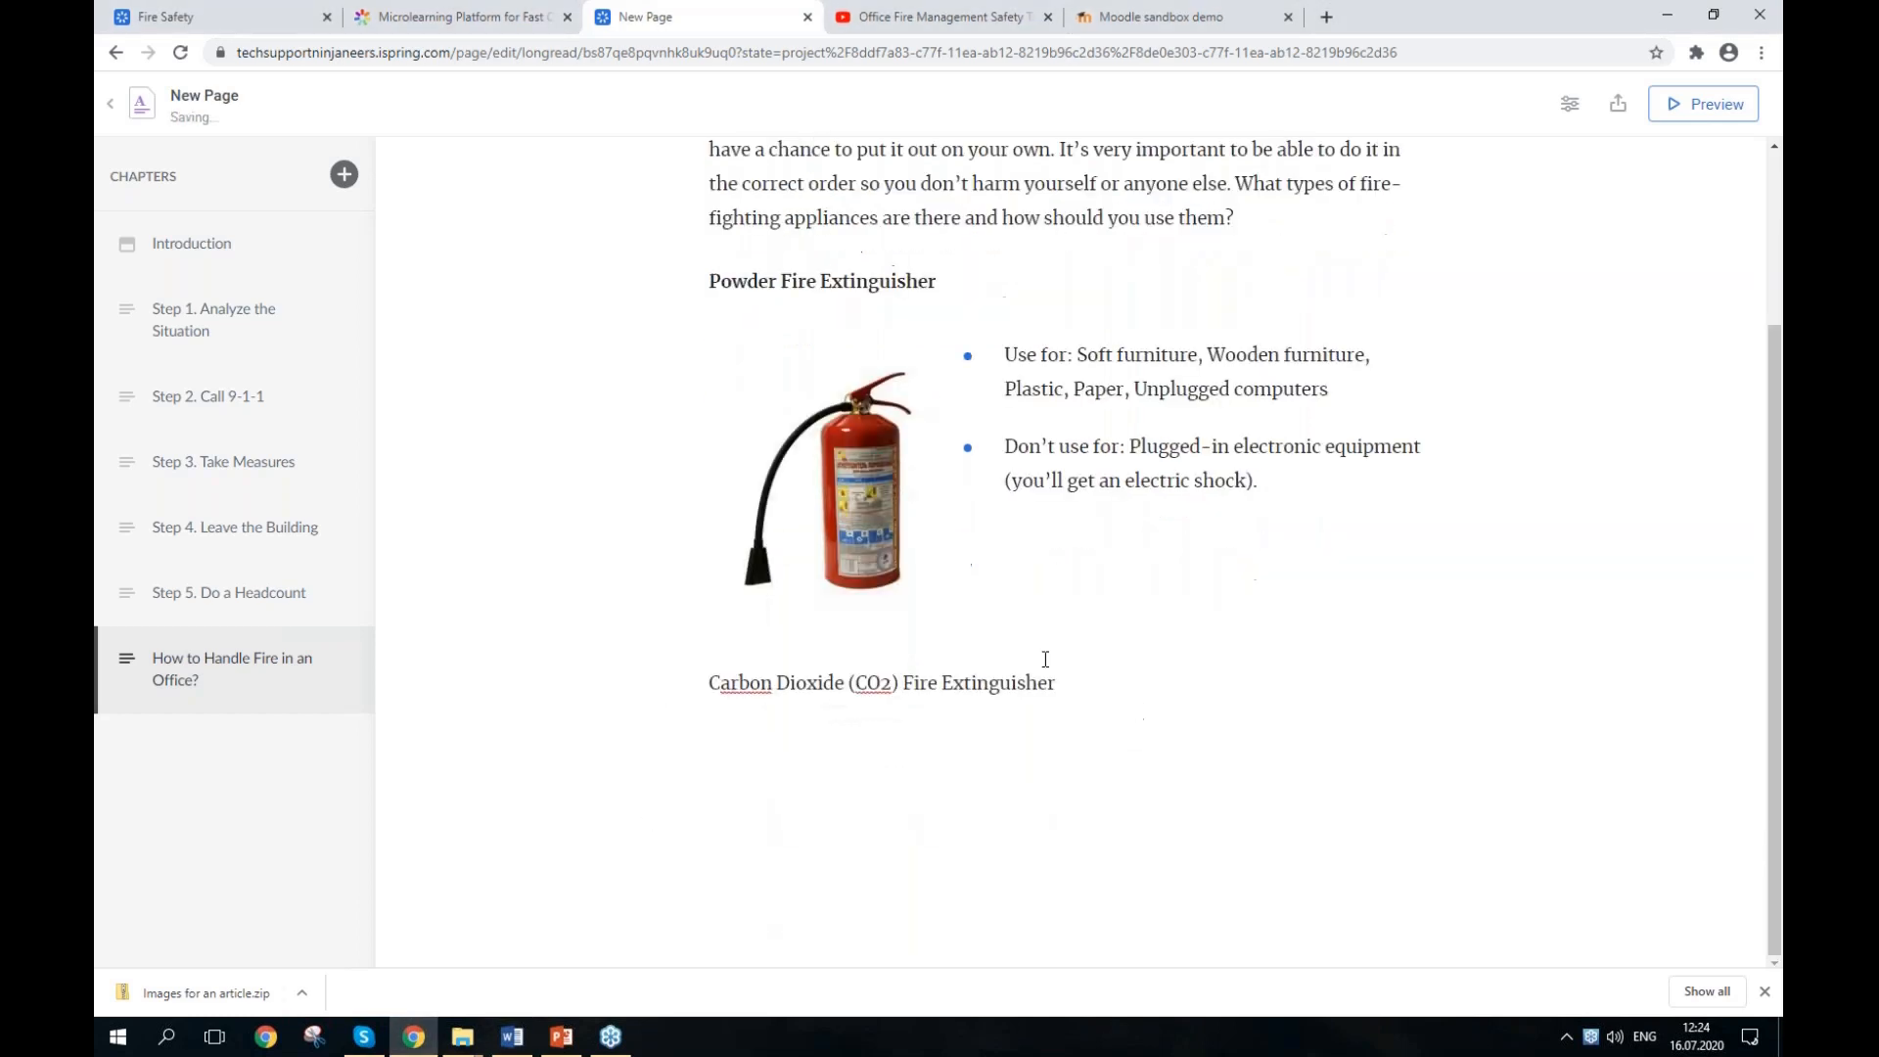
{"action": "left_click_drag", "start_coordinate": [1066, 693], "coordinate": [684, 683]}
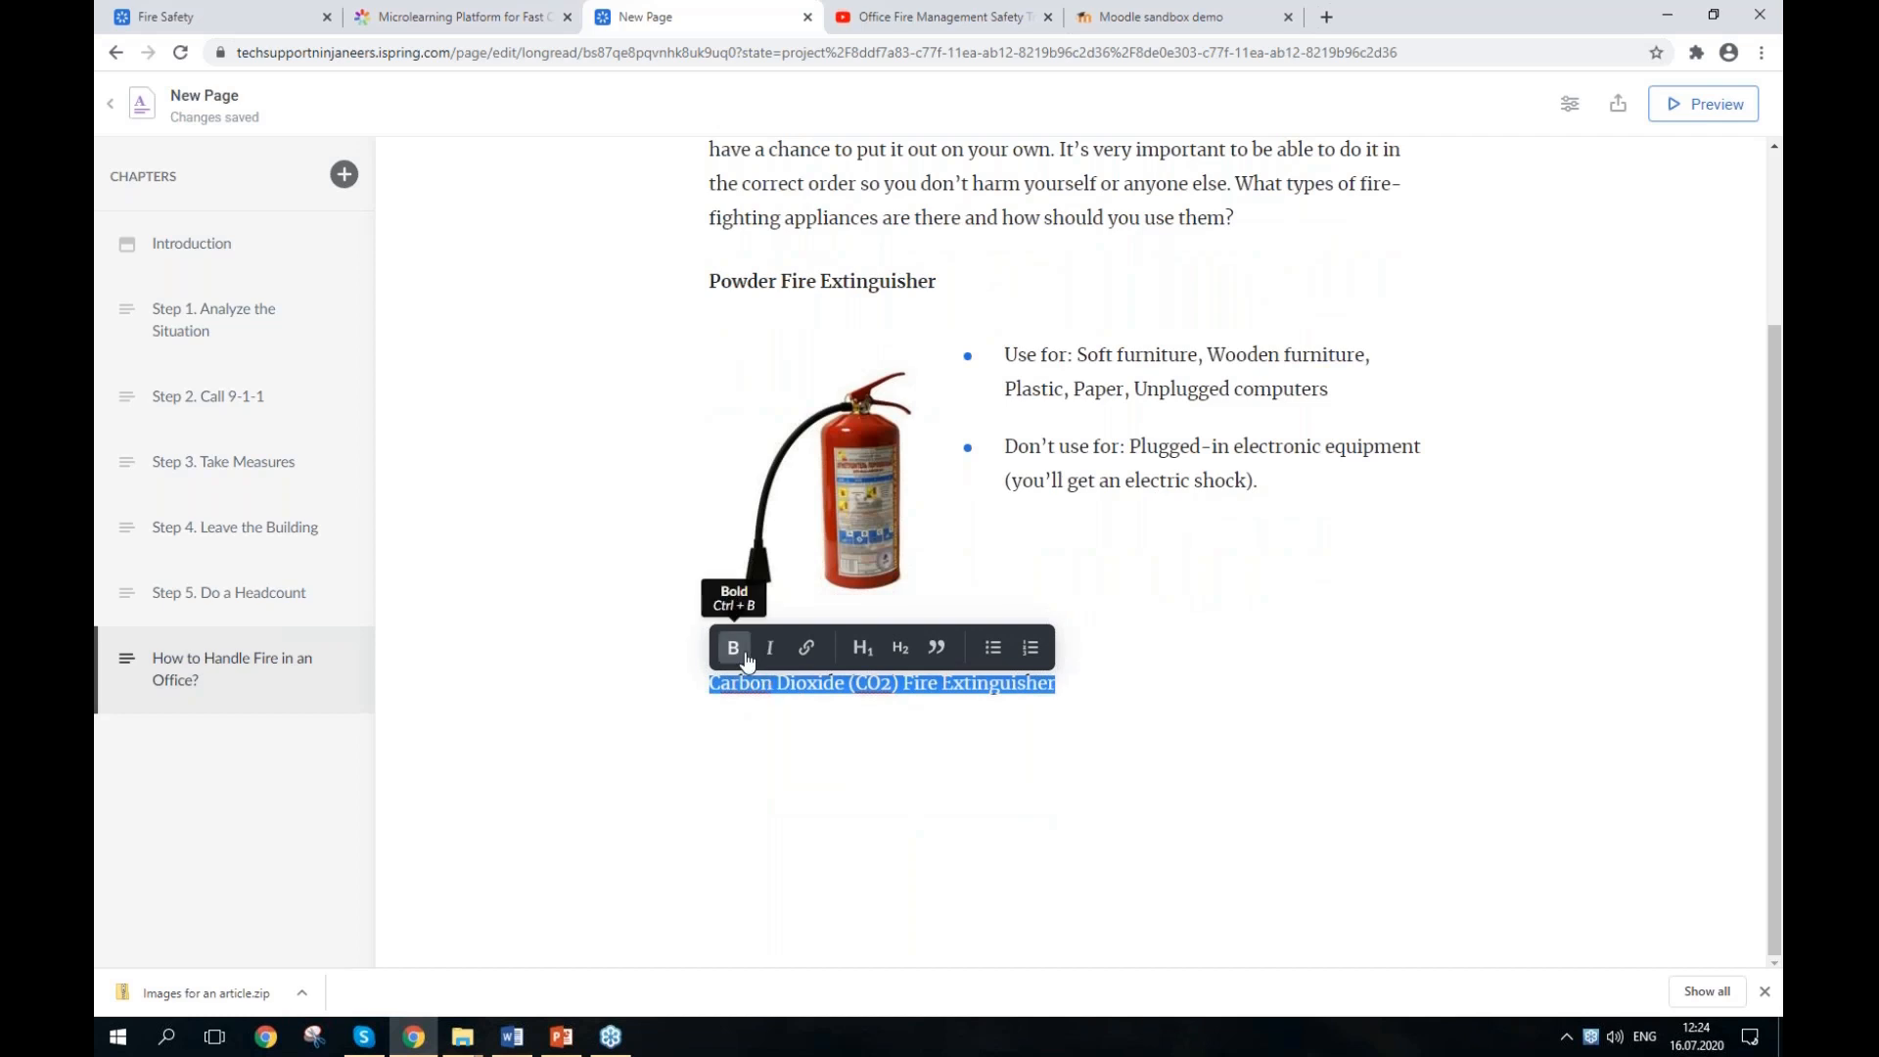
{"action": "left_click", "coordinate": [736, 647]}
{"action": "left_click", "coordinate": [941, 746]}
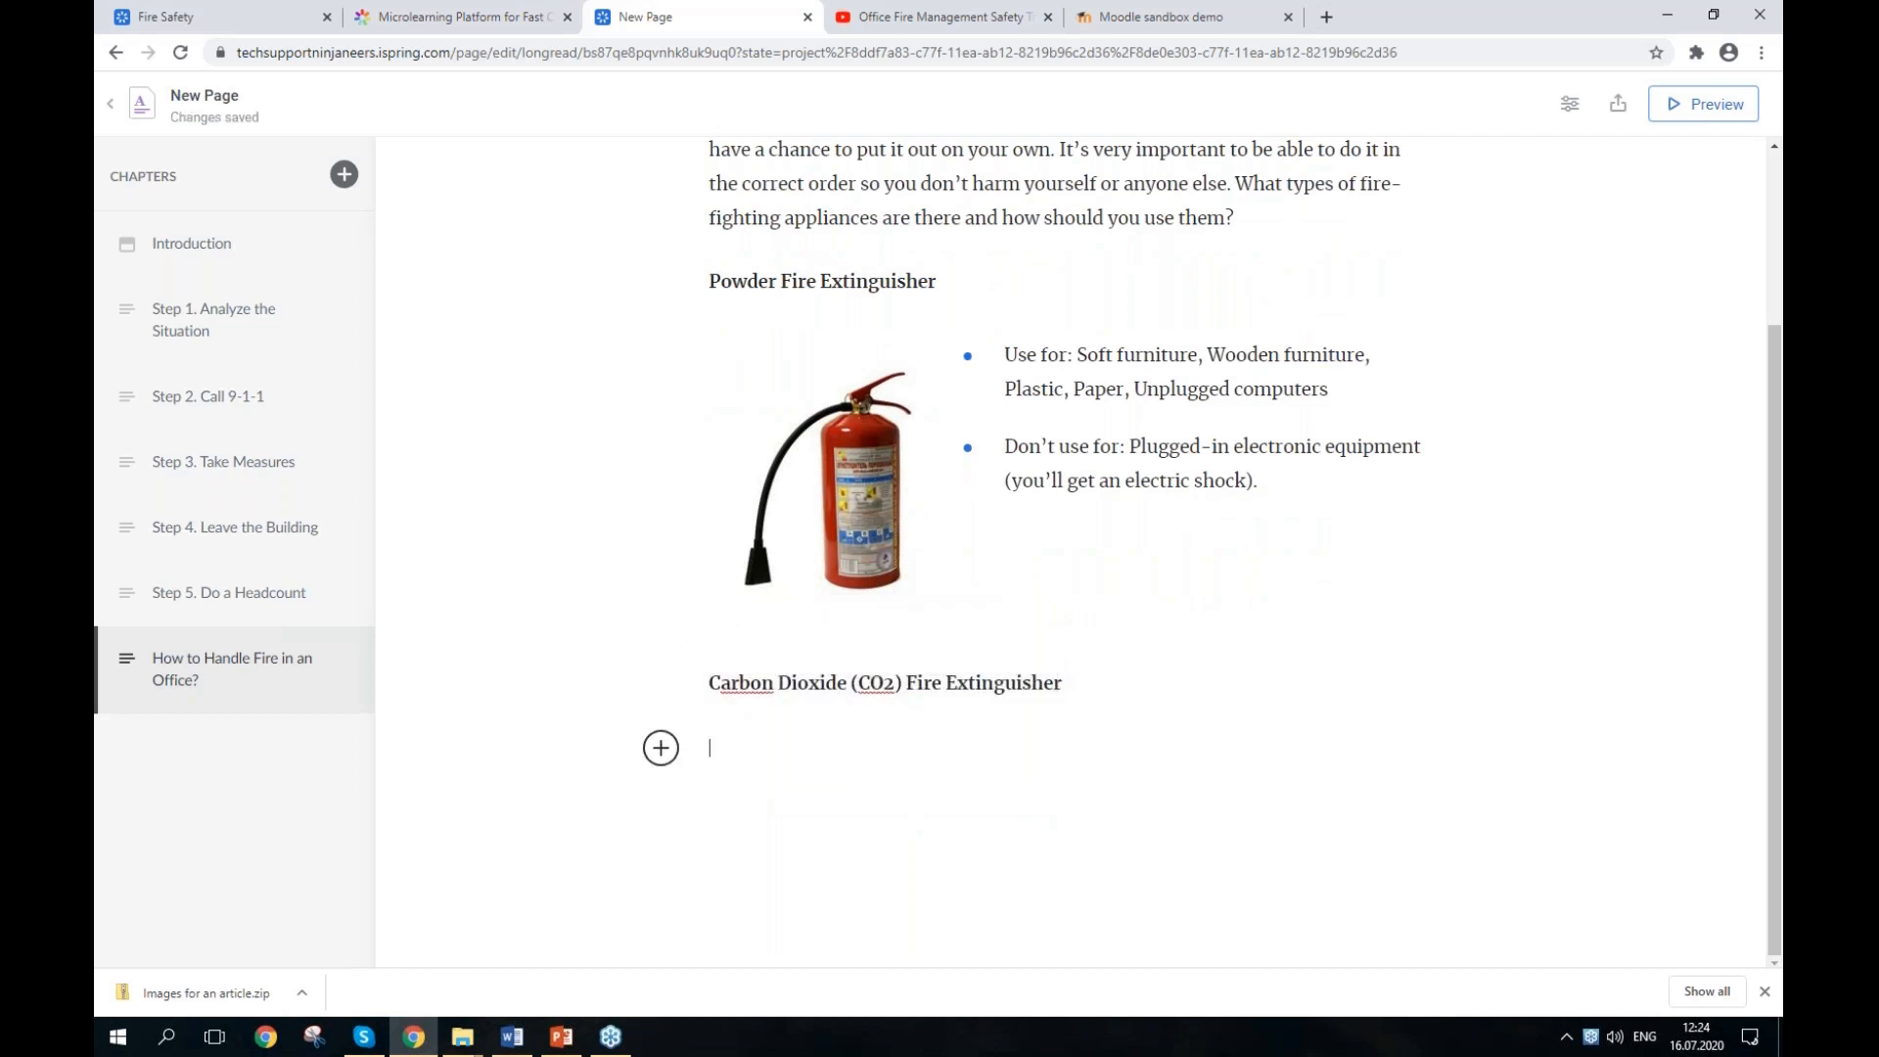
Step: Insert the image Picture2.jpg below the "Carbon Dioxide (CO2) Fire Extinguisher" heading and left-align it
{"action": "left_click", "coordinate": [661, 747]}
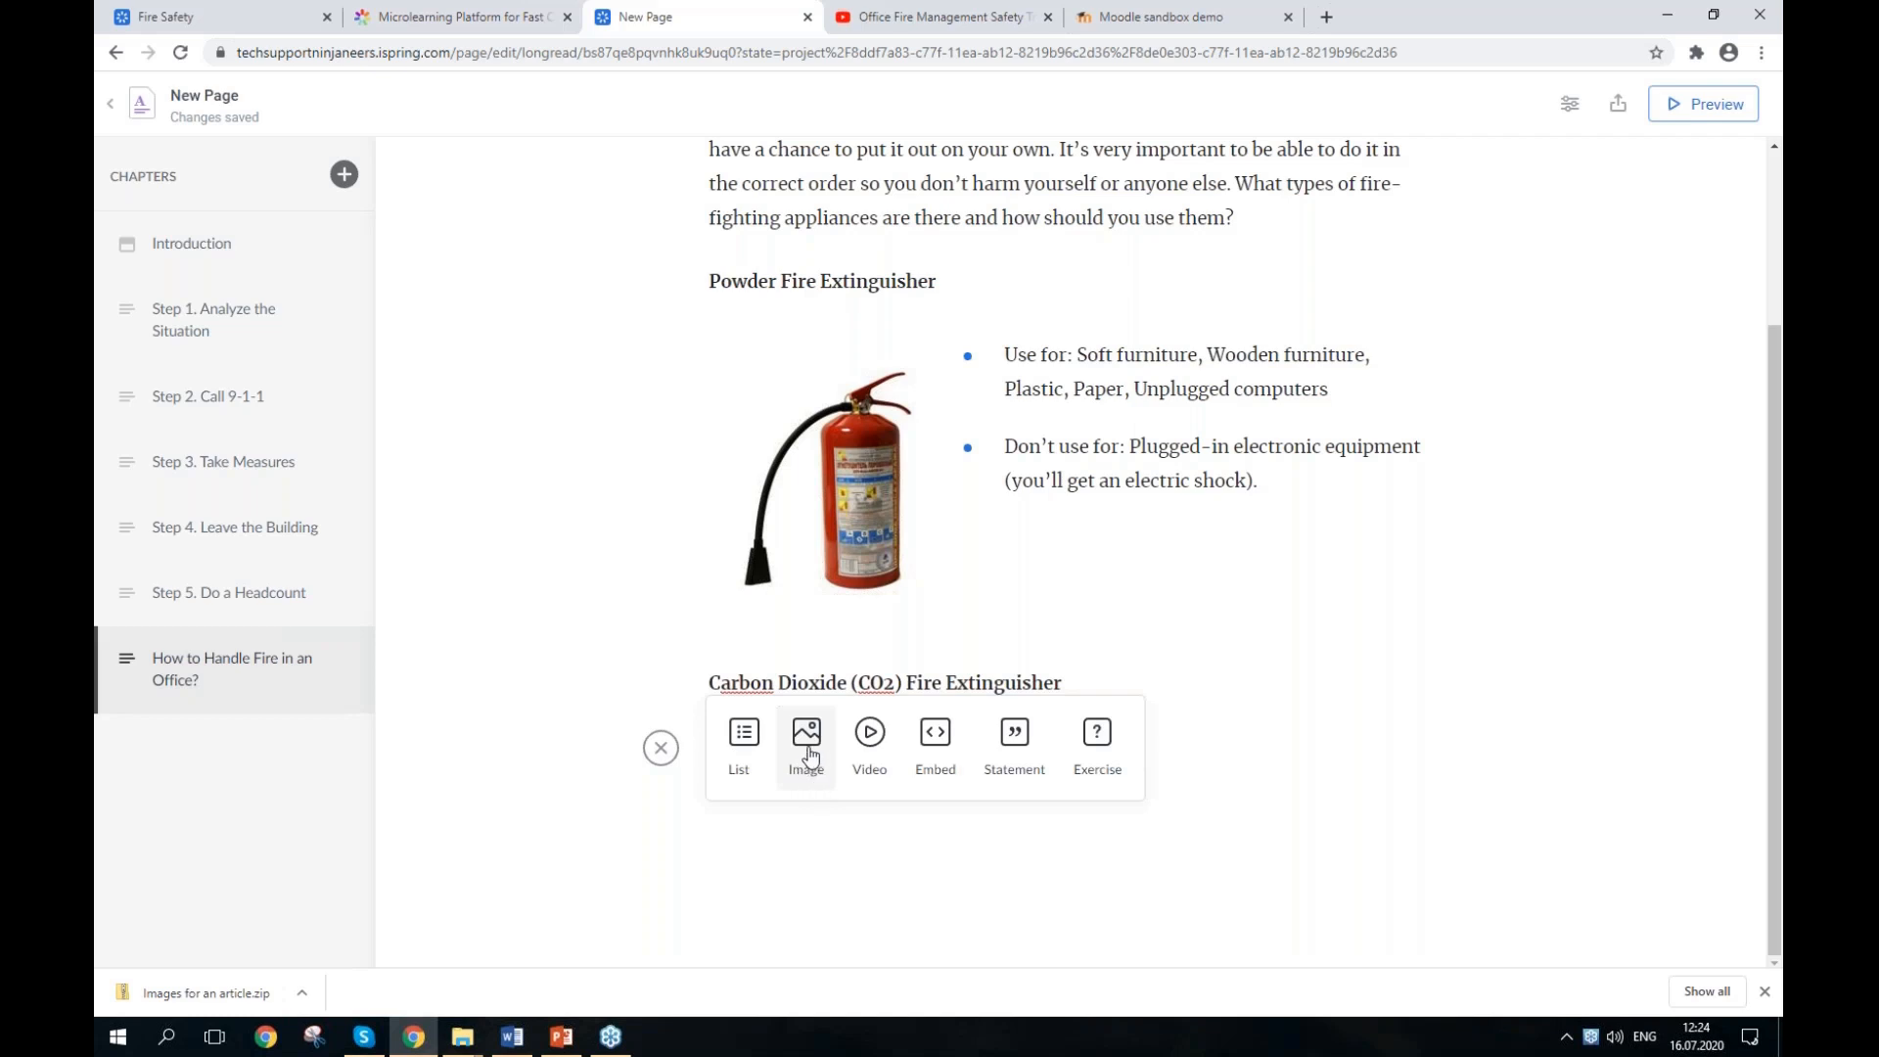
{"action": "left_click", "coordinate": [809, 754]}
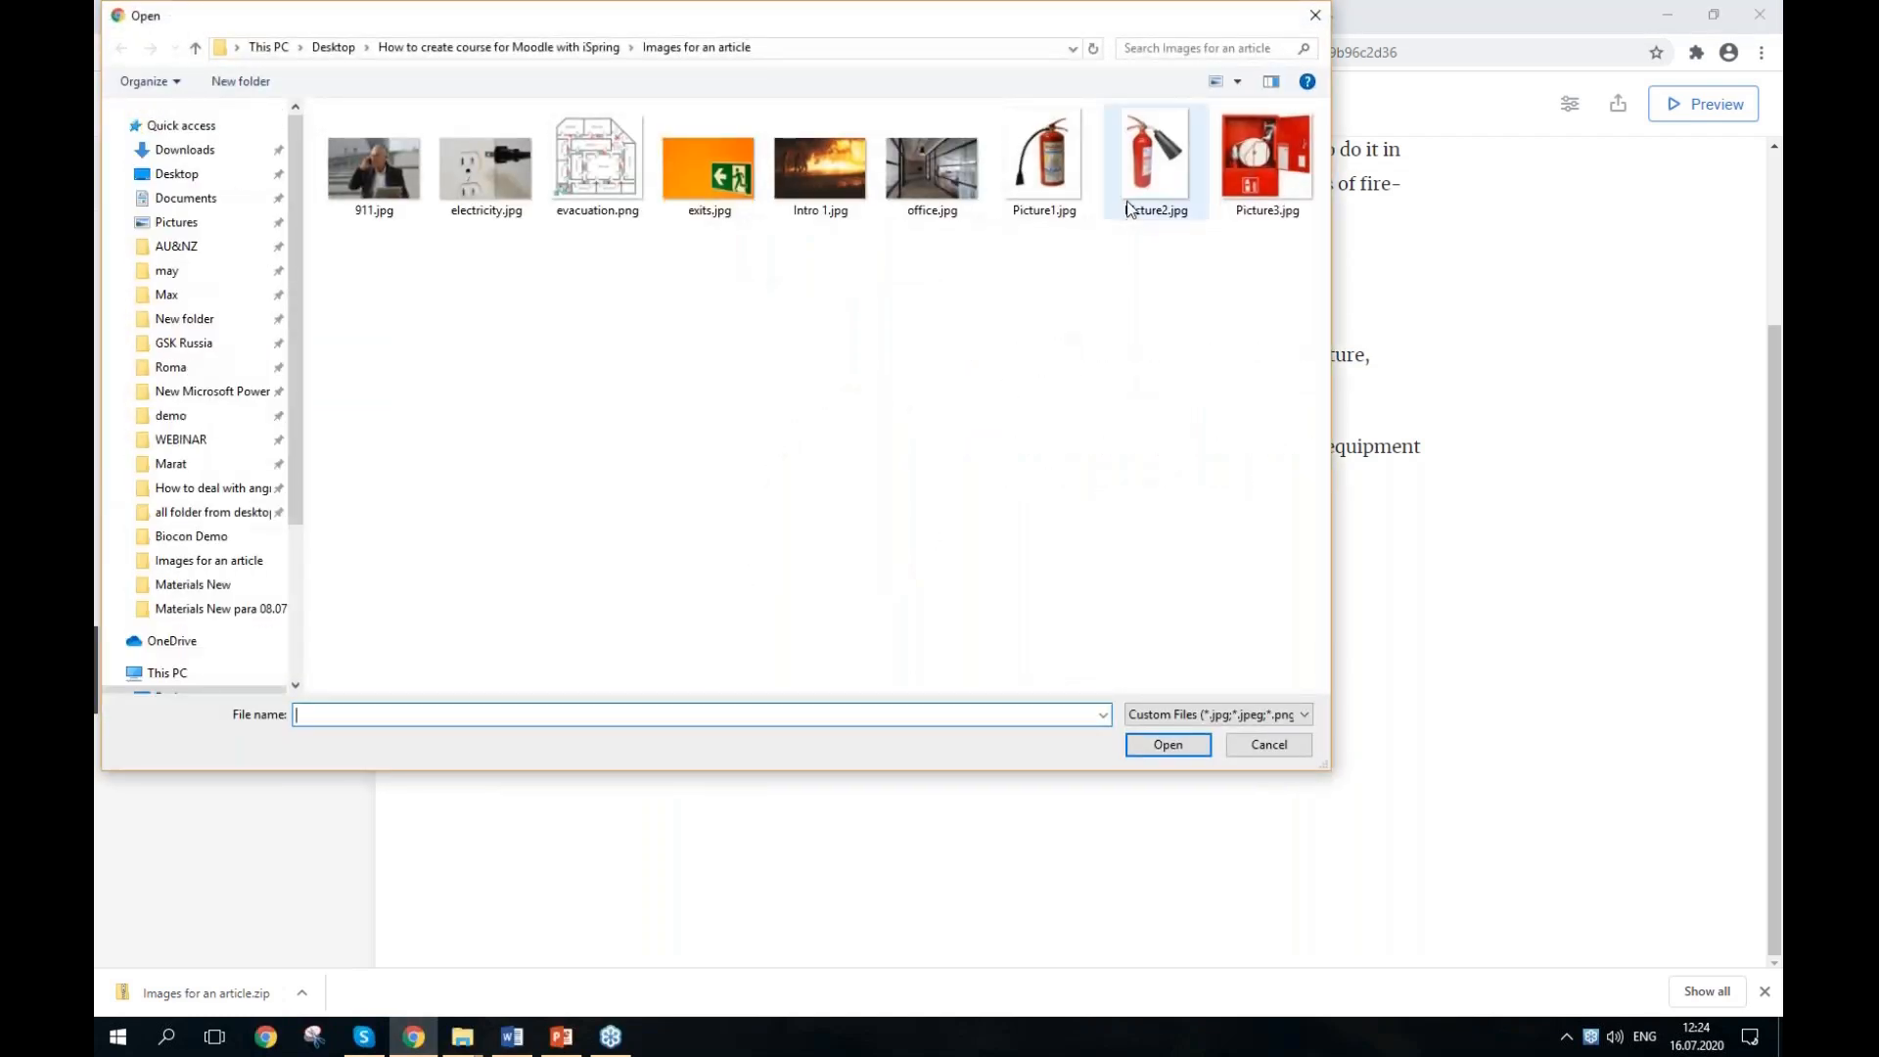
{"action": "left_click", "coordinate": [1131, 210]}
{"action": "double_click", "coordinate": [1131, 209]}
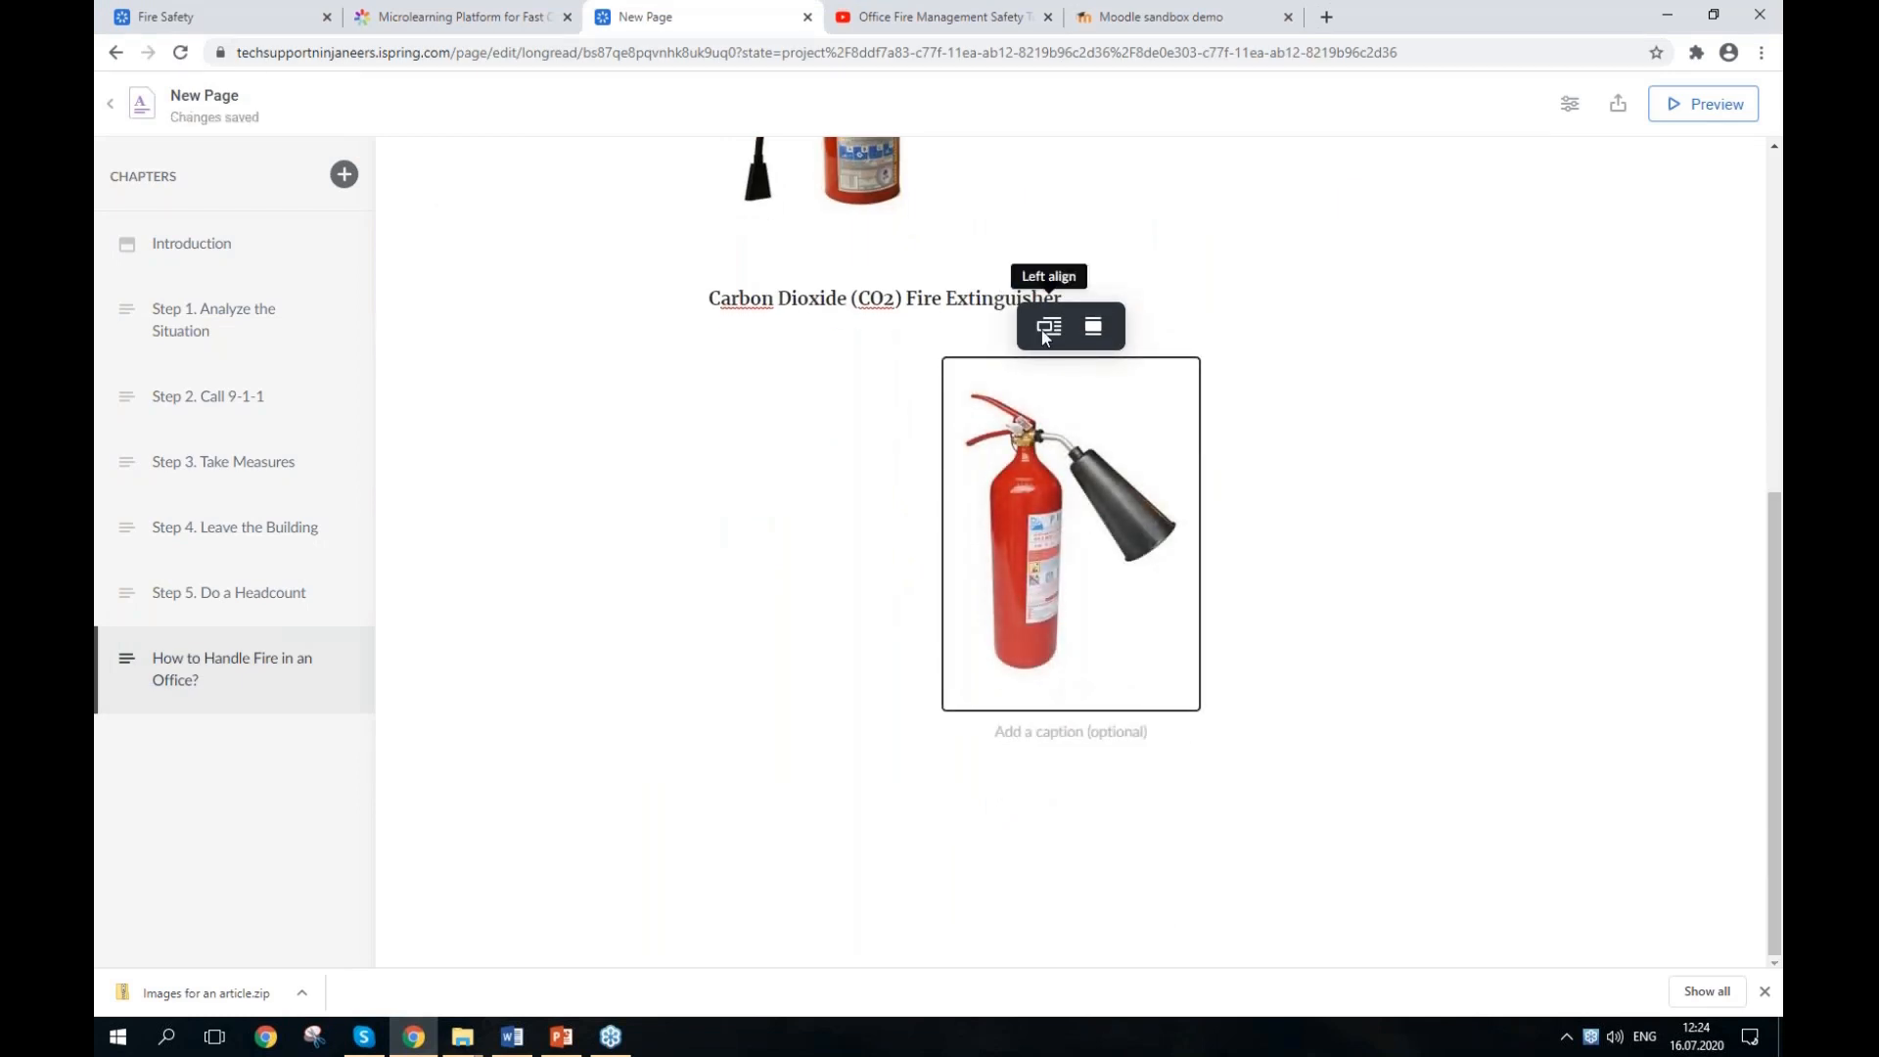
{"action": "left_click", "coordinate": [1049, 326]}
Step: Add the CO2 extinguisher's "Use for" and "Don't use for" text from the Word document beside its image as a bulleted list
{"action": "key", "text": "alt+Tab"}
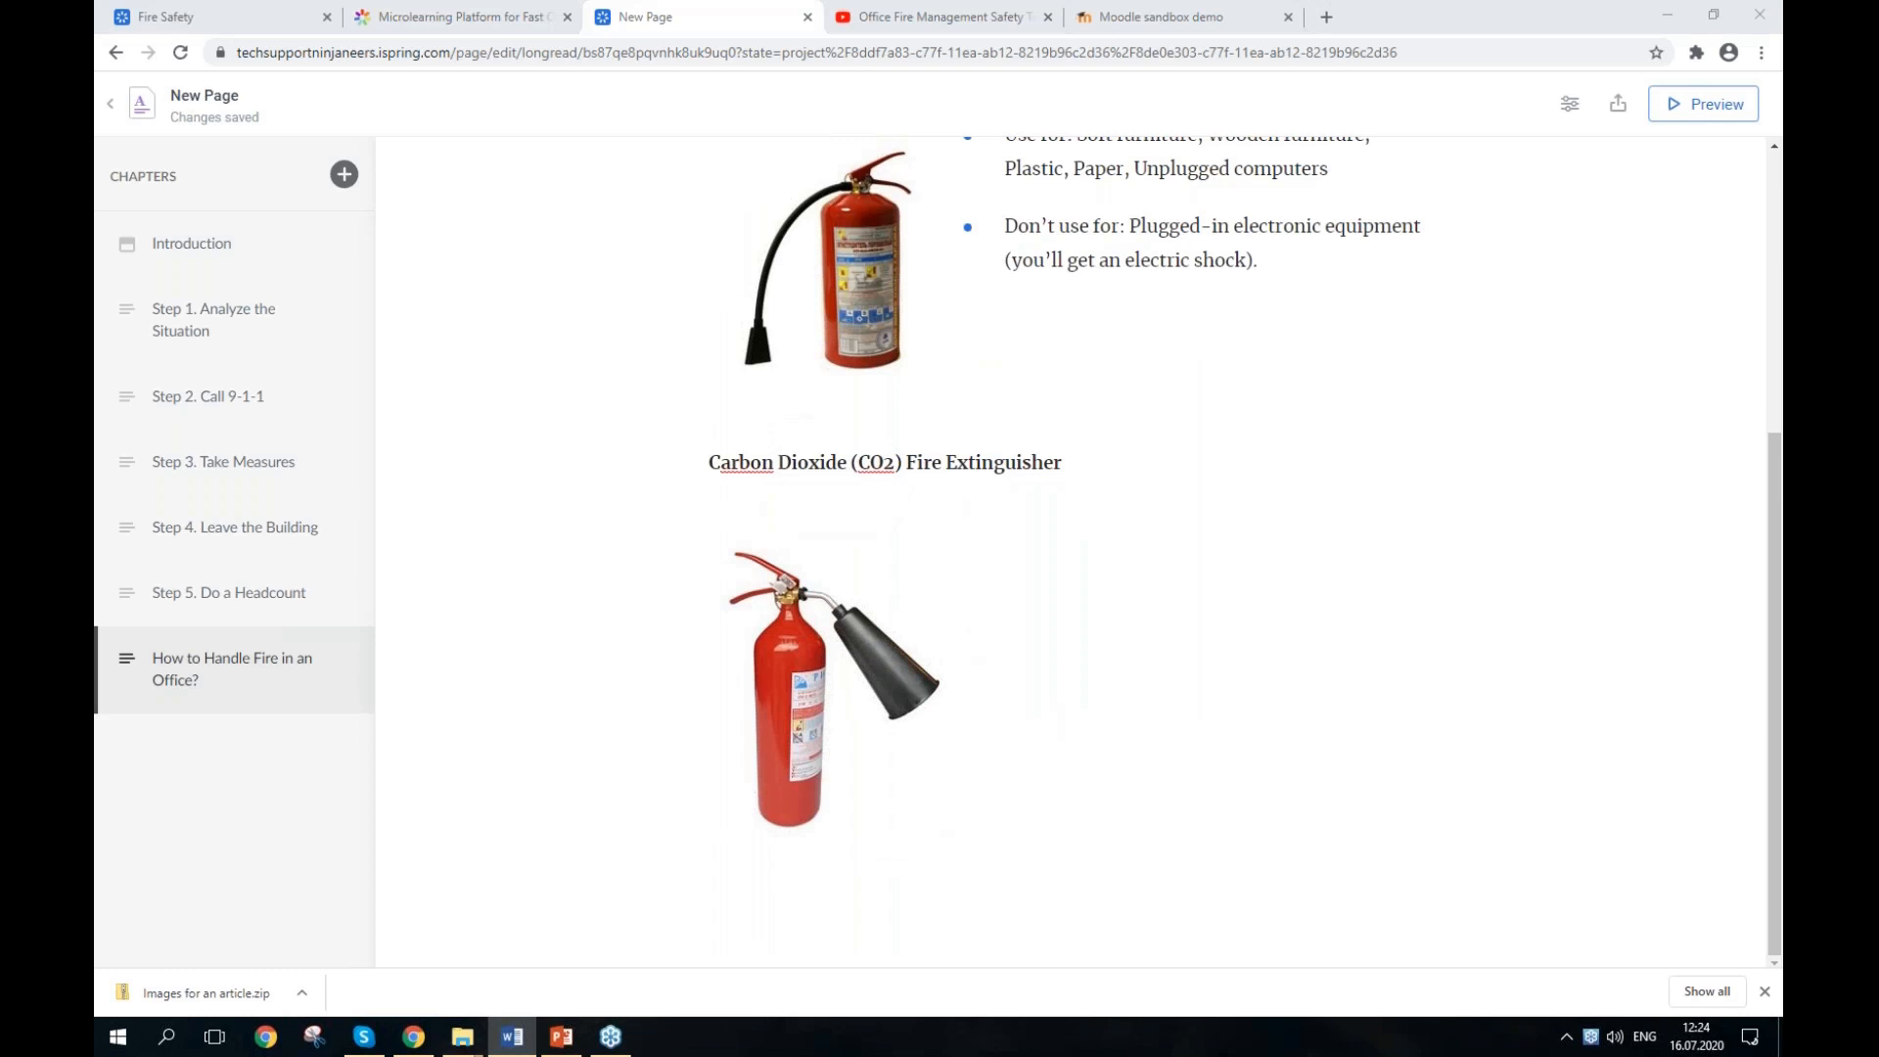
{"action": "left_click", "coordinate": [1046, 602]}
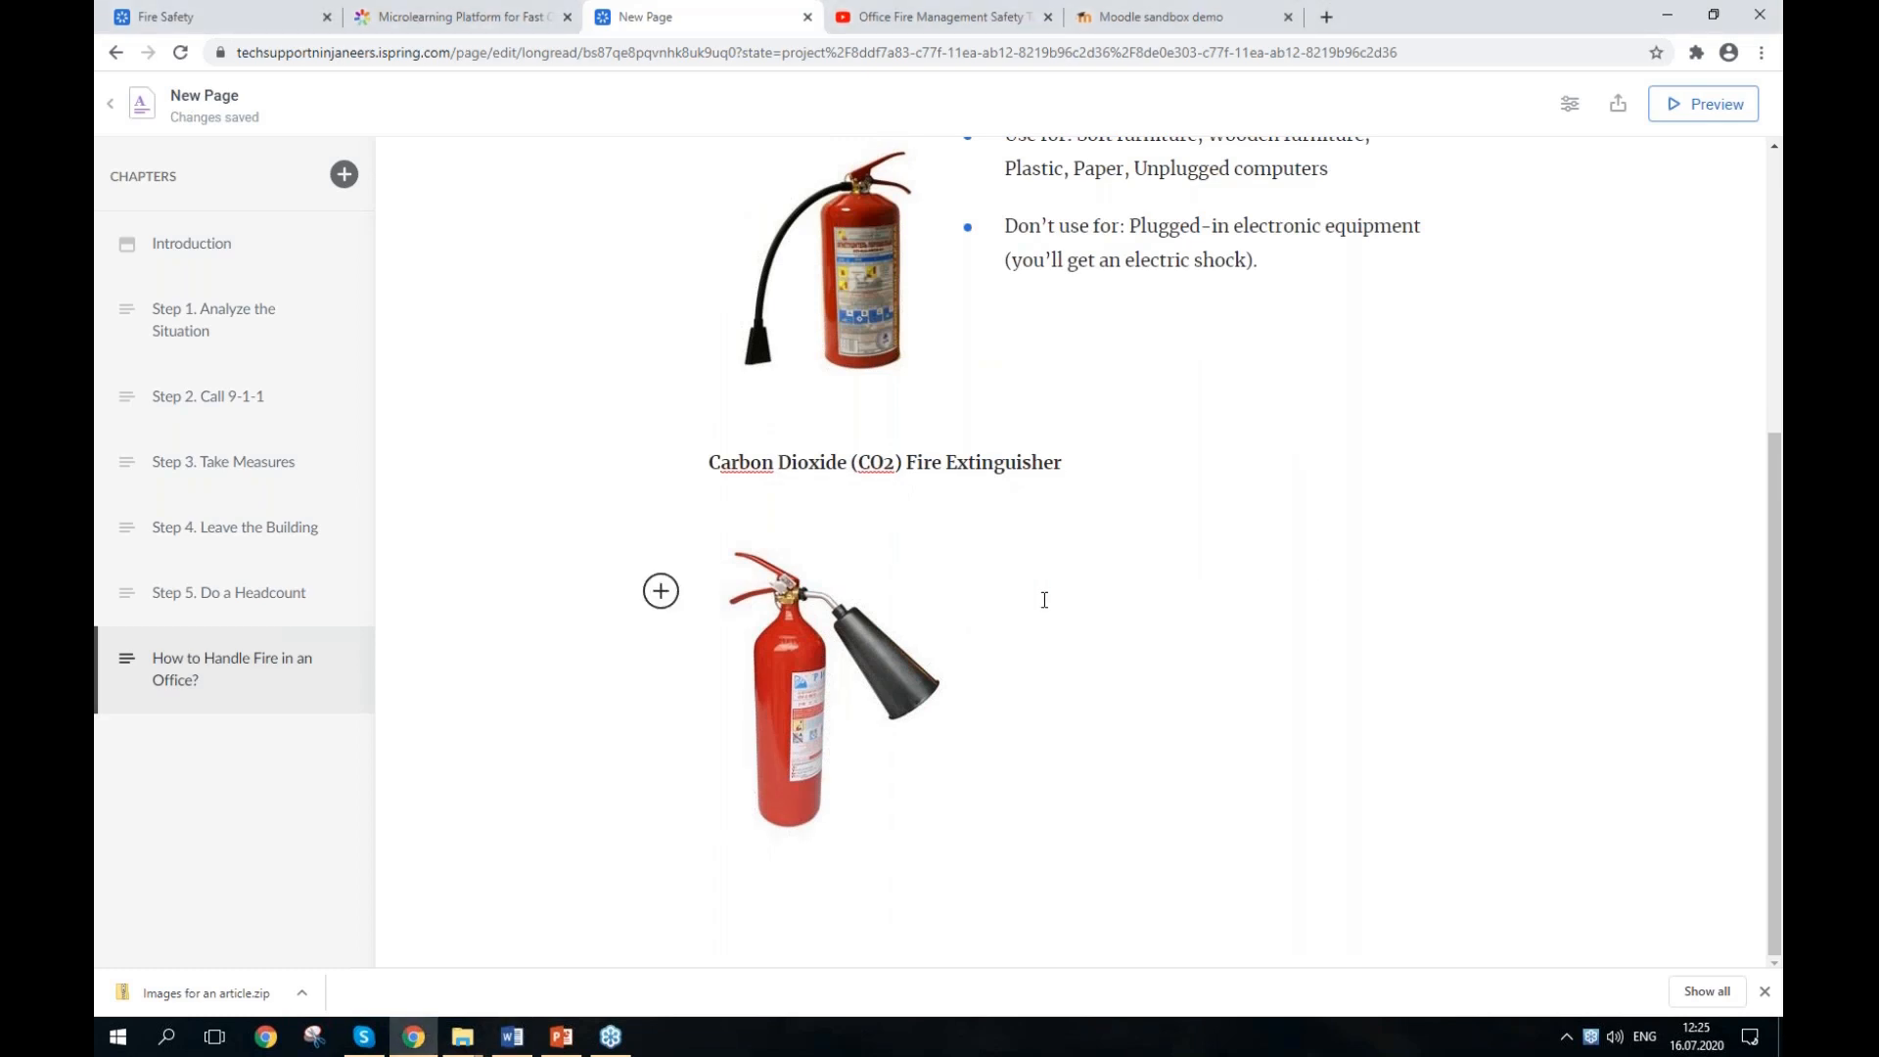
{"action": "type", "text": "Use for: Computers (including plugged in), Paper Don’t use for: Wooden furniture"}
{"action": "left_click_drag", "start_coordinate": [1425, 705], "coordinate": [1014, 588]}
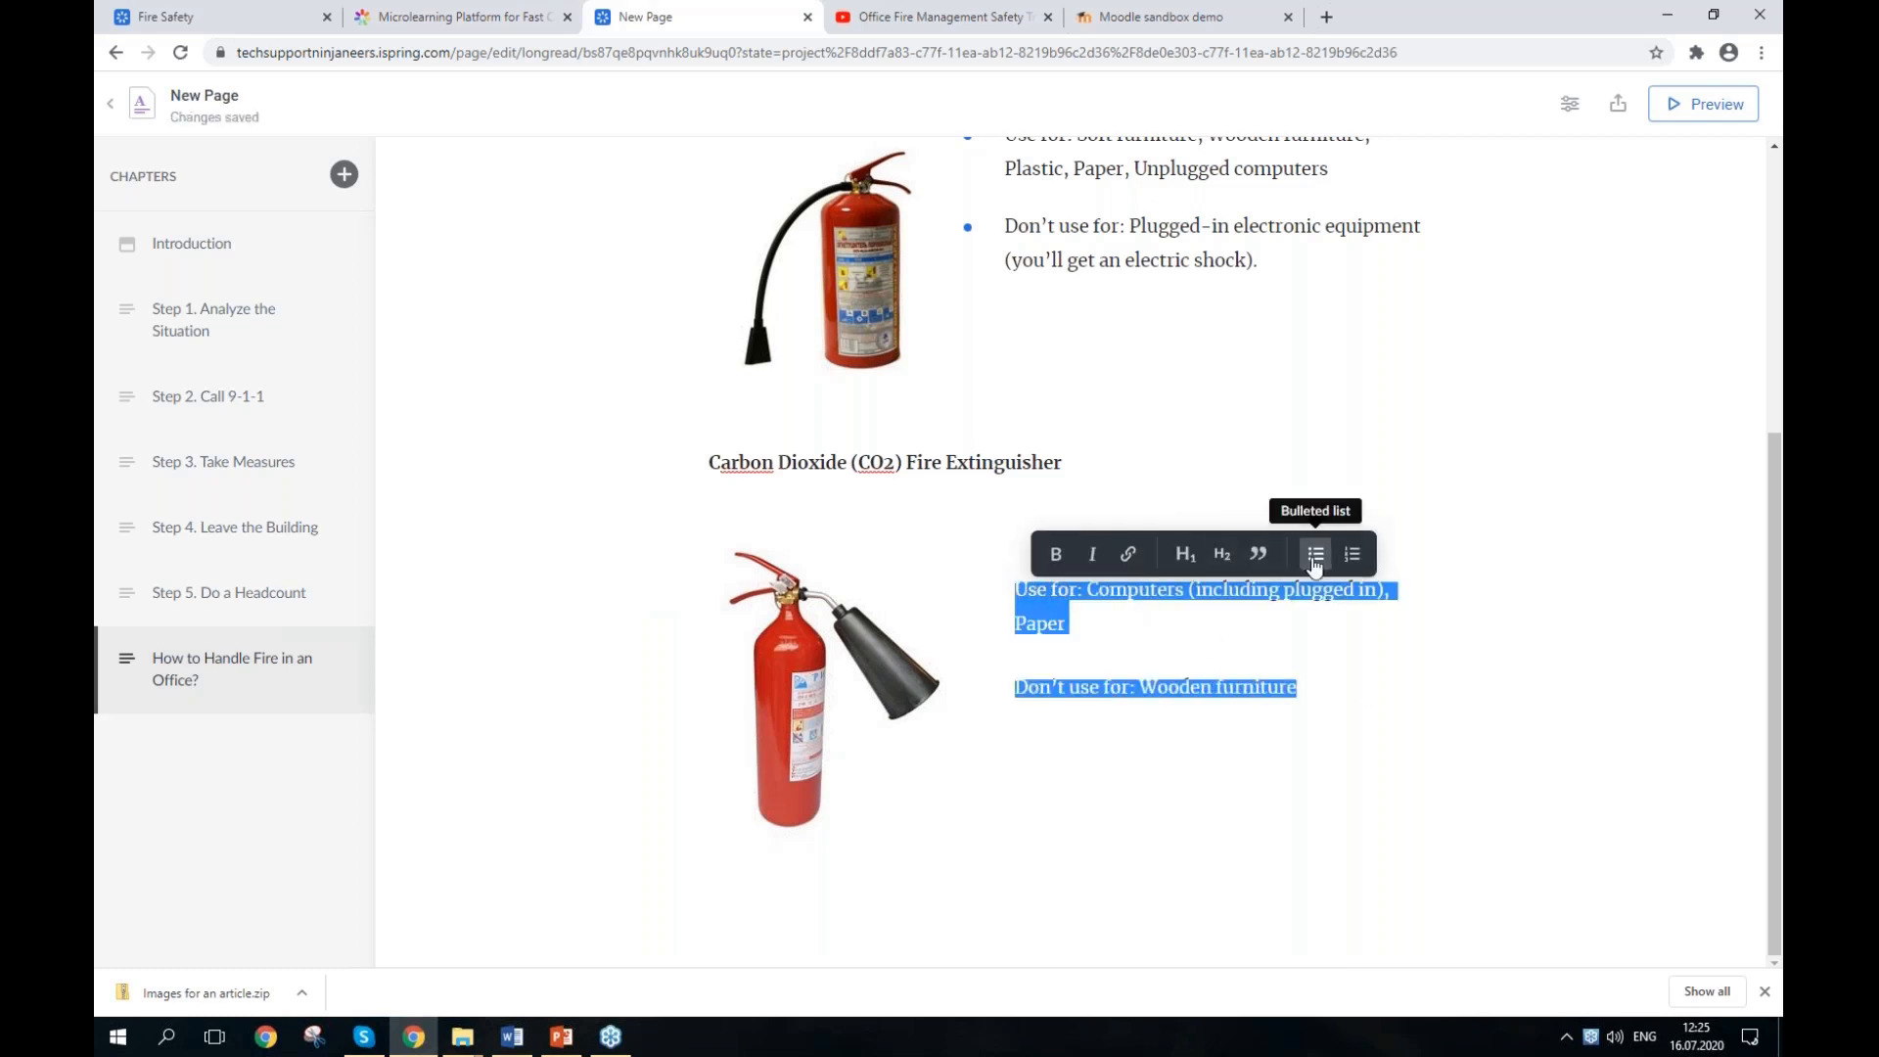
{"action": "left_click", "coordinate": [1316, 555]}
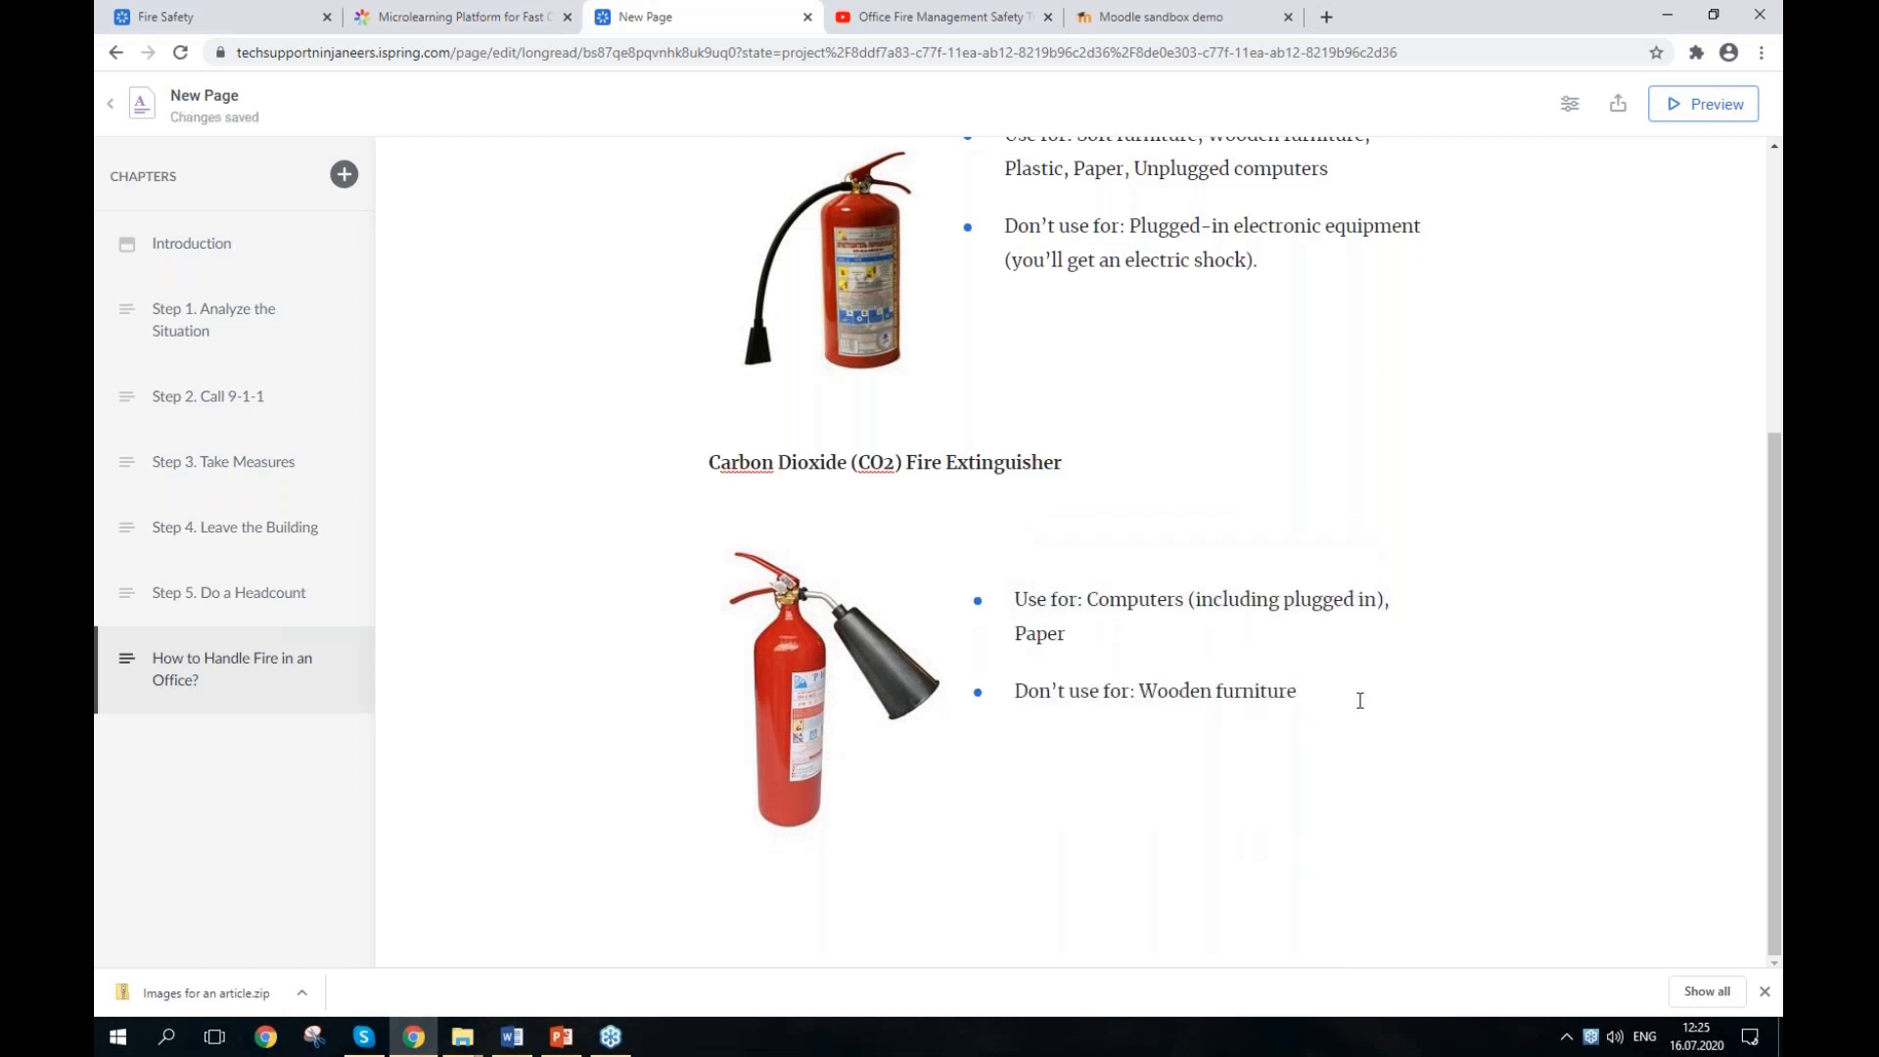
Step: Add the line "Fire Hose Cabinet" from the Word document below the CO2 extinguisher section
{"action": "key", "text": "Return"}
{"action": "key", "text": "Return"}
{"action": "key", "text": "Return"}
{"action": "key", "text": "Return"}
{"action": "key", "text": "Return"}
{"action": "scroll", "coordinate": [1360, 701], "scroll_direction": "down", "scroll_amount": 2}
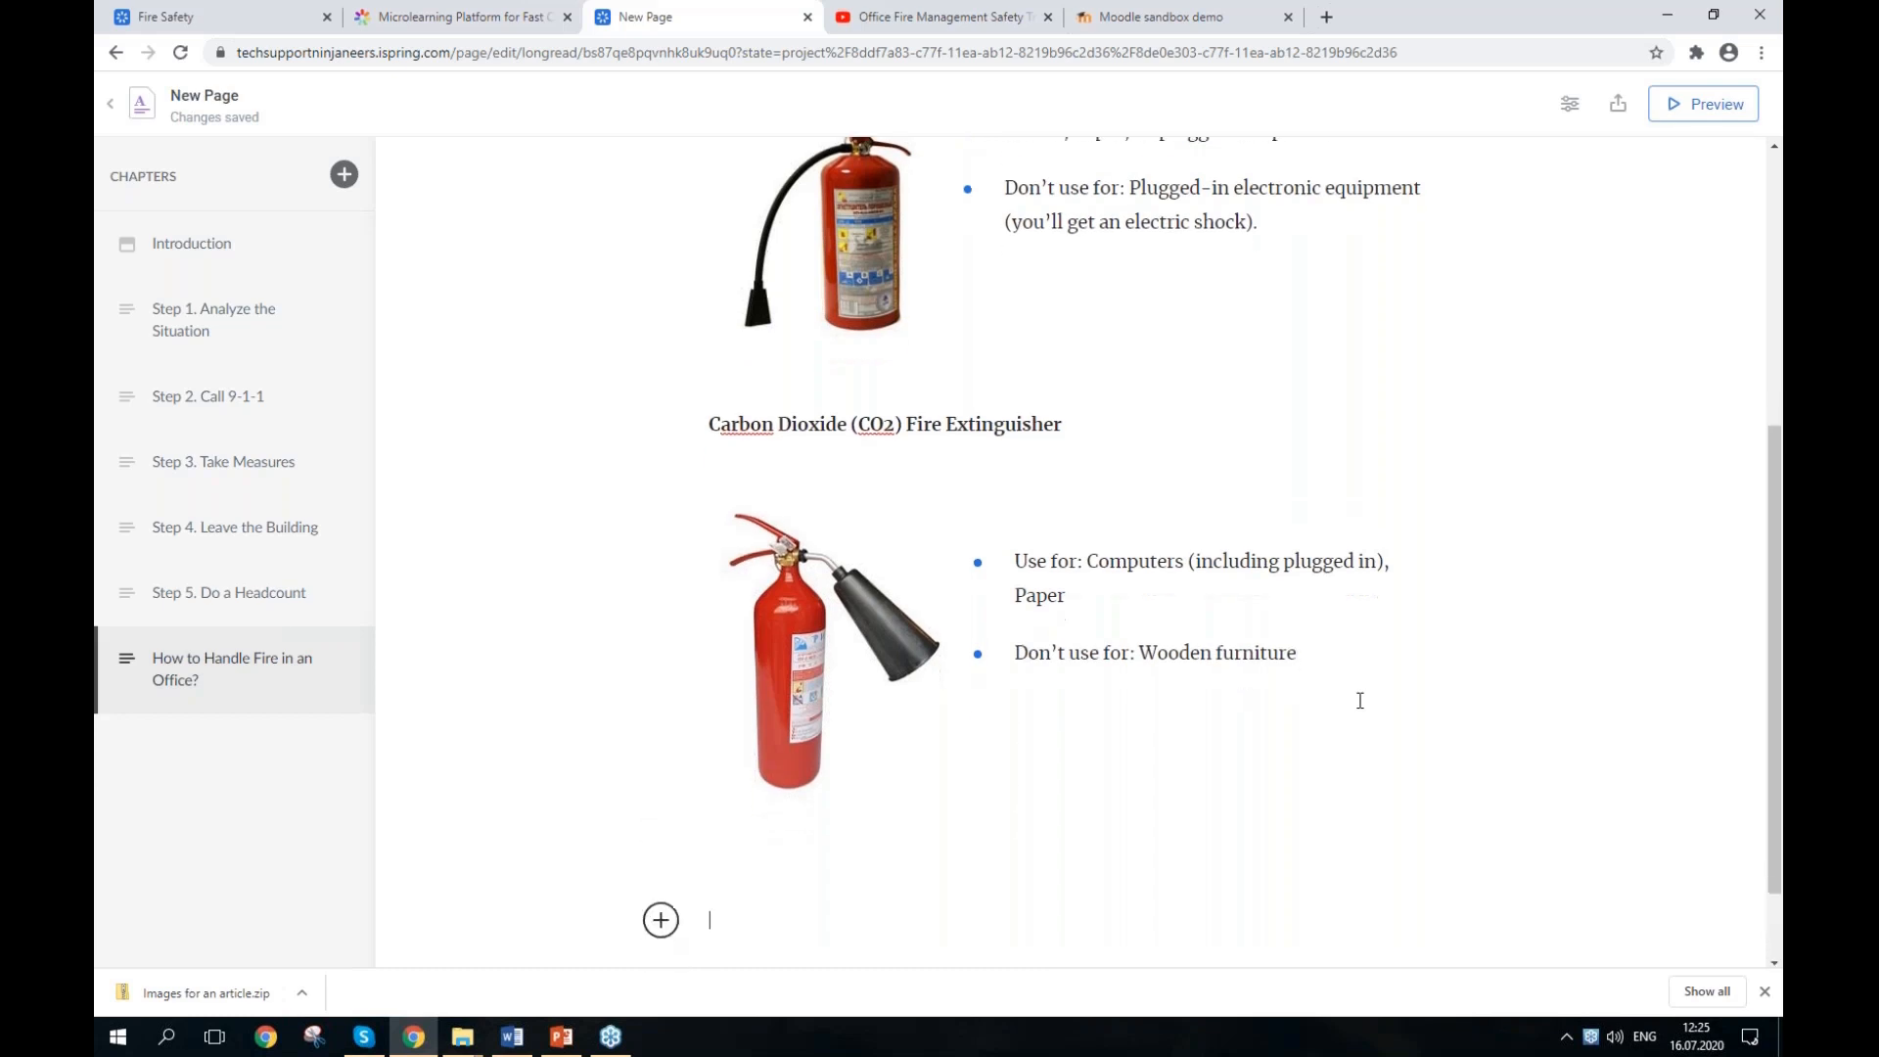
{"action": "key", "text": "alt+Tab"}
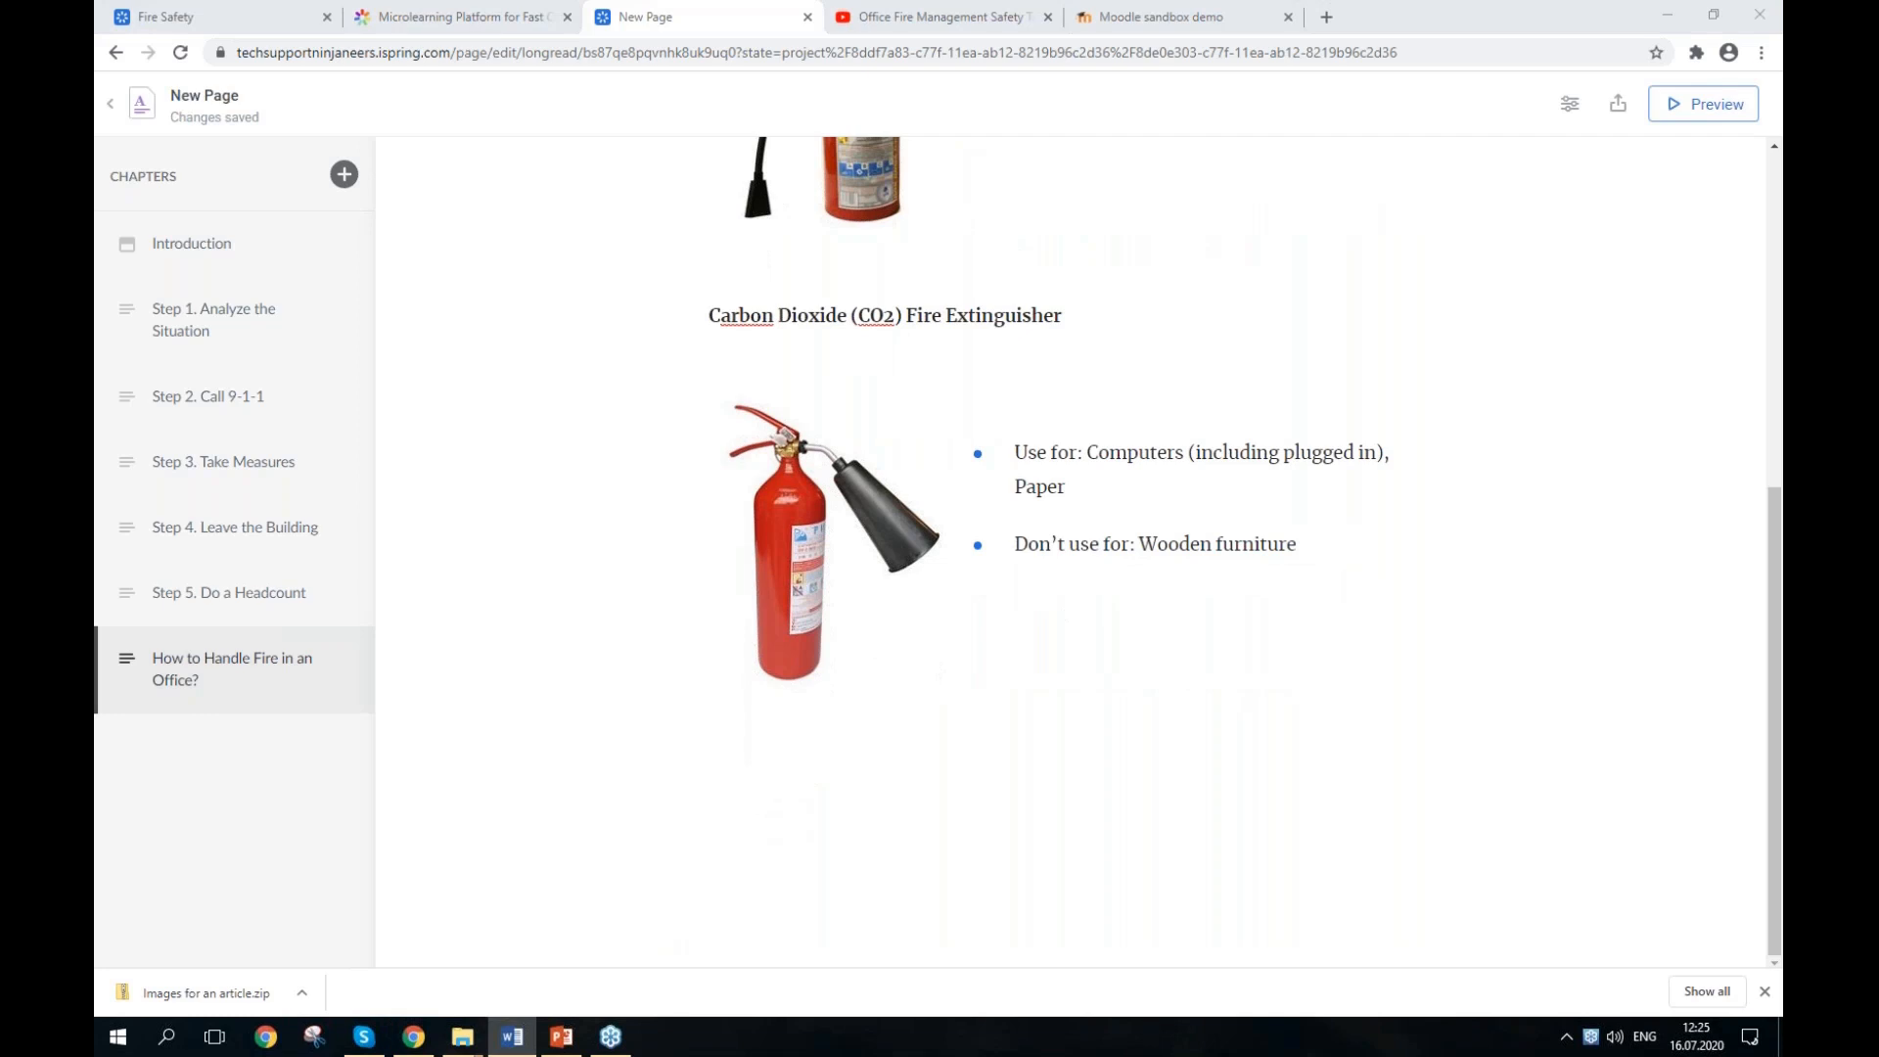
{"action": "key", "text": "alt+Tab"}
{"action": "left_click", "coordinate": [839, 747]}
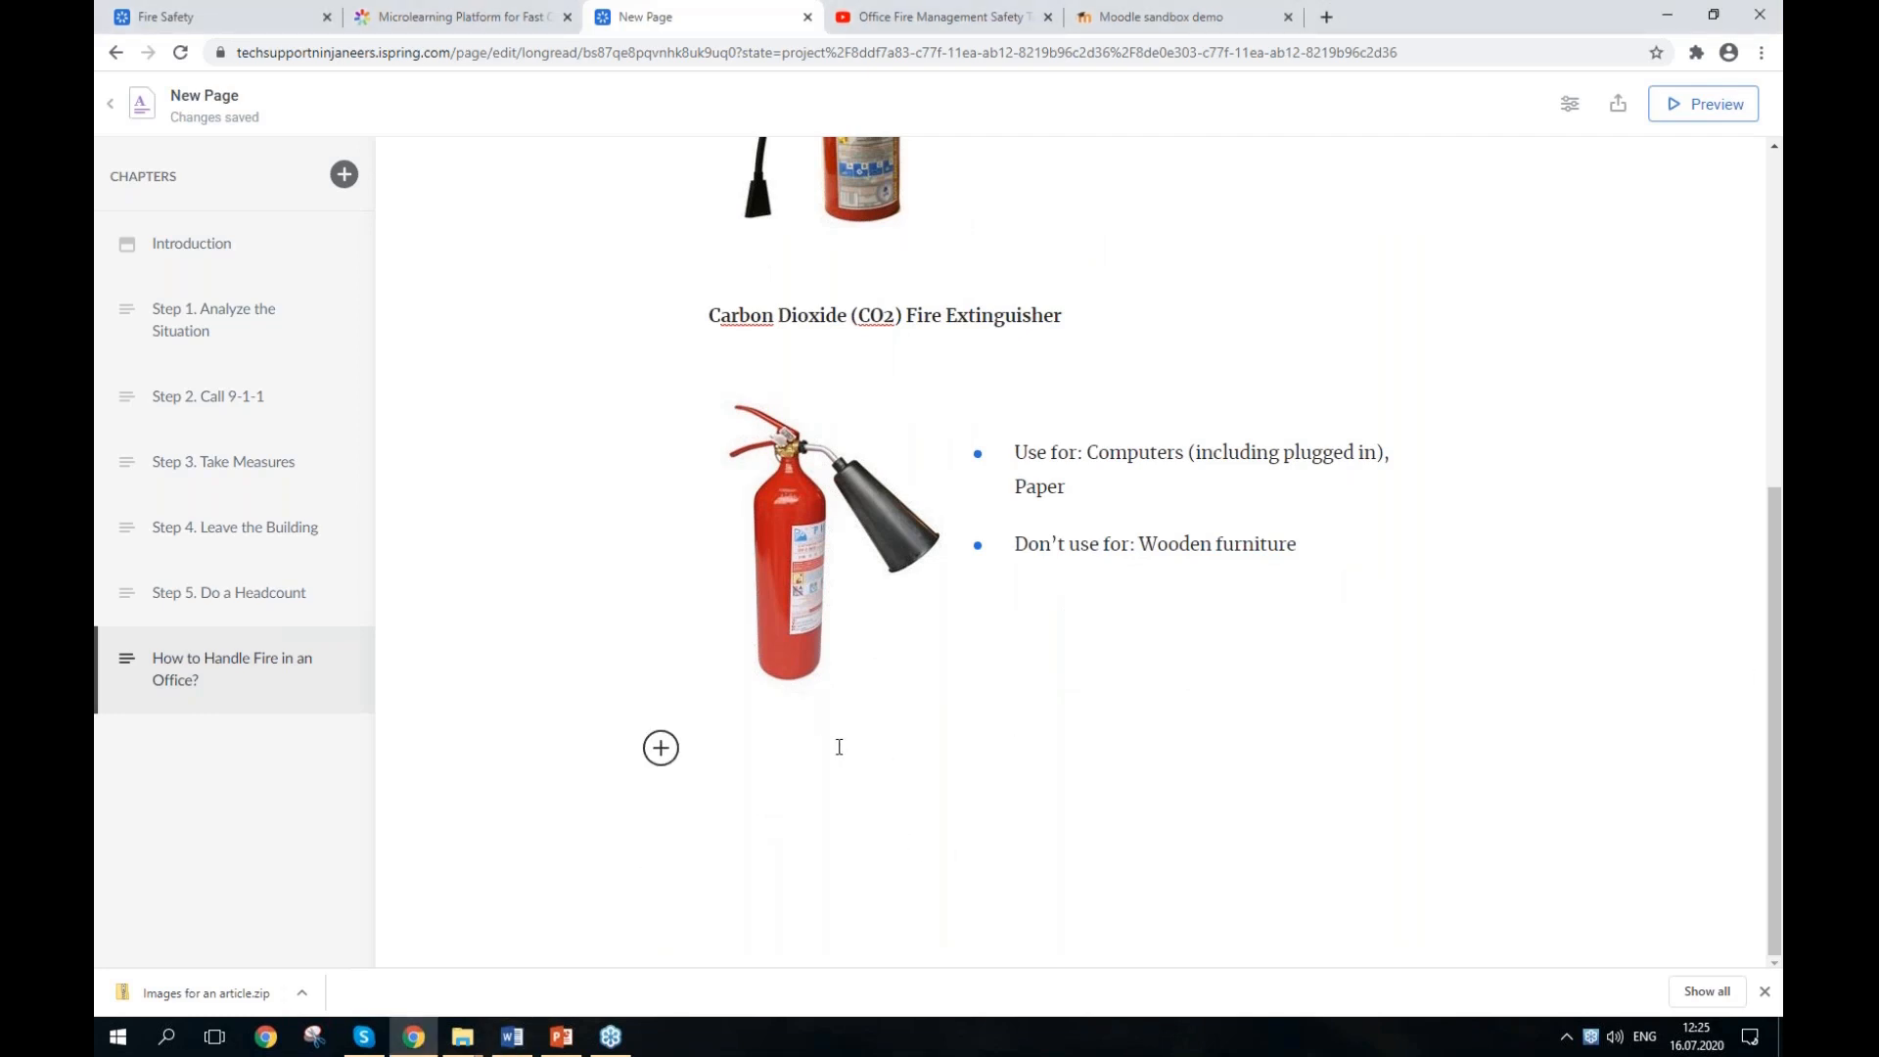
{"action": "type", "text": "Fire Hose Cabinet"}
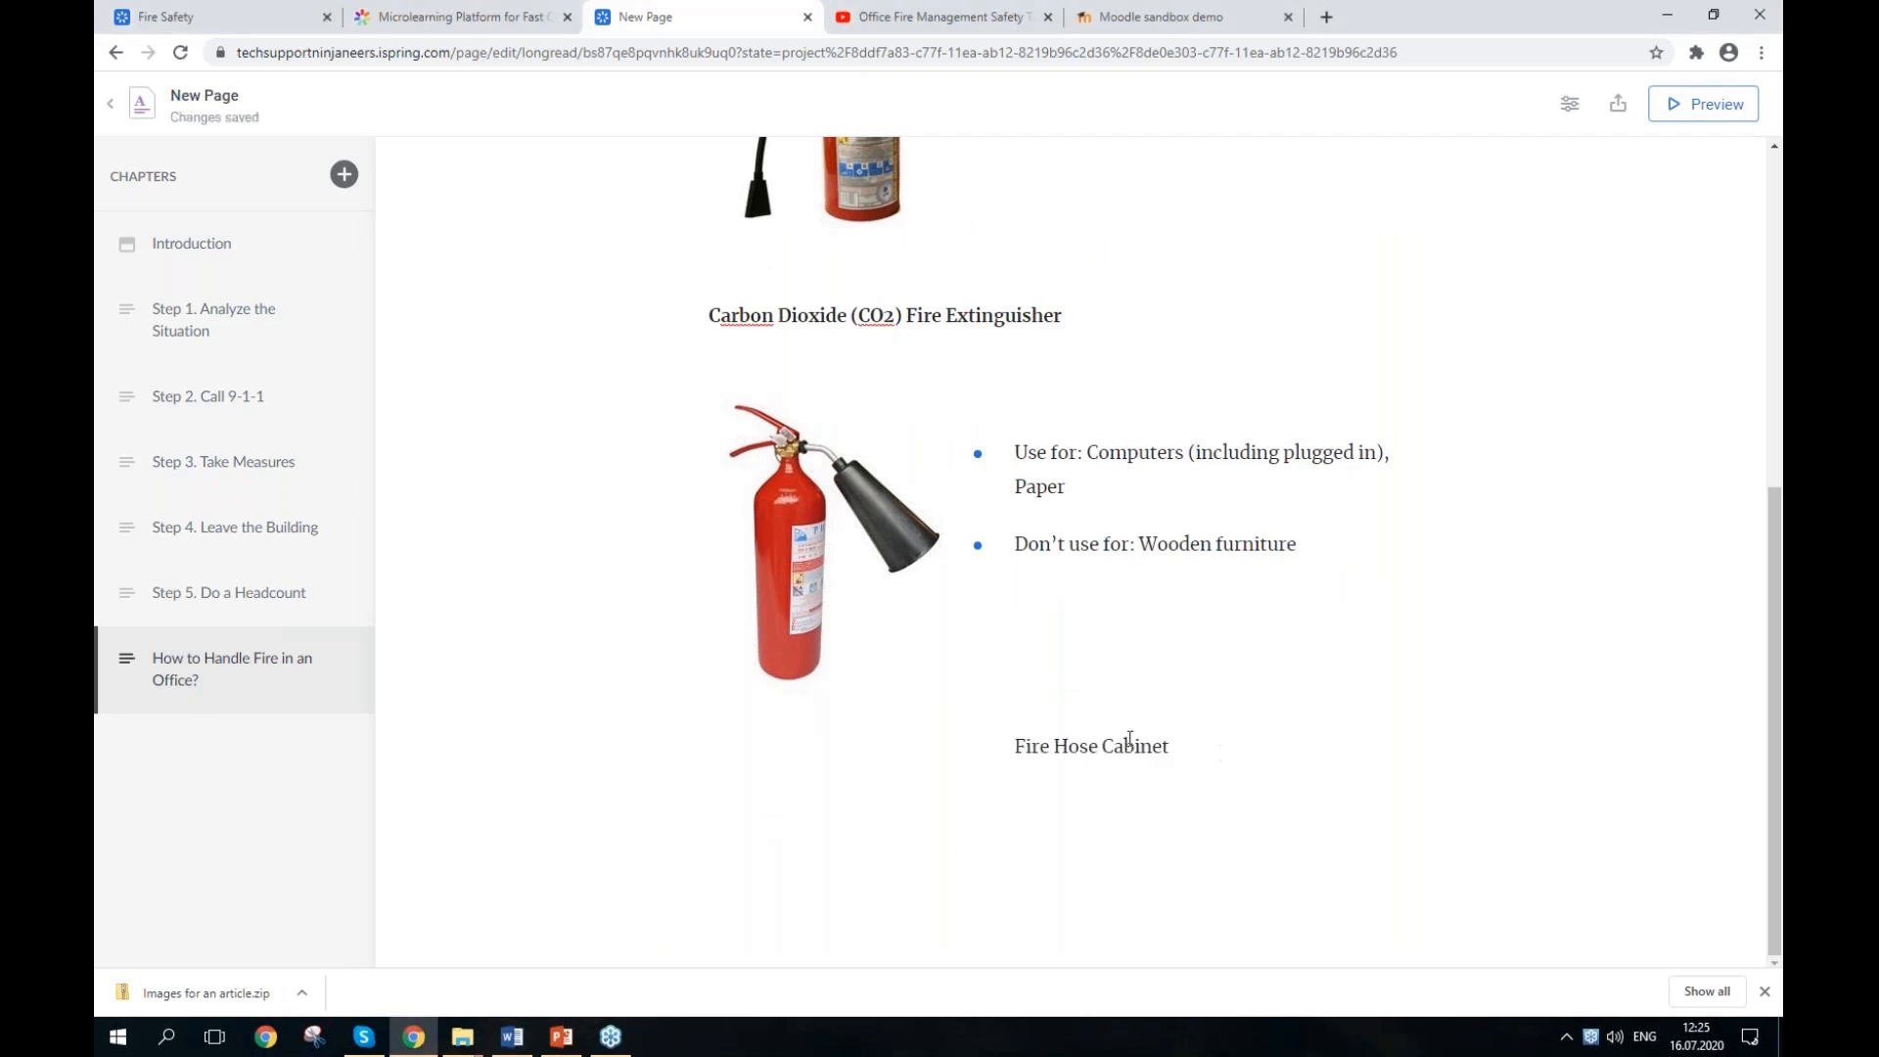
Step: Move the indented "Fire Hose Cabinet" text to a new line flush with the other headings and select it
{"action": "left_click_drag", "start_coordinate": [1177, 744], "coordinate": [889, 737]}
{"action": "left_click", "coordinate": [1175, 756]}
{"action": "left_click_drag", "start_coordinate": [1238, 760], "coordinate": [778, 732]}
{"action": "key", "text": "ctrl+c"}
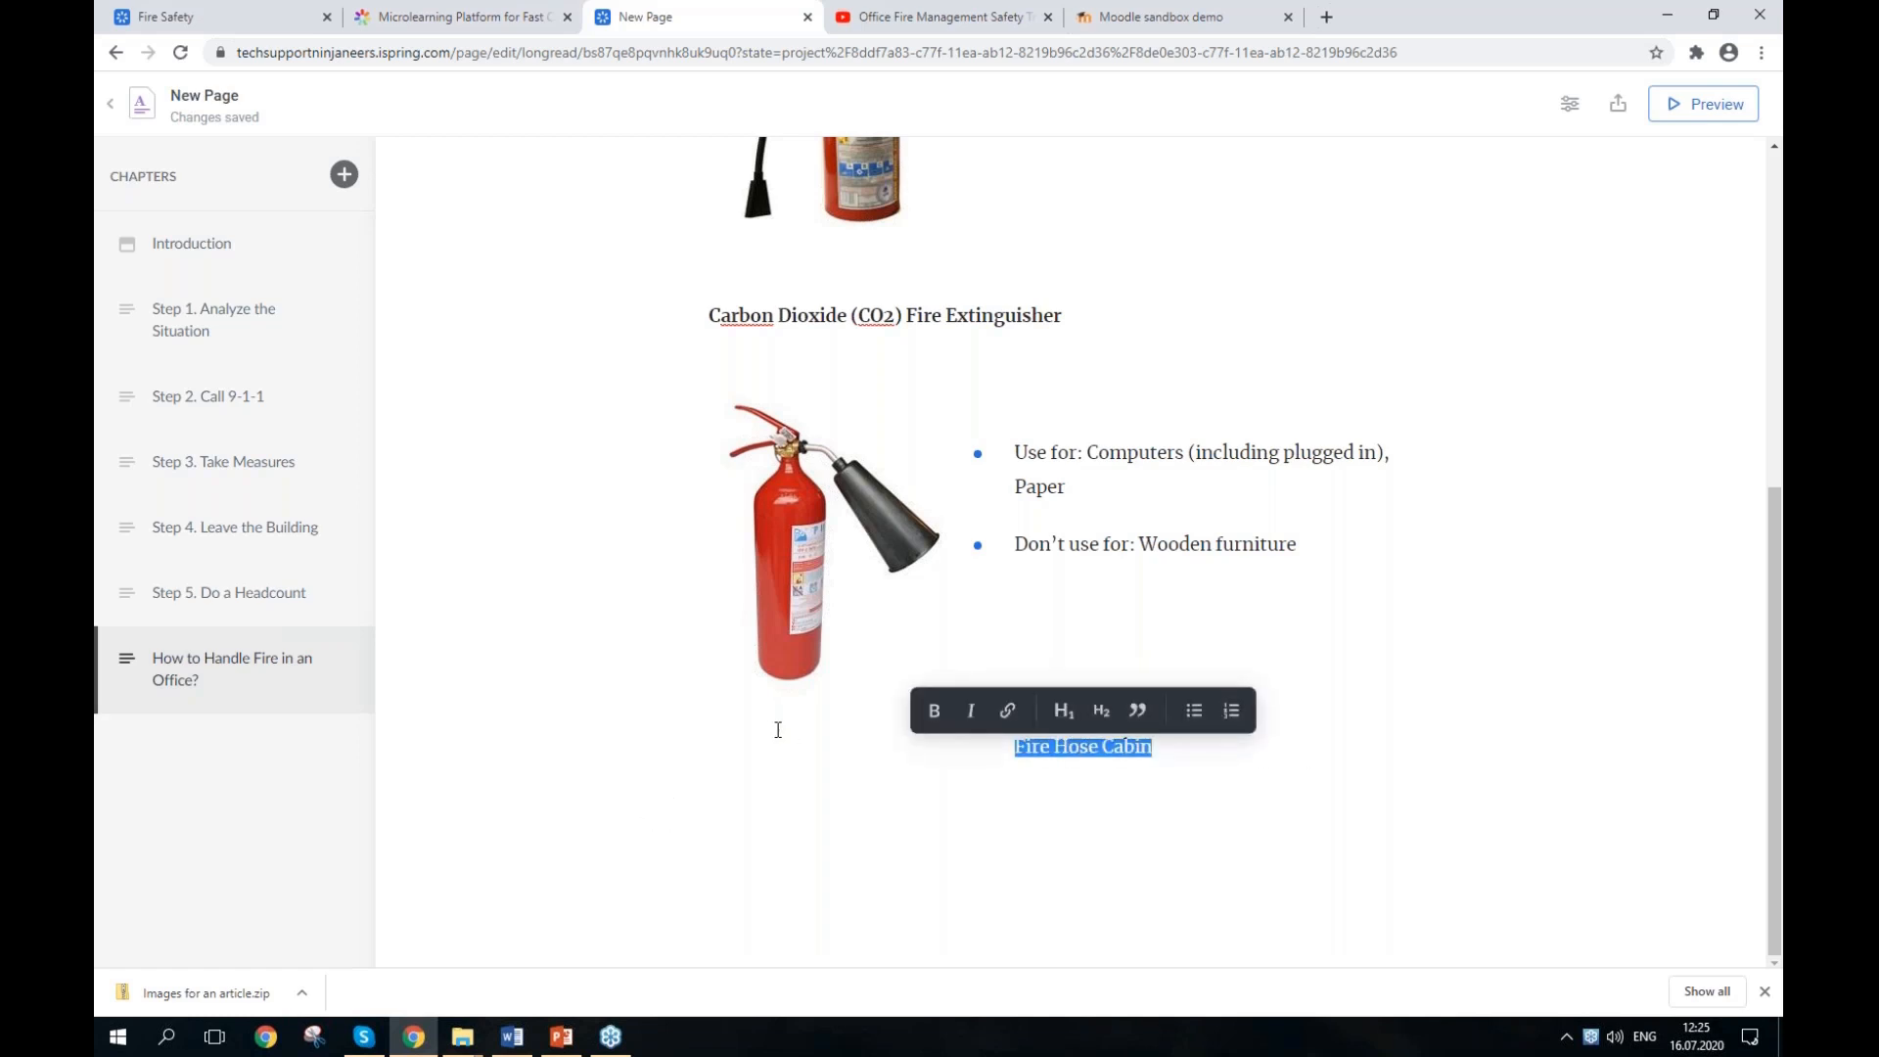
{"action": "key", "text": "BackSpace"}
{"action": "key", "text": "Return"}
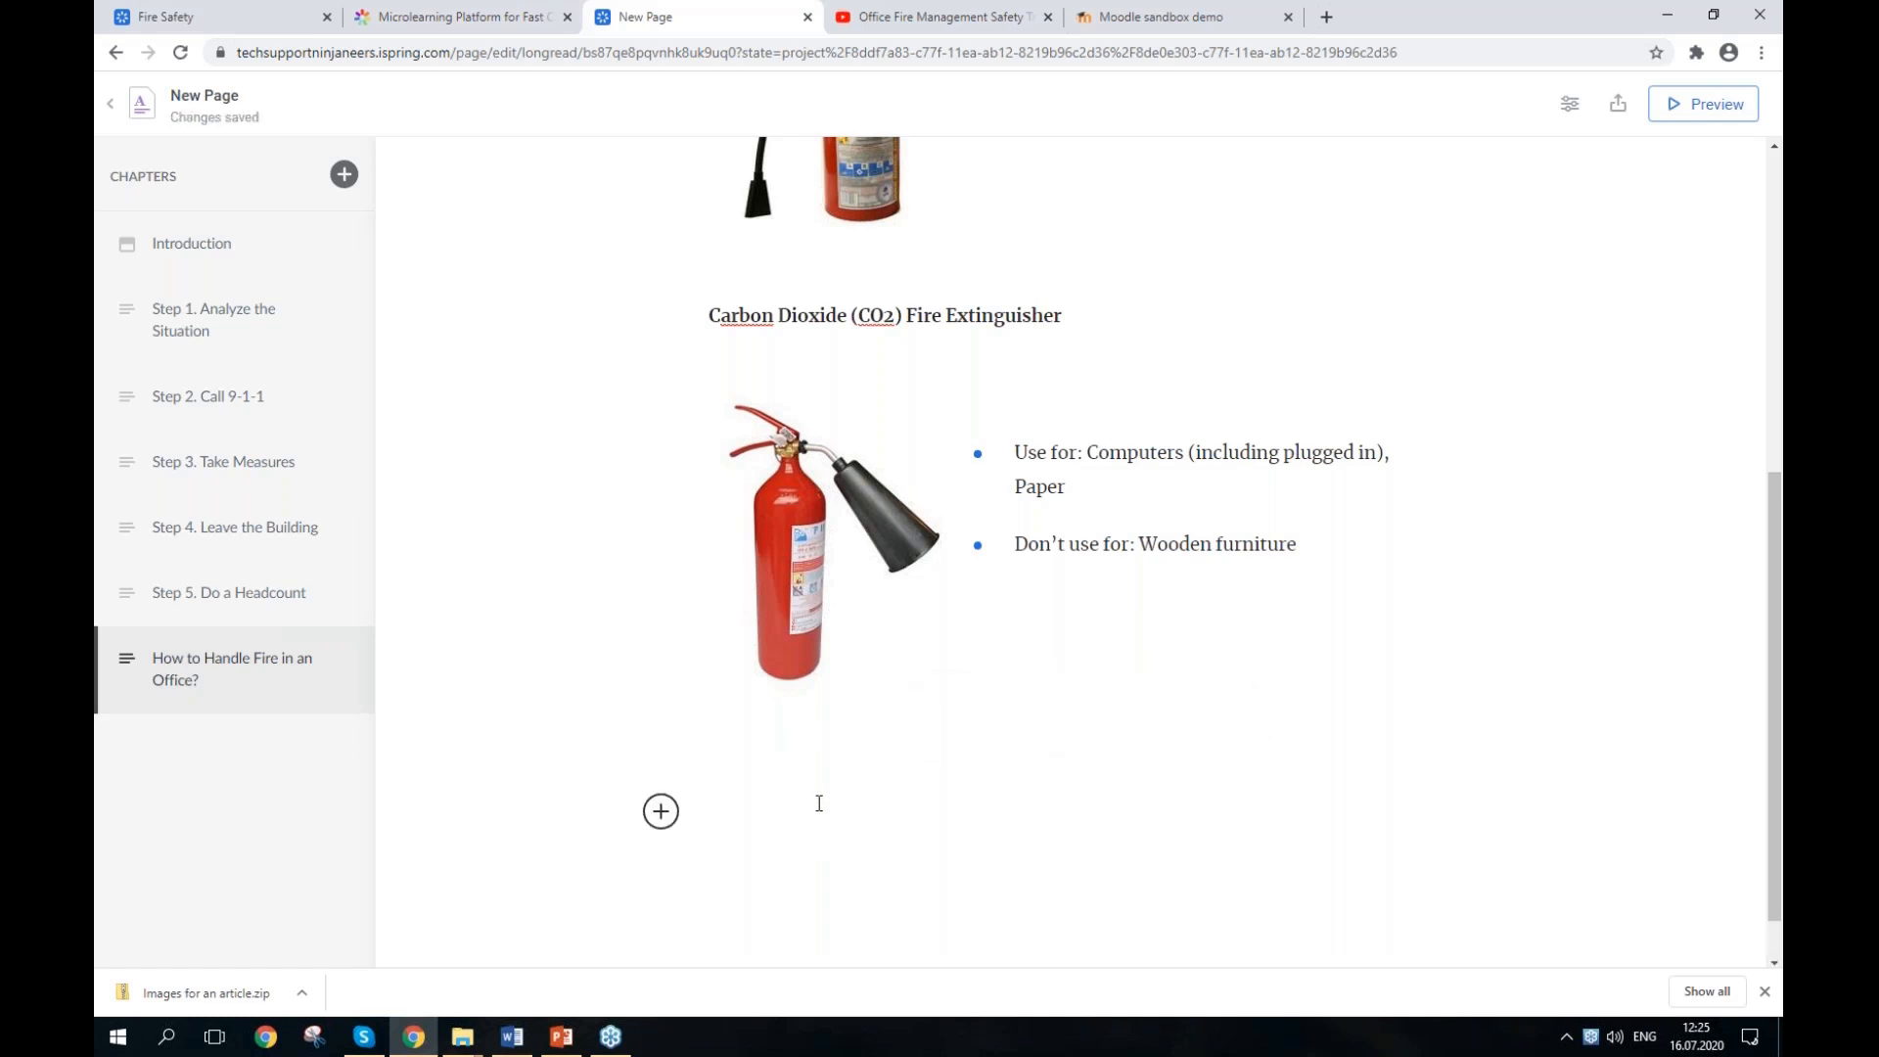
{"action": "key", "text": "ctrl+v"}
{"action": "scroll", "coordinate": [934, 829], "scroll_direction": "down", "scroll_amount": 1}
{"action": "left_click_drag", "start_coordinate": [868, 747], "coordinate": [711, 741]}
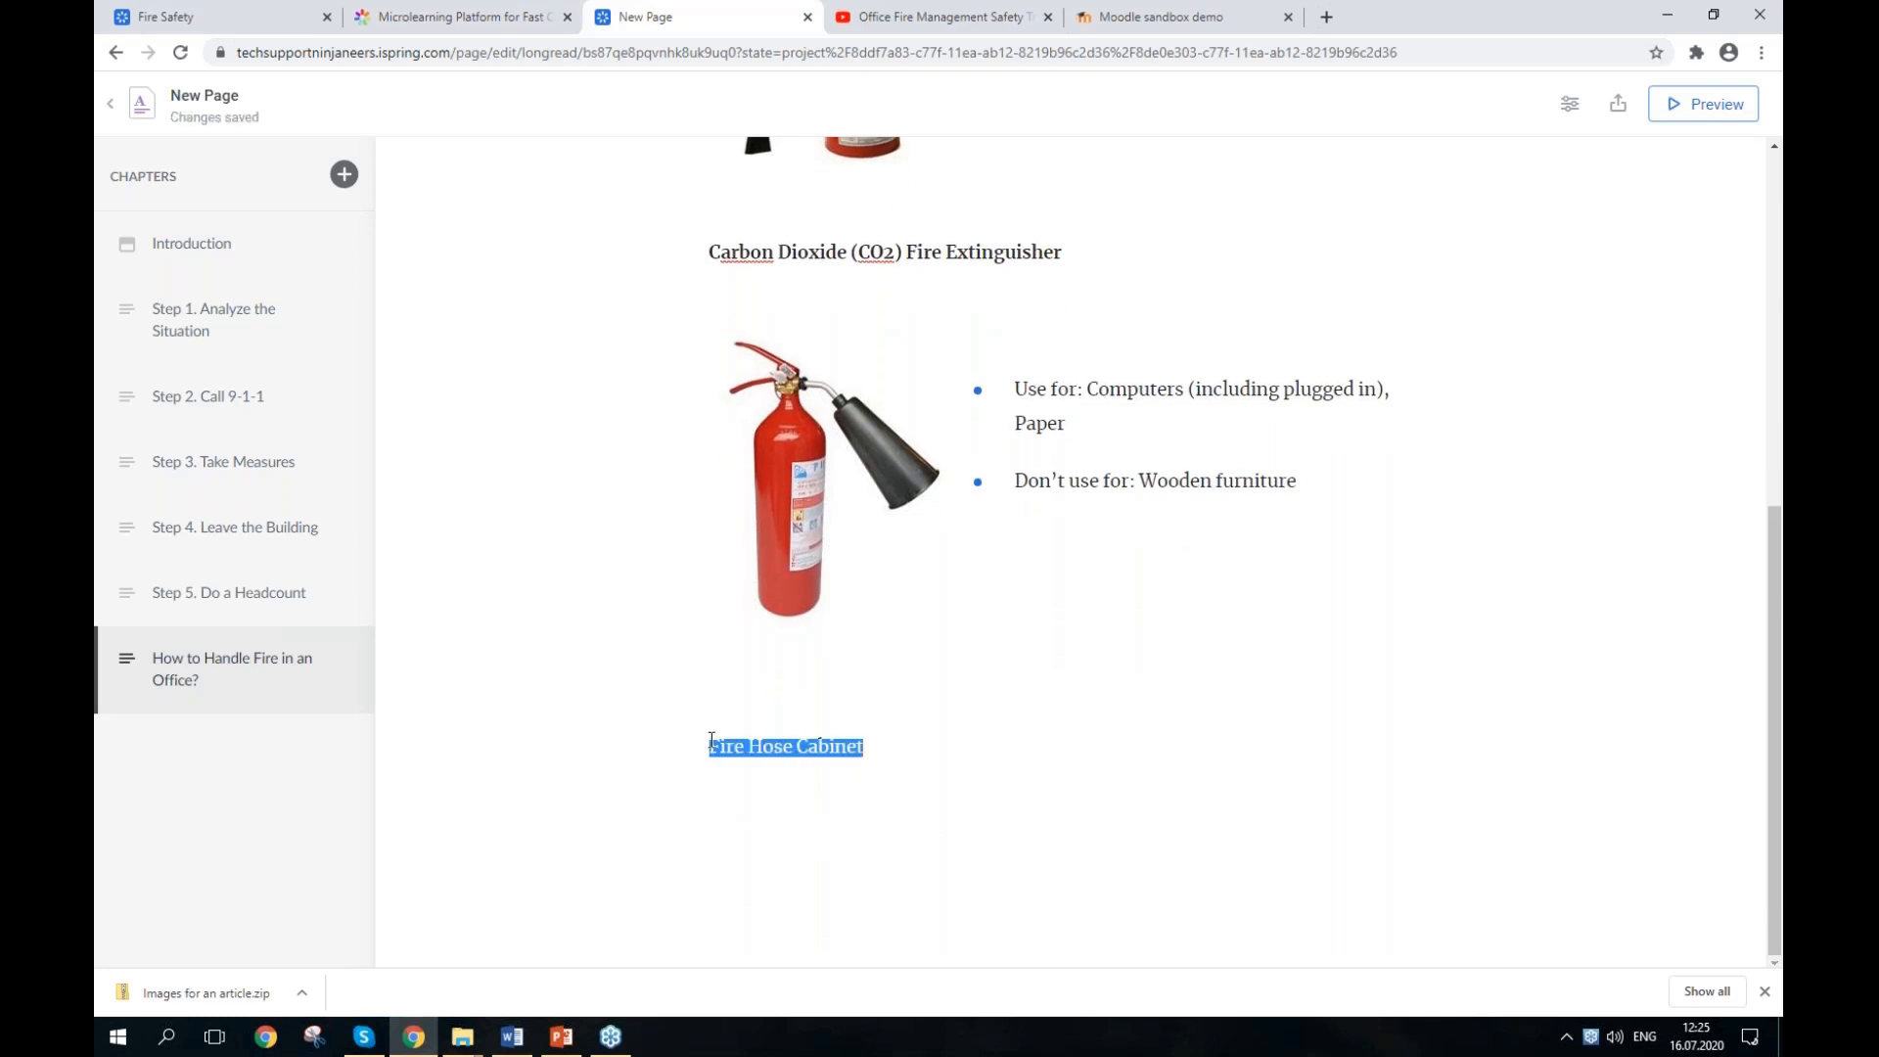
Step: Make the "Fire Hose Cabinet" line bold and start a new line below it
{"action": "left_click", "coordinate": [638, 712]}
{"action": "left_click", "coordinate": [996, 763]}
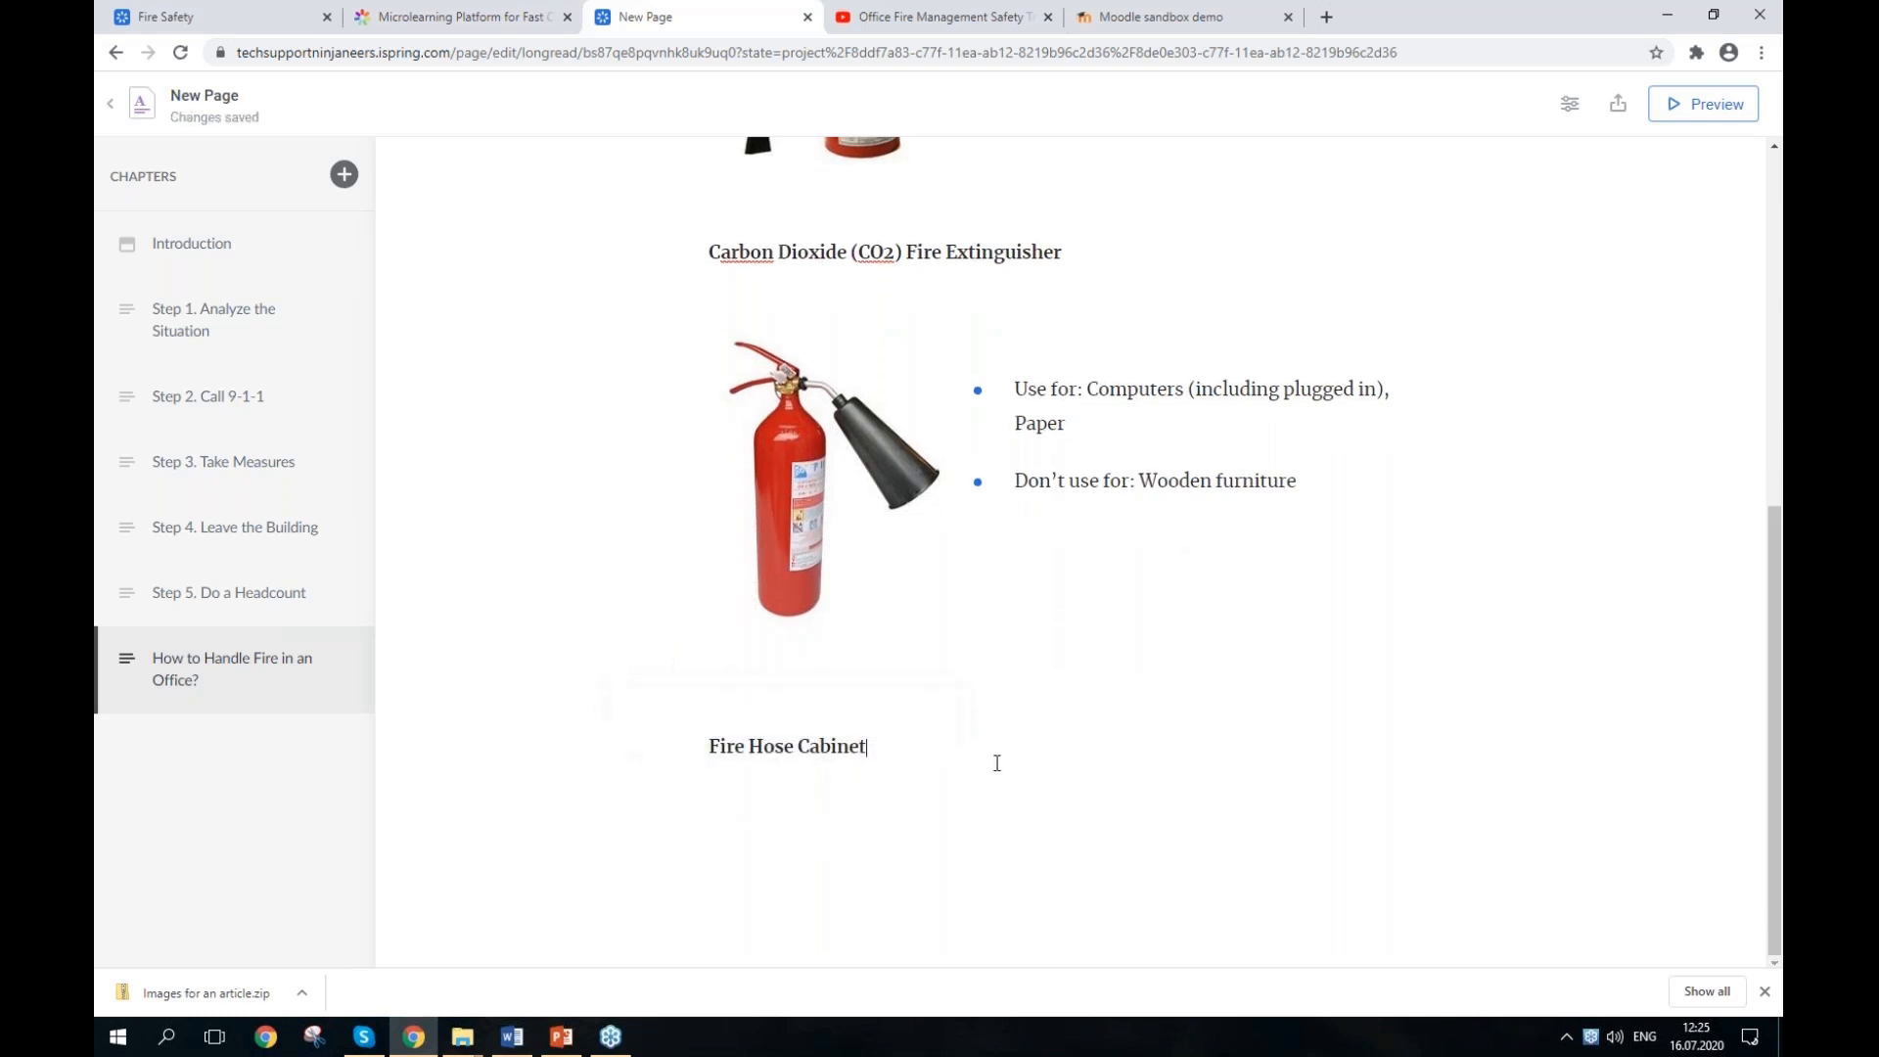
{"action": "key", "text": "Return"}
Step: Insert the image Picture3.jpg below the "Fire Hose Cabinet" heading and left-align it
{"action": "scroll", "coordinate": [997, 763], "scroll_direction": "down", "scroll_amount": 1}
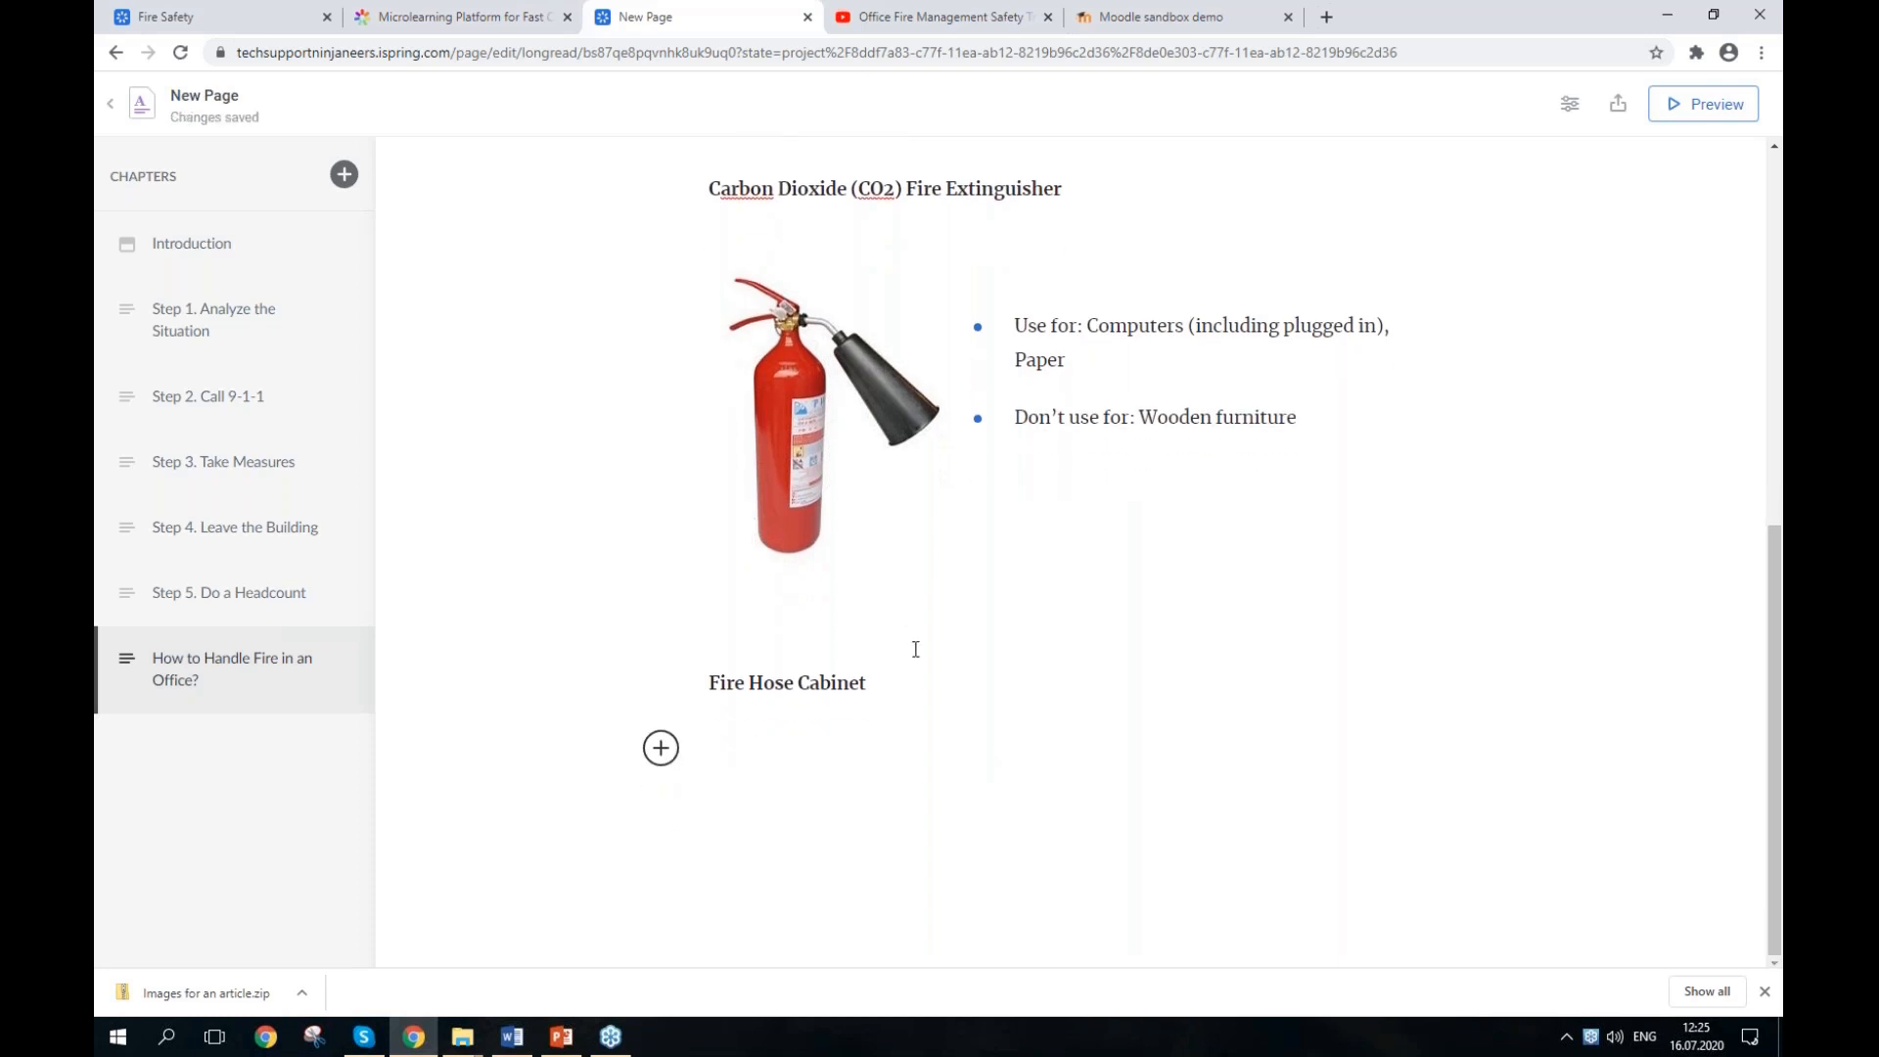
{"action": "left_click", "coordinate": [661, 747]}
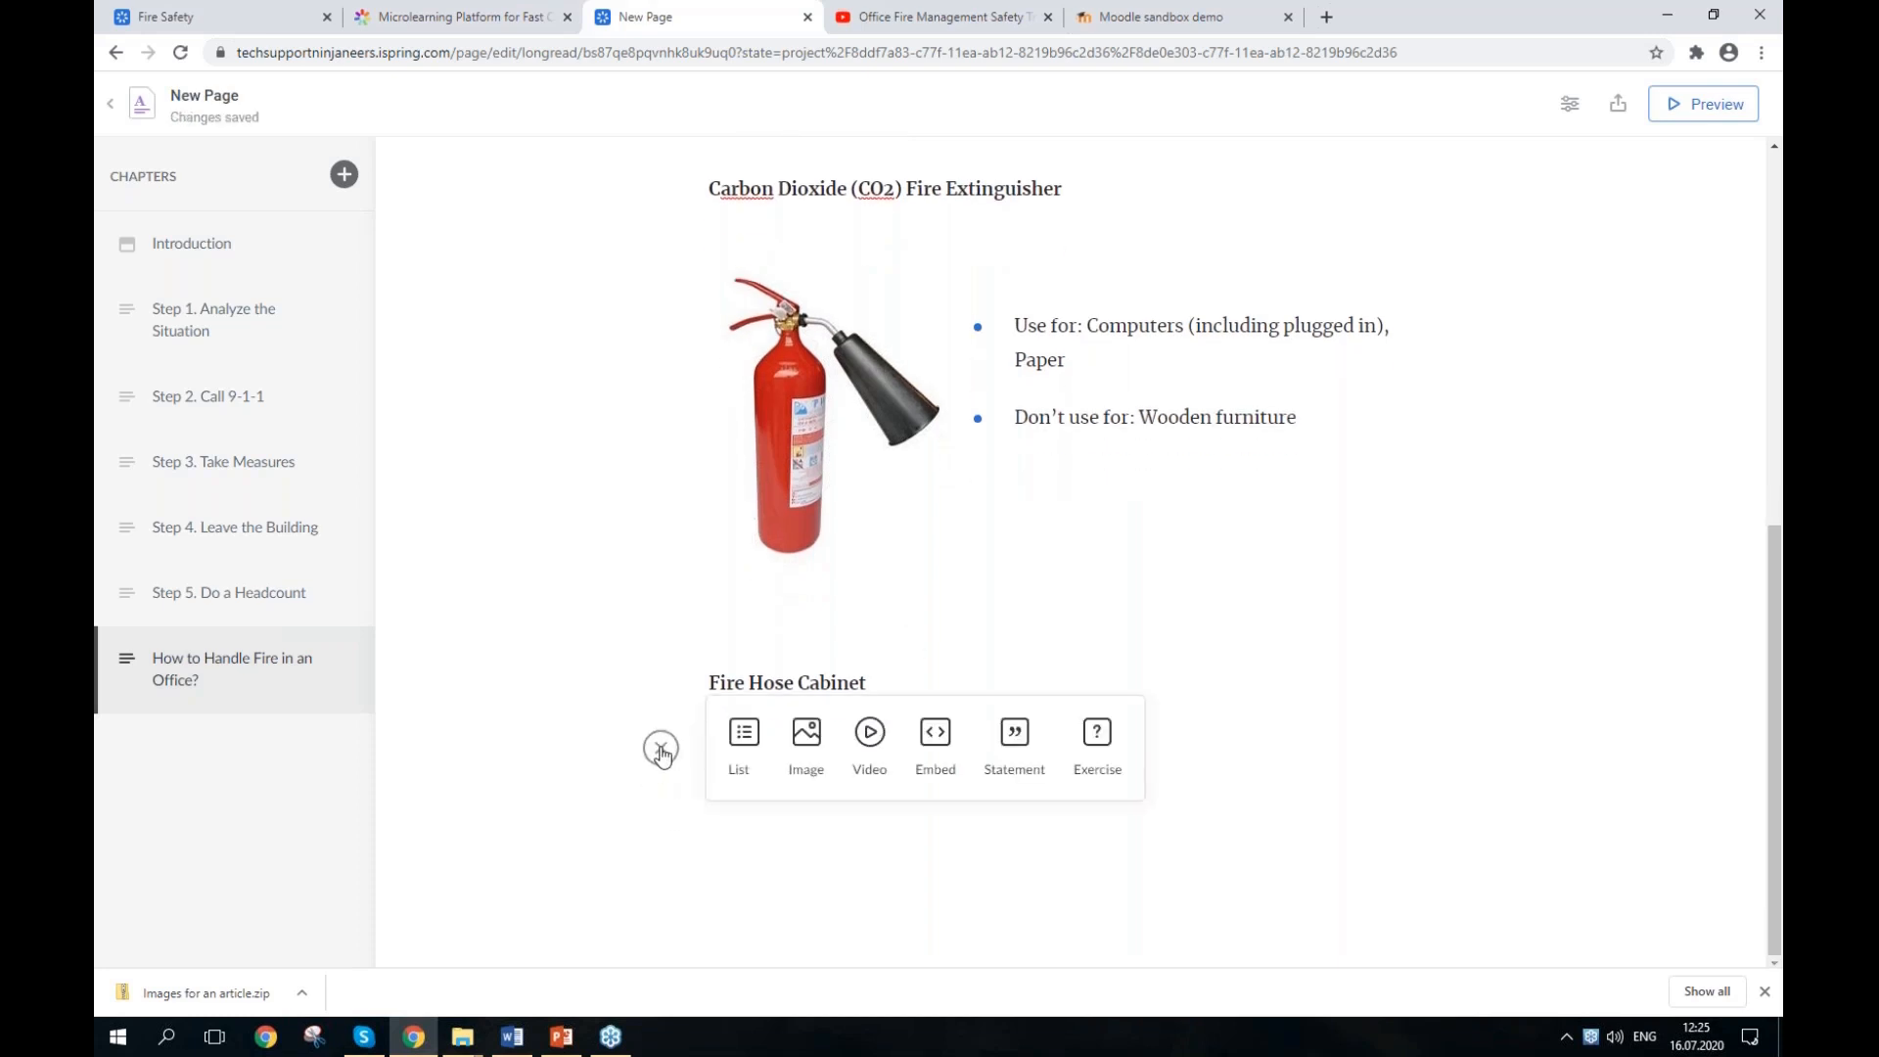
{"action": "left_click", "coordinate": [806, 768]}
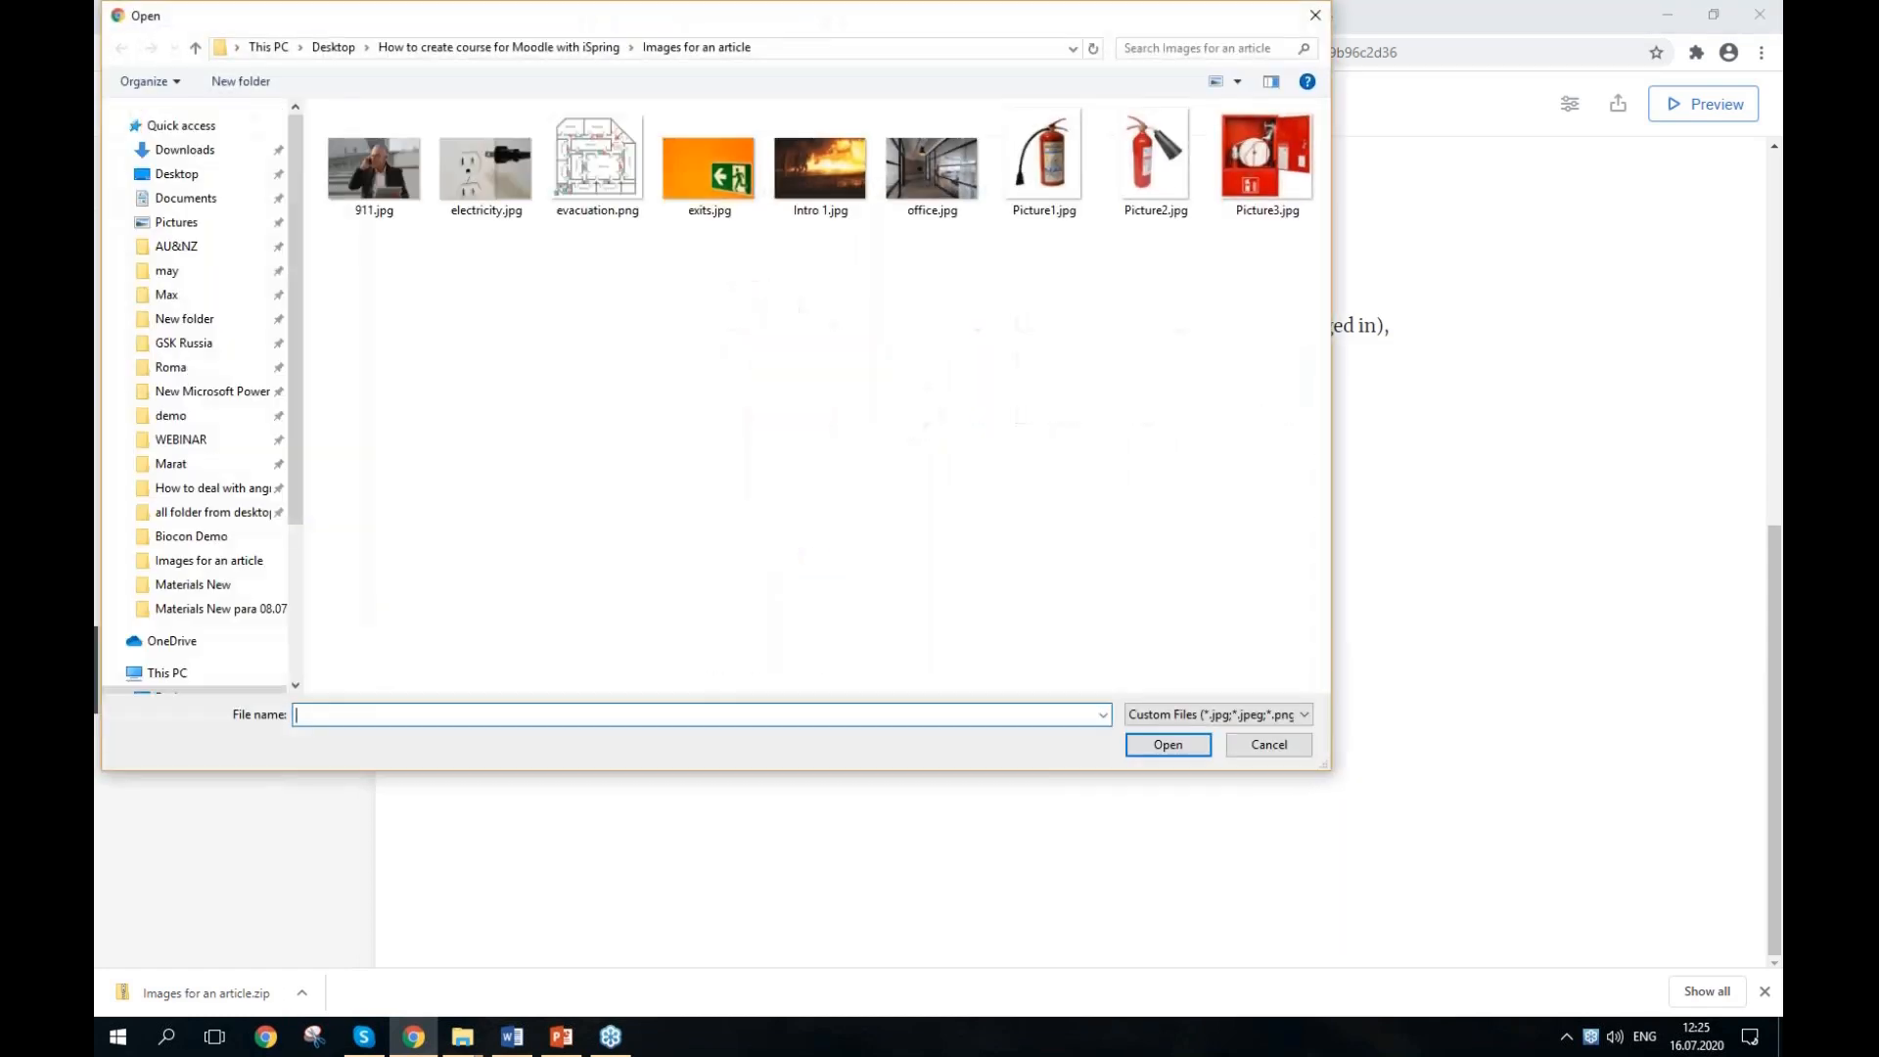
{"action": "double_click", "coordinate": [1285, 185]}
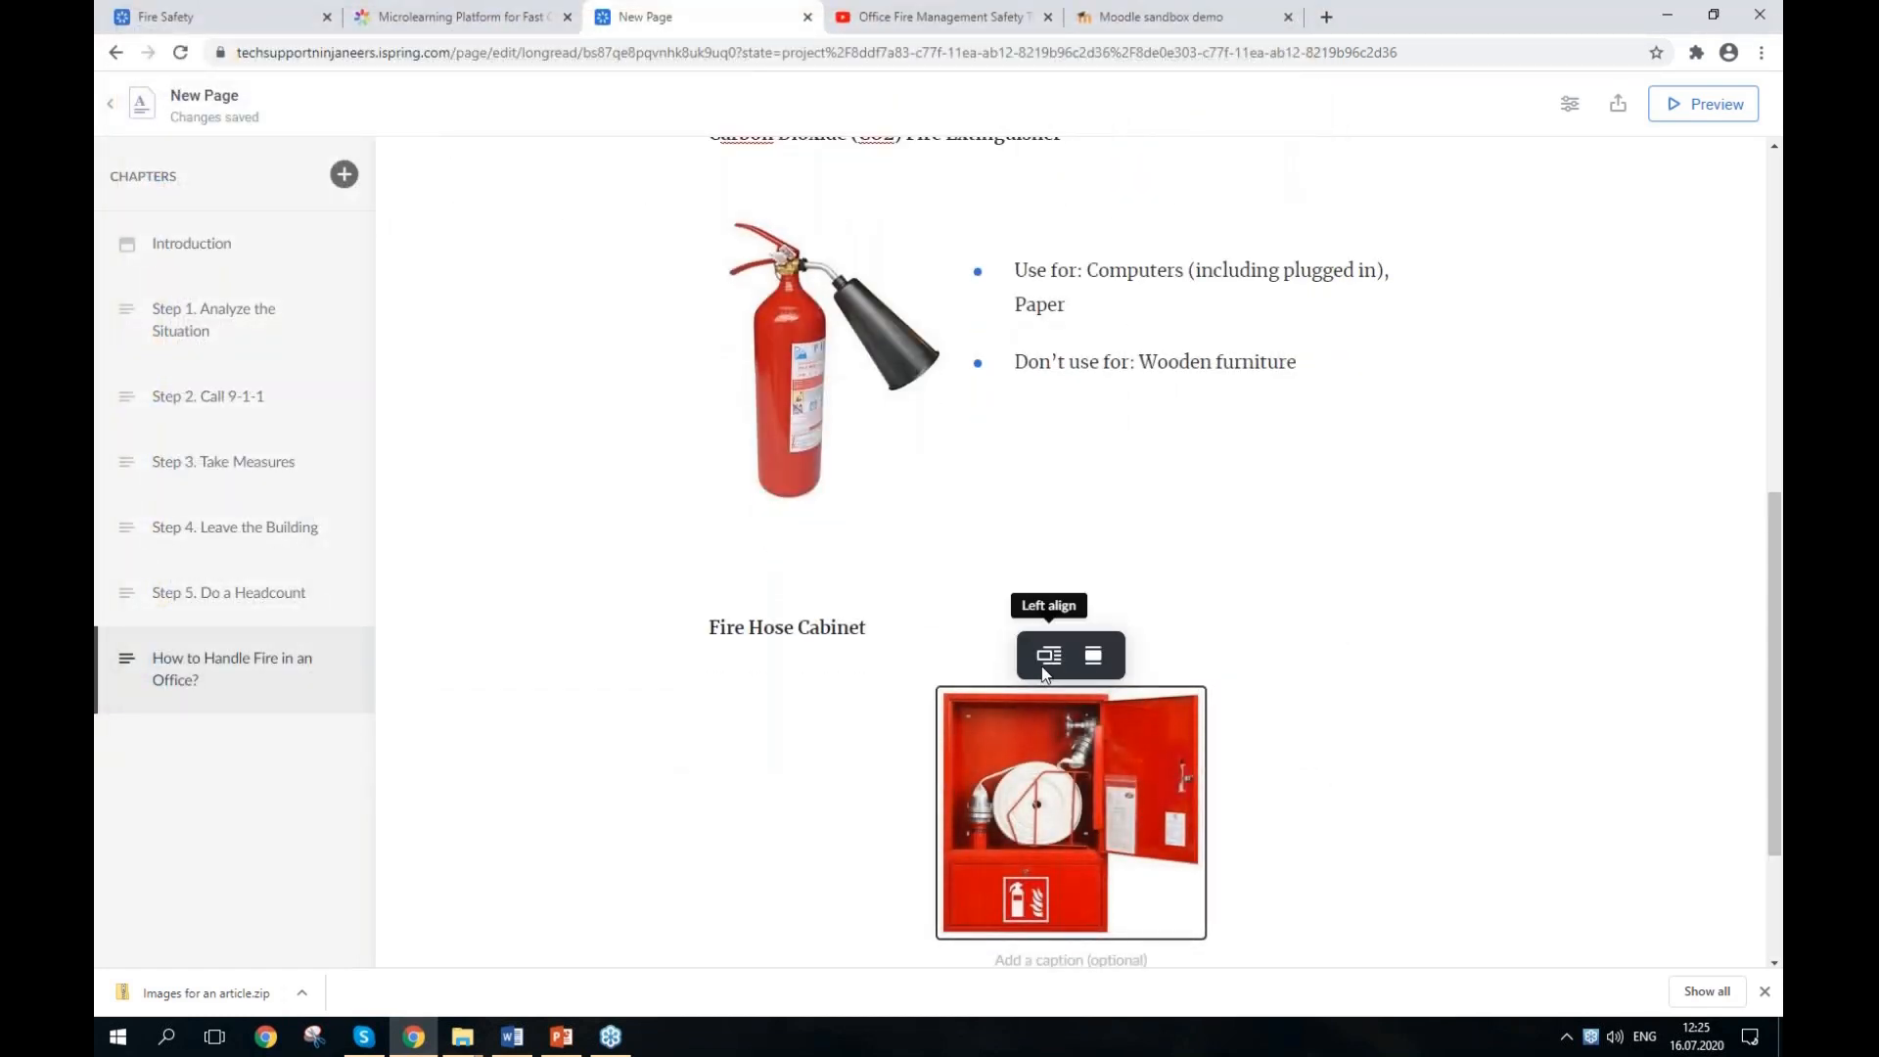
{"action": "left_click", "coordinate": [1047, 657]}
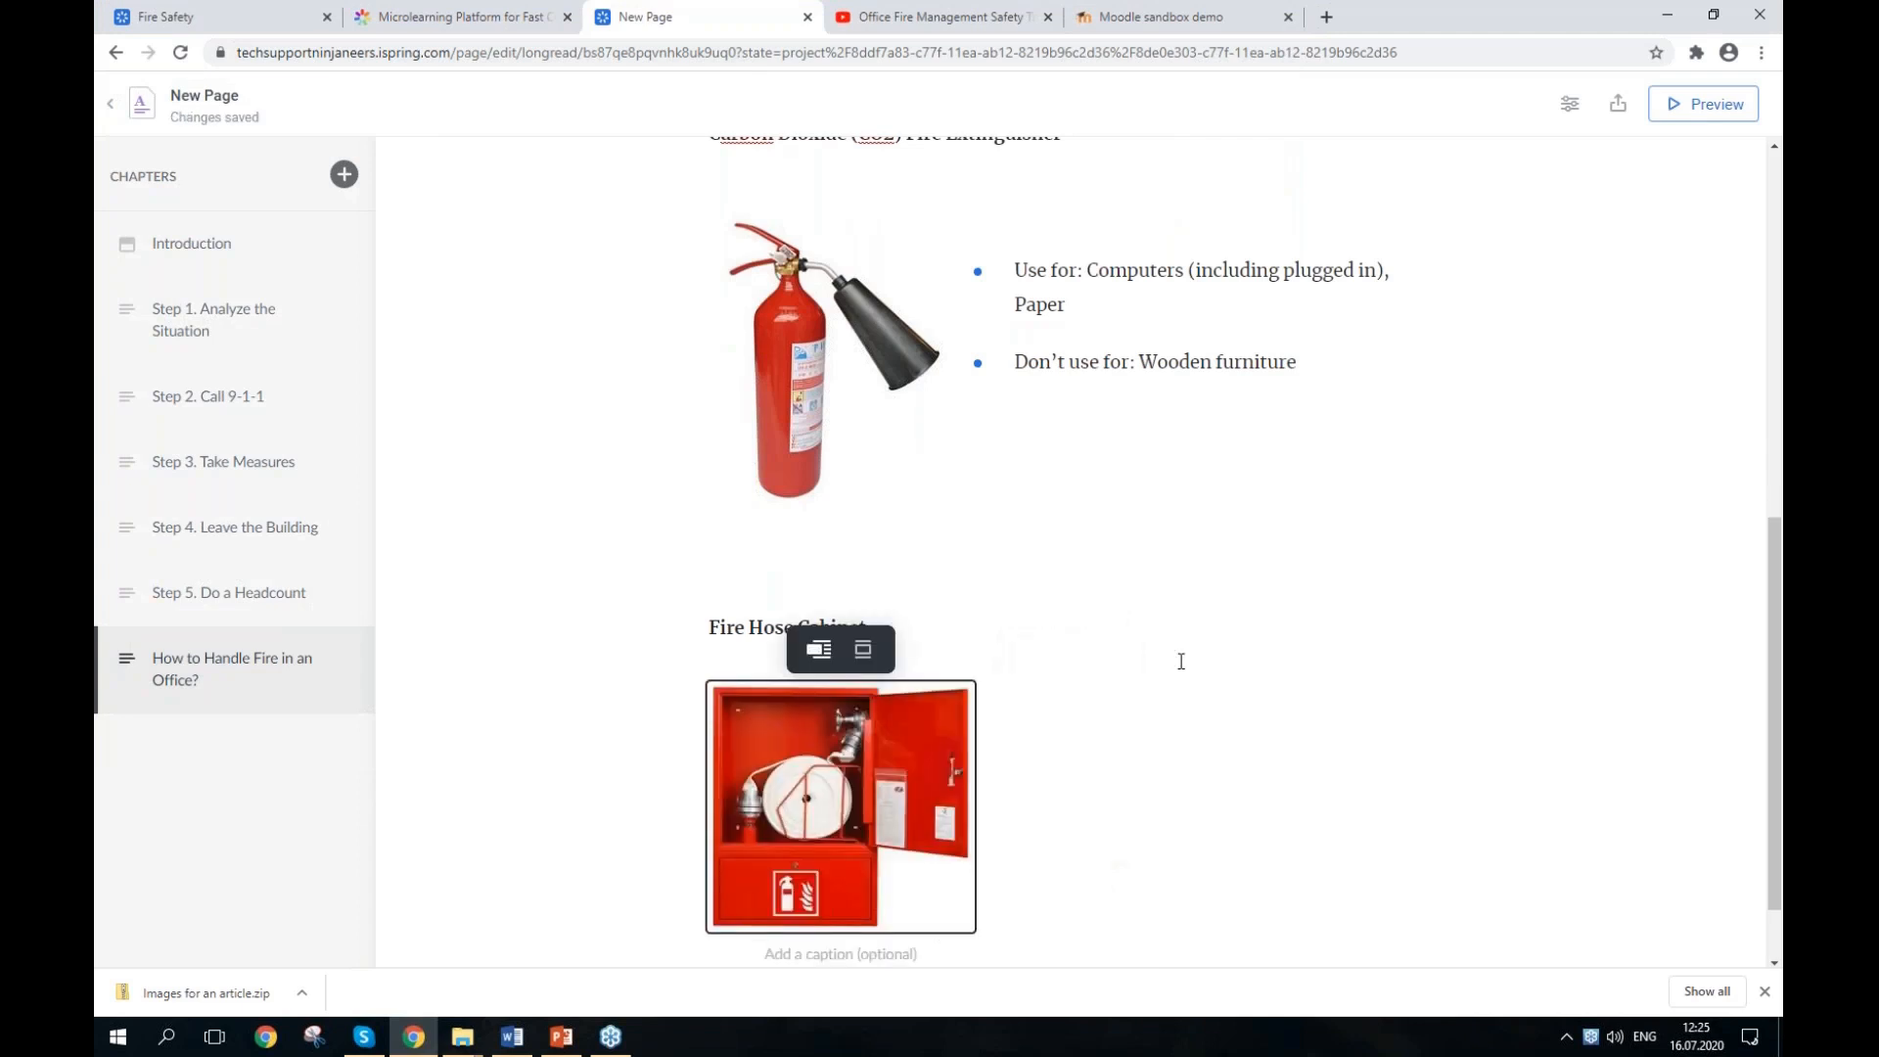
Step: Add the fire hose cabinet's "Use for" and "Don't use for" text from the Word document beside its image as a bulleted list
{"action": "key", "text": "alt+Tab"}
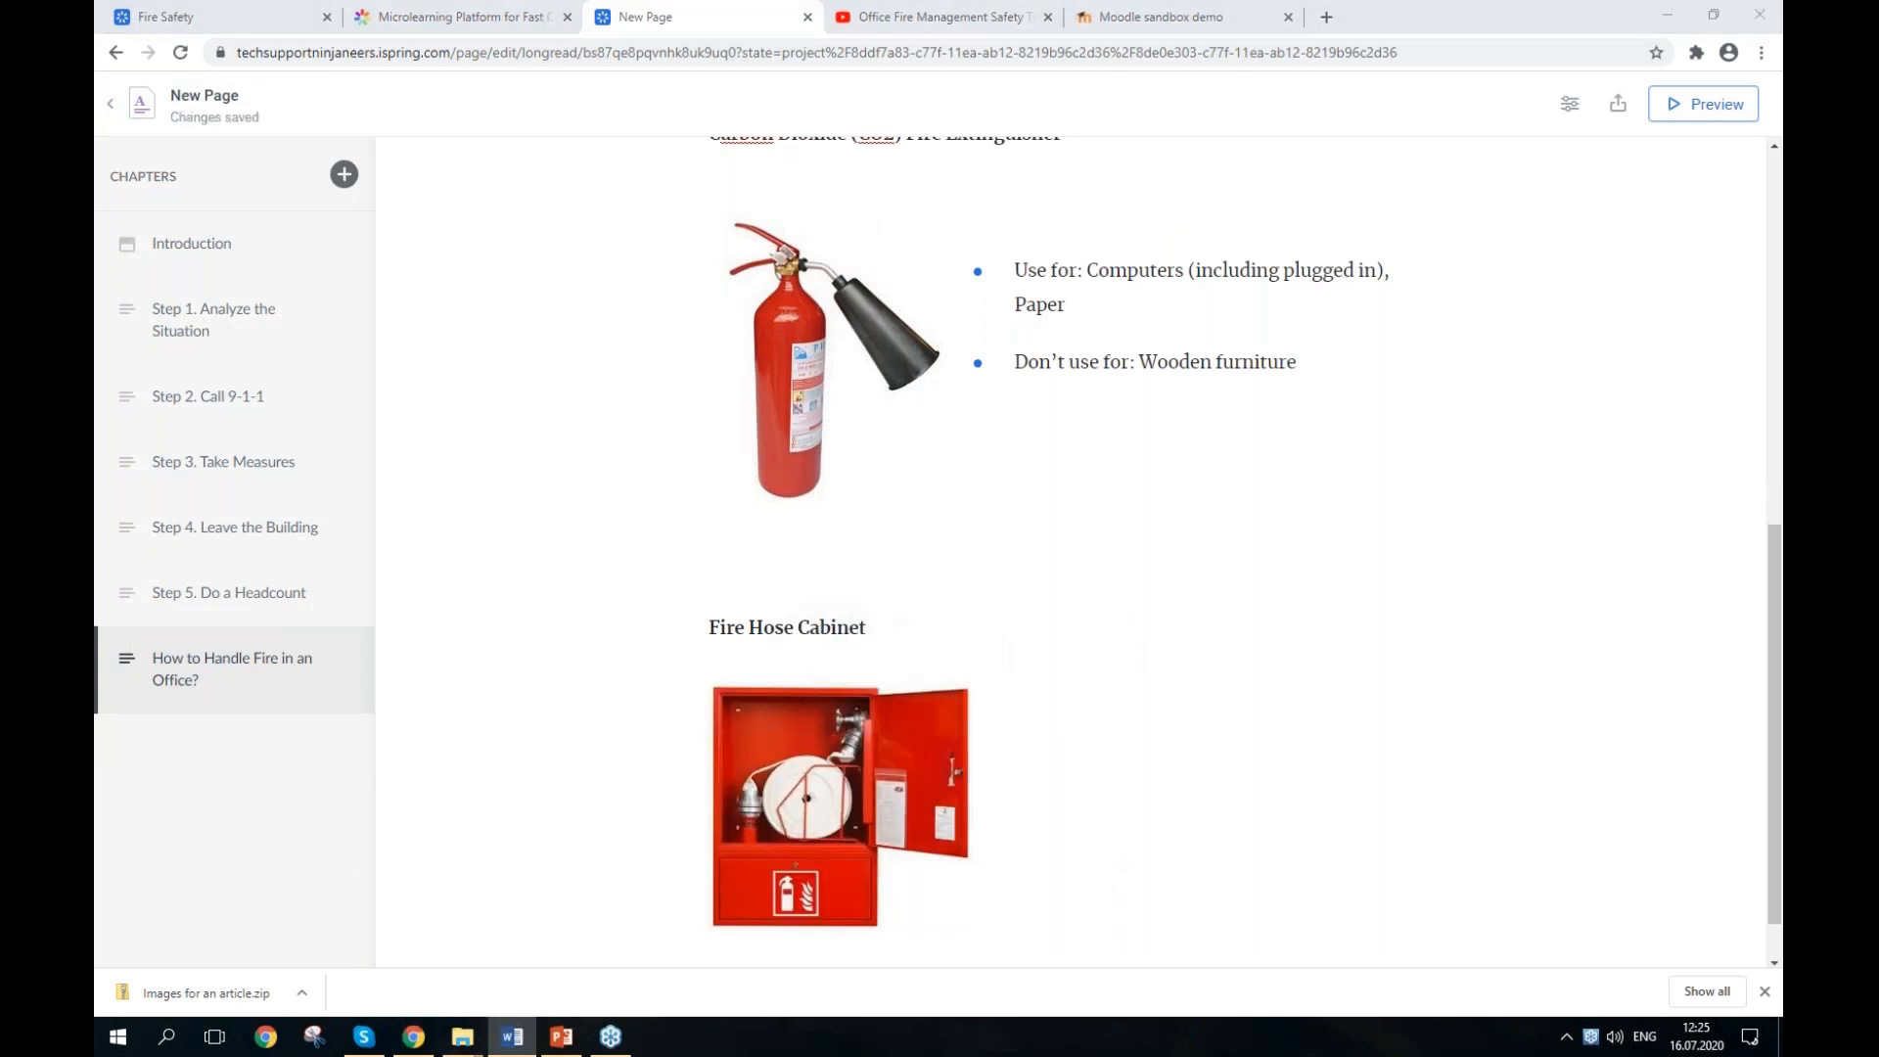
{"action": "left_click", "coordinate": [1073, 696]}
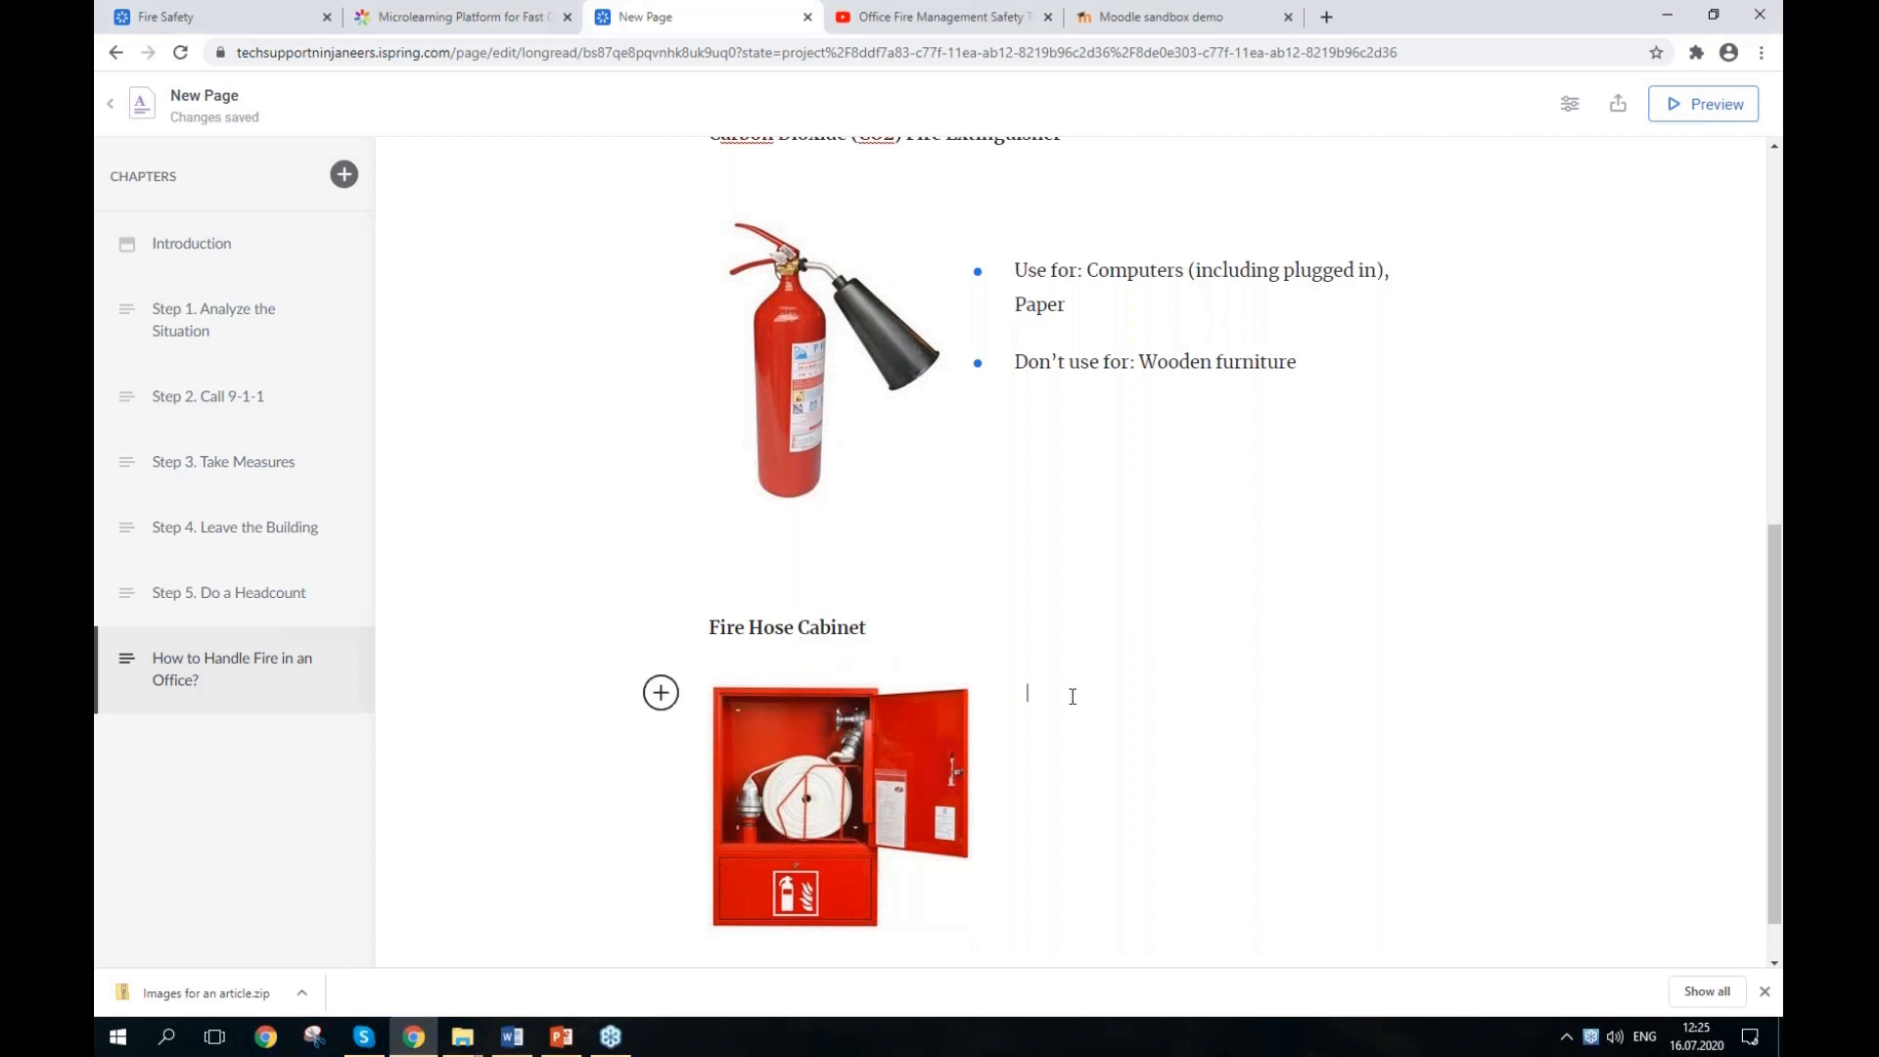
{"action": "type", "text": "Use for: Soft furniture, Wooden furniture, Plastic, Paper, Unplugged computers Don’t use for: Plugged-in electronic equipment, Flammable liquids (kerosene, gasoline, oils — they spread with water and the burning area will grow)"}
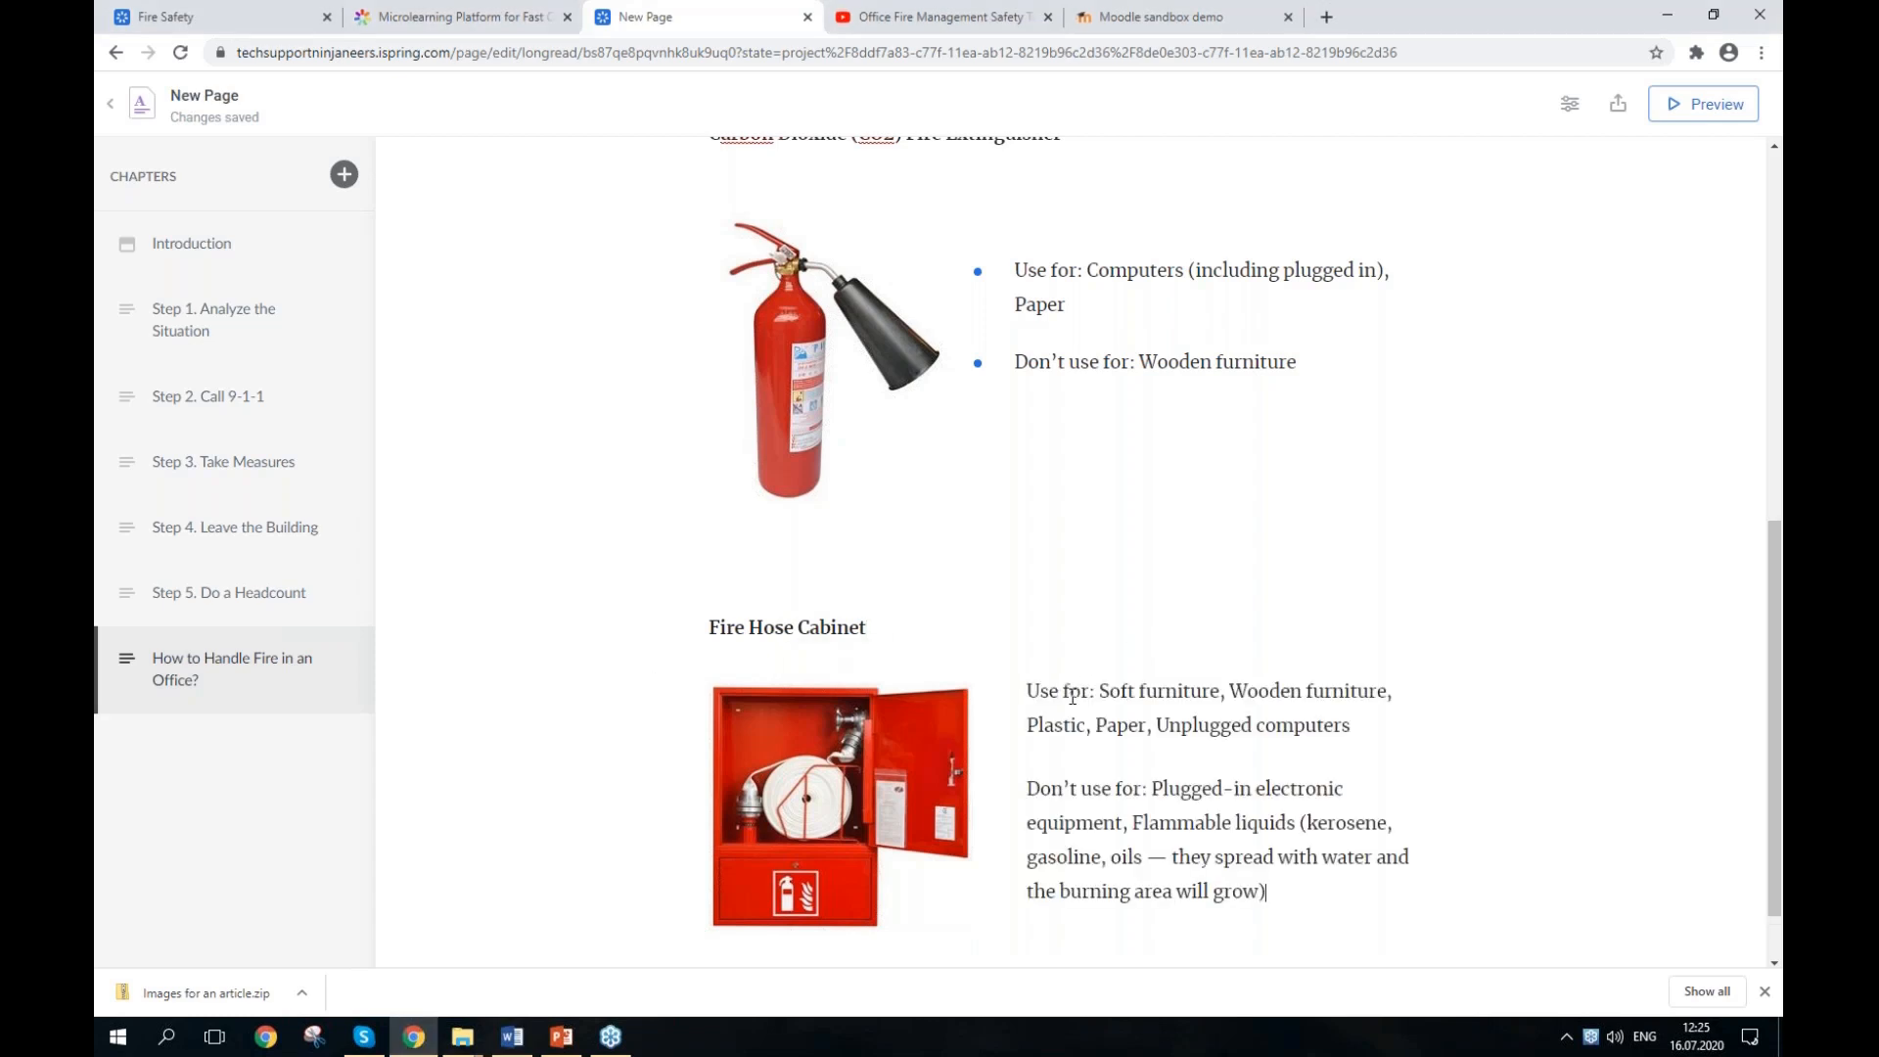
{"action": "left_click_drag", "start_coordinate": [1267, 892], "coordinate": [1027, 691]}
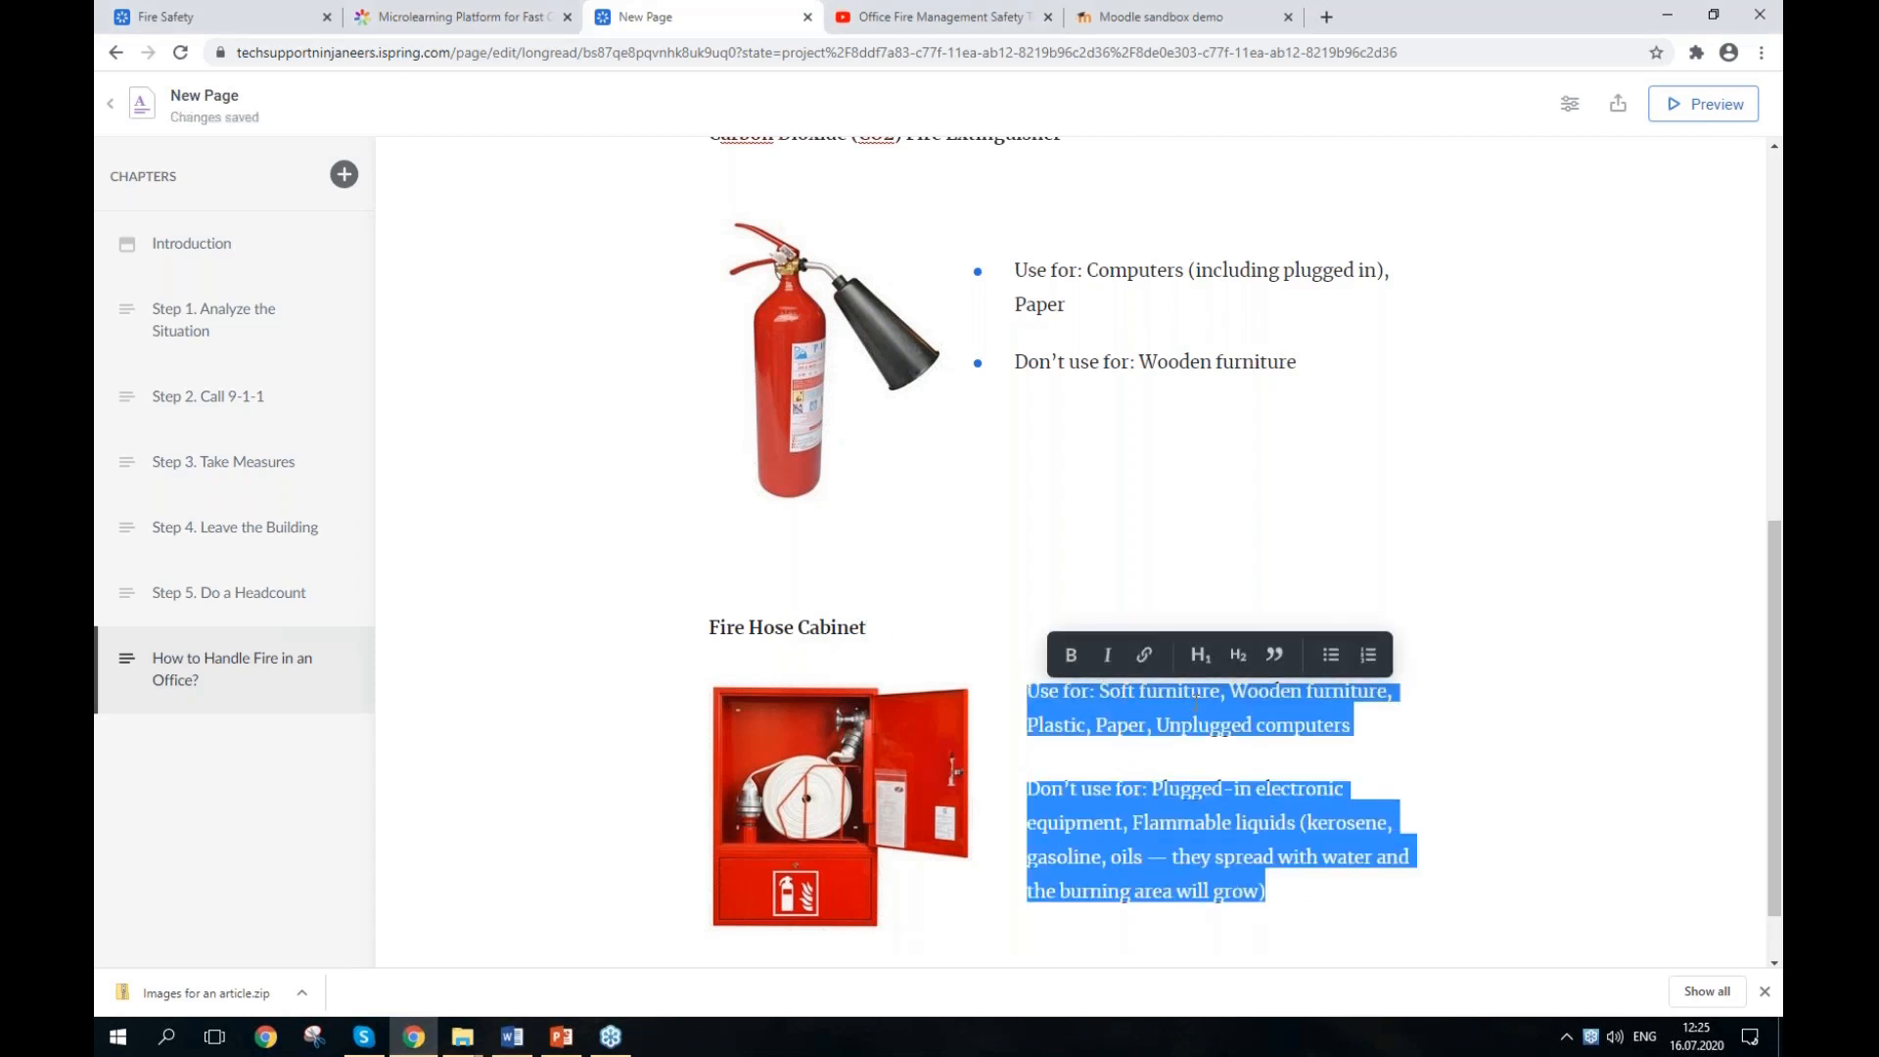
{"action": "left_click", "coordinate": [1332, 663]}
{"action": "left_click", "coordinate": [1294, 894]}
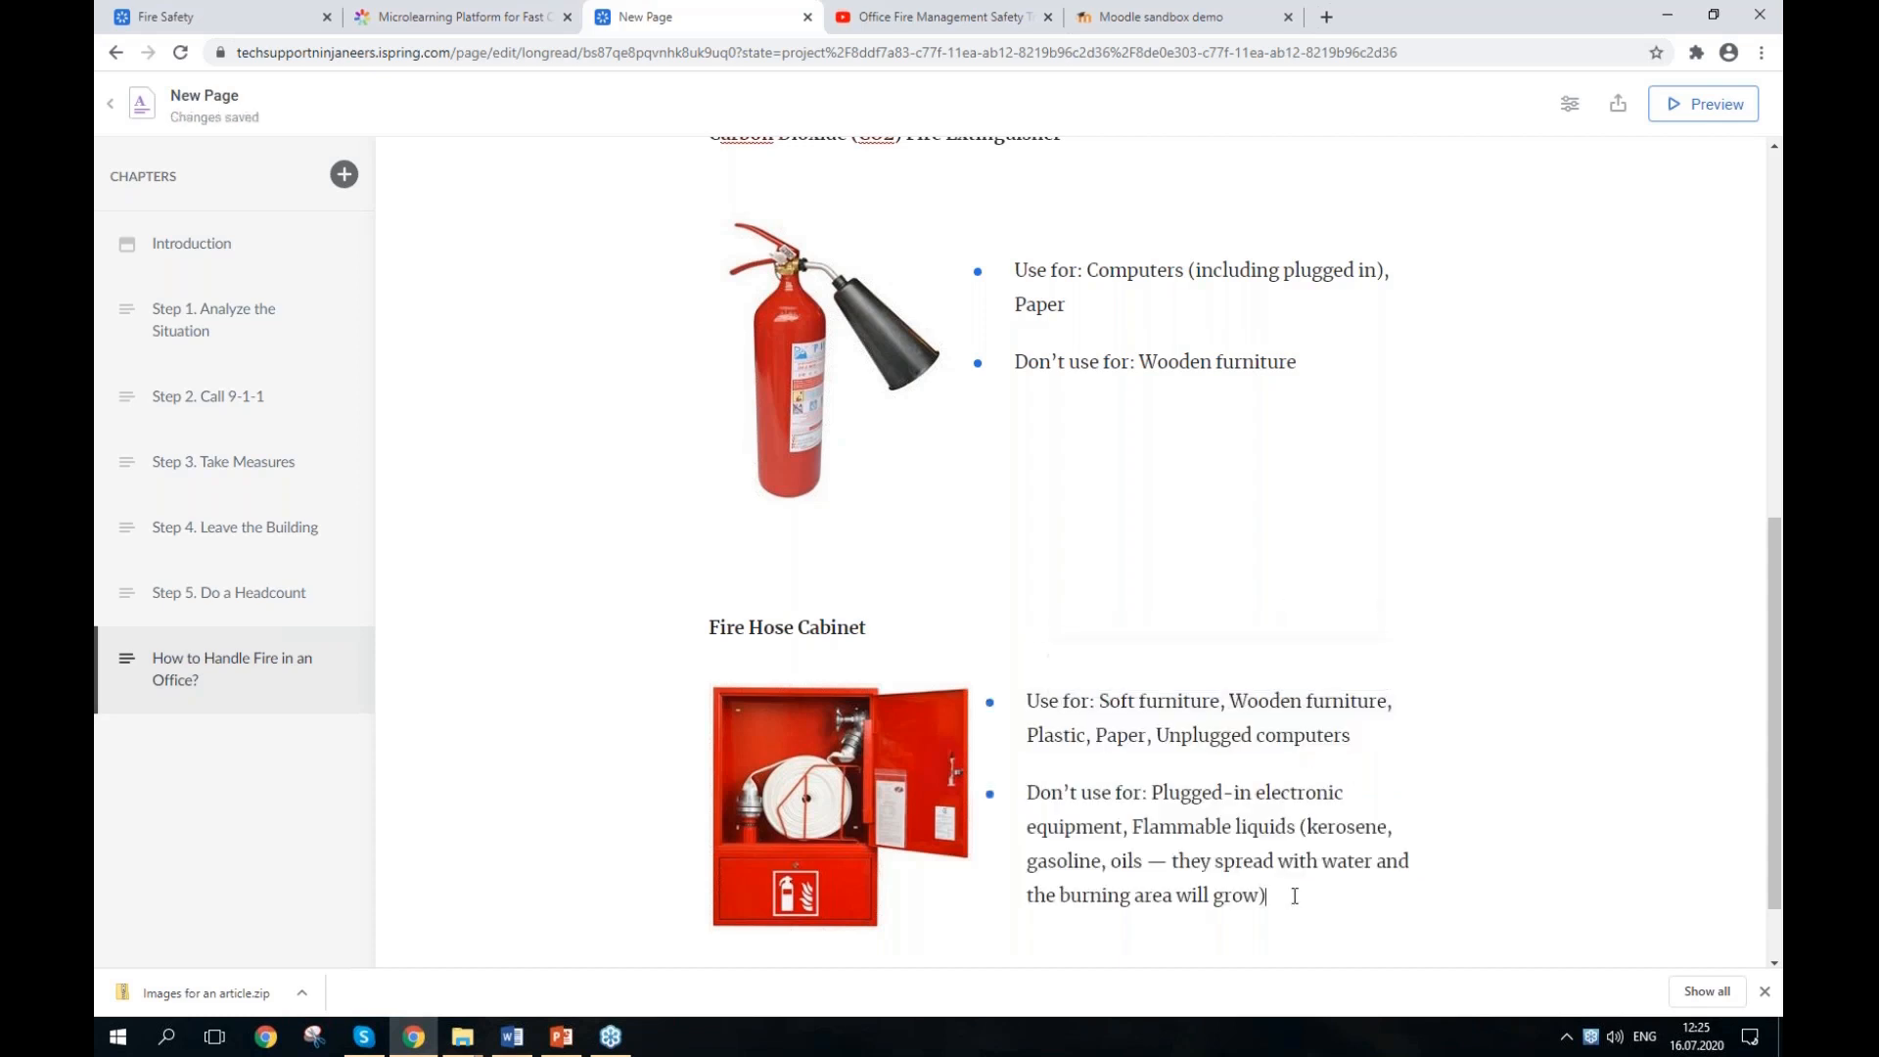
Step: Close the browser's downloads bar and add a new chapter titled "Check yourself!" using the title from the Word document
{"action": "scroll", "coordinate": [1303, 886], "scroll_direction": "up", "scroll_amount": 8}
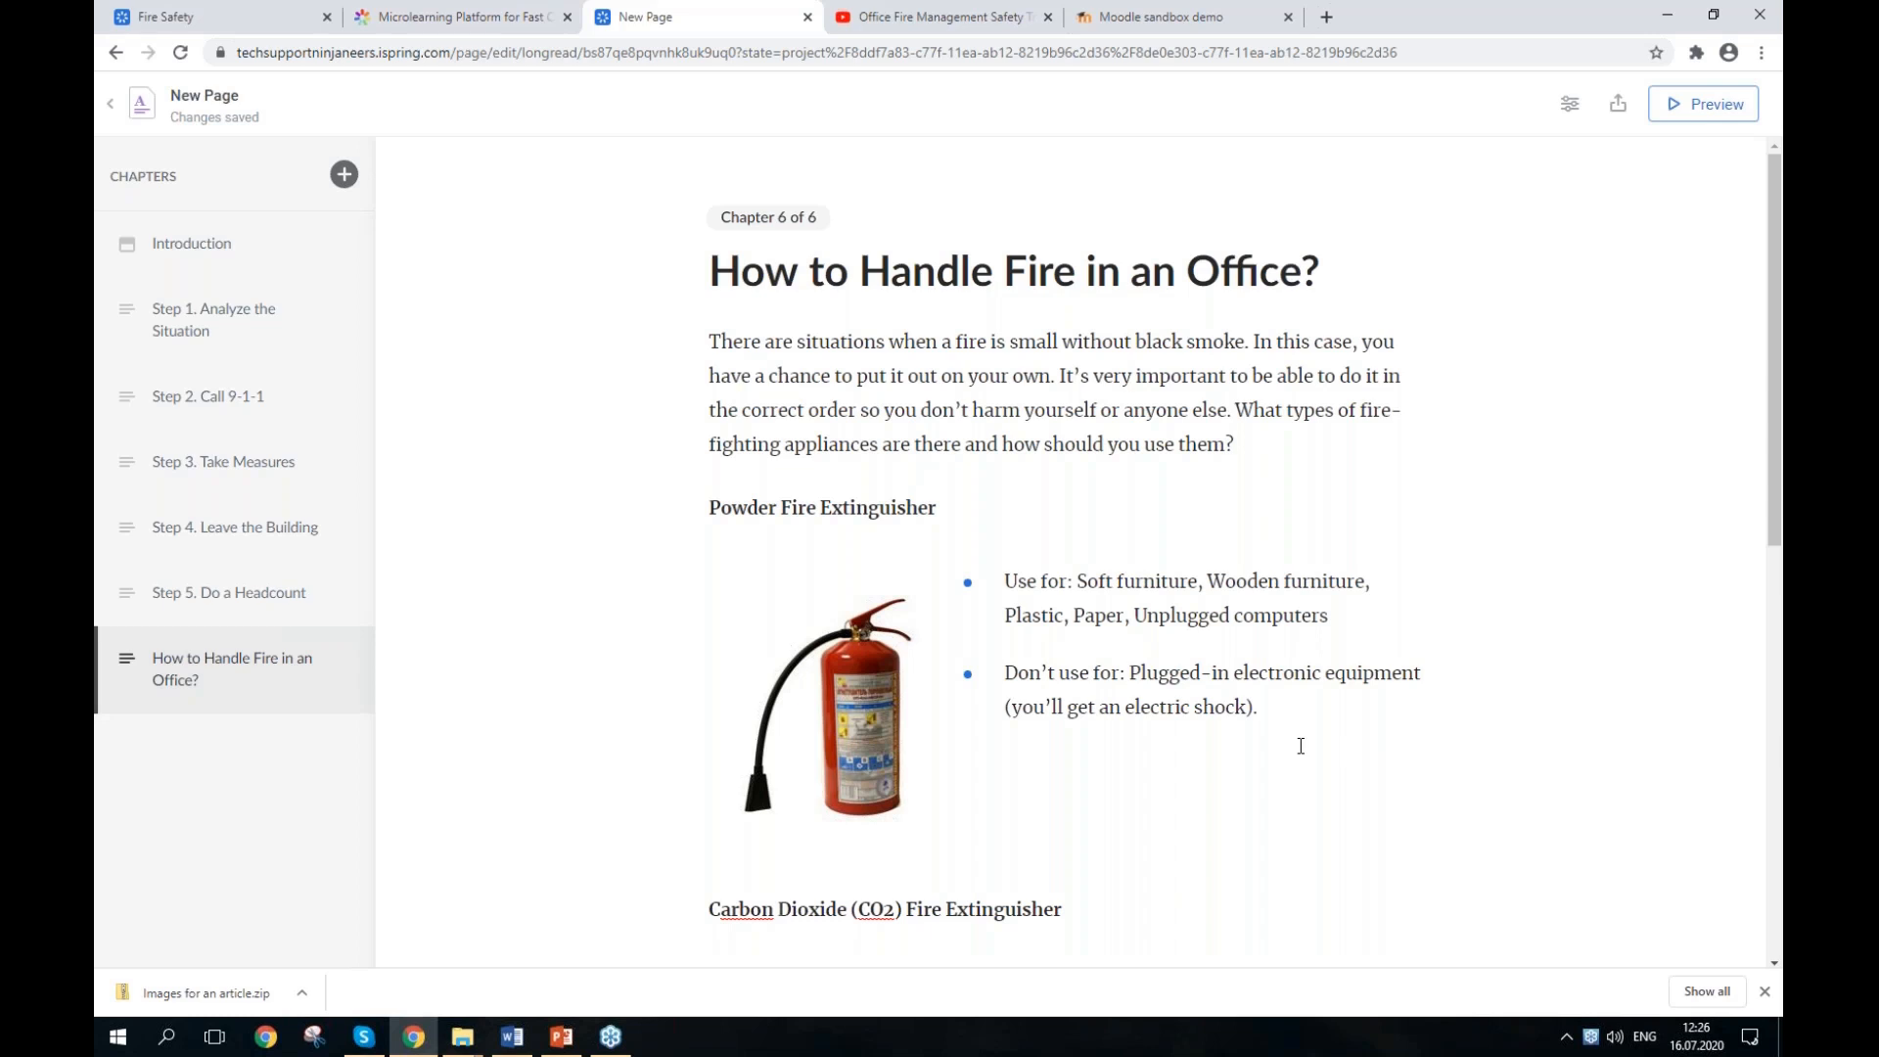
{"action": "left_click", "coordinate": [1765, 992]}
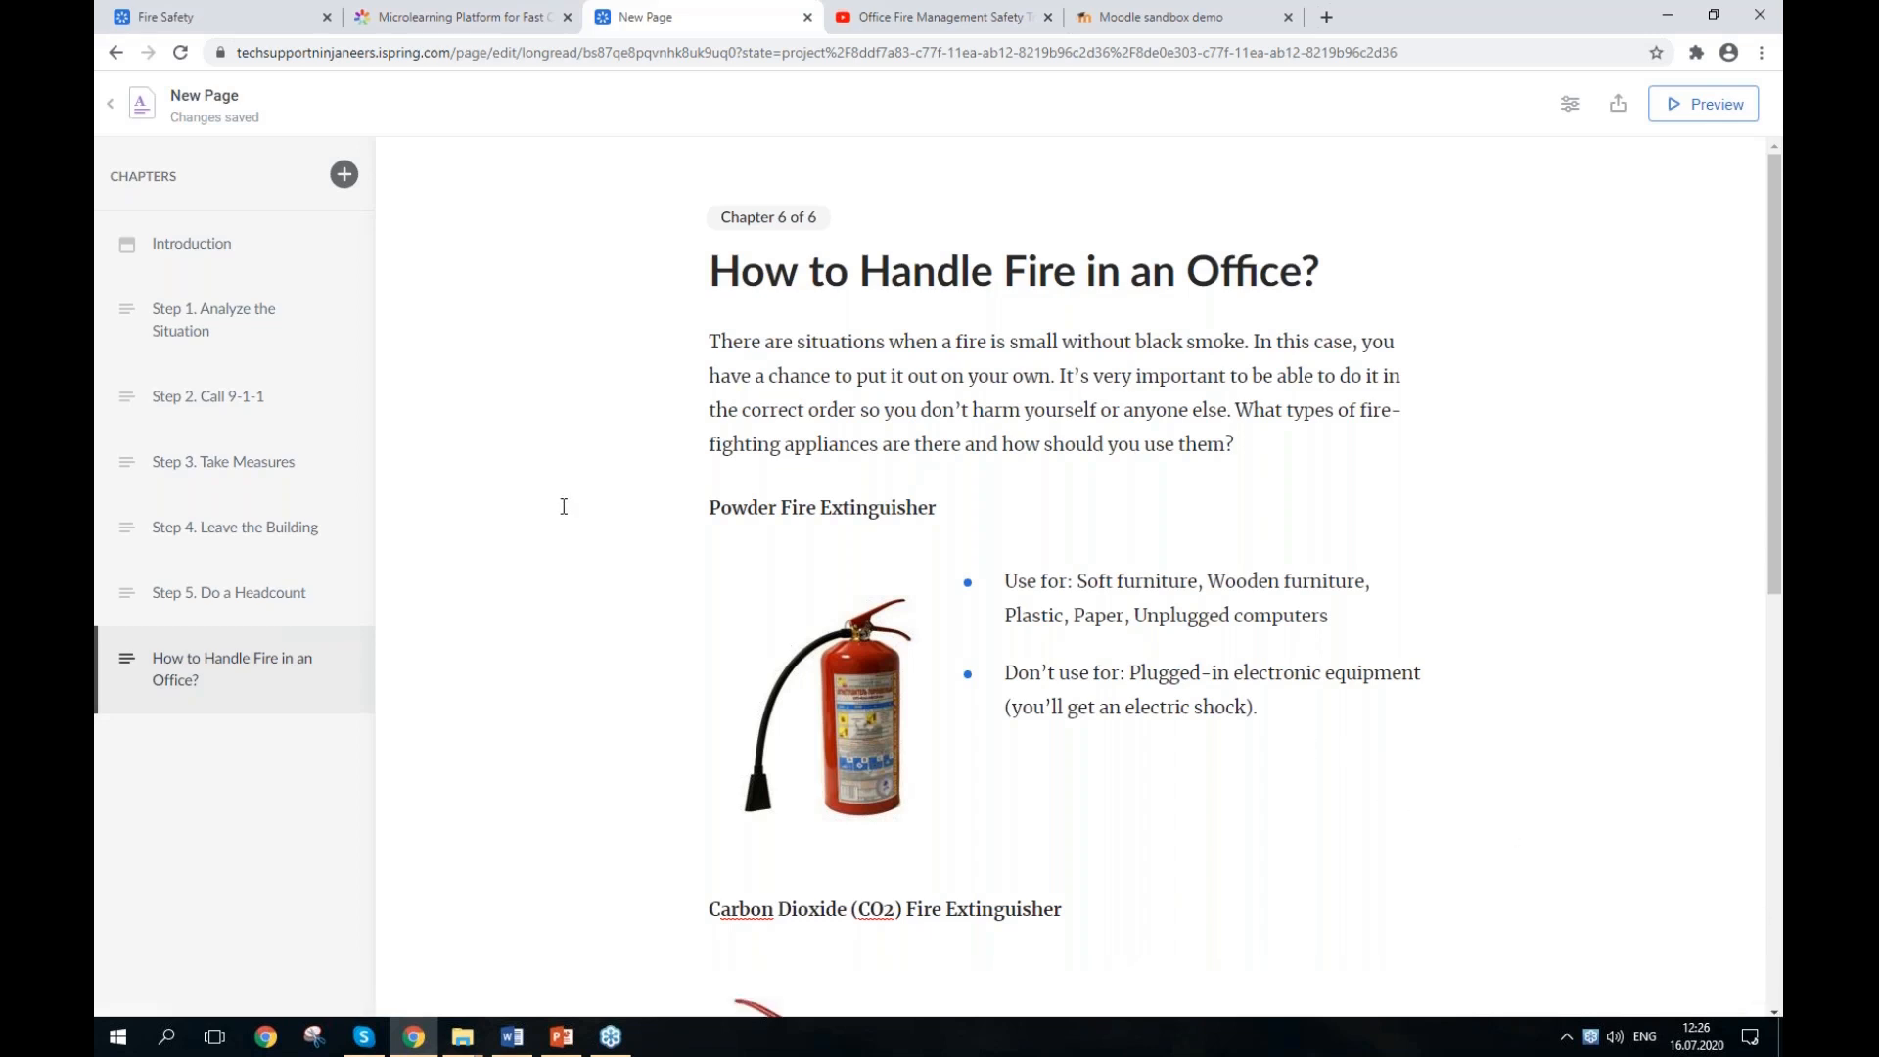
{"action": "left_click", "coordinate": [342, 175]}
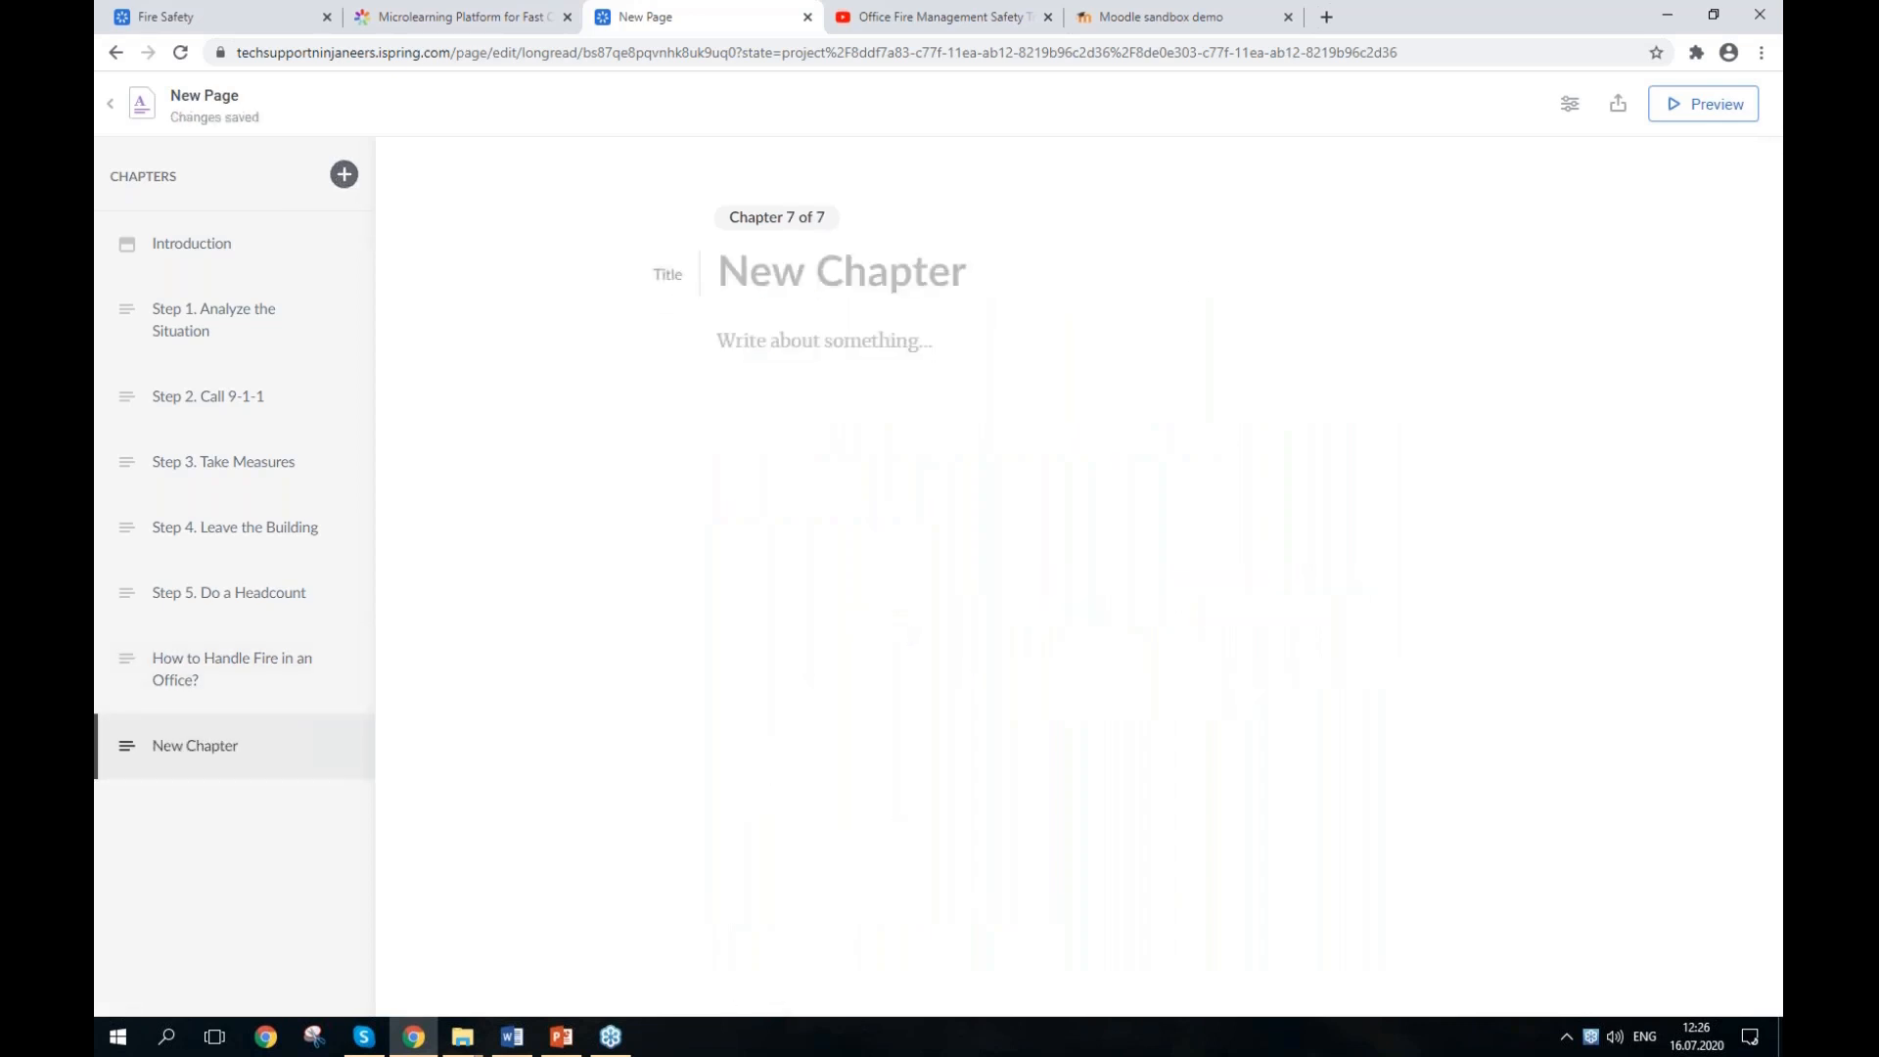
{"action": "key", "text": "alt+Tab"}
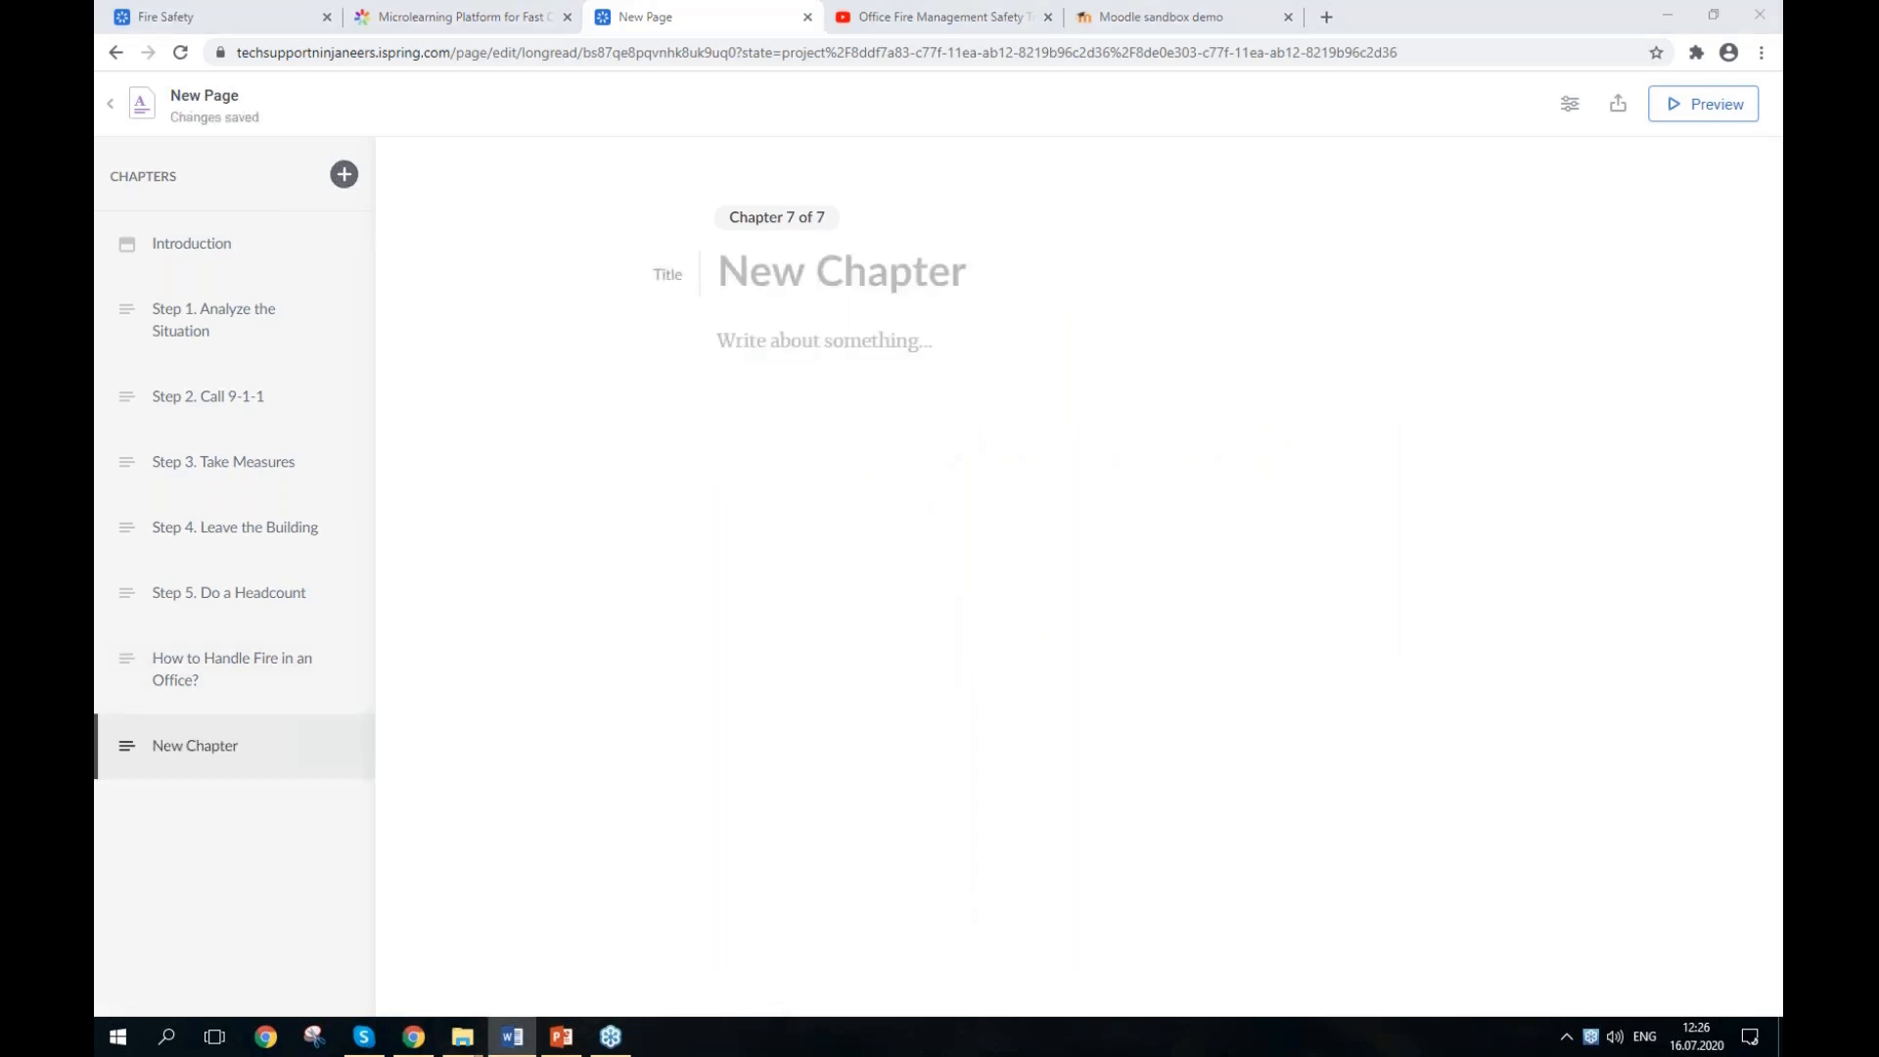
{"action": "left_click", "coordinate": [793, 266]}
{"action": "type", "text": "Check yourself!"}
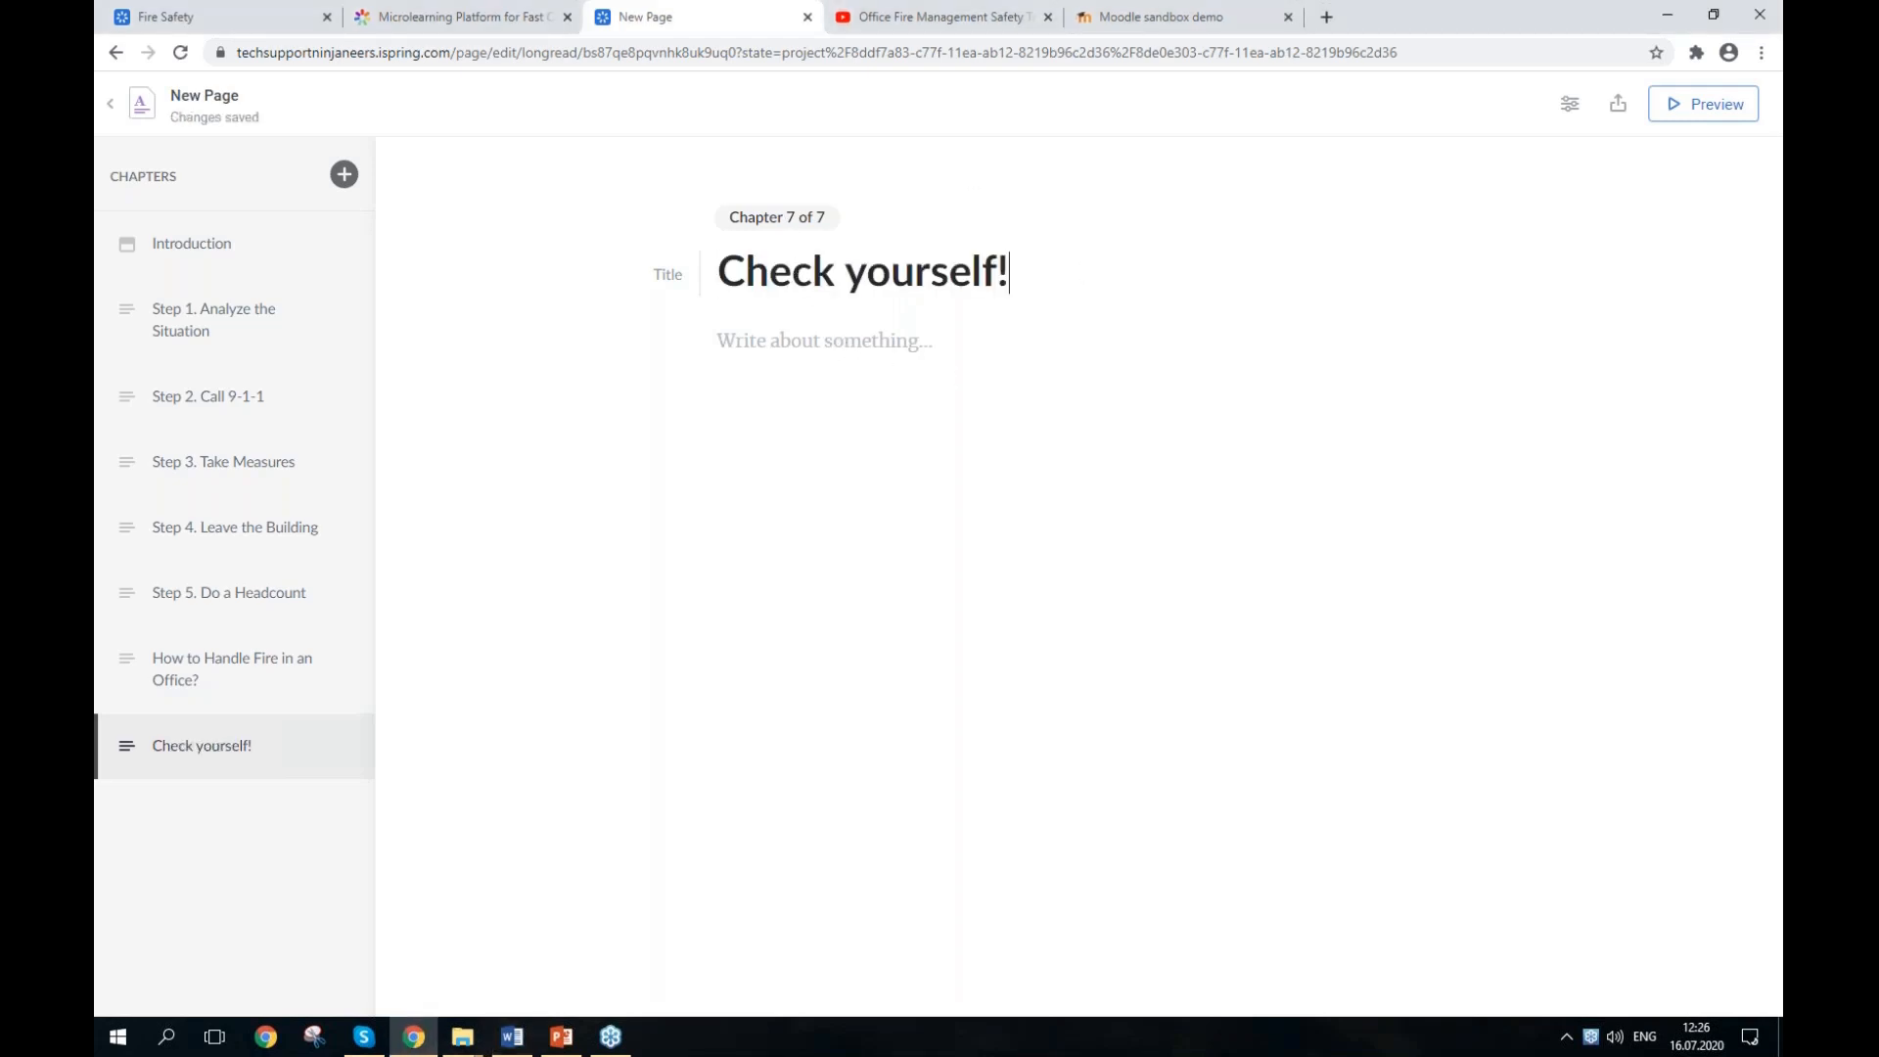
Step: Insert a question exercise into the body of the "Check yourself!" chapter
{"action": "left_click", "coordinate": [882, 349]}
{"action": "left_click", "coordinate": [669, 342]}
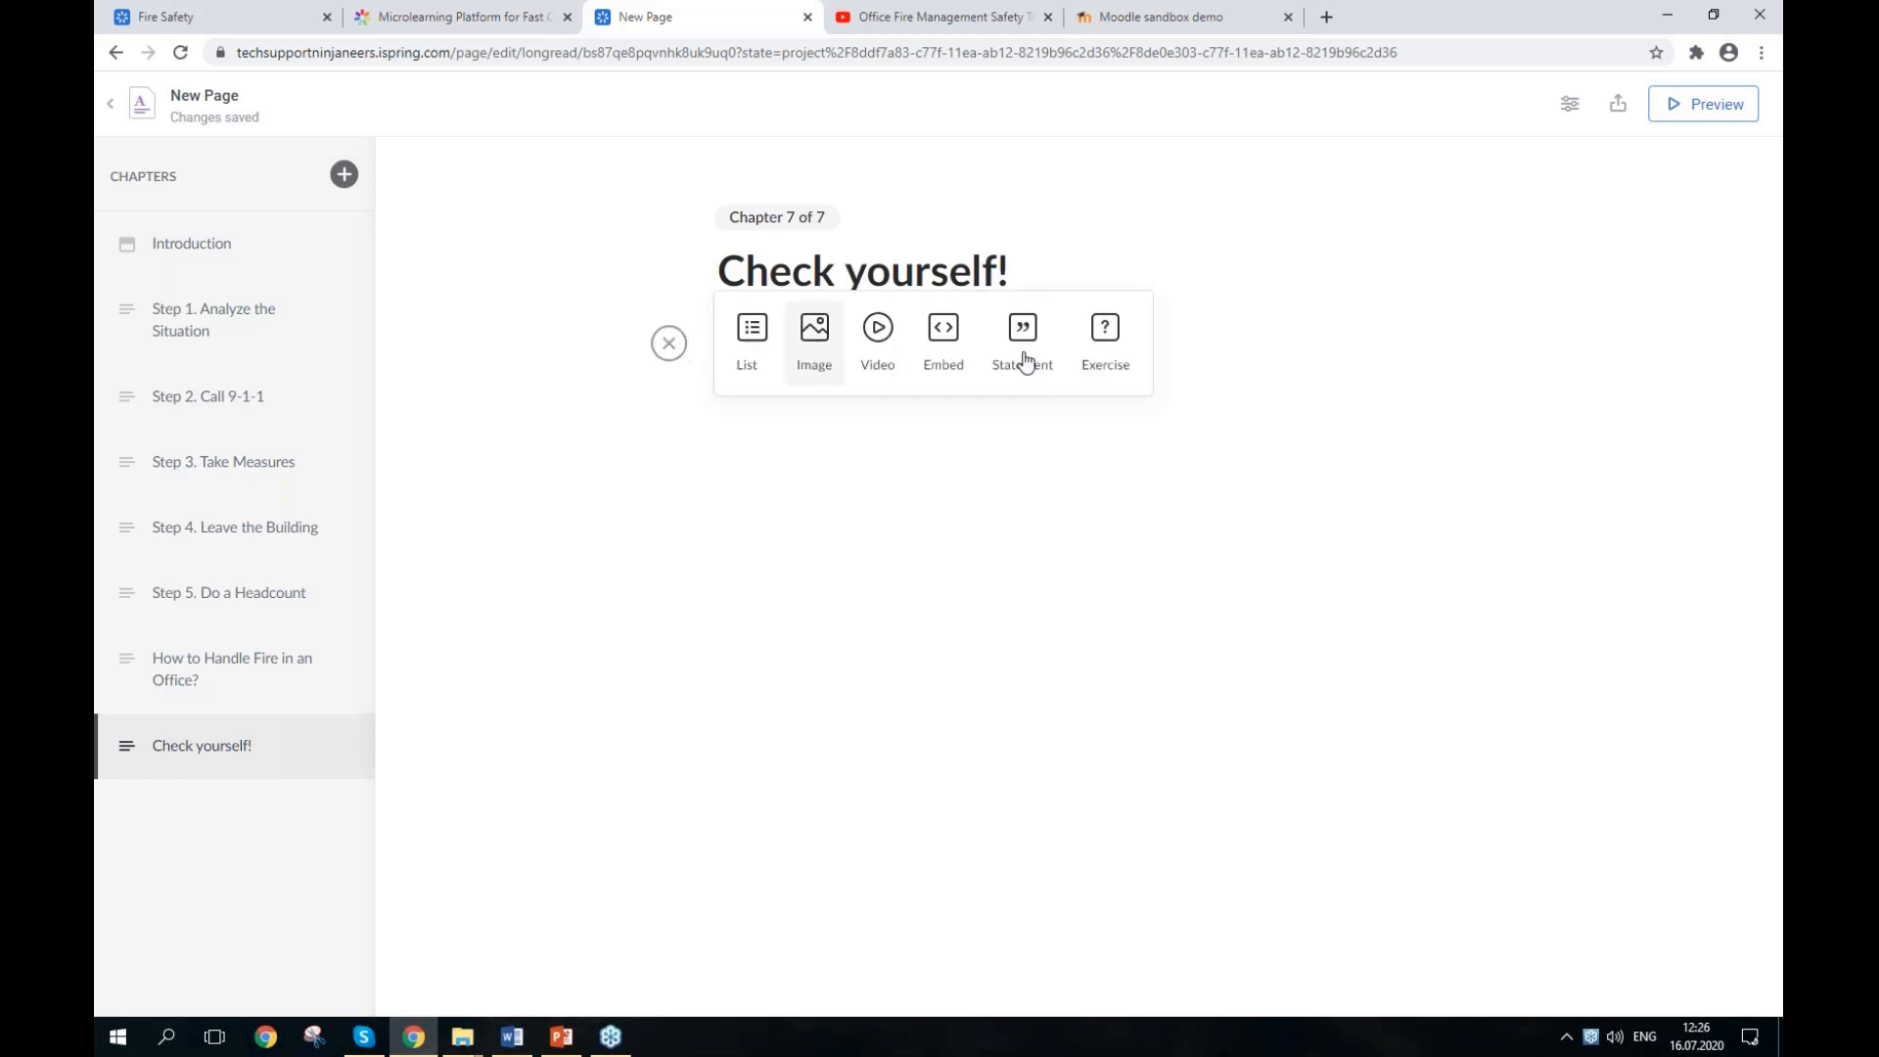
{"action": "left_click", "coordinate": [1109, 338]}
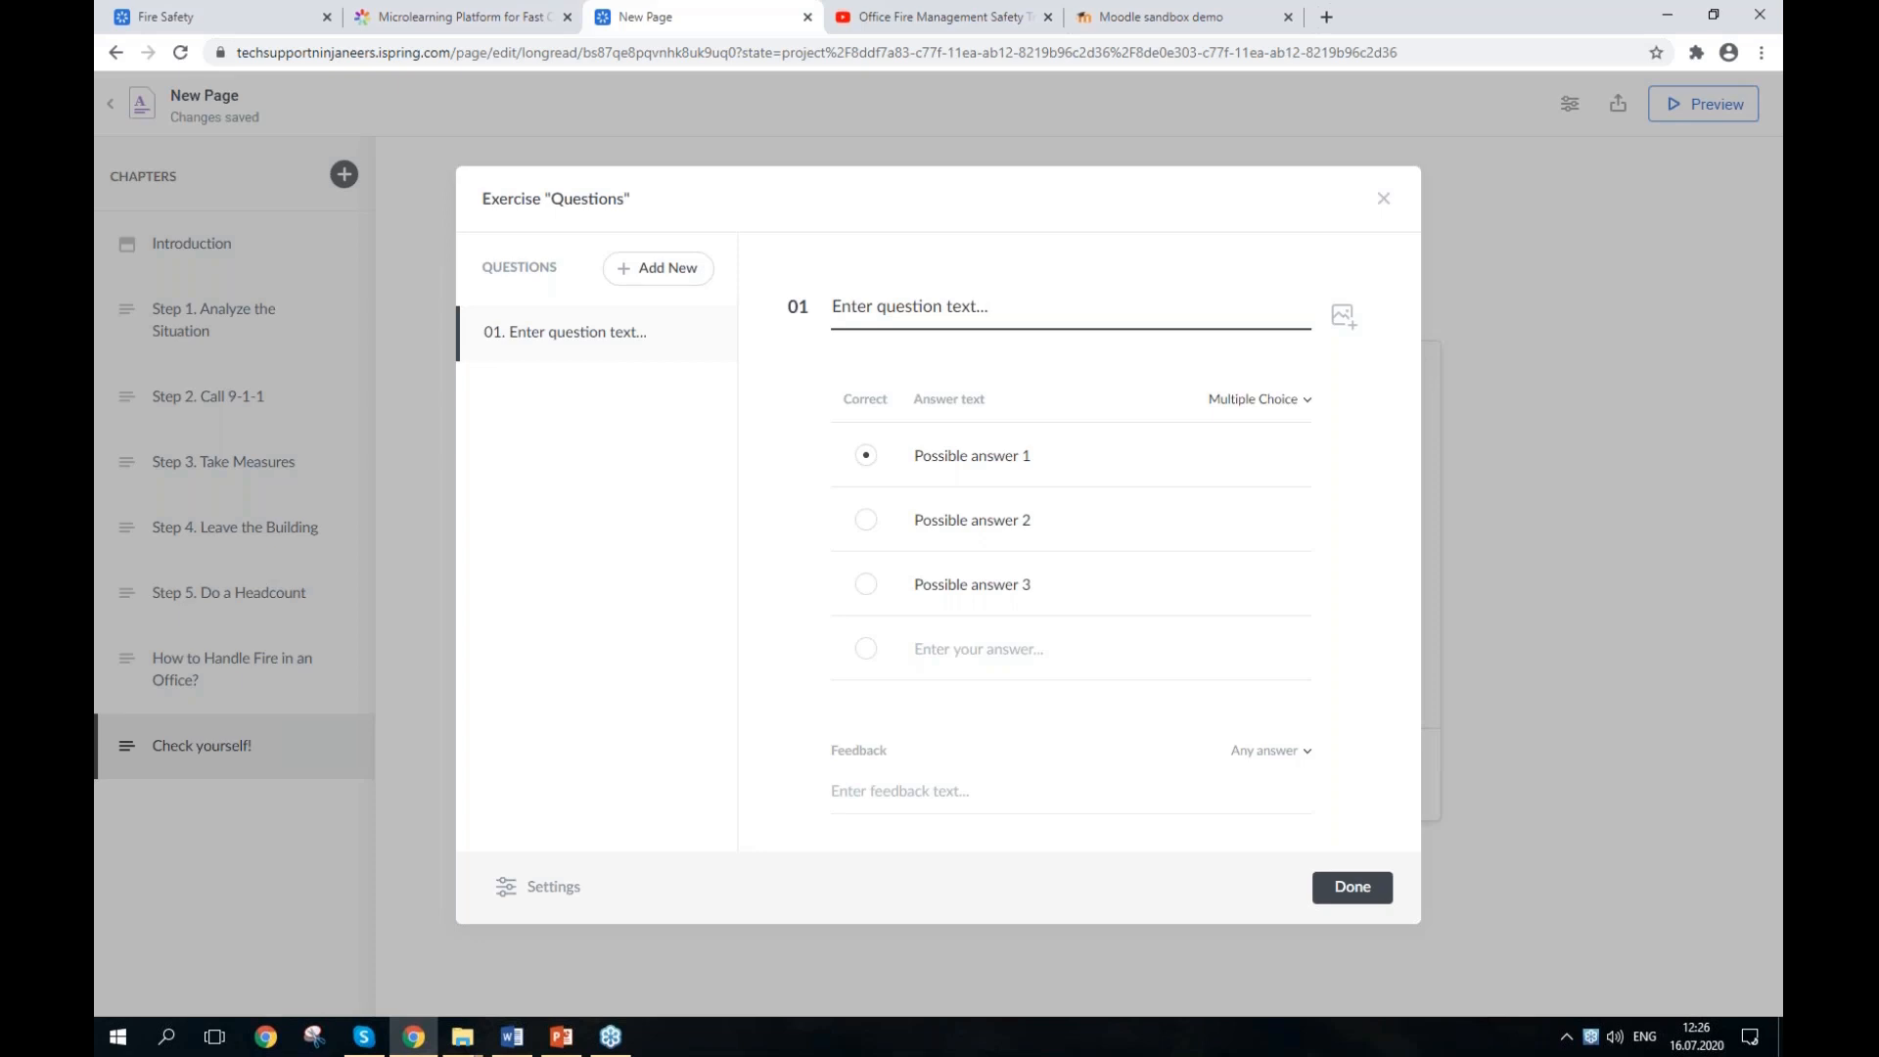
Step: Examine the exercise's question types, answer, feedback and image options, and its shuffle and correct-answer settings
{"action": "left_click", "coordinate": [693, 276]}
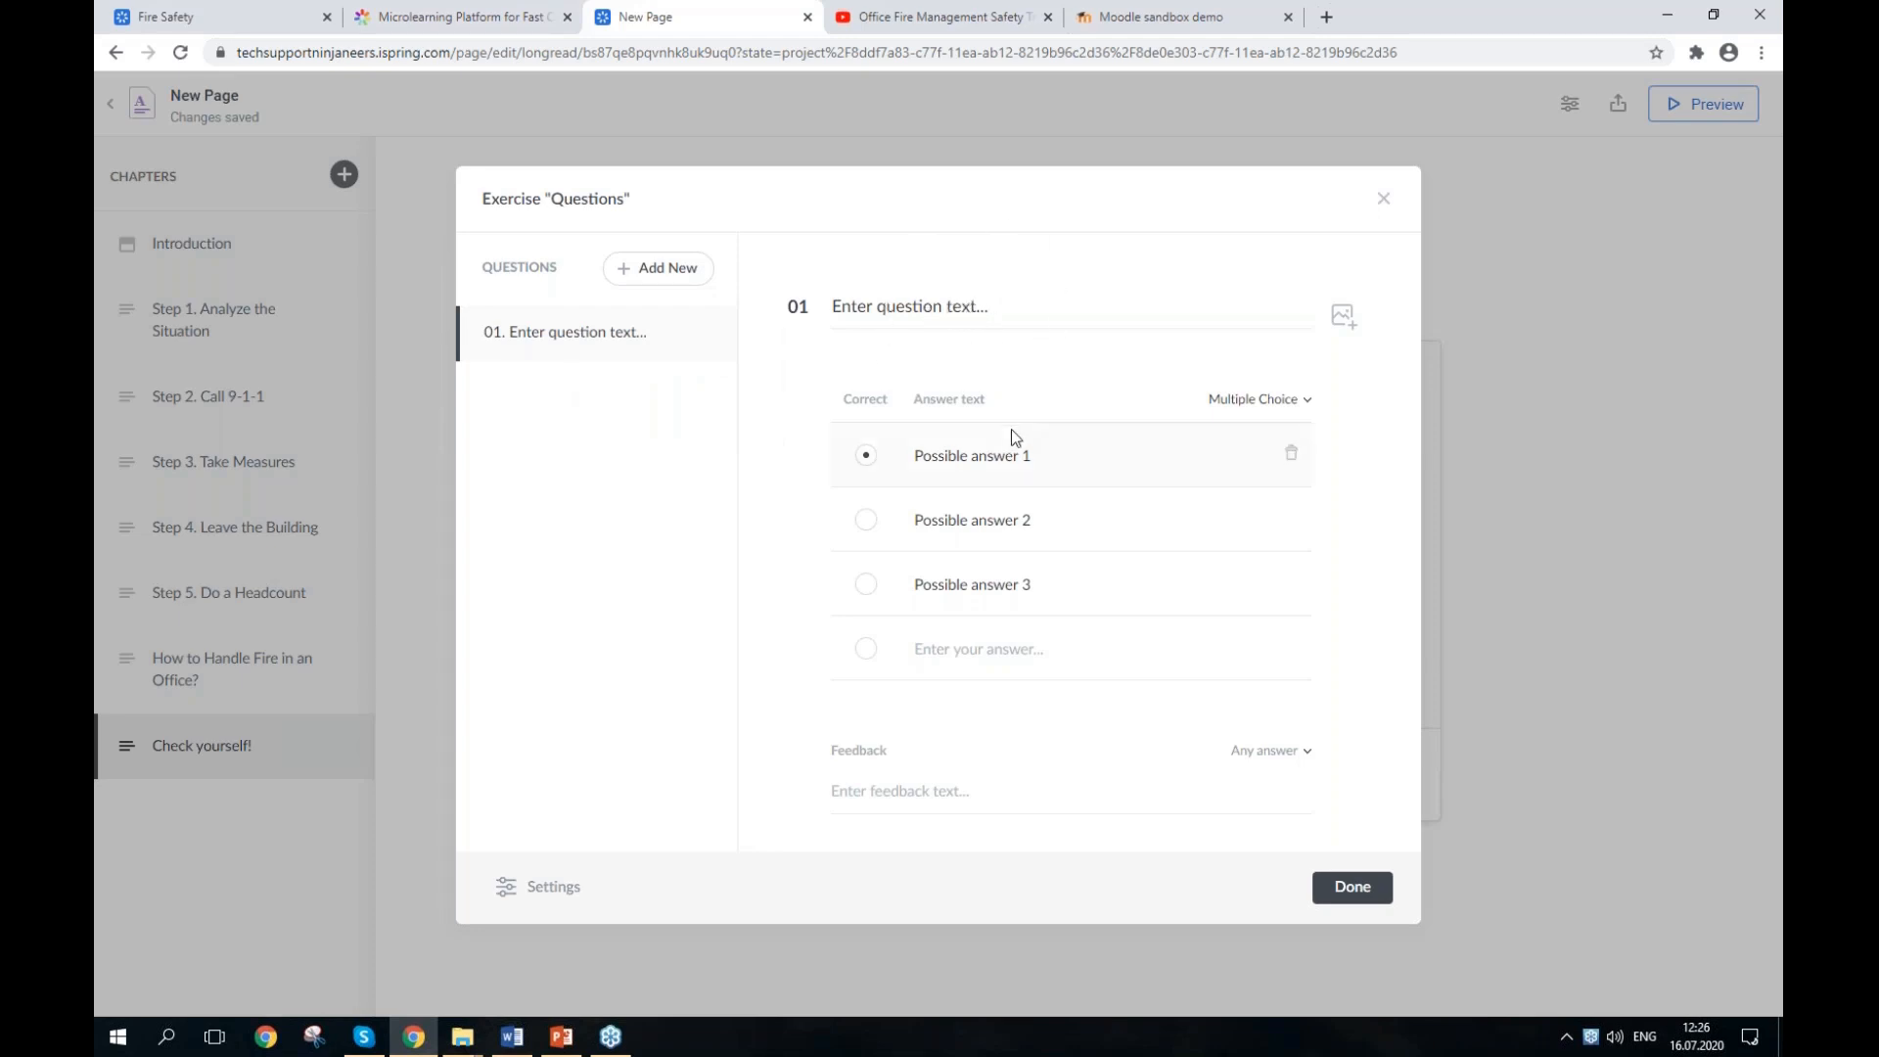
{"action": "left_click", "coordinate": [1016, 456]}
{"action": "left_click", "coordinate": [959, 804]}
{"action": "left_click", "coordinate": [1350, 328]}
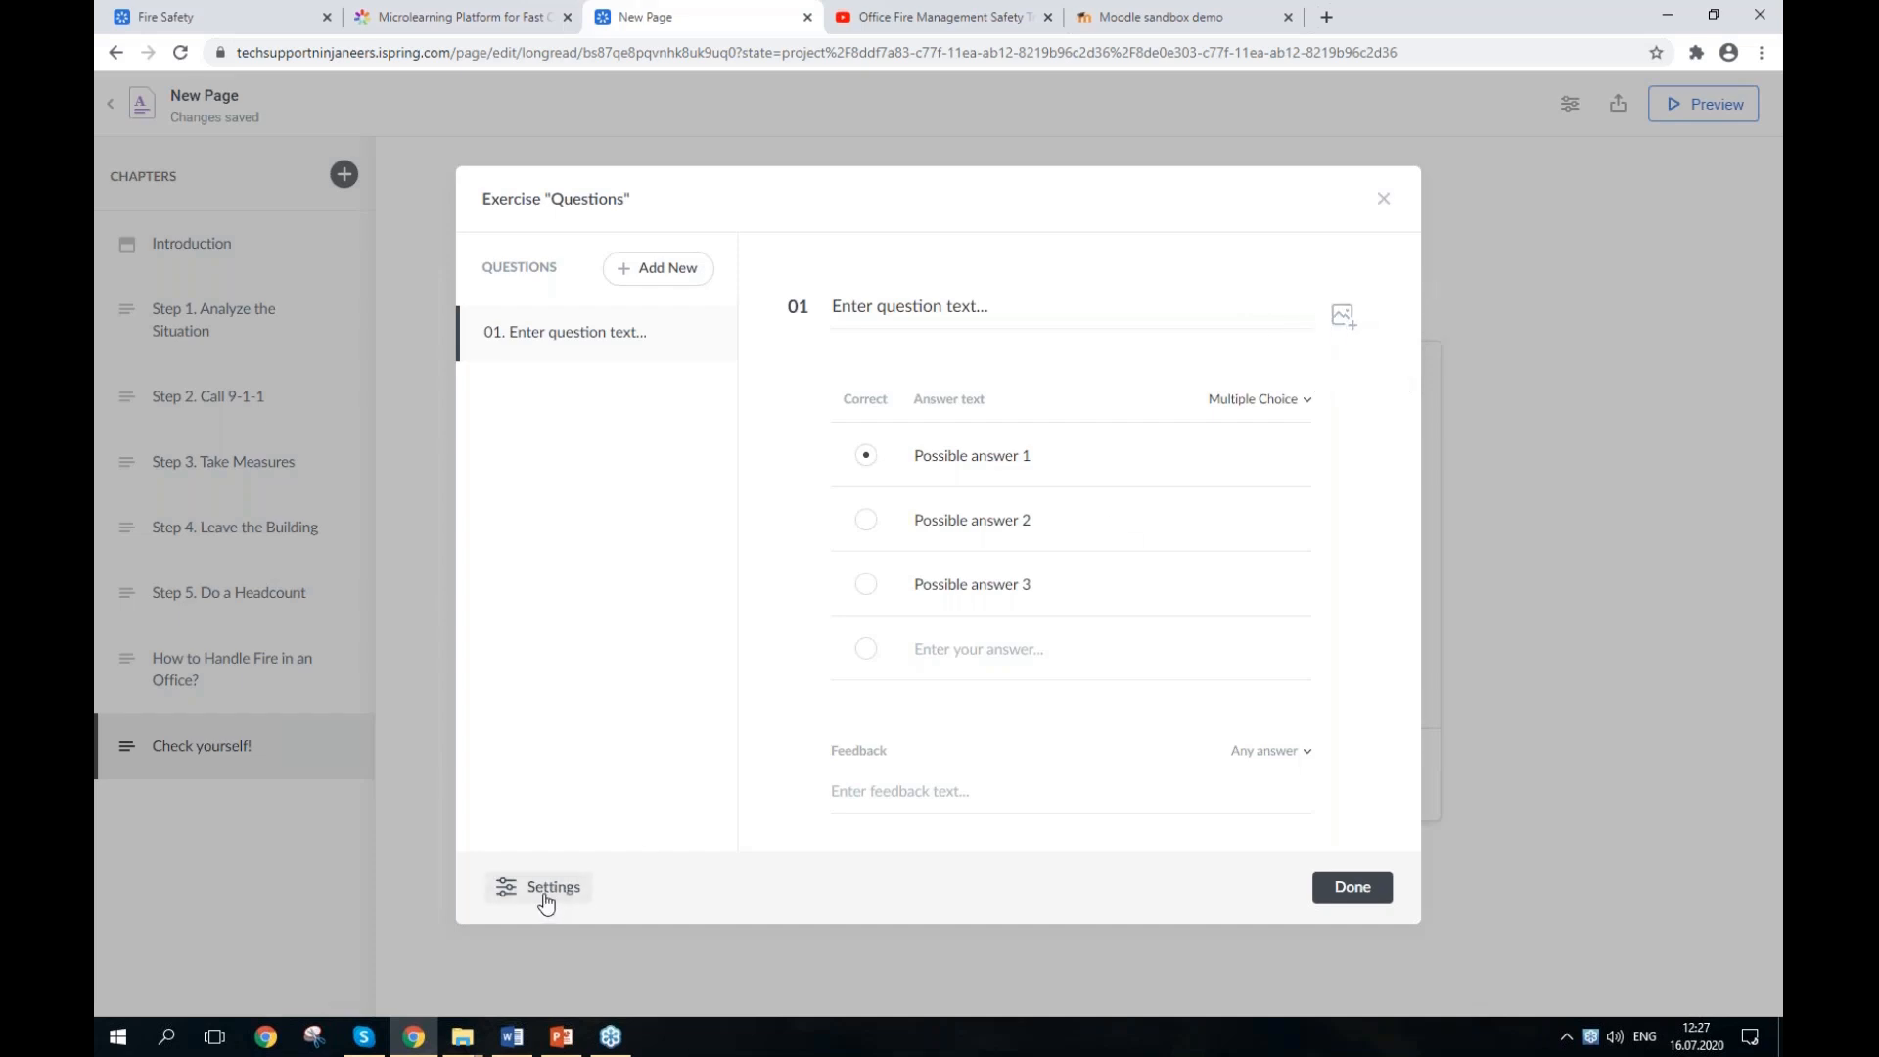
{"action": "left_click", "coordinate": [547, 902]}
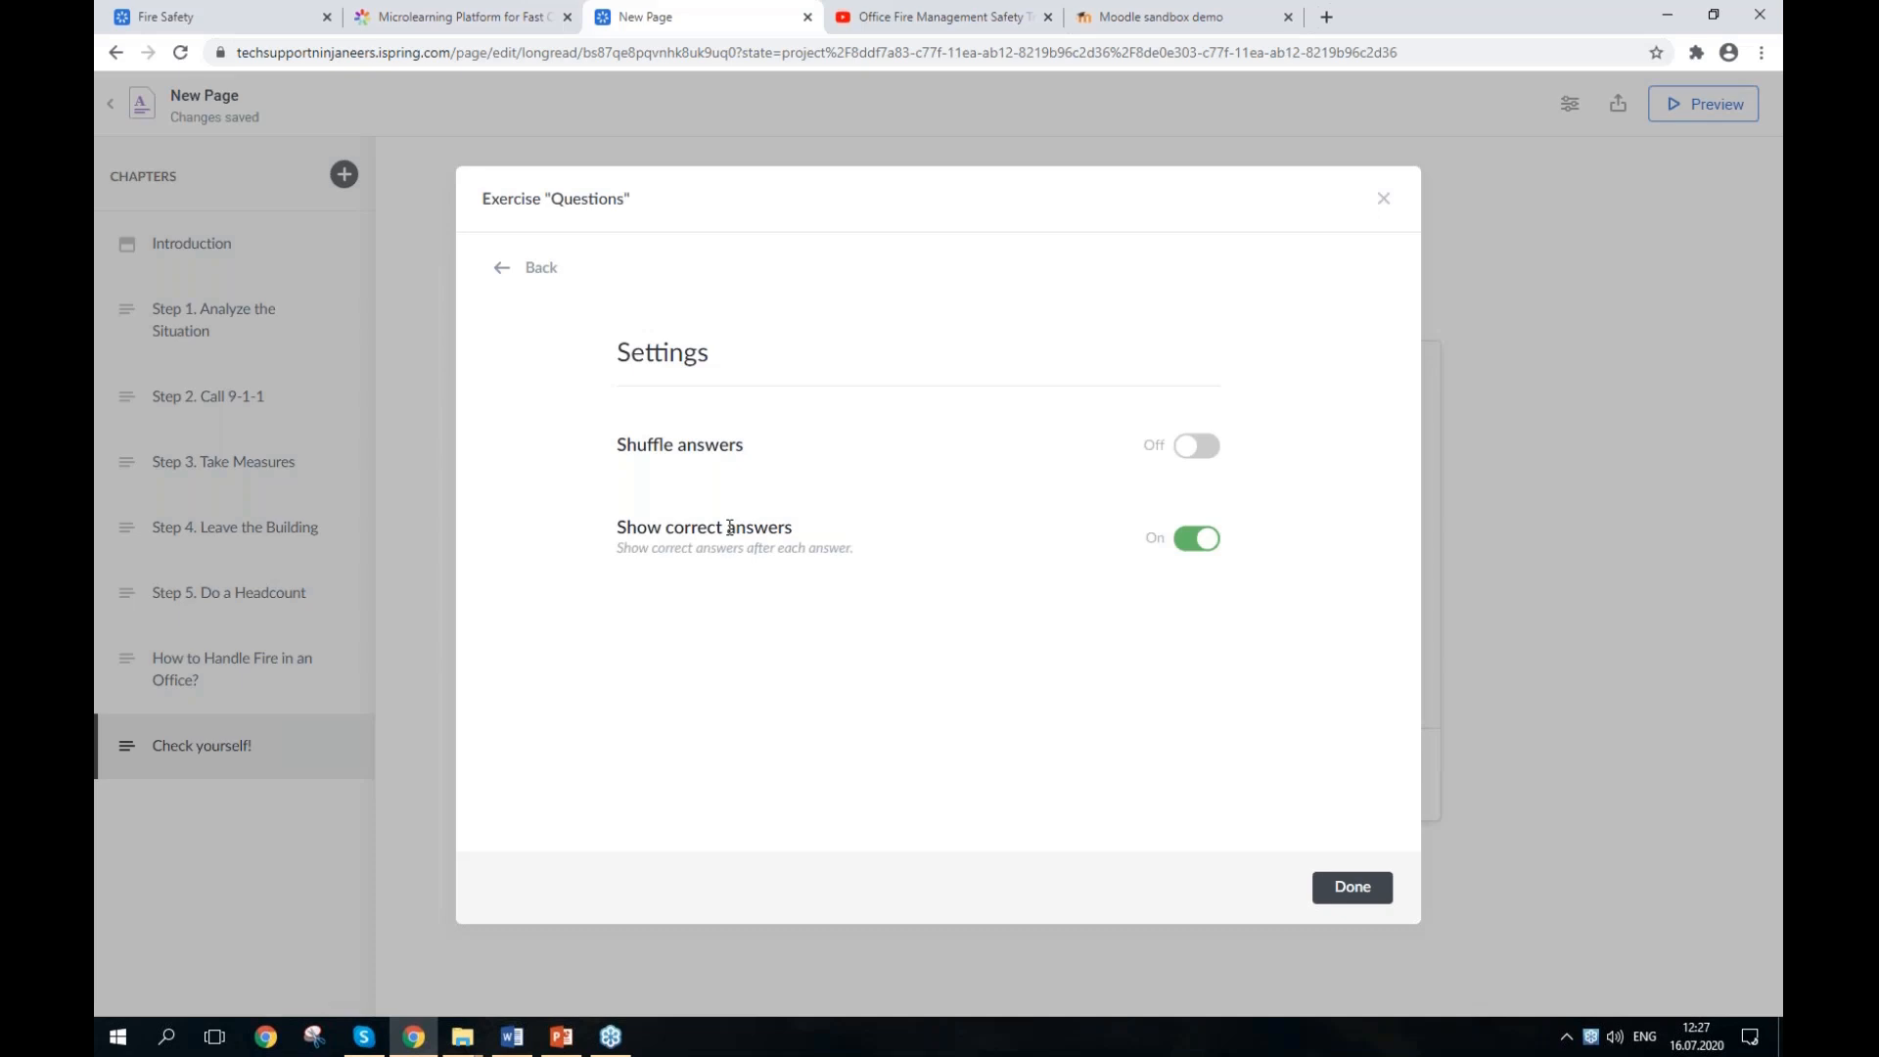
{"action": "left_click", "coordinate": [519, 278]}
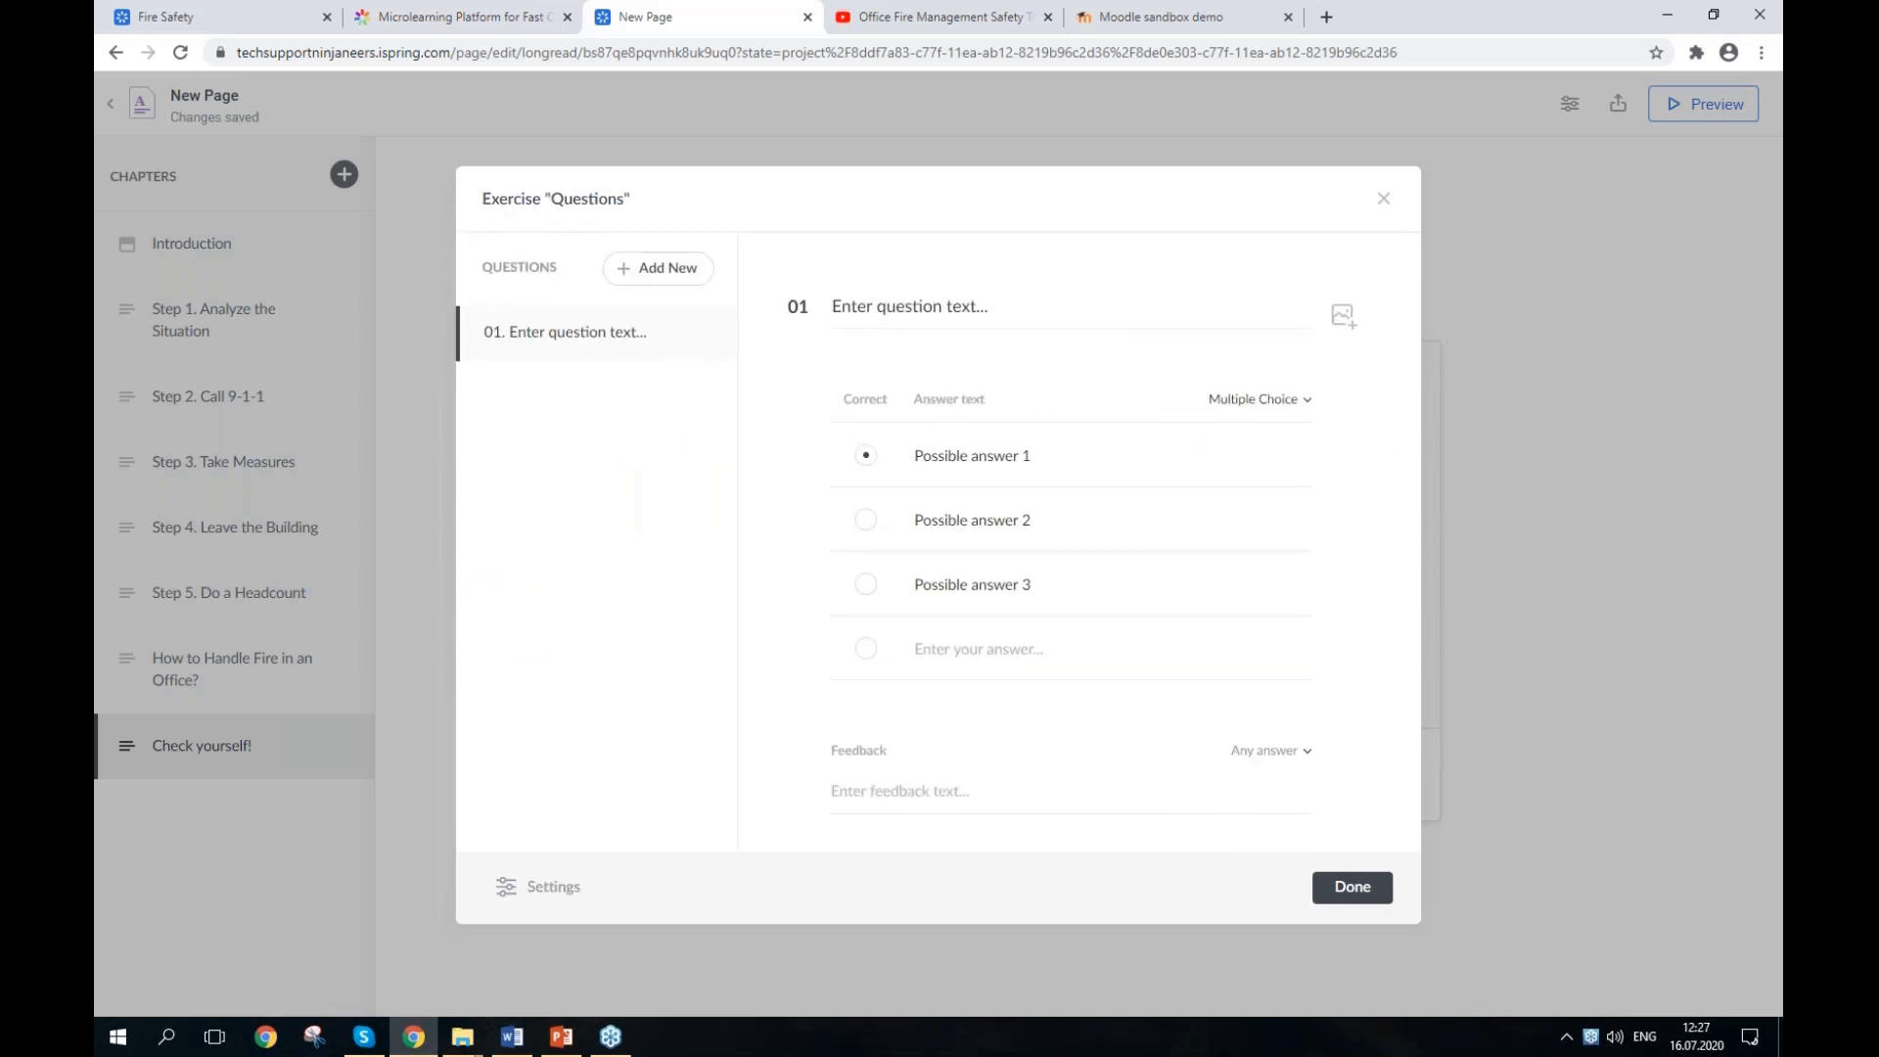
Step: Enter "Step 1" as question 01 and "Look around and analyze what the danger is and where the fire exits are." as its first answer
{"action": "key", "text": "alt+Tab"}
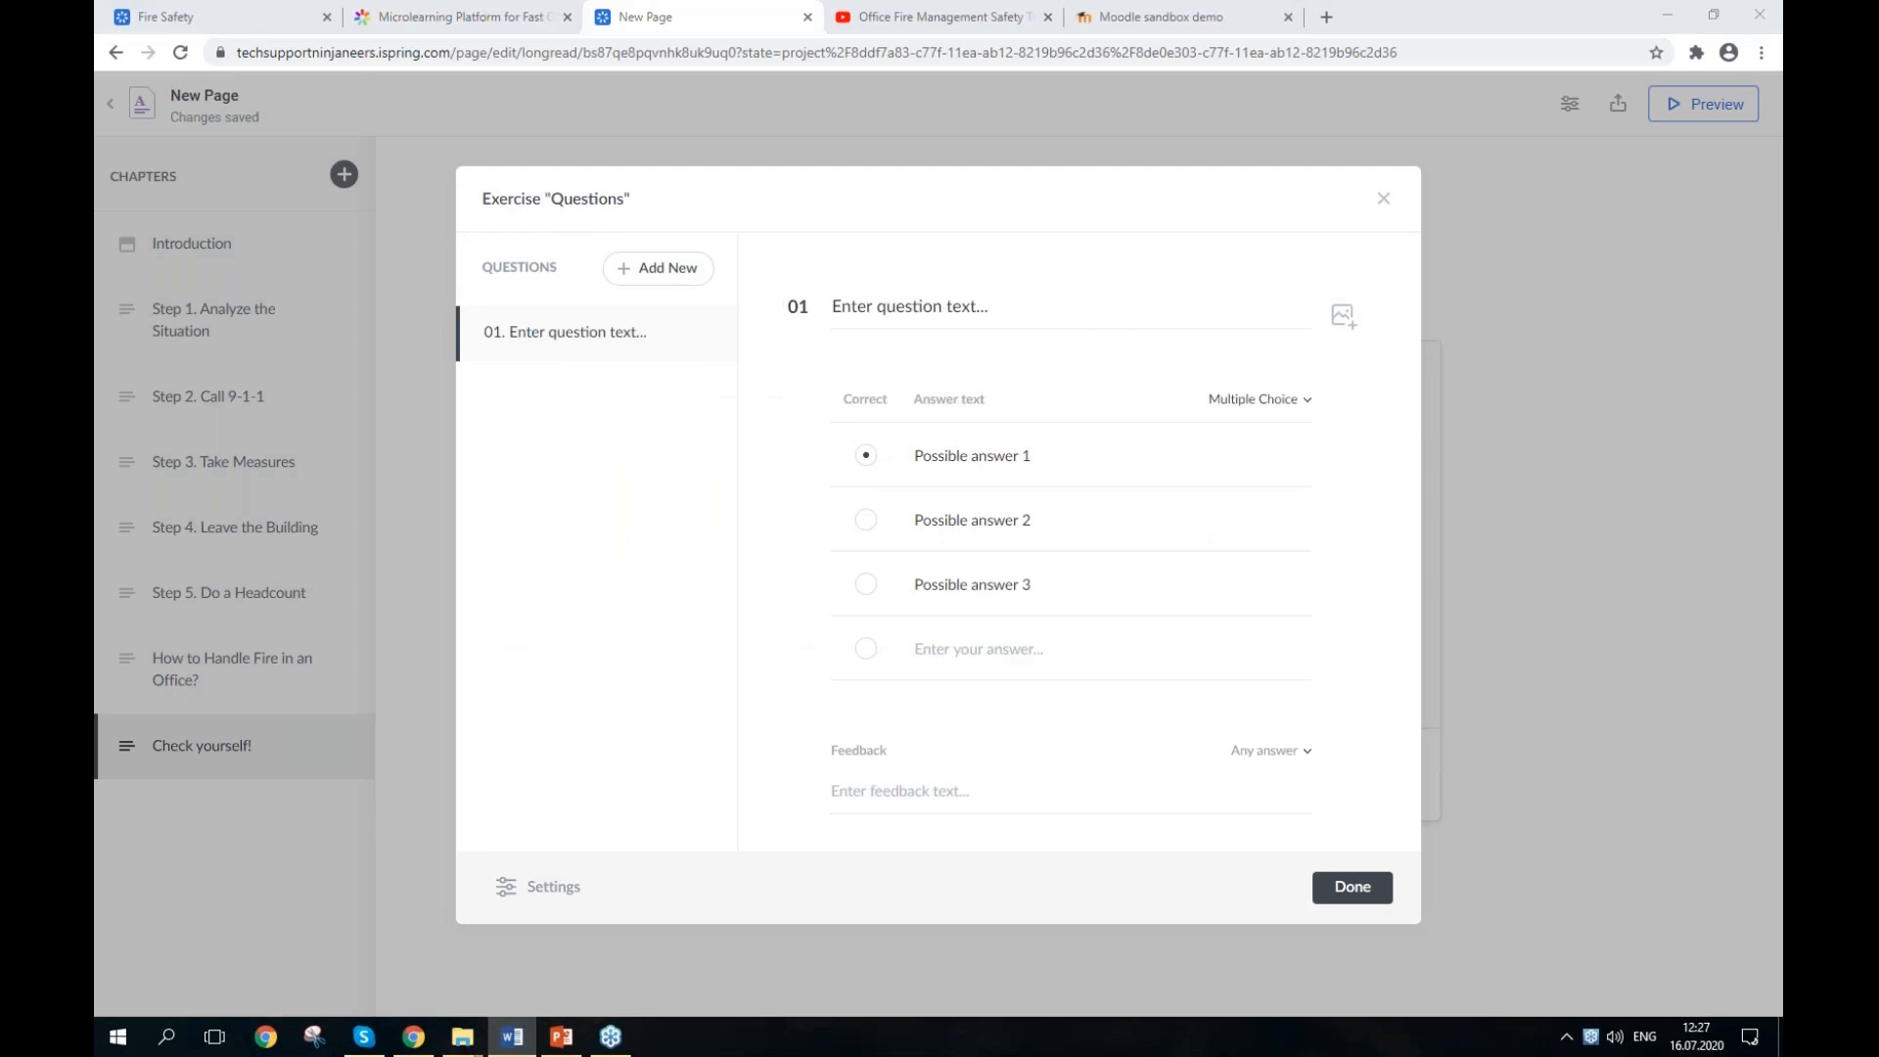
{"action": "triple_click", "coordinate": [903, 313]}
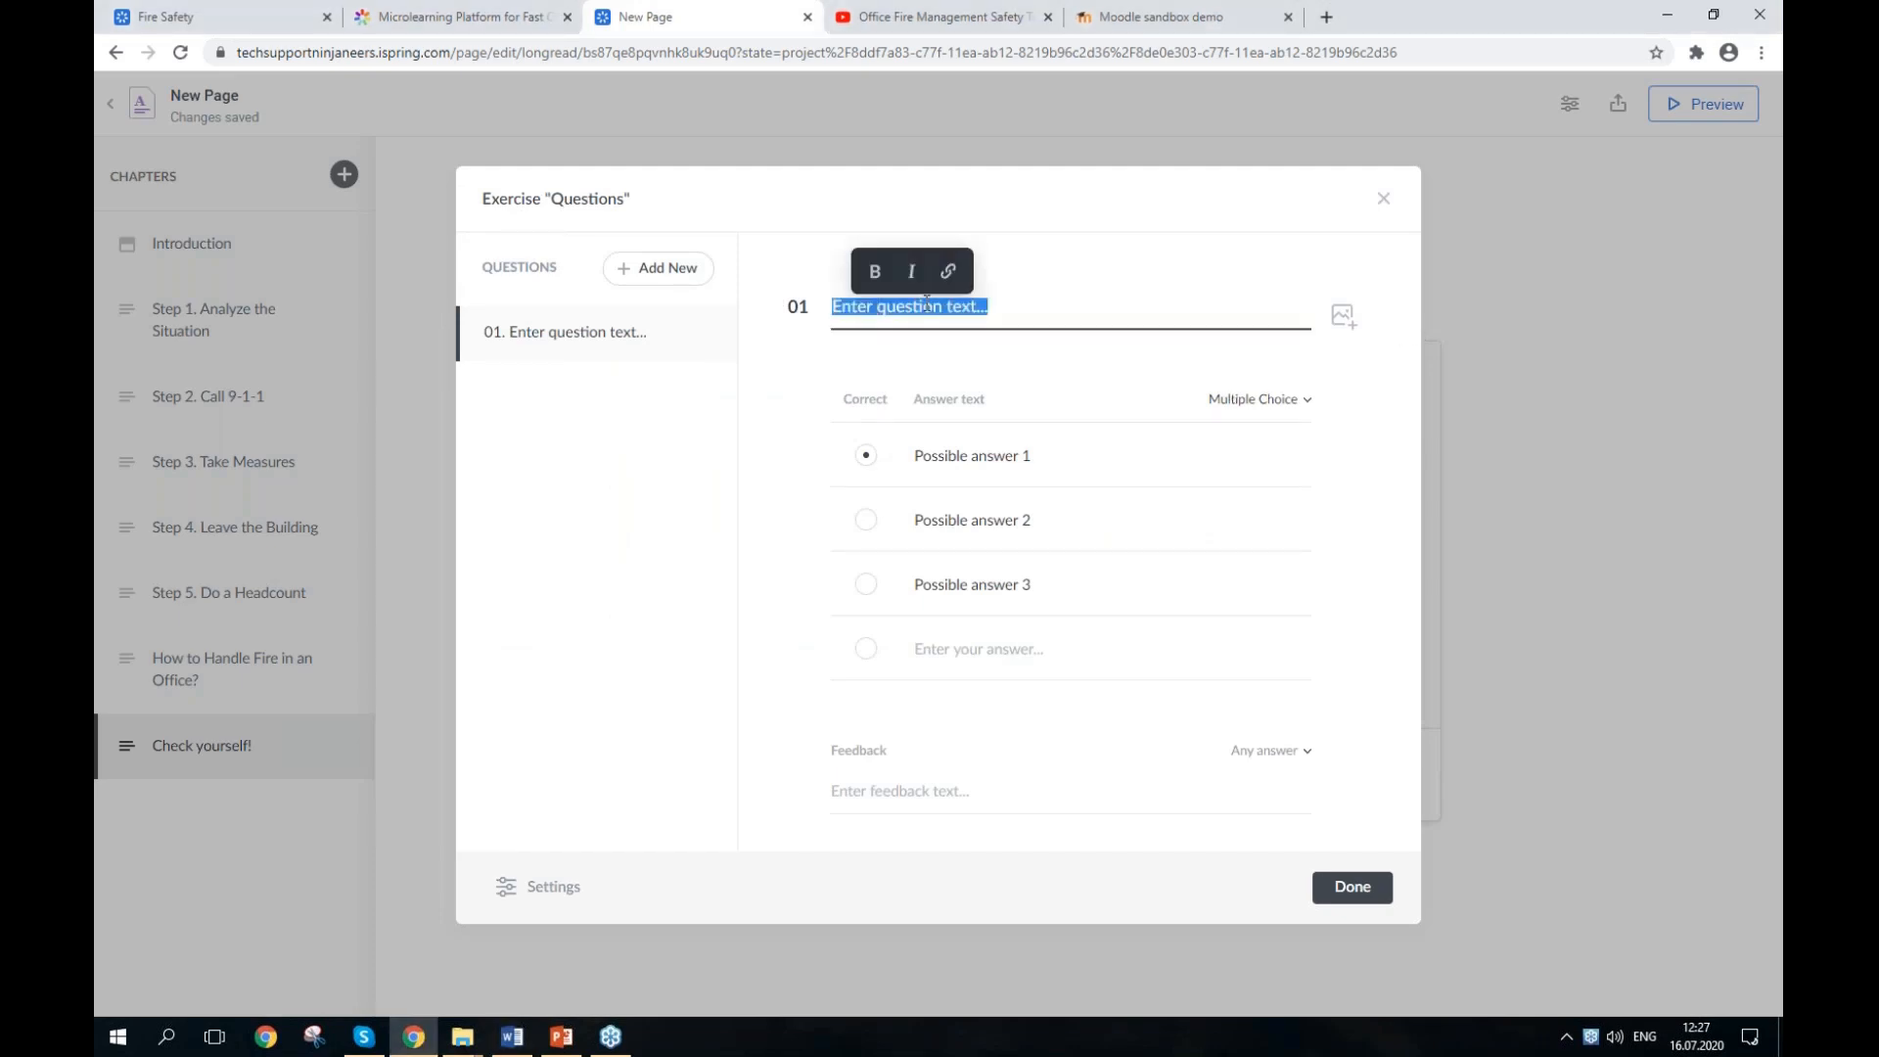
{"action": "type", "text": "Step 1"}
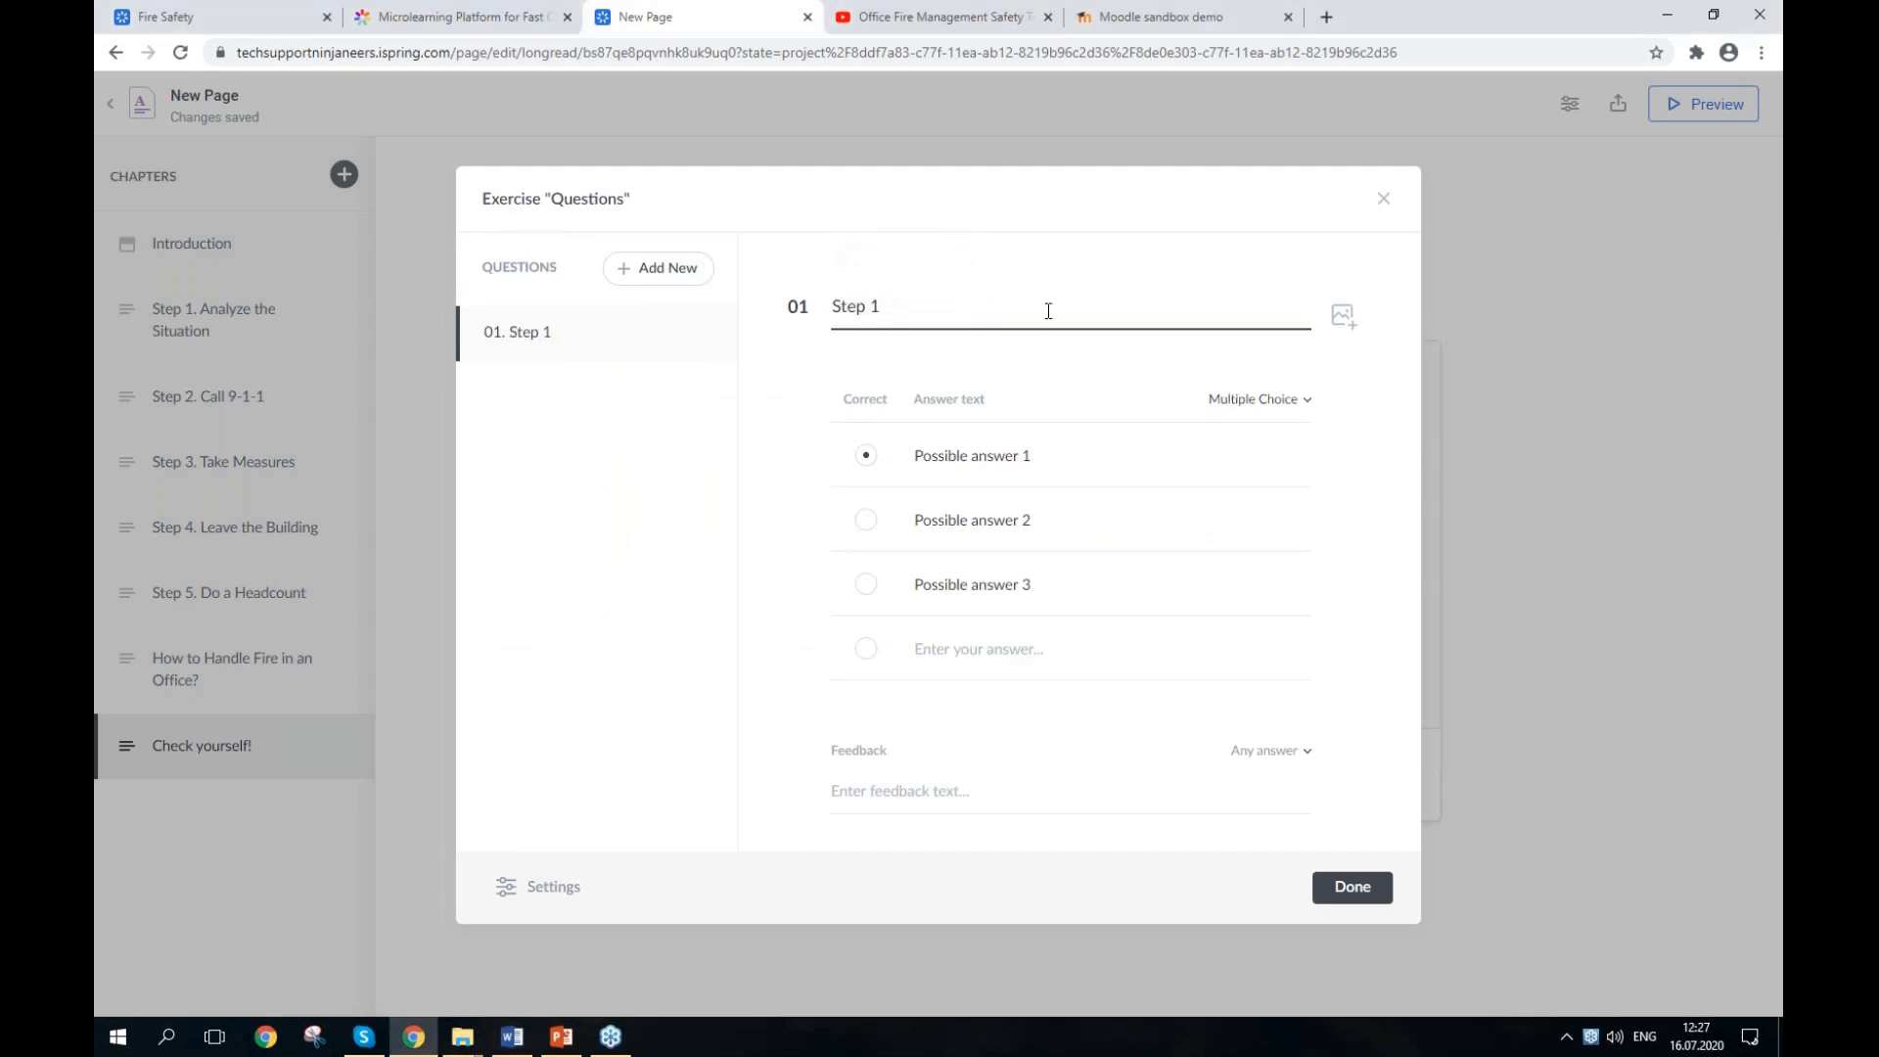
{"action": "key", "text": "alt+Tab"}
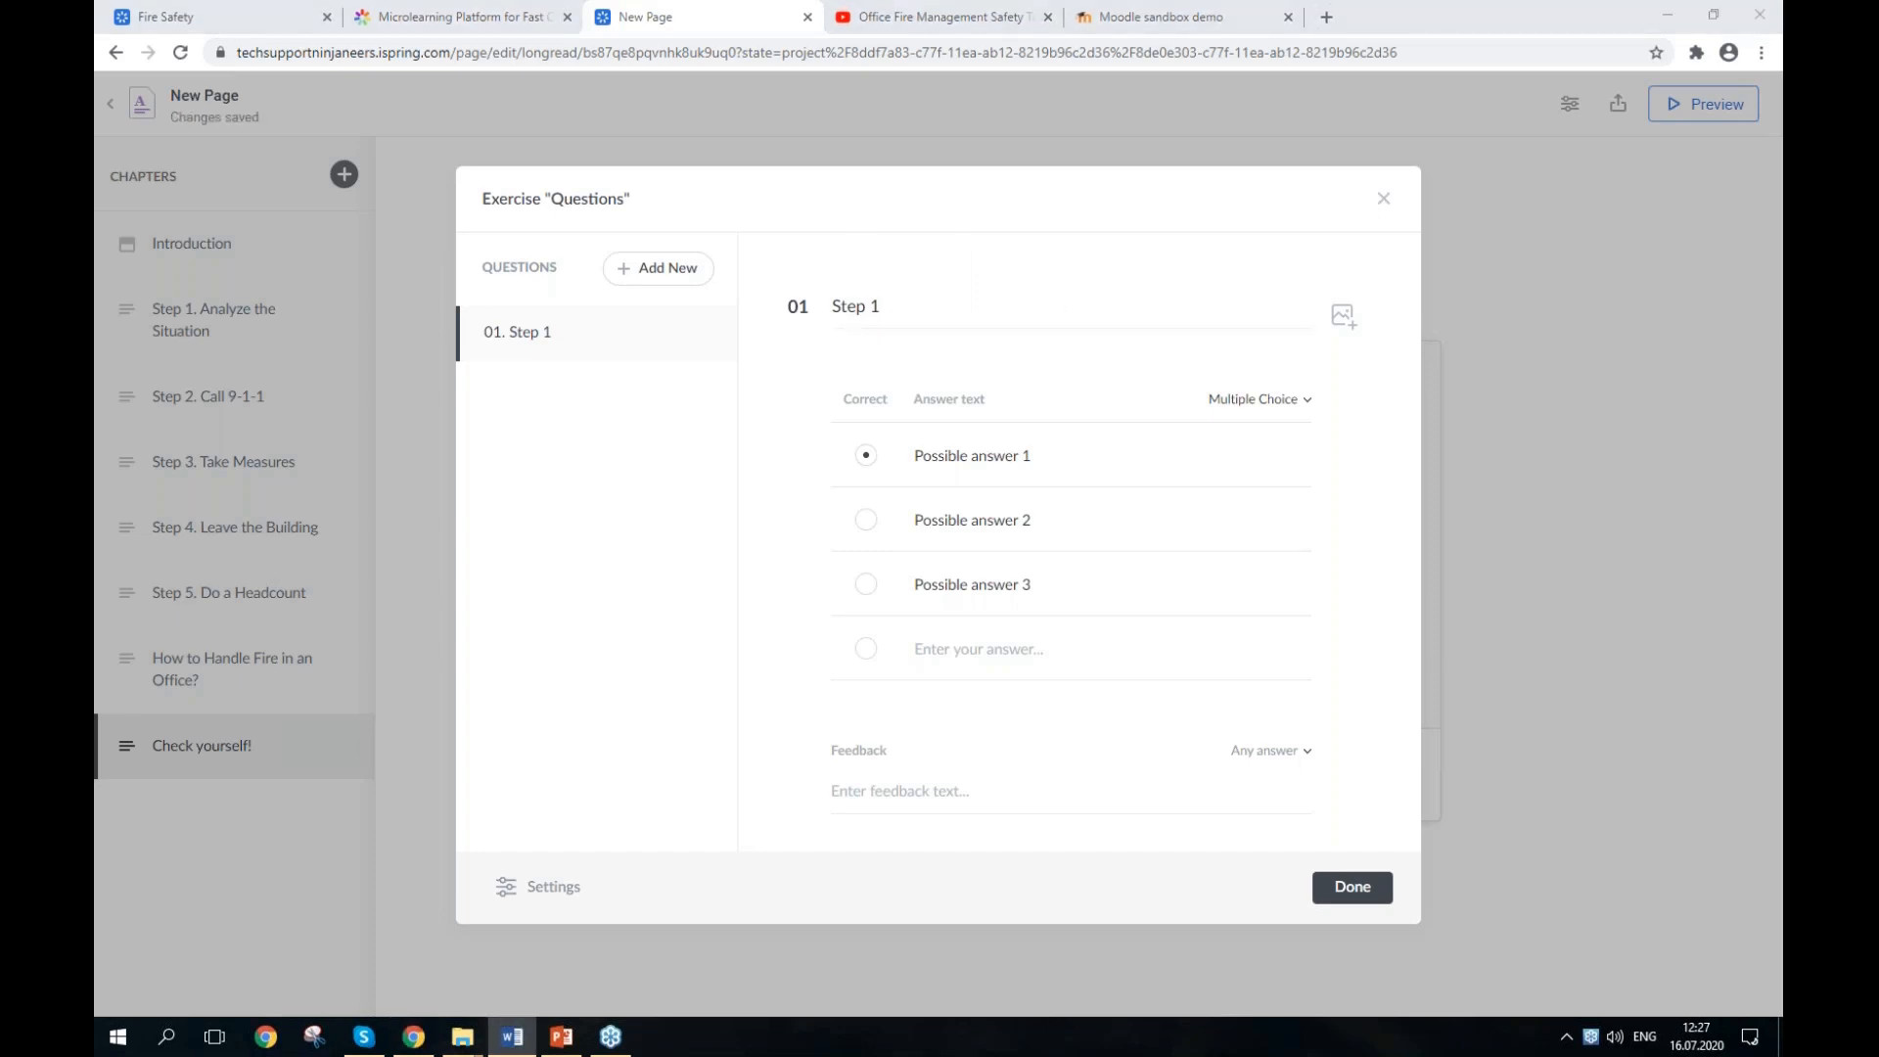
{"action": "triple_click", "coordinate": [935, 455]}
{"action": "type", "text": "Look around and analyze what the danger is and where the fire exits are."}
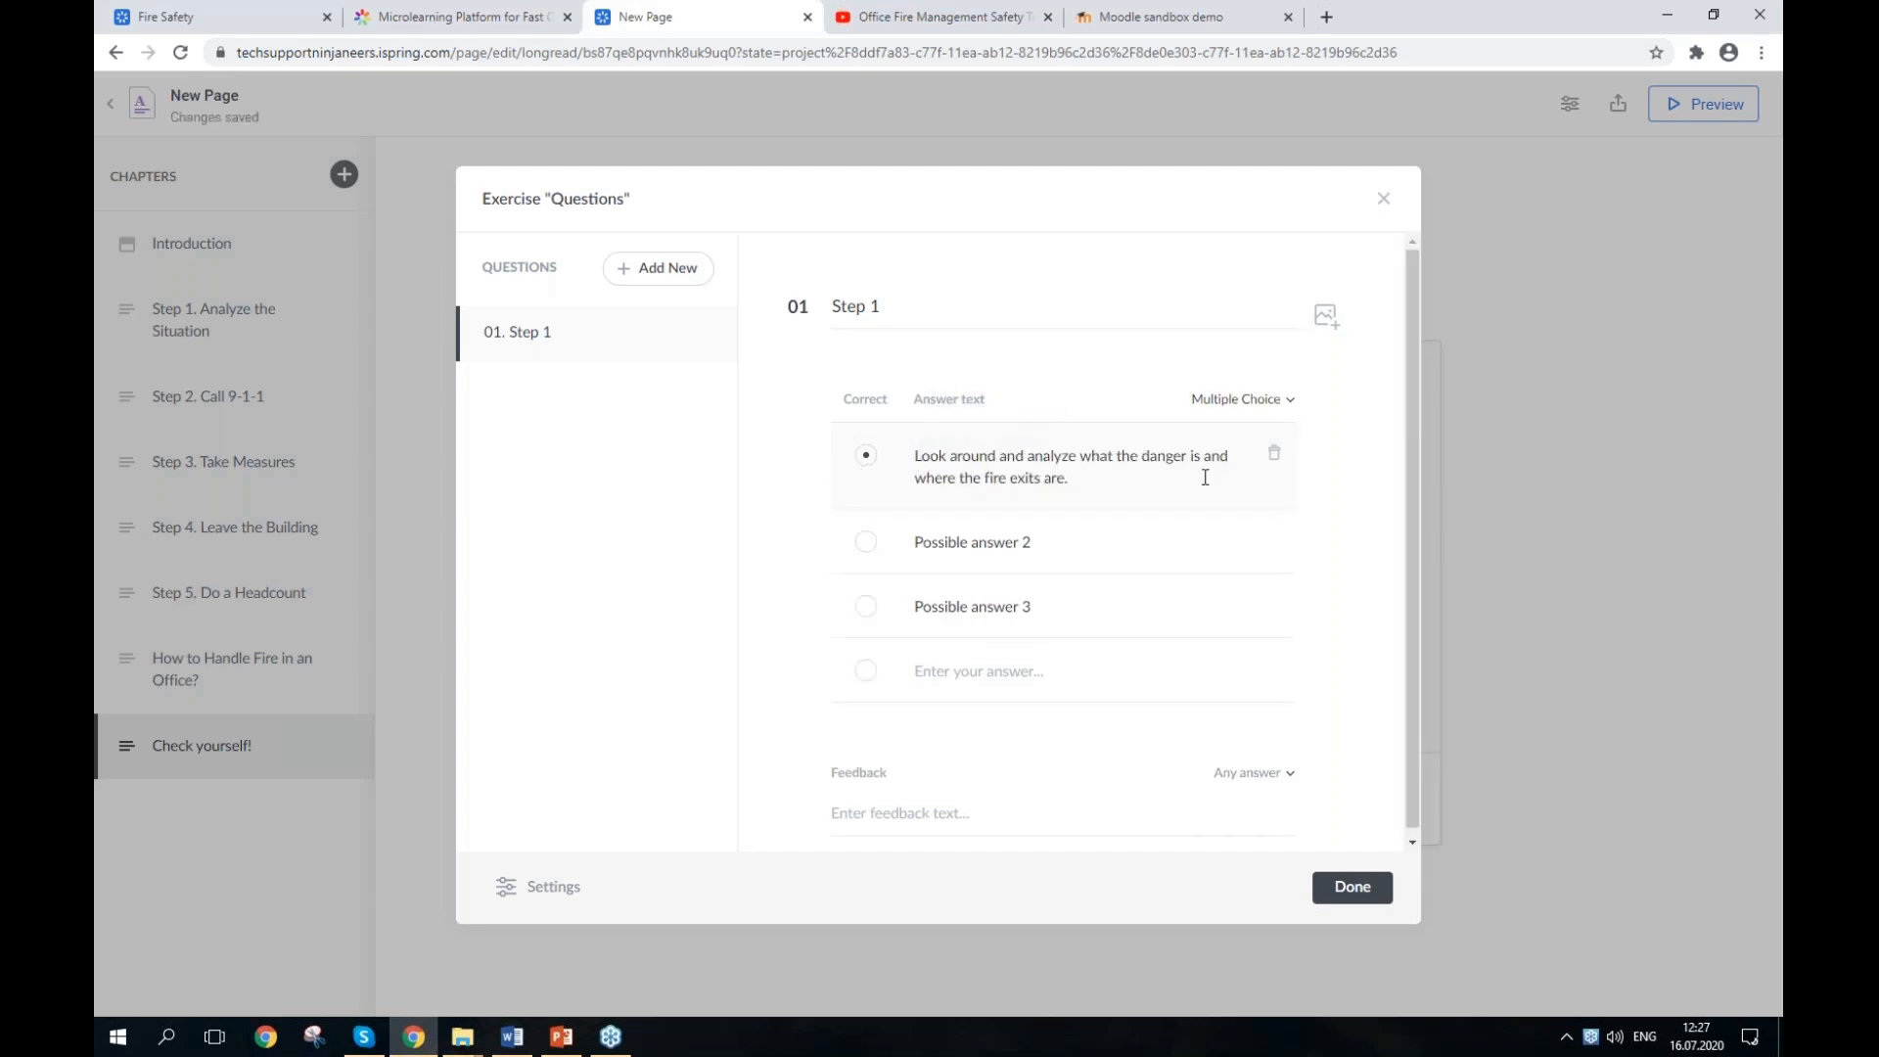
Step: Set the second answer to "Run to the hall and tell everyone" and the third to "Collect all your belongings on your desk", with the first correct
{"action": "key", "text": "alt+Tab"}
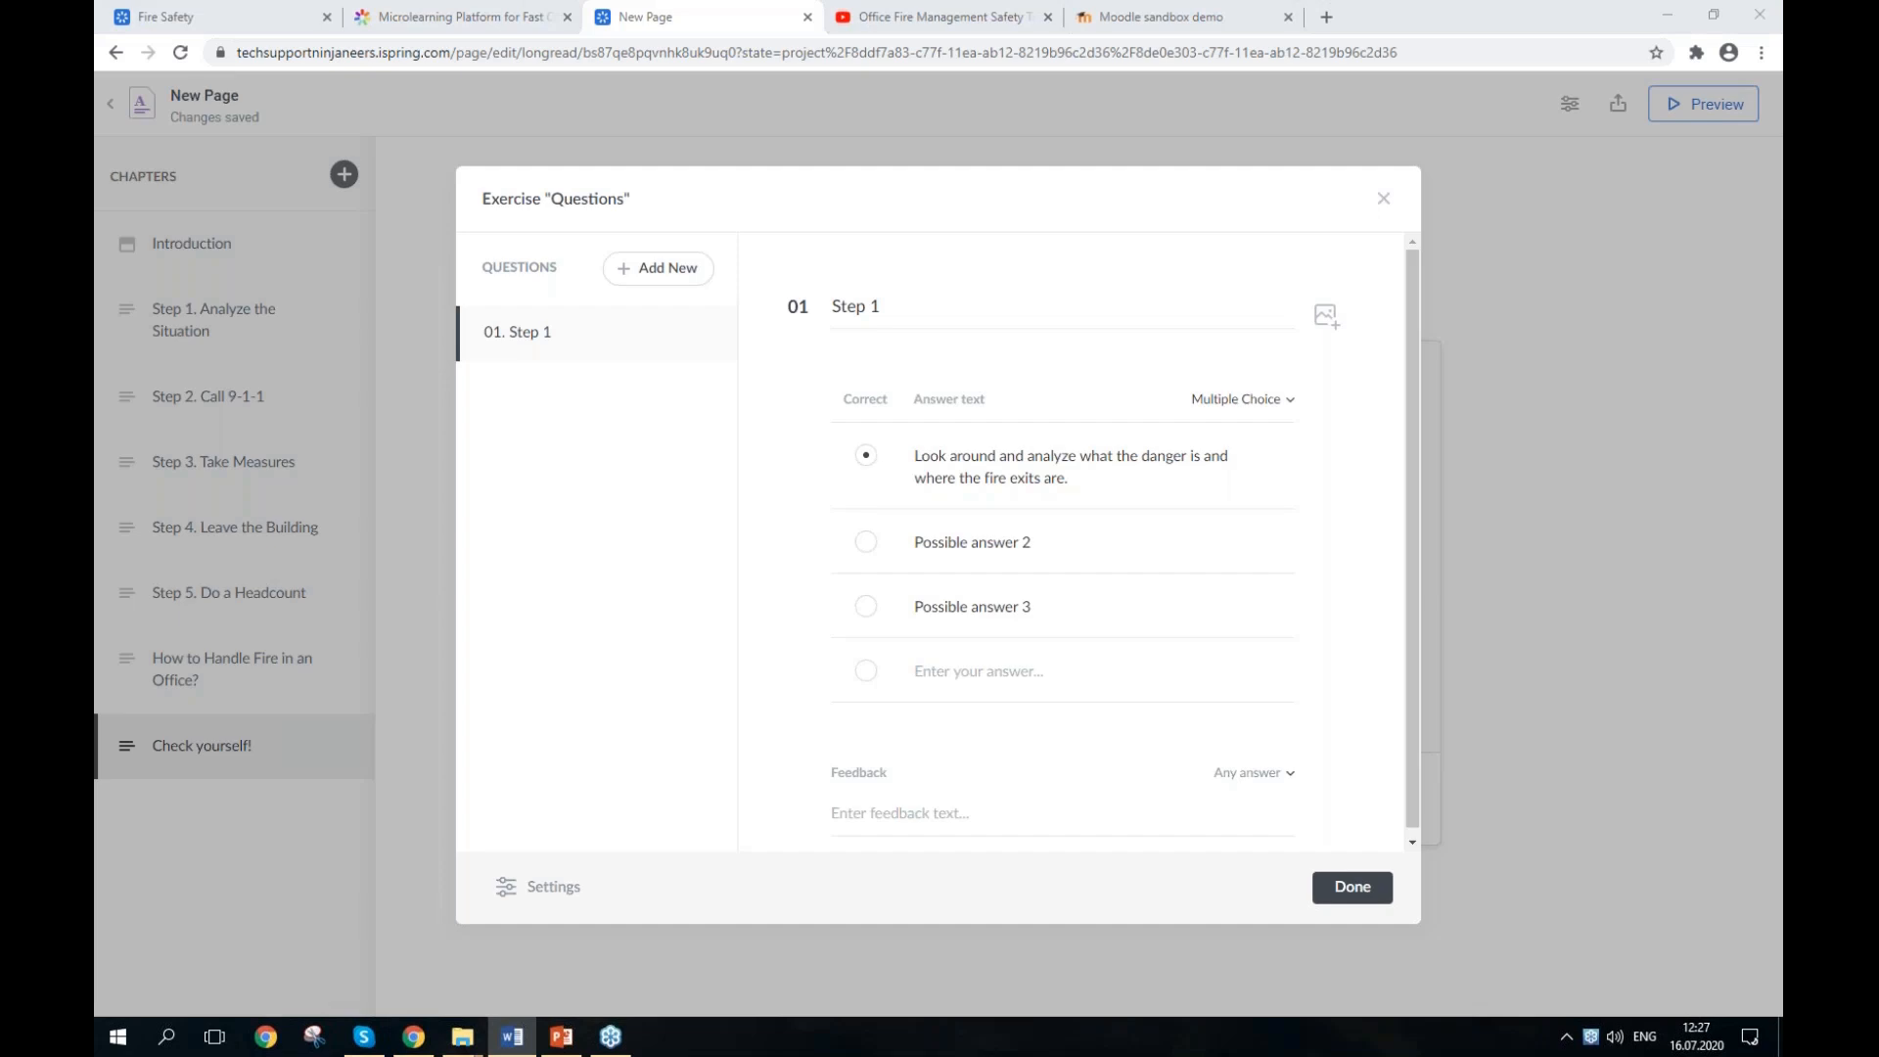
{"action": "triple_click", "coordinate": [985, 544]}
{"action": "type", "text": "Run to the hall and tell everyone"}
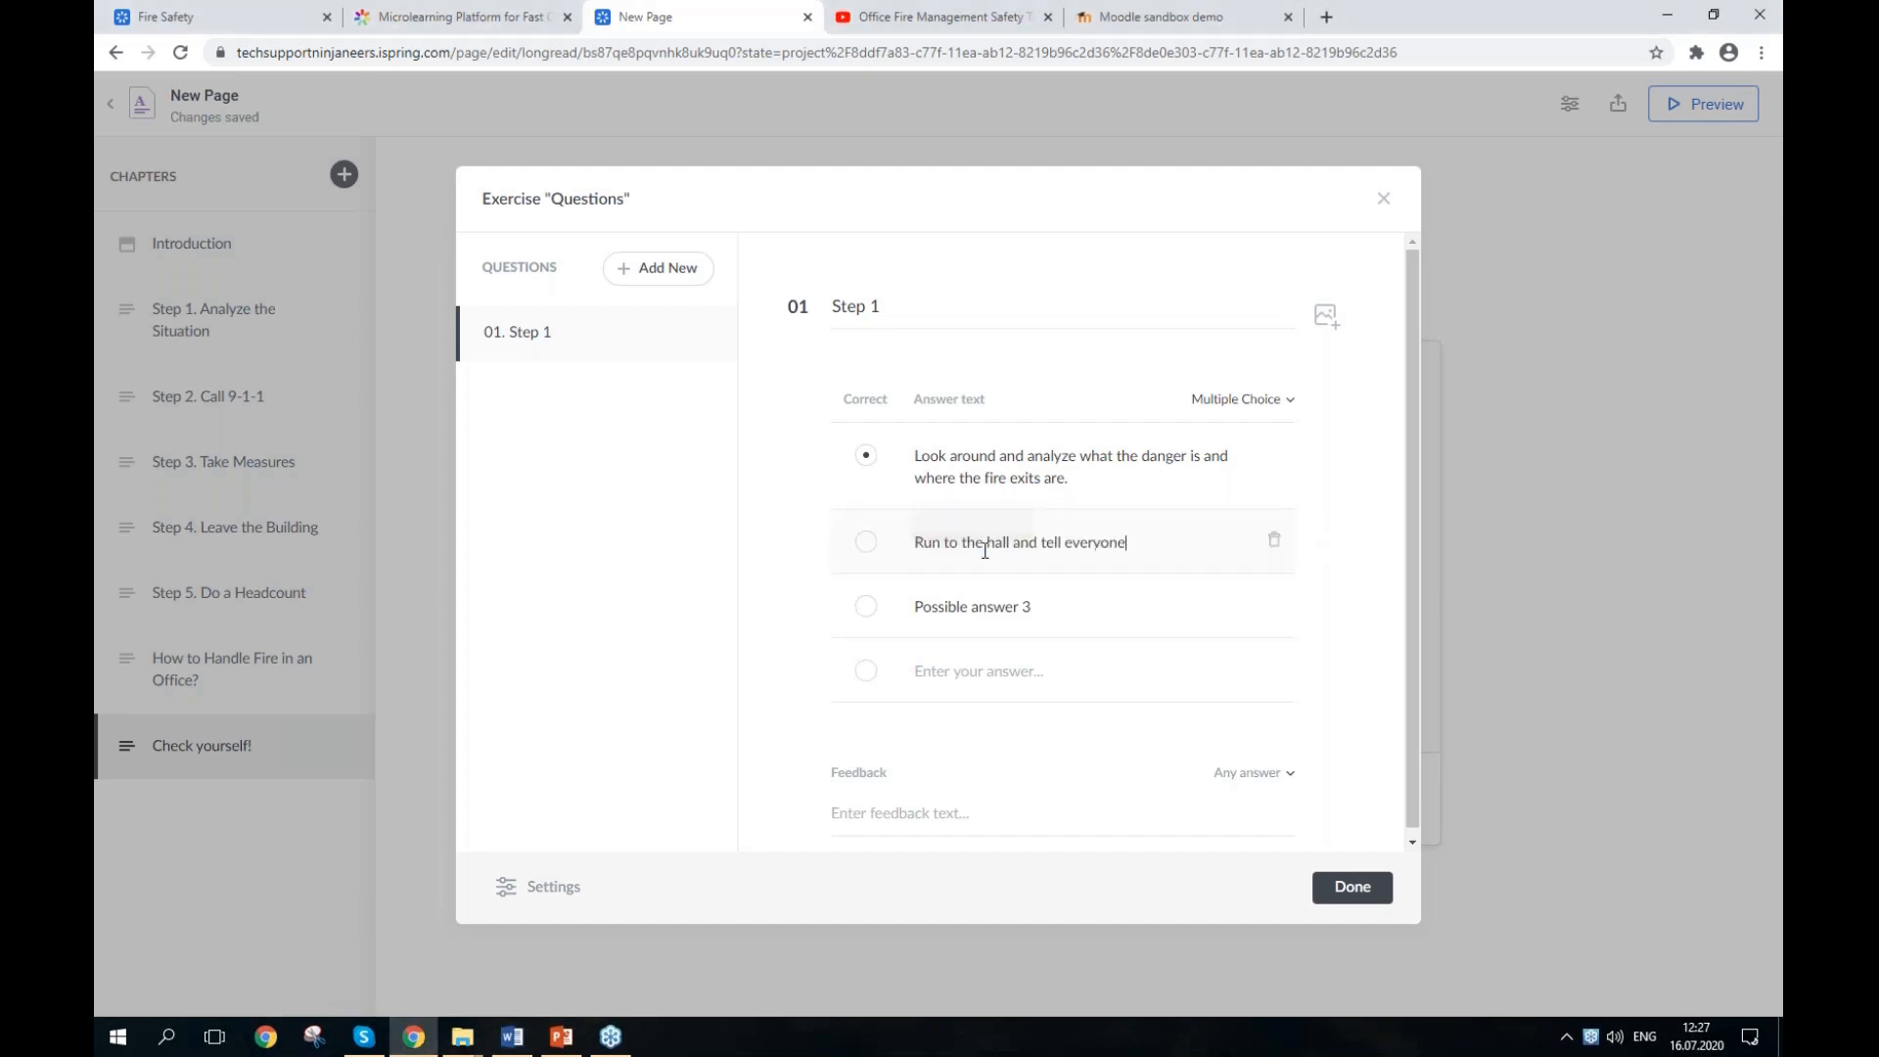
{"action": "key", "text": "alt+Tab"}
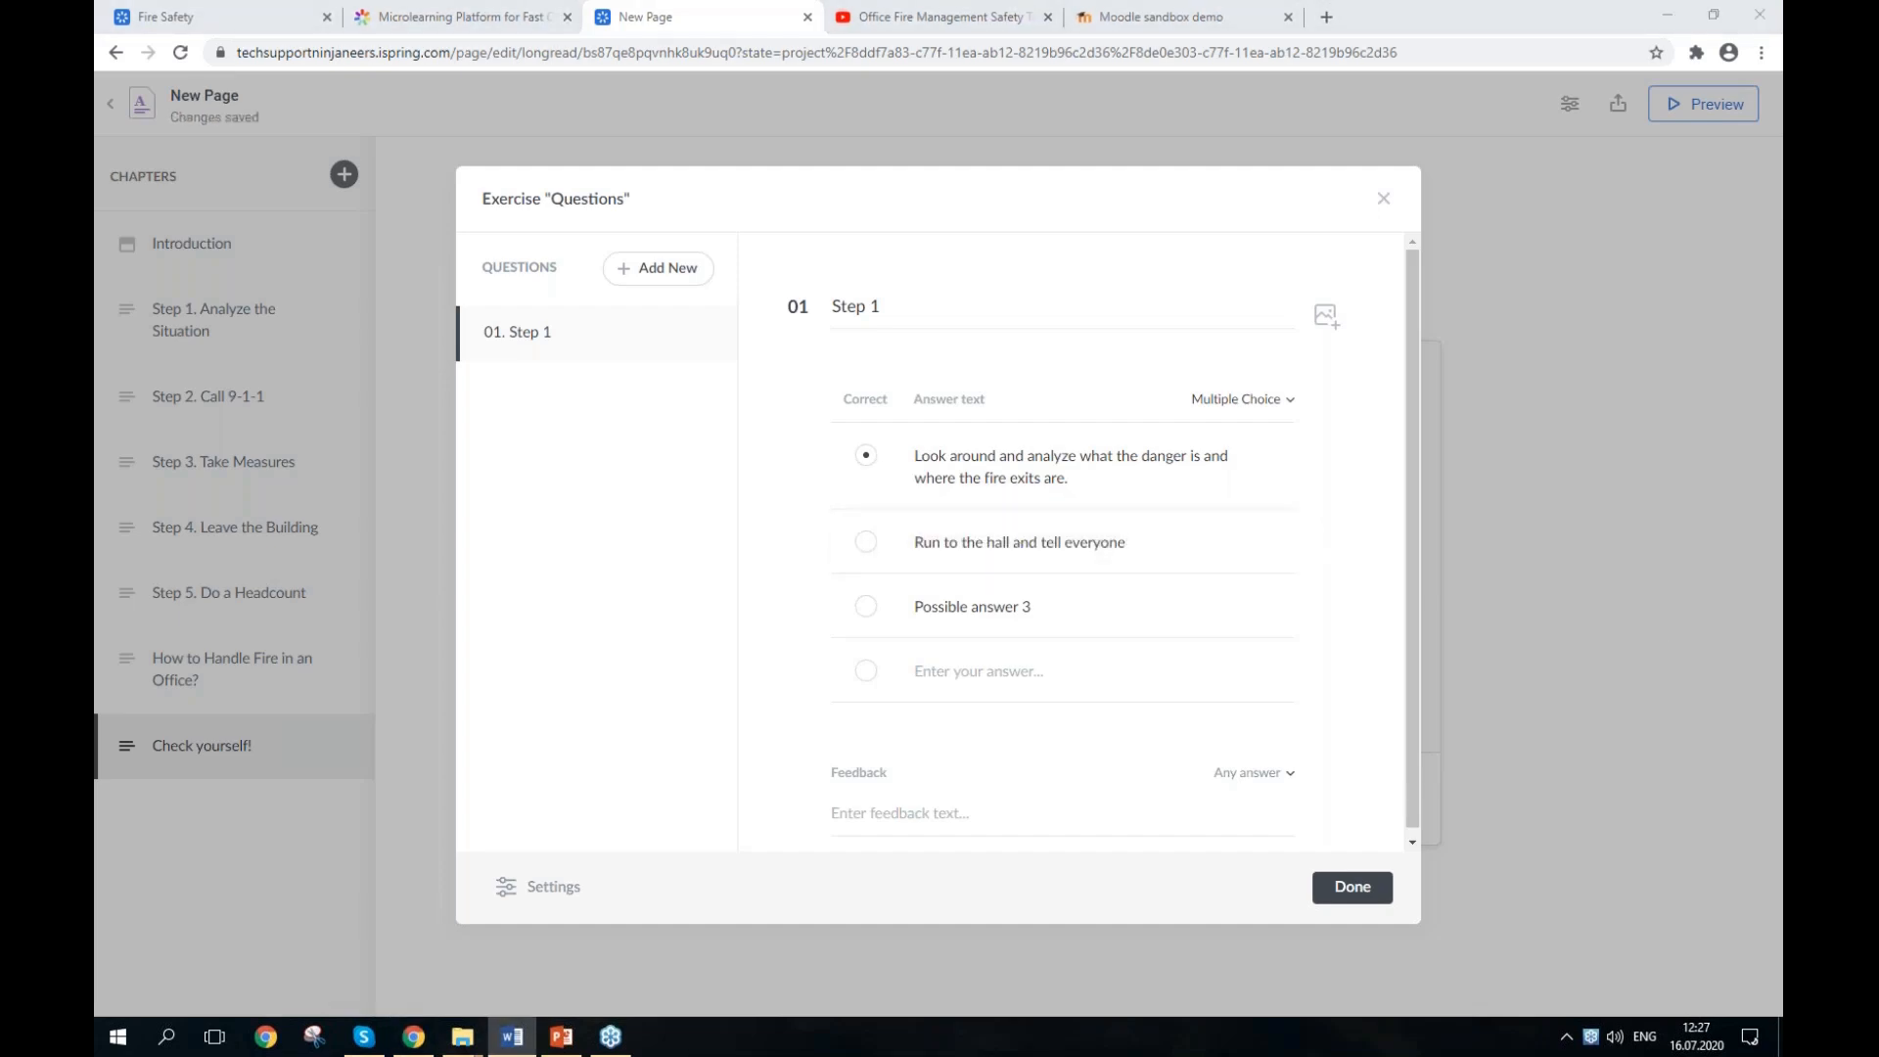
{"action": "key", "text": "alt+Tab"}
{"action": "triple_click", "coordinate": [982, 608]}
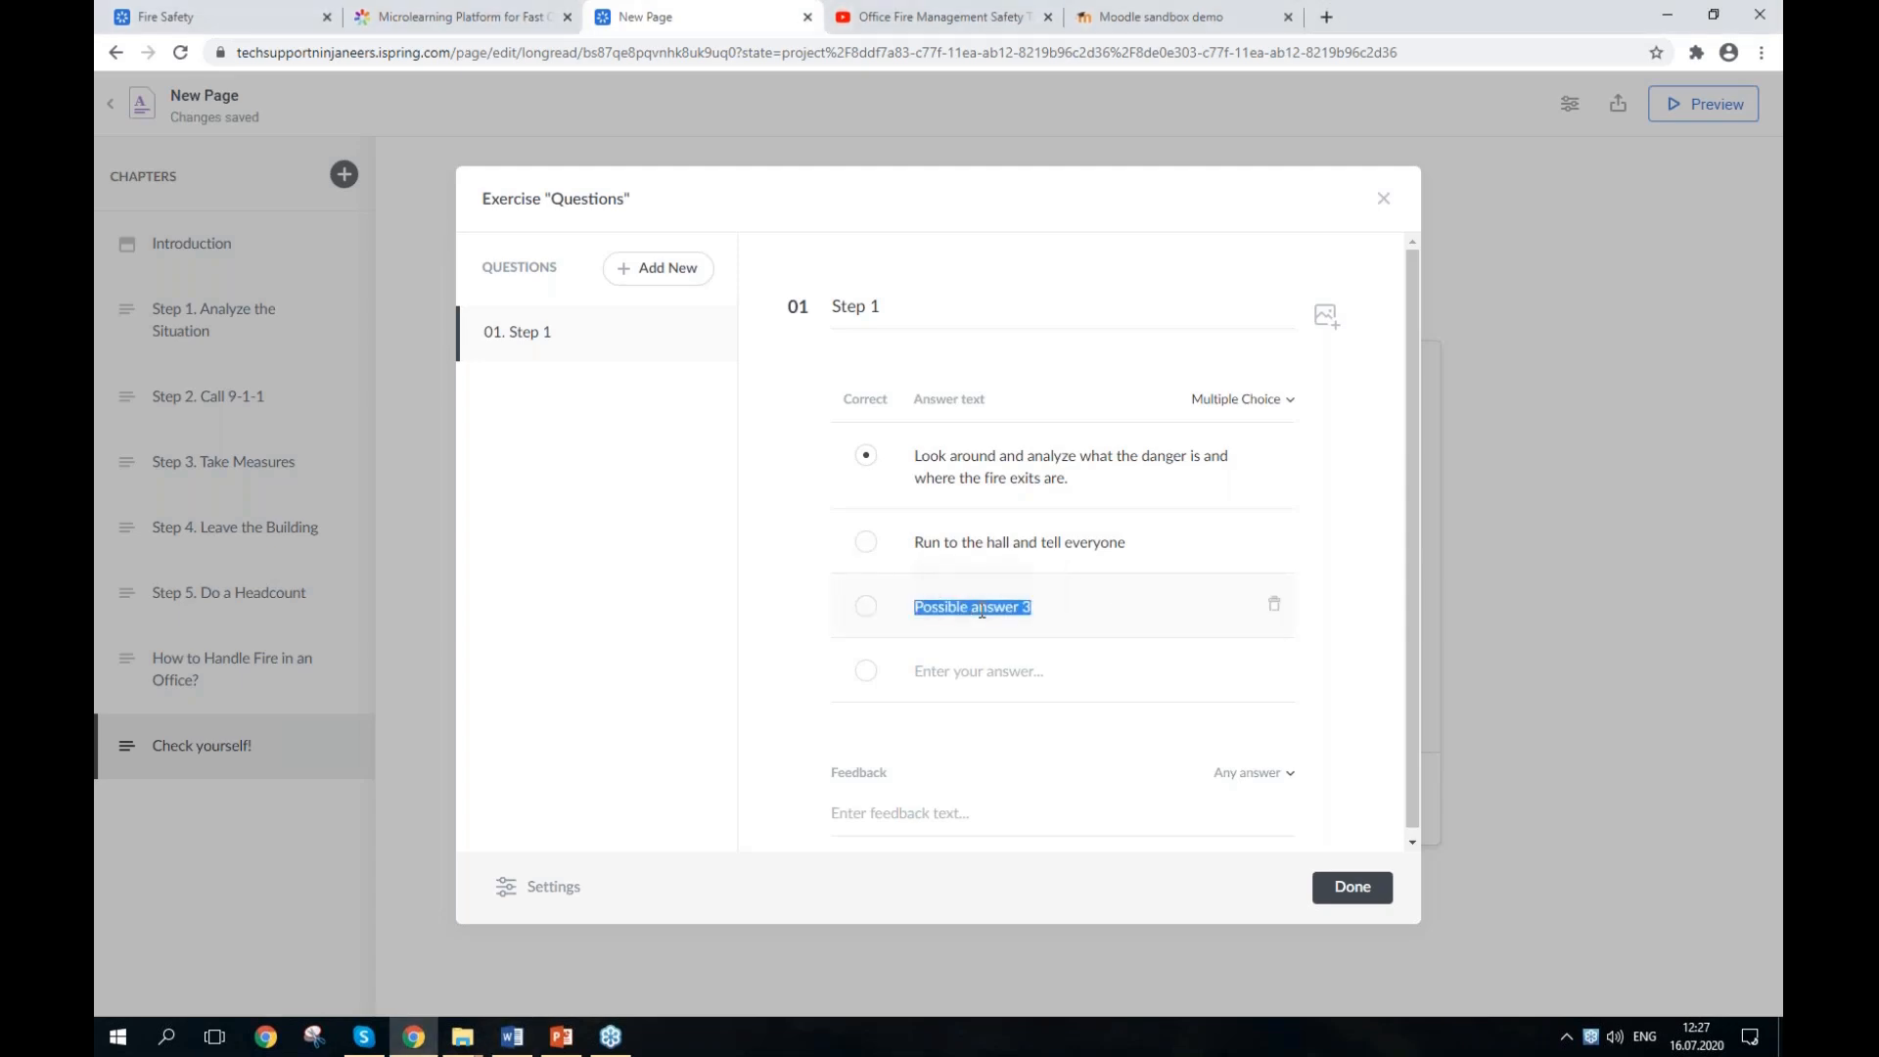
{"action": "type", "text": "Collect all your belongings on your desk"}
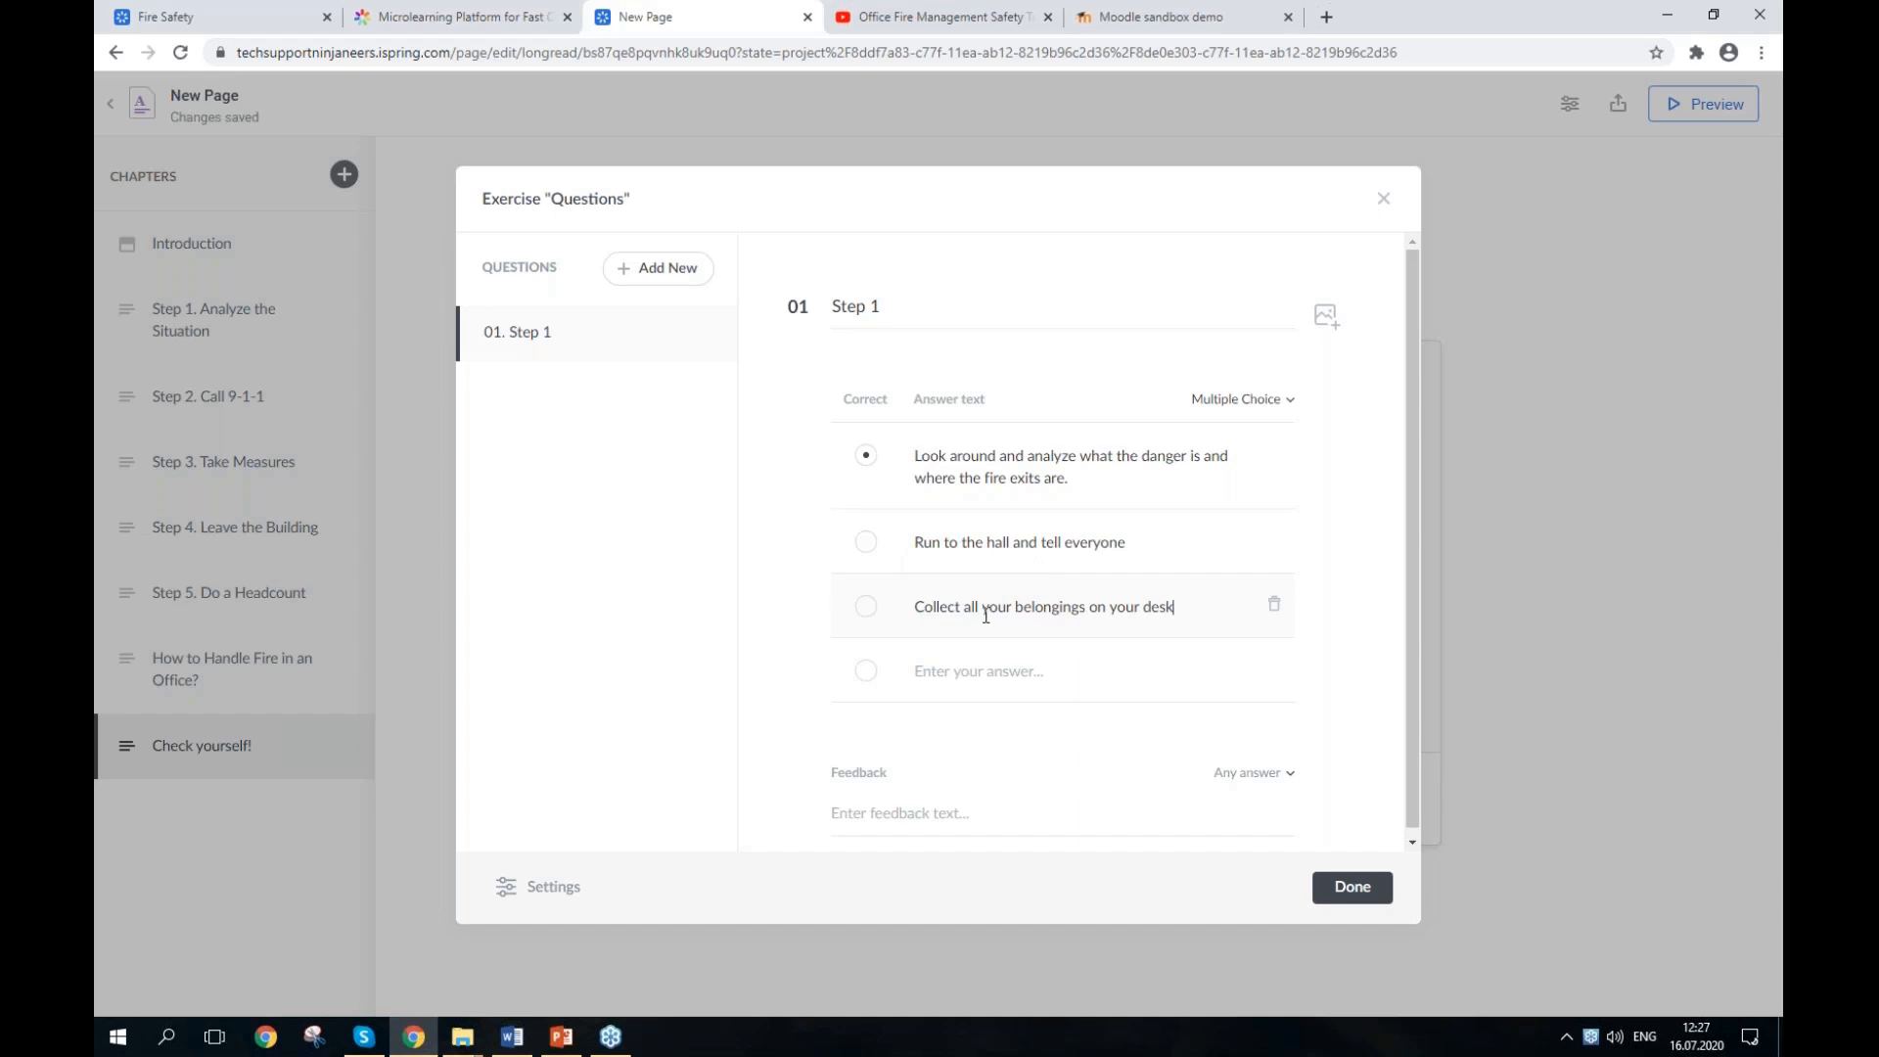
{"action": "left_click", "coordinate": [865, 468]}
Step: Add a second multiple-choice question titled "Step 2", with "Call your friend and tell about it" and "Take pictures of a burning computer" as its first two answers
{"action": "left_click", "coordinate": [714, 273]}
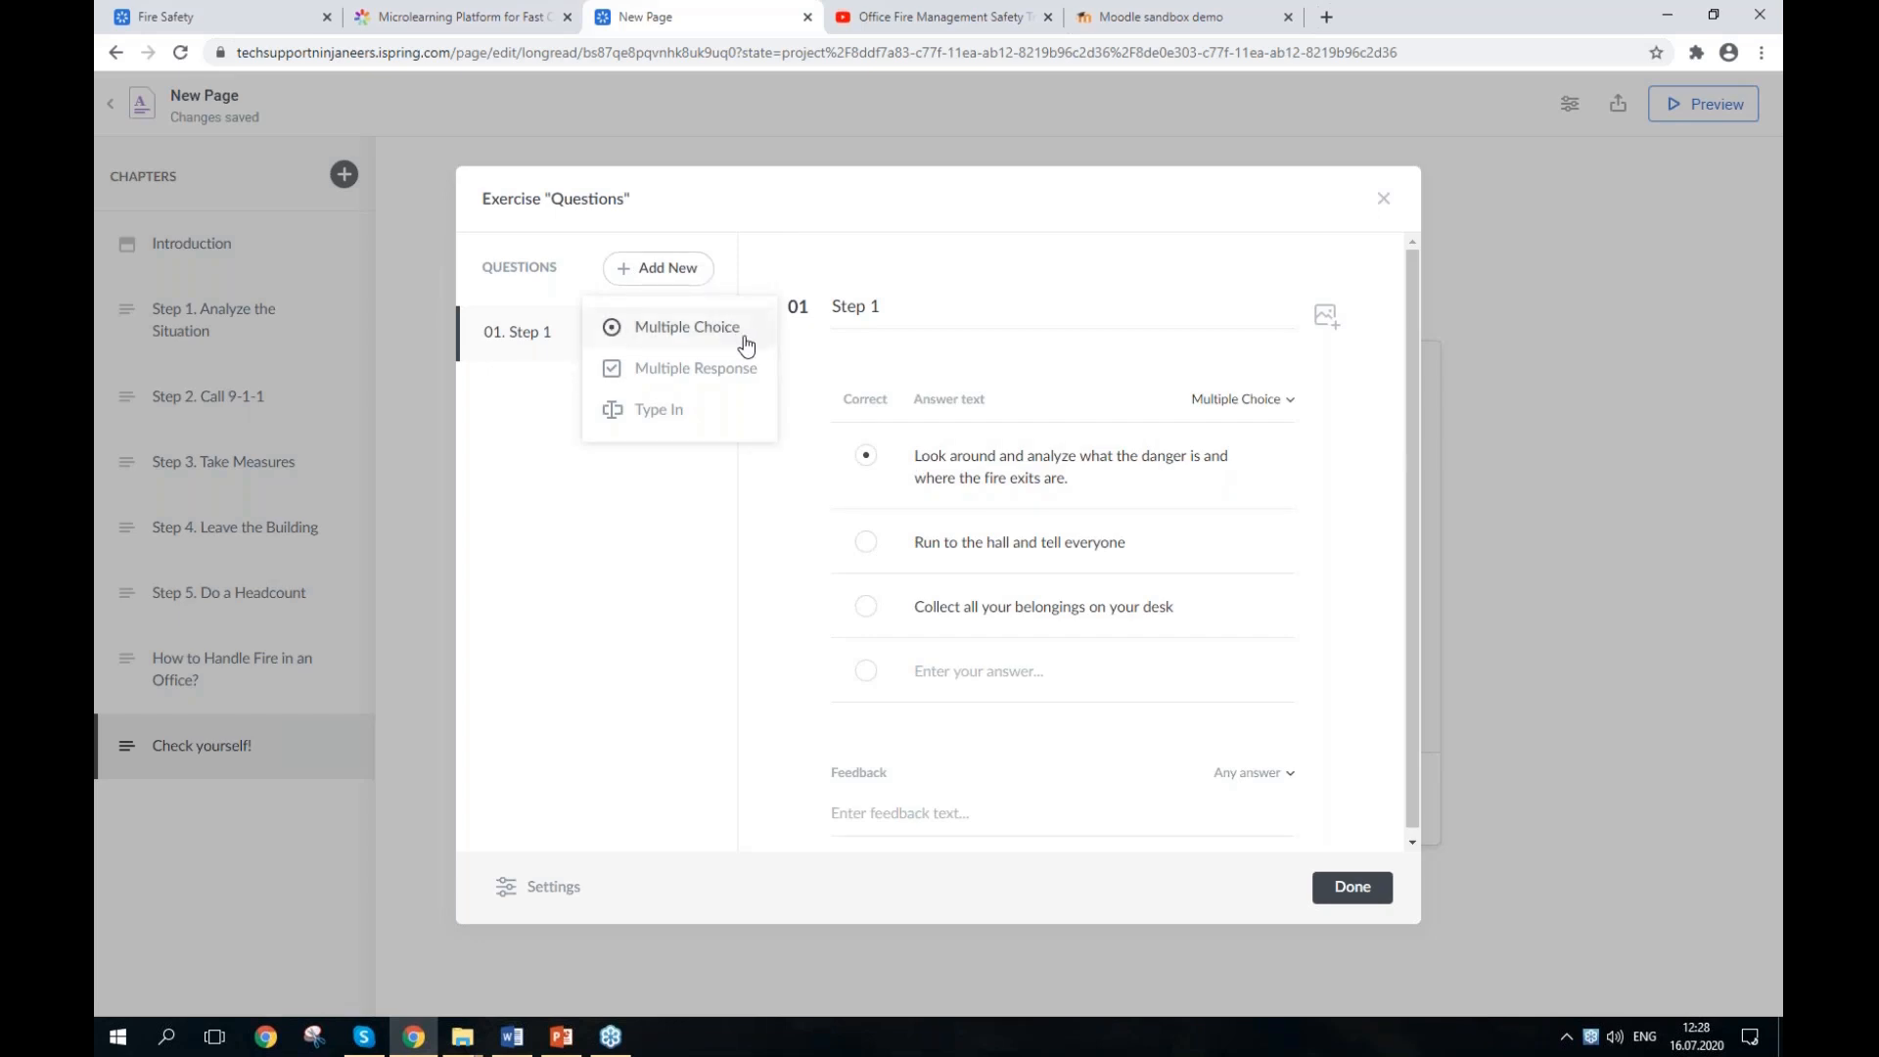
{"action": "left_click", "coordinate": [744, 337]}
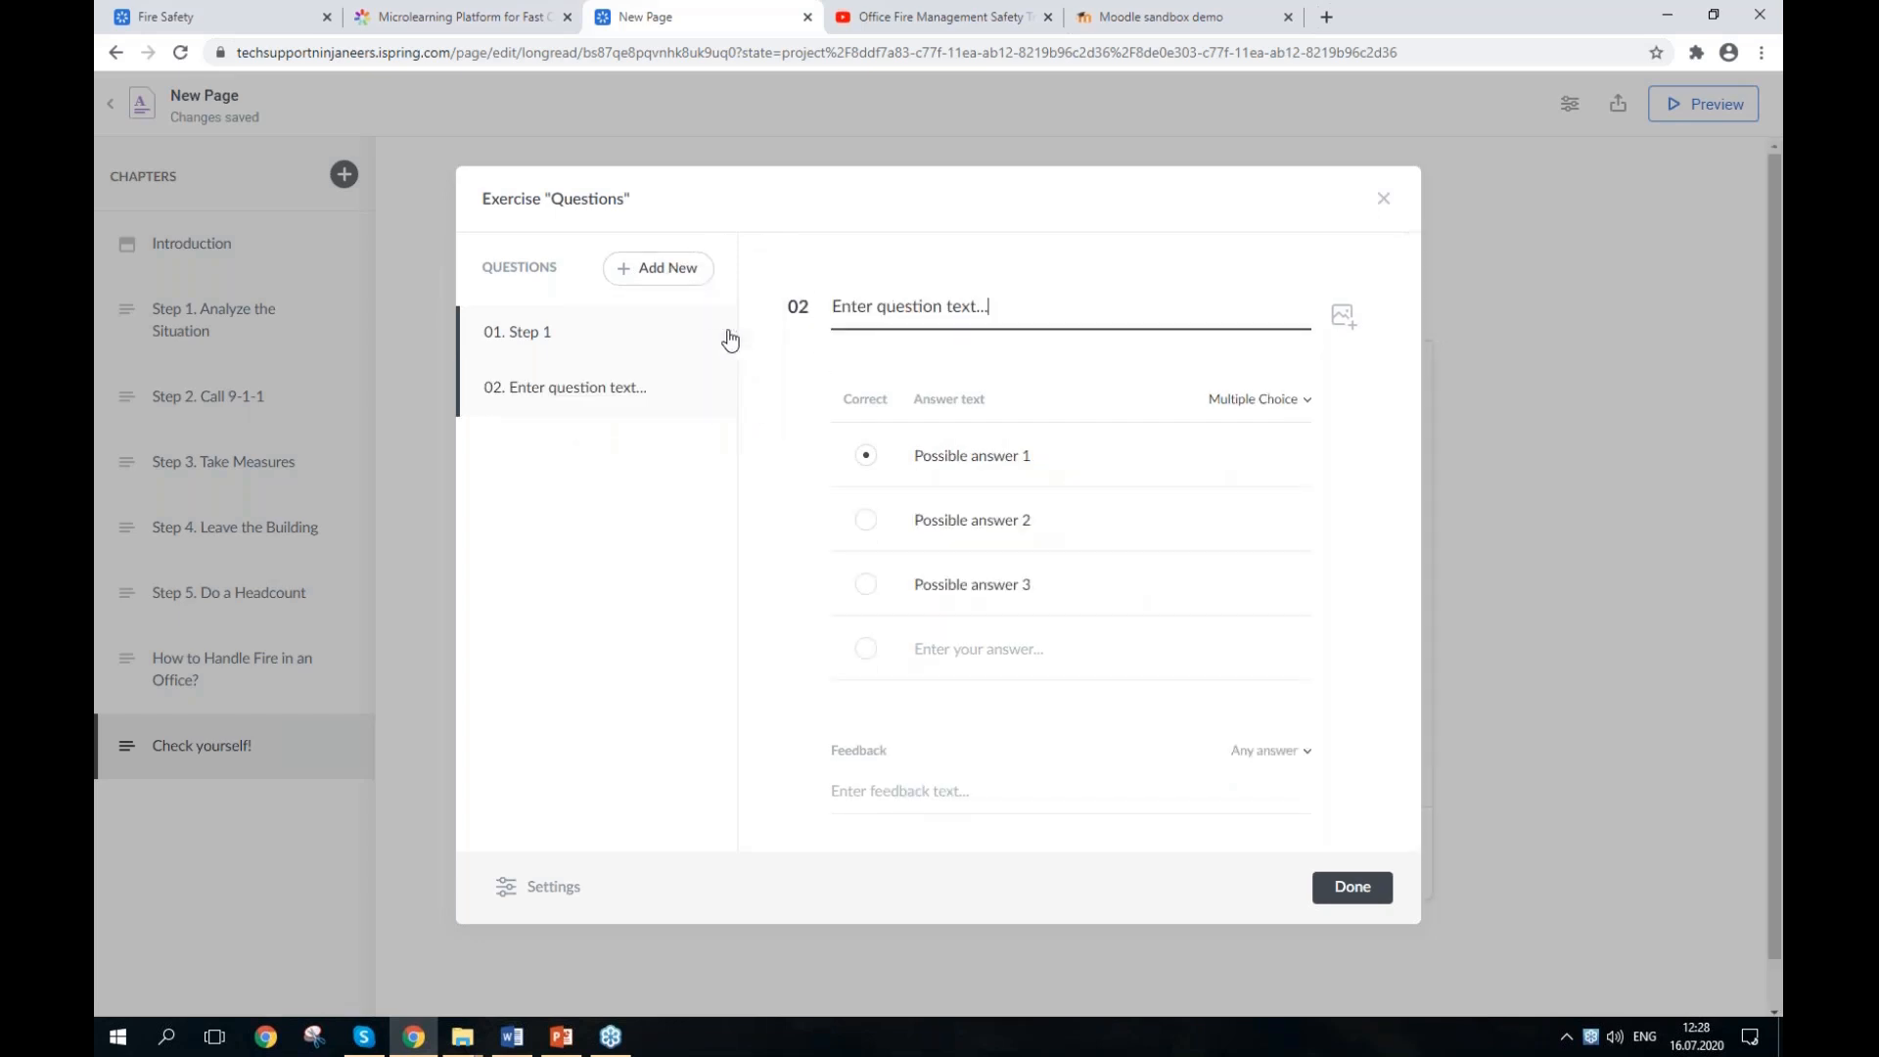
{"action": "key", "text": "alt+Tab"}
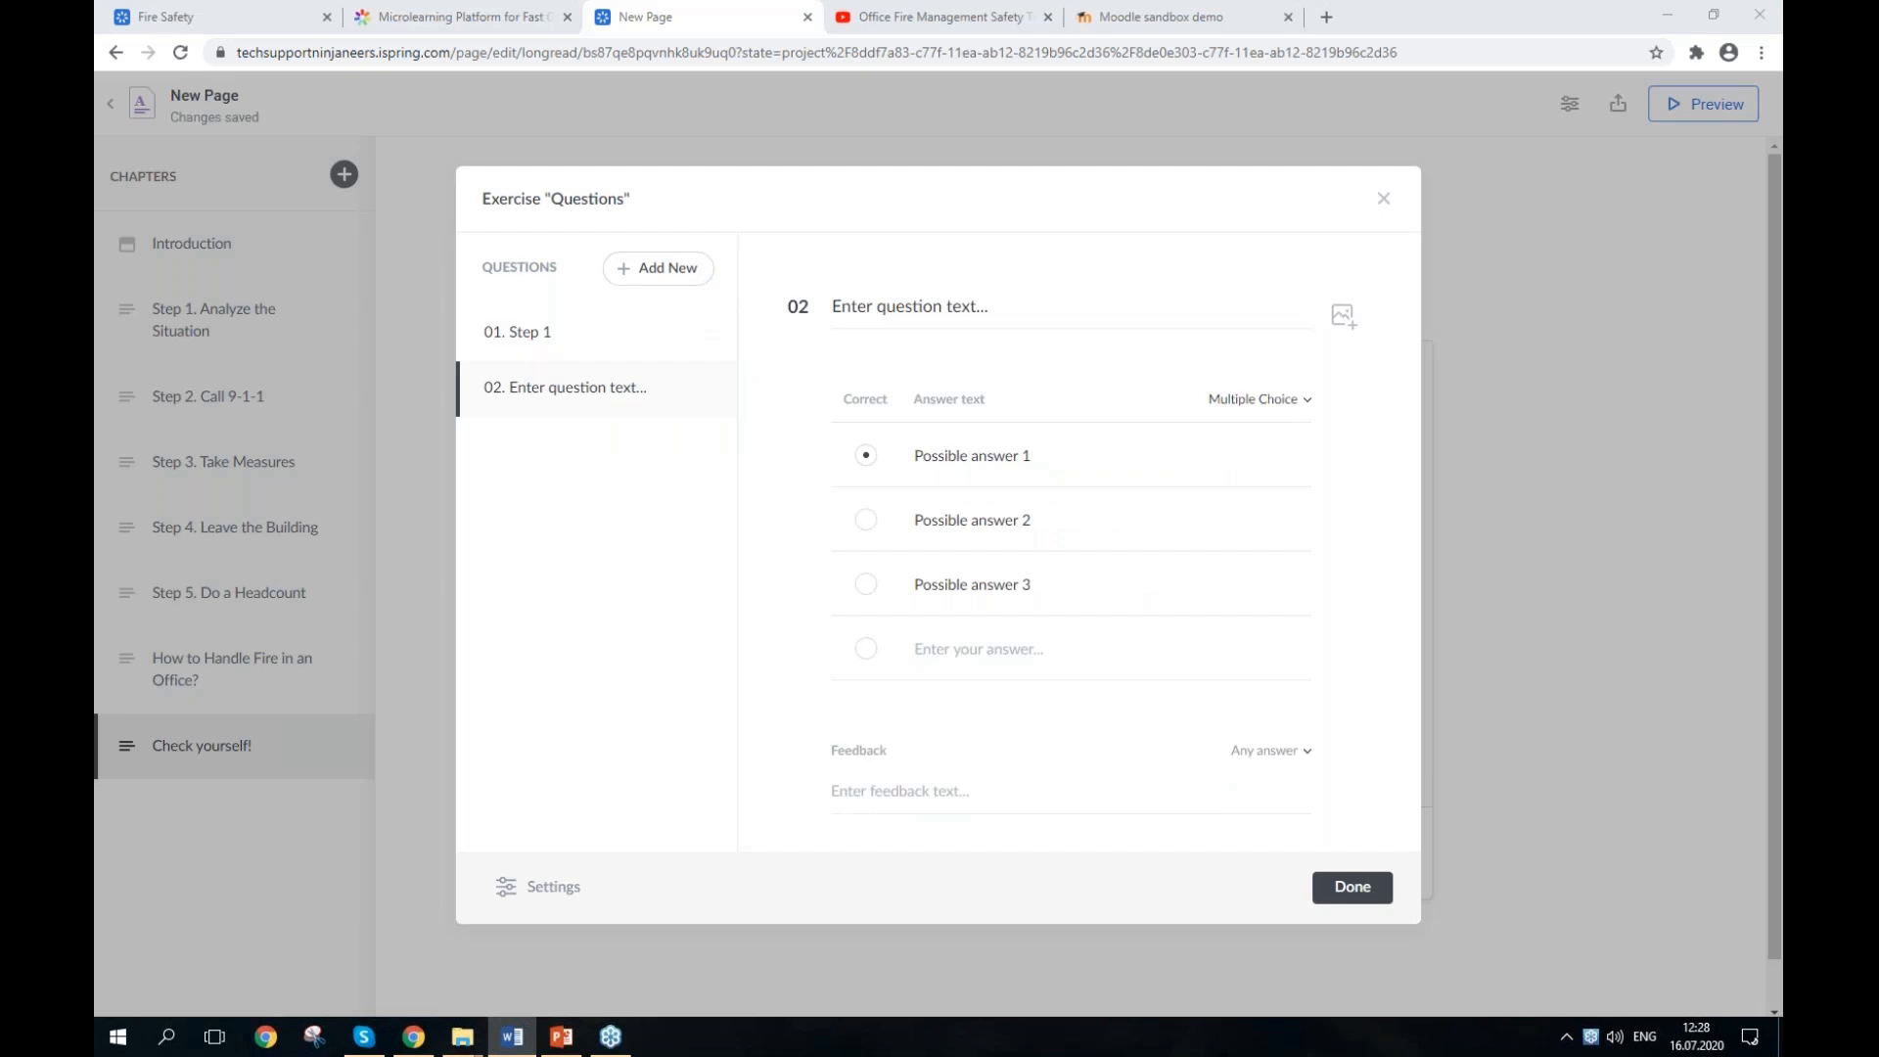
{"action": "left_click_drag", "start_coordinate": [1013, 305], "coordinate": [777, 307]}
{"action": "type", "text": "Step 2"}
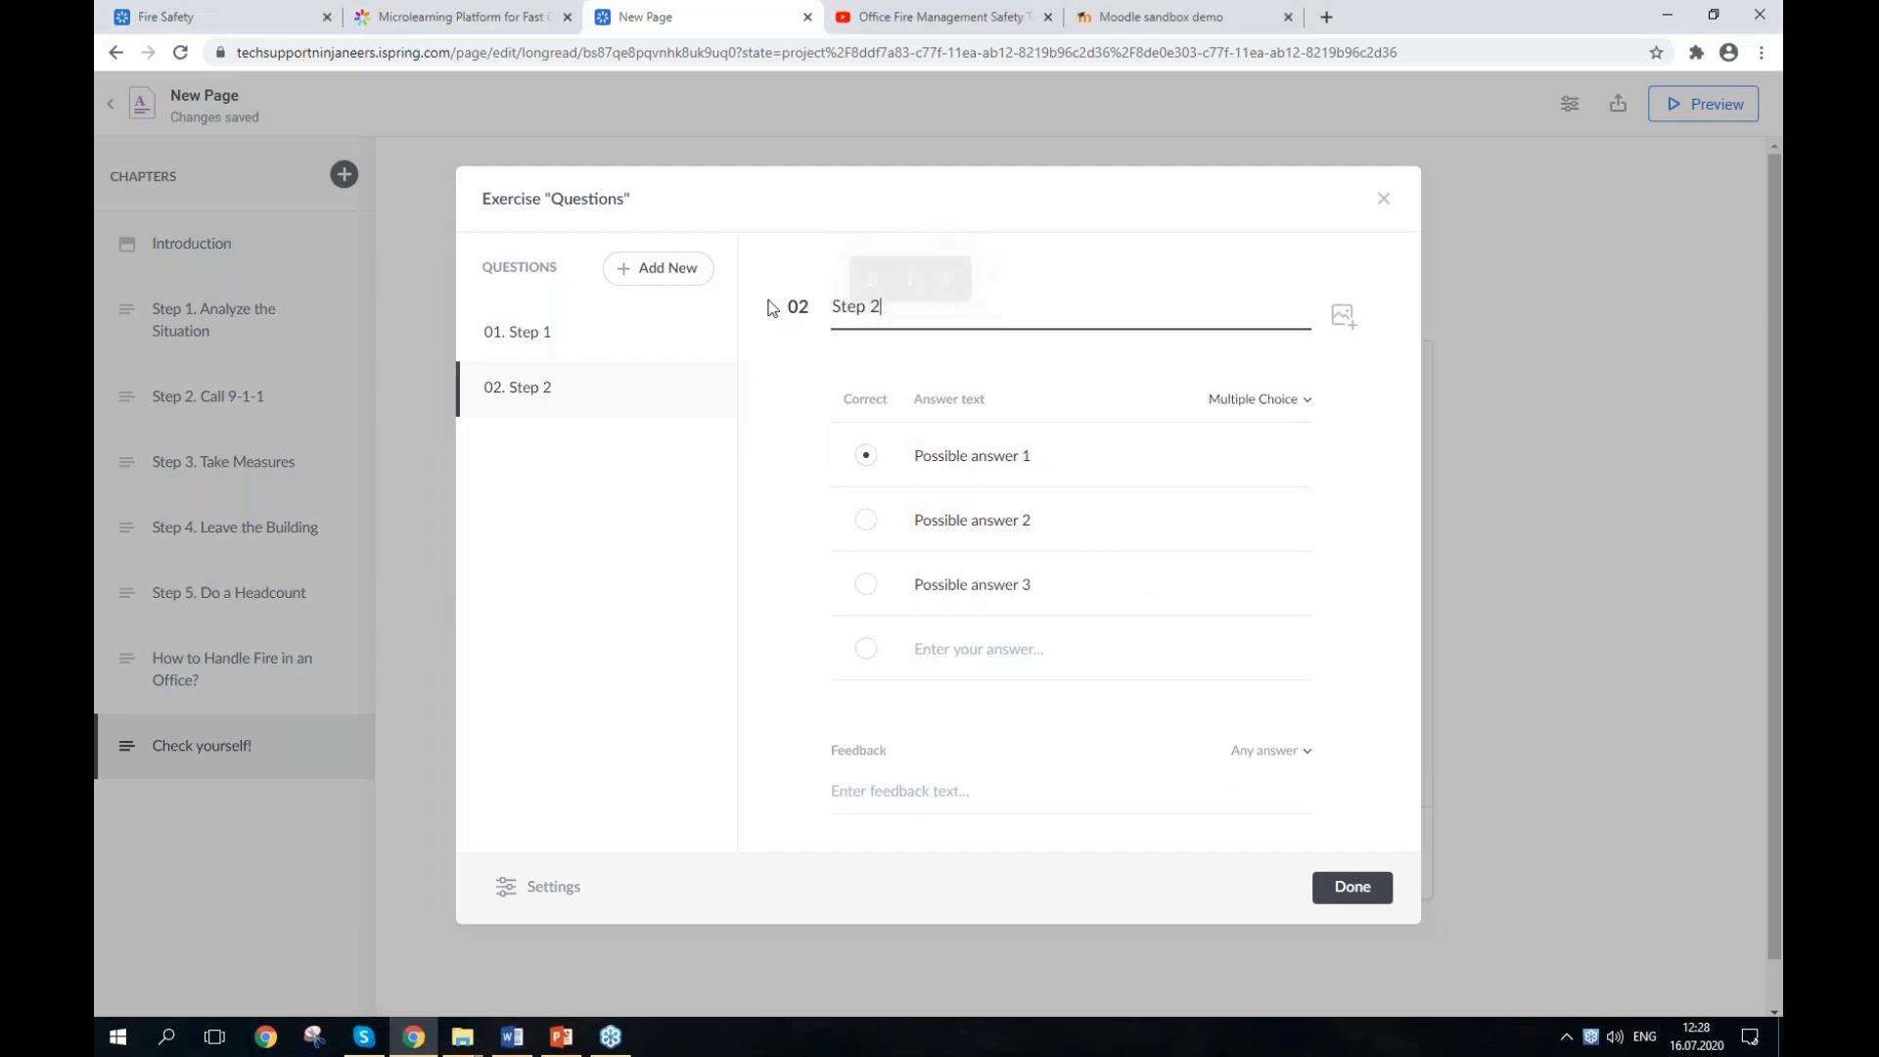
{"action": "key", "text": "alt+Tab"}
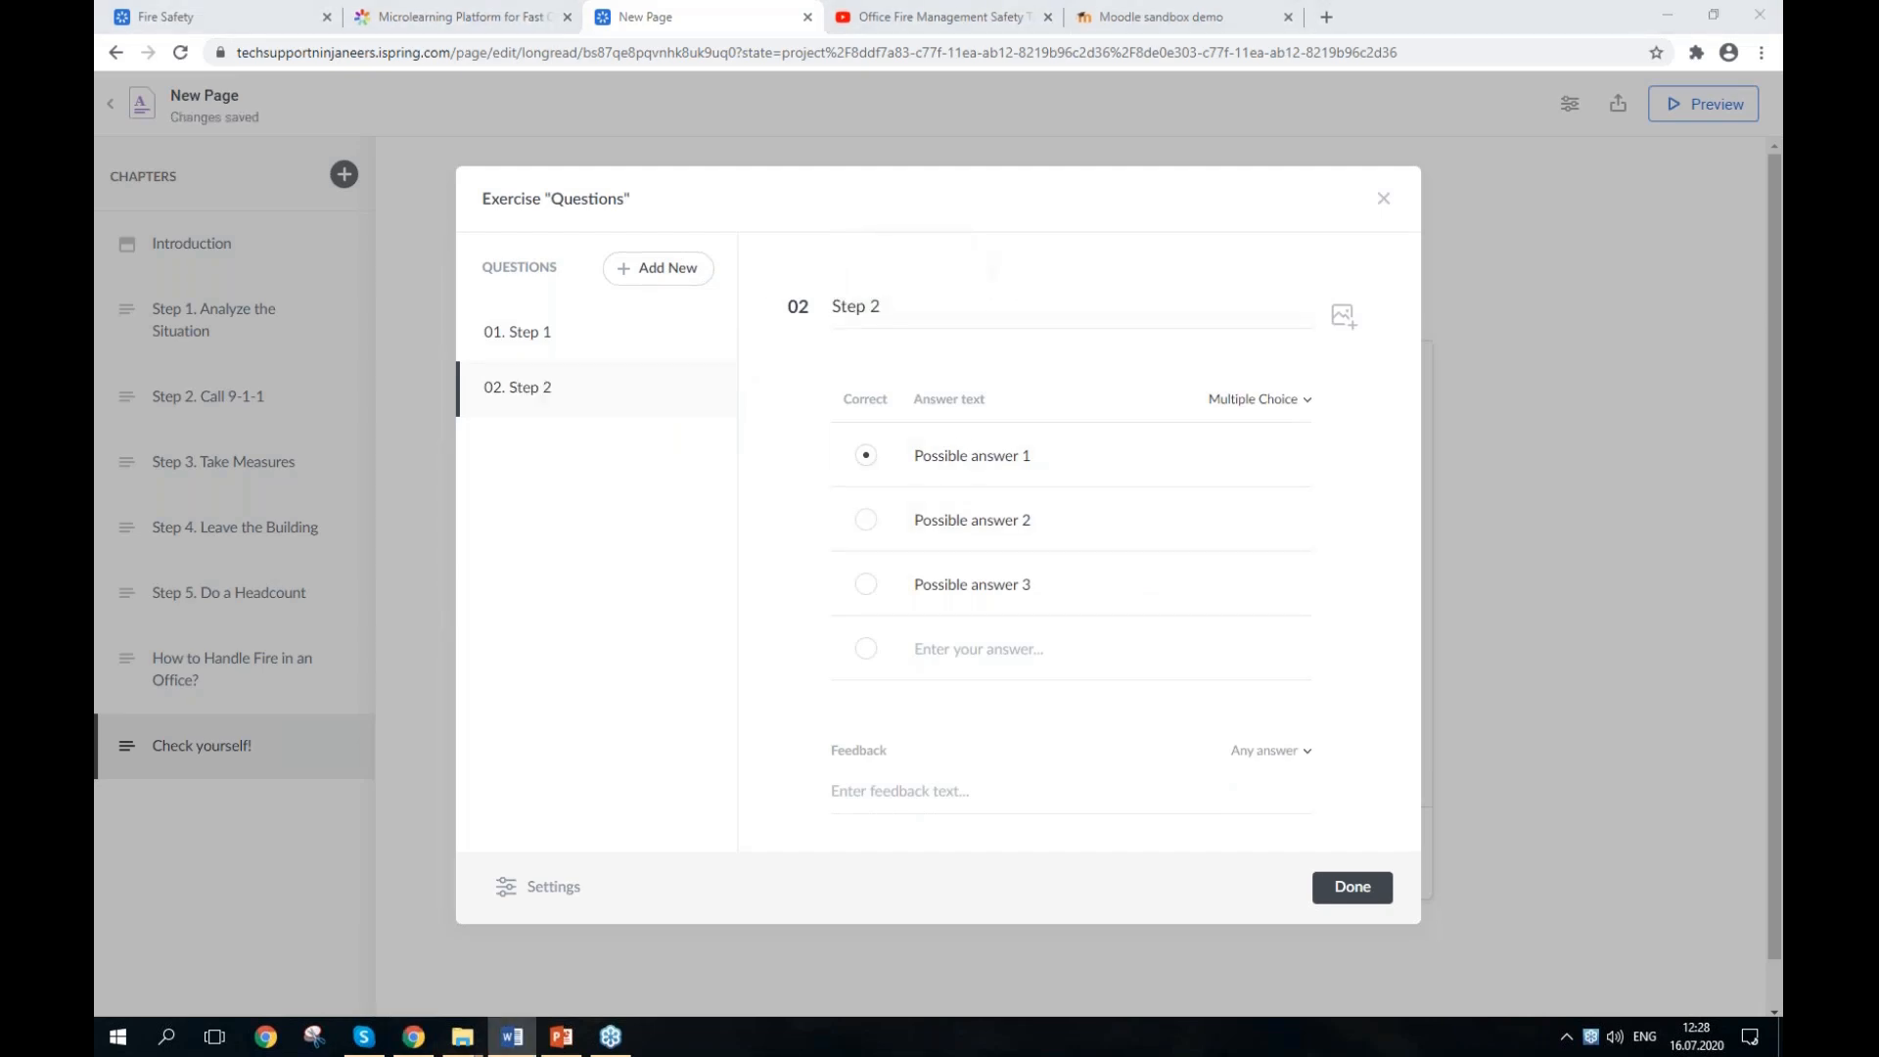
{"action": "triple_click", "coordinate": [1018, 455]}
{"action": "type", "text": "Call your friend and tell about it"}
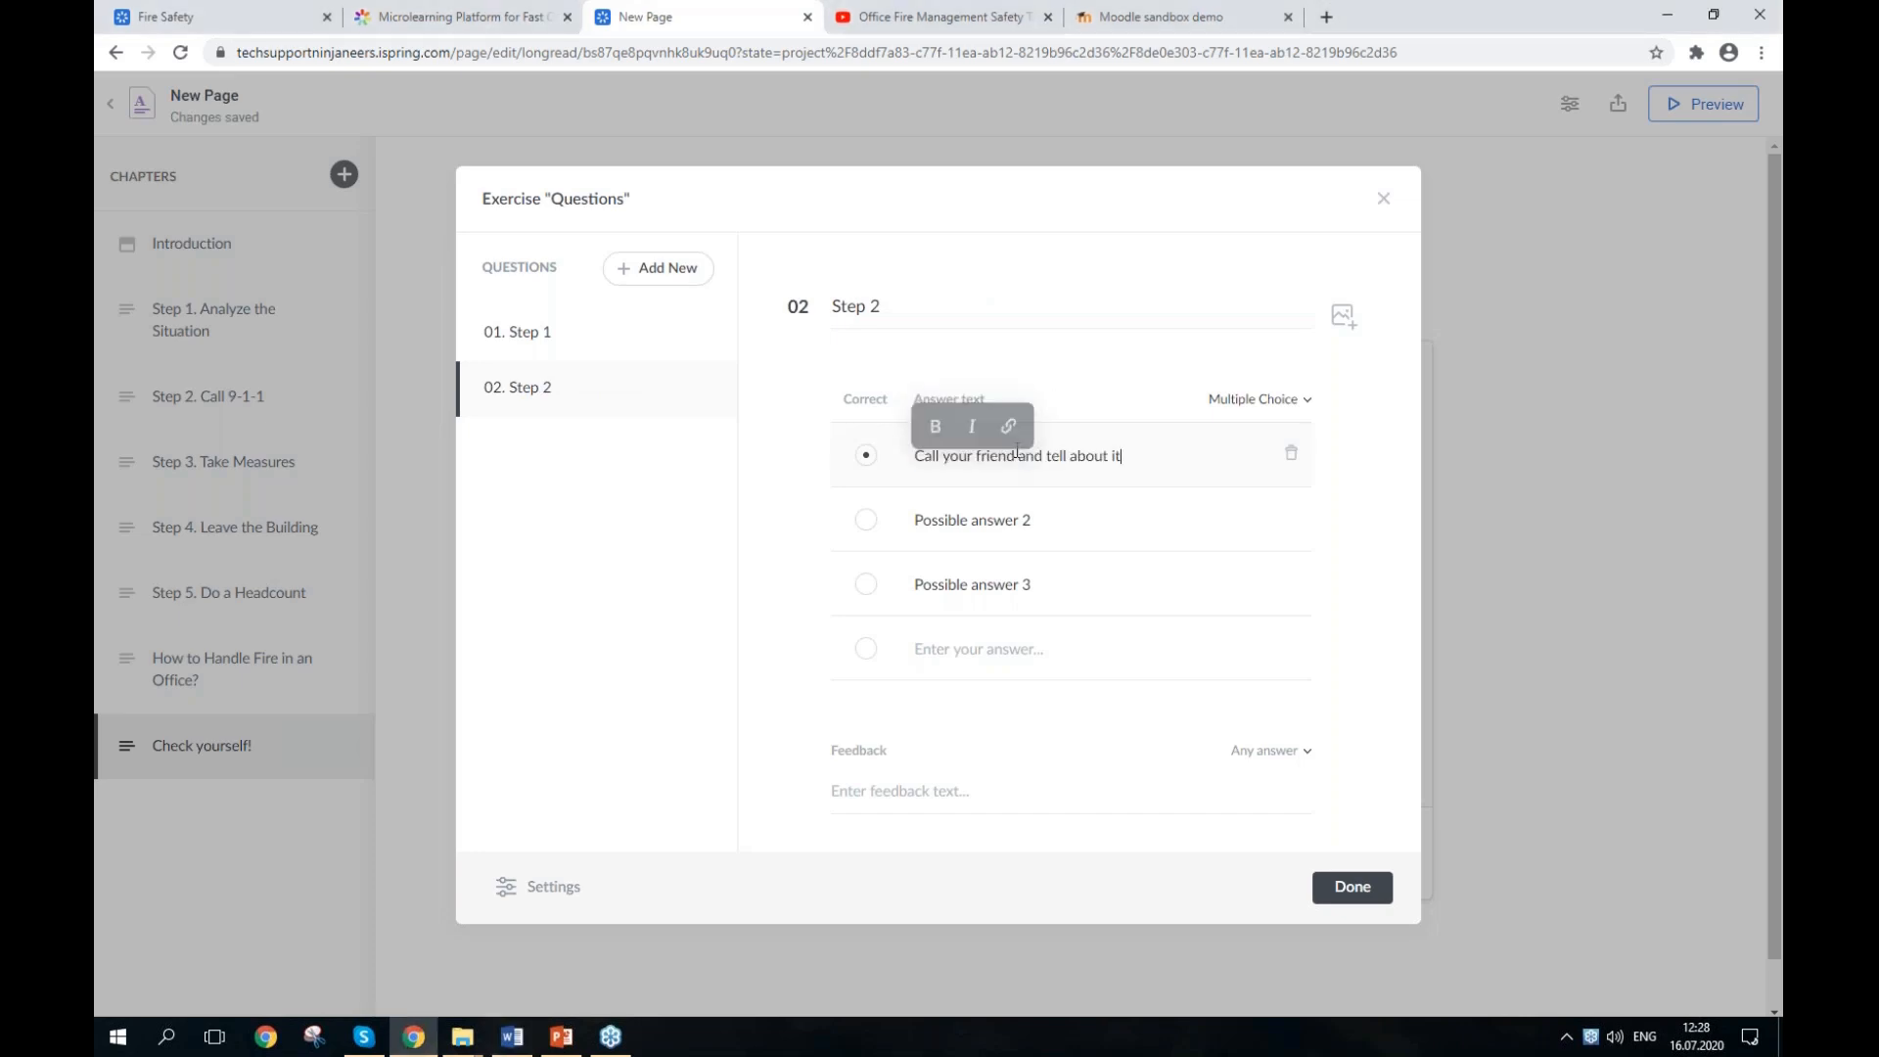
{"action": "key", "text": "alt+Tab"}
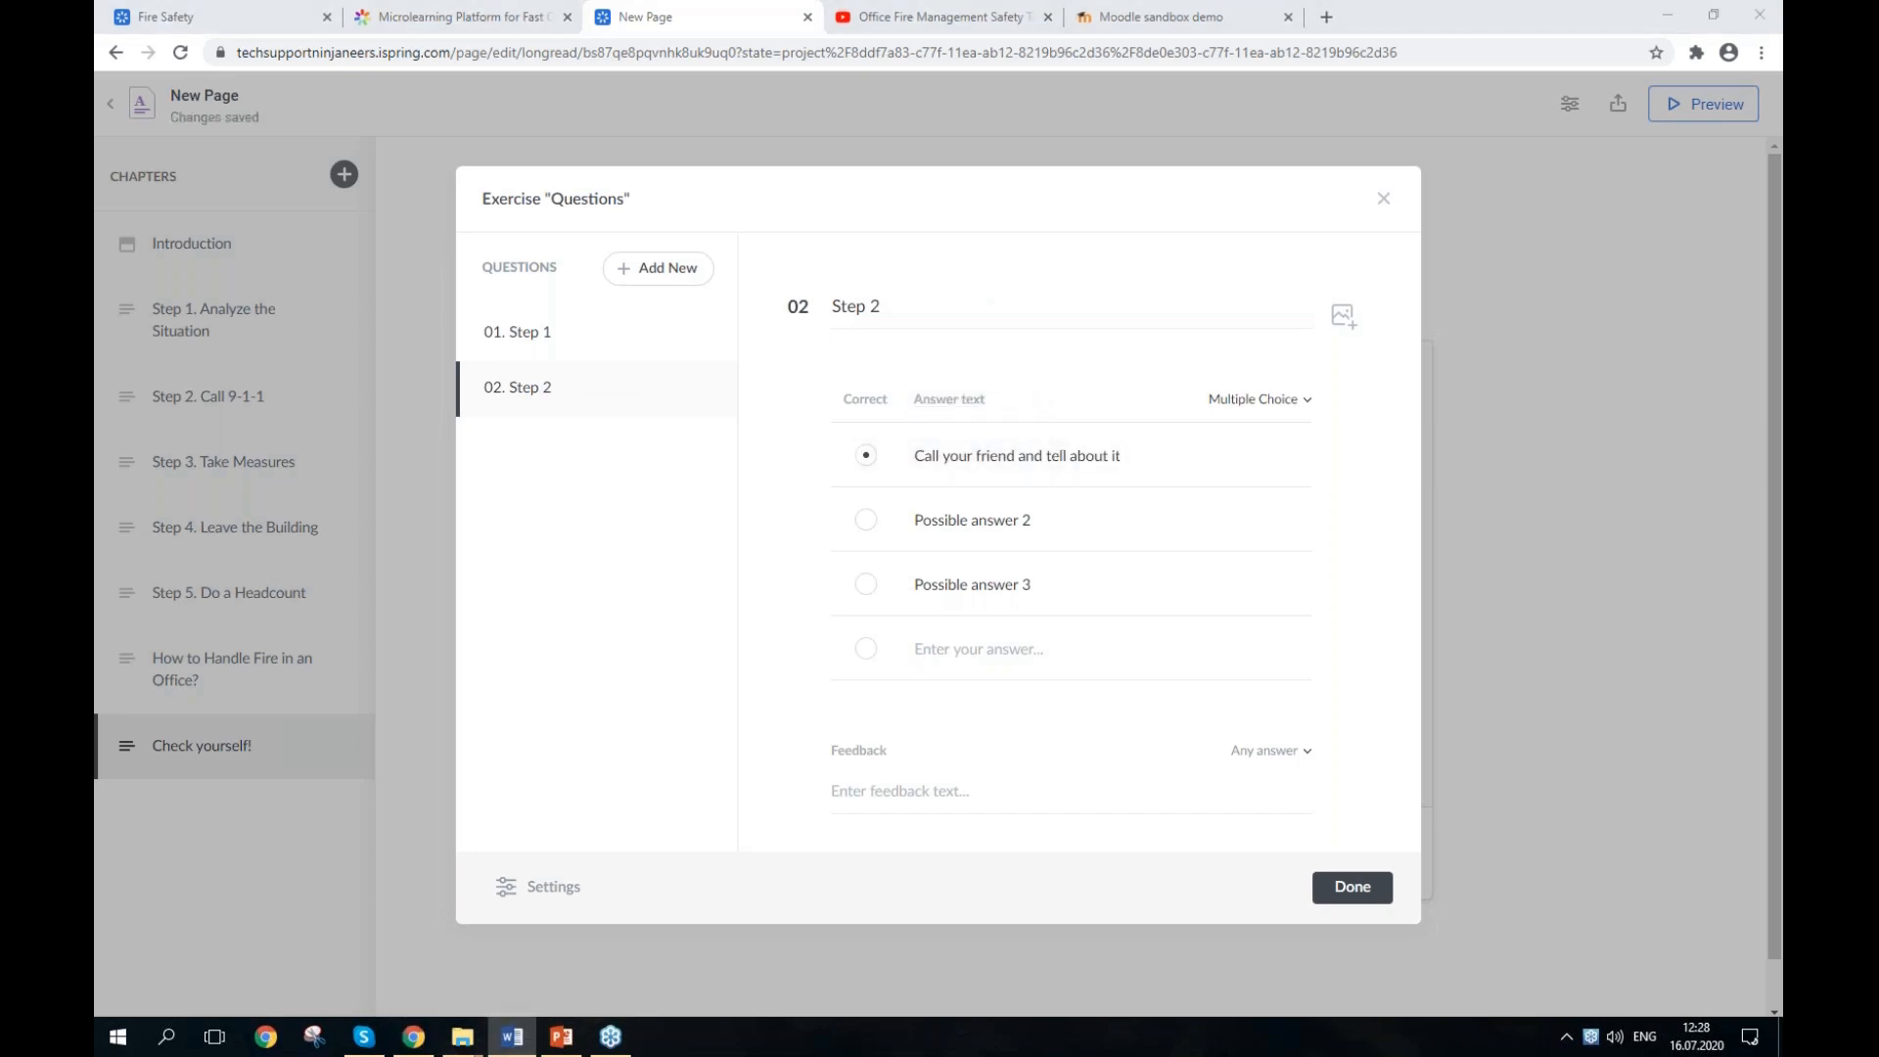
{"action": "triple_click", "coordinate": [1028, 517]}
{"action": "type", "text": "Take pictures of a burning computer"}
Step: Set the third answer to "Call 9-1-1 and tell the dispatcher the address and your personal data" and mark it as correct
{"action": "key", "text": "alt+Tab"}
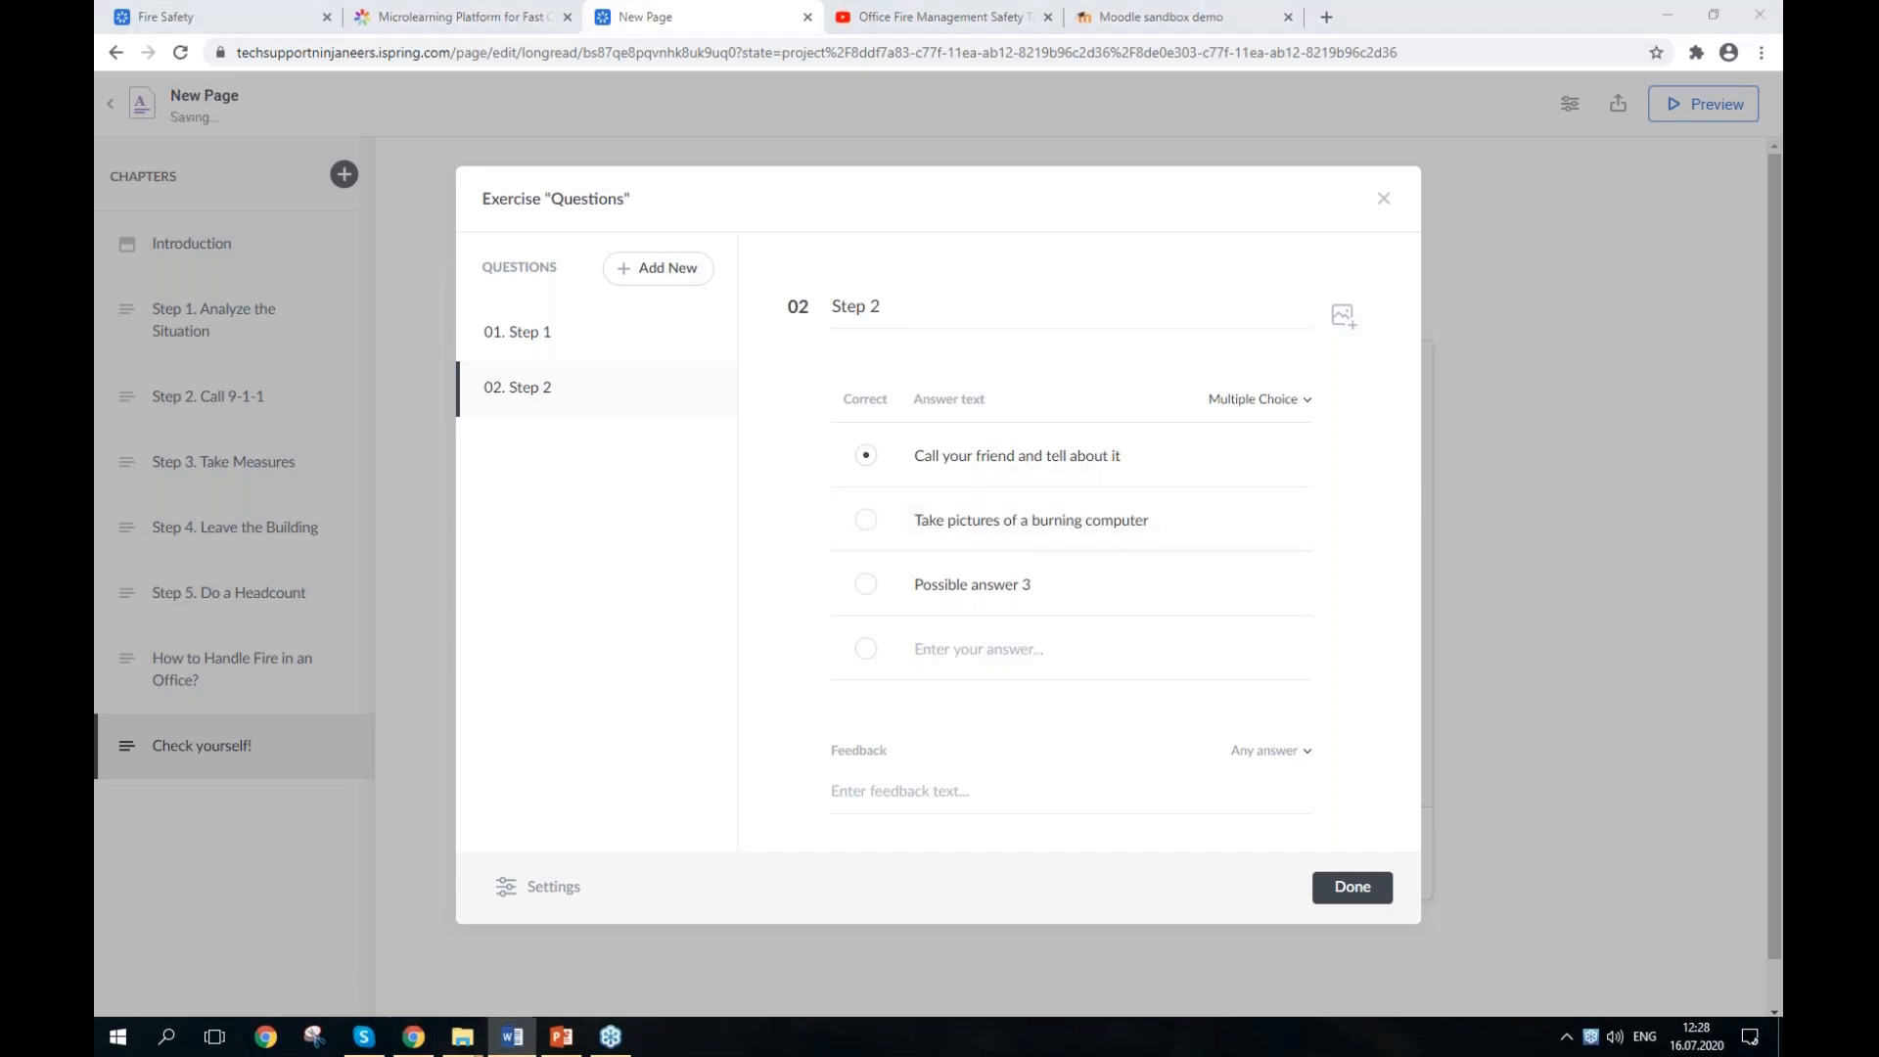
{"action": "triple_click", "coordinate": [994, 580]}
{"action": "type", "text": "Call 9-1-1 and tell the dispatcher the address and your personal data"}
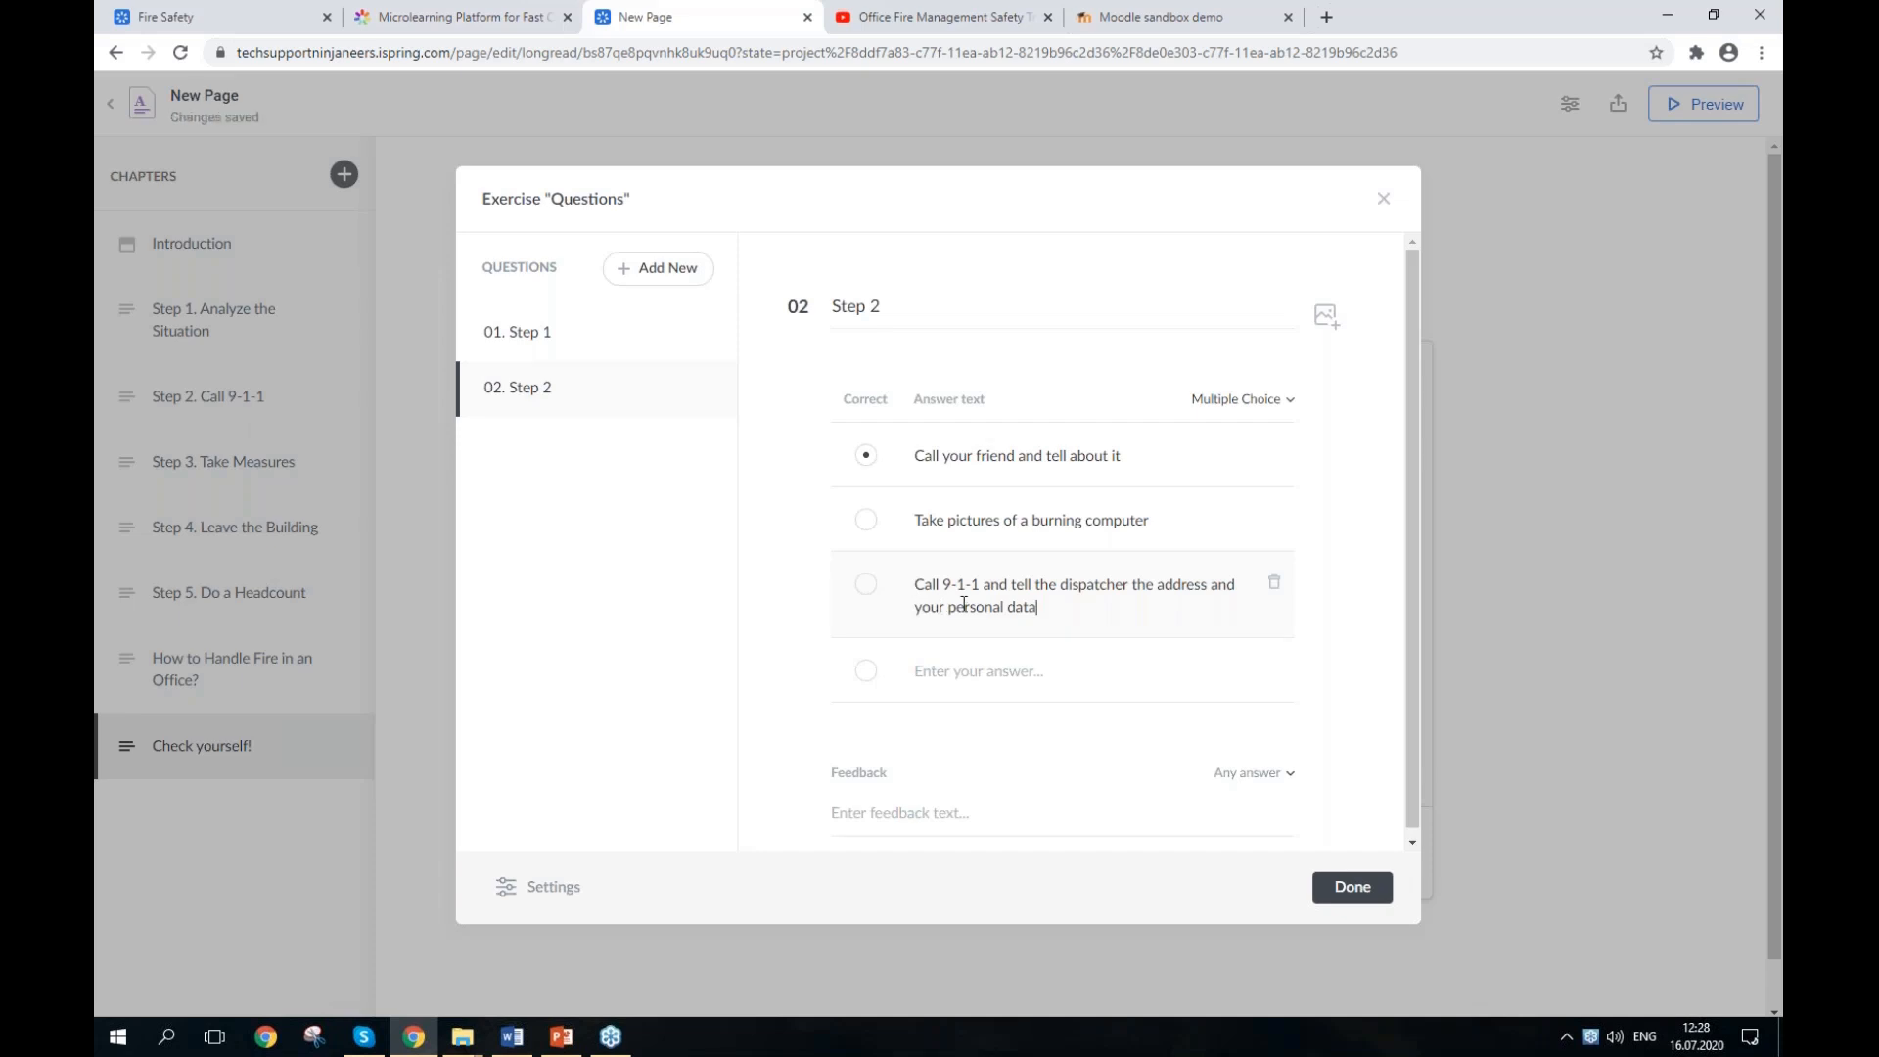
{"action": "left_click", "coordinate": [865, 590]}
Step: Add a third multiple-choice question titled "Step 3", with "Get out of the room and follow the evacuation signs" as its first answer
{"action": "left_click", "coordinate": [695, 278]}
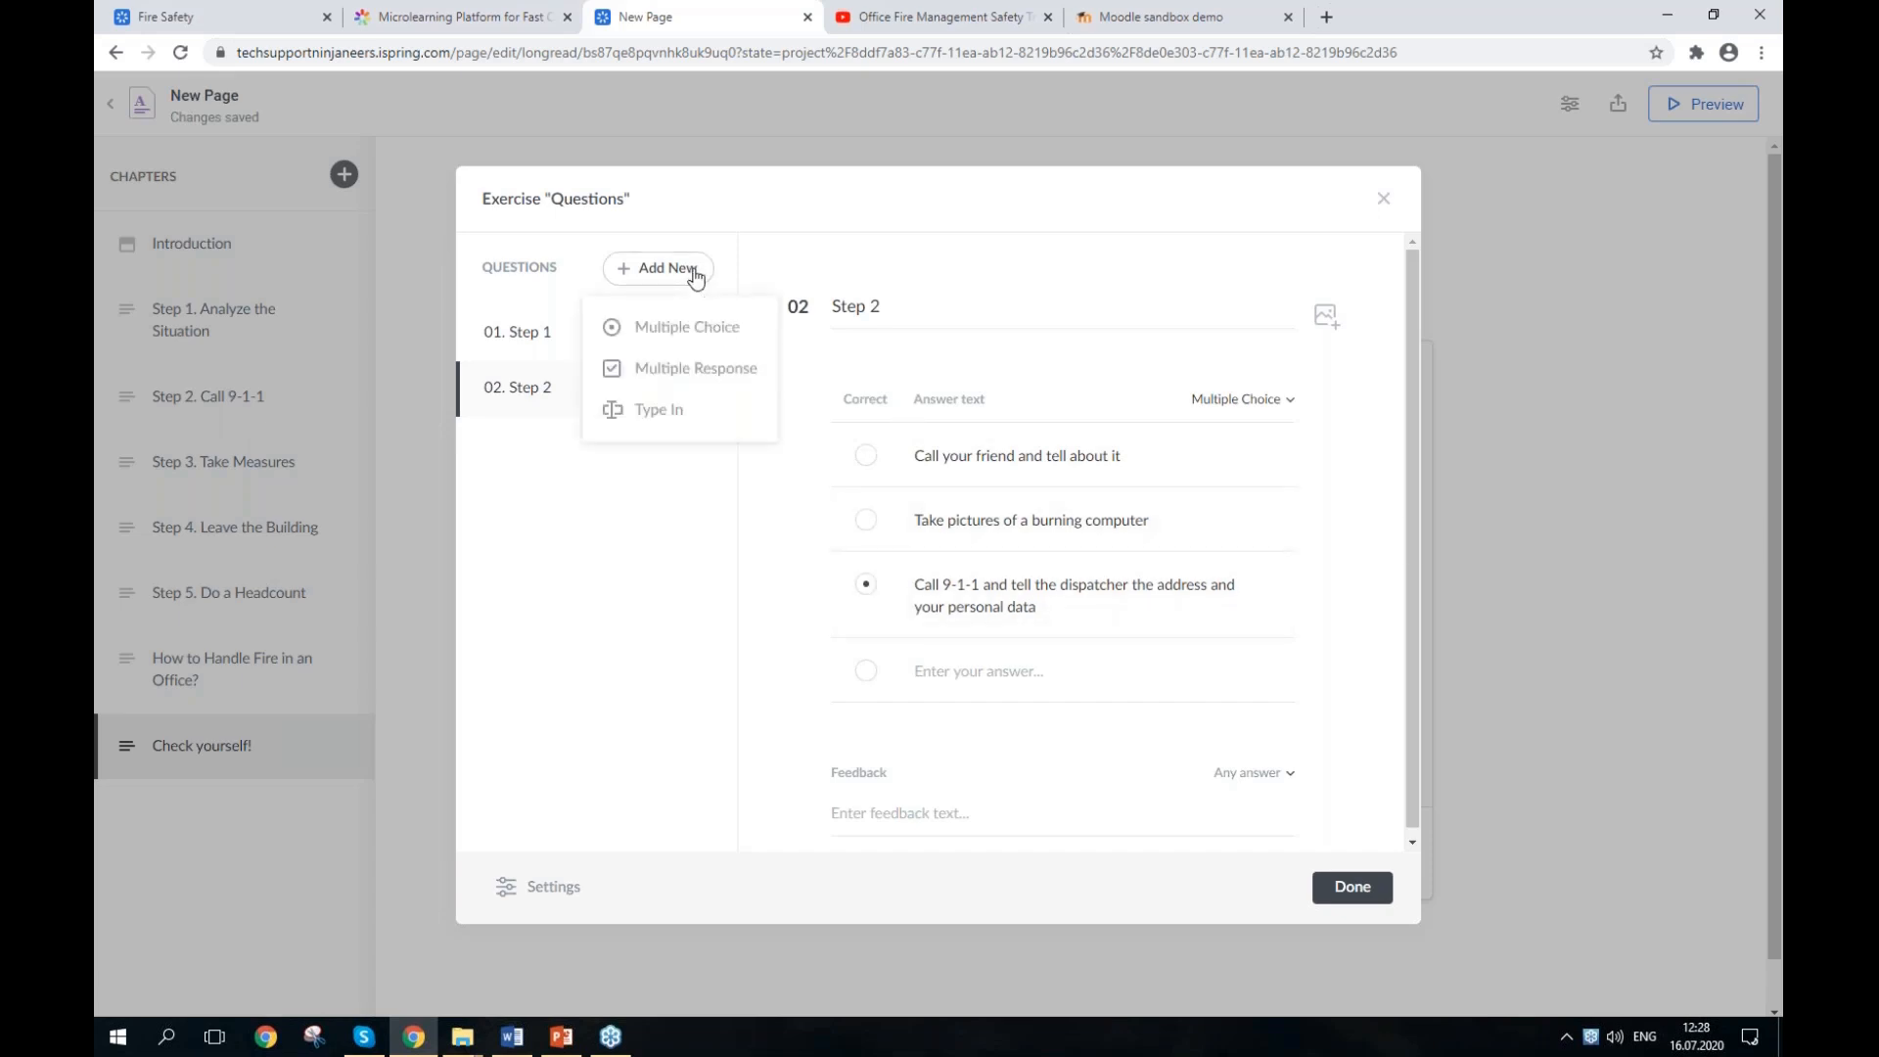
{"action": "left_click", "coordinate": [752, 326]}
{"action": "key", "text": "alt+Tab"}
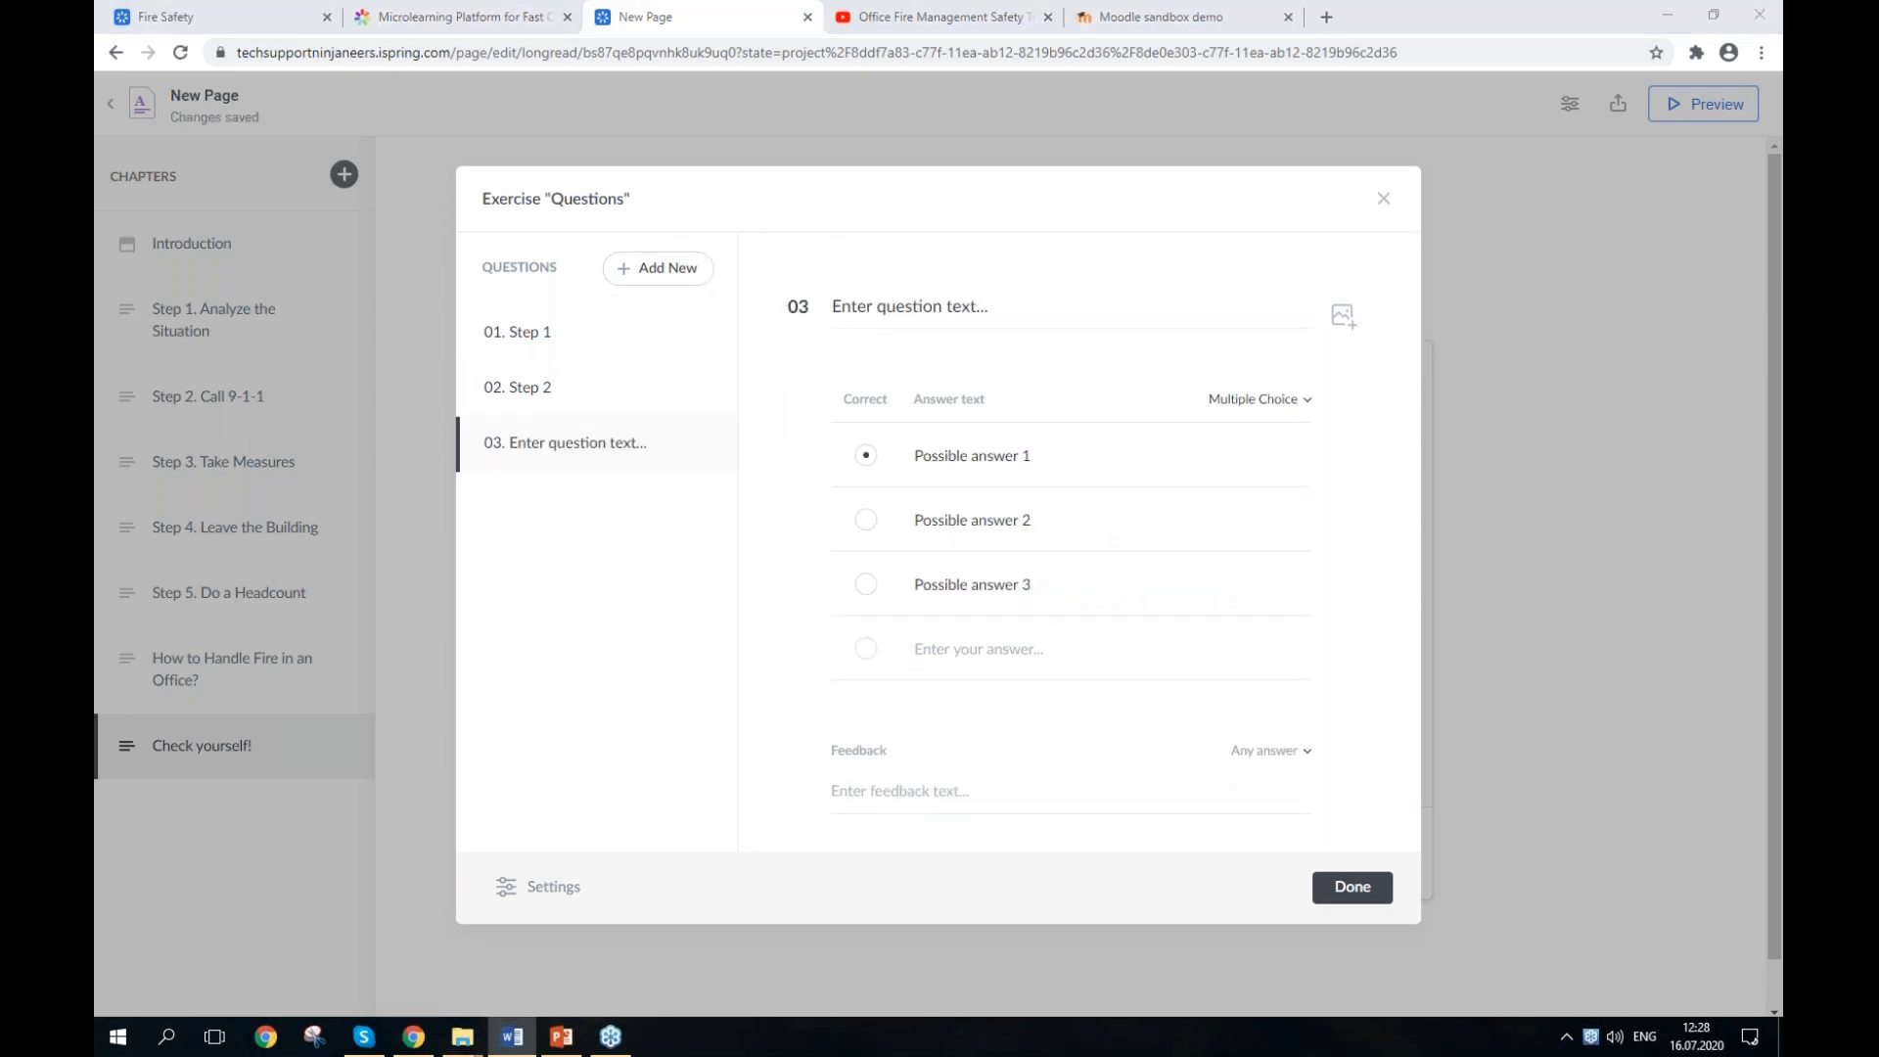
{"action": "triple_click", "coordinate": [964, 315]}
{"action": "type", "text": "Step 3"}
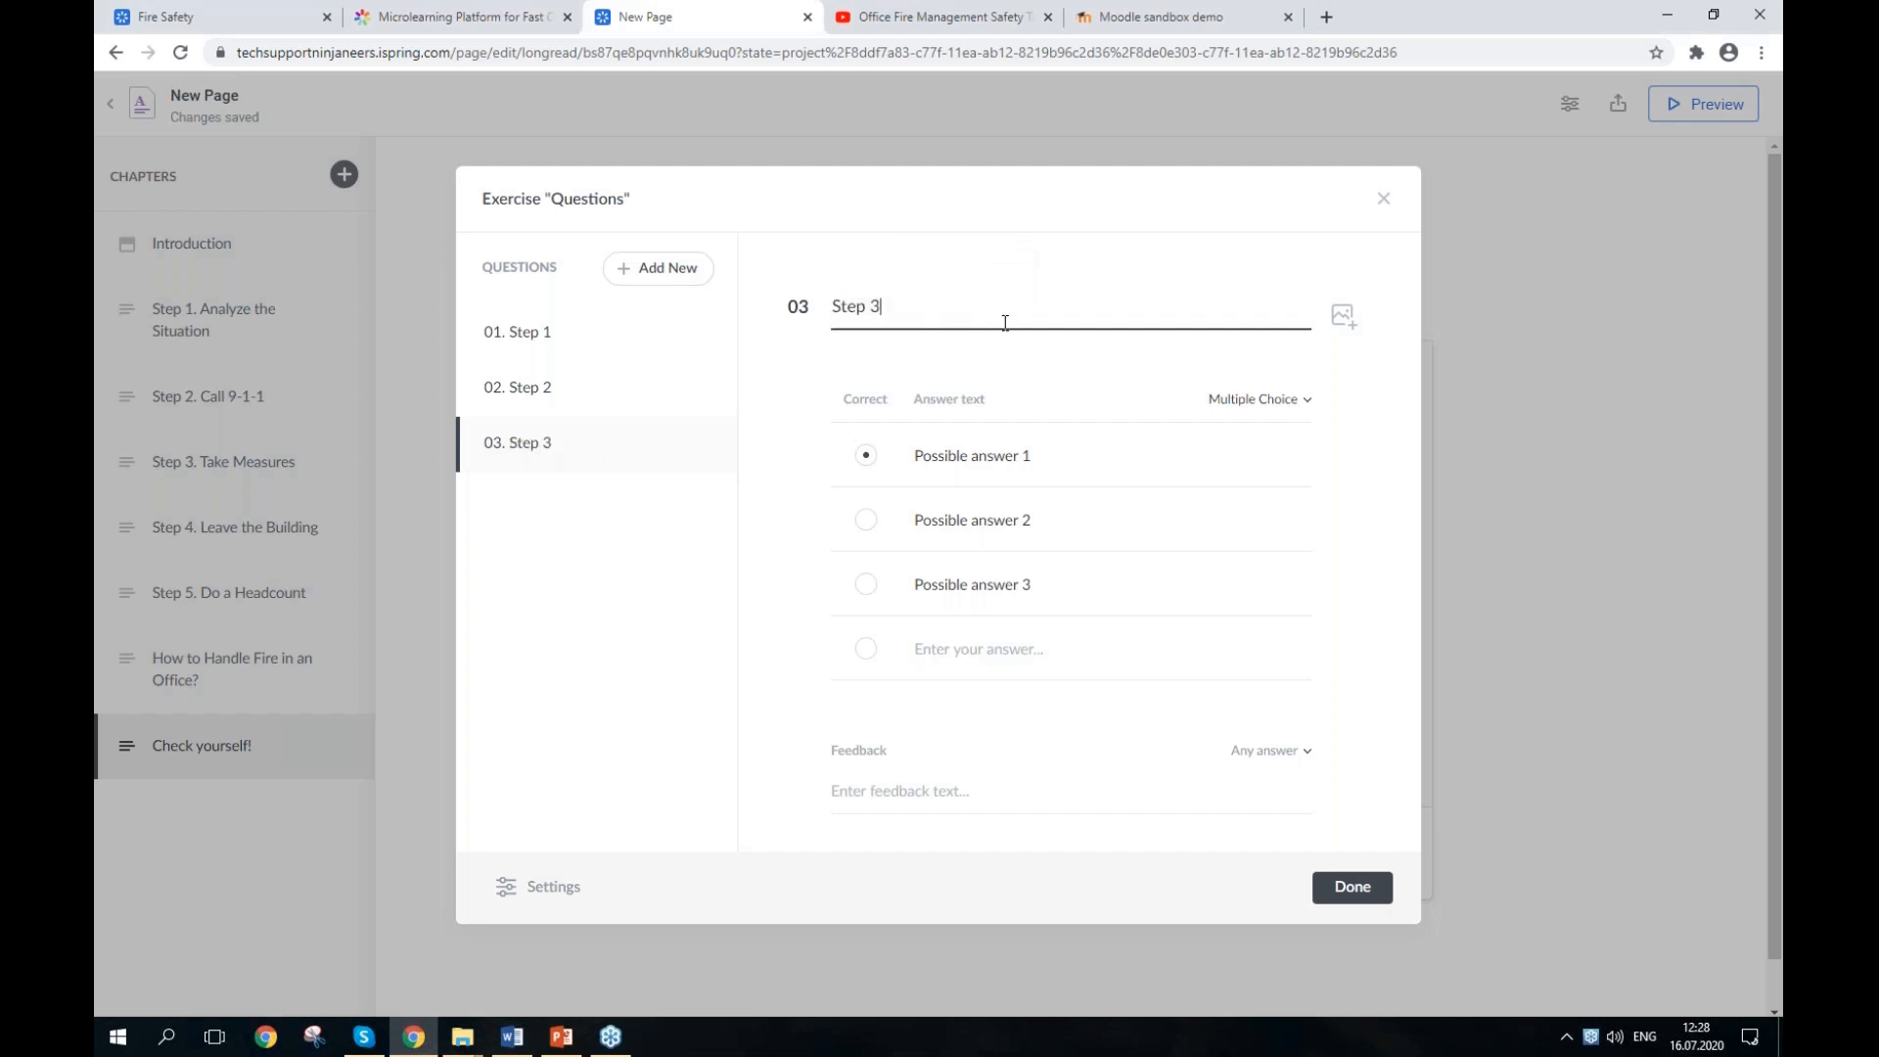
{"action": "key", "text": "alt+Tab"}
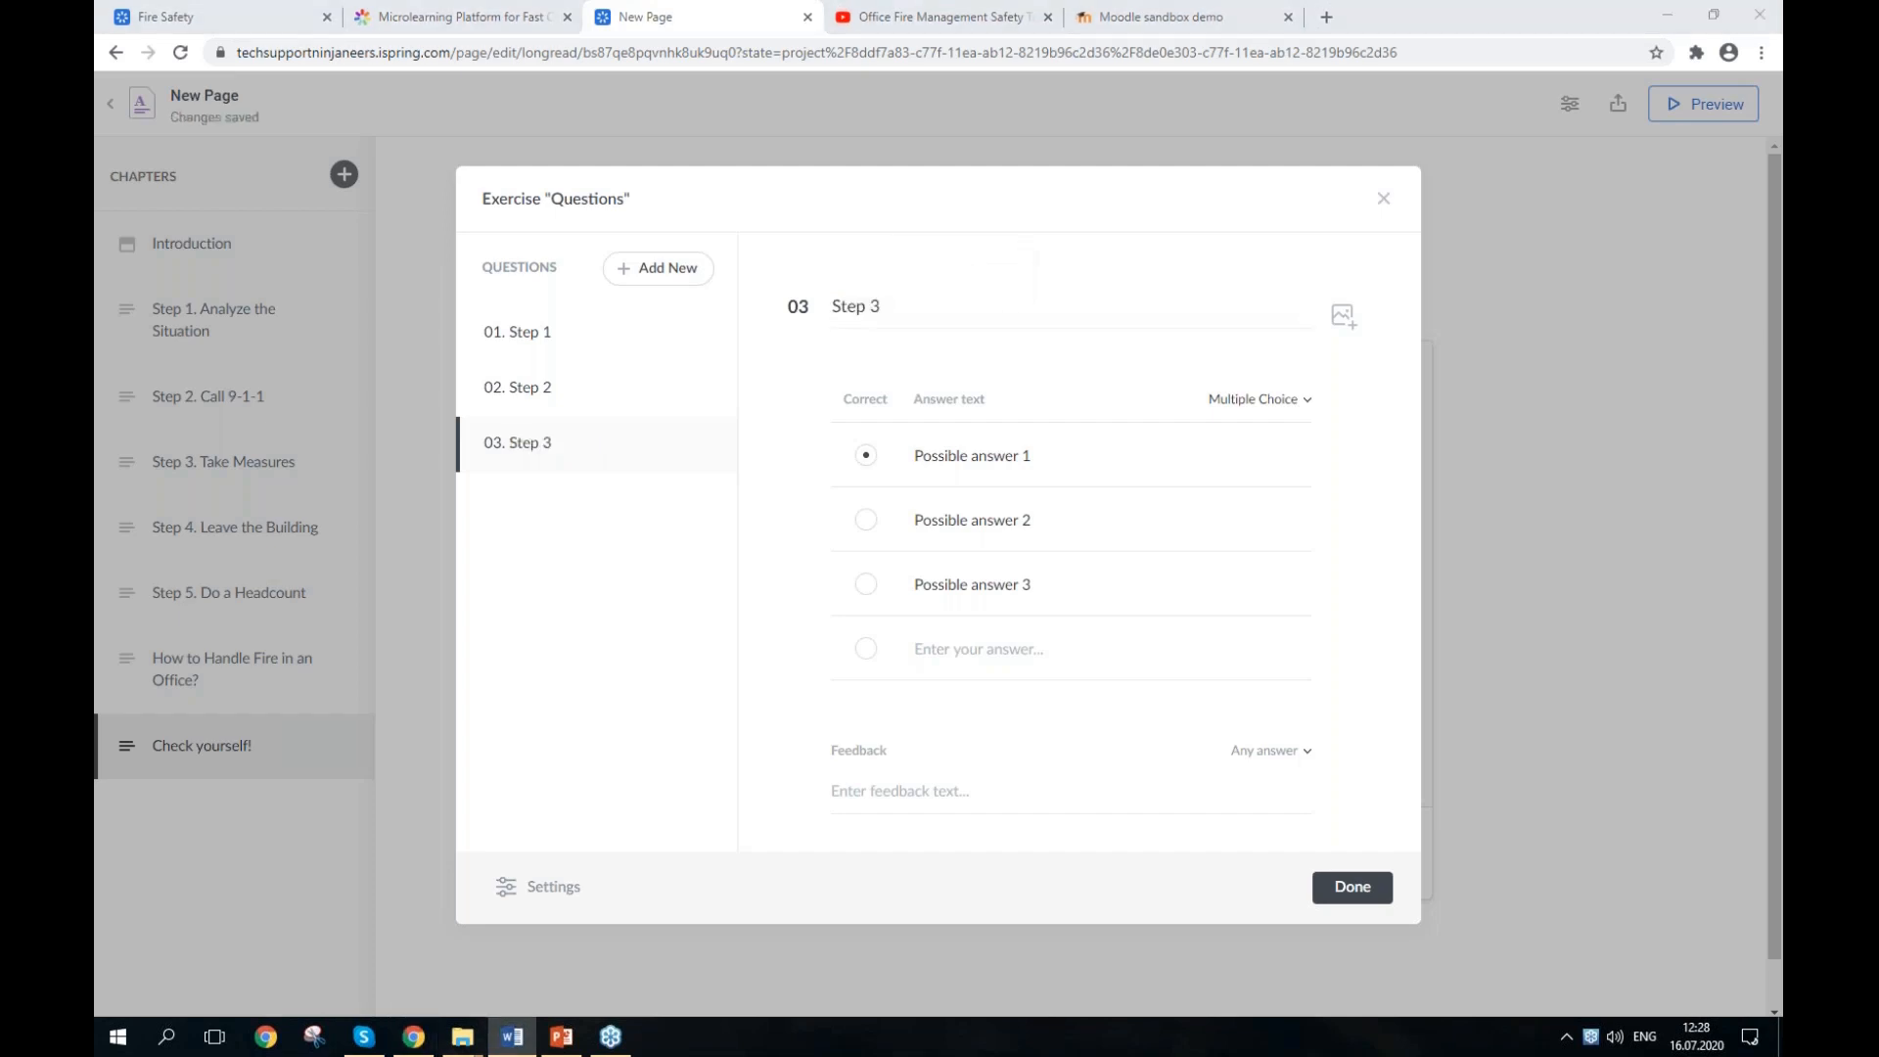
{"action": "triple_click", "coordinate": [1019, 455]}
{"action": "type", "text": "Get out of the room and follow the evacuation signs"}
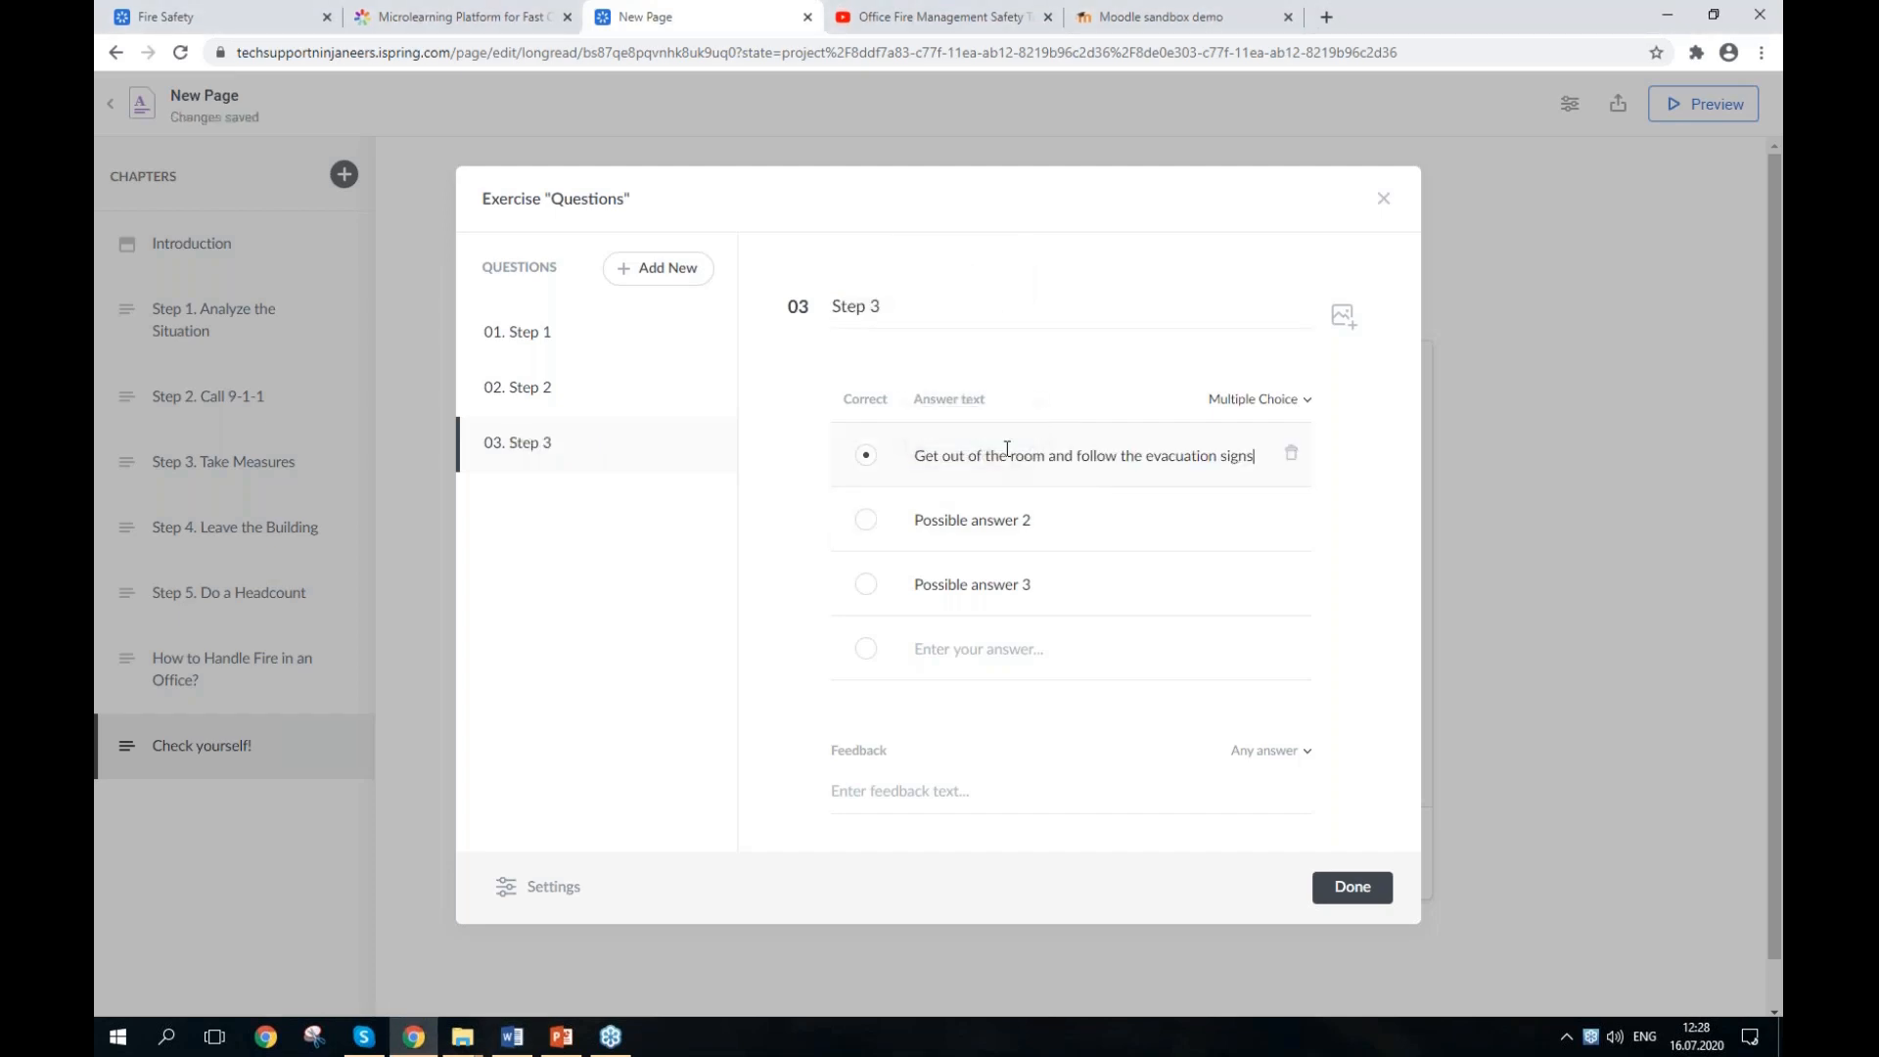
Step: Finish the exercise with "Run to the elevator" as second answer and "Go to the main stairway on the other side of the building" as third
{"action": "key", "text": "alt+Tab"}
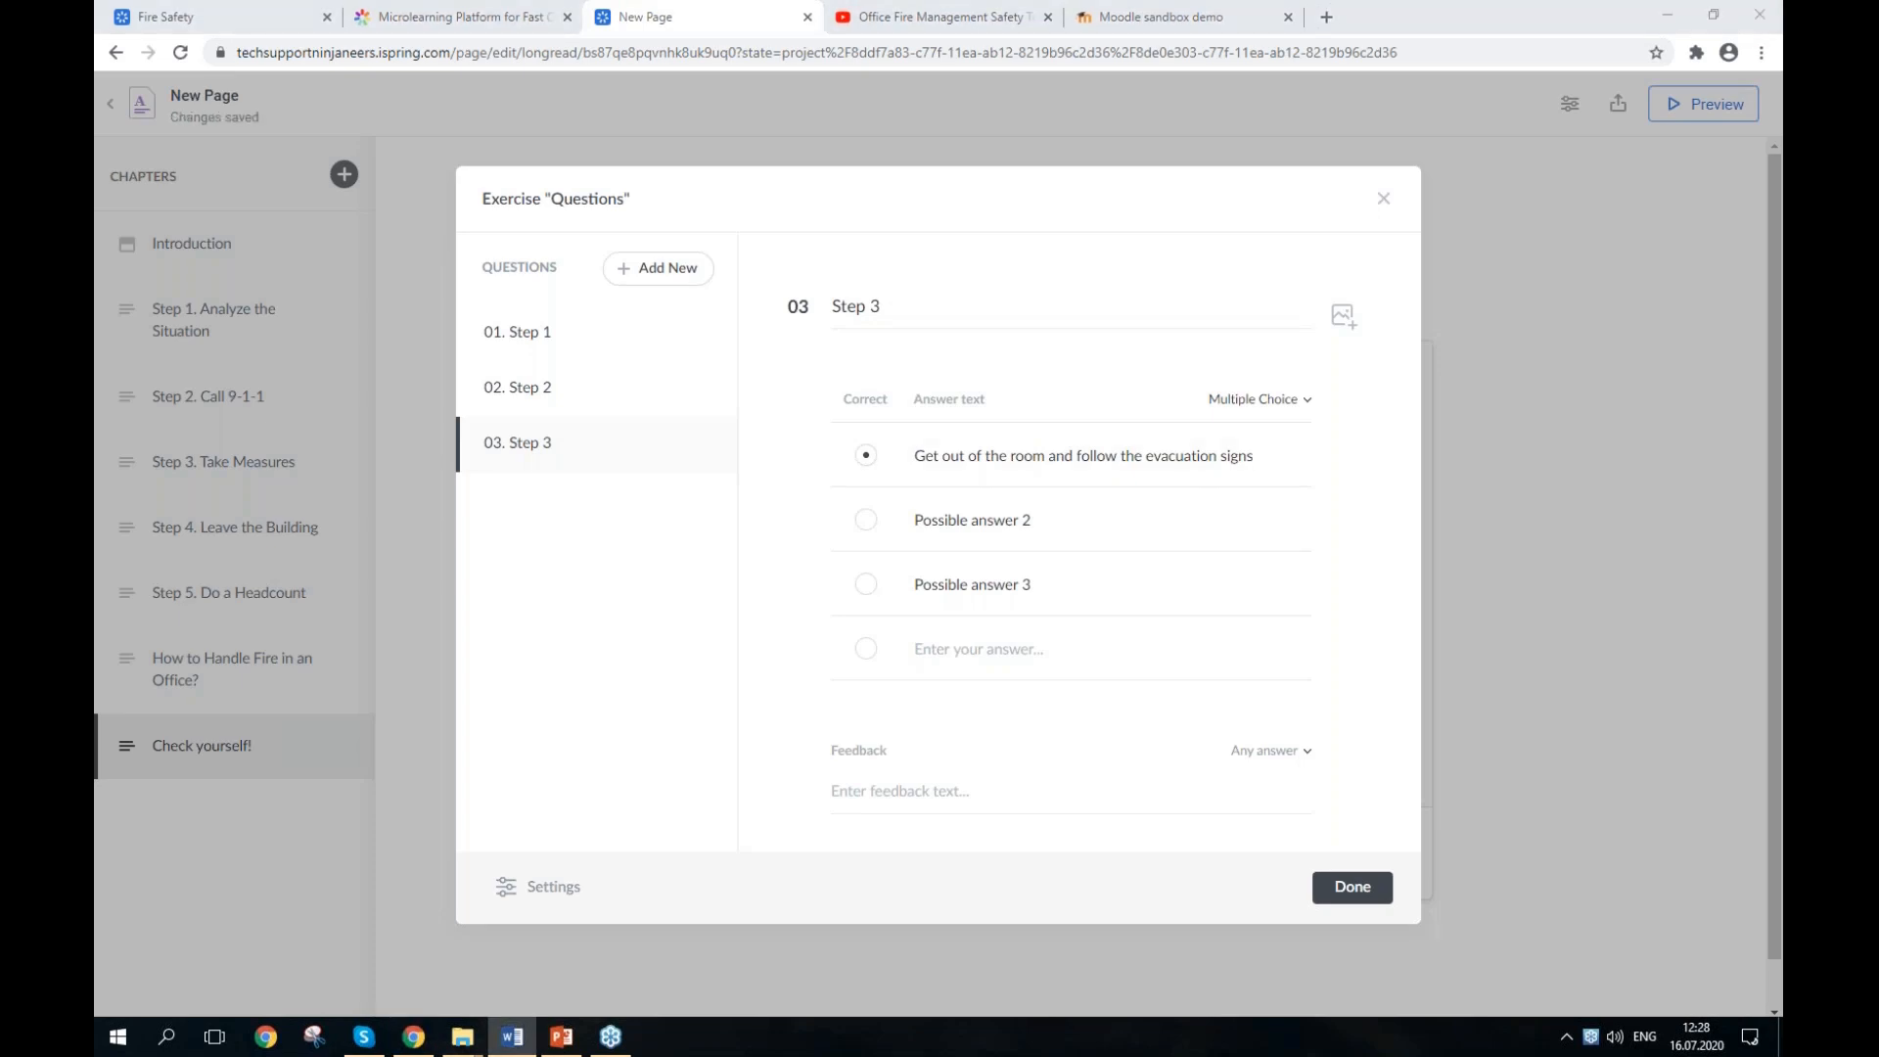
{"action": "triple_click", "coordinate": [979, 520]}
{"action": "type", "text": "Run to the elevator"}
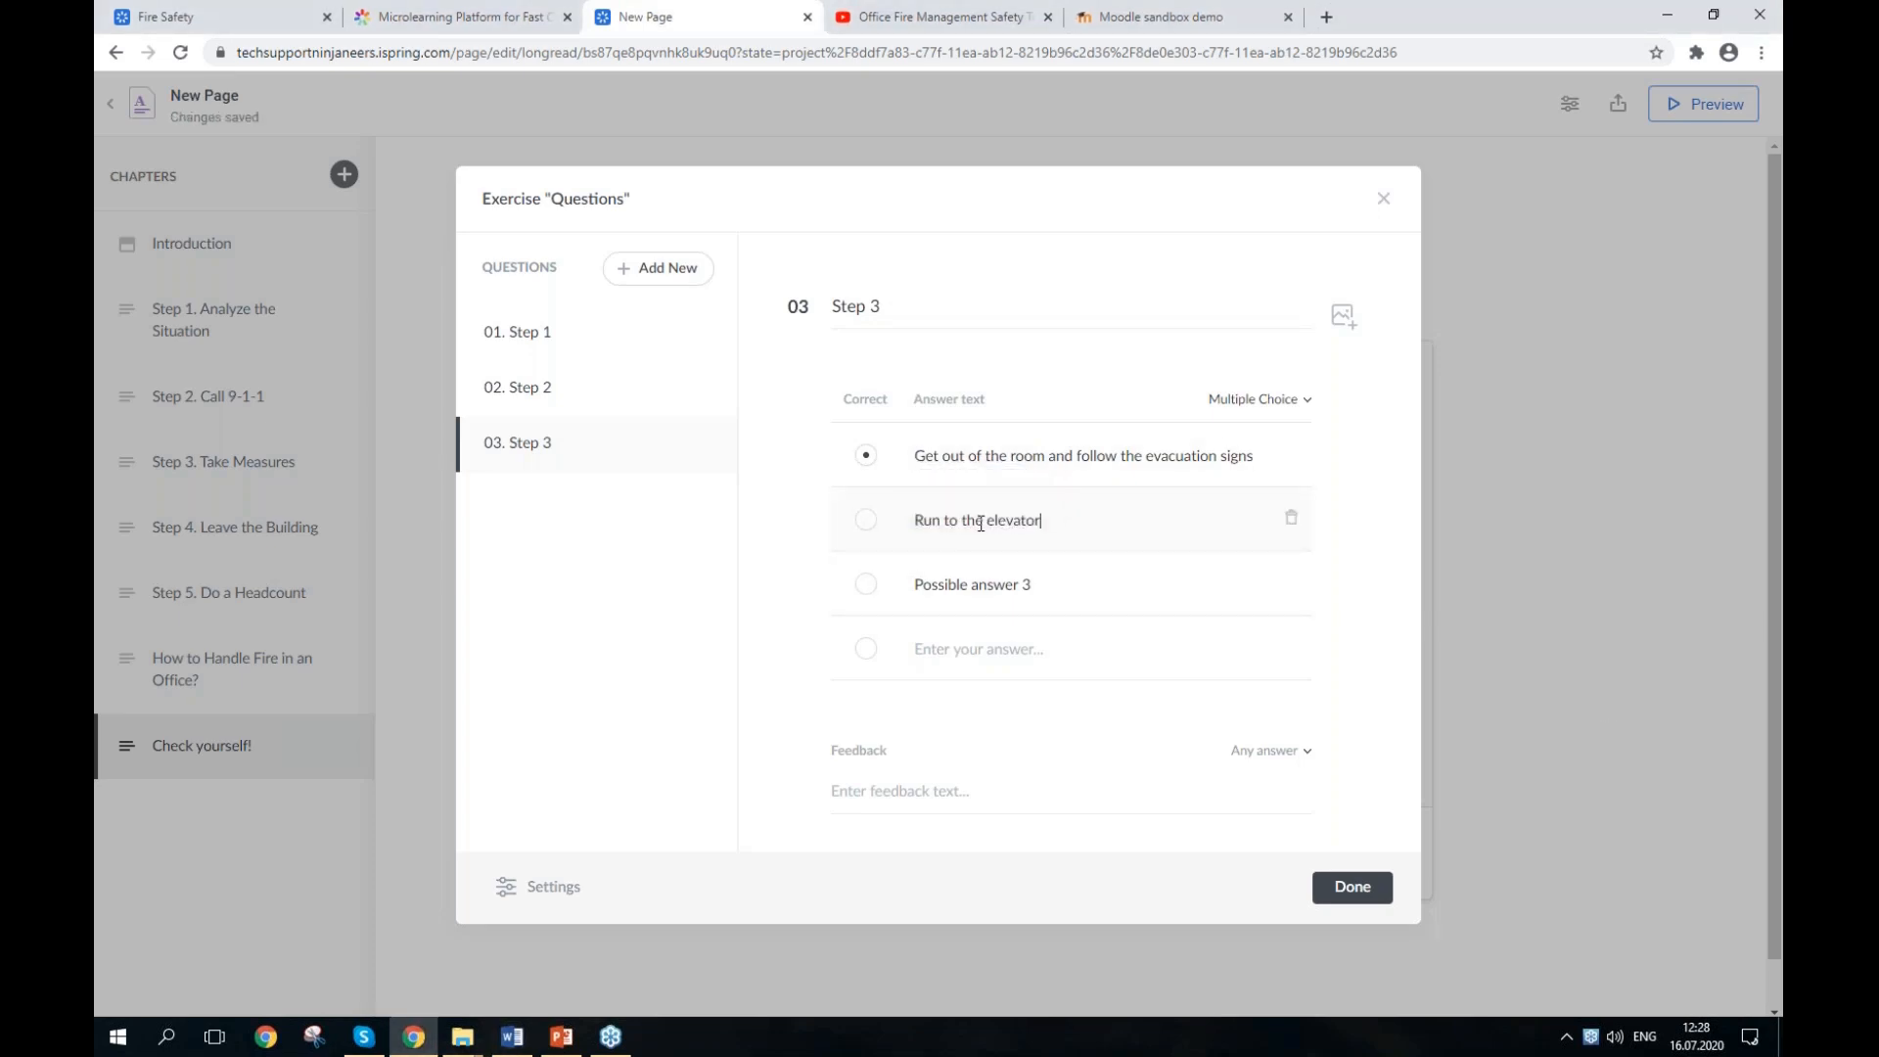
{"action": "key", "text": "alt+Tab"}
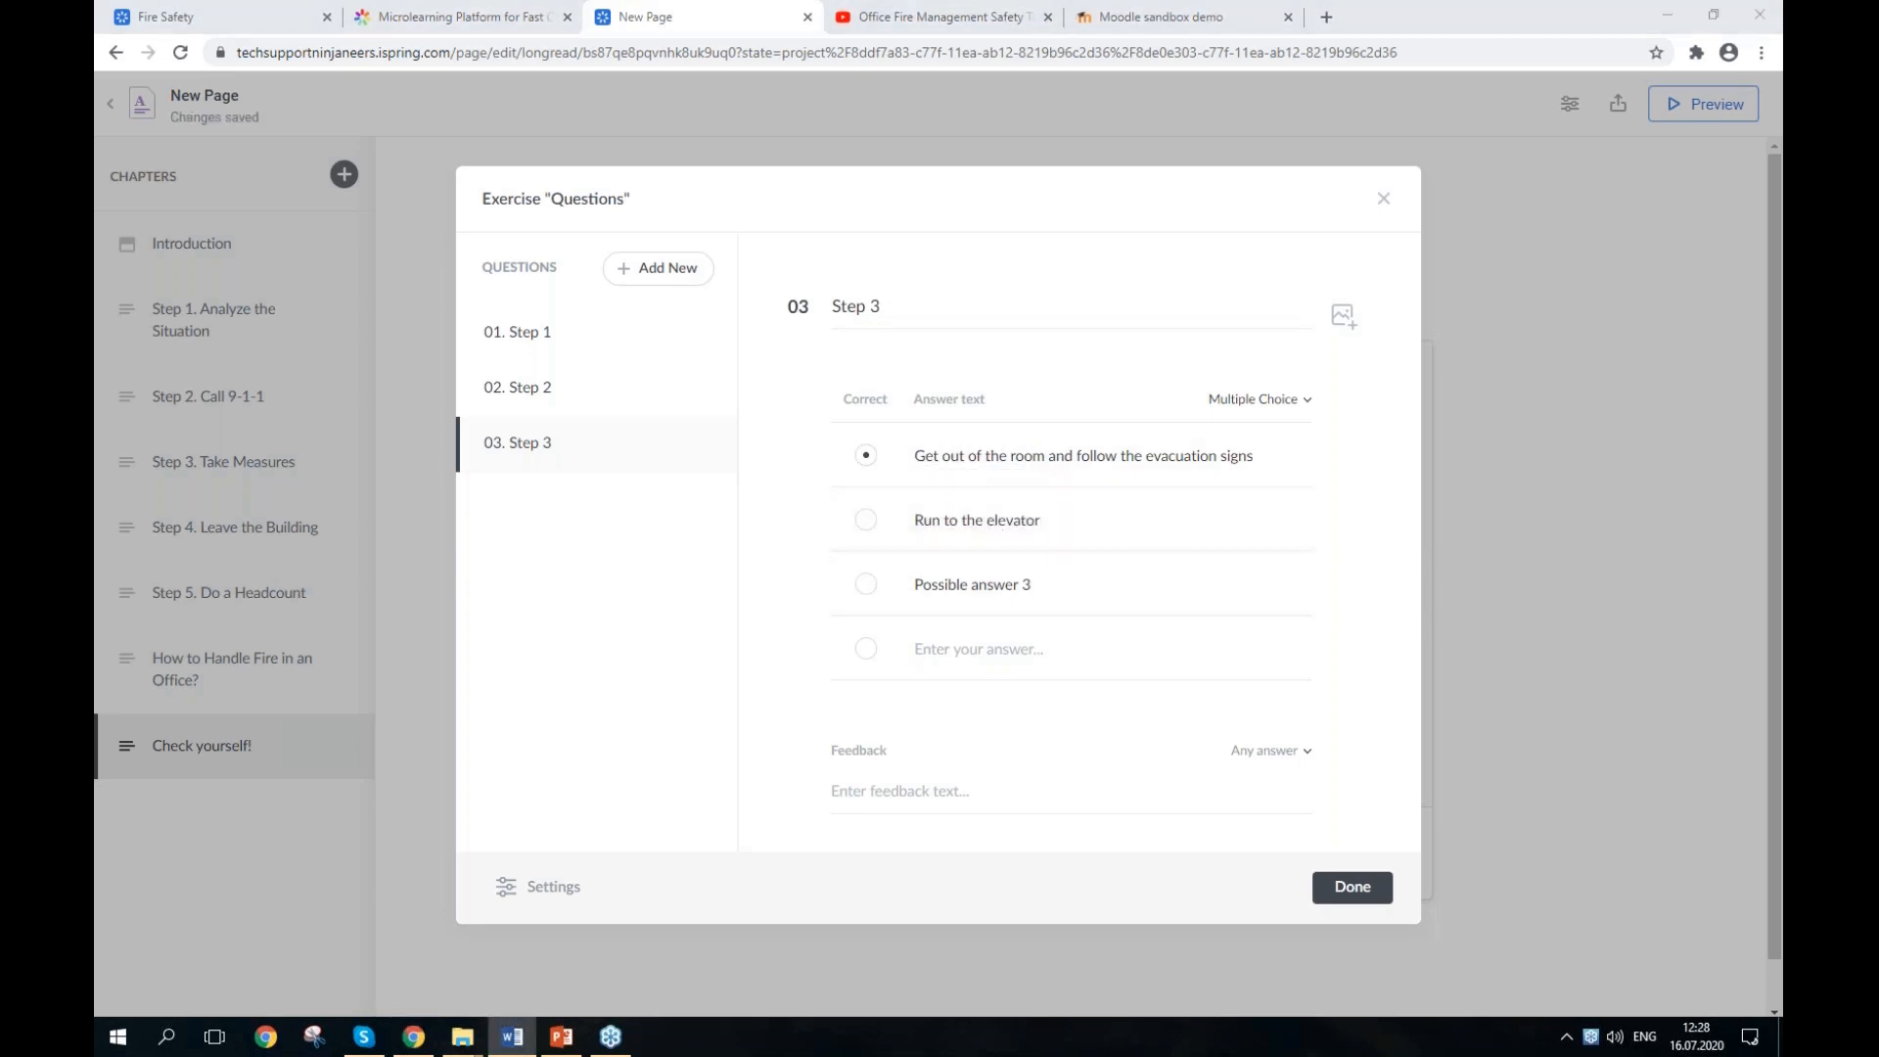
{"action": "triple_click", "coordinate": [1005, 583]}
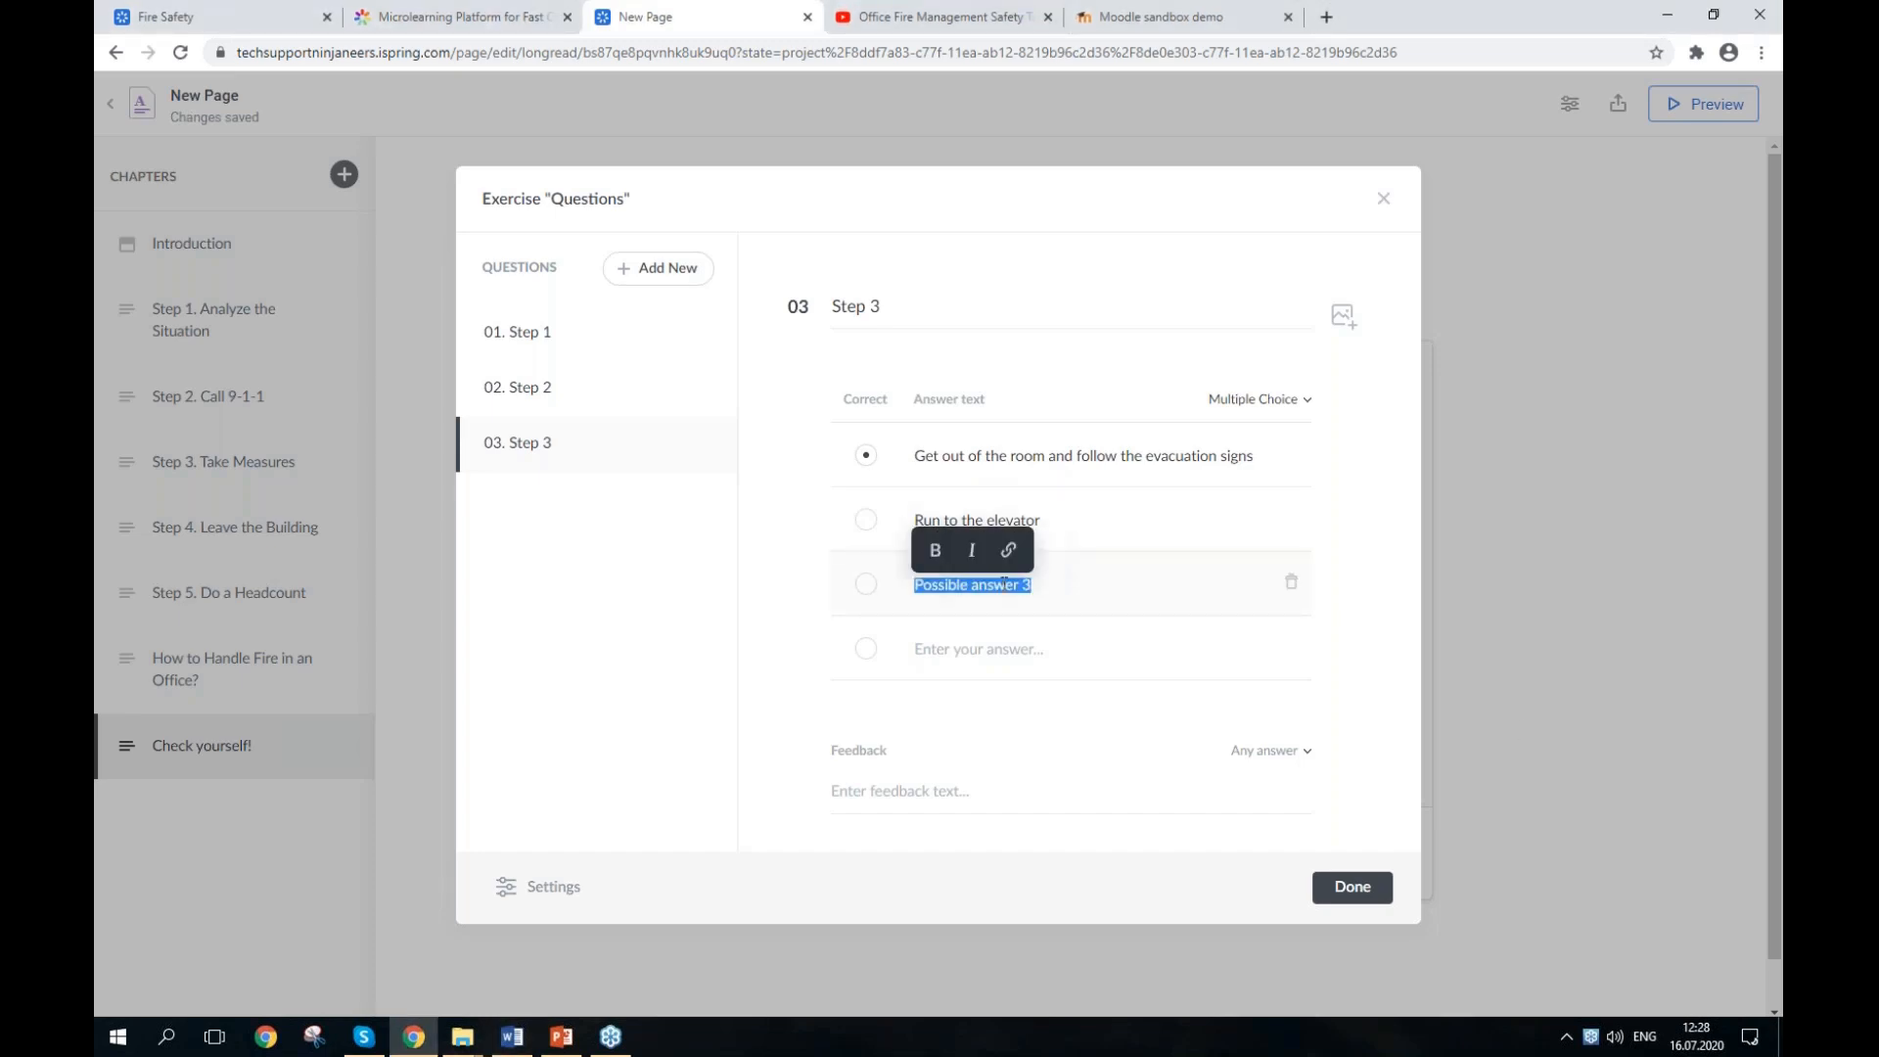
{"action": "type", "text": "Go to the main stairway on the other side of the building"}
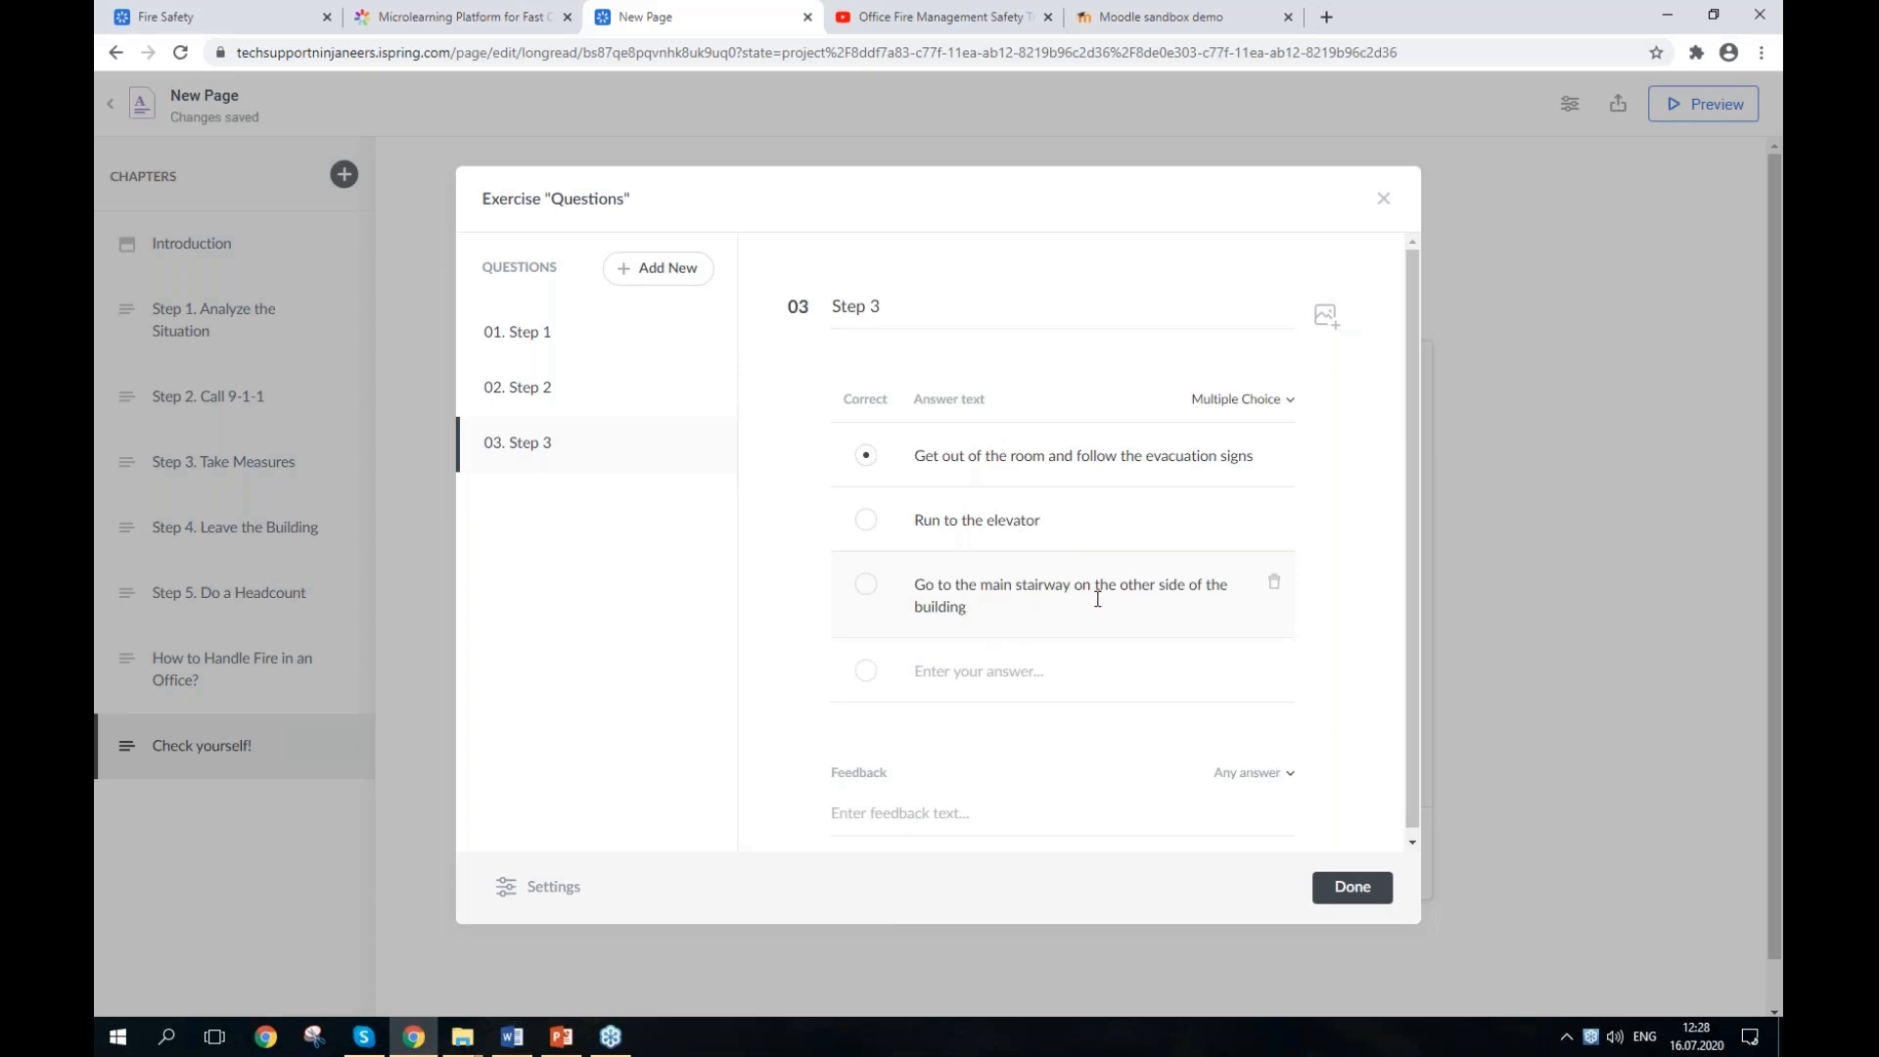
{"action": "left_click", "coordinate": [1348, 892]}
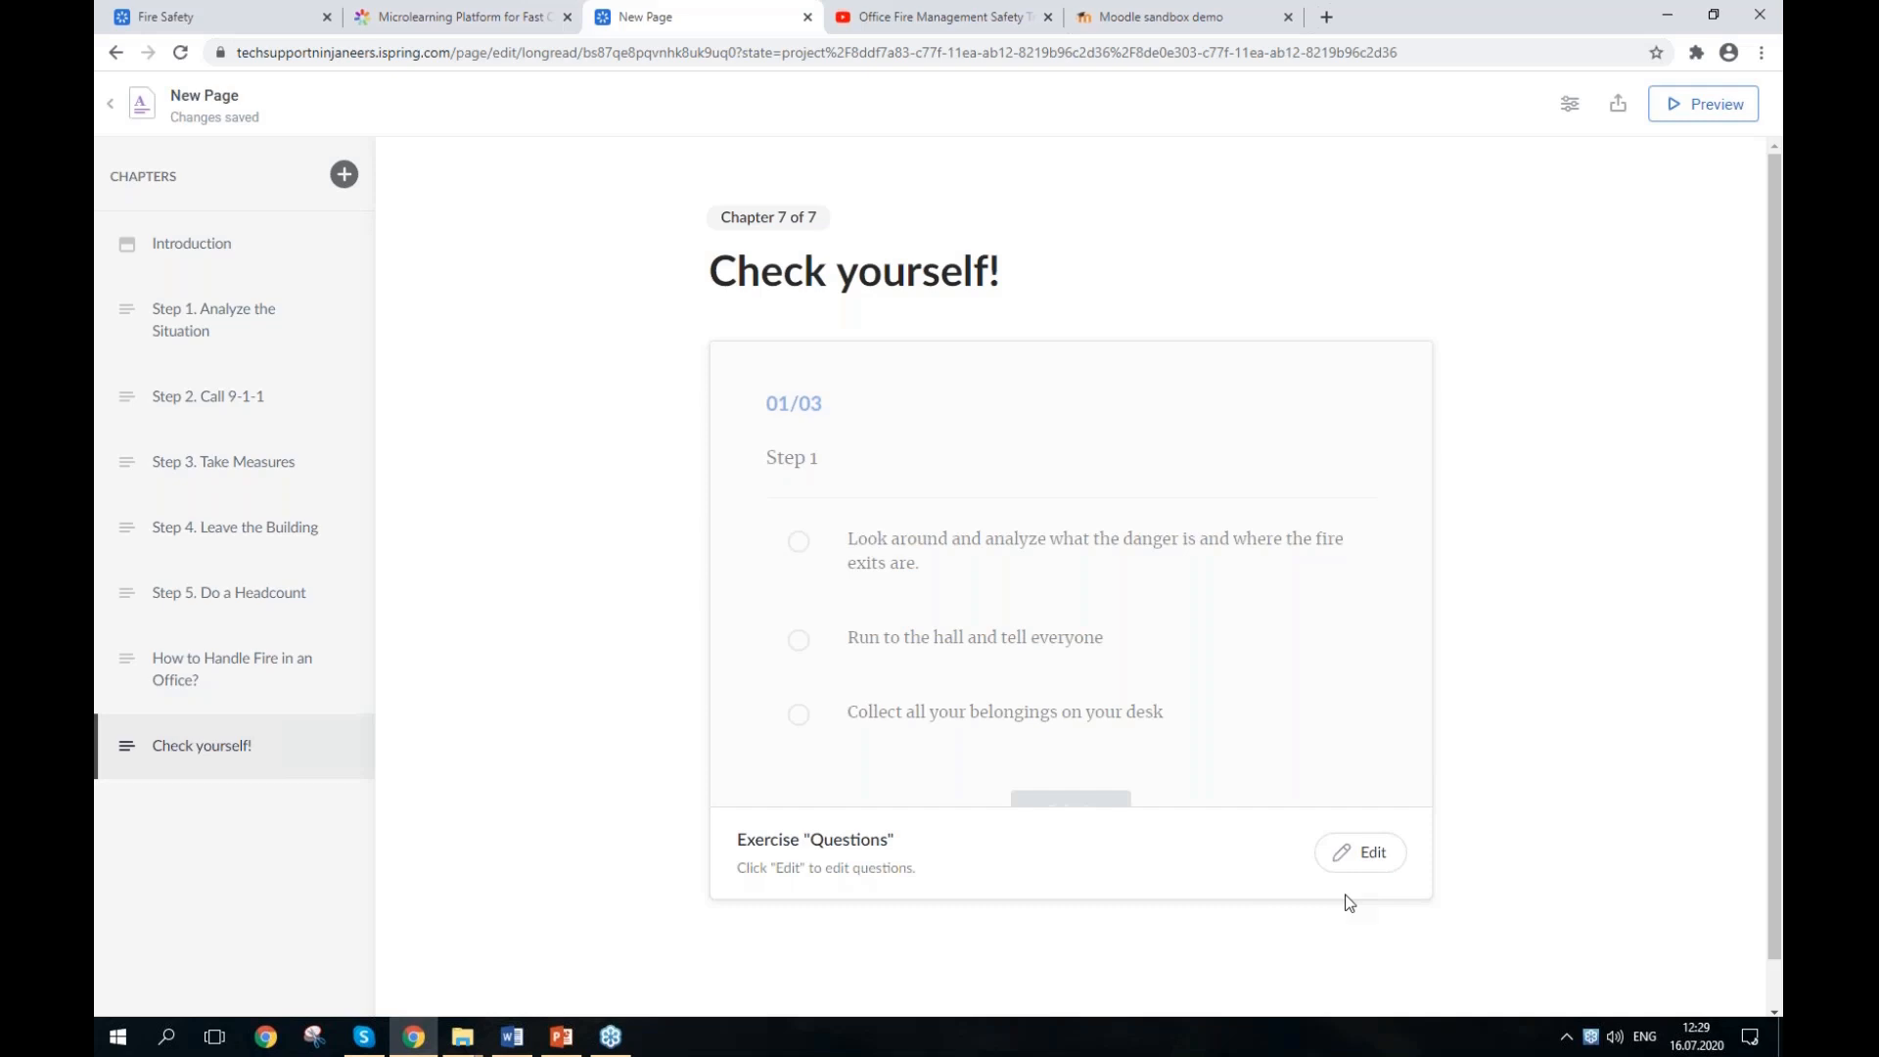
Step: Set the accent color in the page's theme settings to a custom red, #e01c00
{"action": "left_click", "coordinate": [1565, 113]}
{"action": "left_click", "coordinate": [1565, 114]}
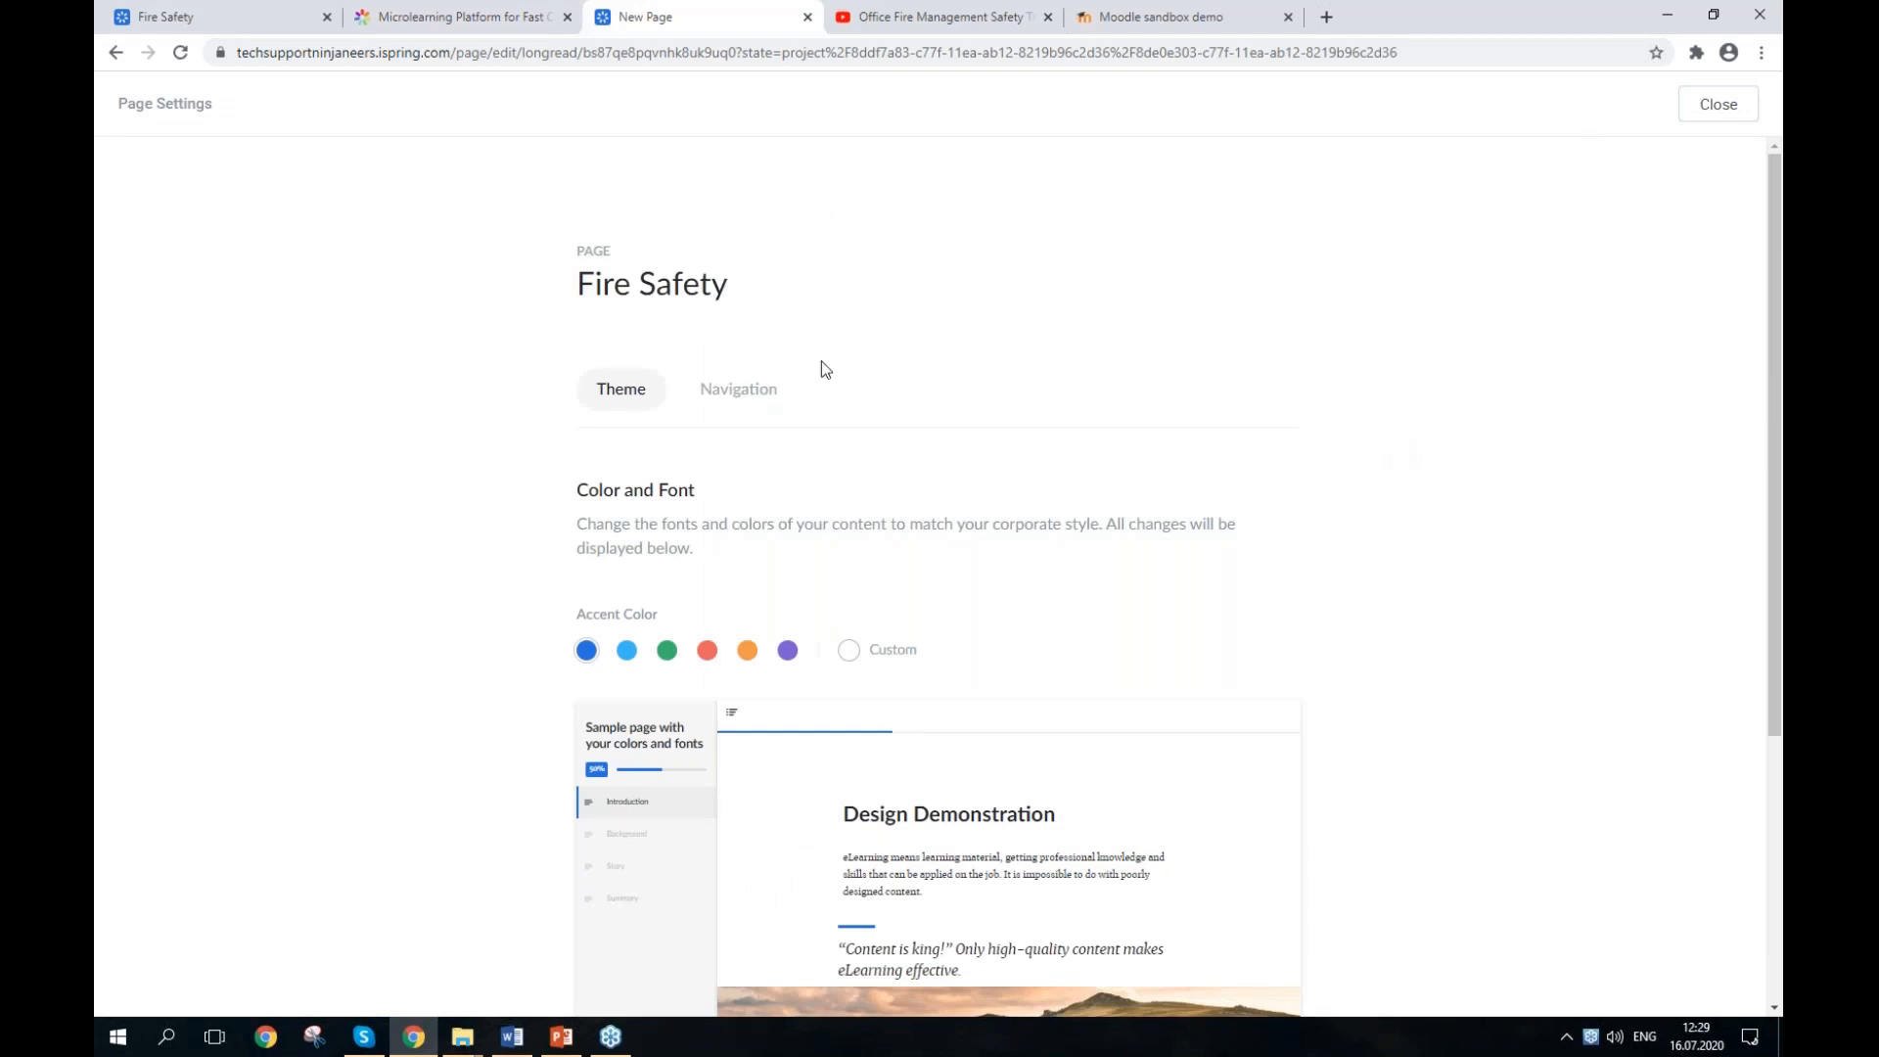
{"action": "left_click", "coordinate": [621, 401]}
{"action": "scroll", "coordinate": [621, 401], "scroll_direction": "down", "scroll_amount": 3}
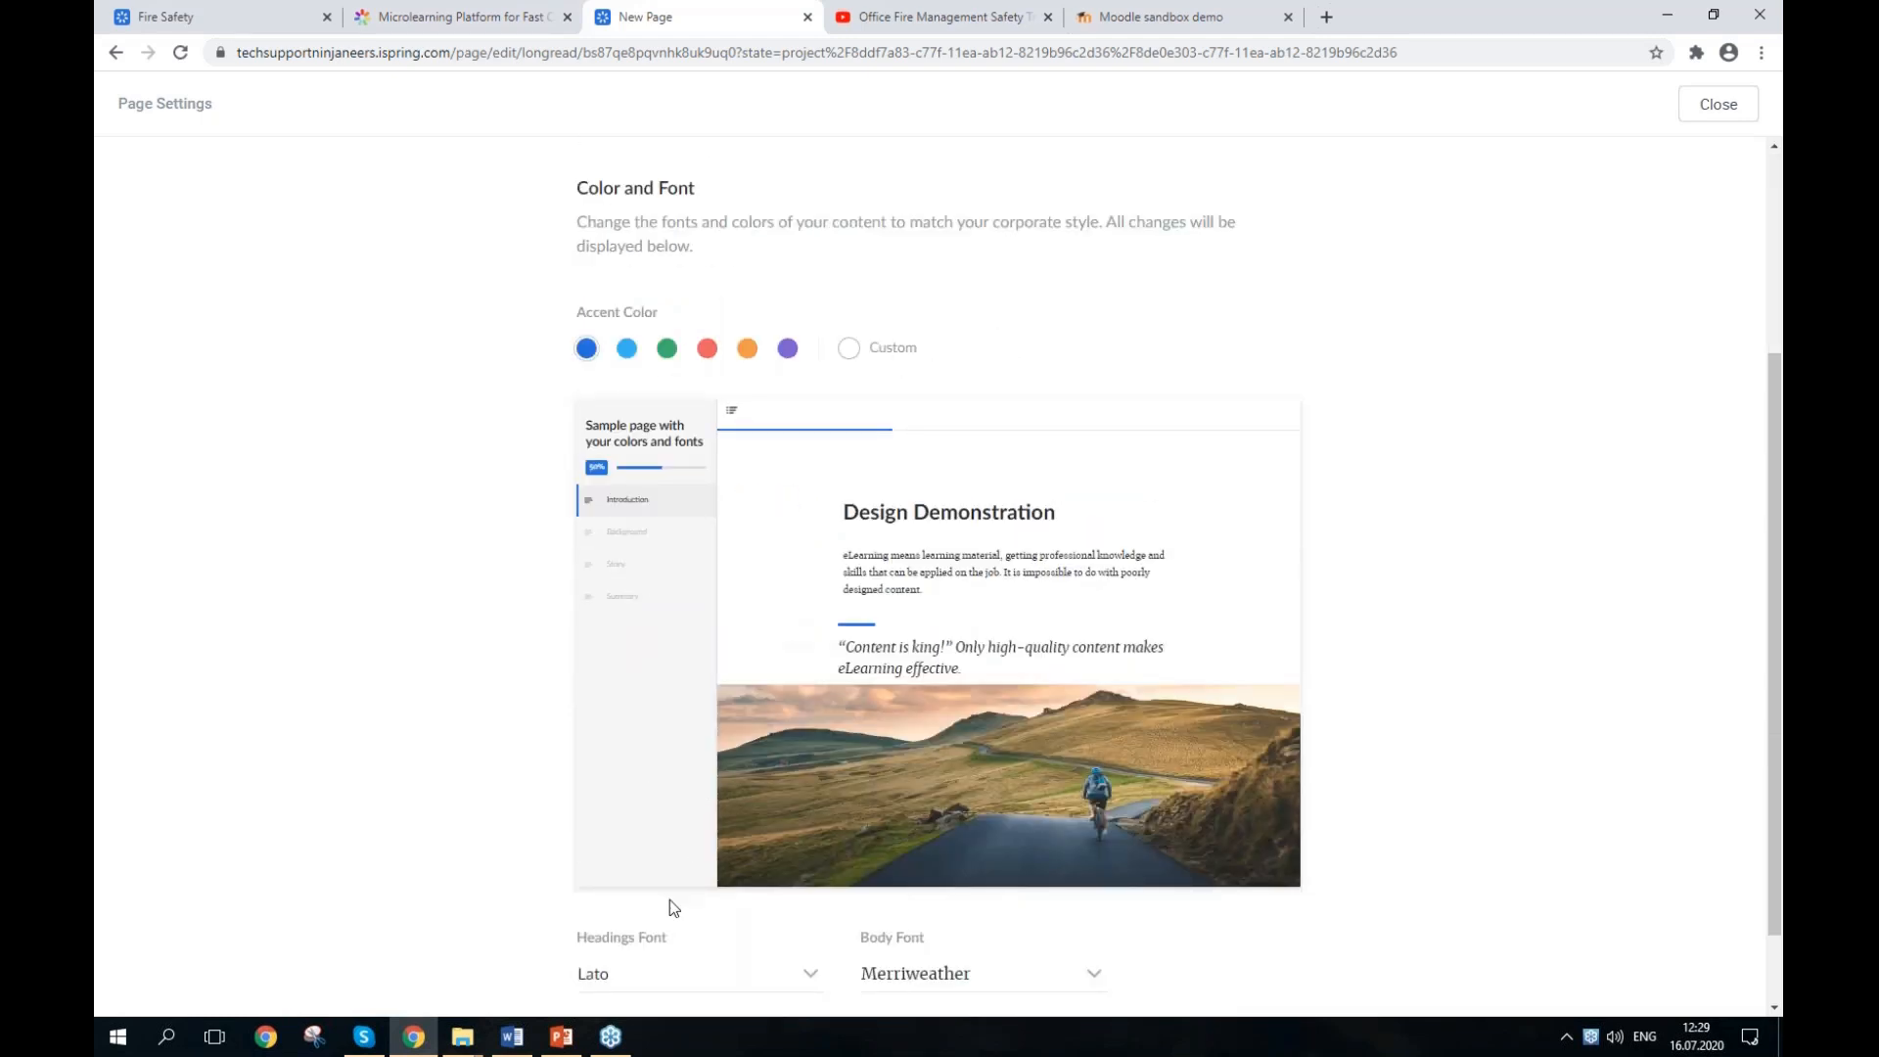
{"action": "left_click", "coordinate": [925, 354]}
{"action": "left_click", "coordinate": [895, 357]}
{"action": "mouse_move", "coordinate": [1008, 427]}
{"action": "left_mouse_down"}
{"action": "mouse_move", "coordinate": [973, 427]}
{"action": "mouse_move", "coordinate": [989, 432]}
{"action": "left_mouse_up"}
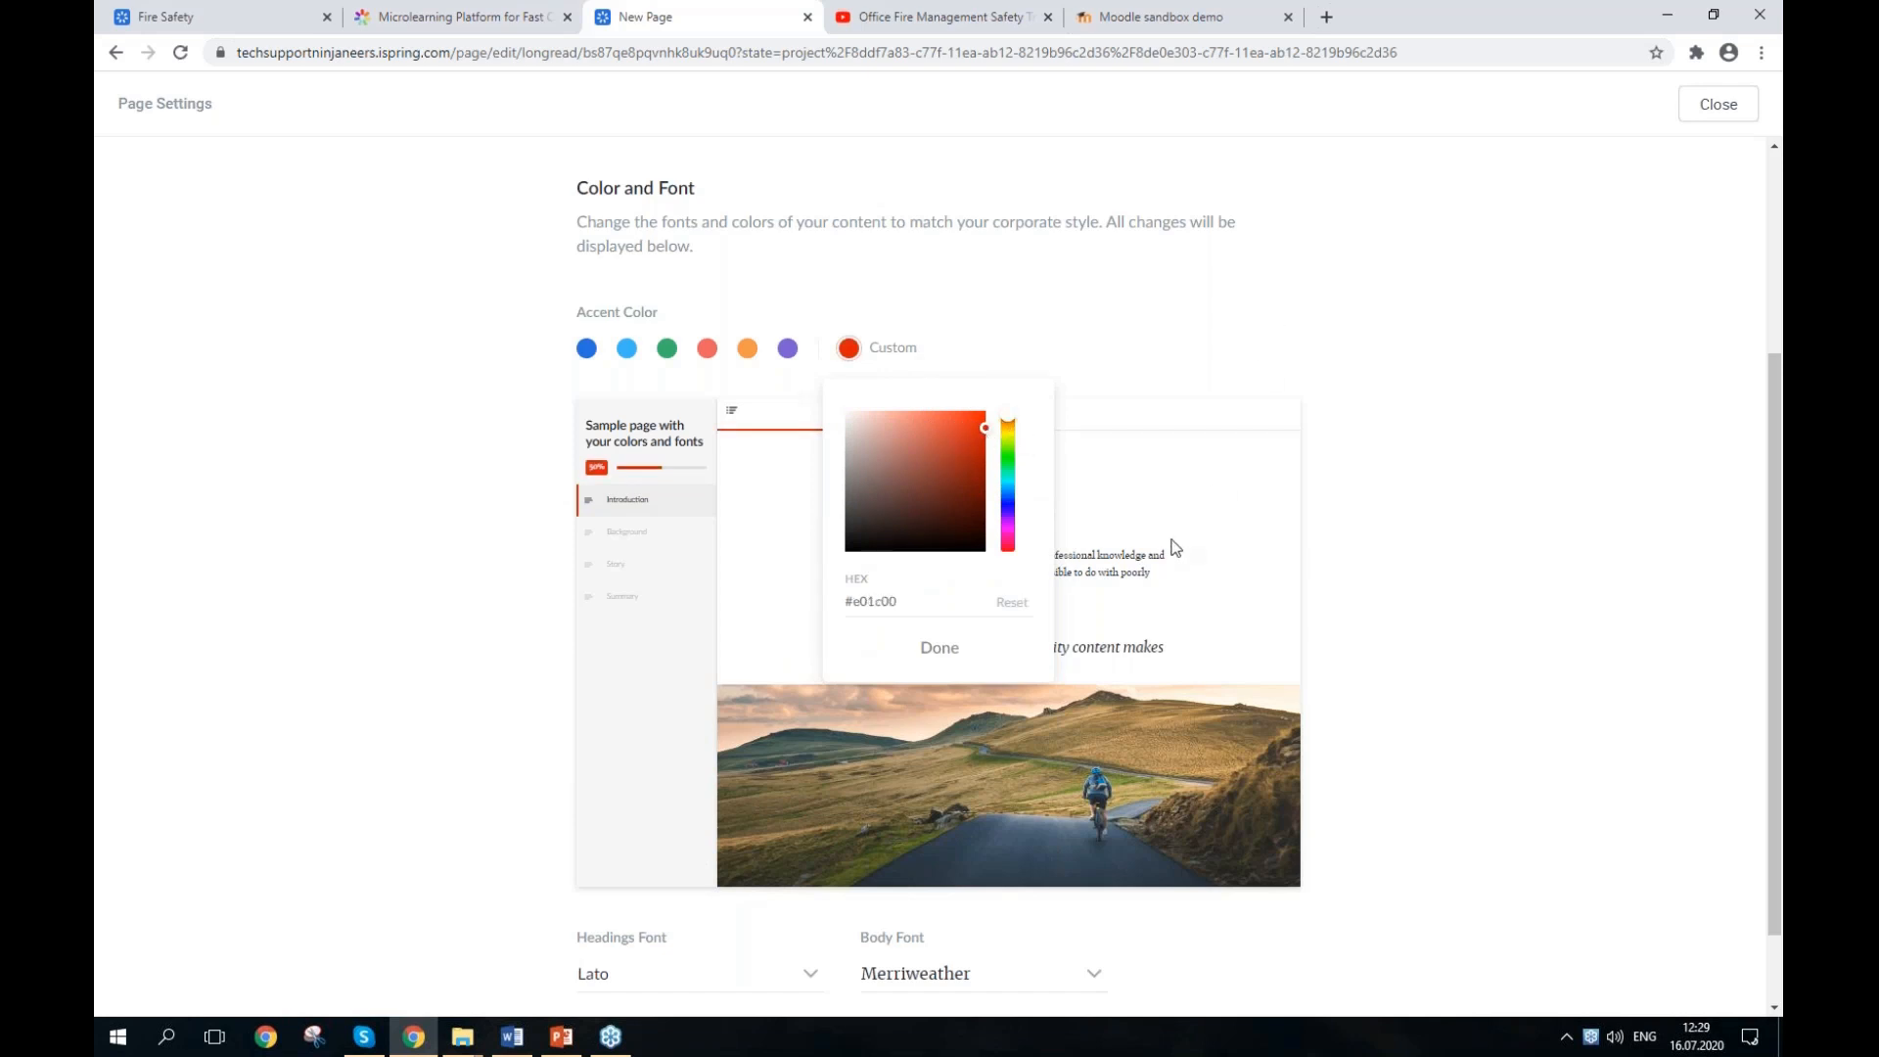
{"action": "left_click", "coordinate": [937, 649]}
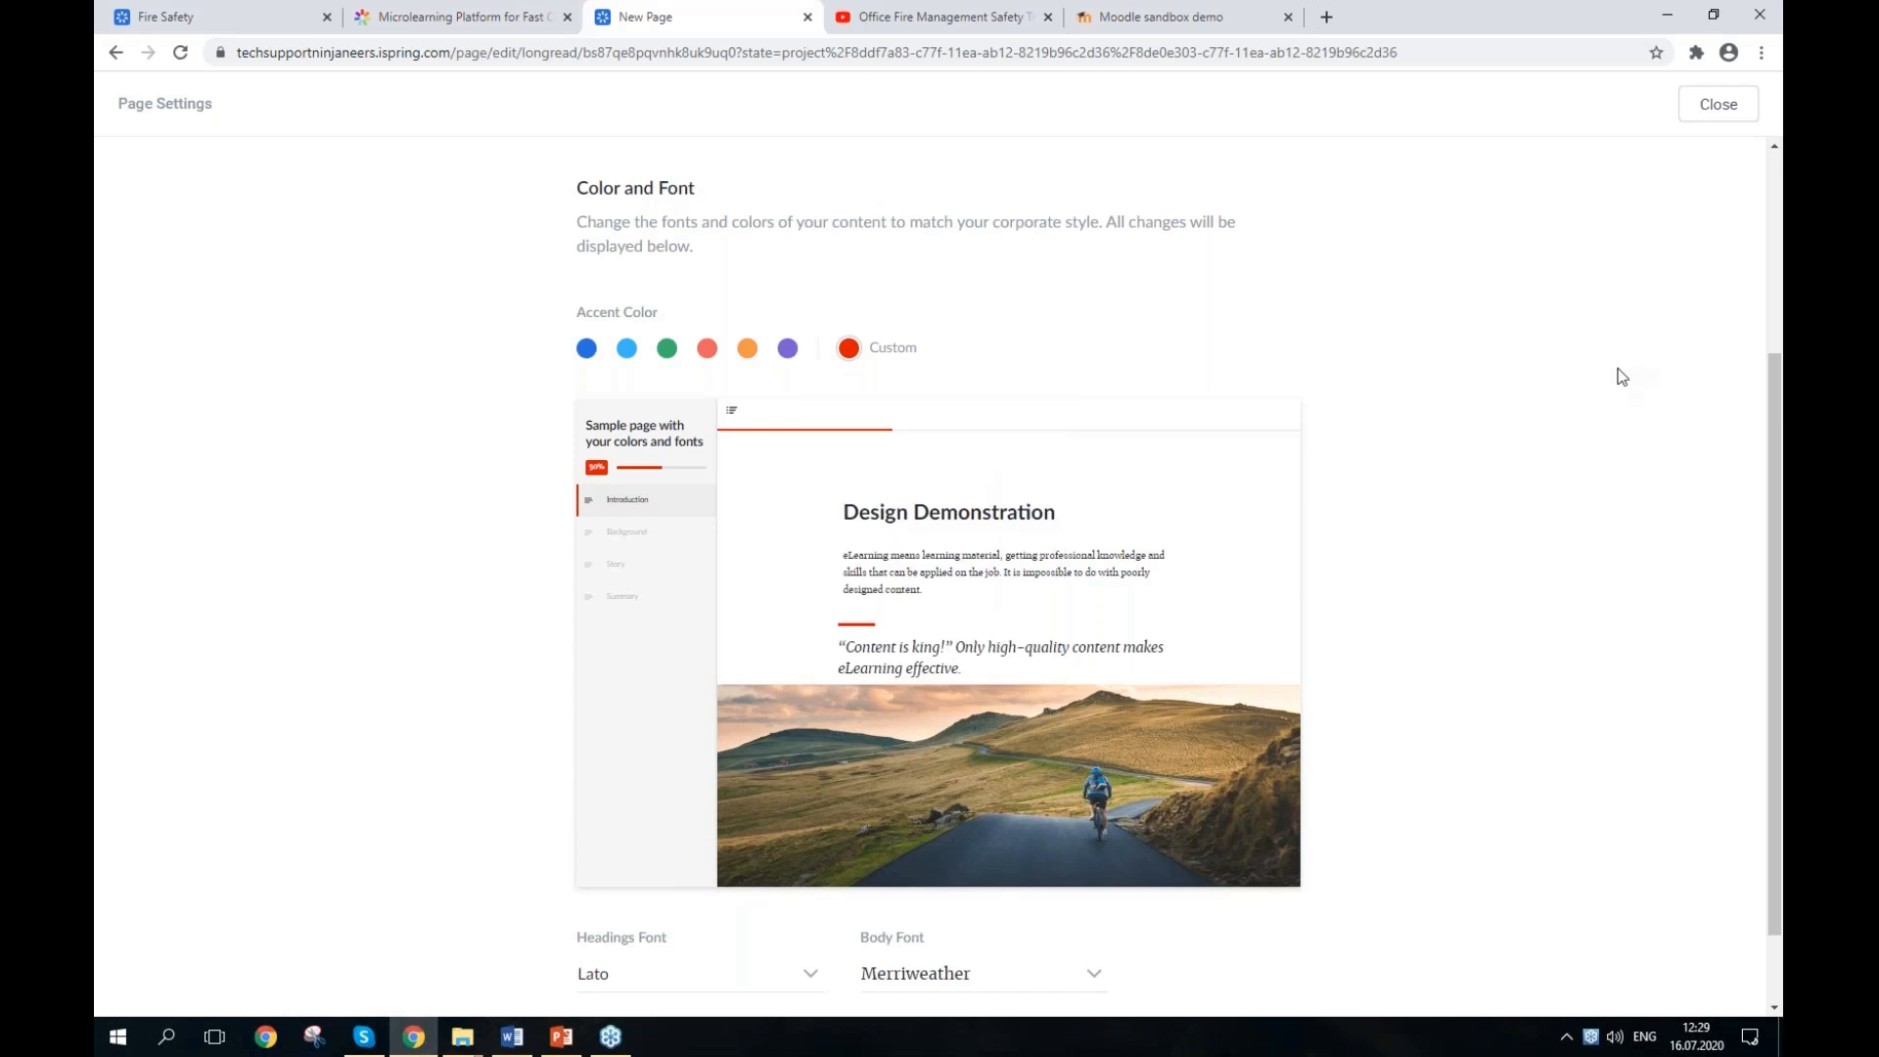
Step: Change the theme's headings font to Open Sans and its body font to Roboto
{"action": "scroll", "coordinate": [1615, 377], "scroll_direction": "down", "scroll_amount": 1}
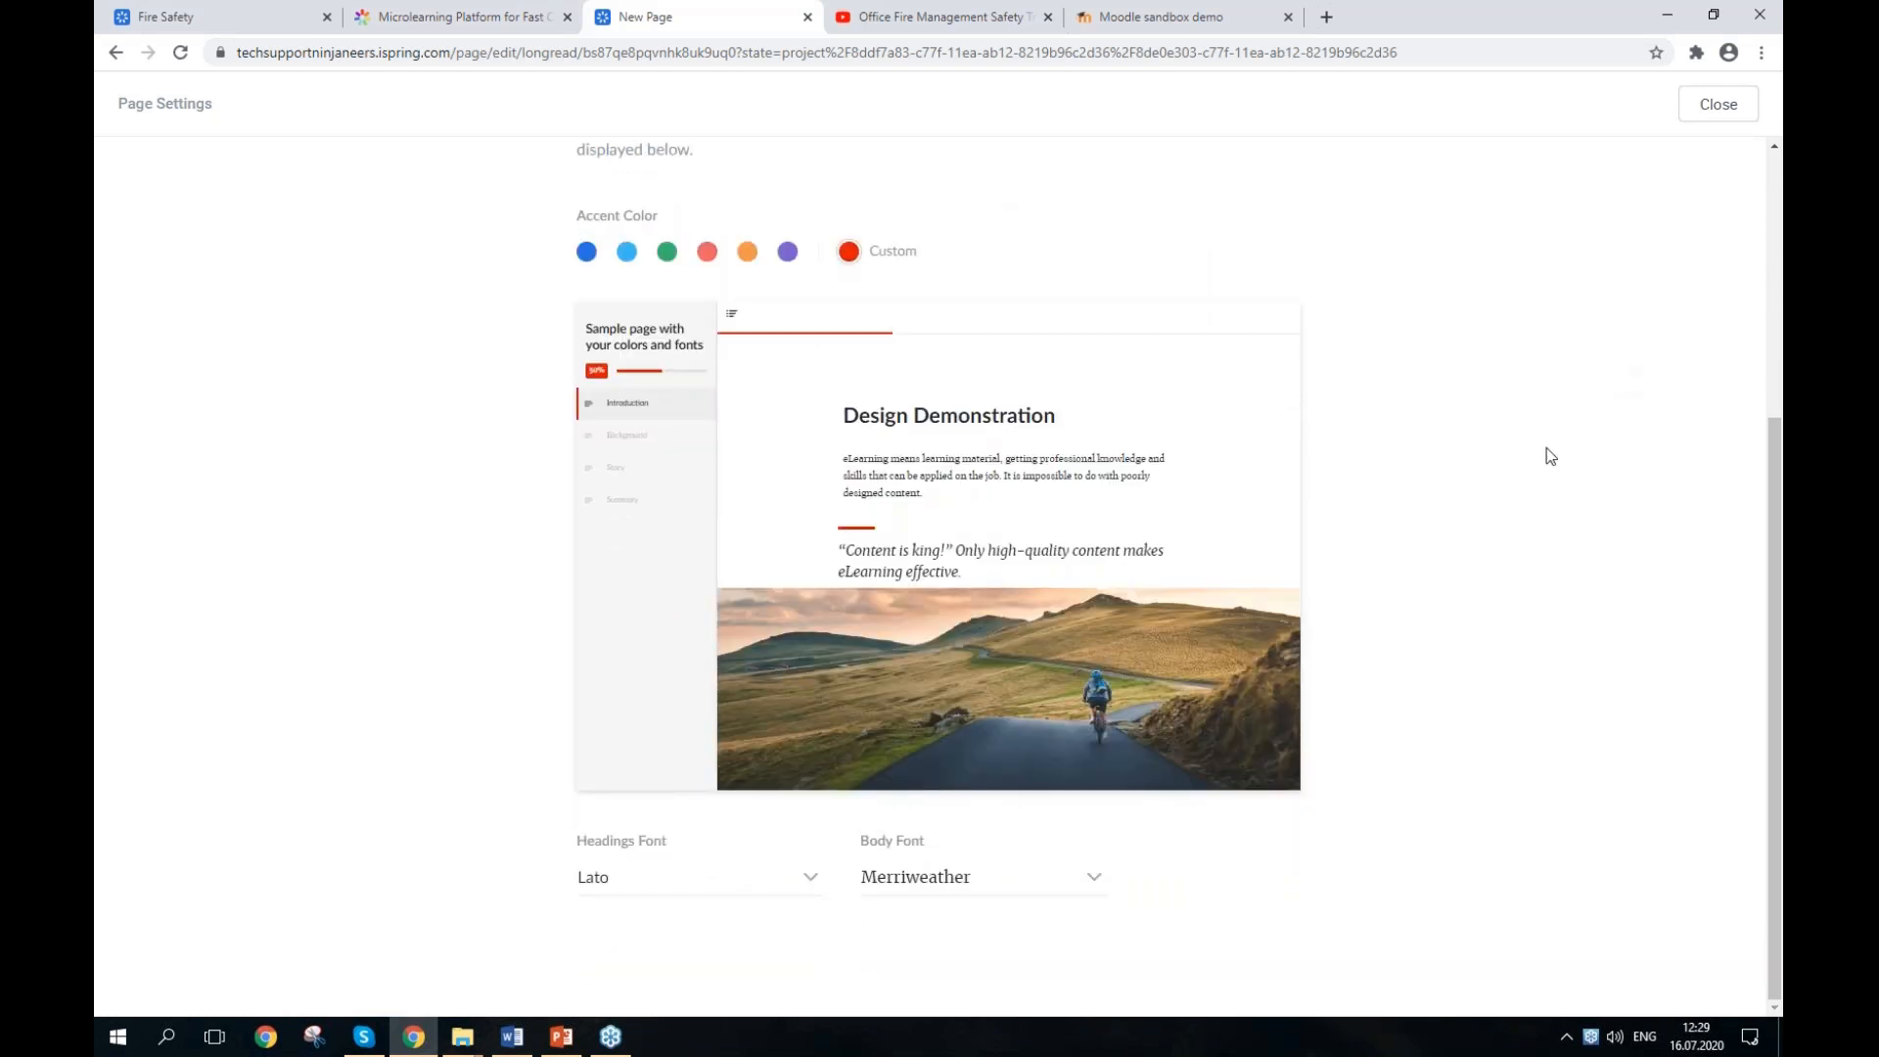
{"action": "left_click", "coordinate": [663, 879]}
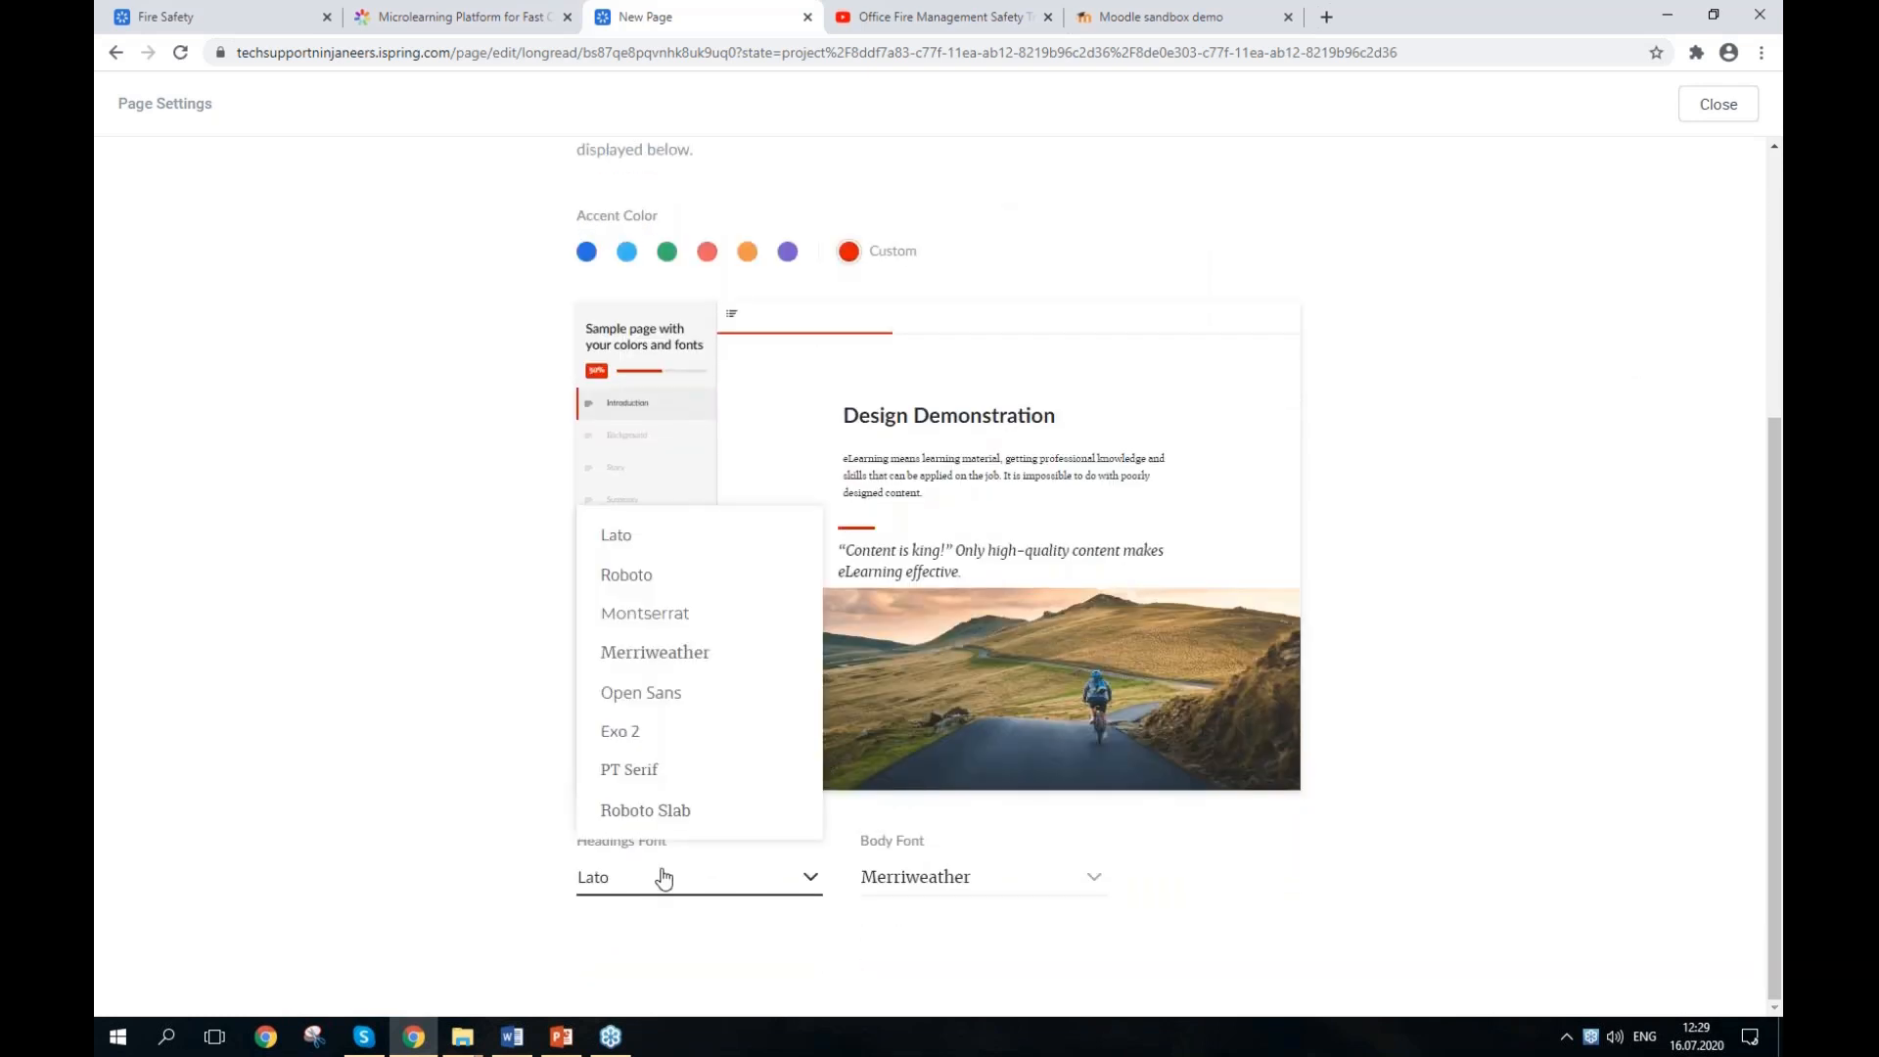
{"action": "left_click", "coordinate": [691, 694]}
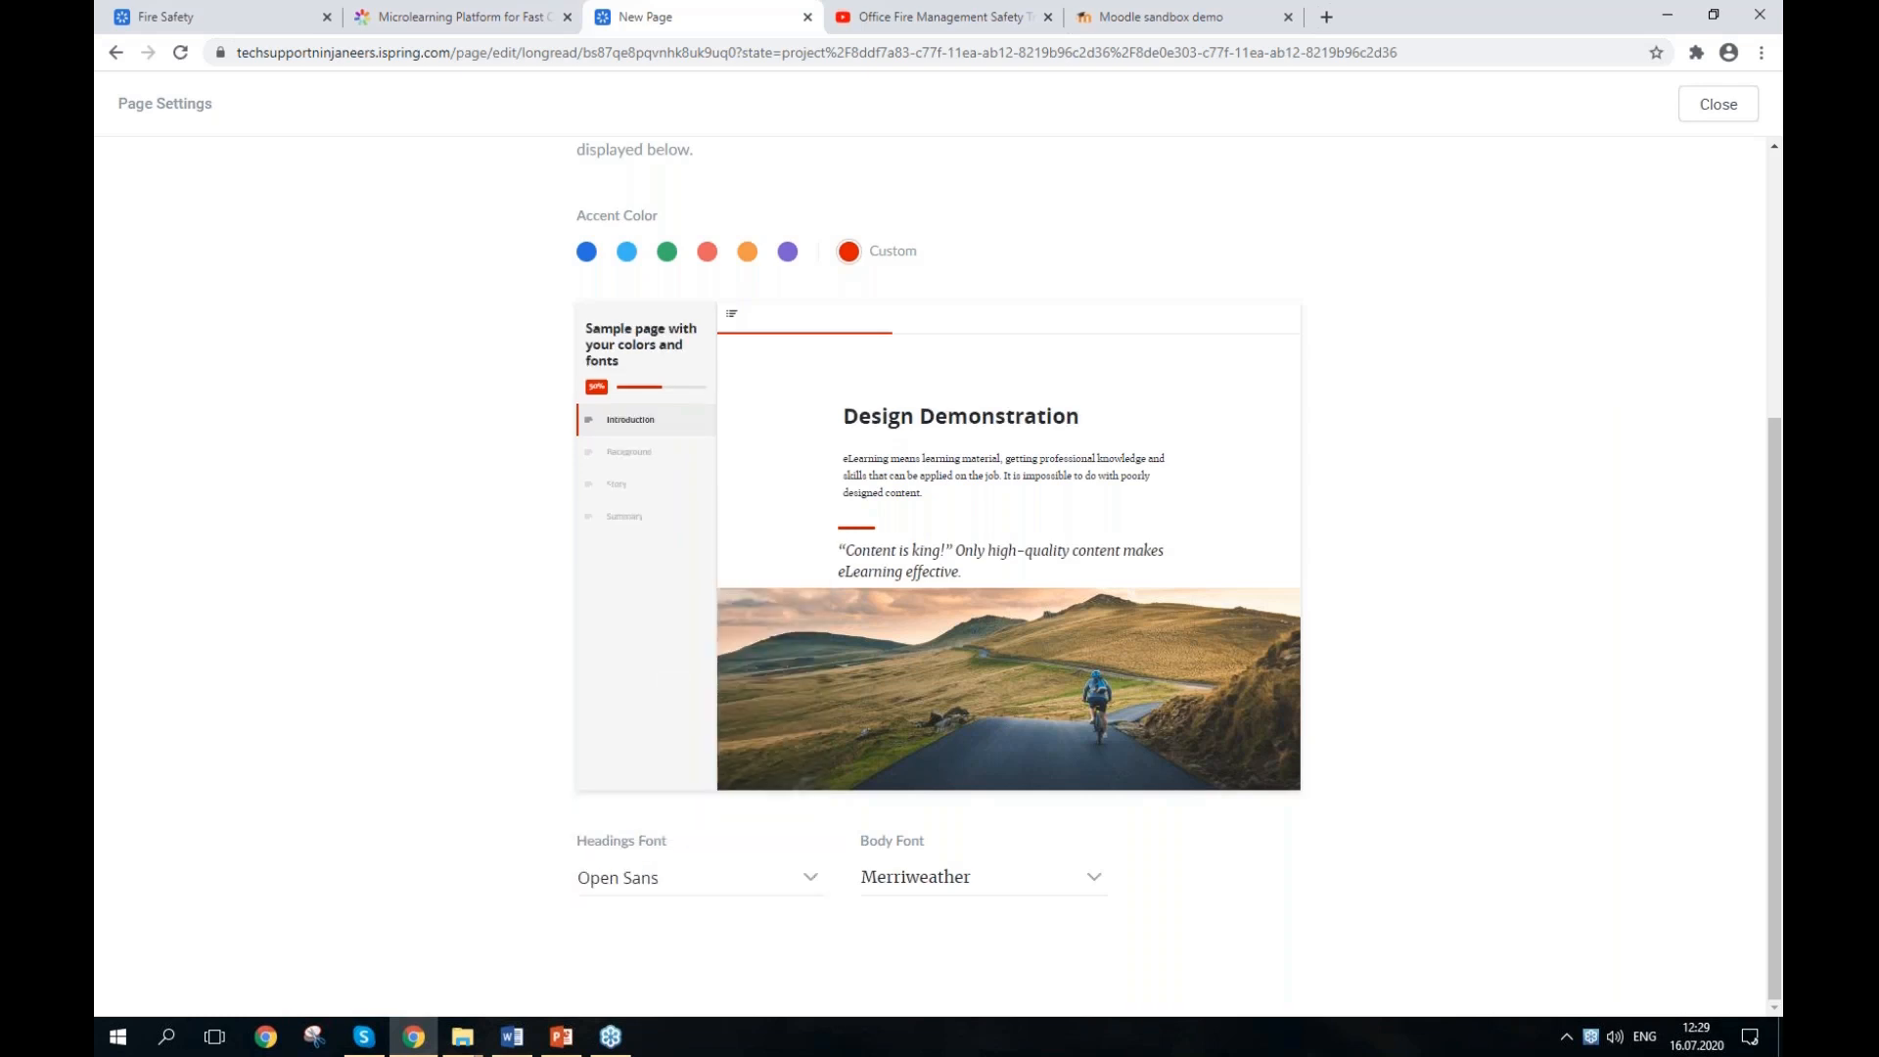
{"action": "left_click", "coordinate": [932, 881]}
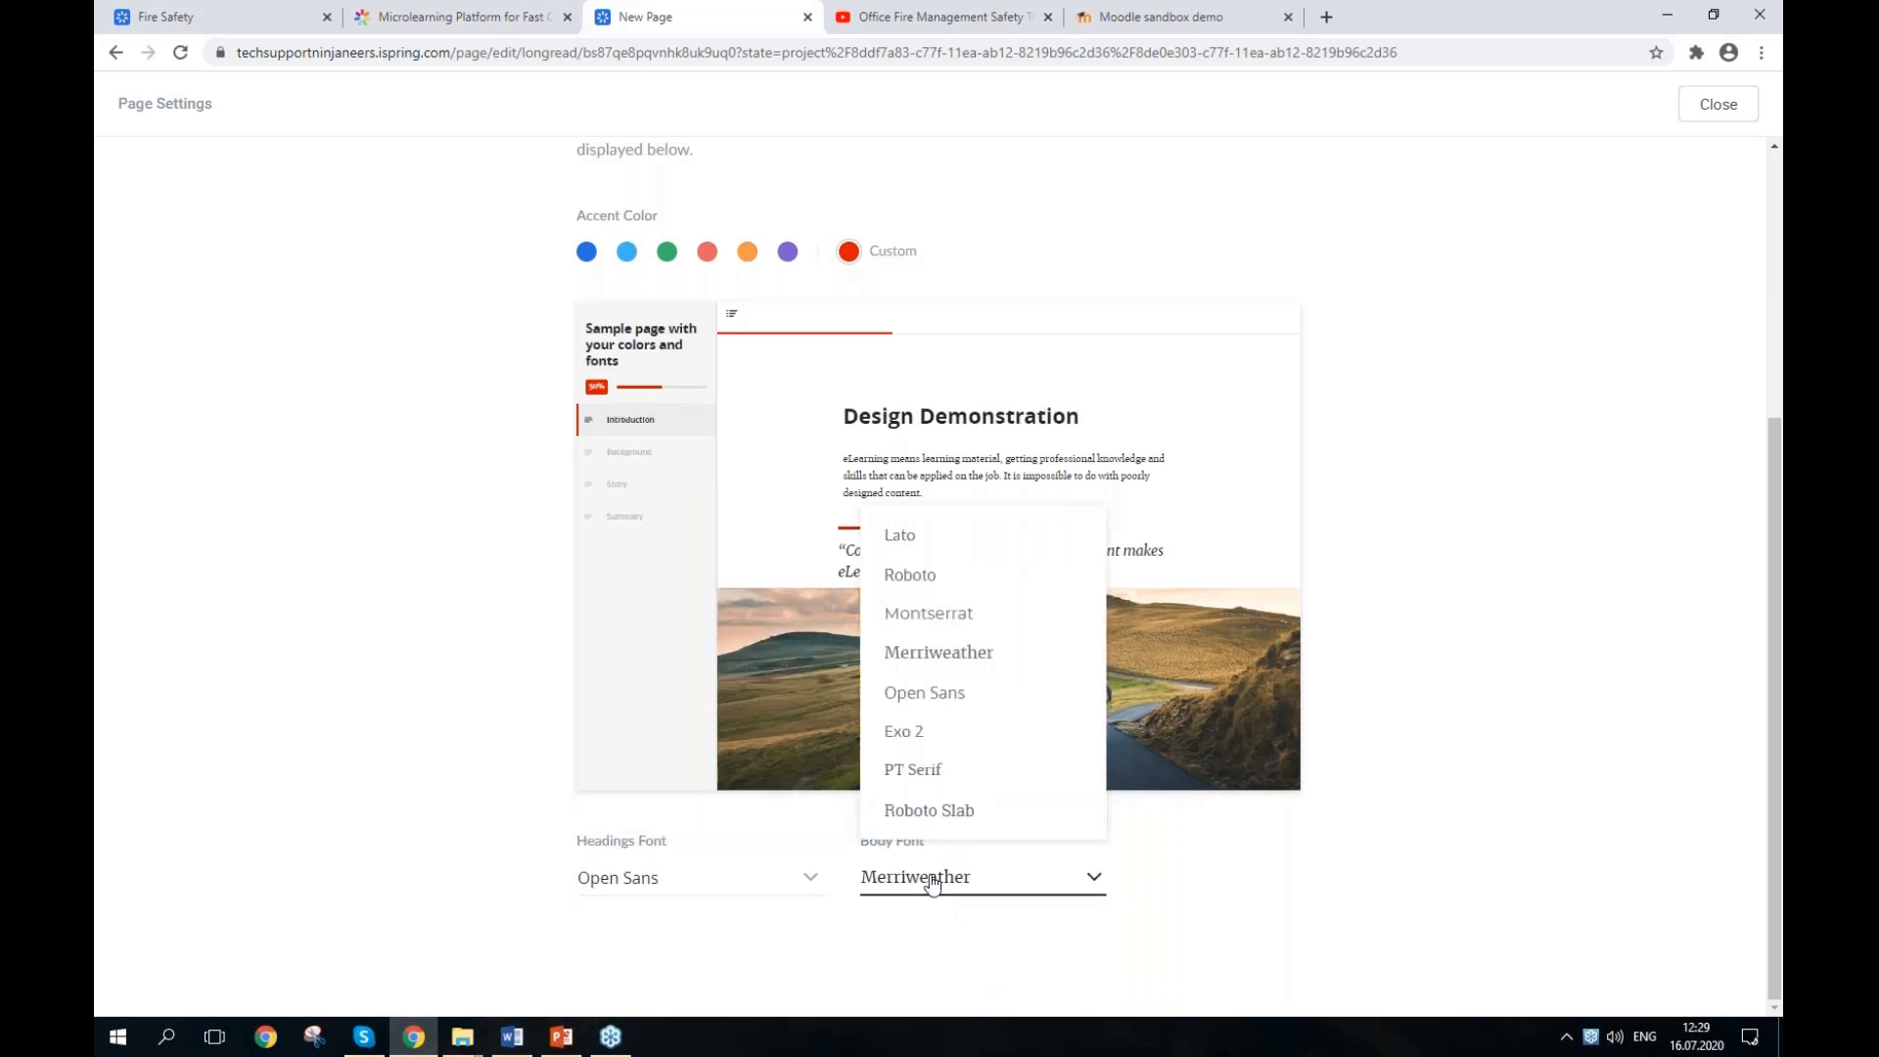
{"action": "left_click", "coordinate": [965, 581]}
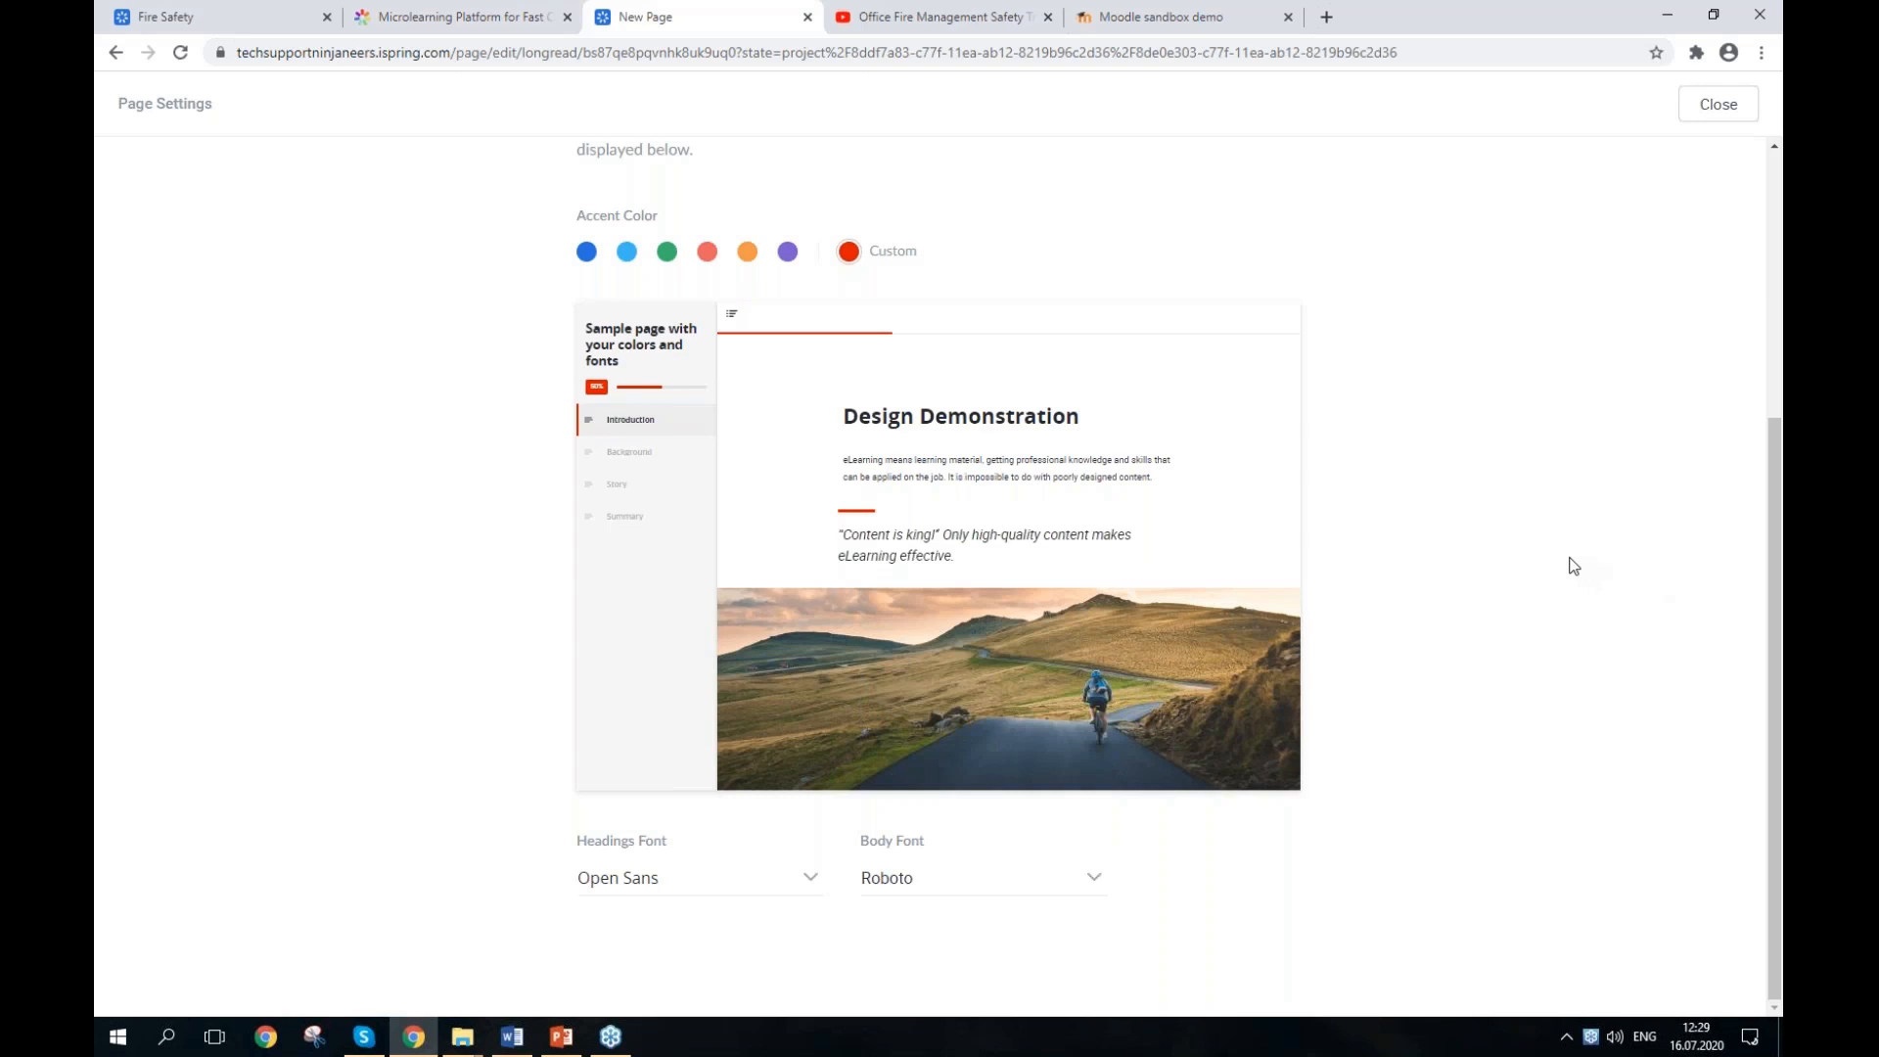
Step: Set the page's navigation mode to Restricted and leave the page settings
{"action": "scroll", "coordinate": [1574, 565], "scroll_direction": "up", "scroll_amount": 4}
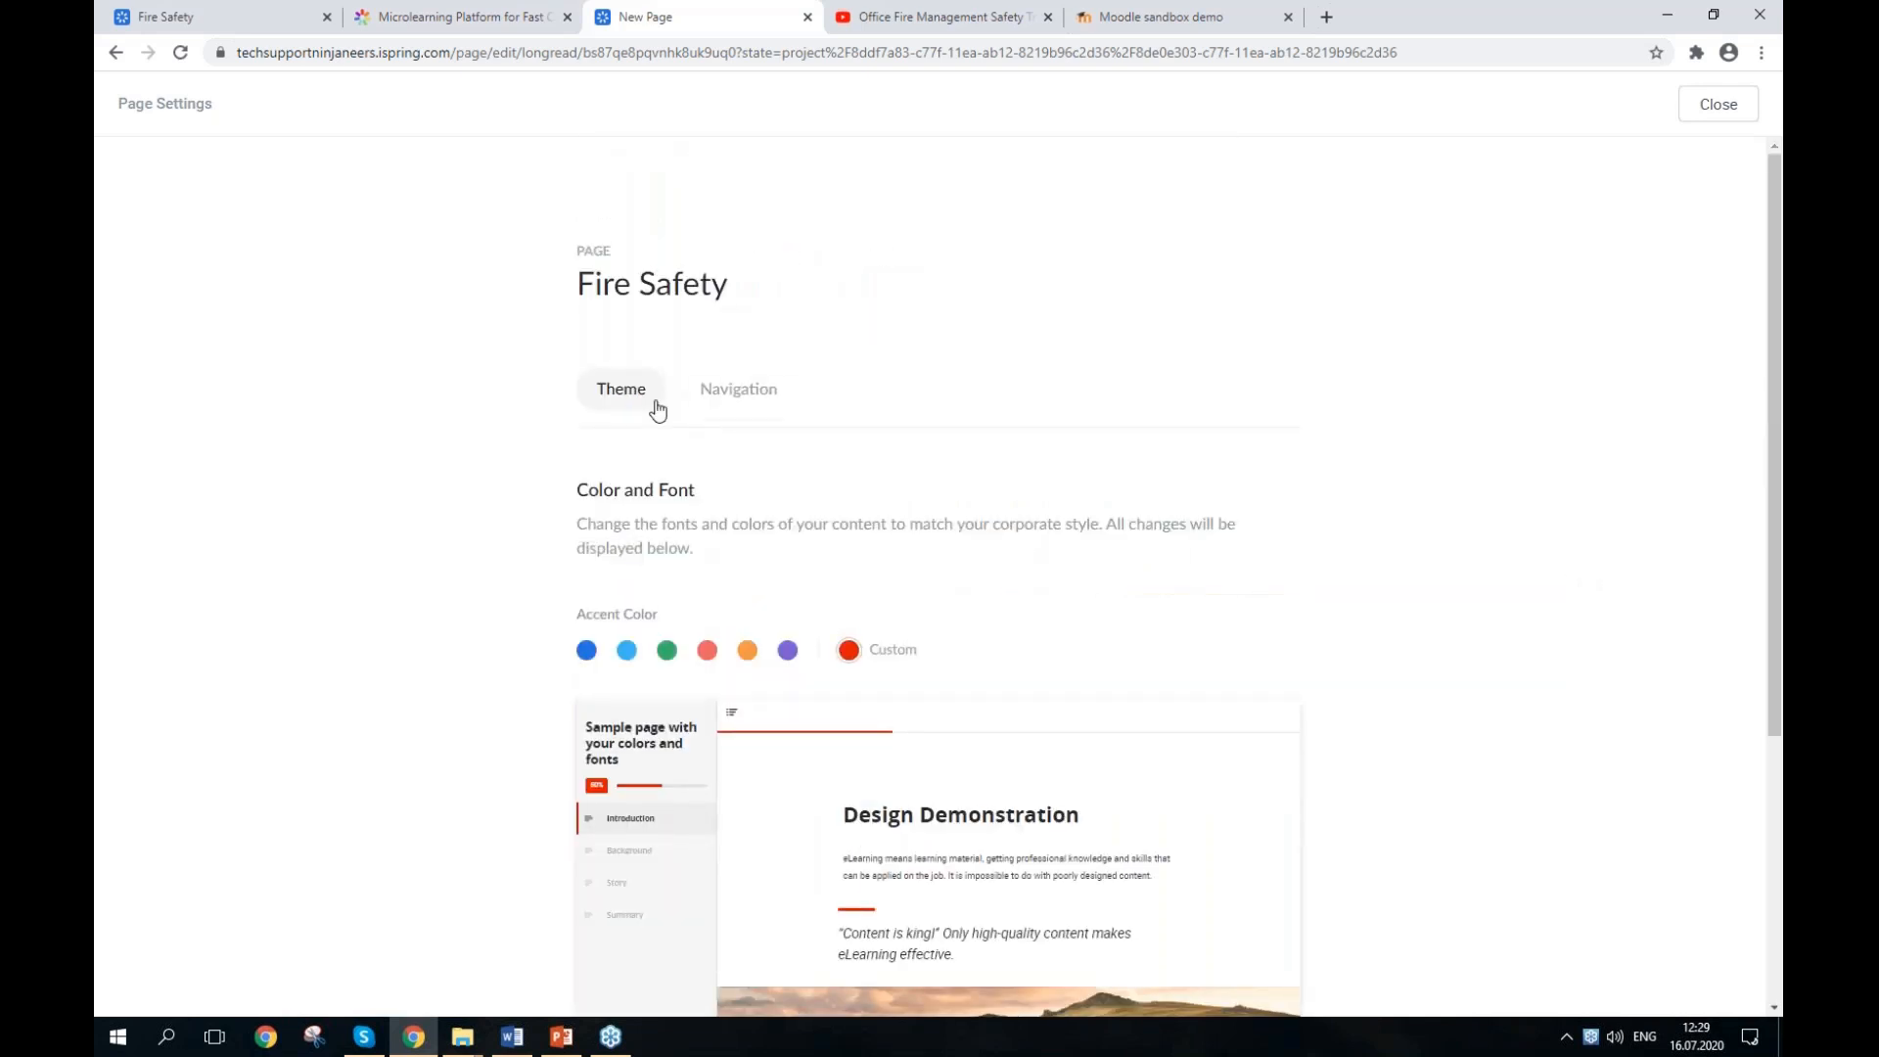
{"action": "left_click", "coordinate": [737, 407]}
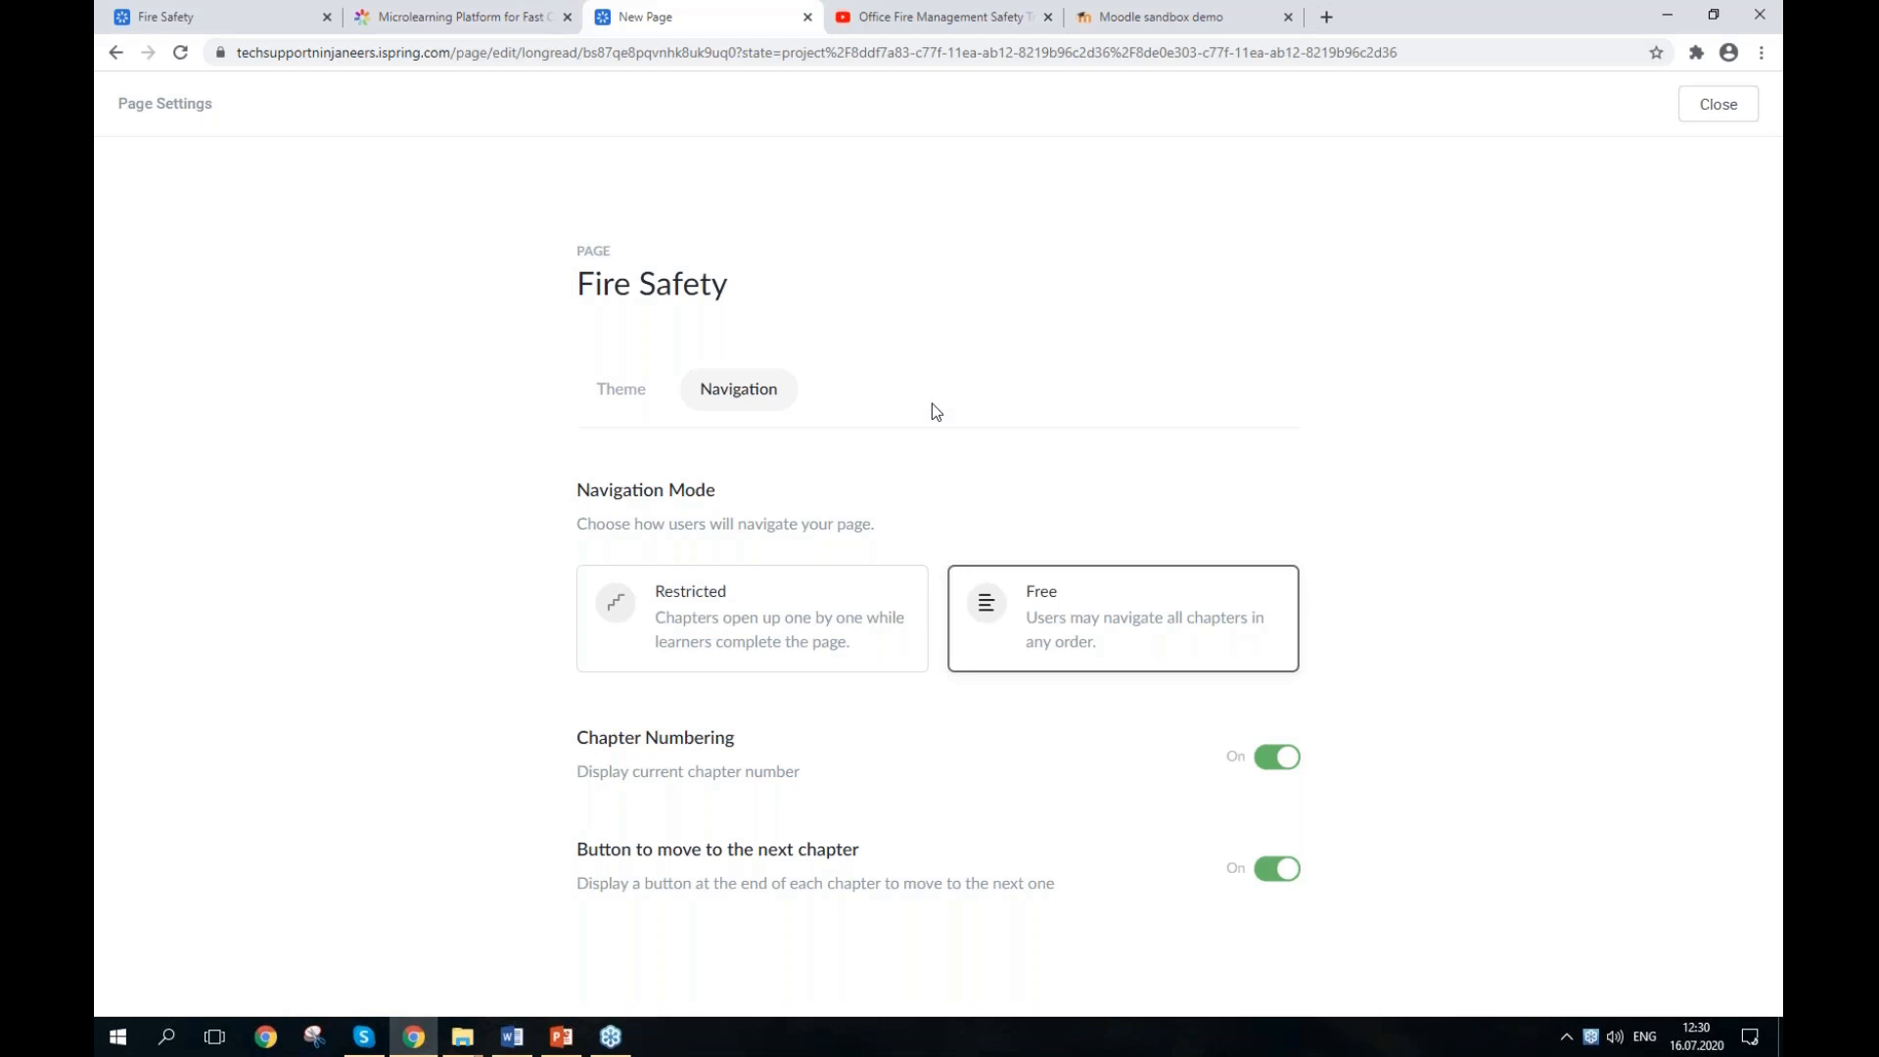
{"action": "left_click", "coordinate": [1231, 638]}
{"action": "left_click", "coordinate": [852, 600]}
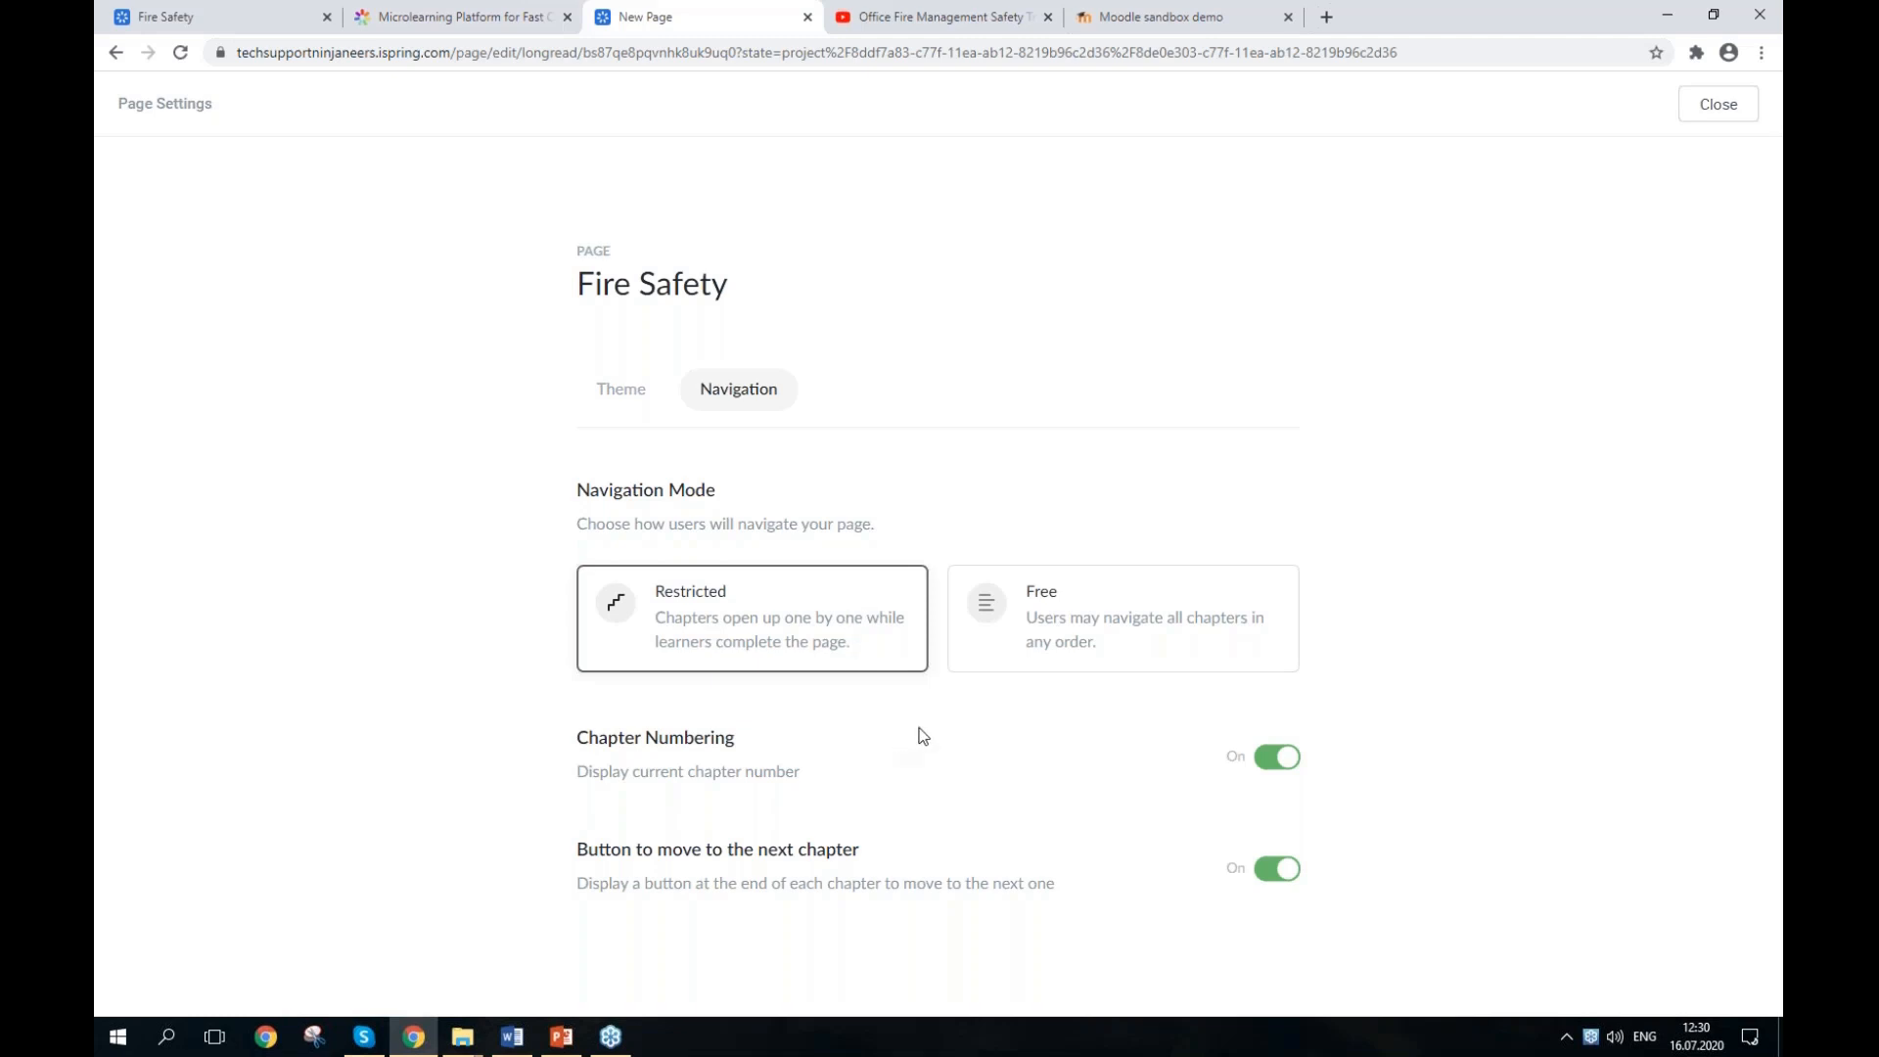
{"action": "left_click", "coordinate": [1710, 117]}
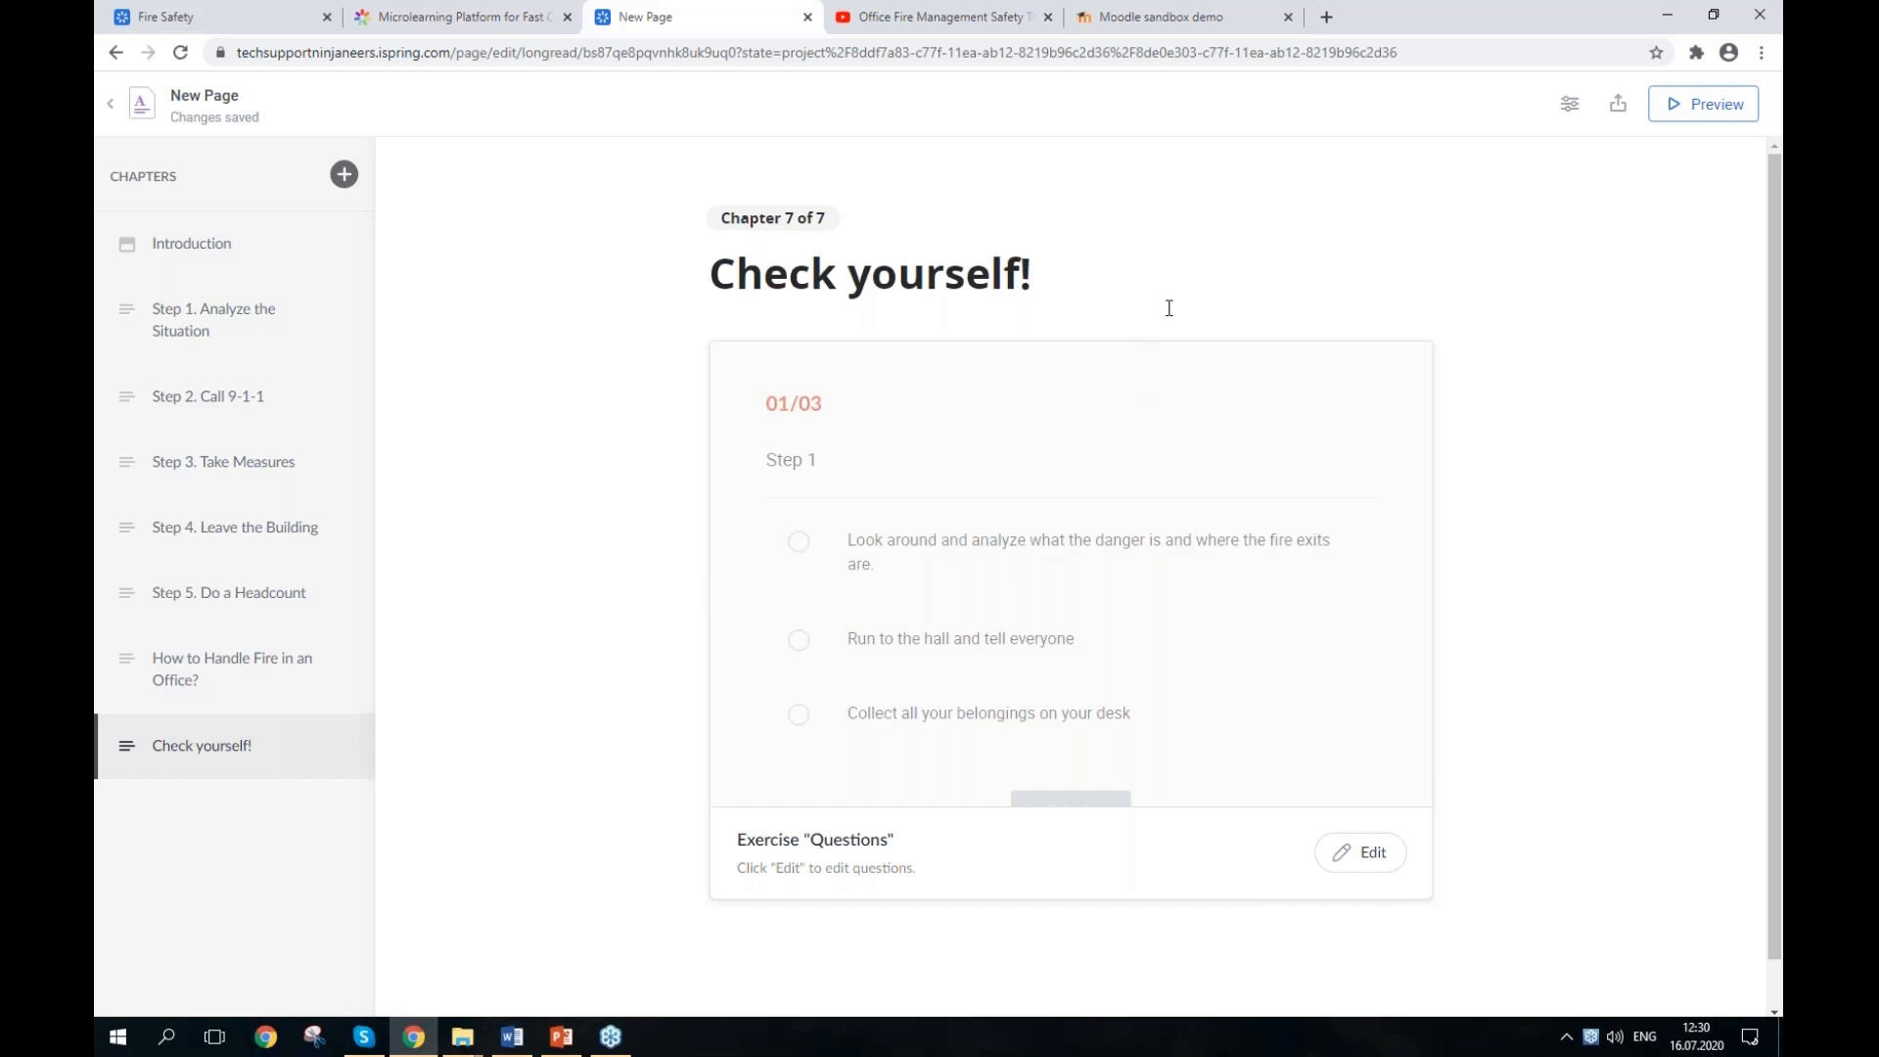
Step: Preview the course and advance from the Introduction through Step 1 to Step 2, playing and pausing the embedded video
{"action": "left_click", "coordinate": [1696, 107]}
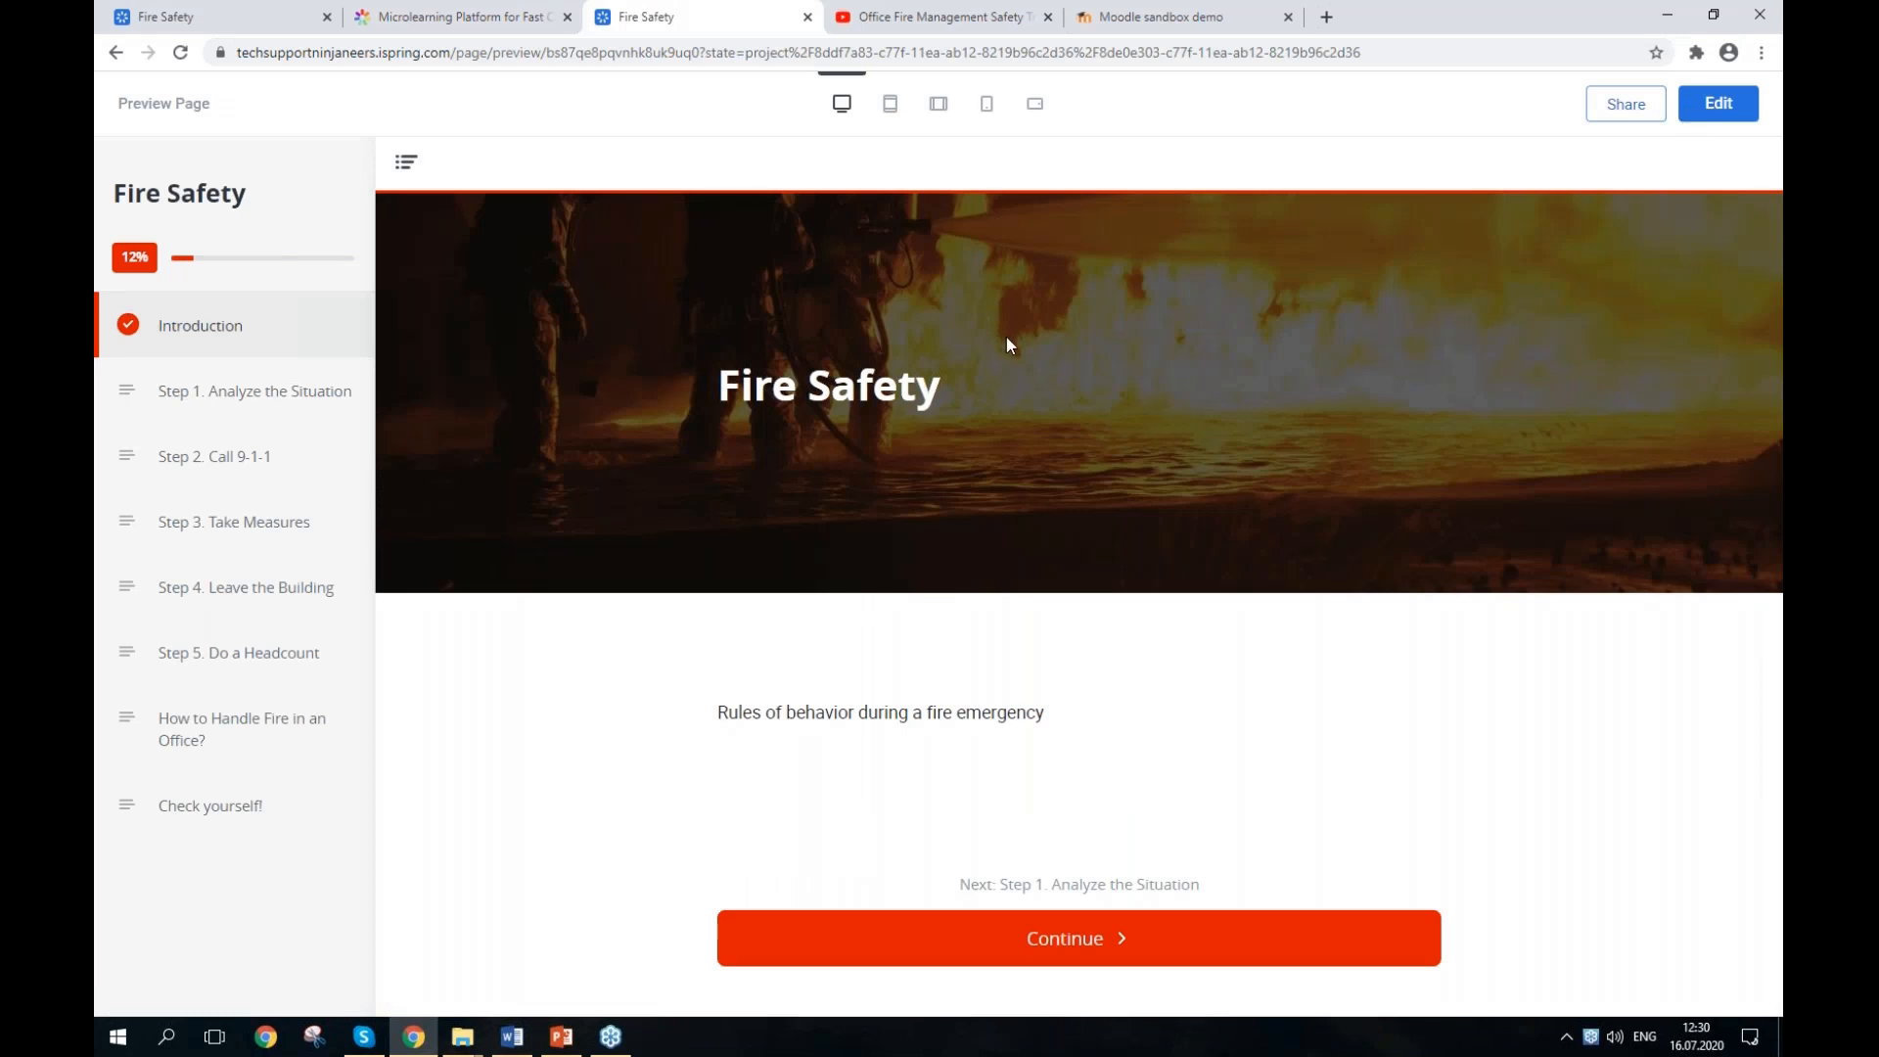
{"action": "left_click", "coordinate": [1079, 950]}
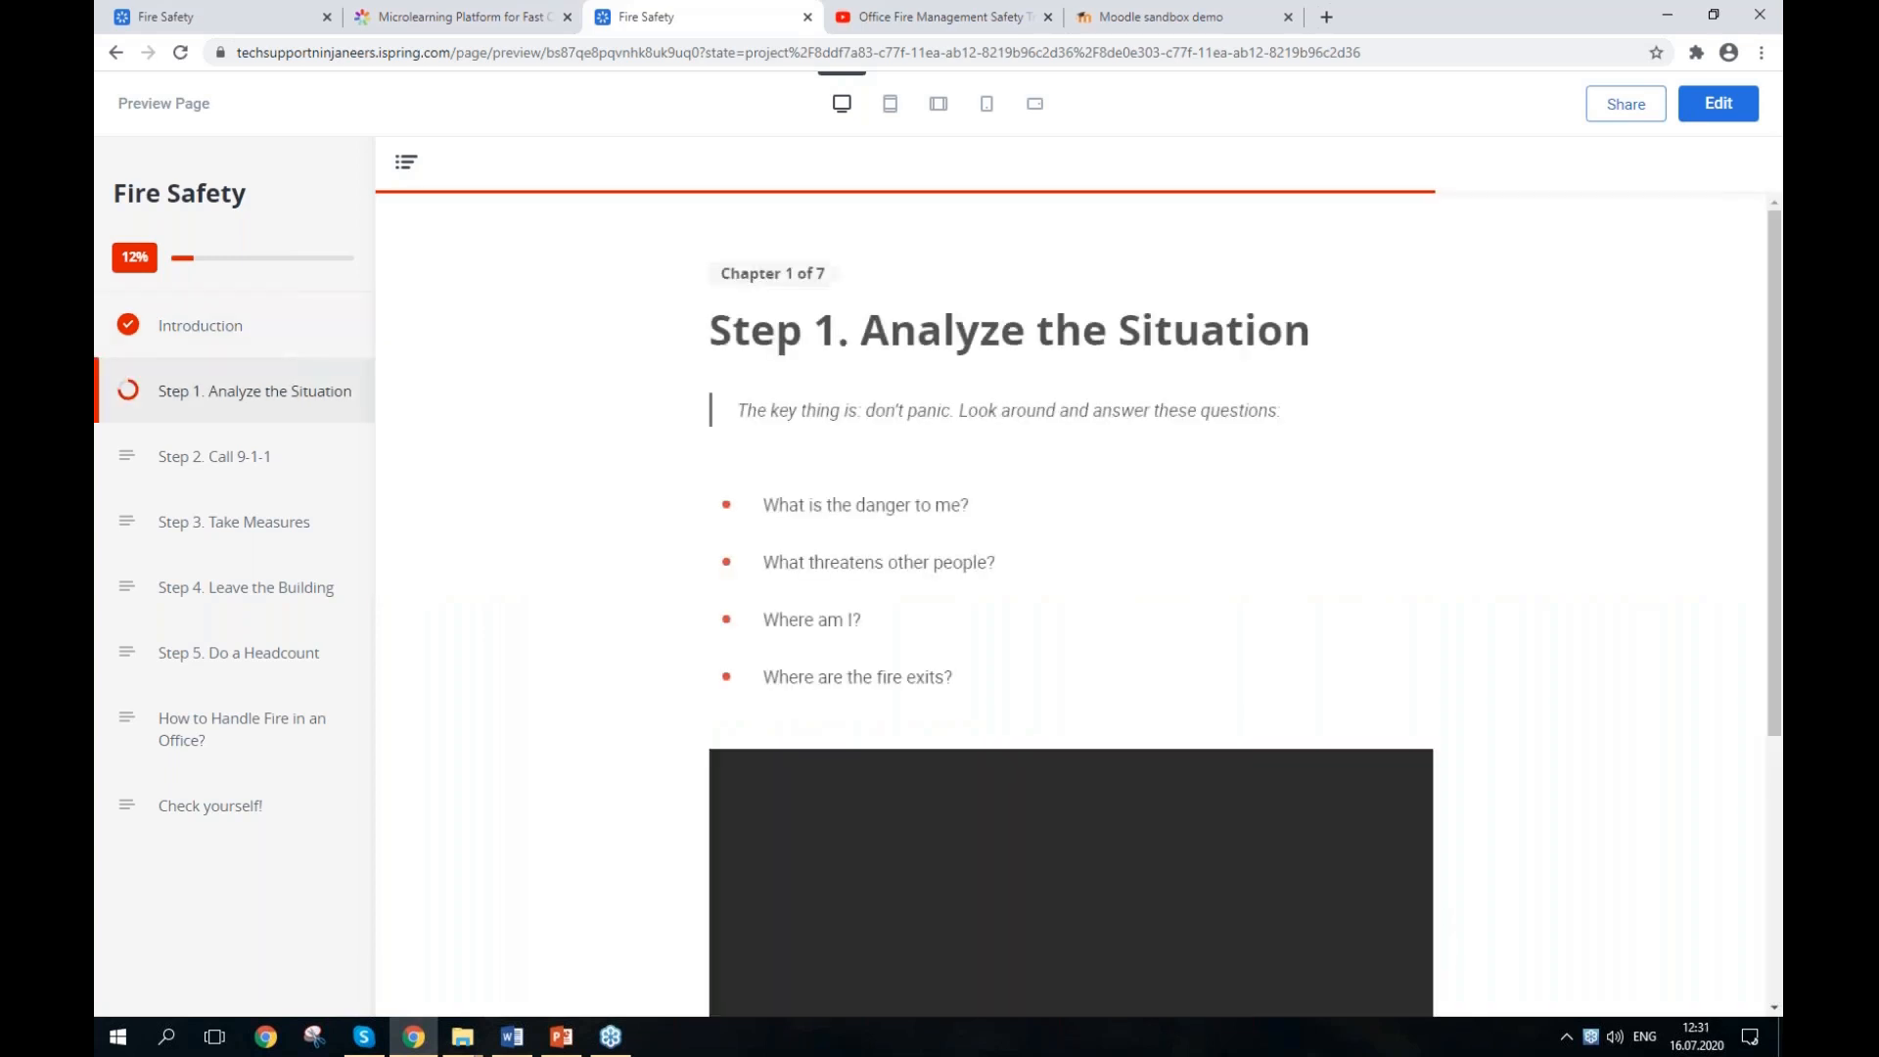
{"action": "scroll", "coordinate": [1074, 453], "scroll_direction": "down", "scroll_amount": 1}
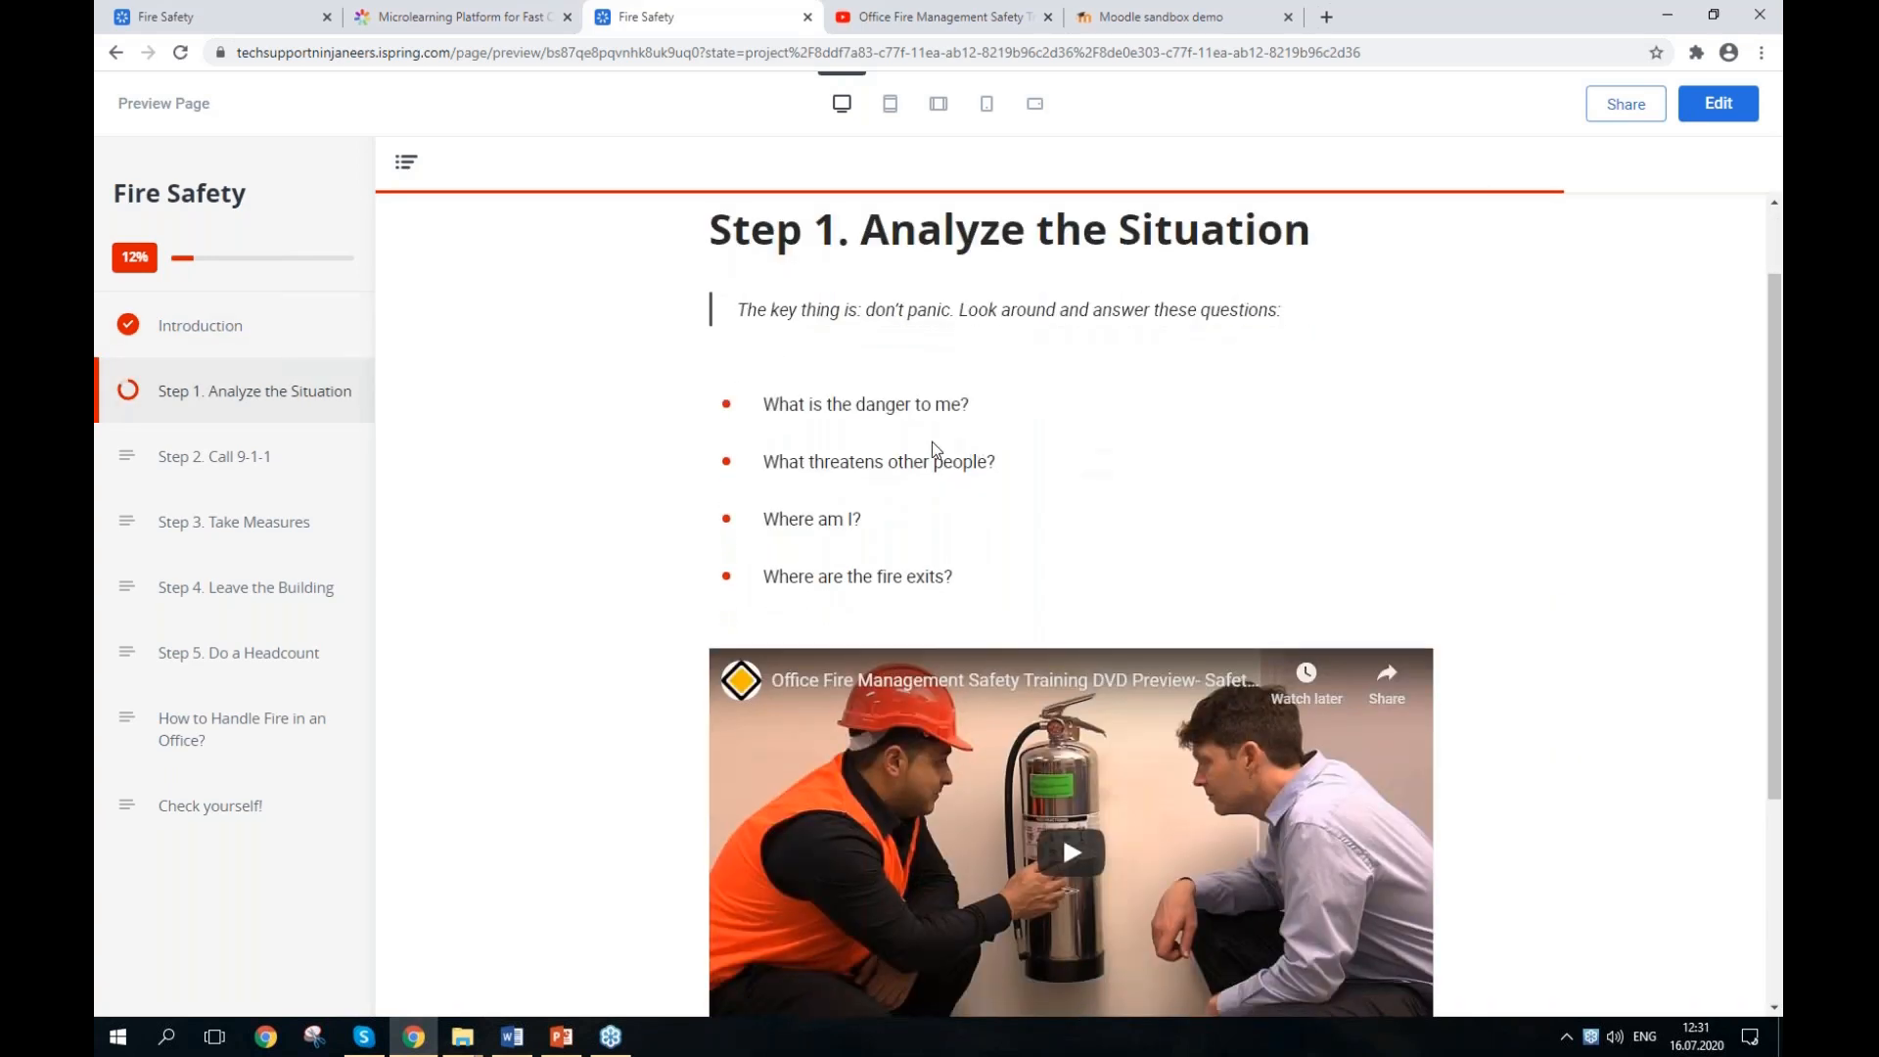
{"action": "scroll", "coordinate": [945, 452], "scroll_direction": "down", "scroll_amount": 3}
{"action": "left_click", "coordinate": [1072, 550]}
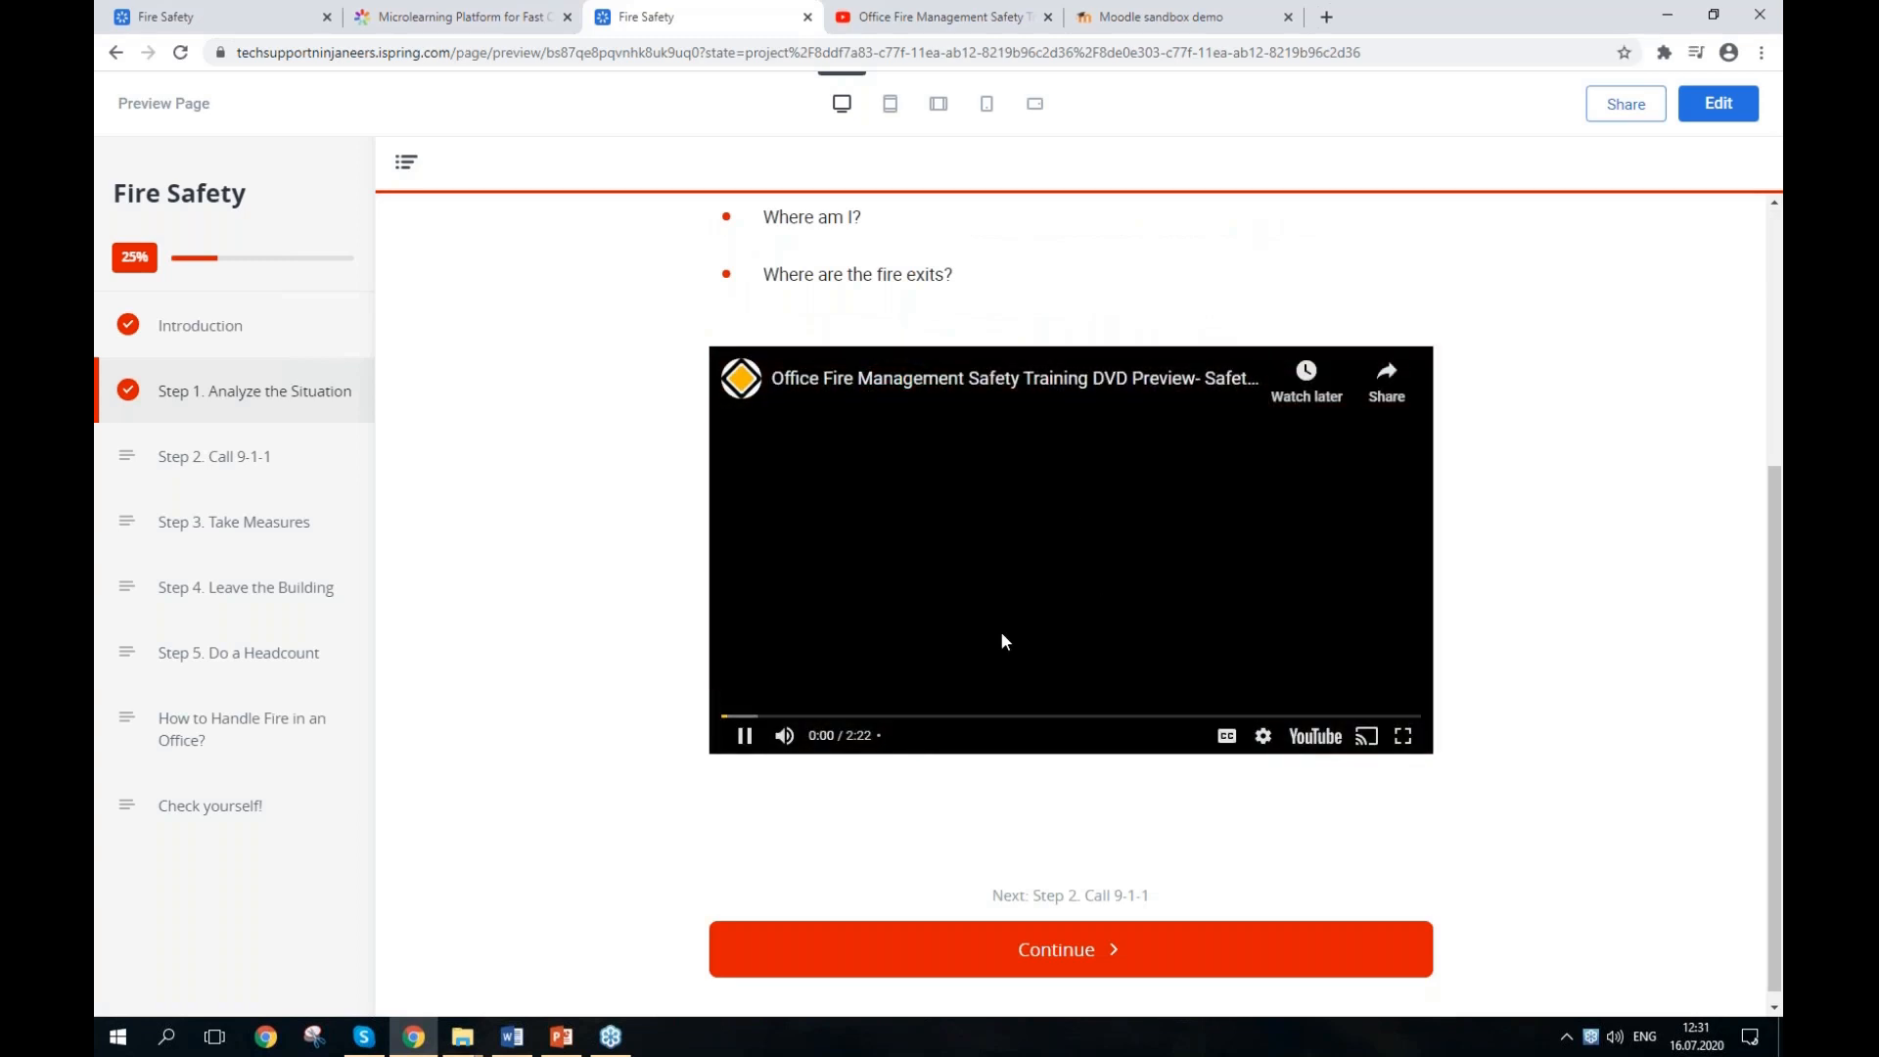
{"action": "left_click", "coordinate": [741, 749]}
{"action": "left_click", "coordinate": [1088, 977]}
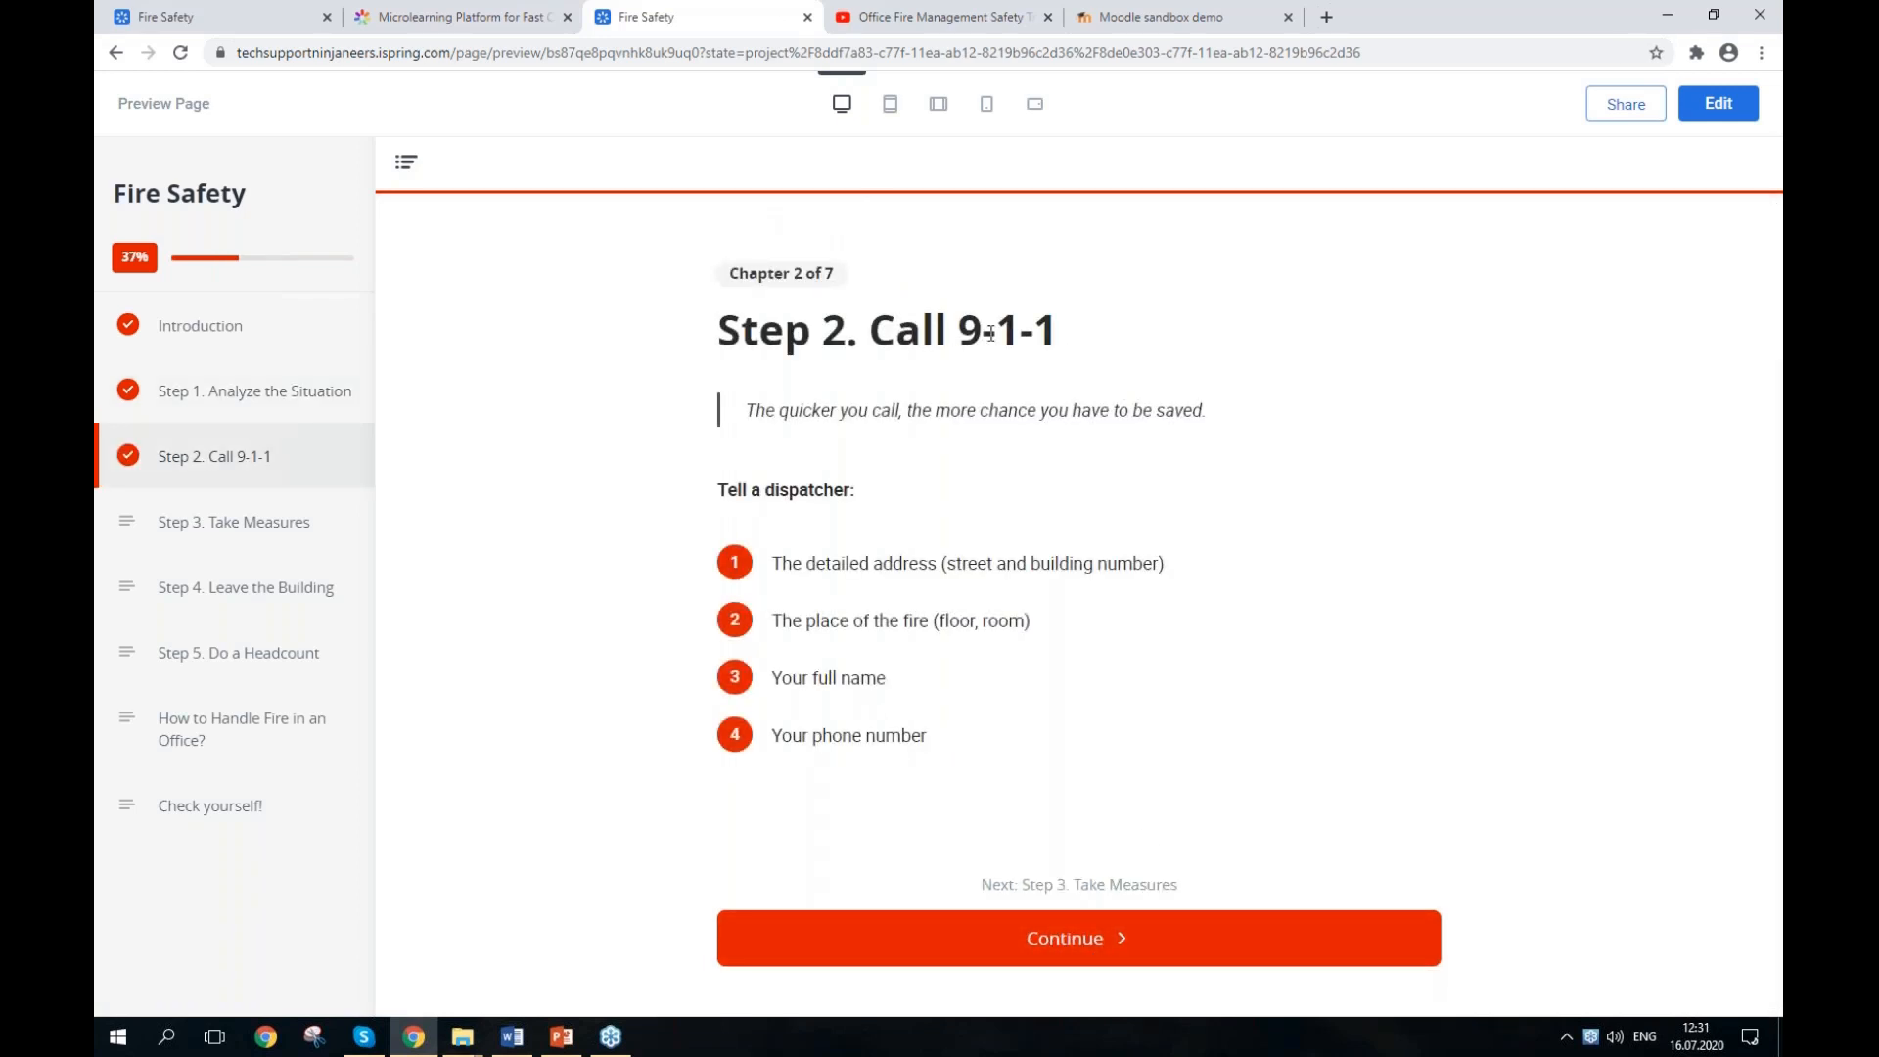
Step: Continue through the previewed chapters from Step 2 to the "Check yourself!" chapter, viewing each one to its end
{"action": "left_click", "coordinate": [1055, 940]}
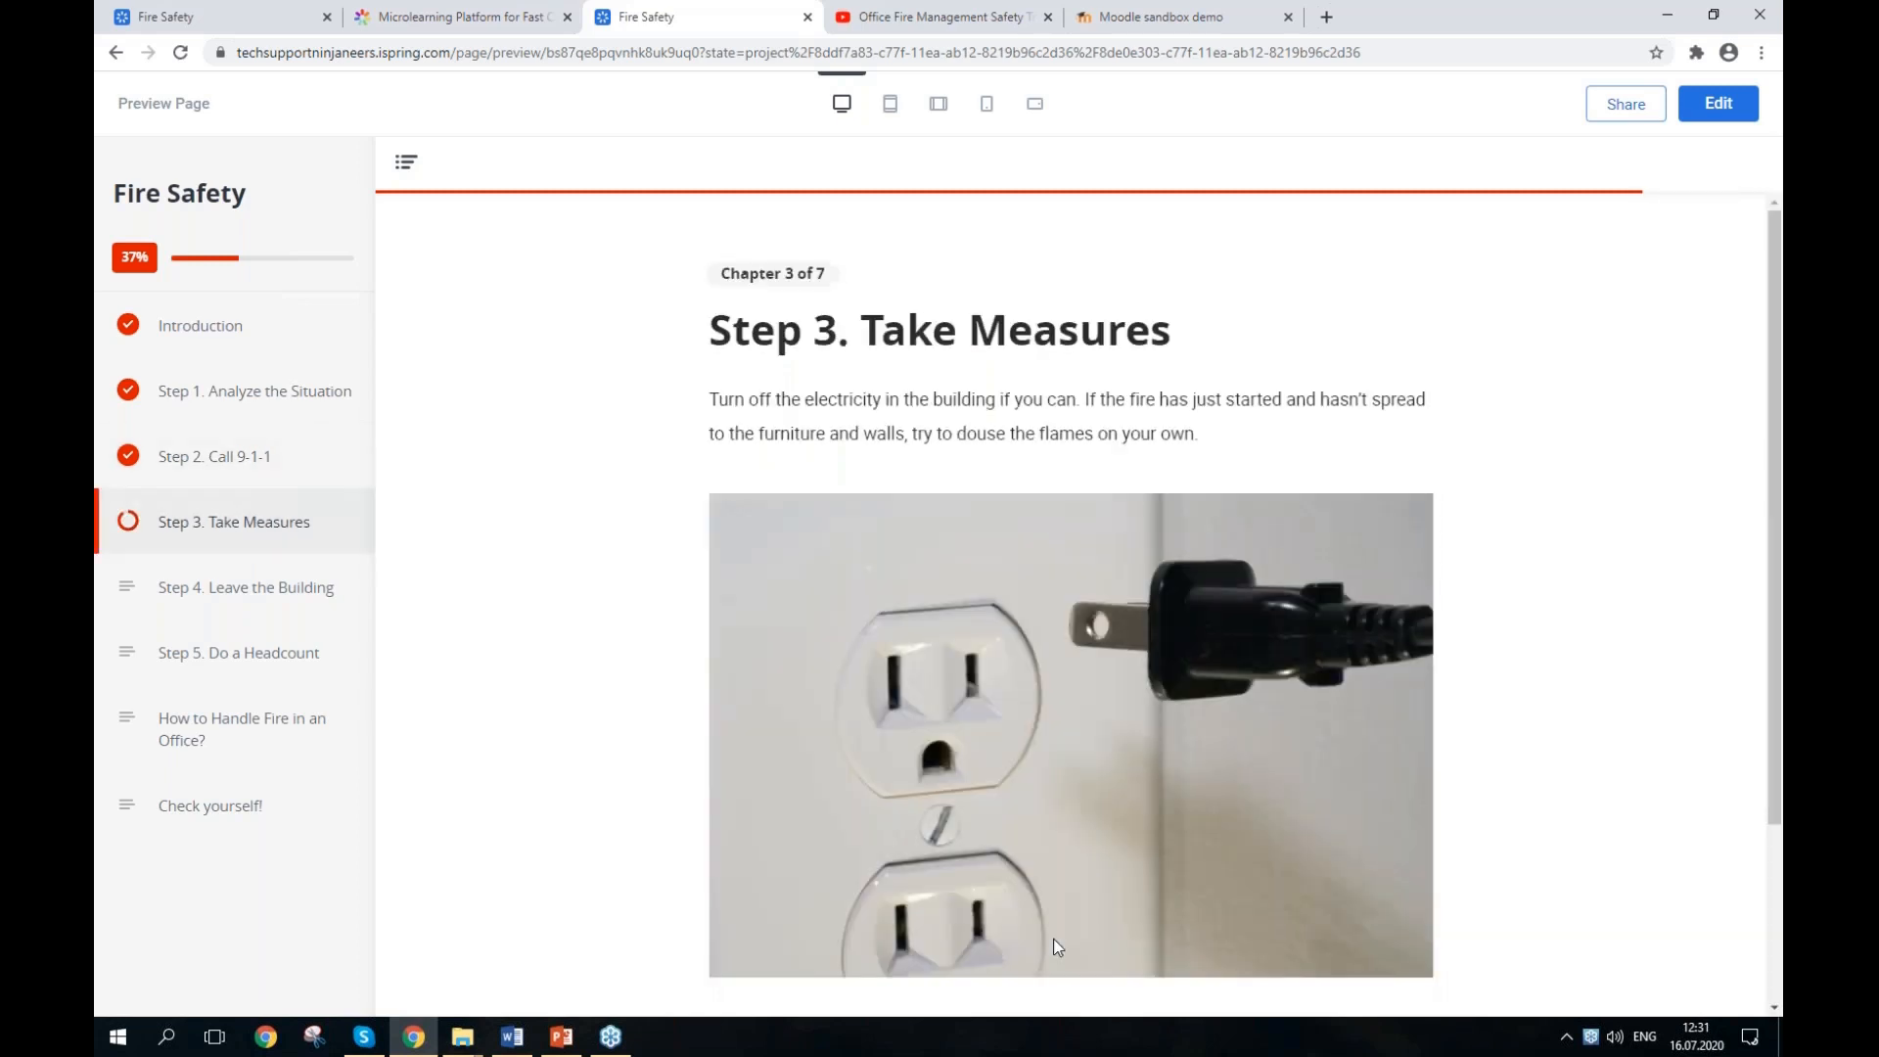
{"action": "scroll", "coordinate": [1158, 773], "scroll_direction": "down", "scroll_amount": 3}
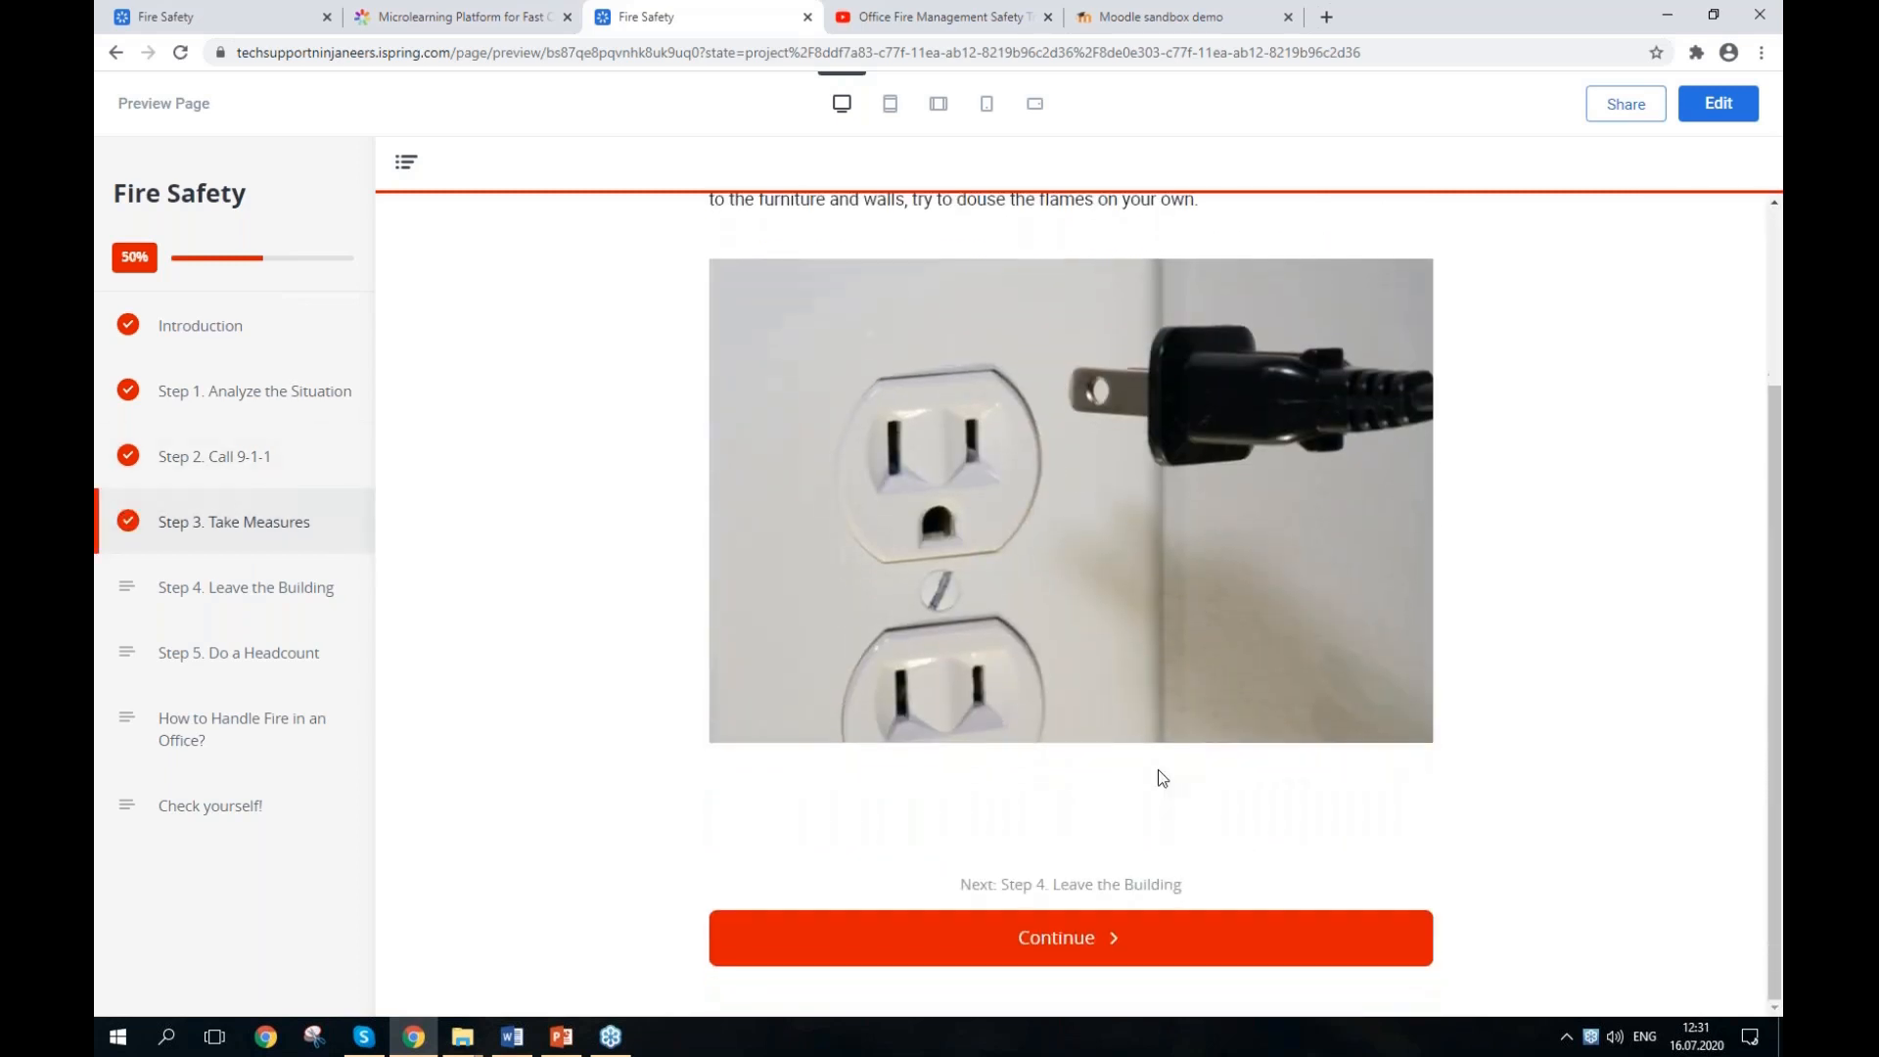
{"action": "left_click", "coordinate": [1021, 935]}
{"action": "scroll", "coordinate": [1096, 511], "scroll_direction": "down", "scroll_amount": 2}
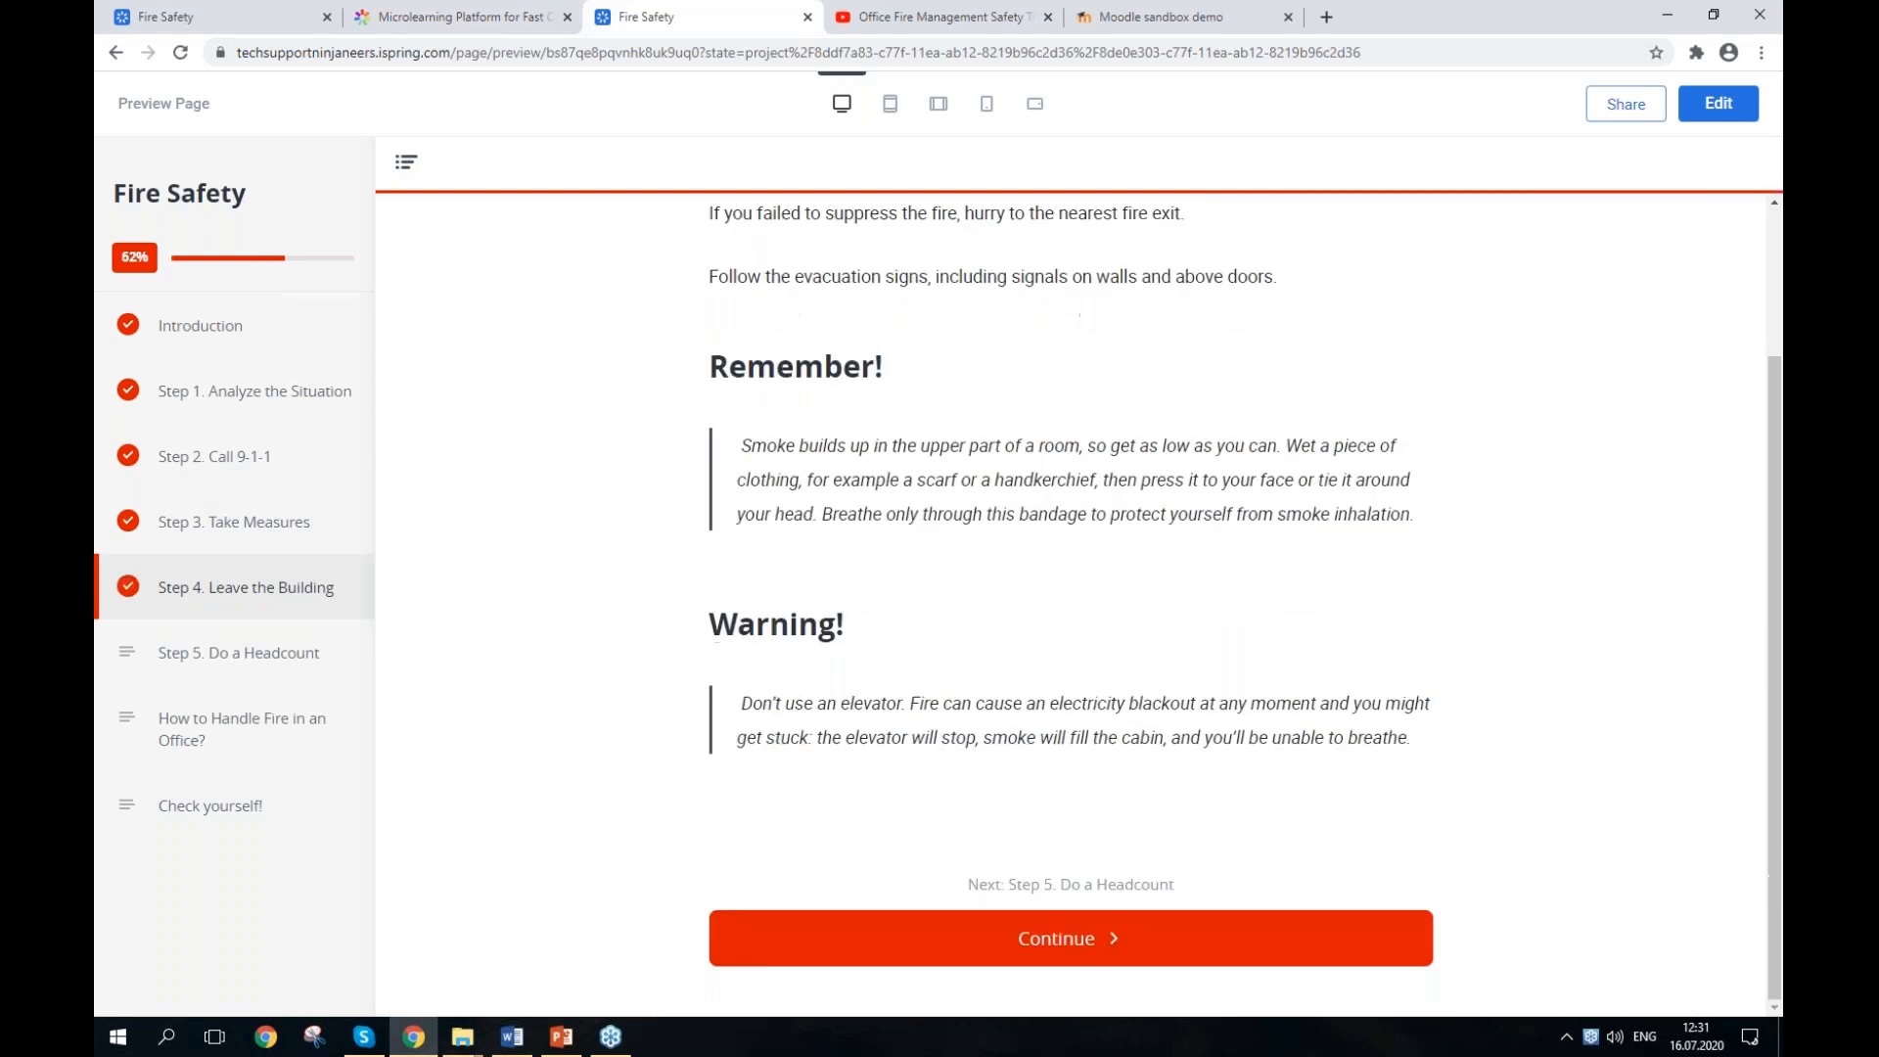
{"action": "left_click", "coordinate": [990, 950]}
{"action": "scroll", "coordinate": [1291, 548], "scroll_direction": "down", "scroll_amount": 3}
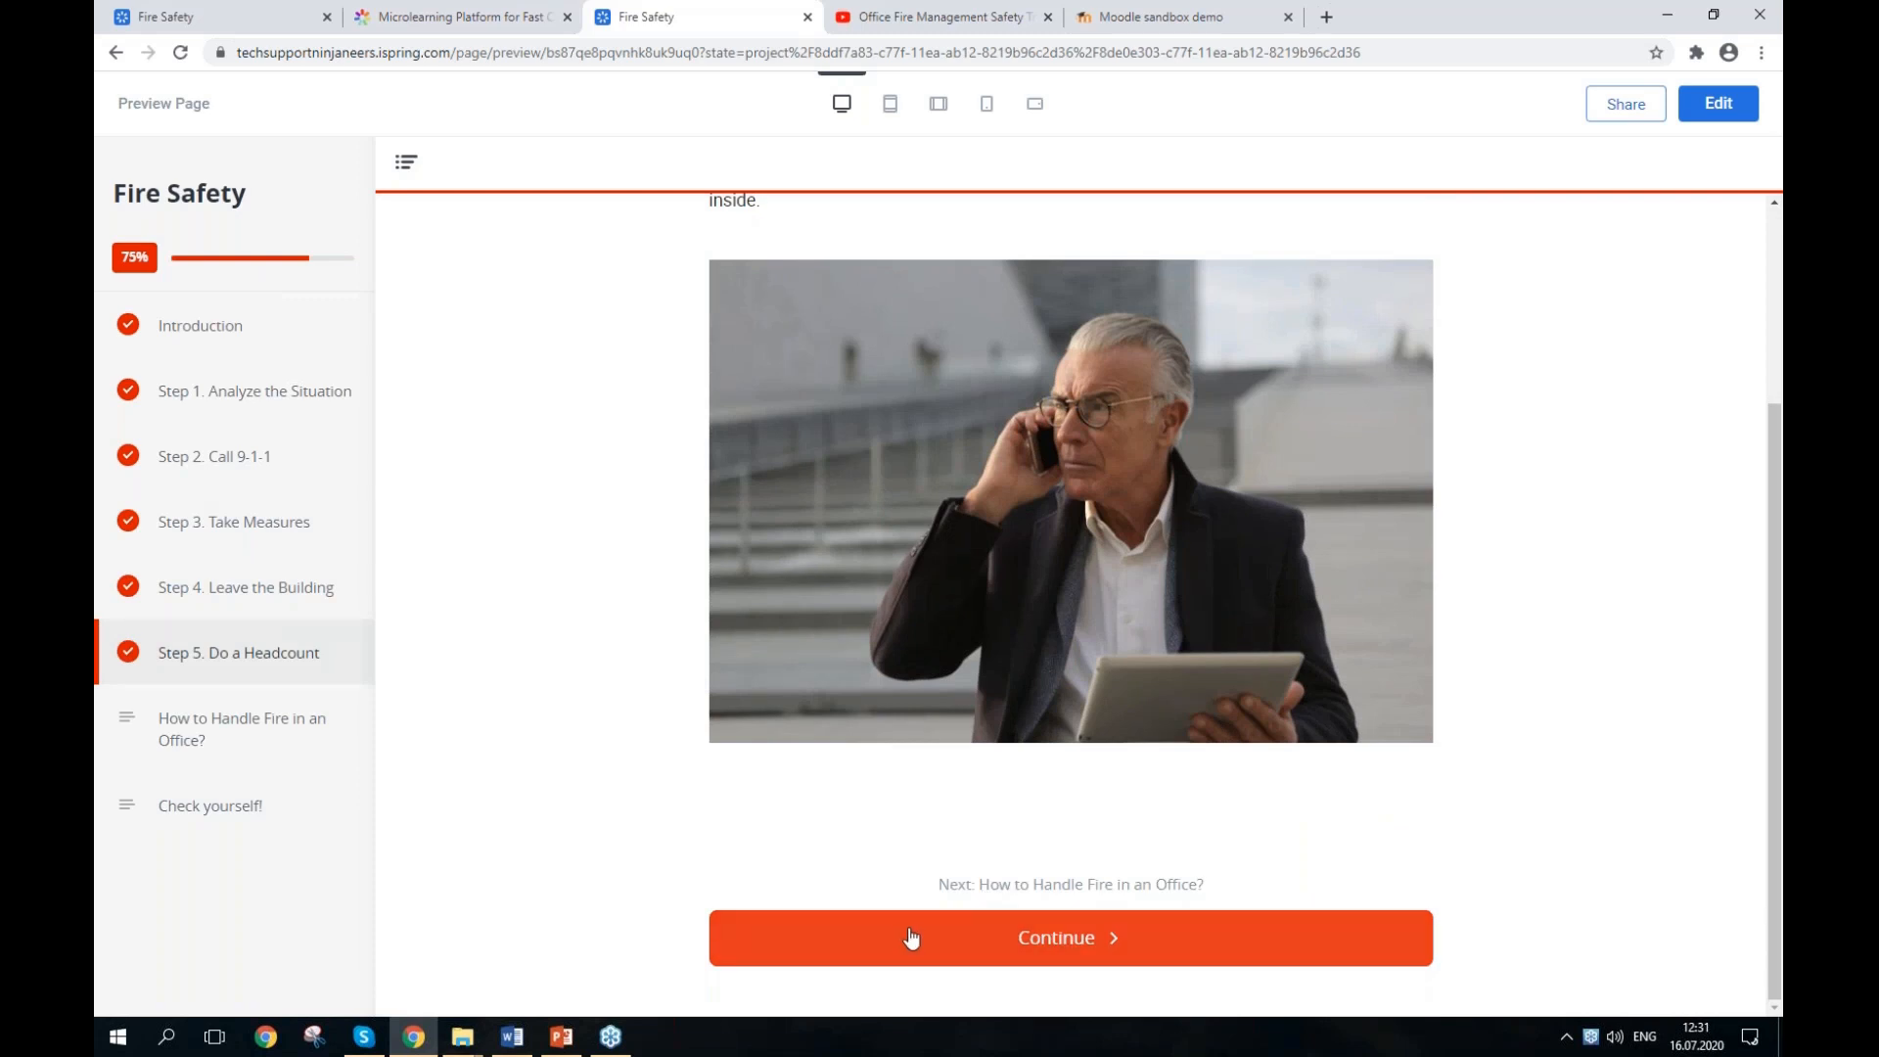
{"action": "left_click", "coordinate": [911, 936]}
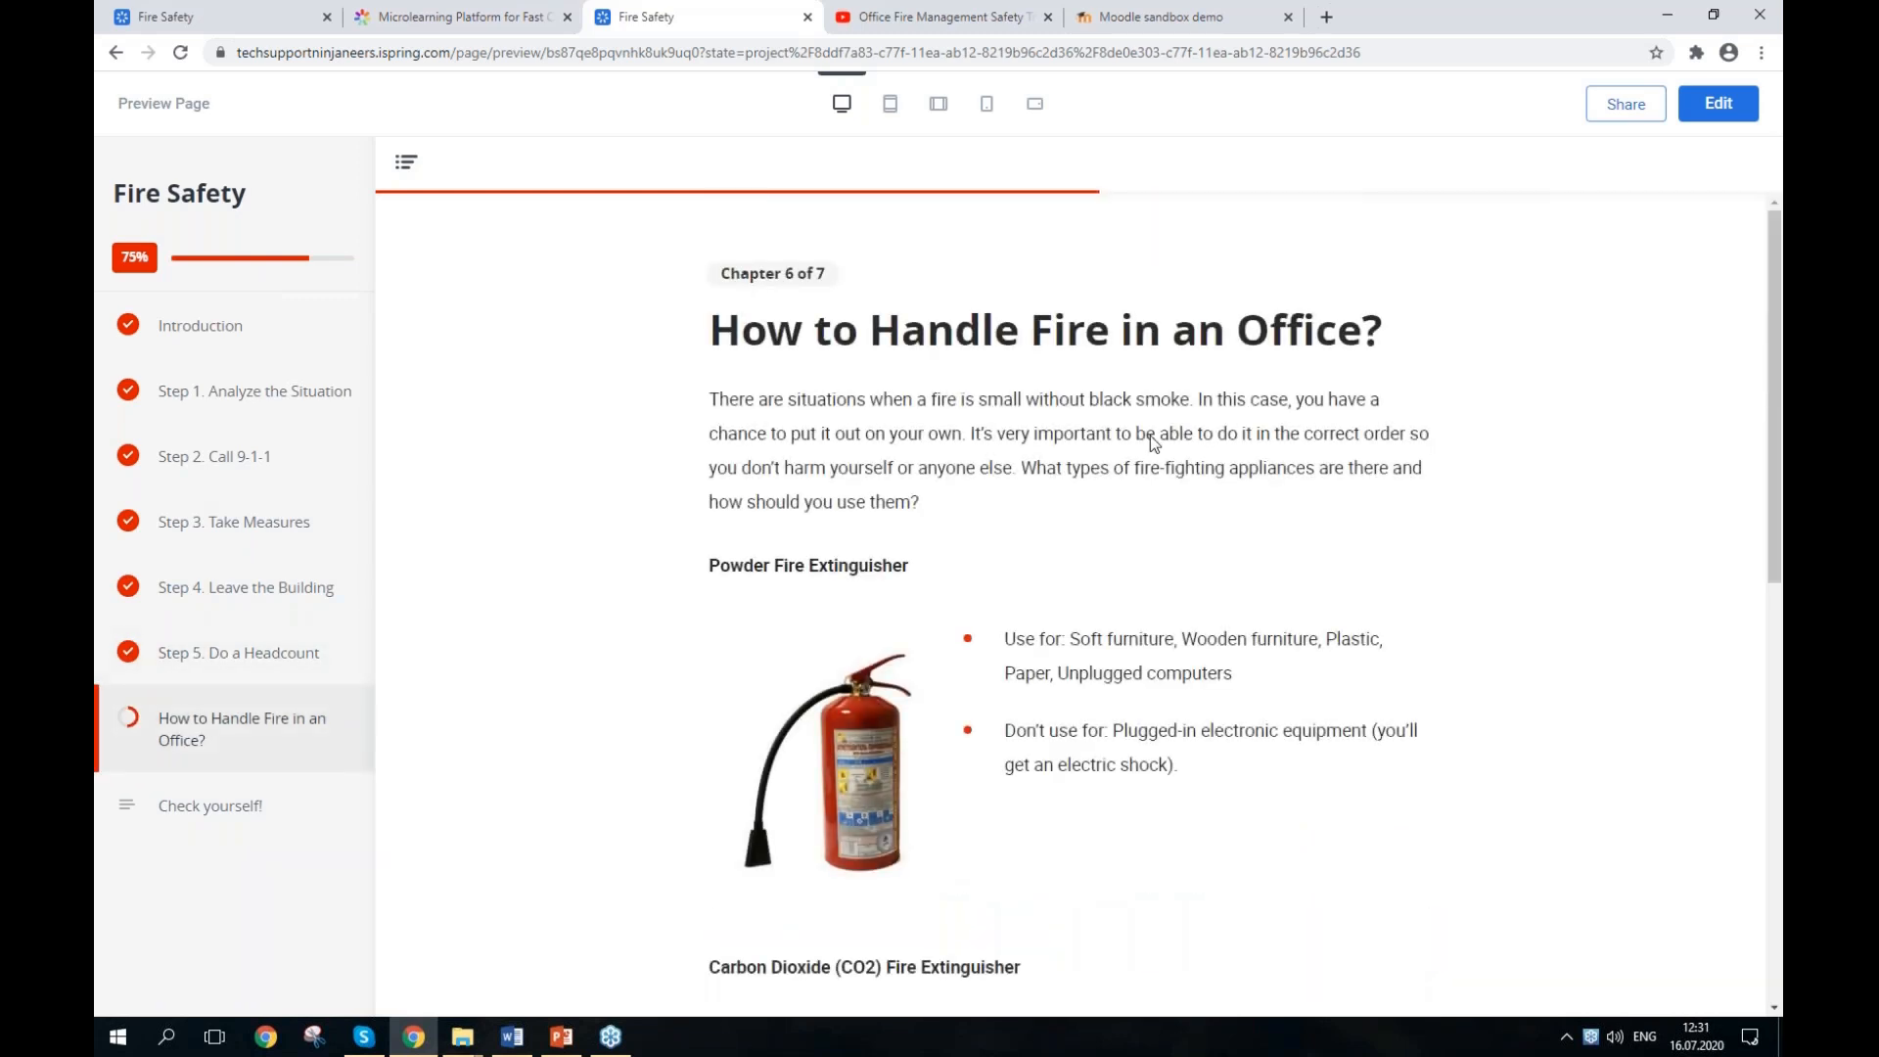
{"action": "scroll", "coordinate": [1150, 437], "scroll_direction": "down", "scroll_amount": 9}
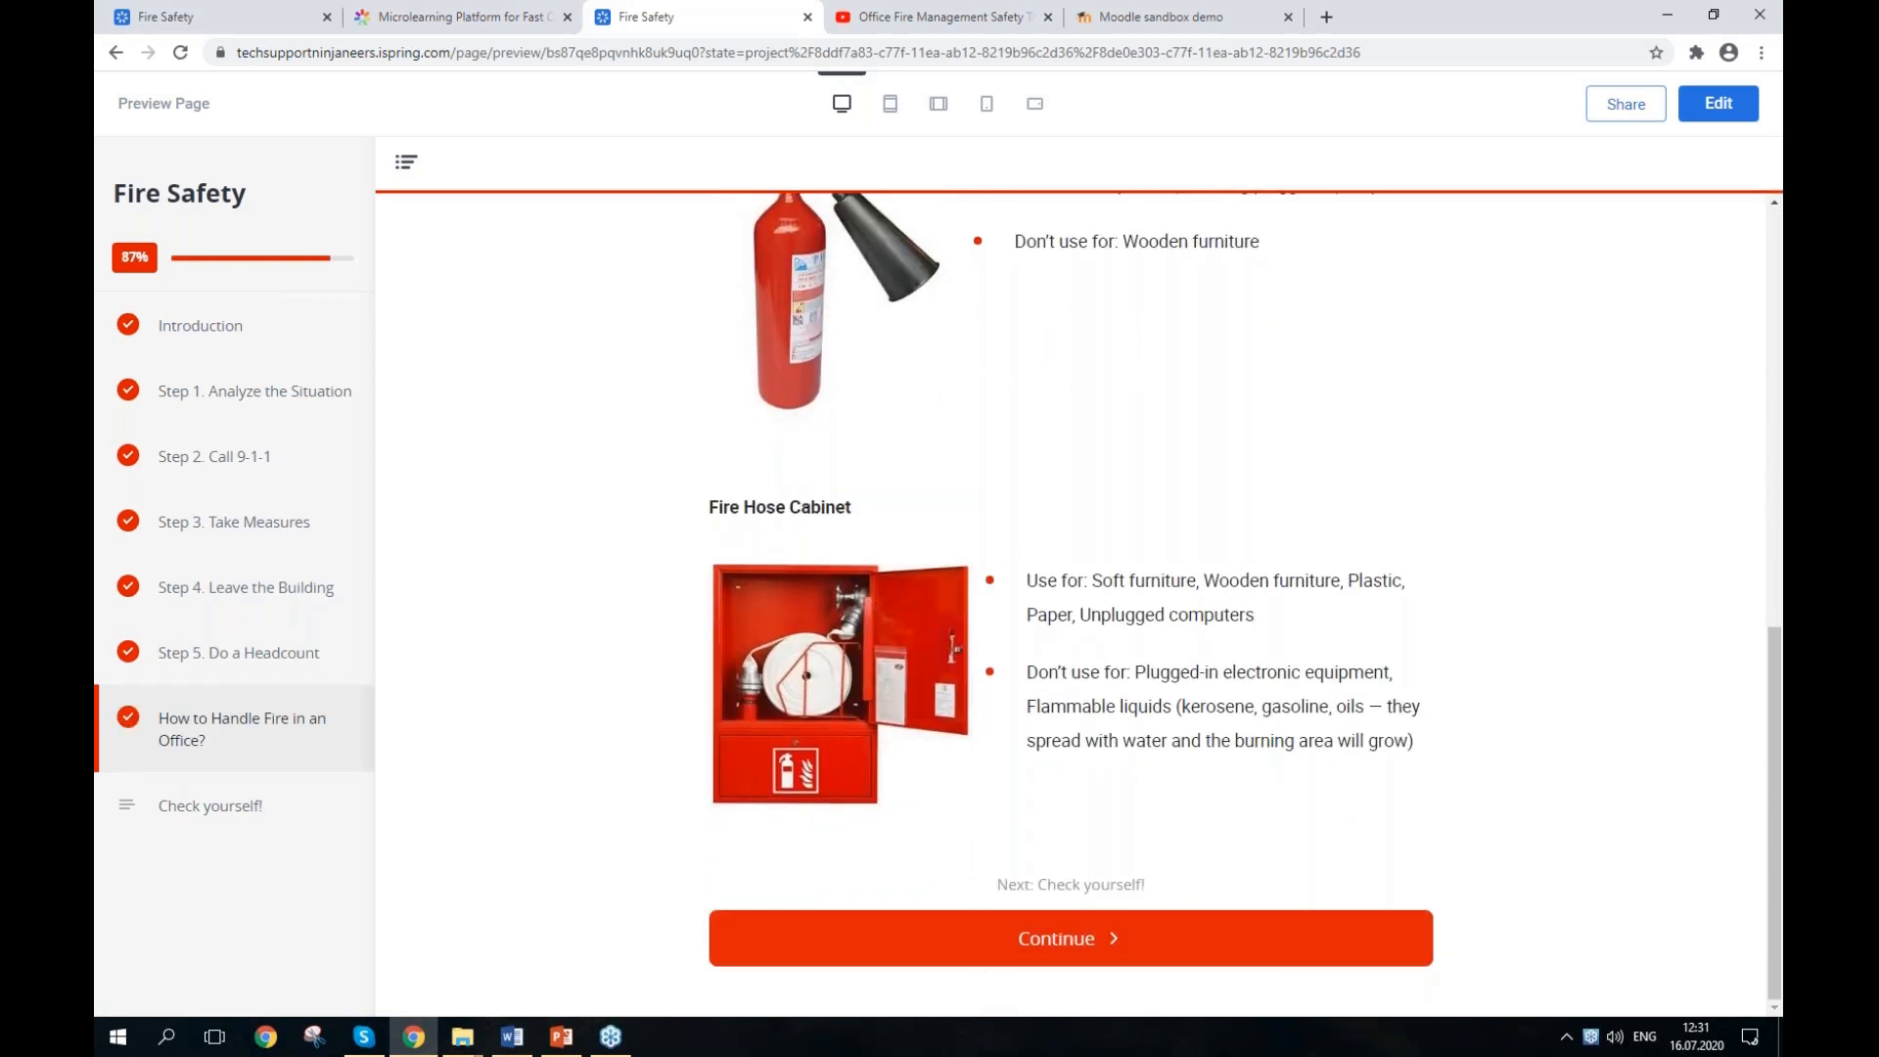
{"action": "left_click", "coordinate": [1071, 938]}
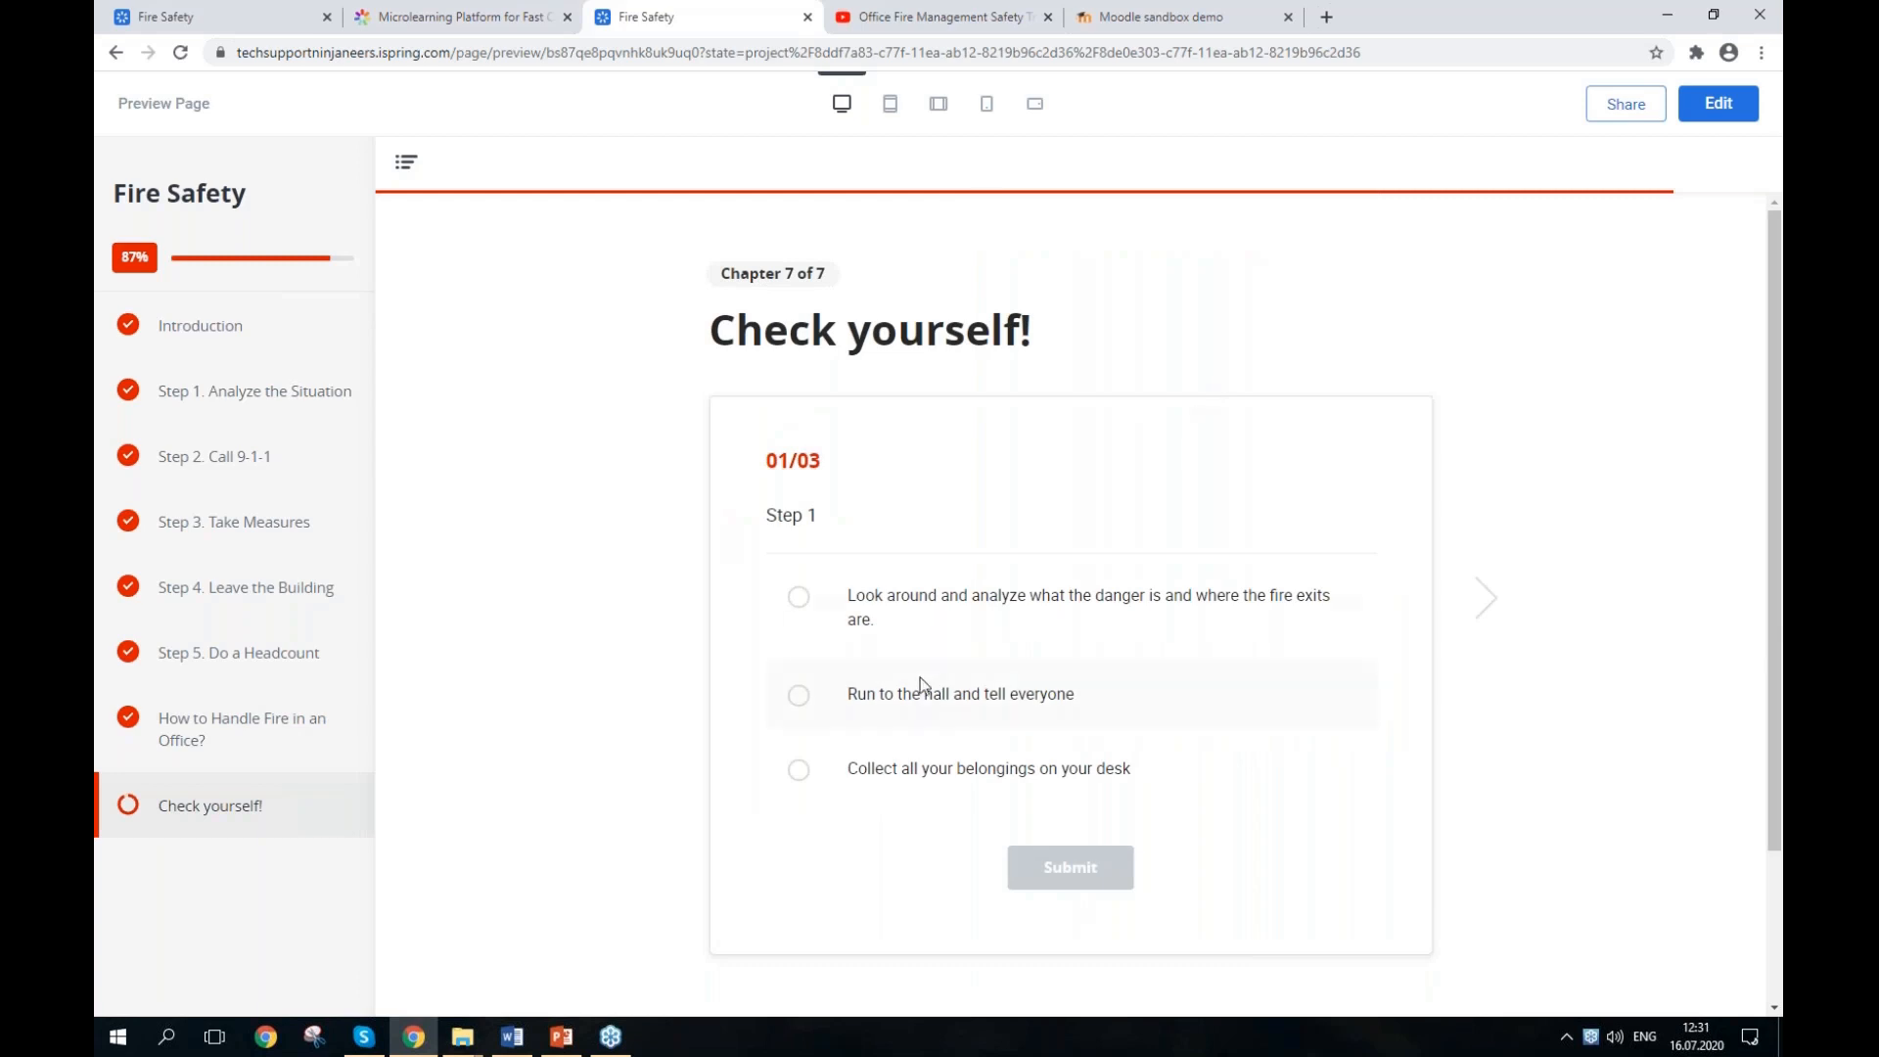
Step: Test the exercise, answering analyze the danger for Step 1, call 9-1-1 for Step 2 and follow the evacuation signs for Step 3
{"action": "left_click", "coordinate": [889, 609]}
{"action": "left_click", "coordinate": [1088, 881]}
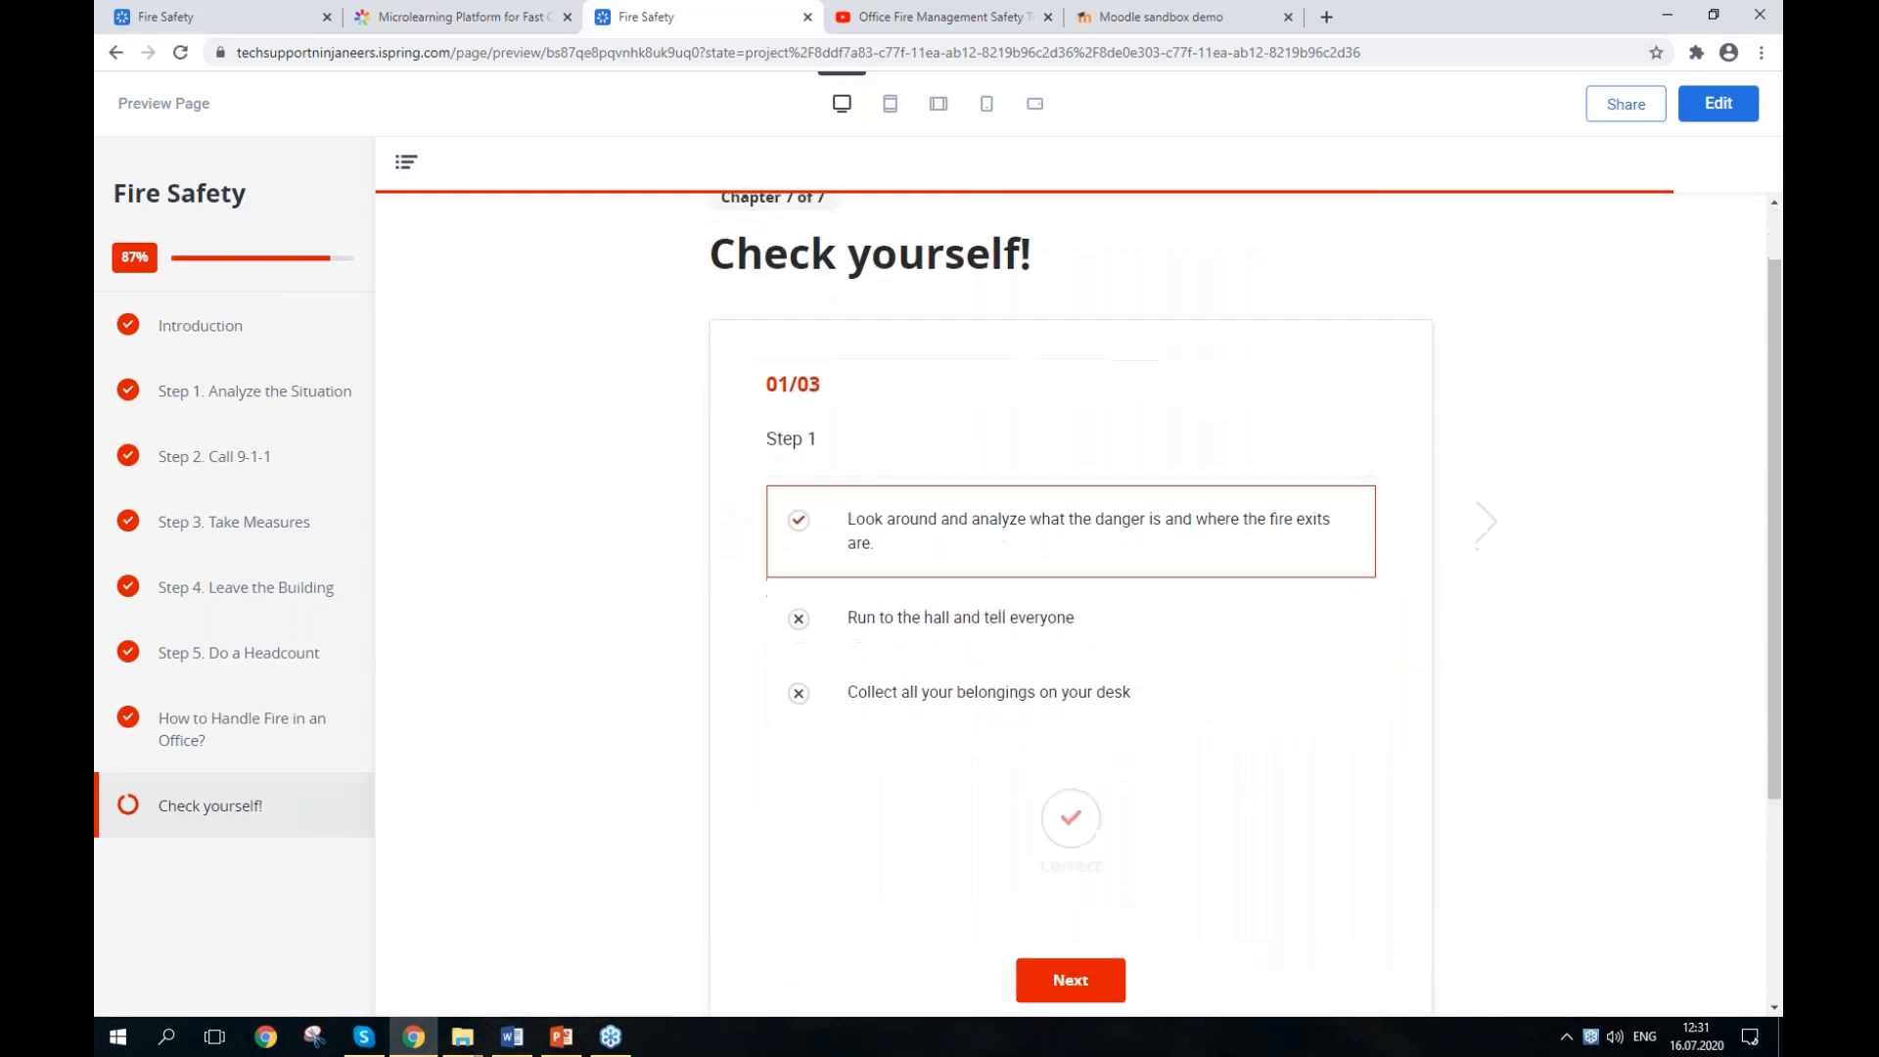
{"action": "left_click", "coordinate": [1087, 982]}
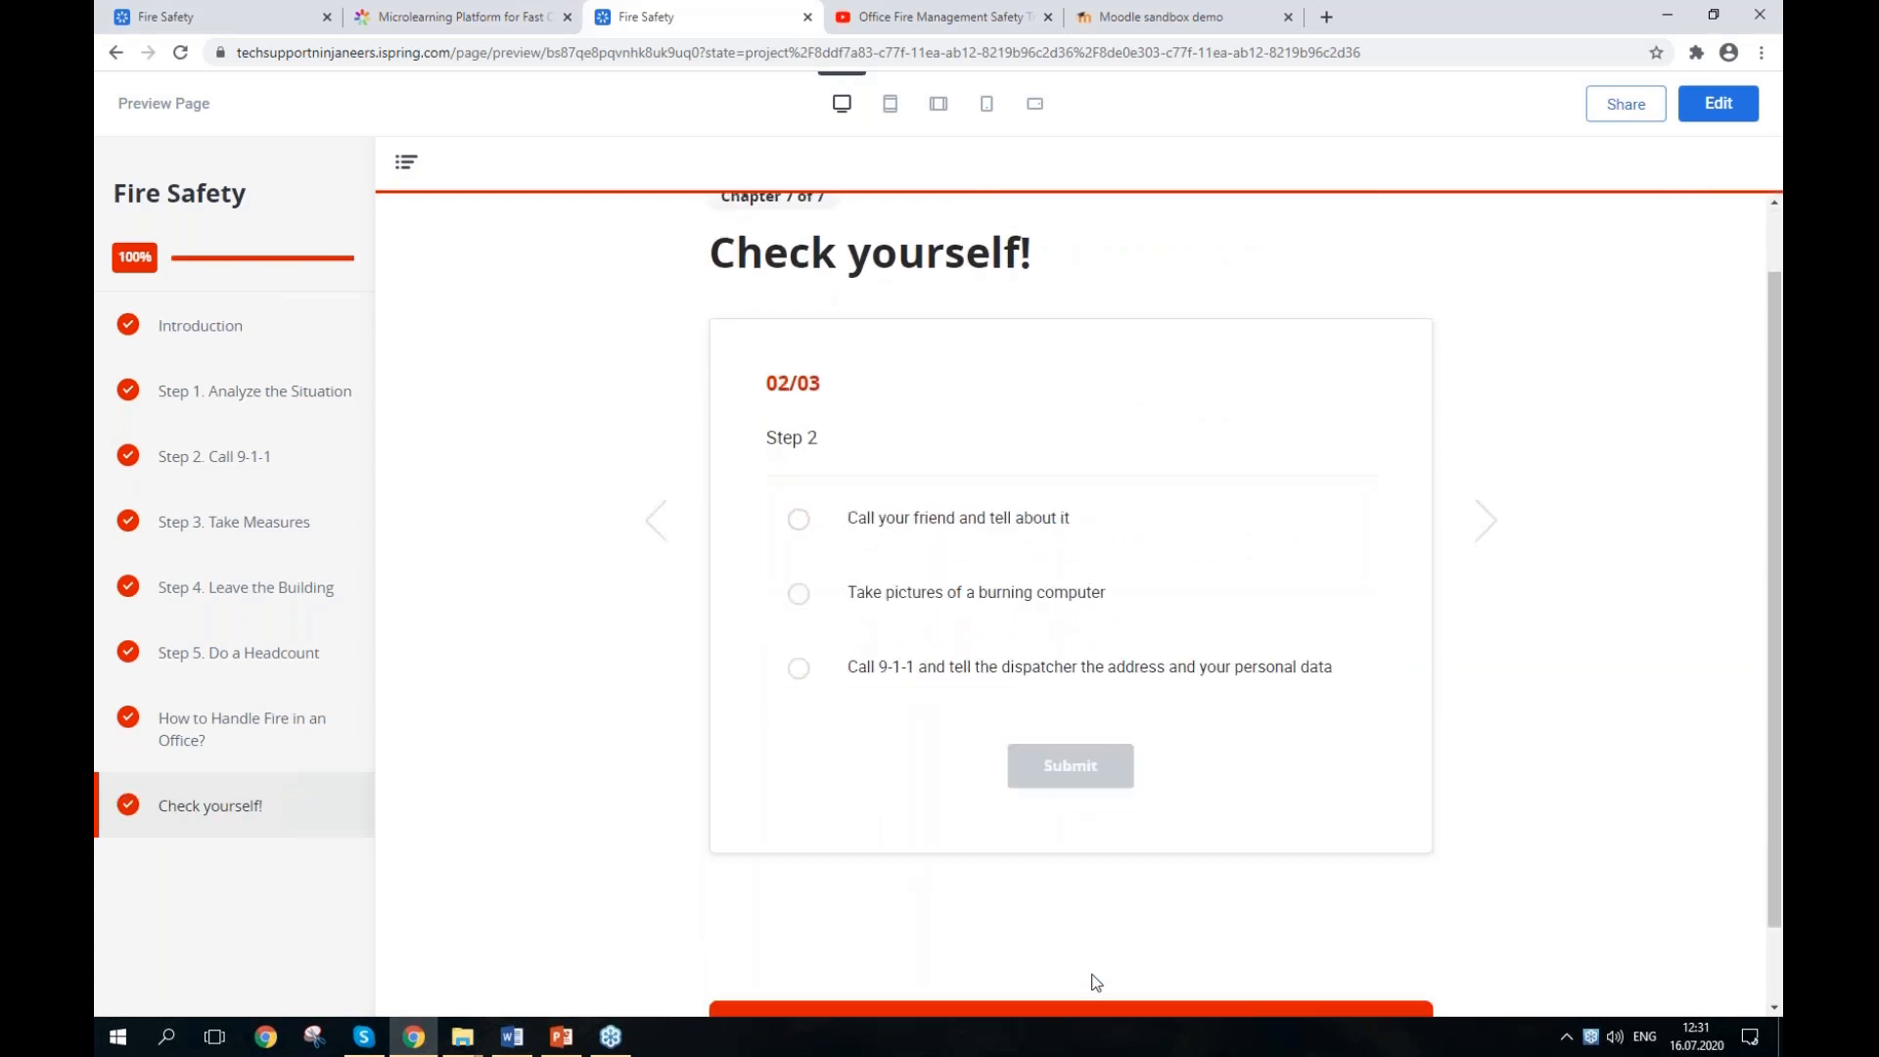
{"action": "left_click", "coordinate": [910, 674]}
{"action": "left_click", "coordinate": [1070, 764]}
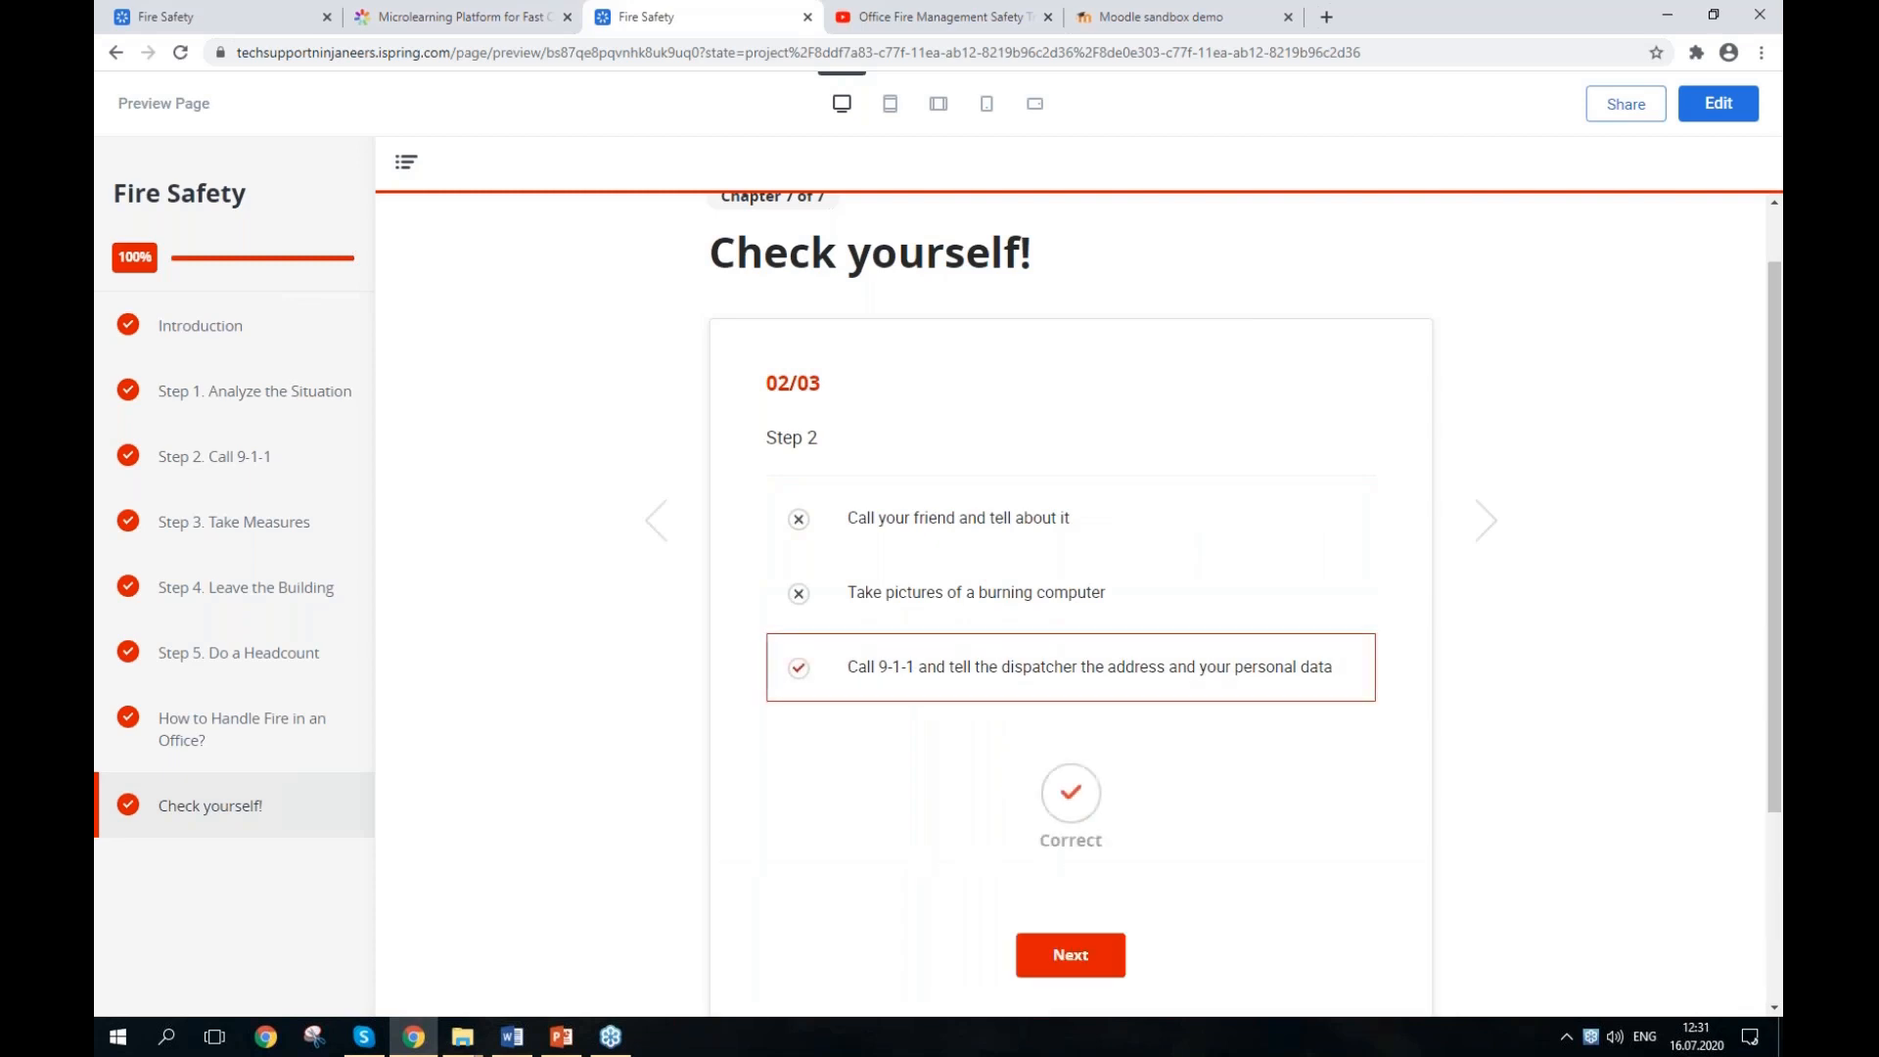
{"action": "left_click", "coordinate": [1103, 964]}
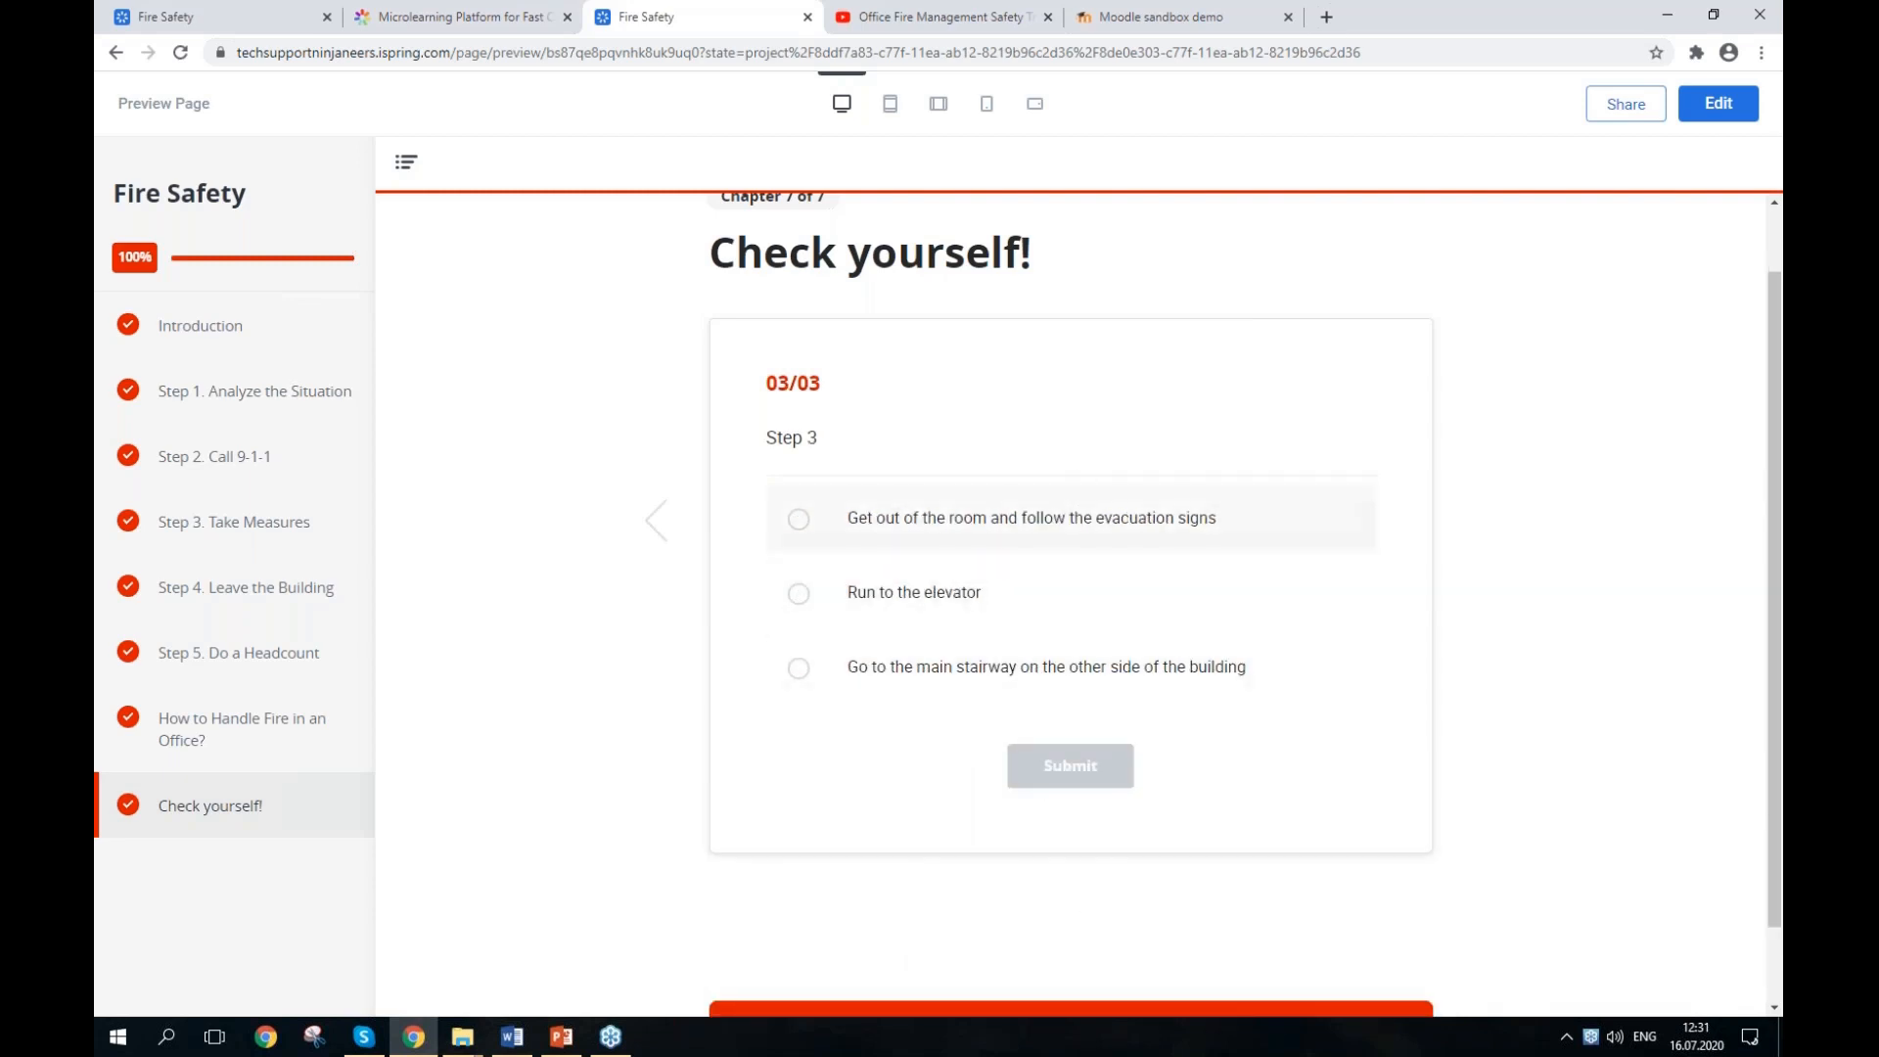
{"action": "left_click", "coordinate": [1018, 519]}
{"action": "left_click", "coordinate": [1070, 769]}
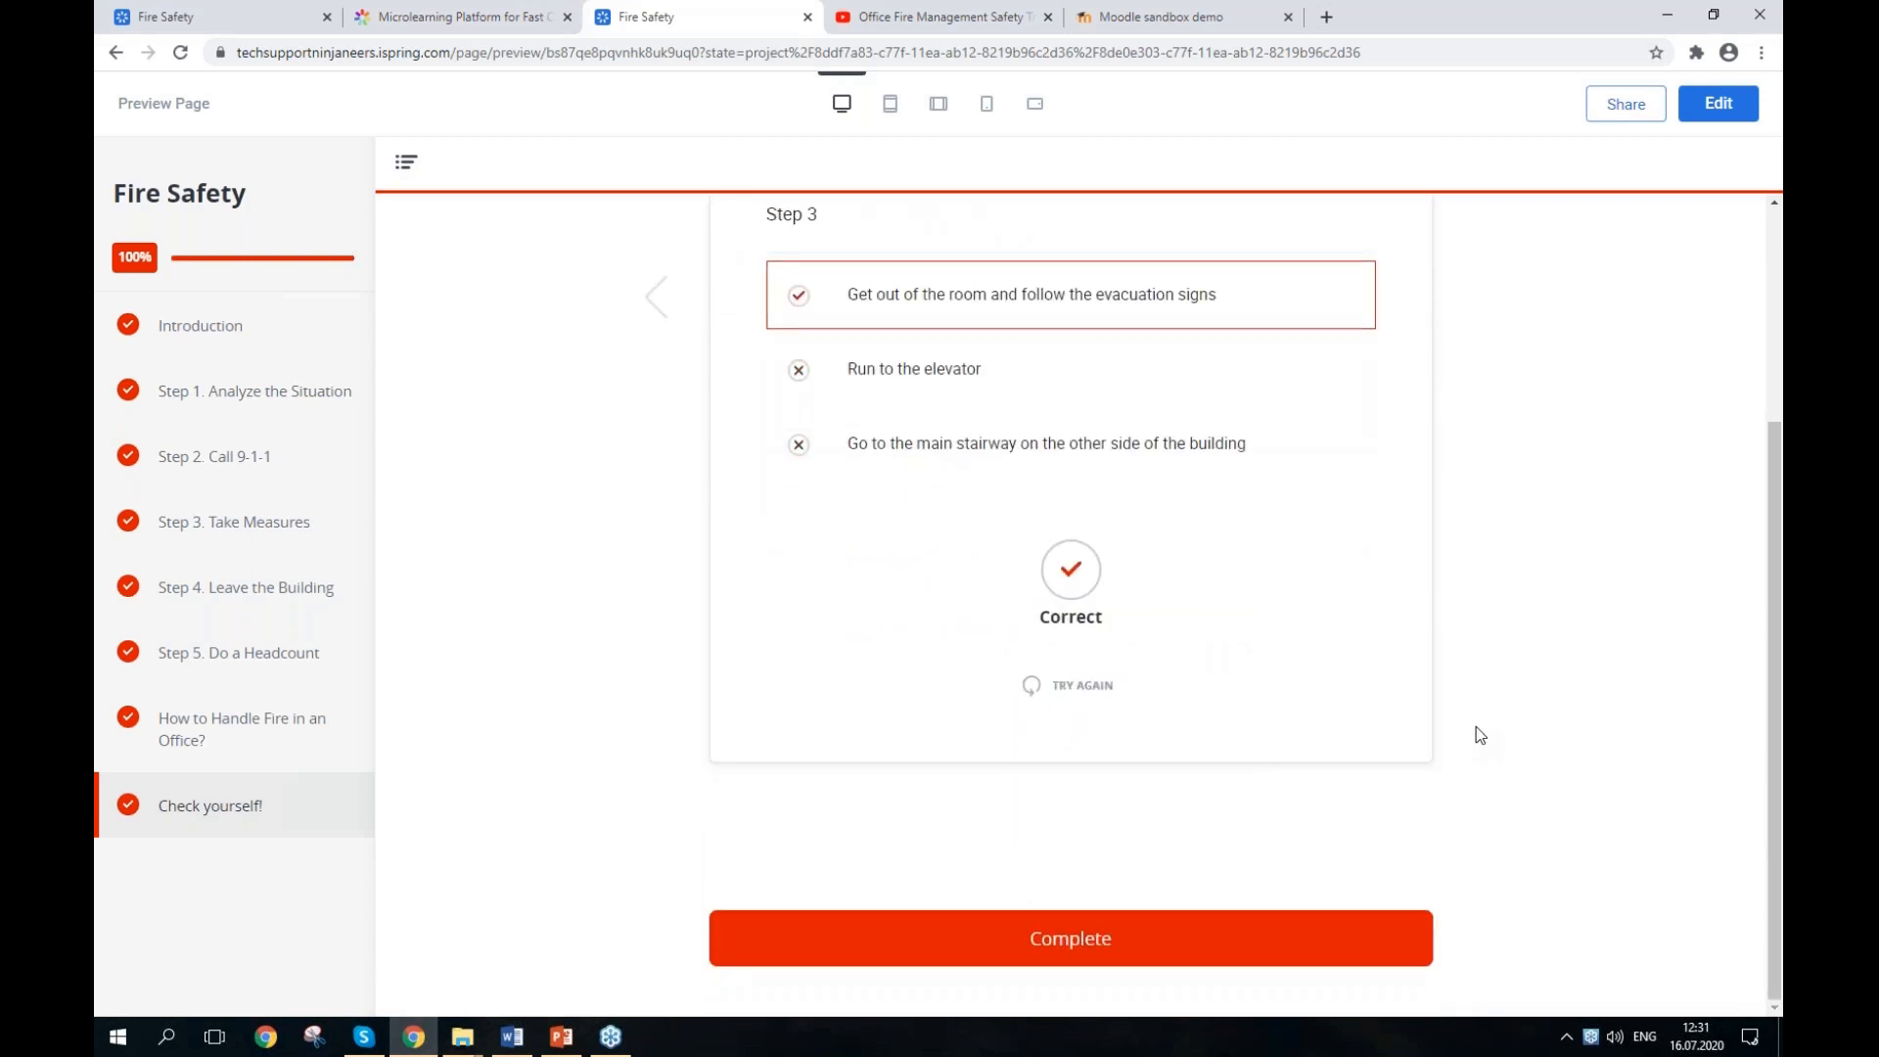
{"action": "scroll", "coordinate": [1476, 736], "scroll_direction": "up", "scroll_amount": 3}
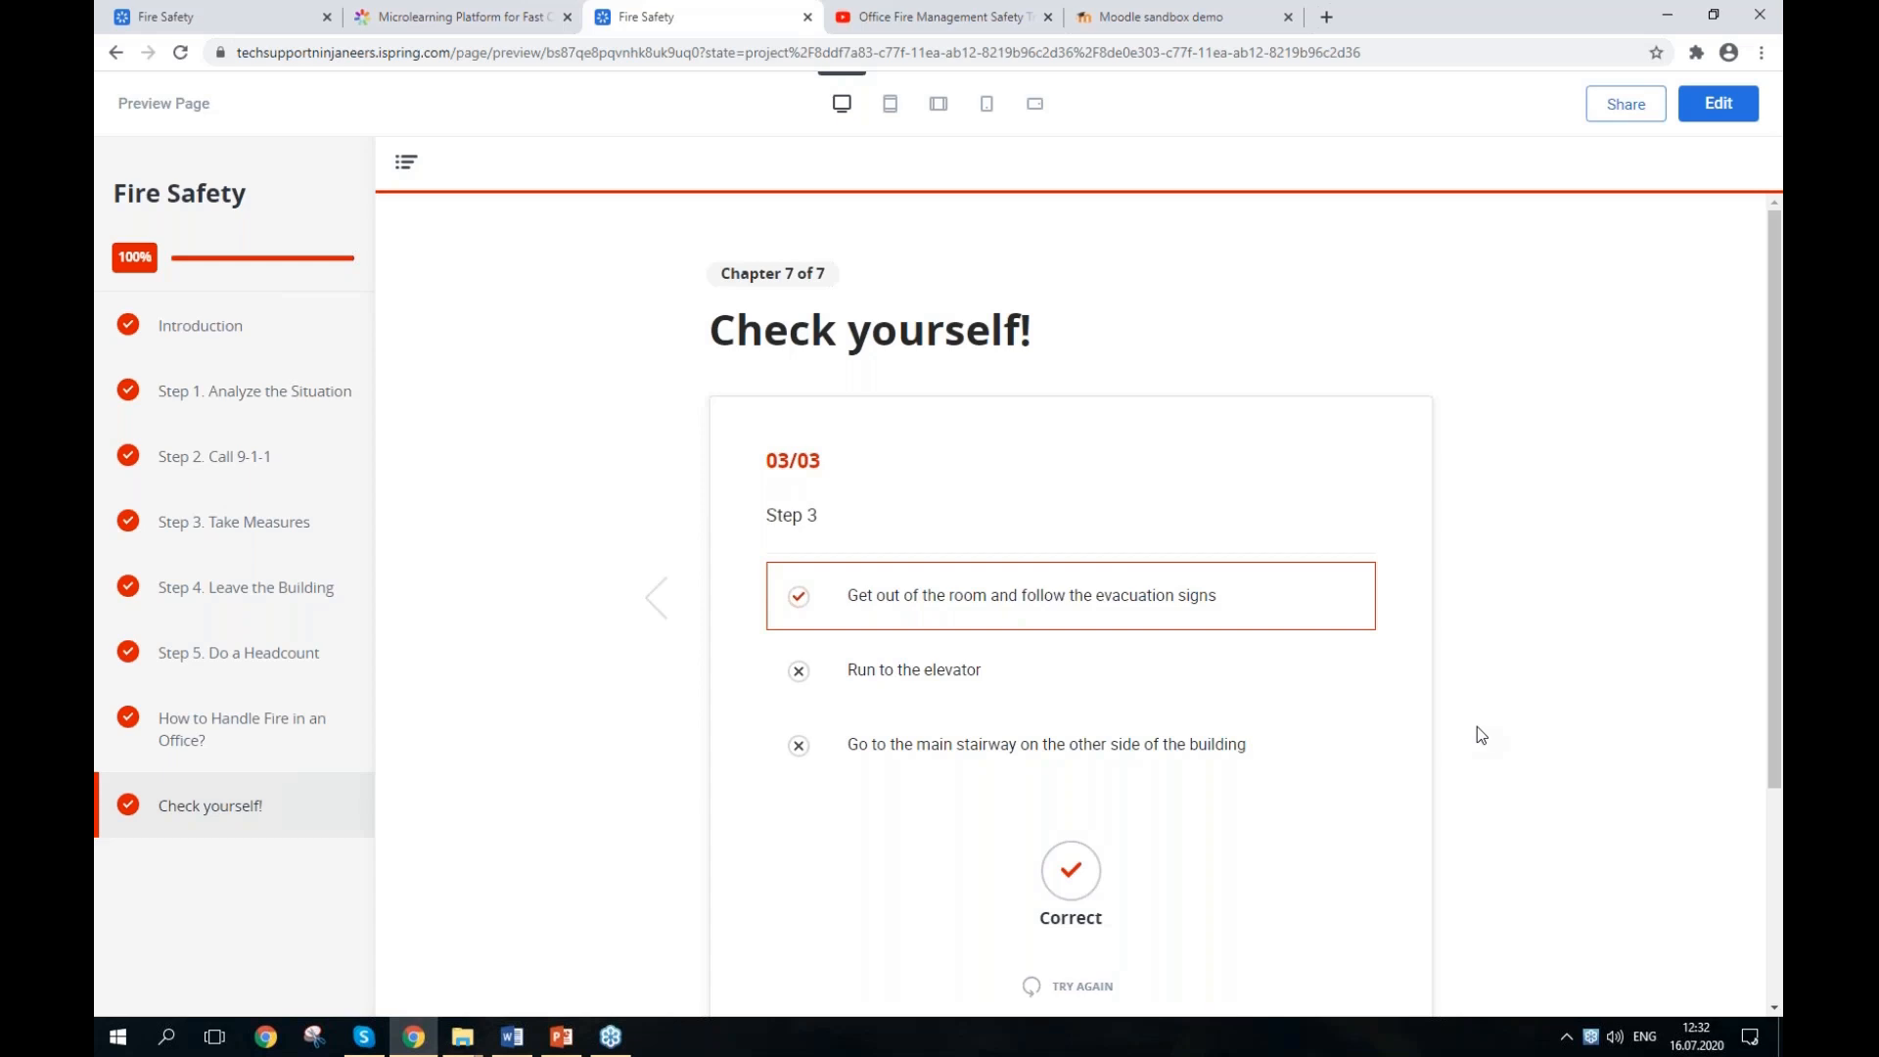
Step: Preview the course in tablet portrait, go back one question and view the chapter "How to Handle Fire in an Office?"
{"action": "left_click", "coordinate": [1129, 108]}
{"action": "left_click", "coordinate": [891, 107]}
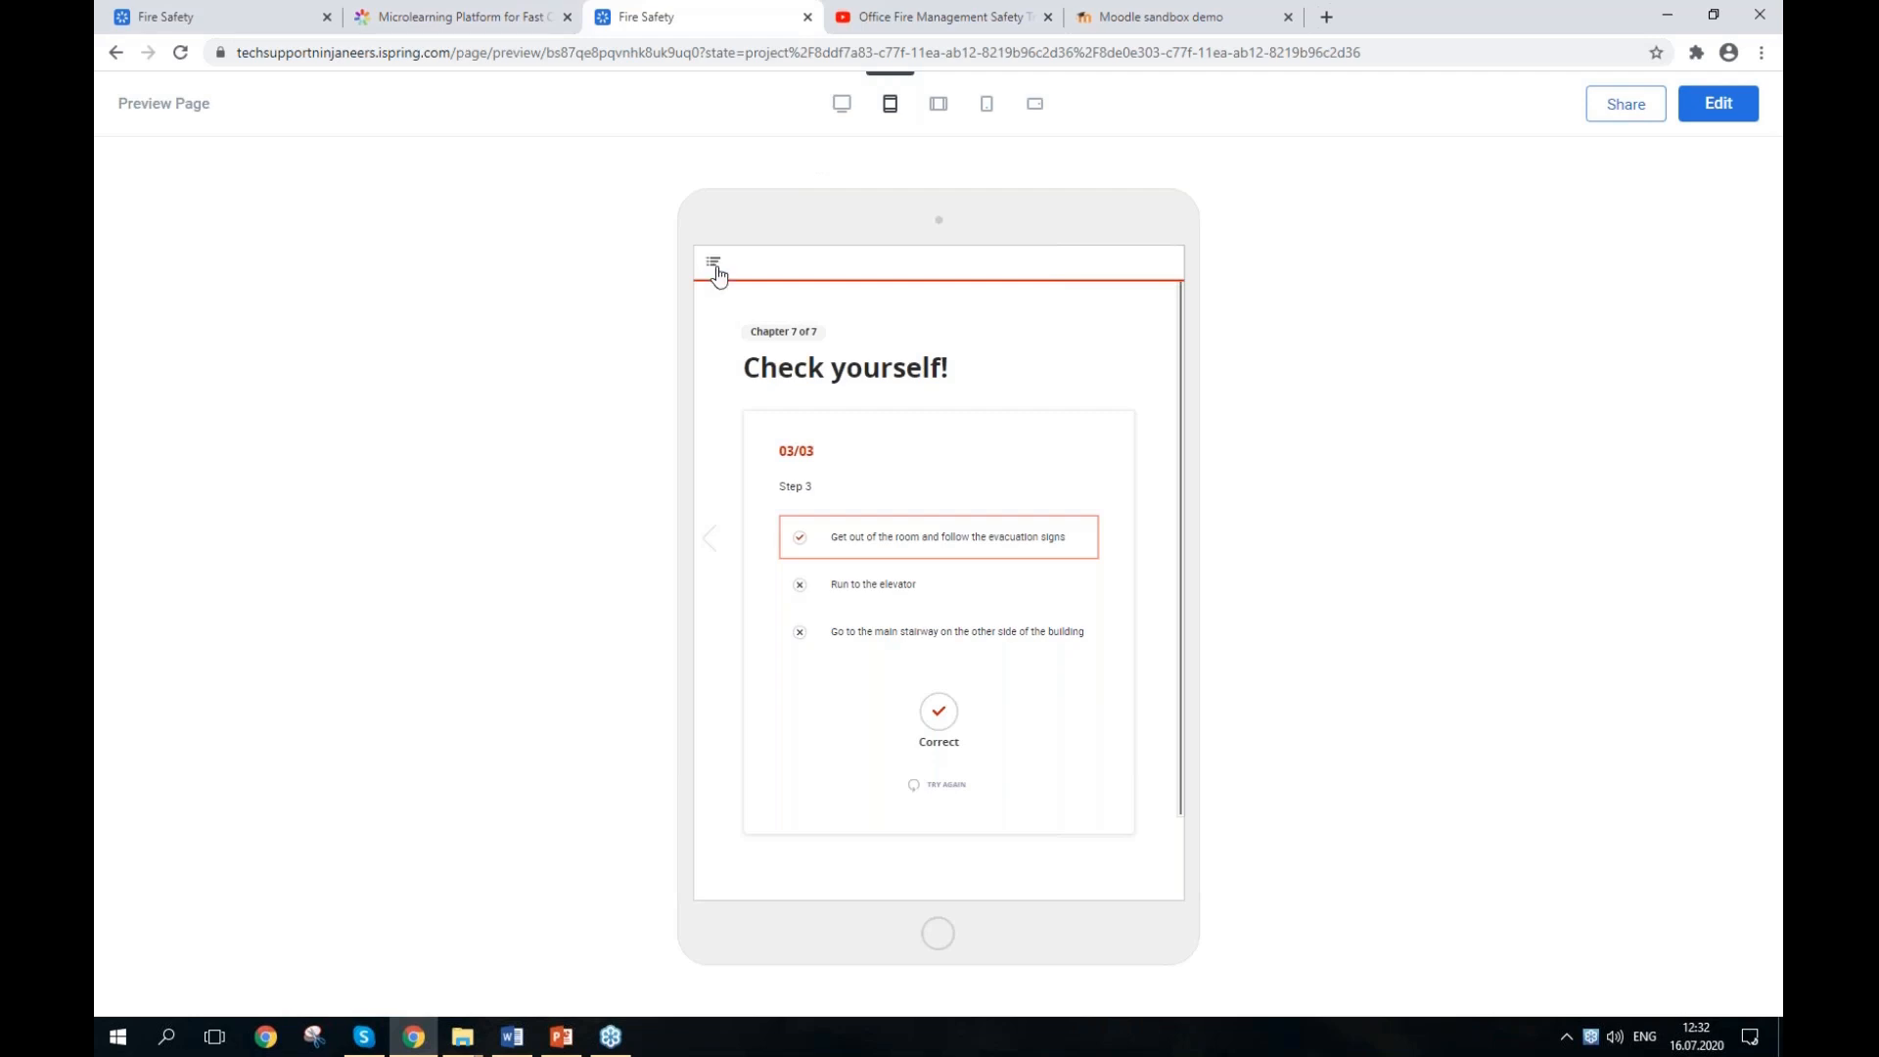
{"action": "left_click", "coordinate": [710, 541]}
{"action": "left_click", "coordinate": [714, 262]}
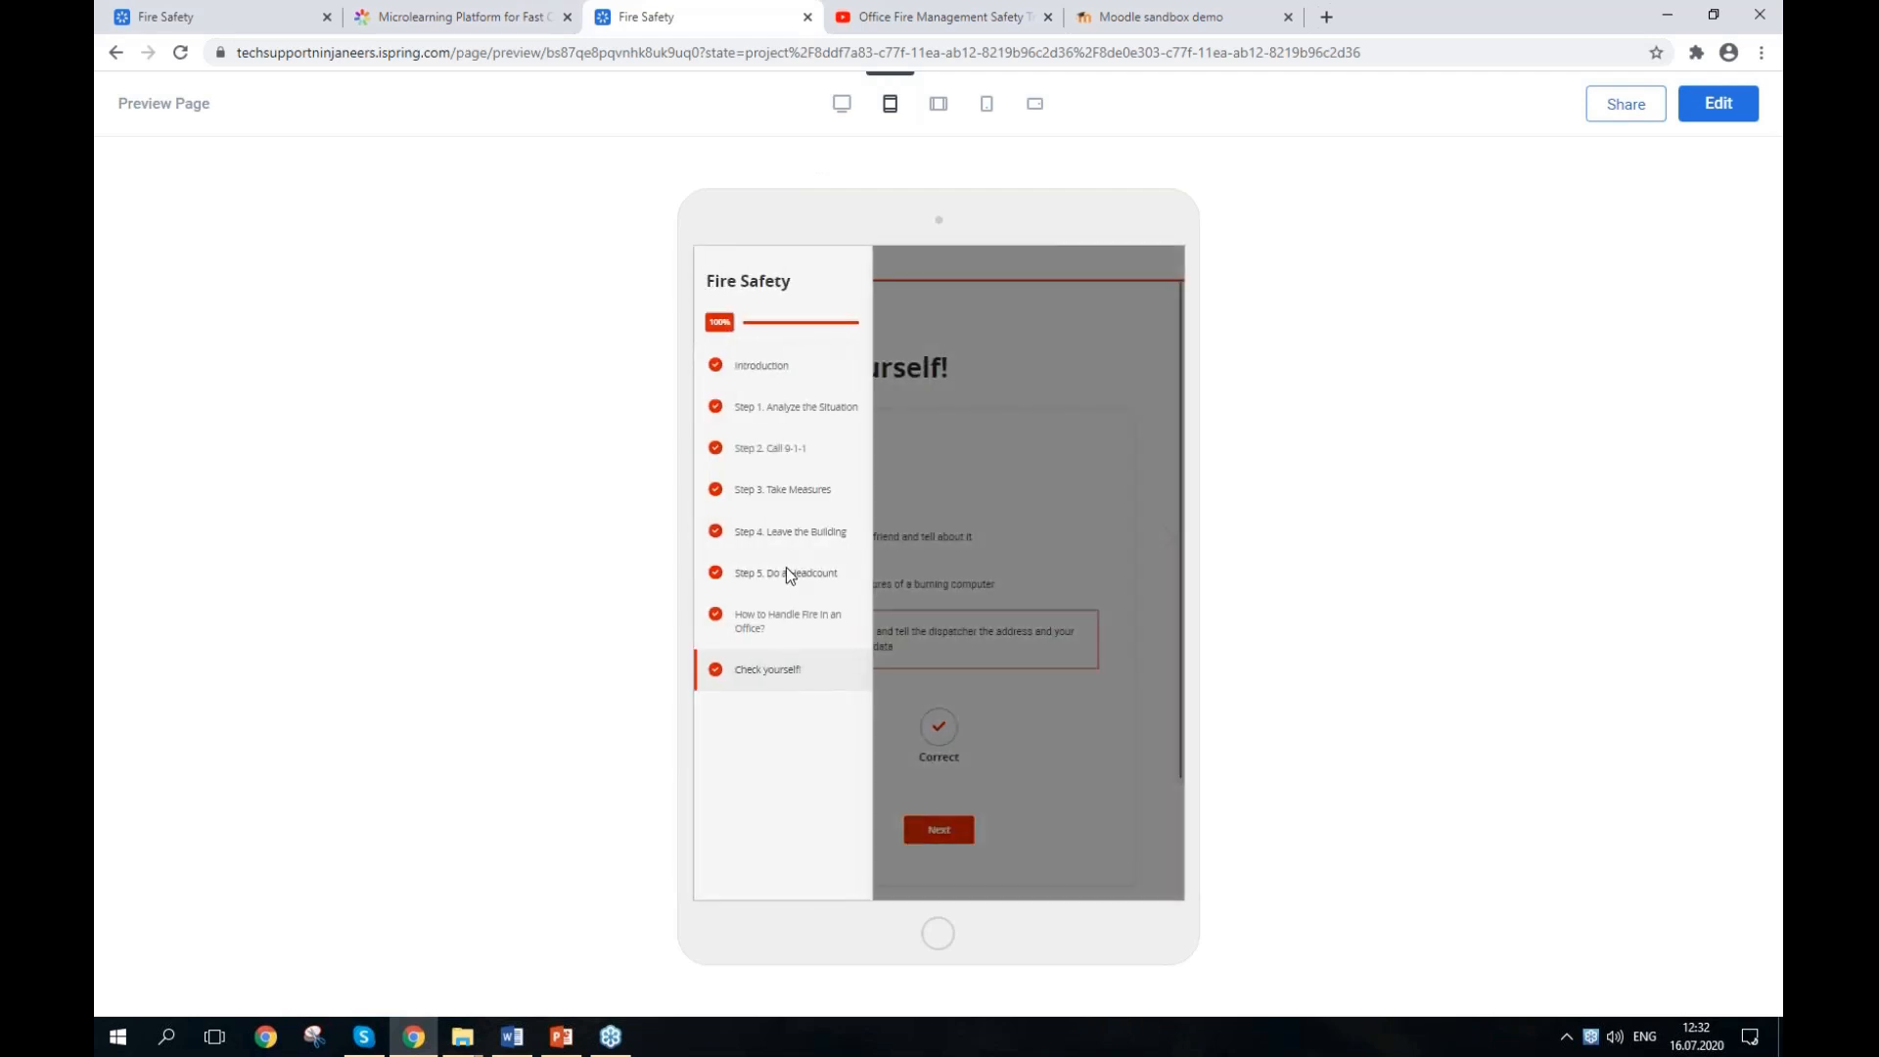
{"action": "left_click", "coordinate": [765, 627]}
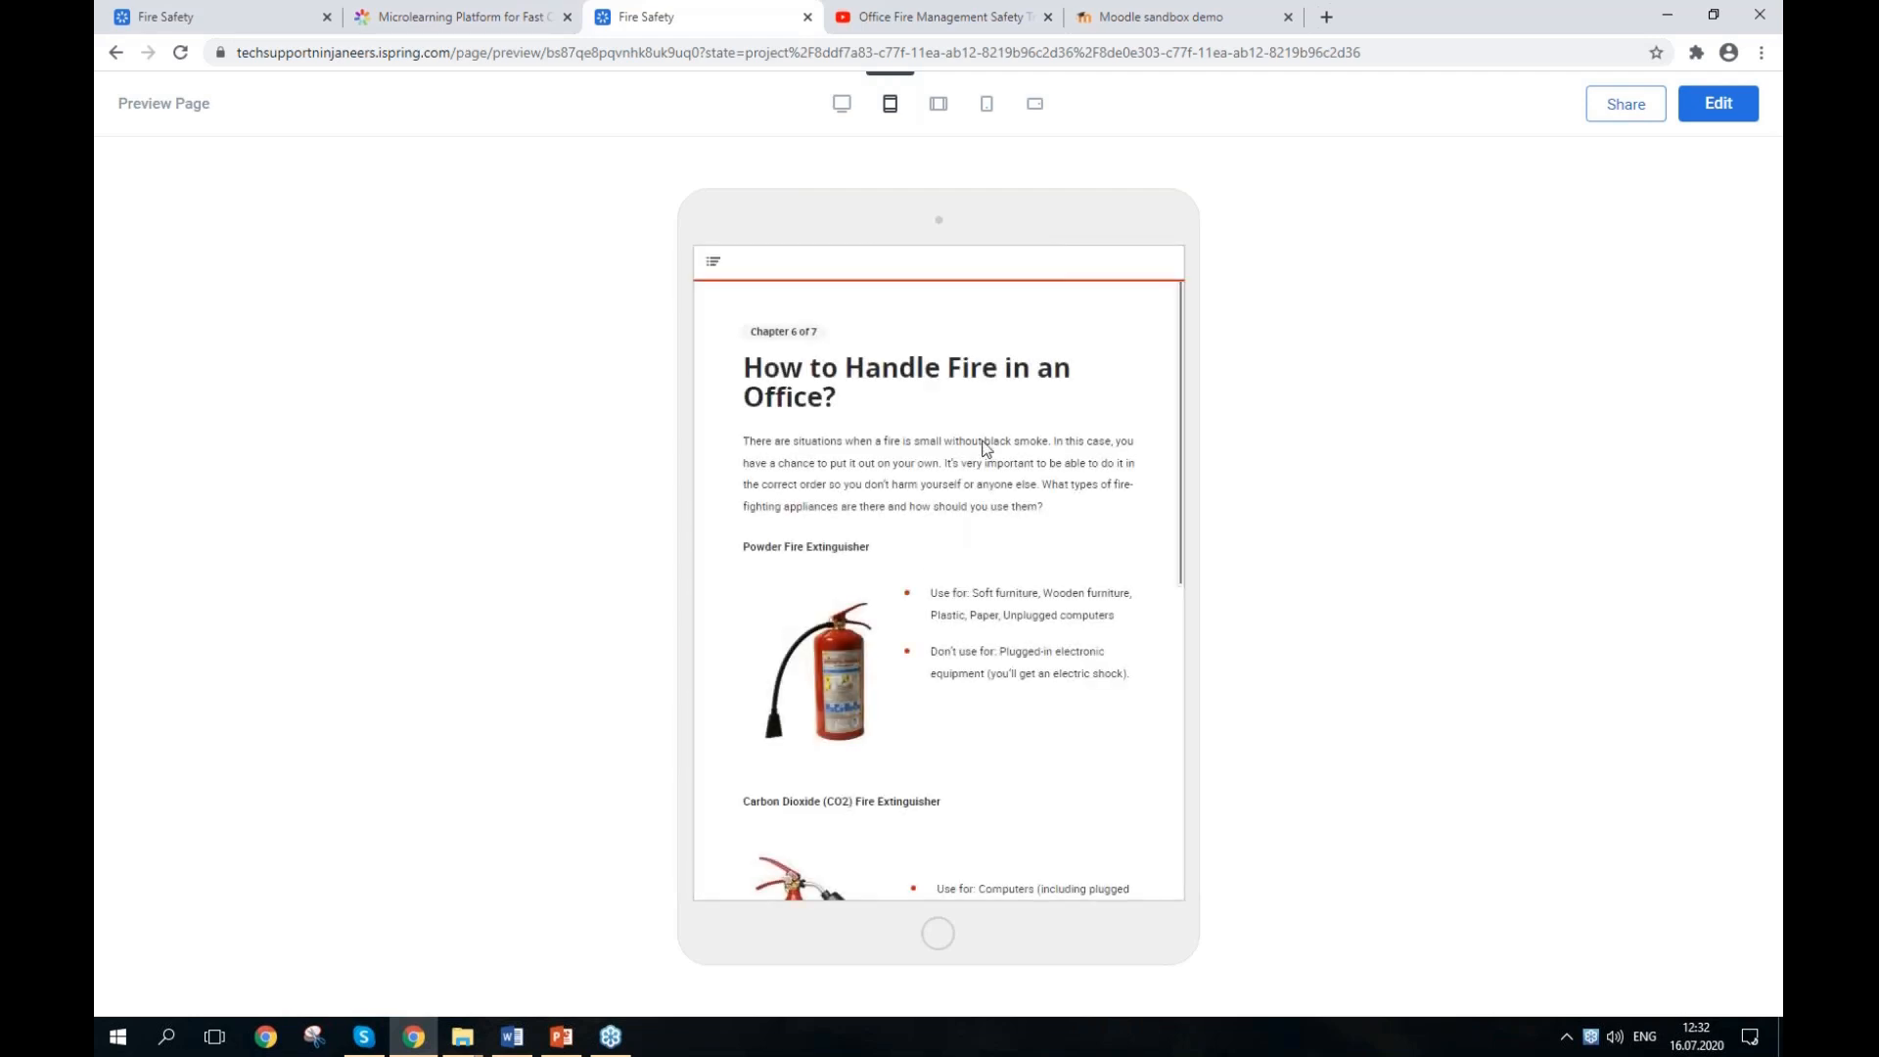
{"action": "scroll", "coordinate": [990, 421], "scroll_direction": "down", "scroll_amount": 6}
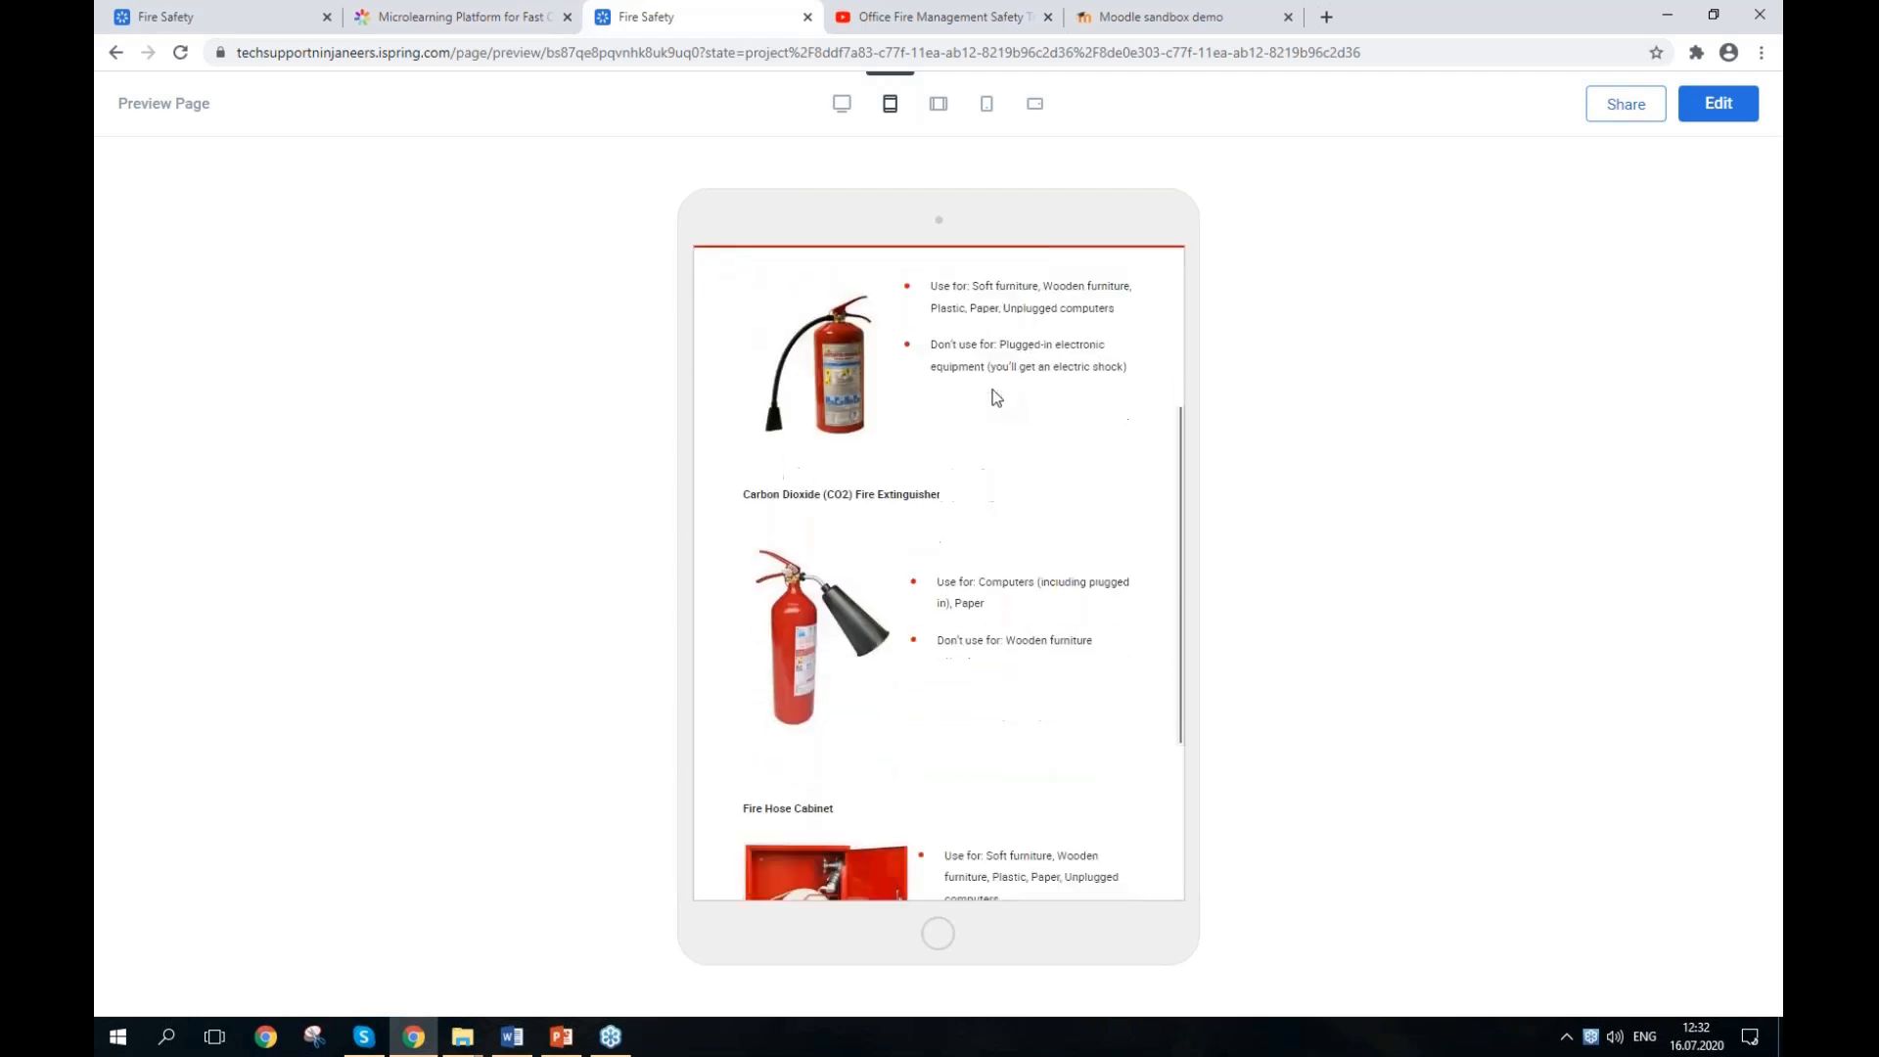
Step: Check the chapter's layout in tablet landscape, phone portrait and phone landscape, and return to the desktop preview
{"action": "left_click", "coordinate": [935, 114]}
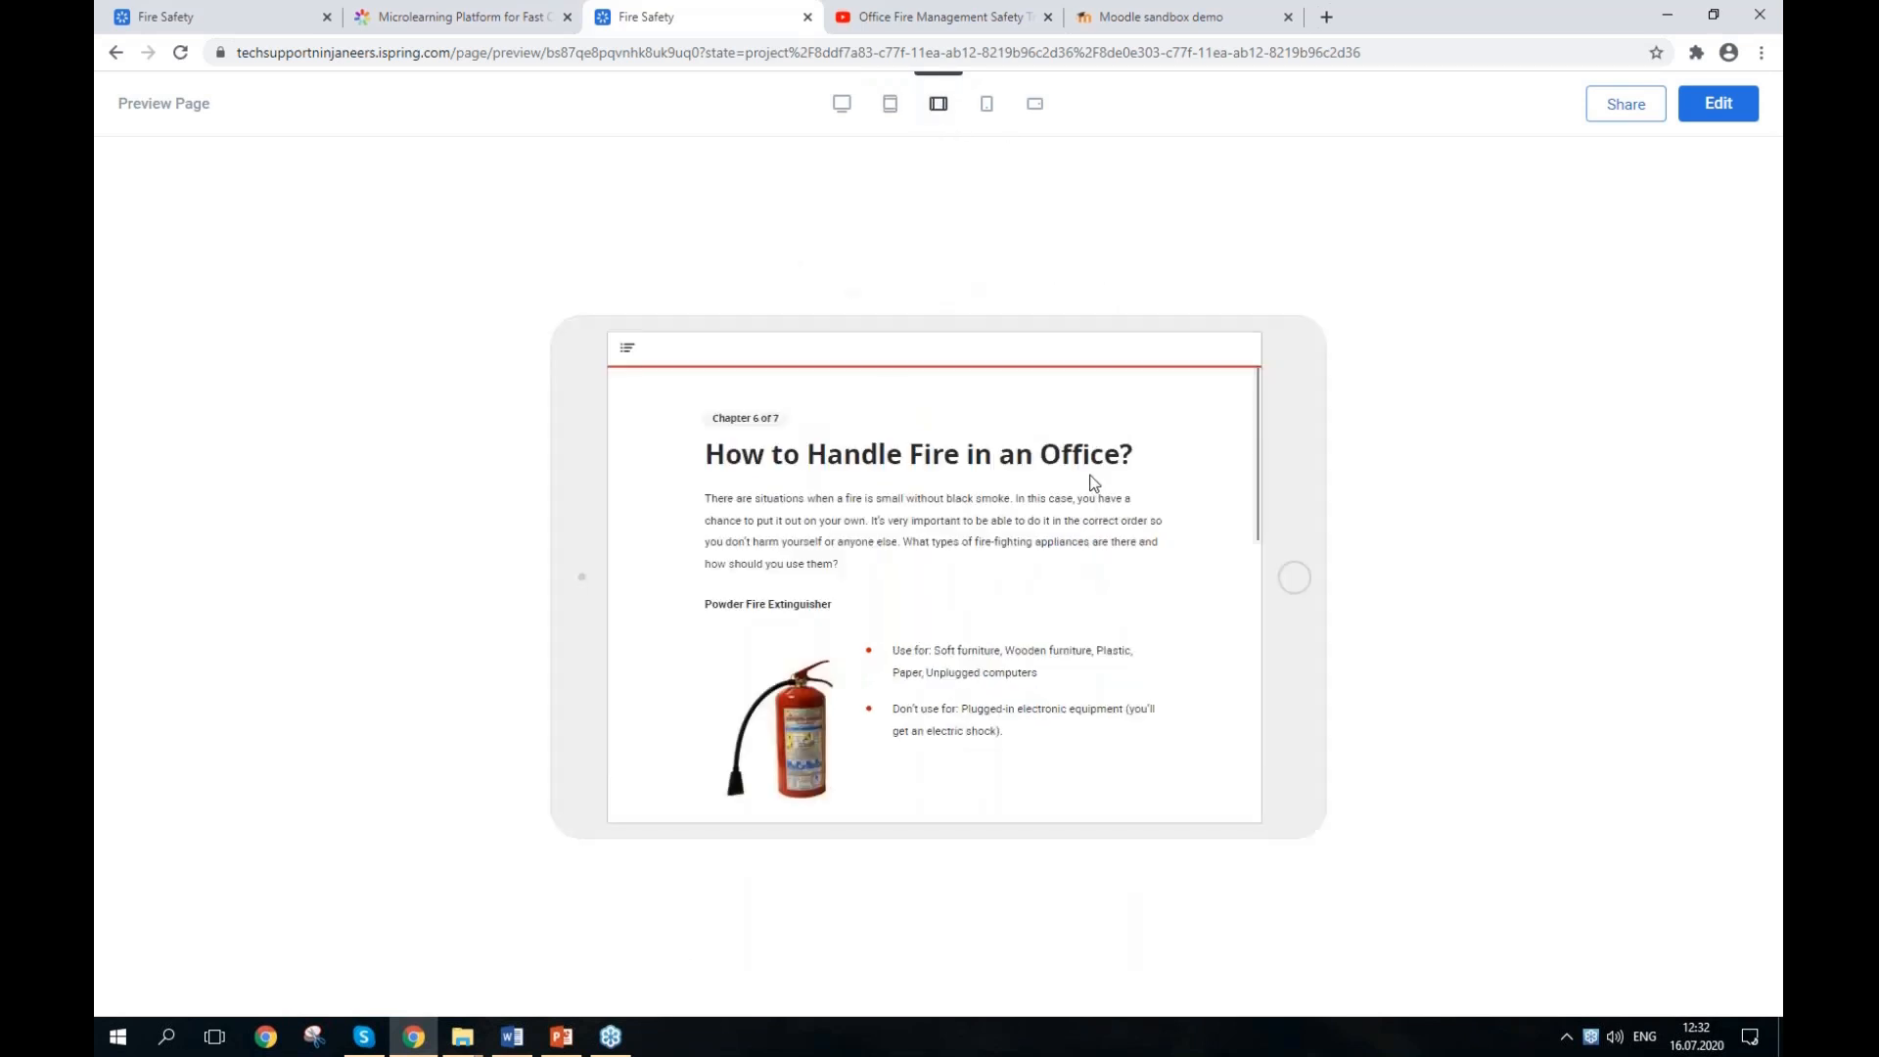
{"action": "scroll", "coordinate": [1092, 467], "scroll_direction": "down", "scroll_amount": 8}
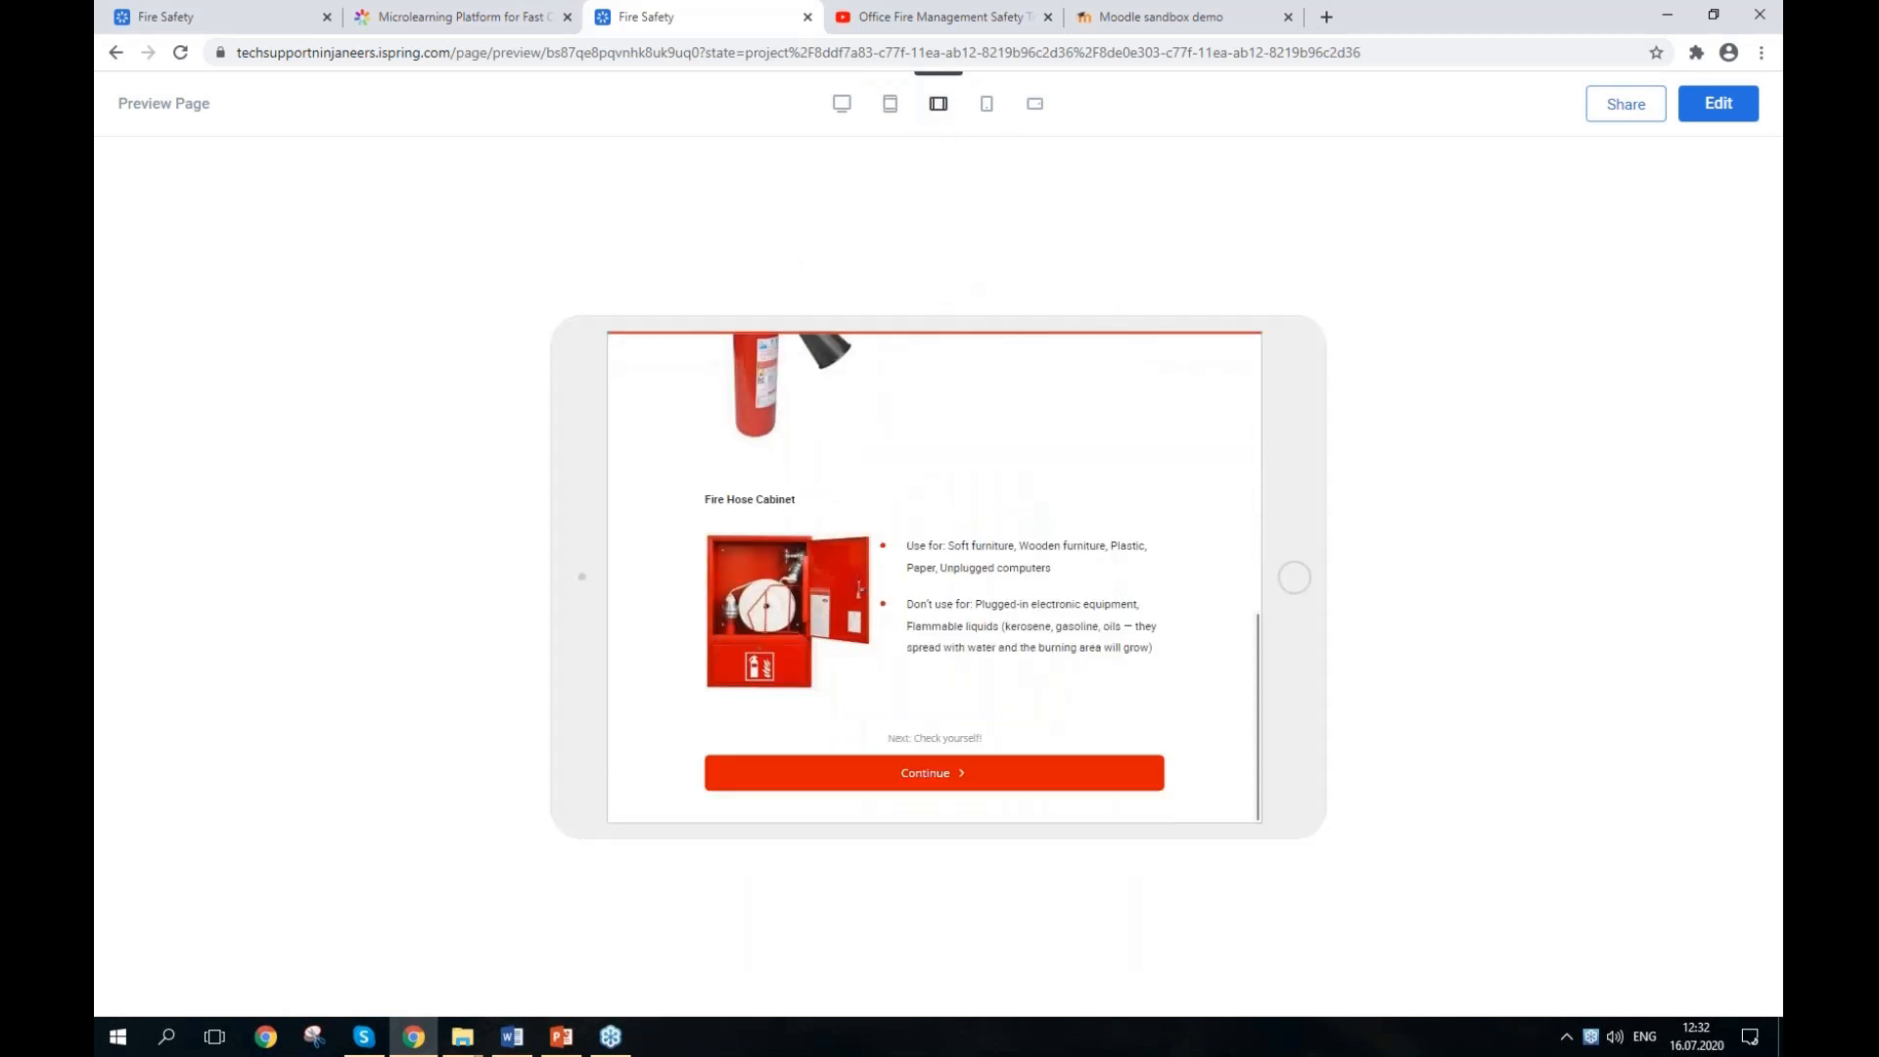
{"action": "left_click", "coordinate": [989, 115]}
{"action": "scroll", "coordinate": [939, 577], "scroll_direction": "down", "scroll_amount": 5}
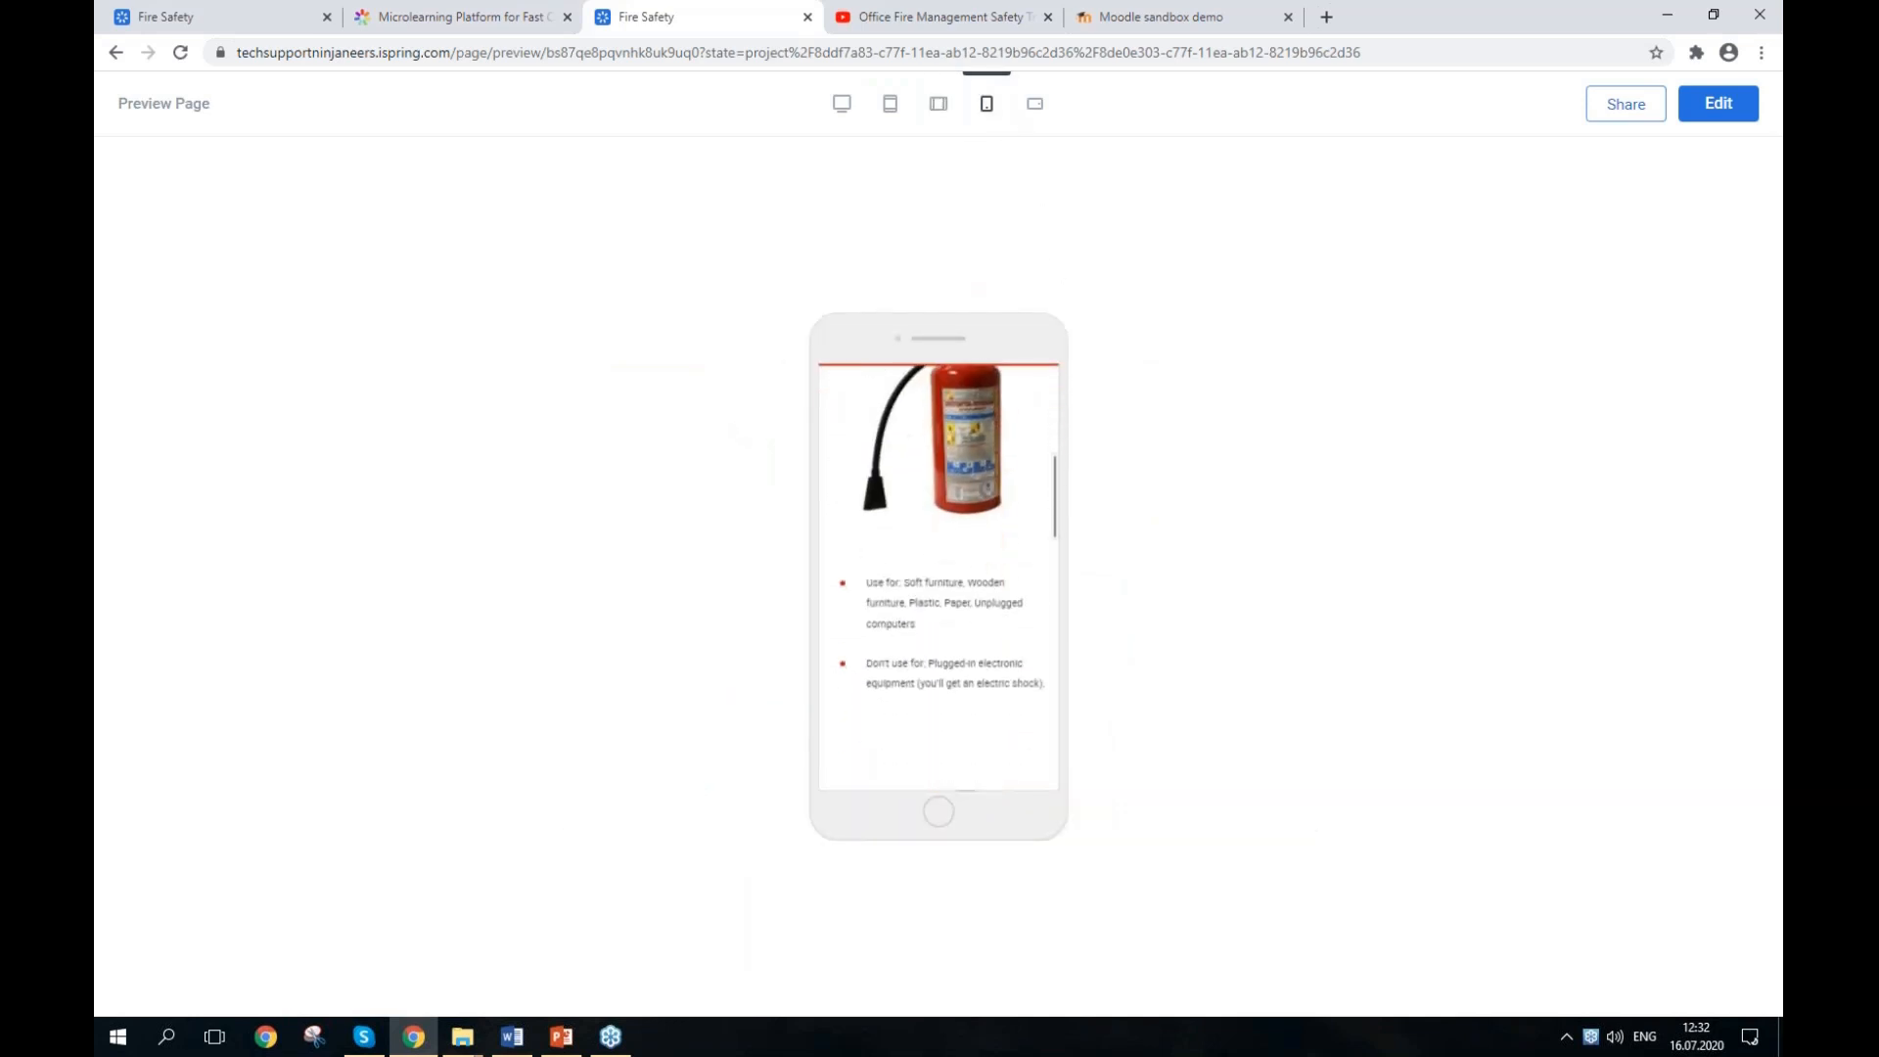
{"action": "scroll", "coordinate": [939, 577], "scroll_direction": "down", "scroll_amount": 10}
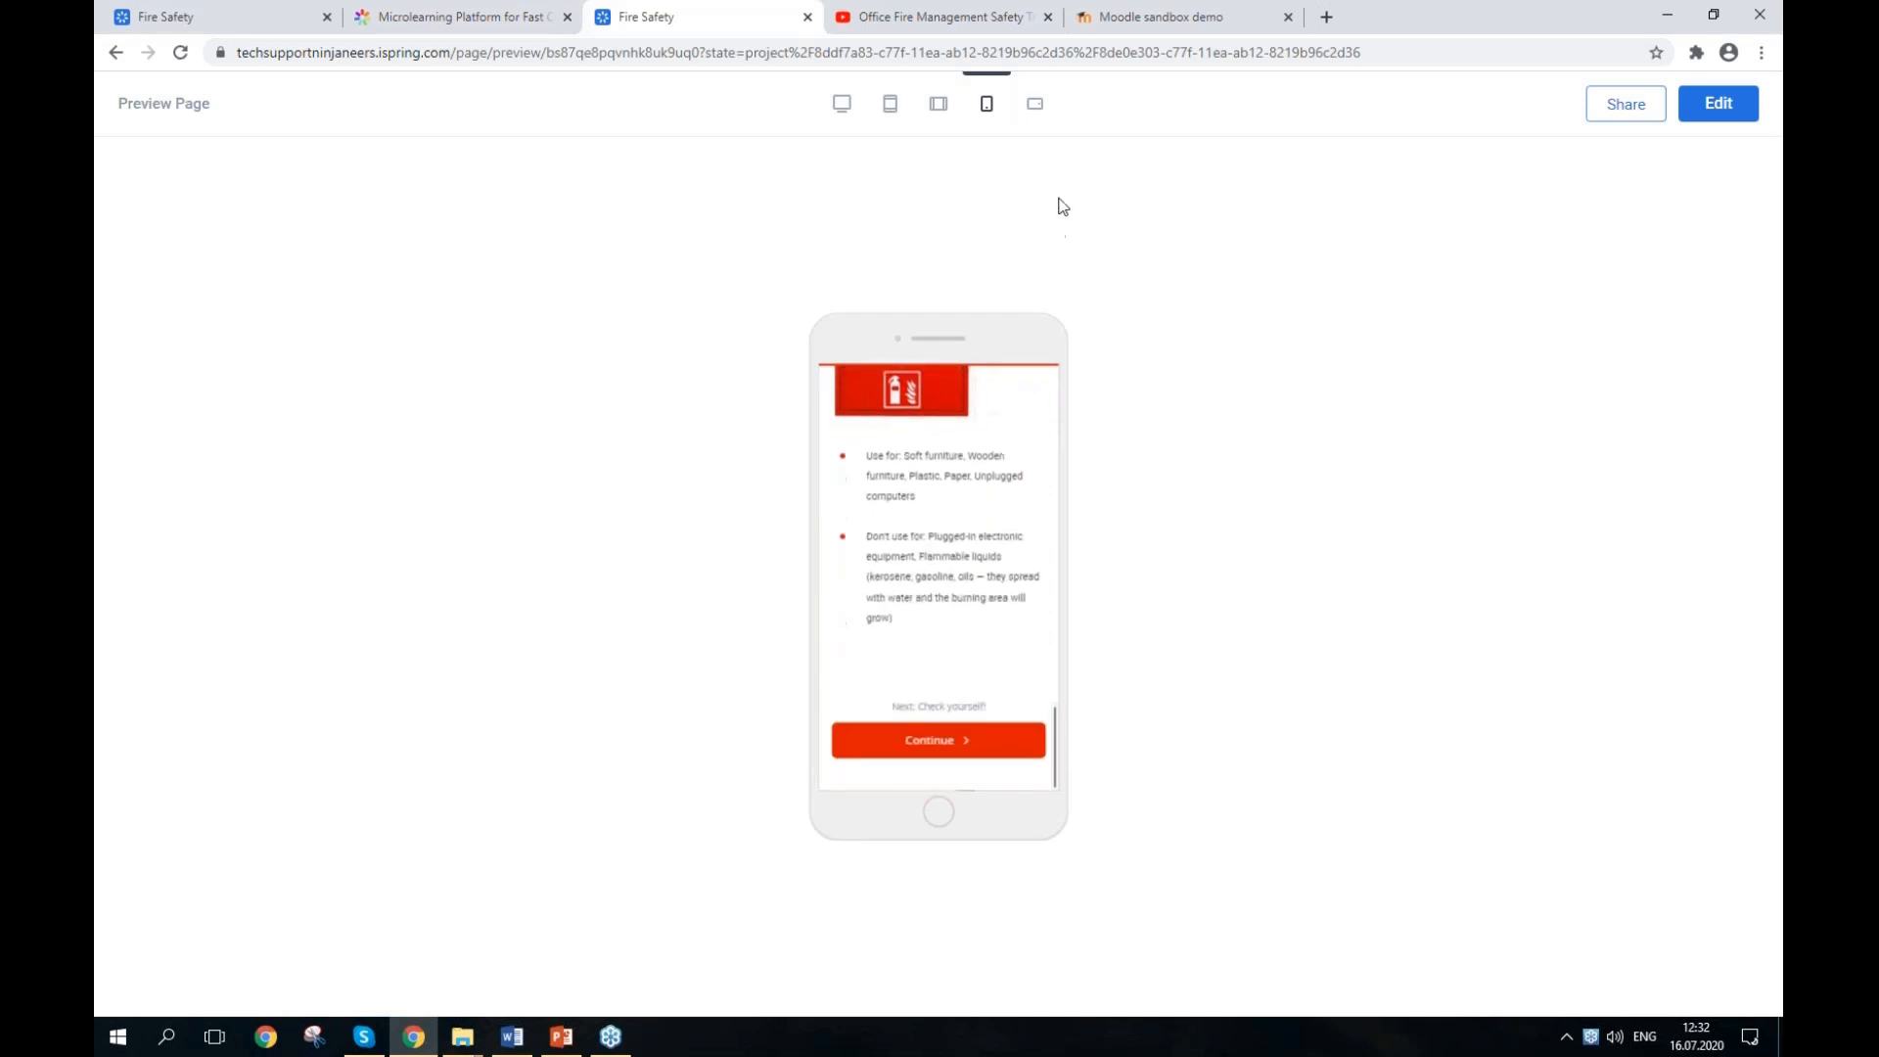
{"action": "left_click", "coordinate": [1036, 104]}
{"action": "scroll", "coordinate": [990, 607], "scroll_direction": "down", "scroll_amount": 5}
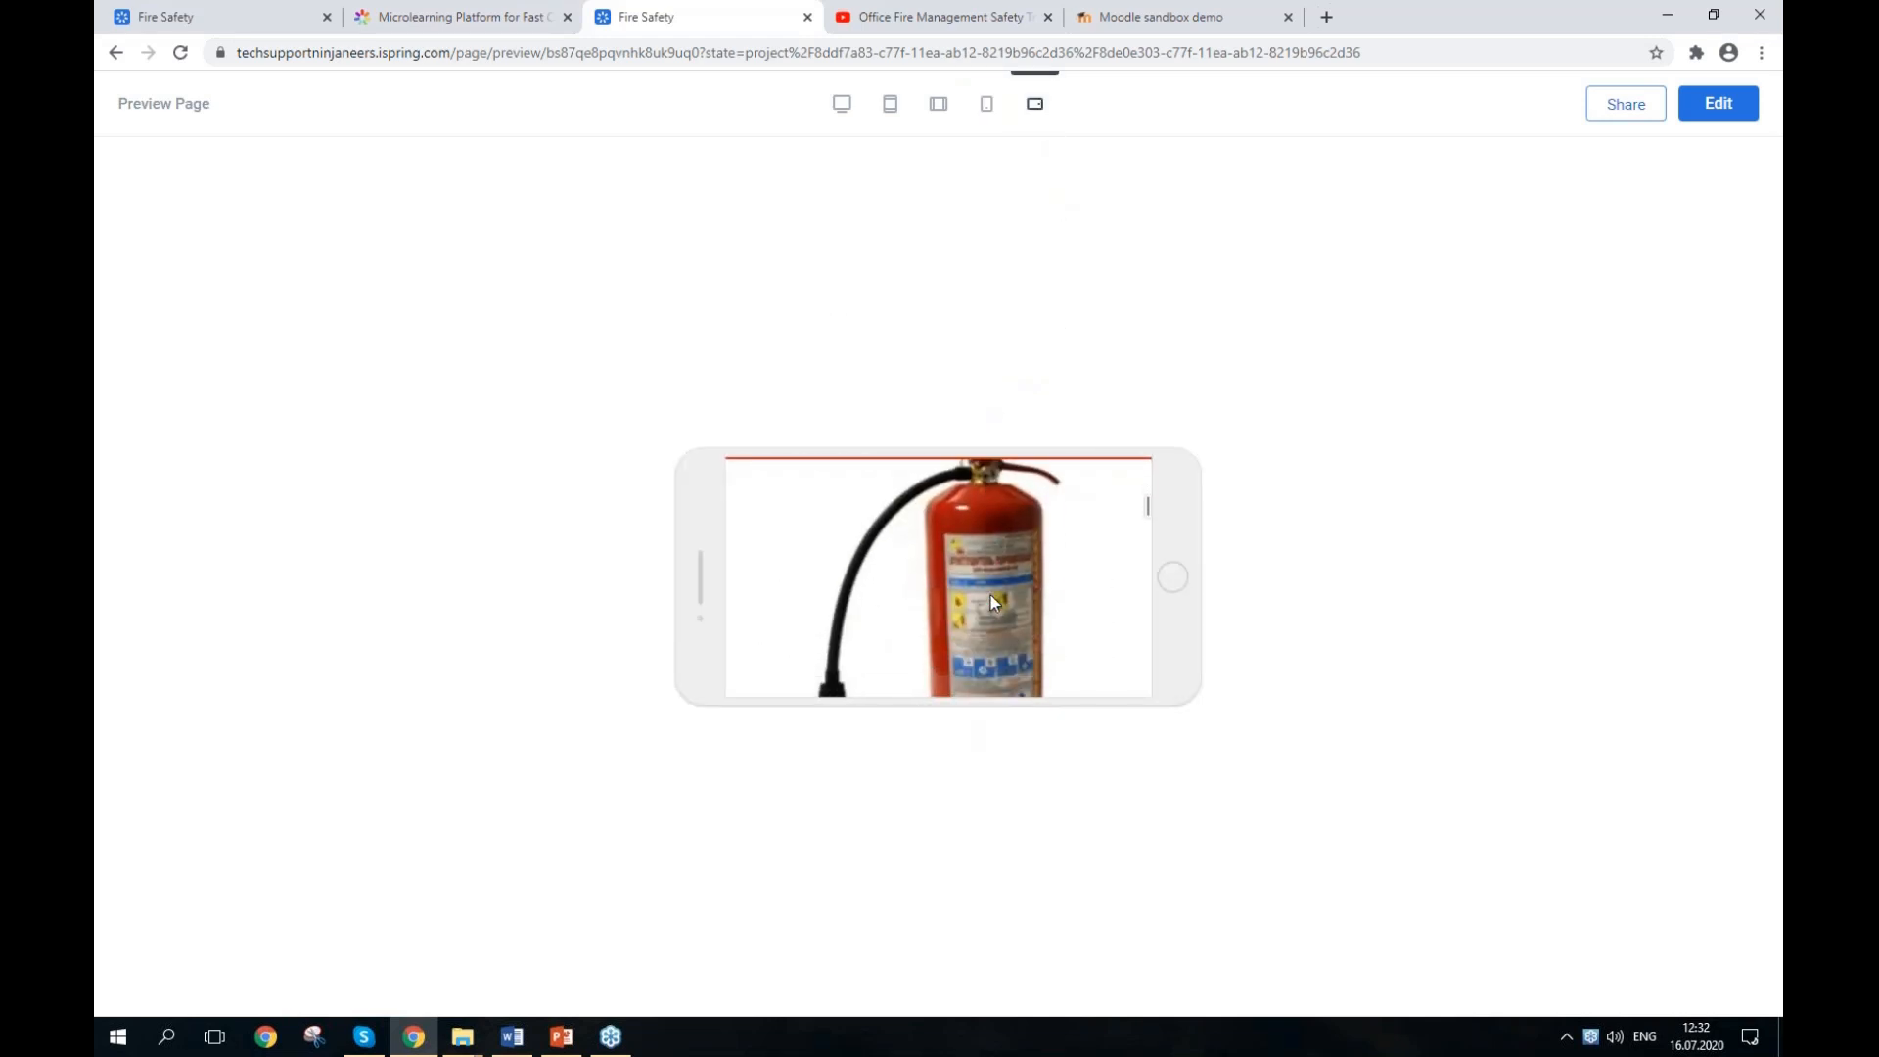
{"action": "scroll", "coordinate": [992, 599], "scroll_direction": "down", "scroll_amount": 5}
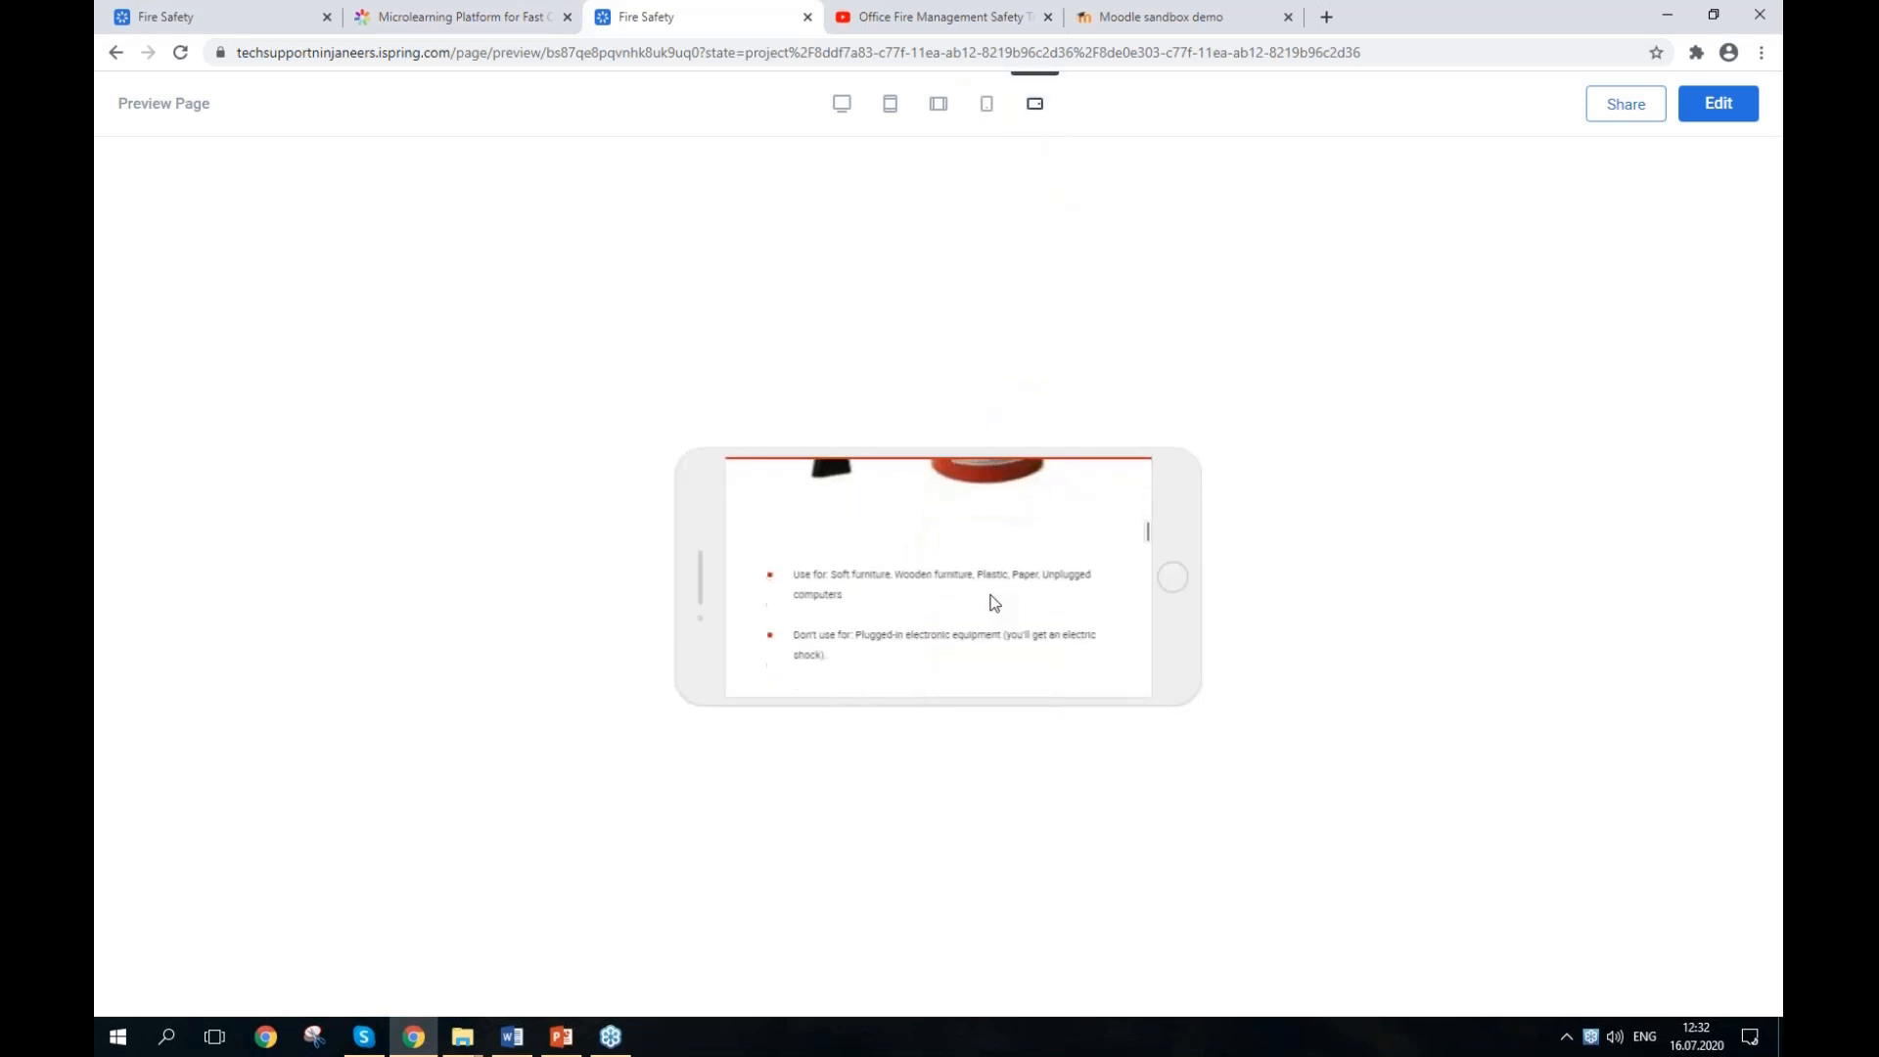
{"action": "left_click", "coordinate": [841, 104]}
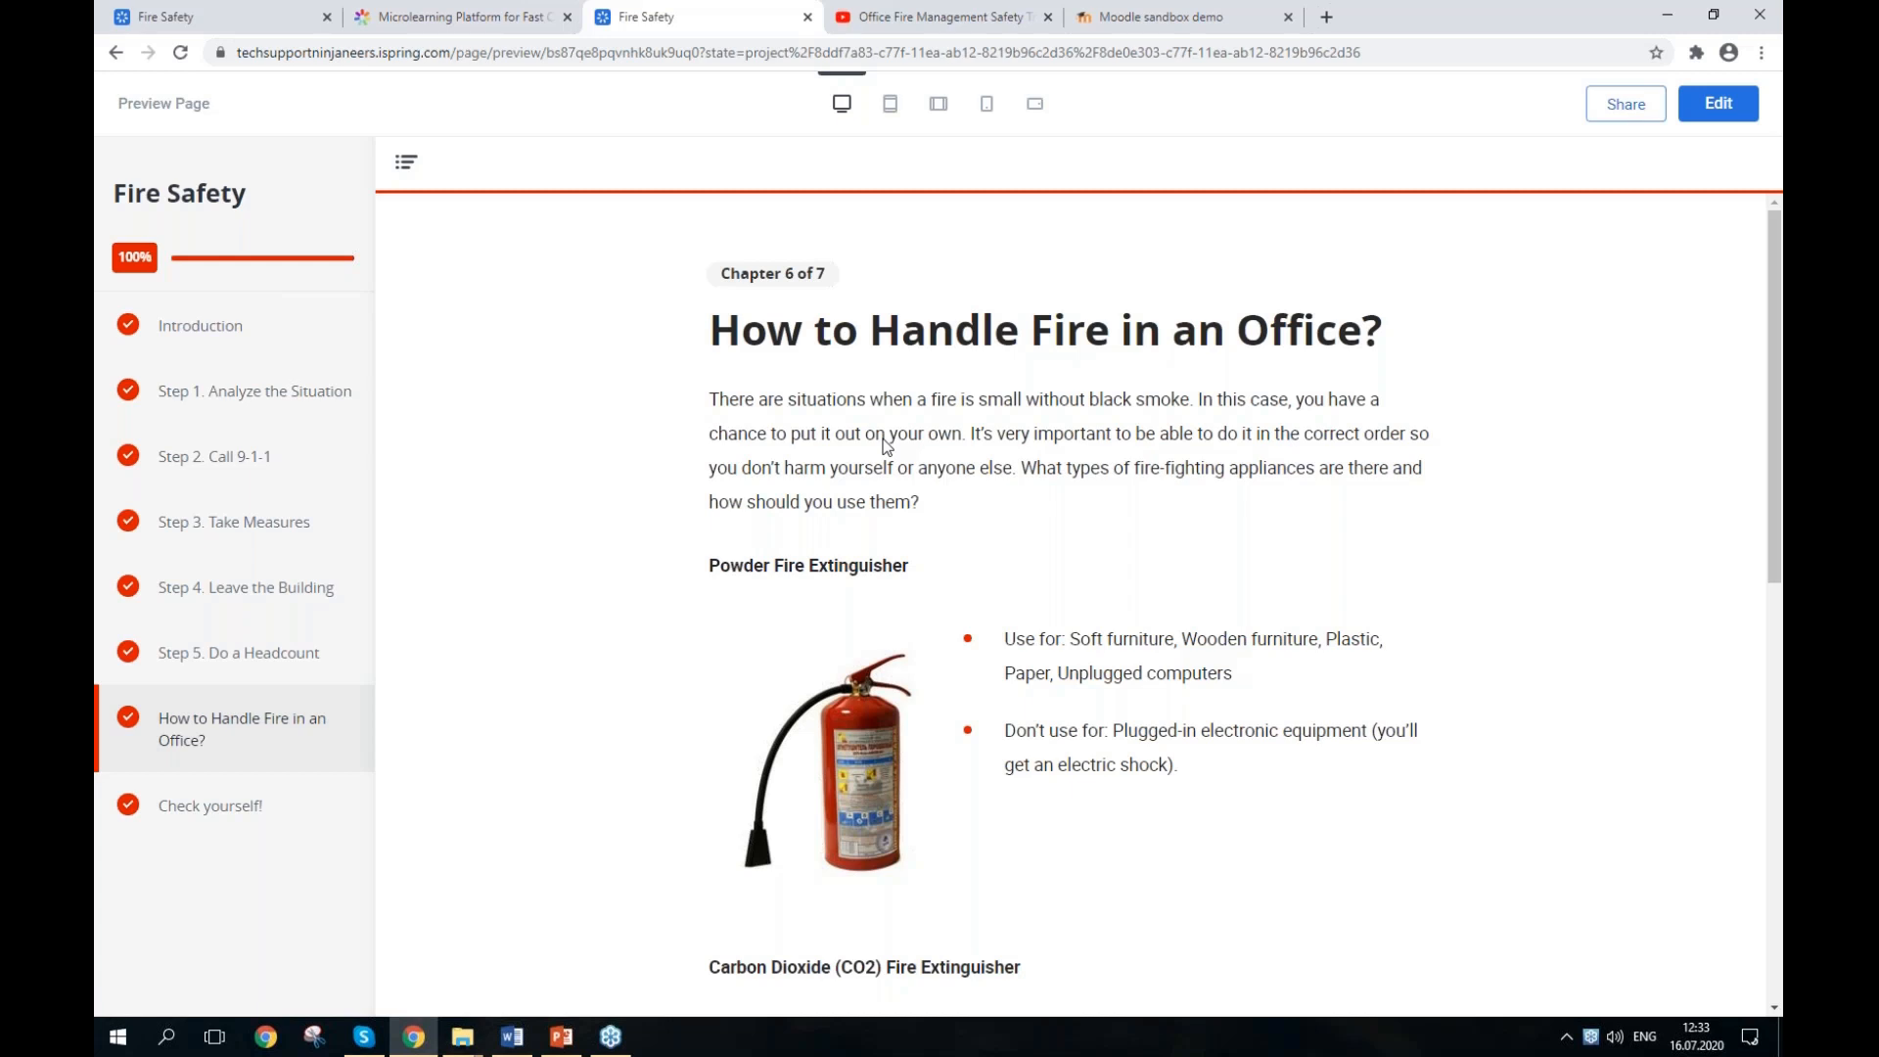
Step: Enable link sharing for the course preview, copy the share link and return to editing the page
{"action": "left_click", "coordinate": [1657, 116]}
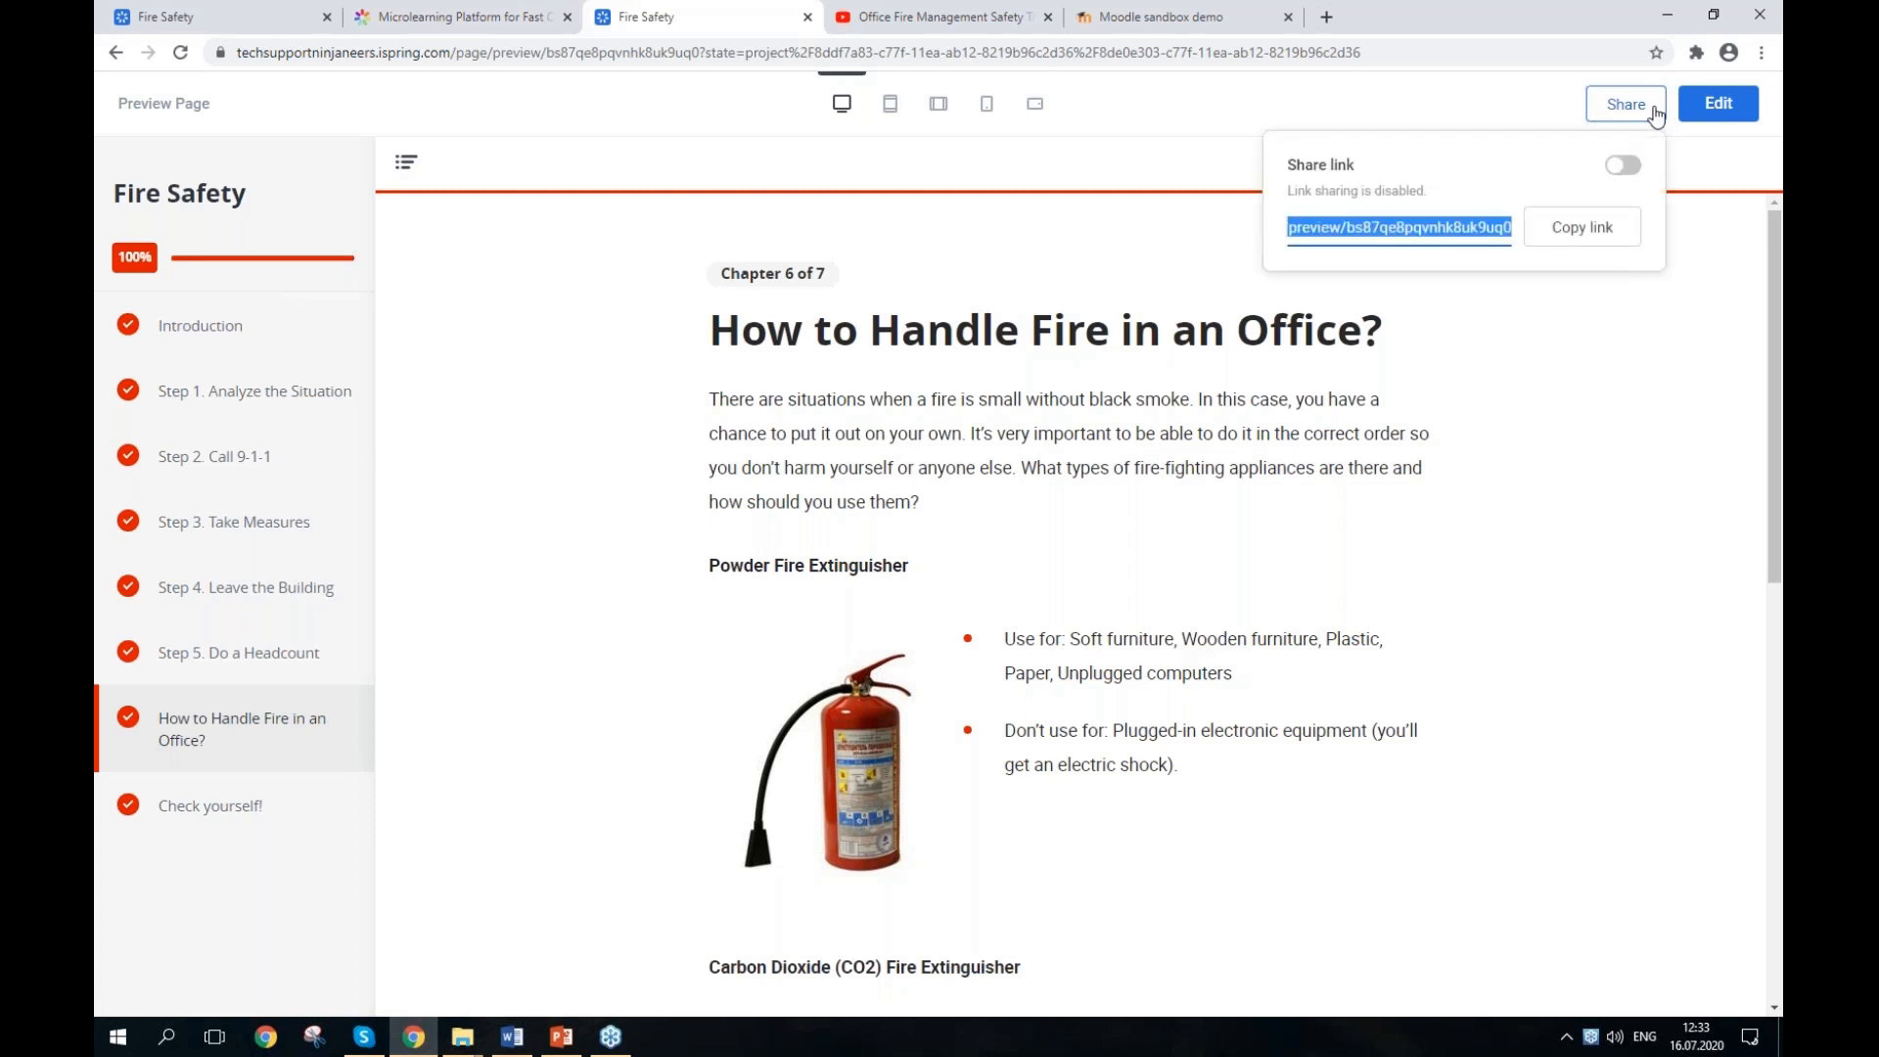
{"action": "left_click", "coordinate": [1621, 168]}
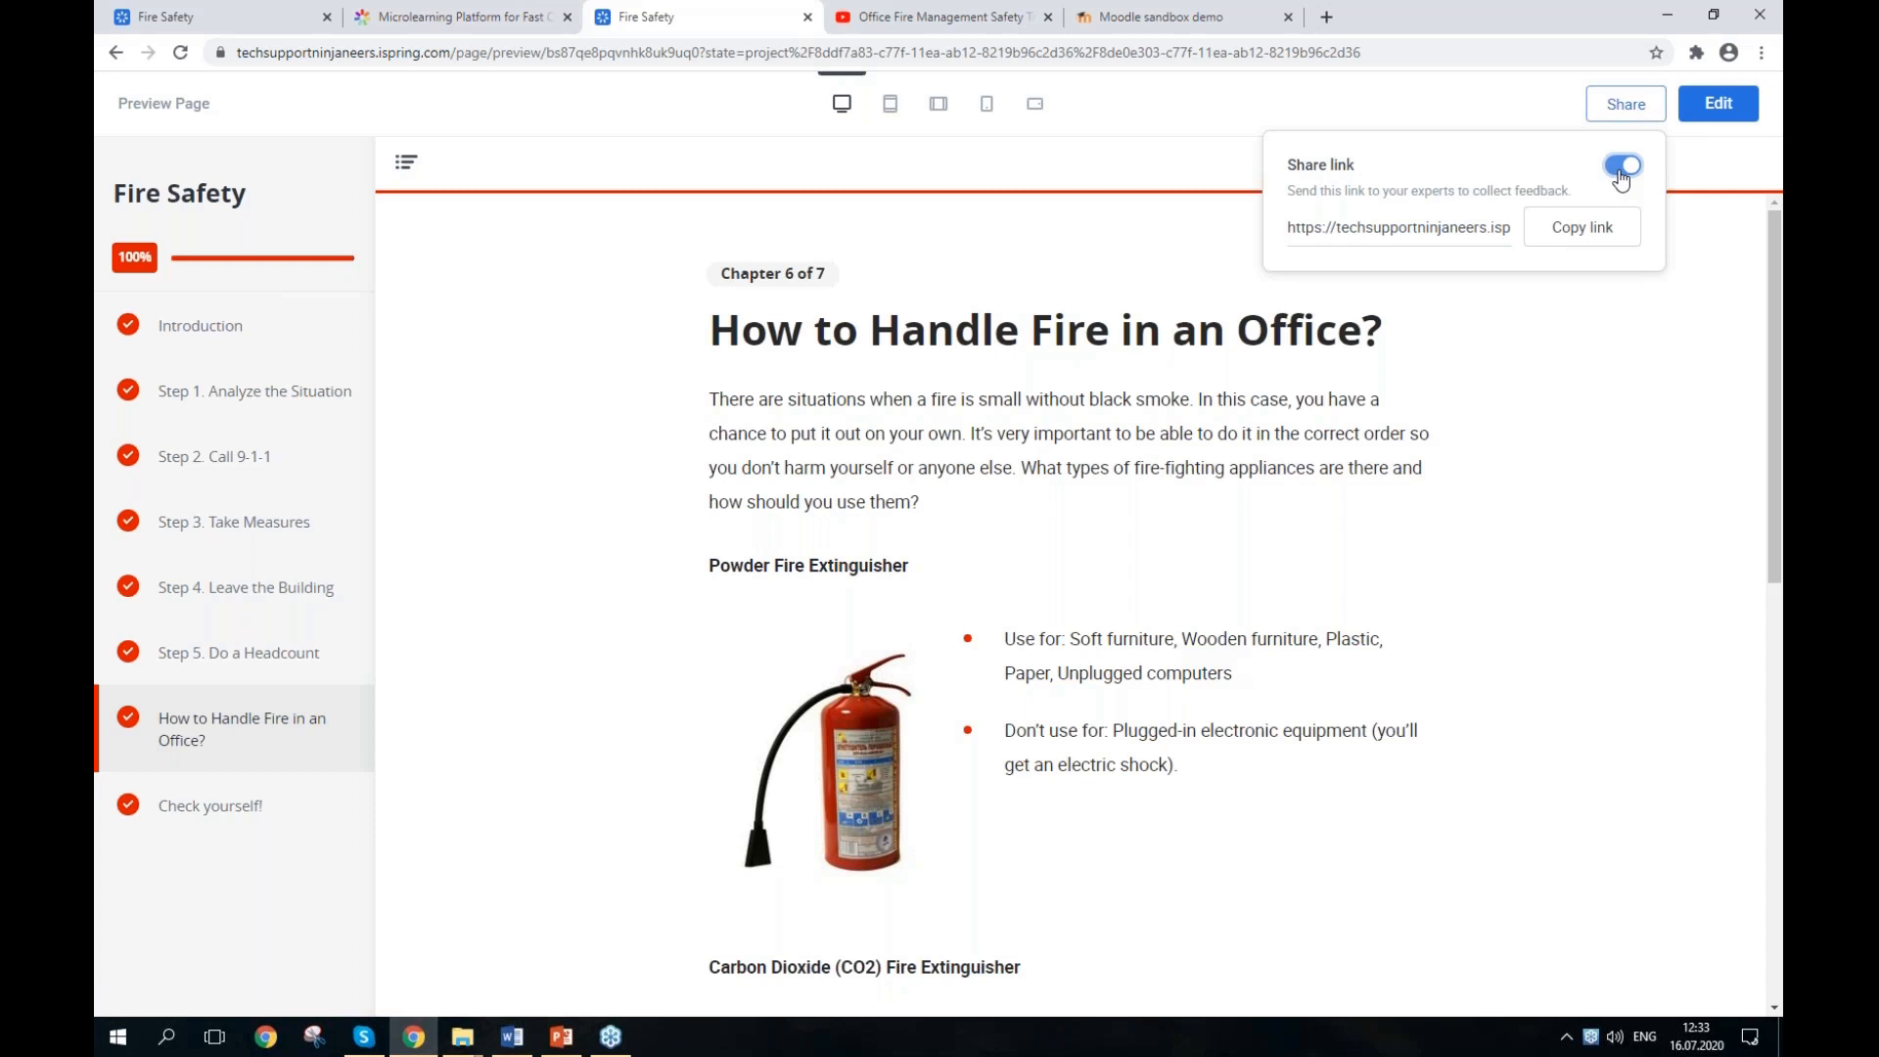
{"action": "left_click", "coordinate": [1622, 168]}
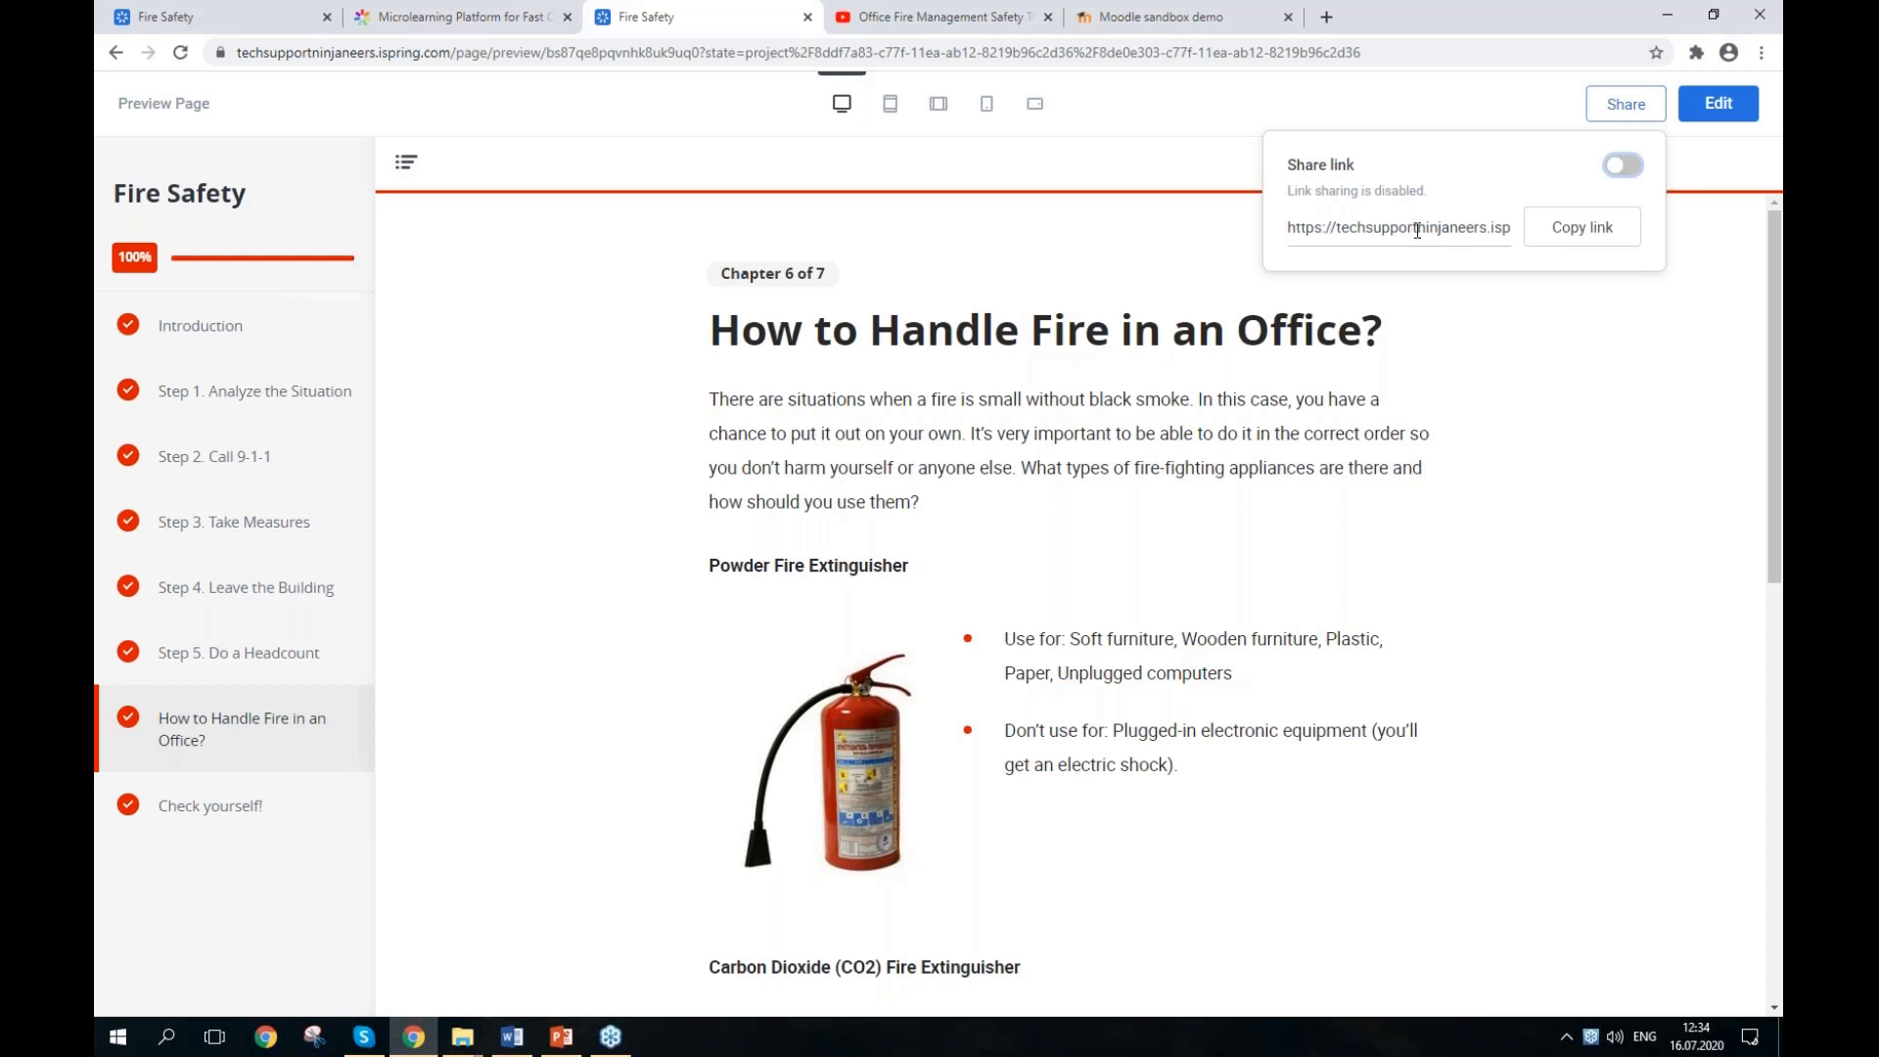
{"action": "left_click", "coordinate": [1621, 167]}
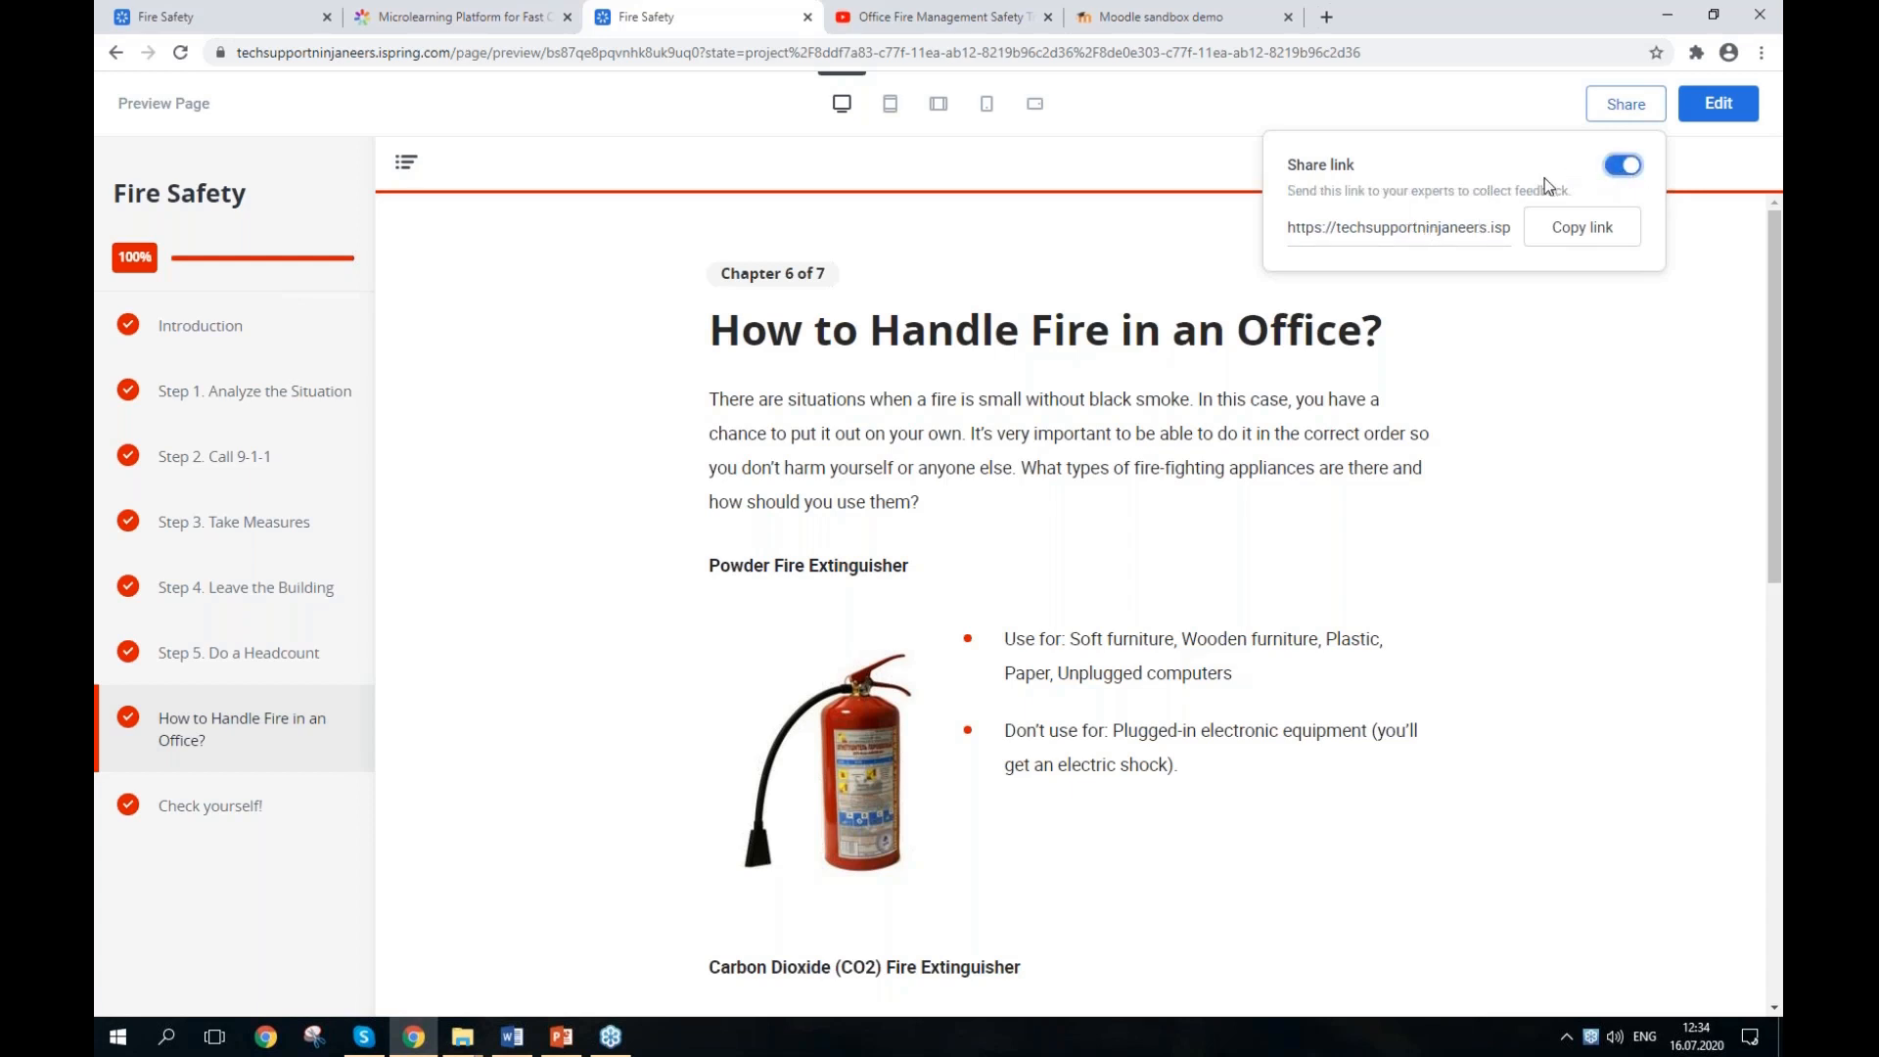
{"action": "left_click", "coordinate": [1576, 227]}
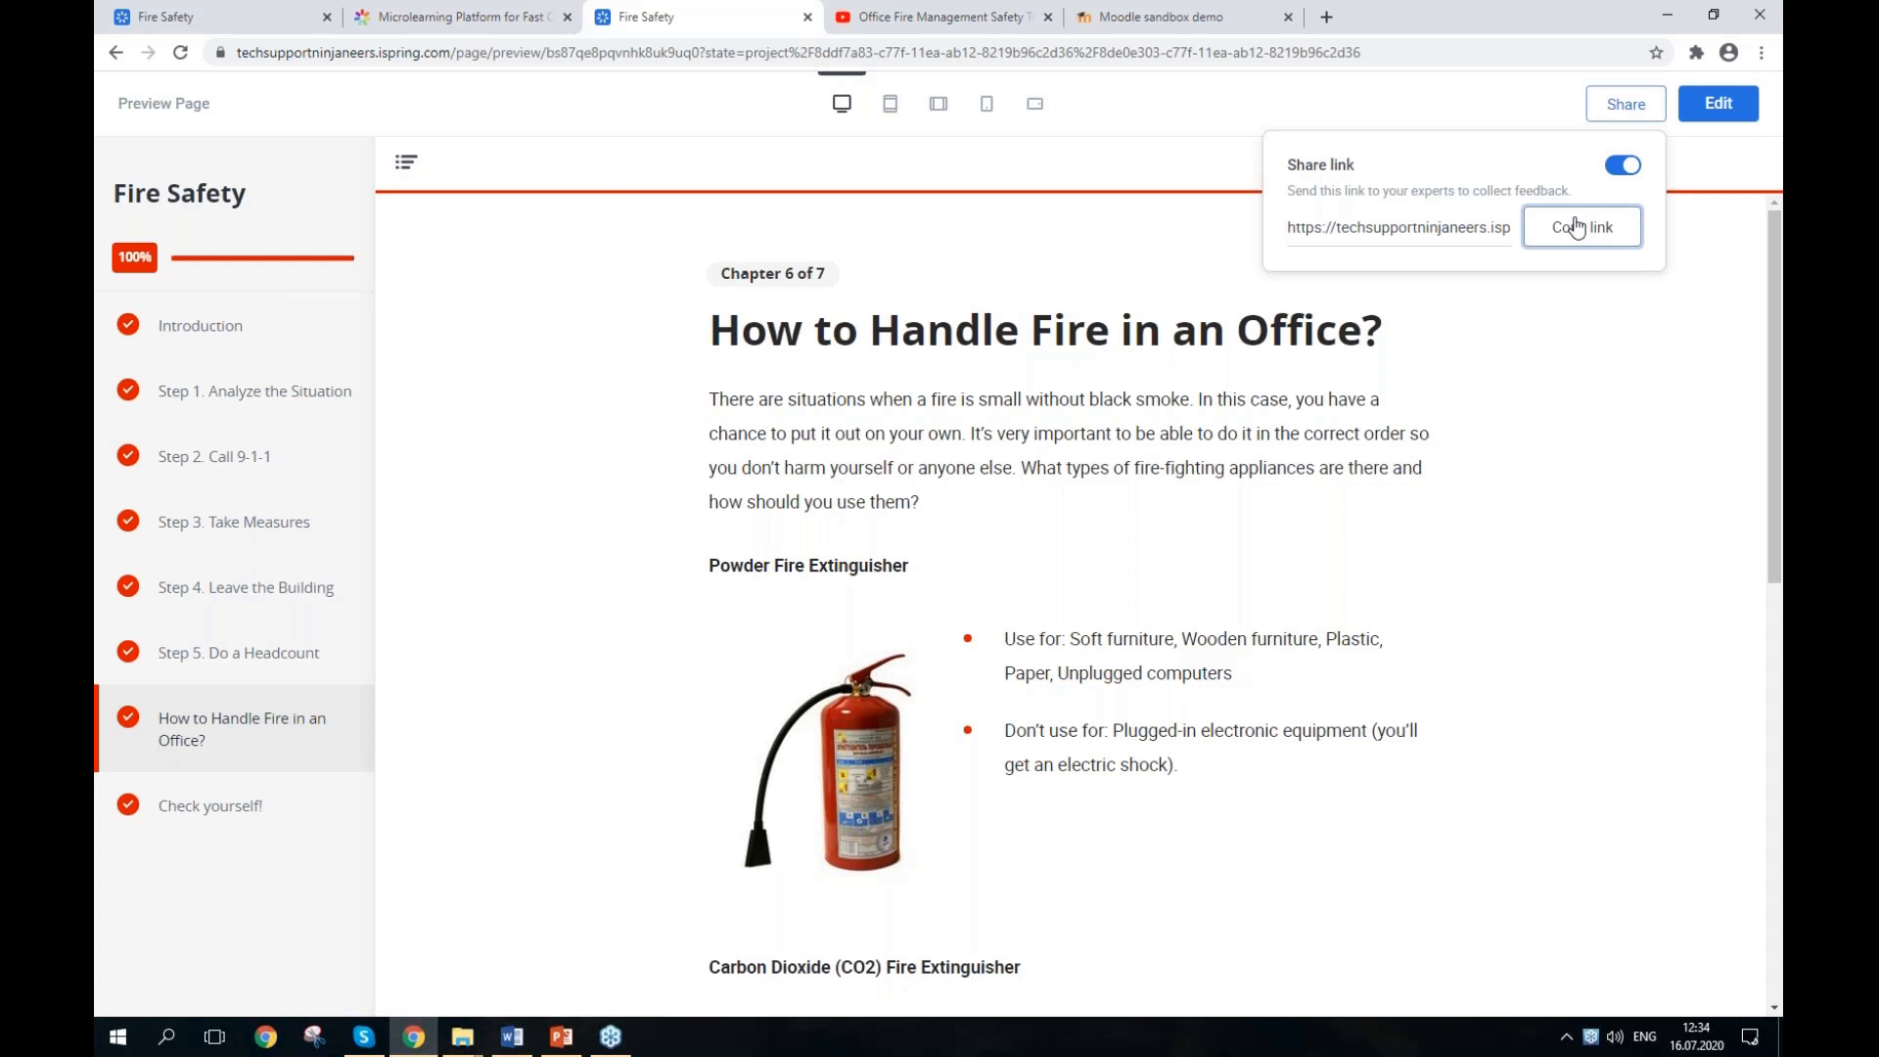
{"action": "left_click", "coordinate": [1719, 104]}
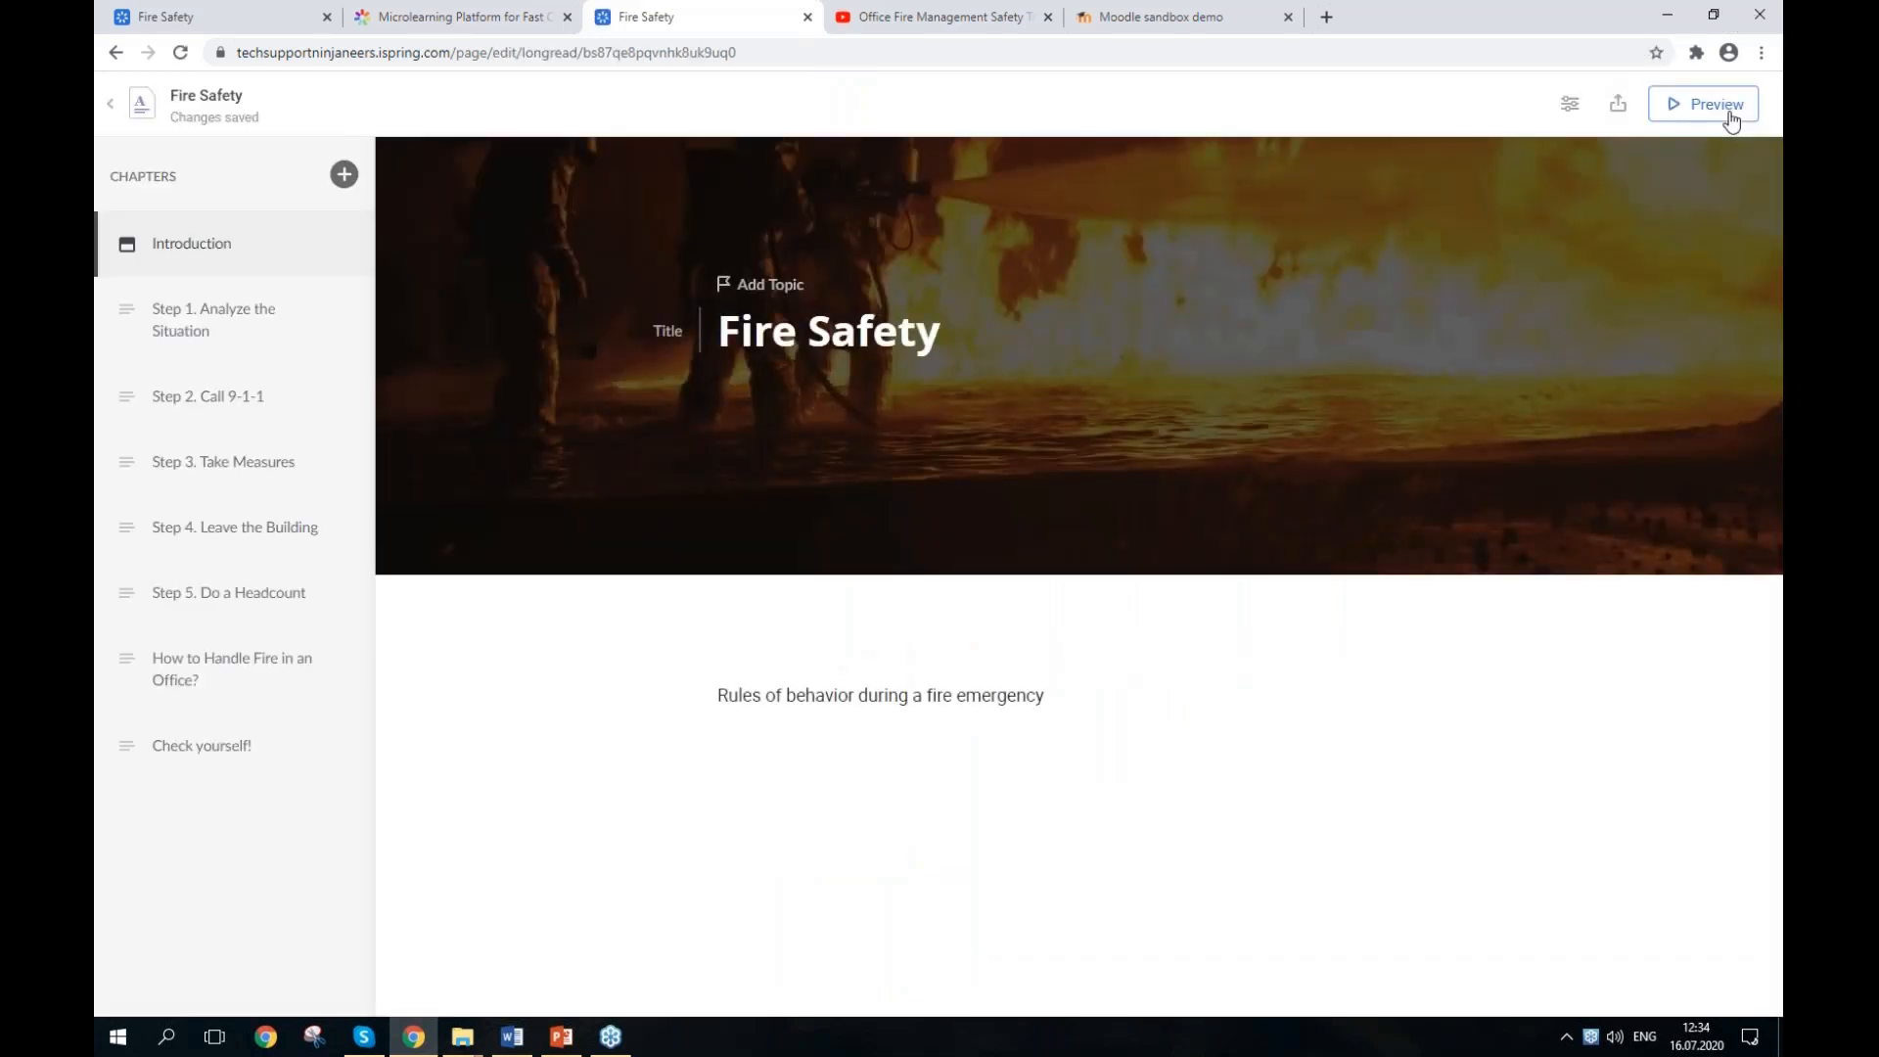
Step: Export the Fire Safety page as a SCORM 1.2 package with all chapters required, and show the downloaded zip in its folder
{"action": "left_click", "coordinate": [1620, 107]}
{"action": "left_click", "coordinate": [1620, 107]}
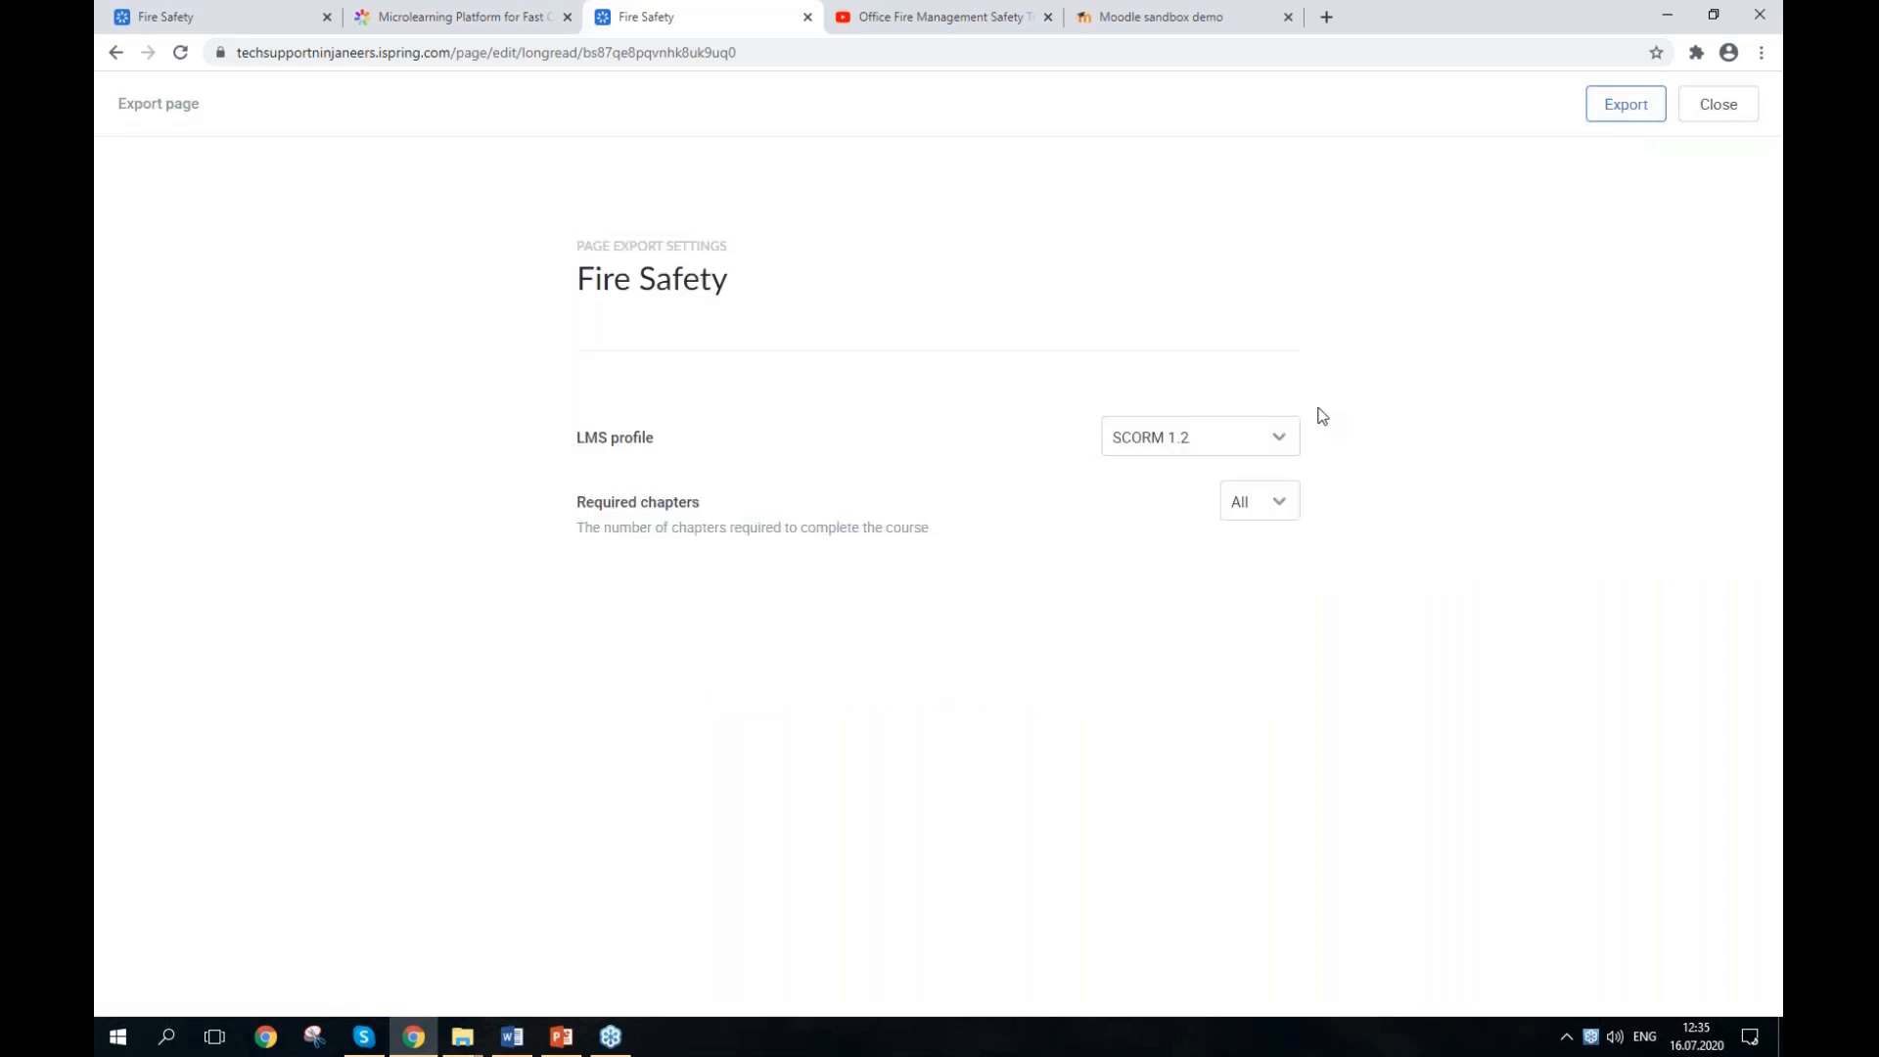
{"action": "left_click", "coordinate": [1253, 454]}
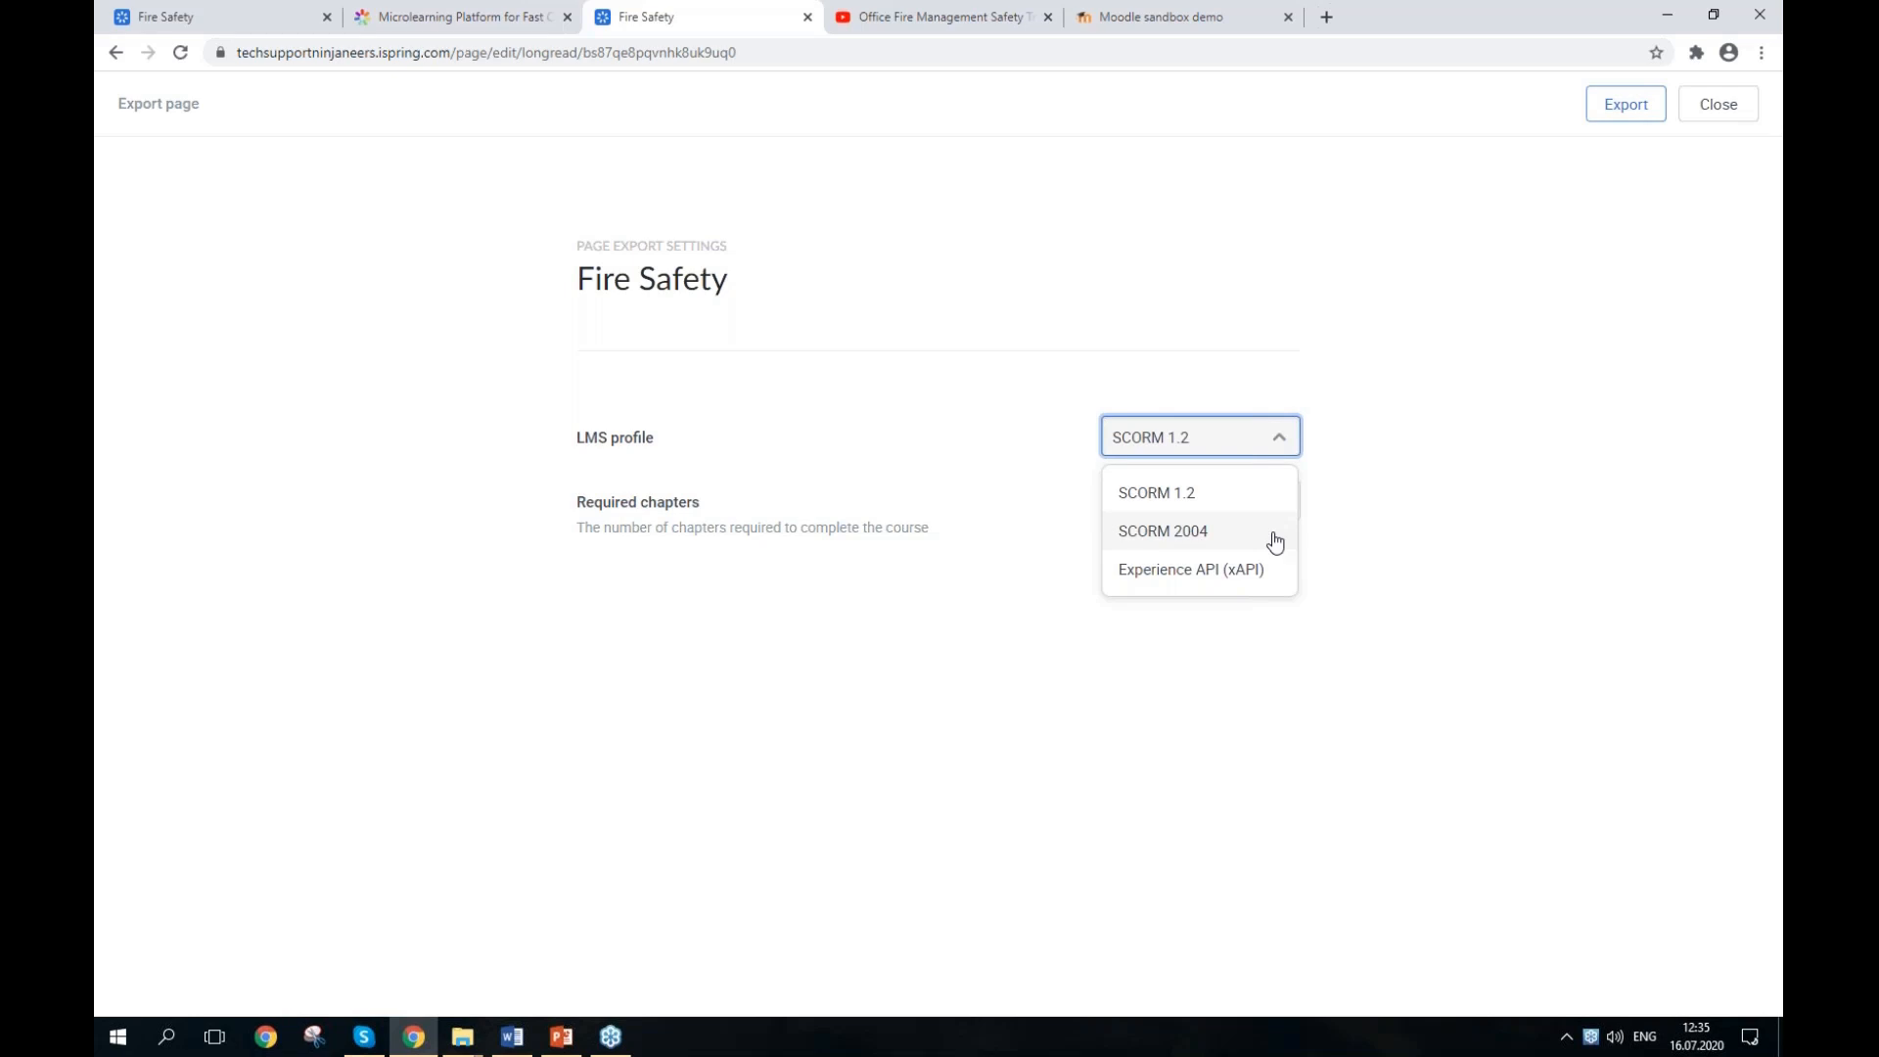
{"action": "left_click", "coordinate": [1220, 499]}
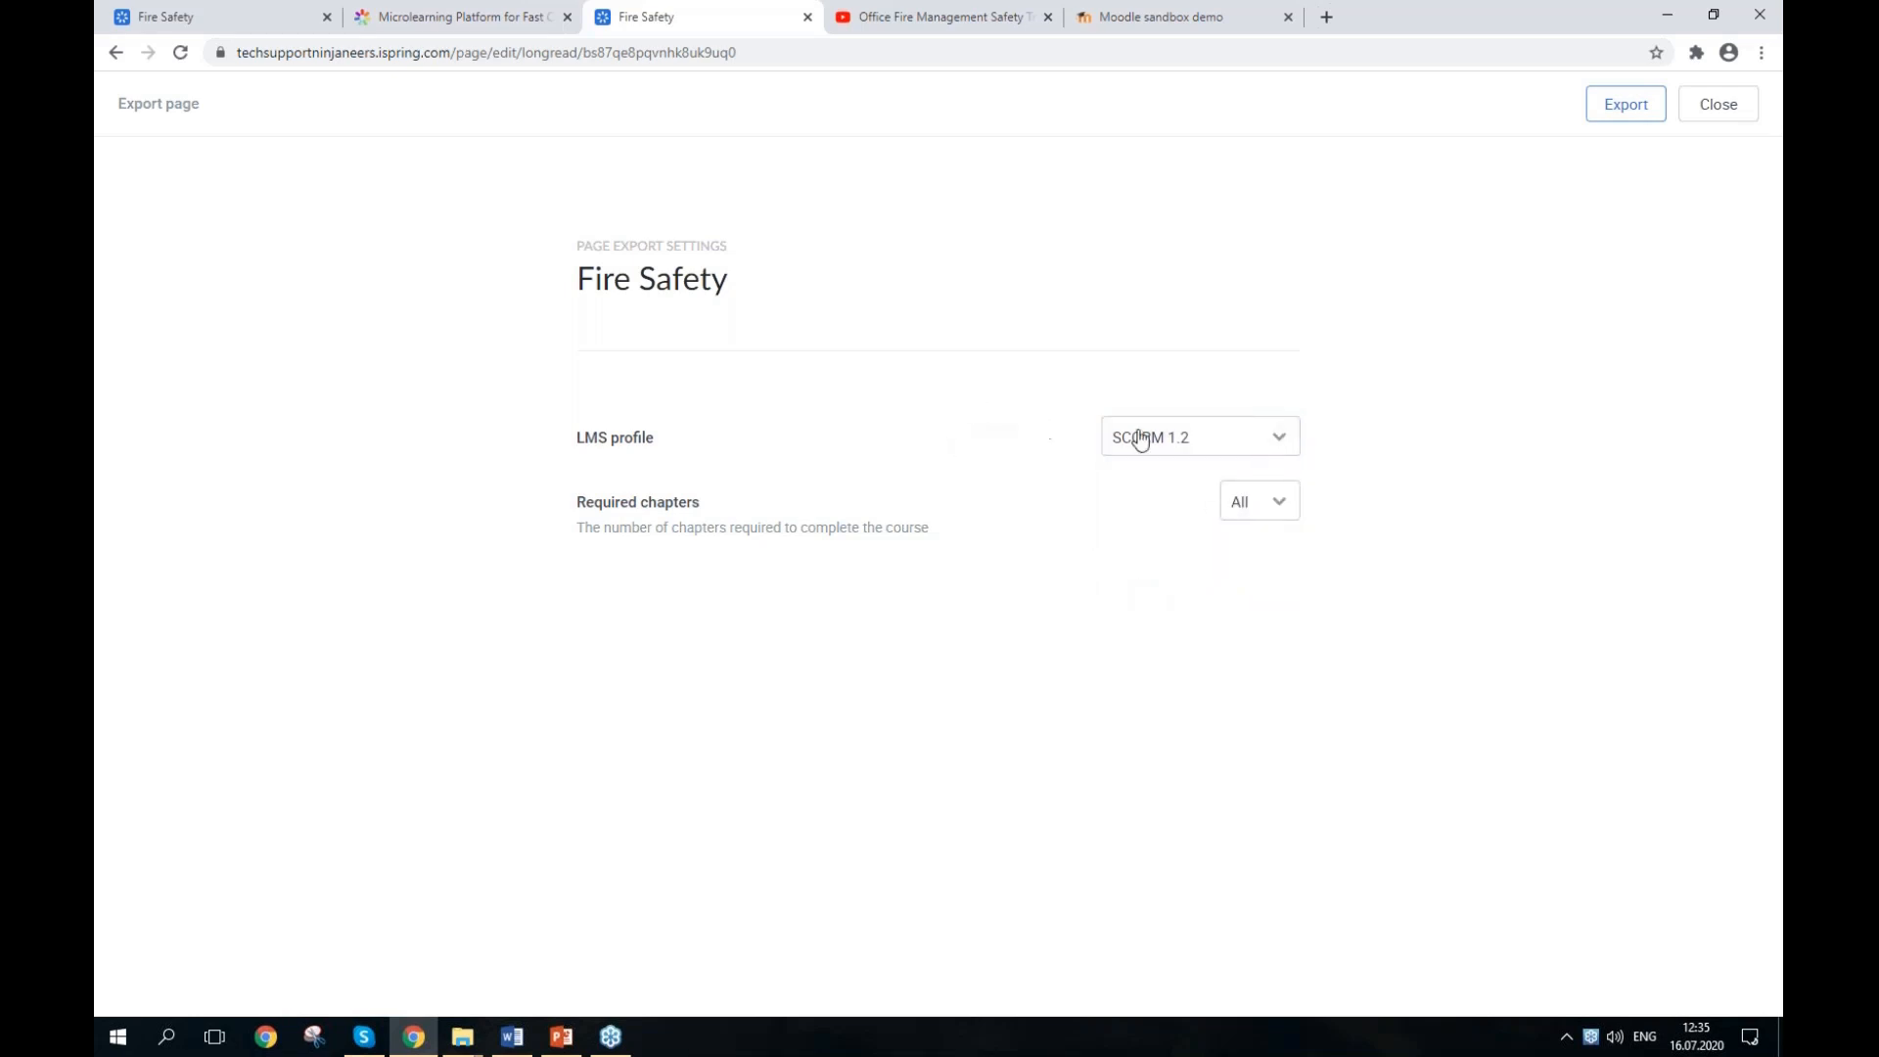
{"action": "left_click", "coordinate": [1589, 119]}
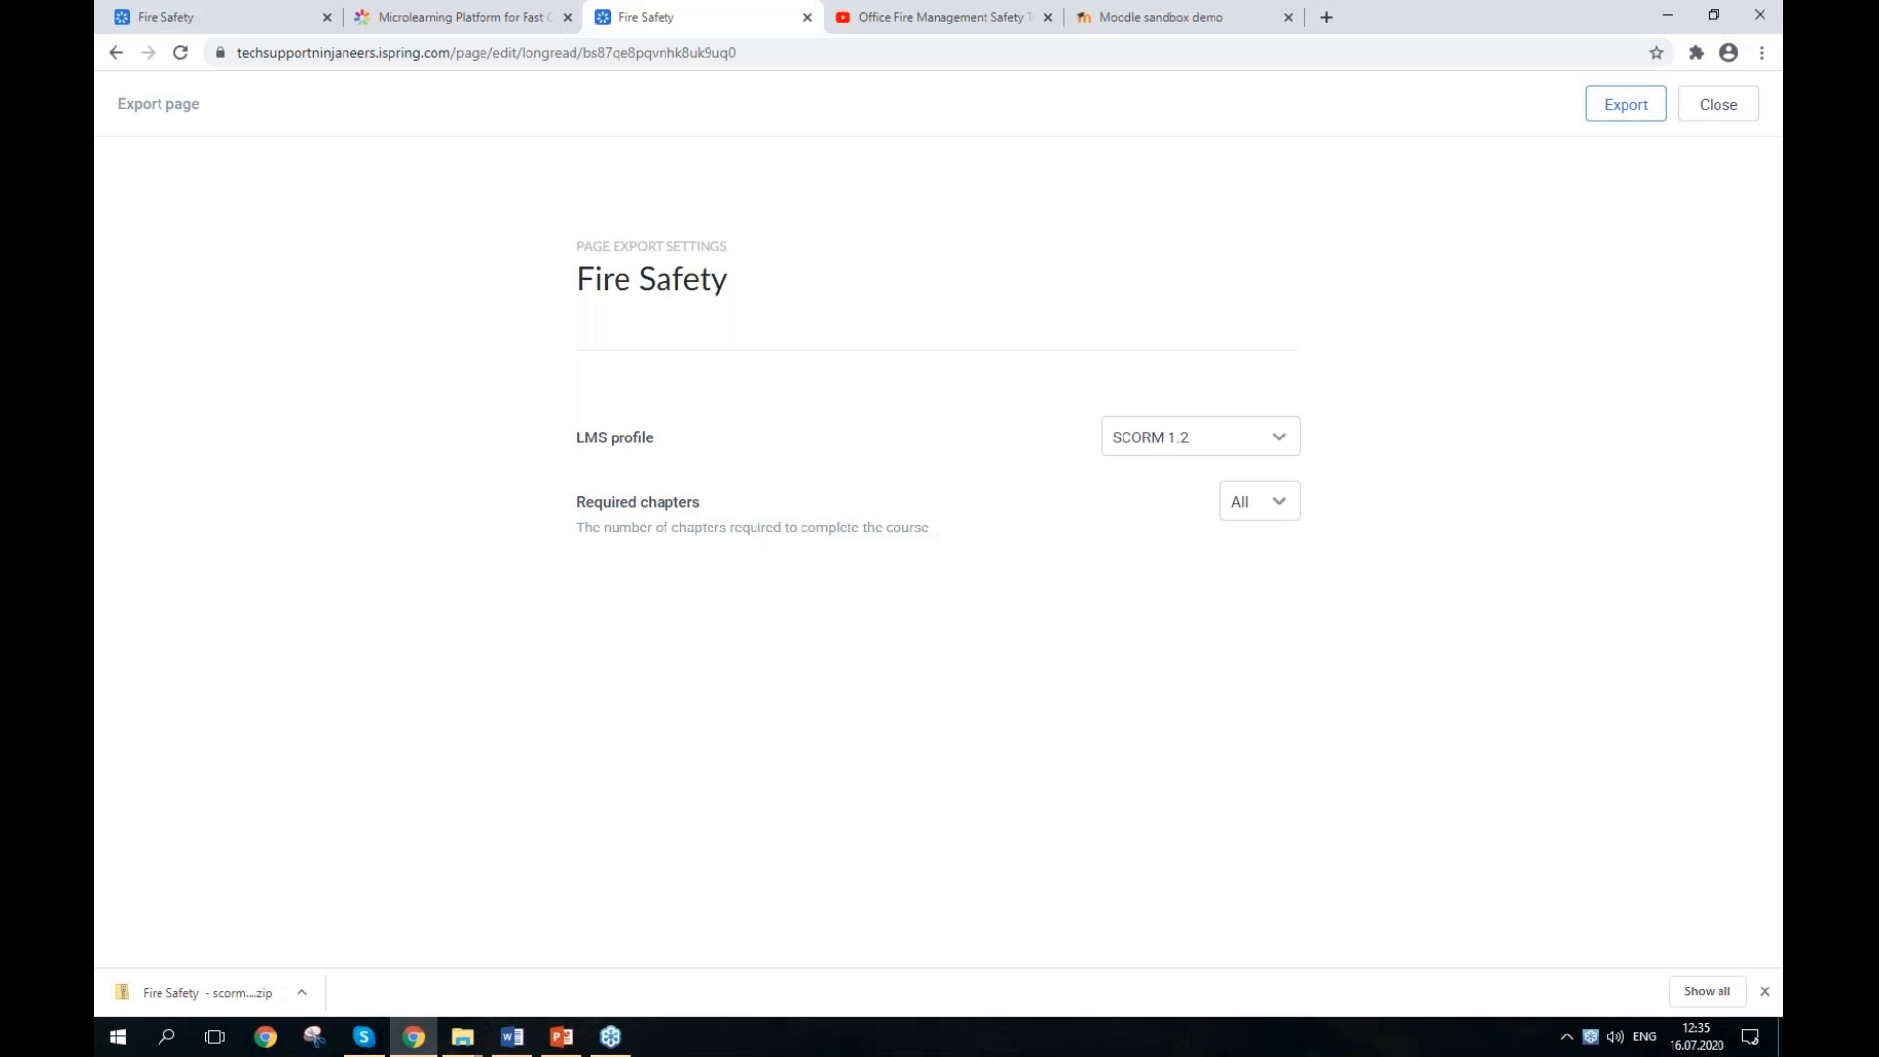
{"action": "left_click", "coordinate": [301, 994]}
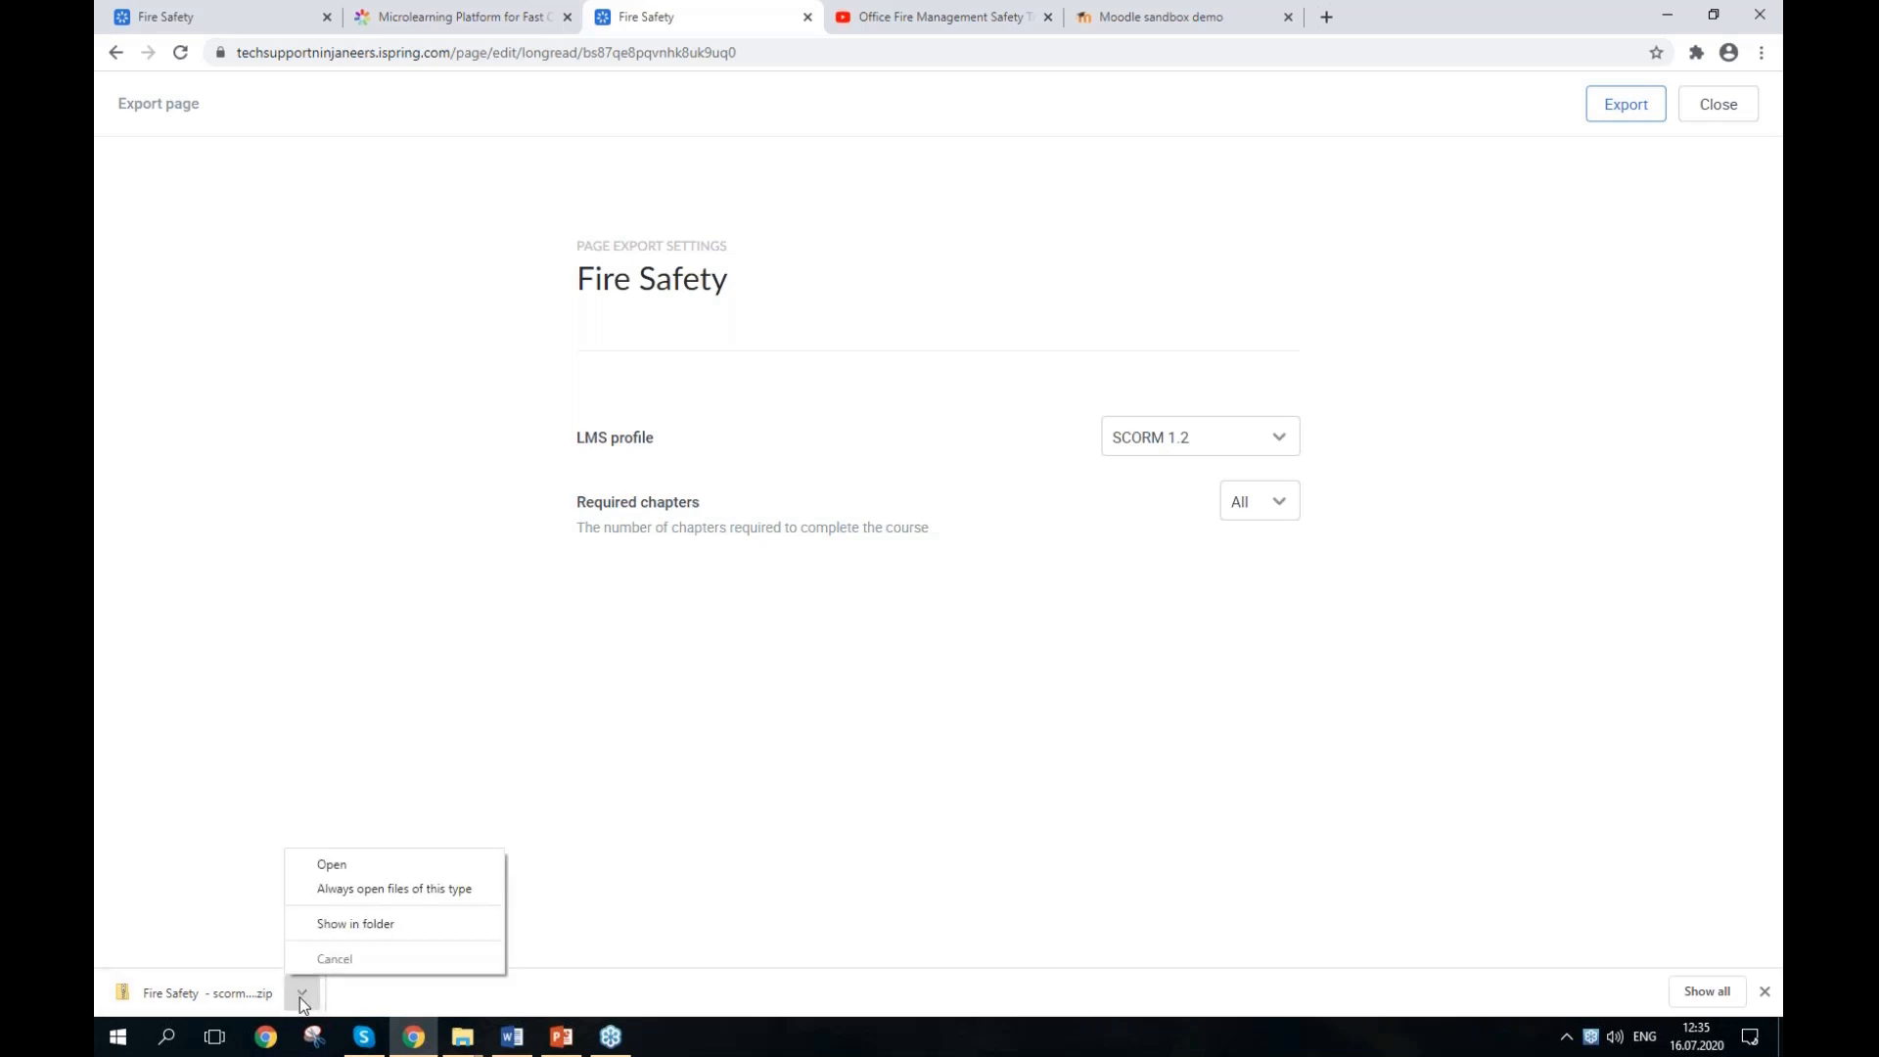
{"action": "left_click", "coordinate": [378, 926]}
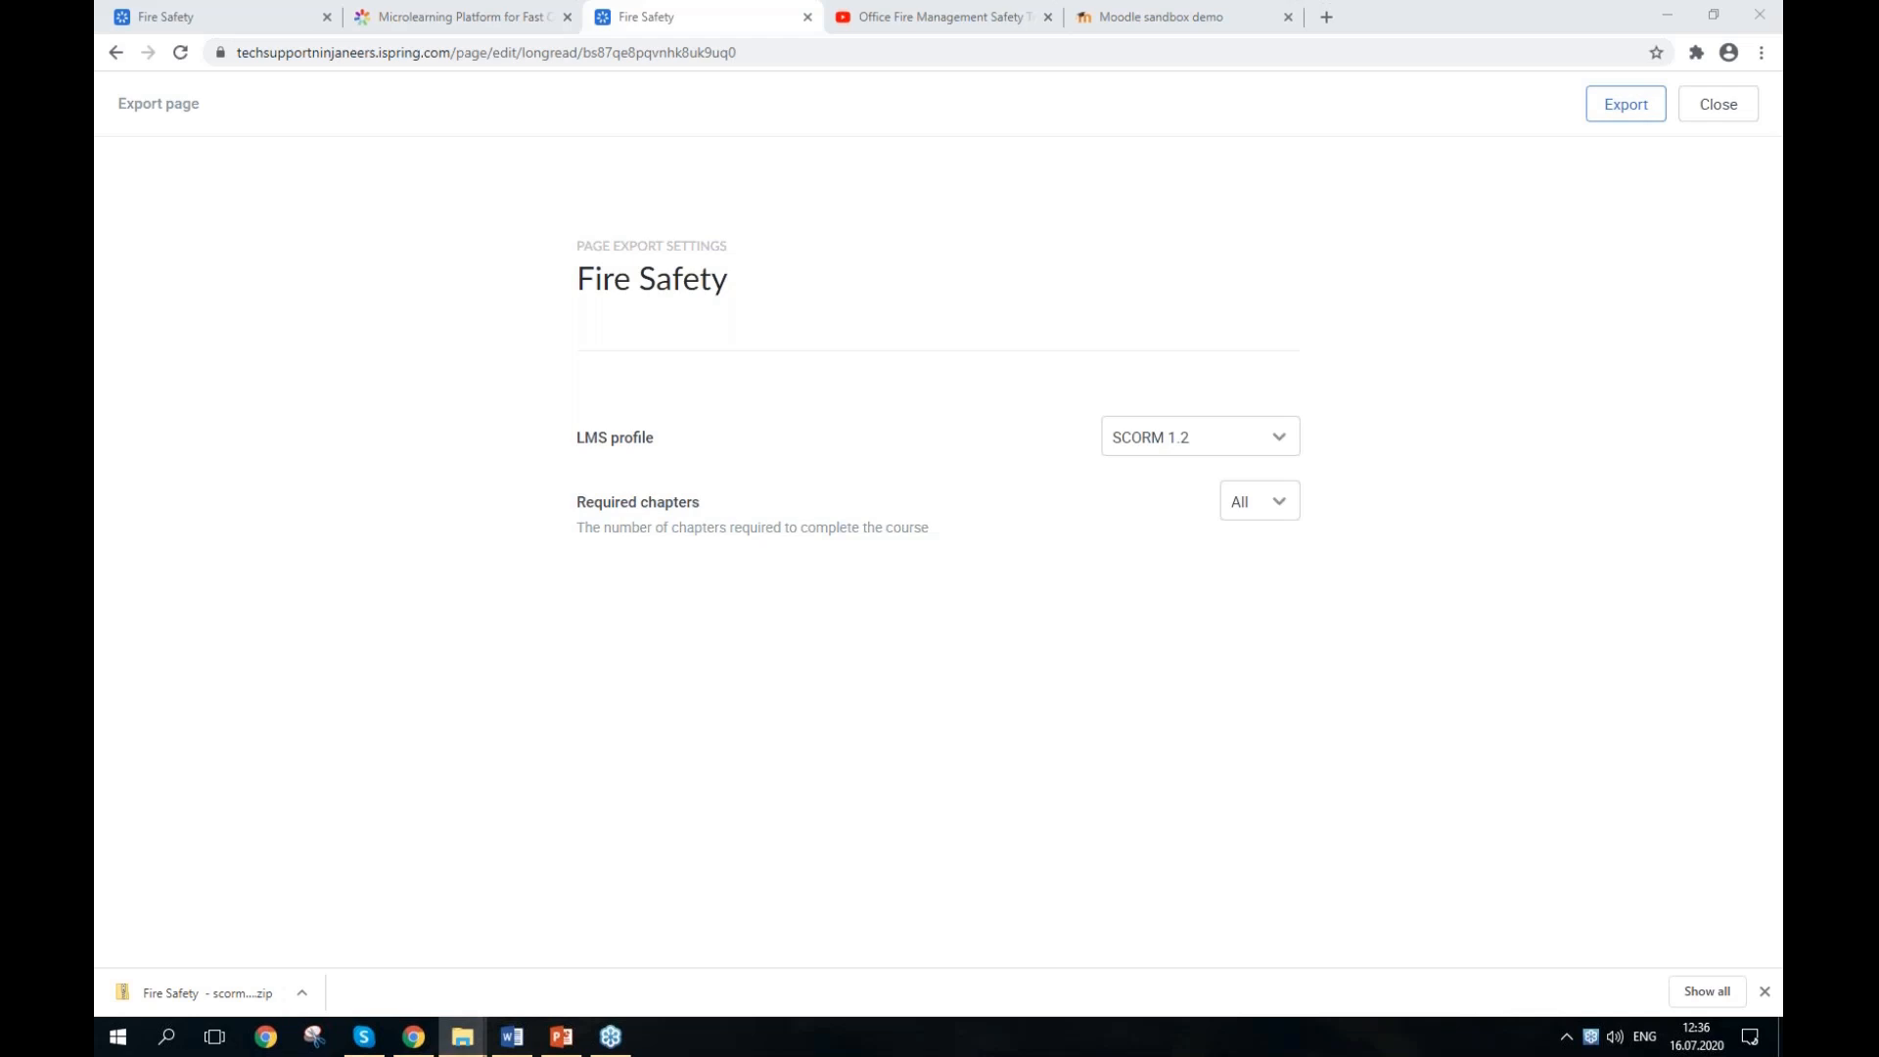
Step: Switch to the Moodle sandbox site, turn editing on and add a SCORM package to the front page
{"action": "left_click", "coordinate": [1140, 13]}
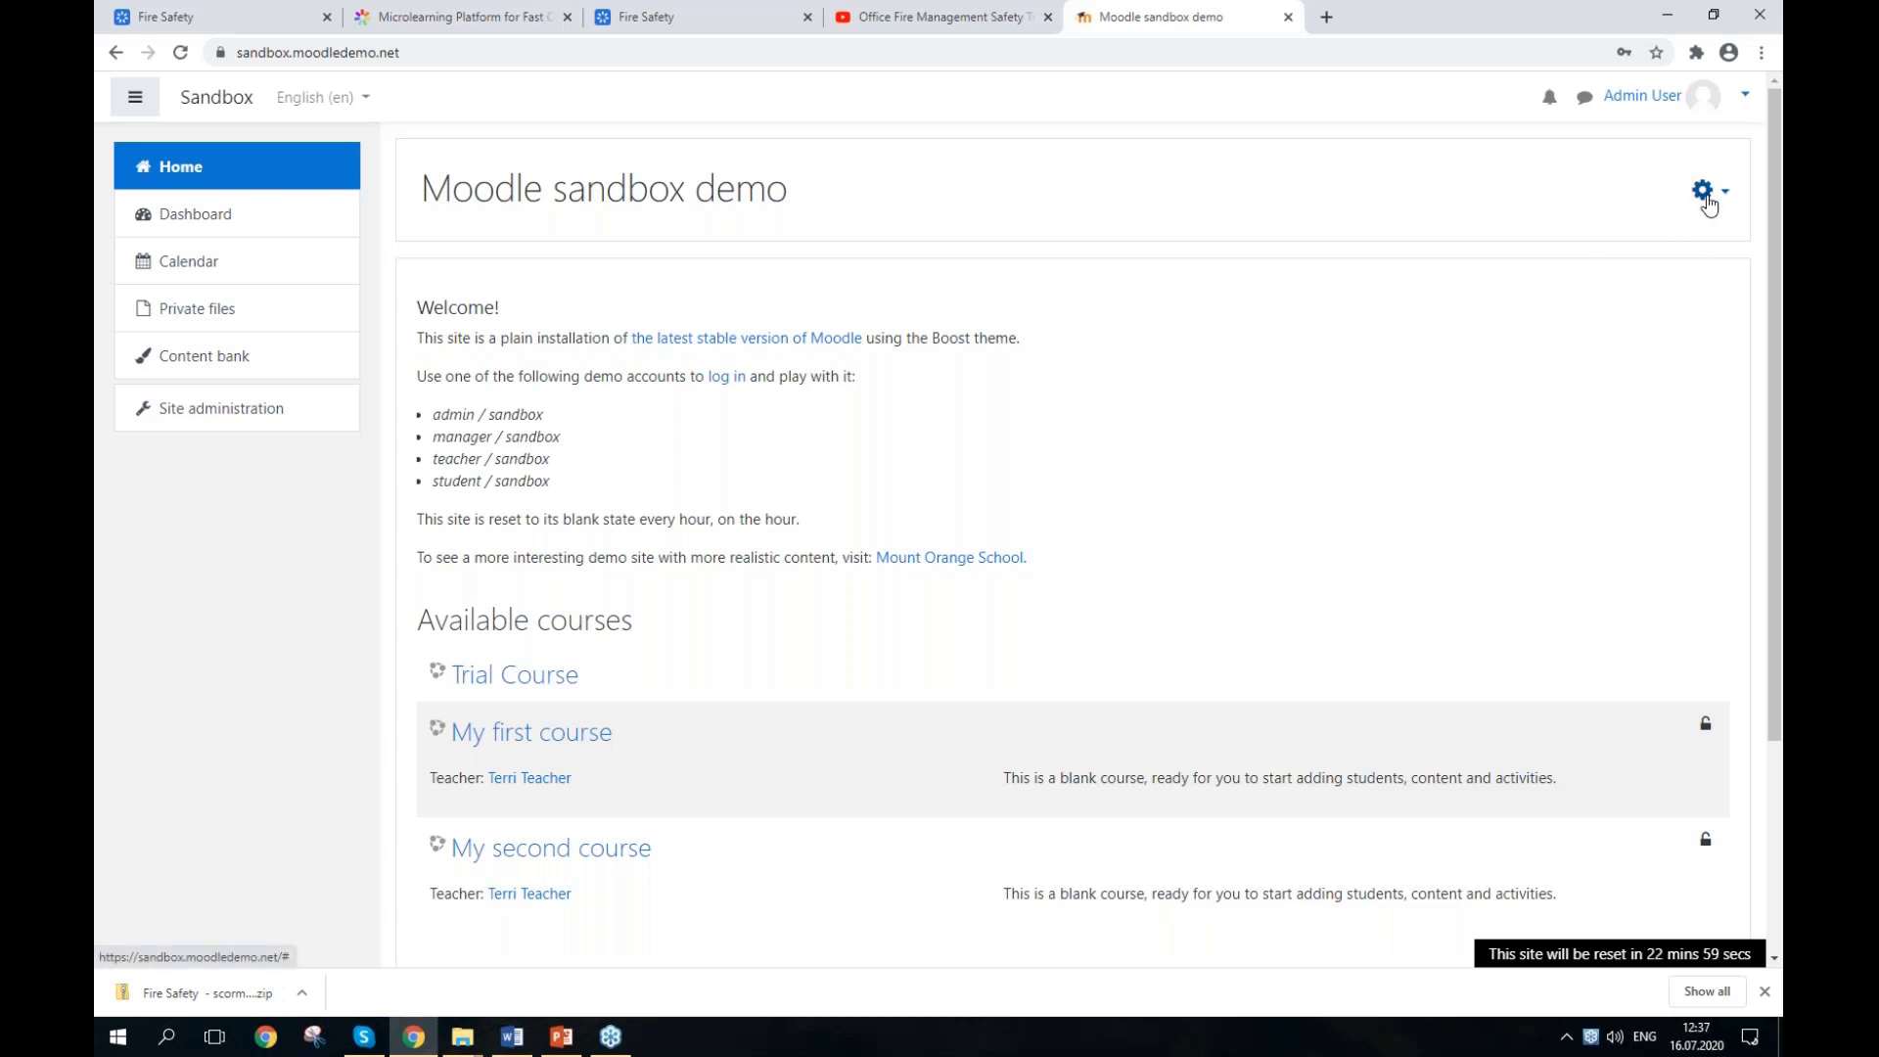
{"action": "left_click", "coordinate": [1708, 196]}
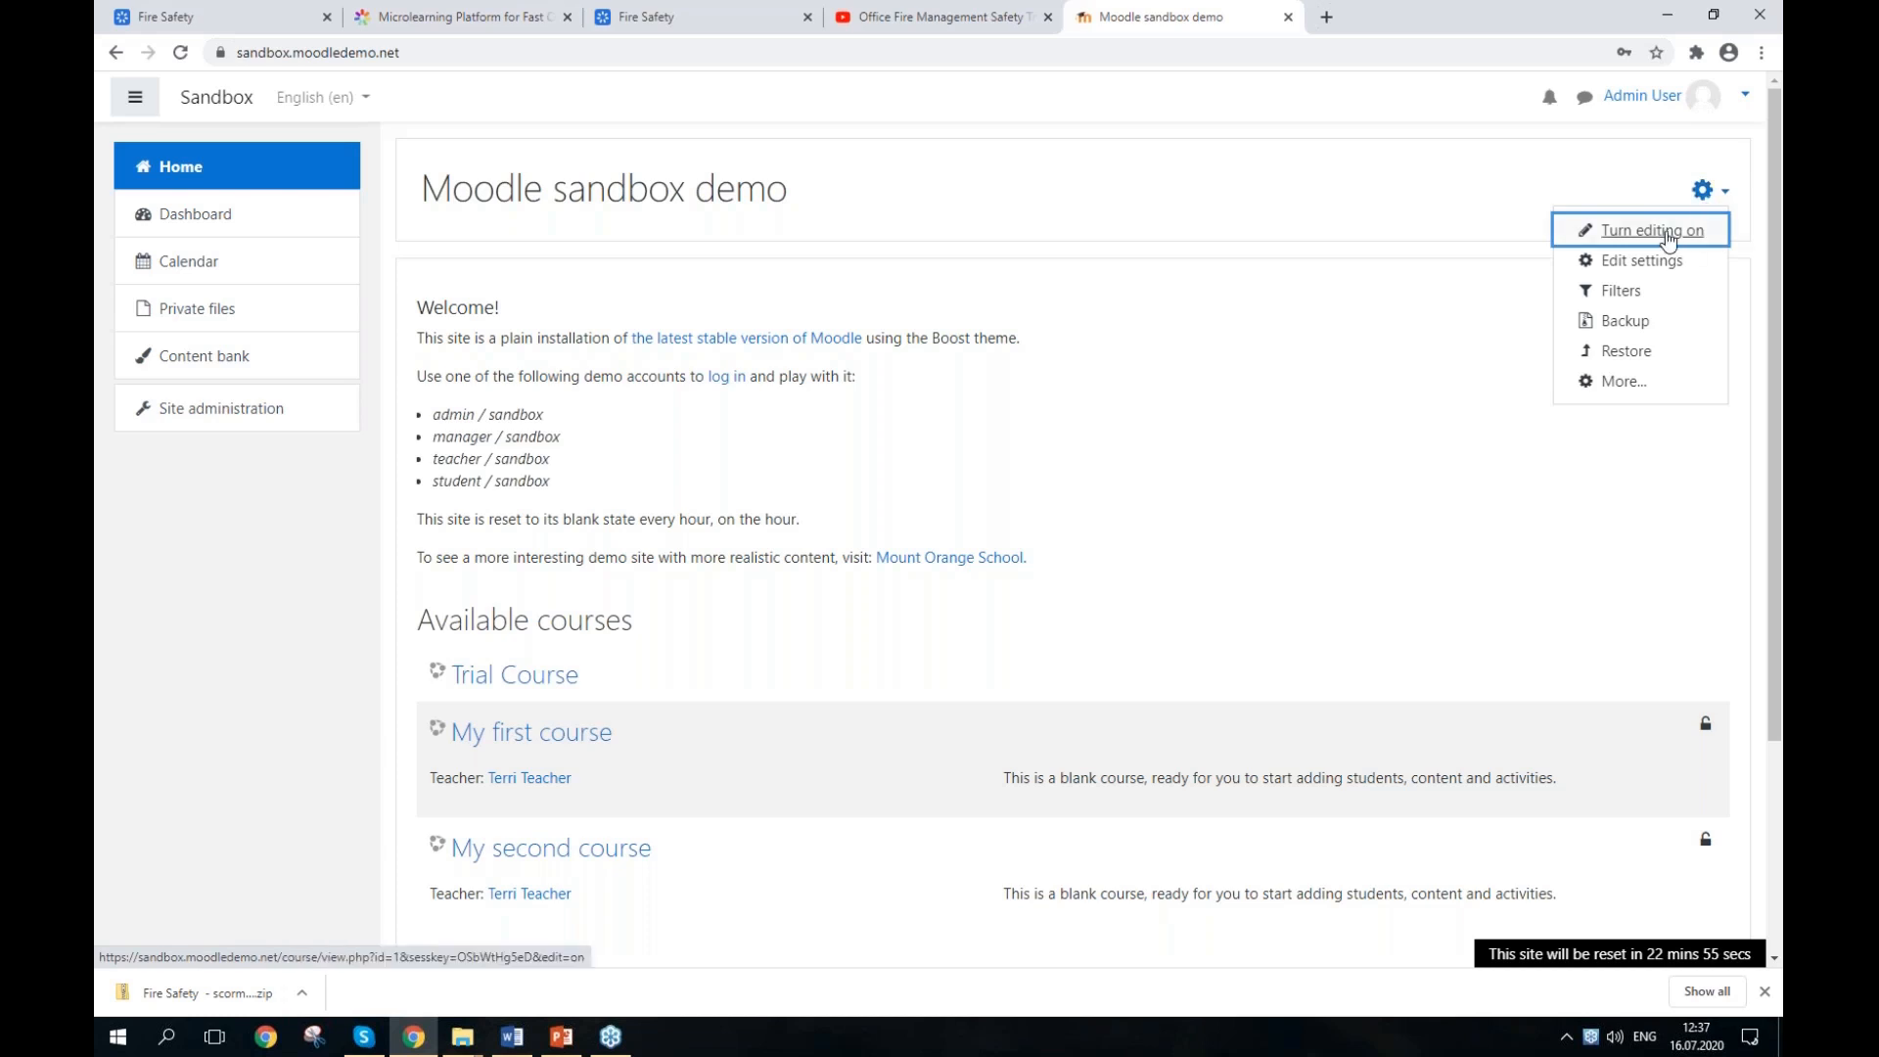
{"action": "left_click", "coordinate": [1668, 235]}
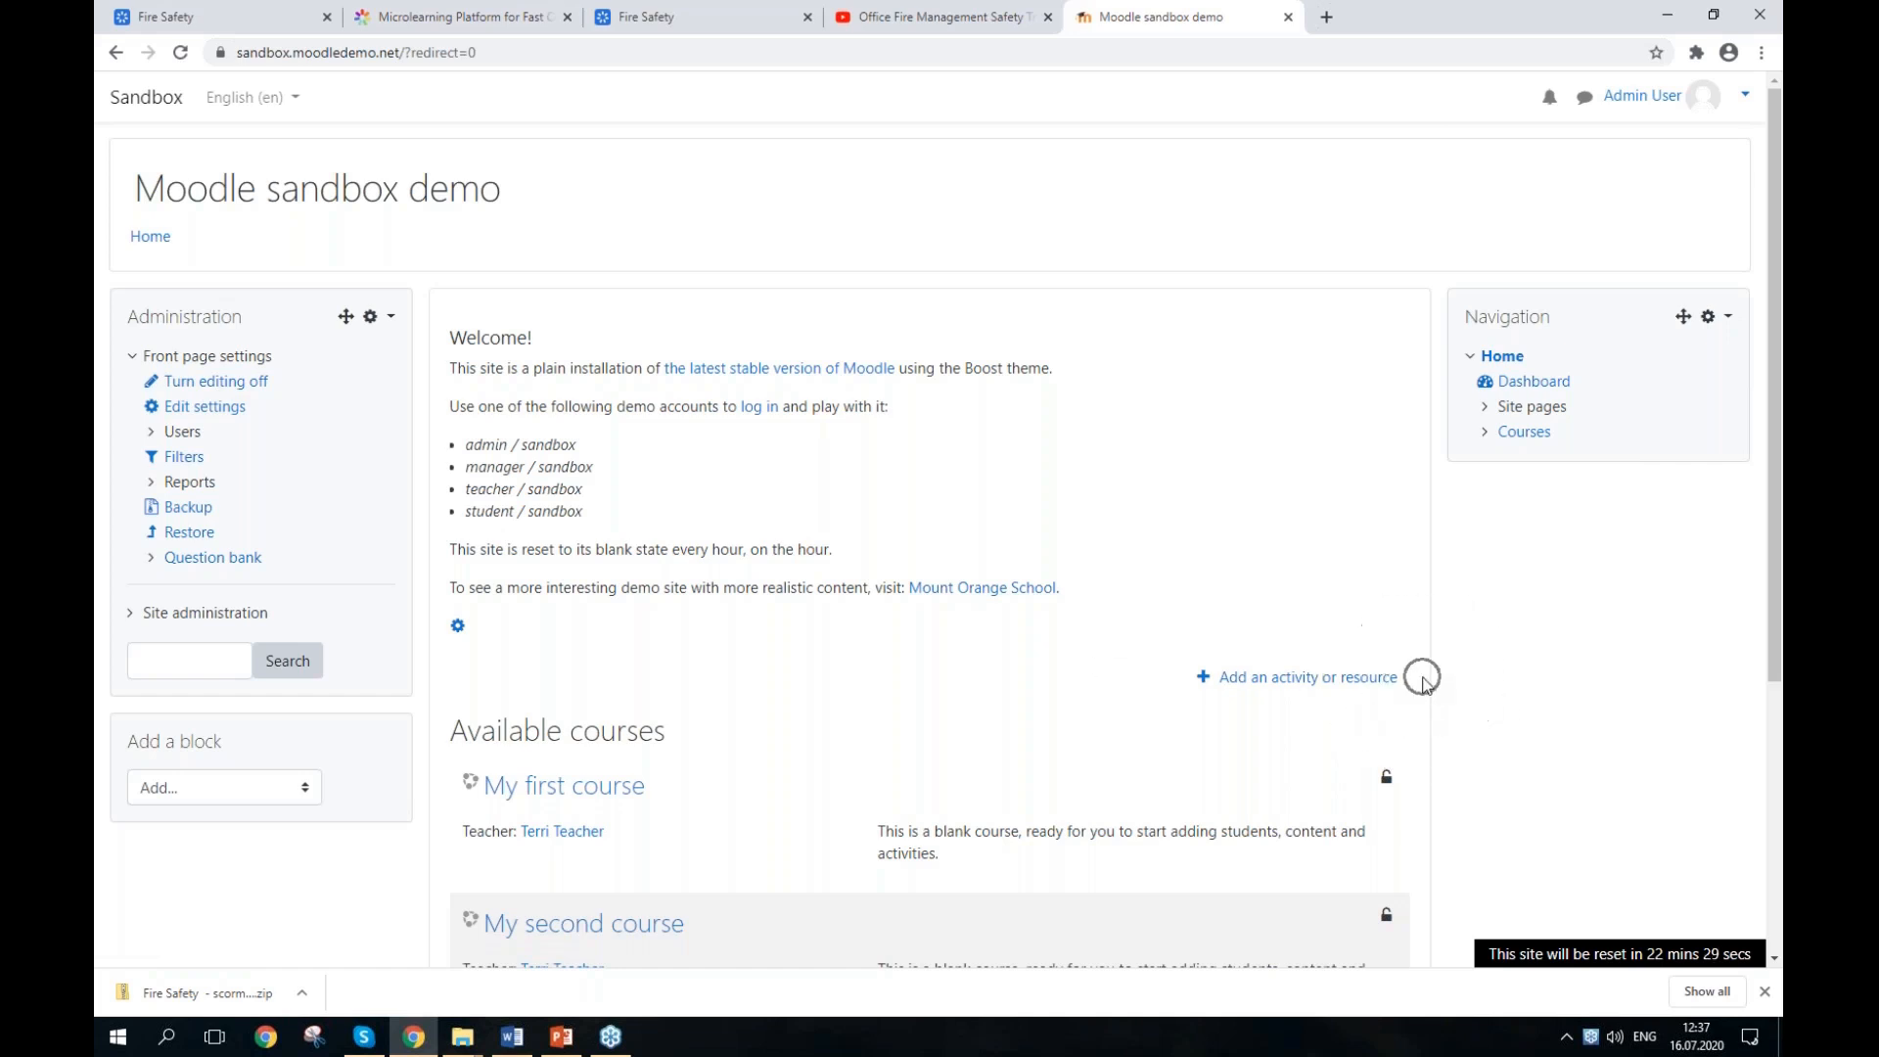
{"action": "left_click", "coordinate": [1354, 680]}
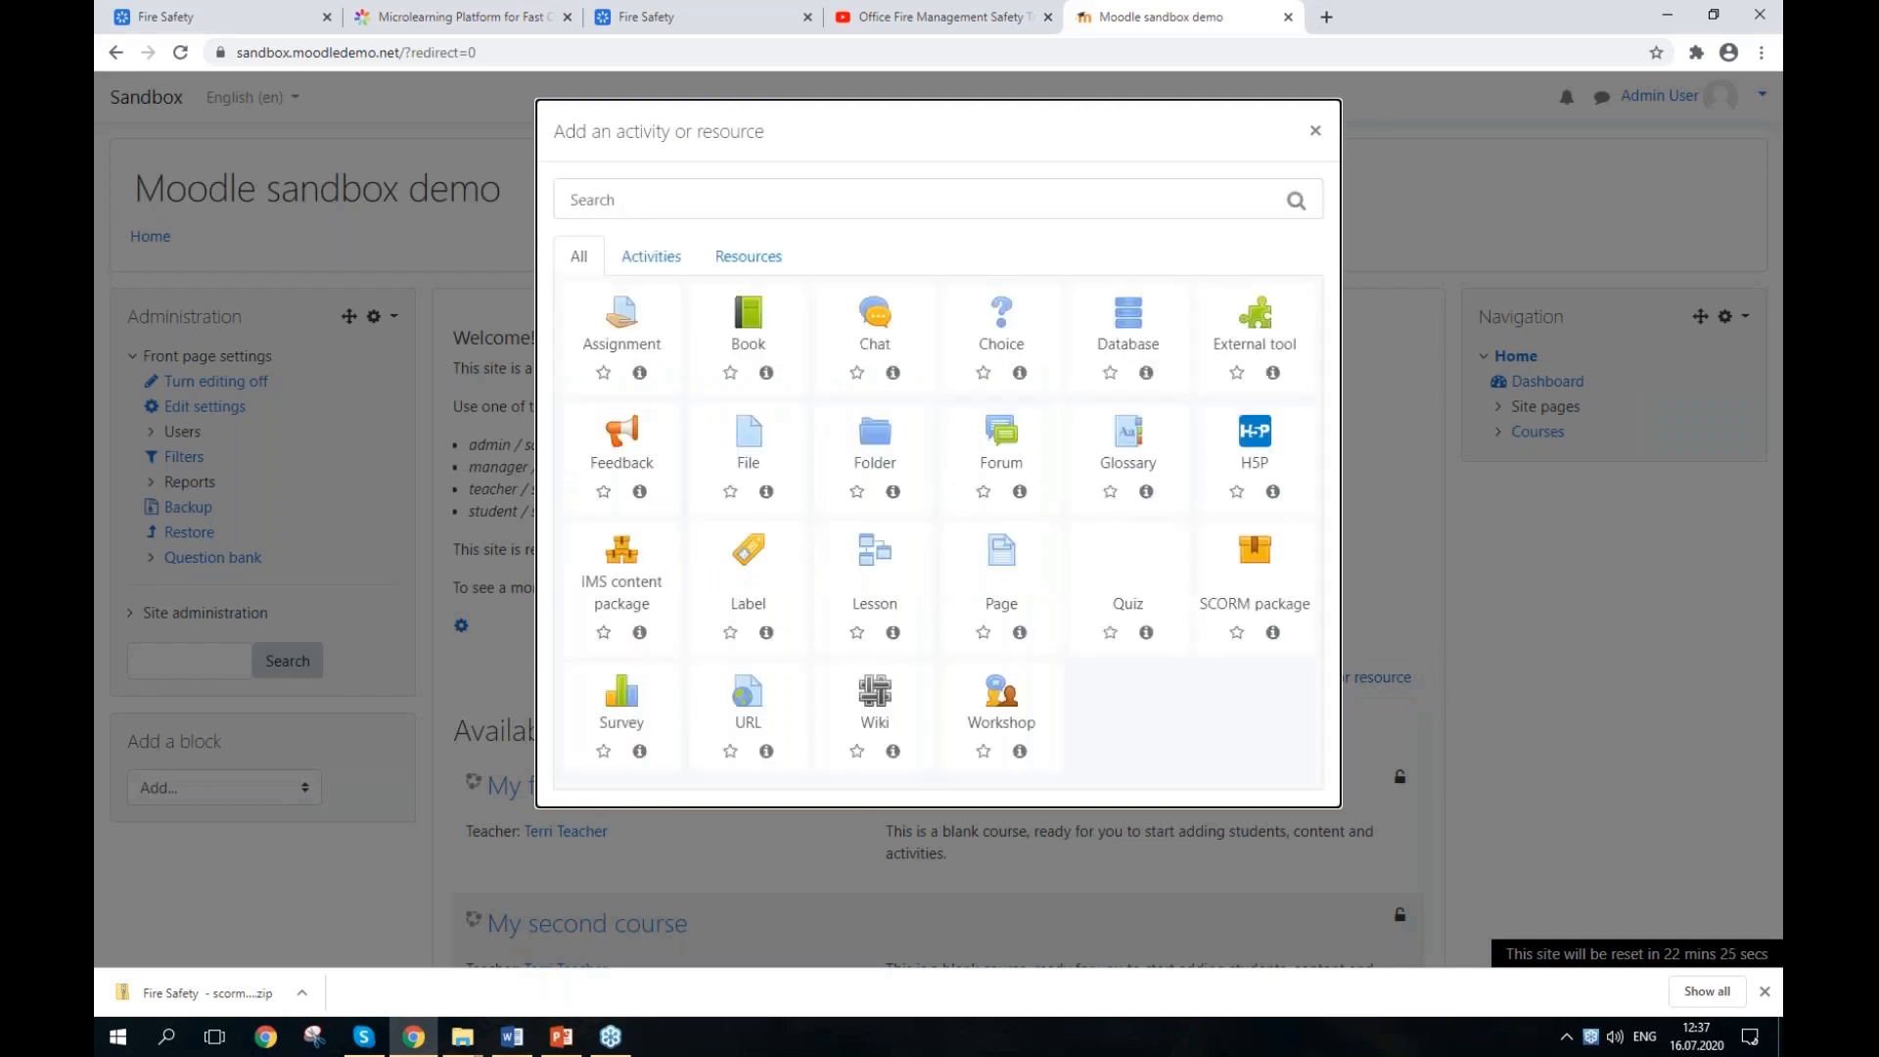
{"action": "left_click", "coordinate": [1298, 571]}
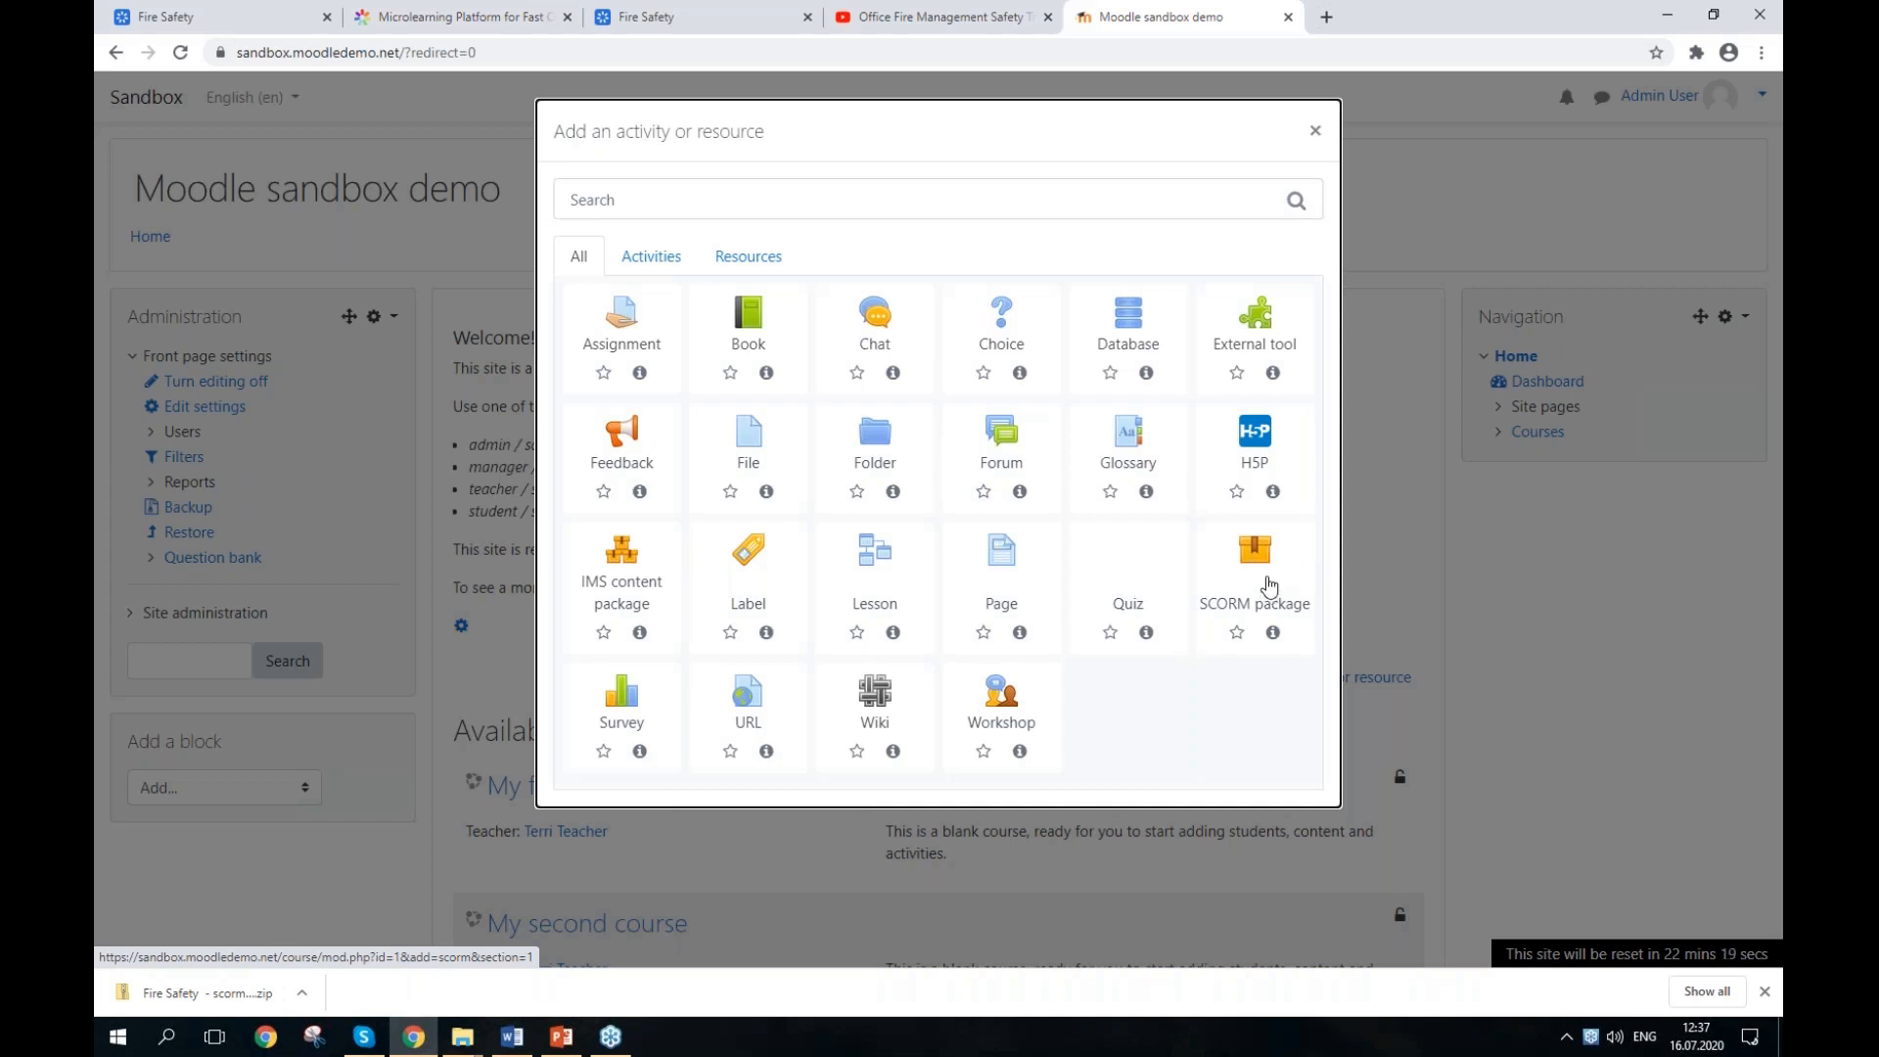
{"action": "left_click", "coordinate": [1267, 588]}
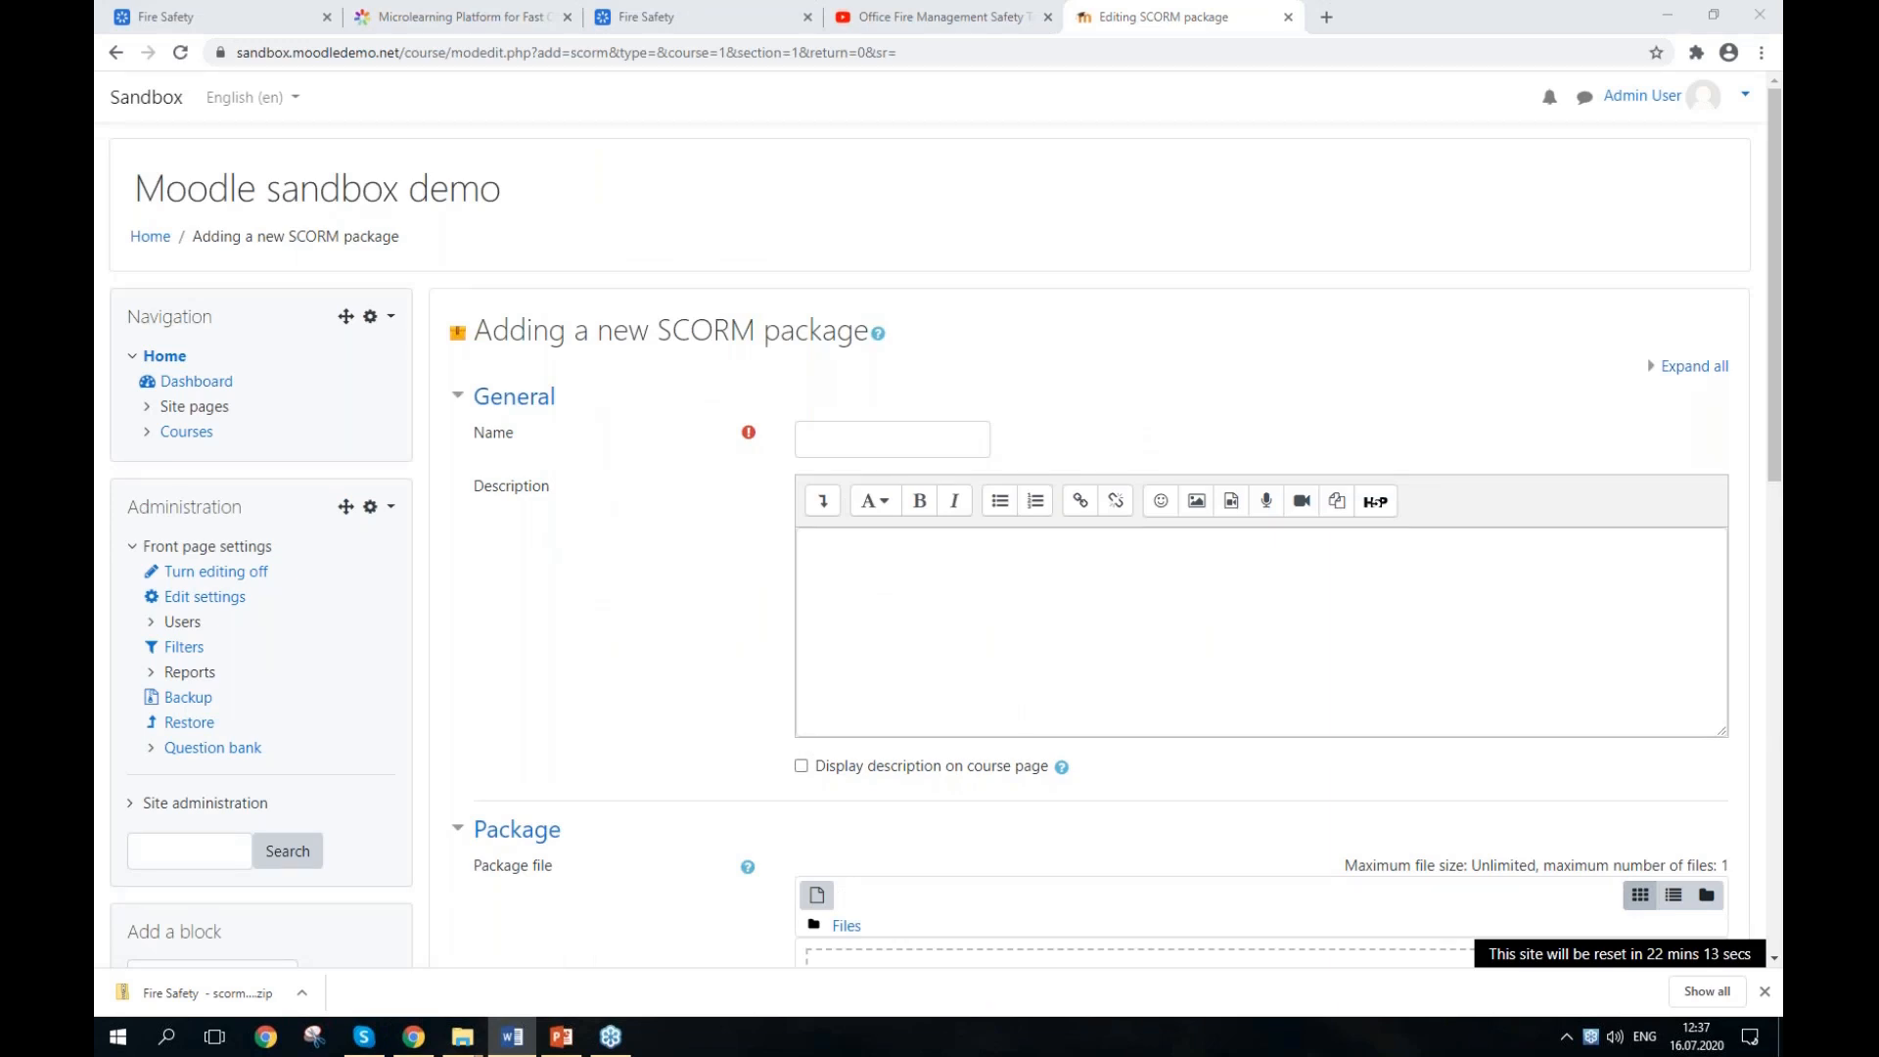
Step: Name the SCORM package "Fire Safety" and paste the description "Rules of behavior during a fire emergency"
{"action": "left_click", "coordinate": [901, 442]}
{"action": "key", "text": "ctrl+v"}
{"action": "left_click", "coordinate": [802, 627]}
{"action": "key", "text": "ctrl+v"}
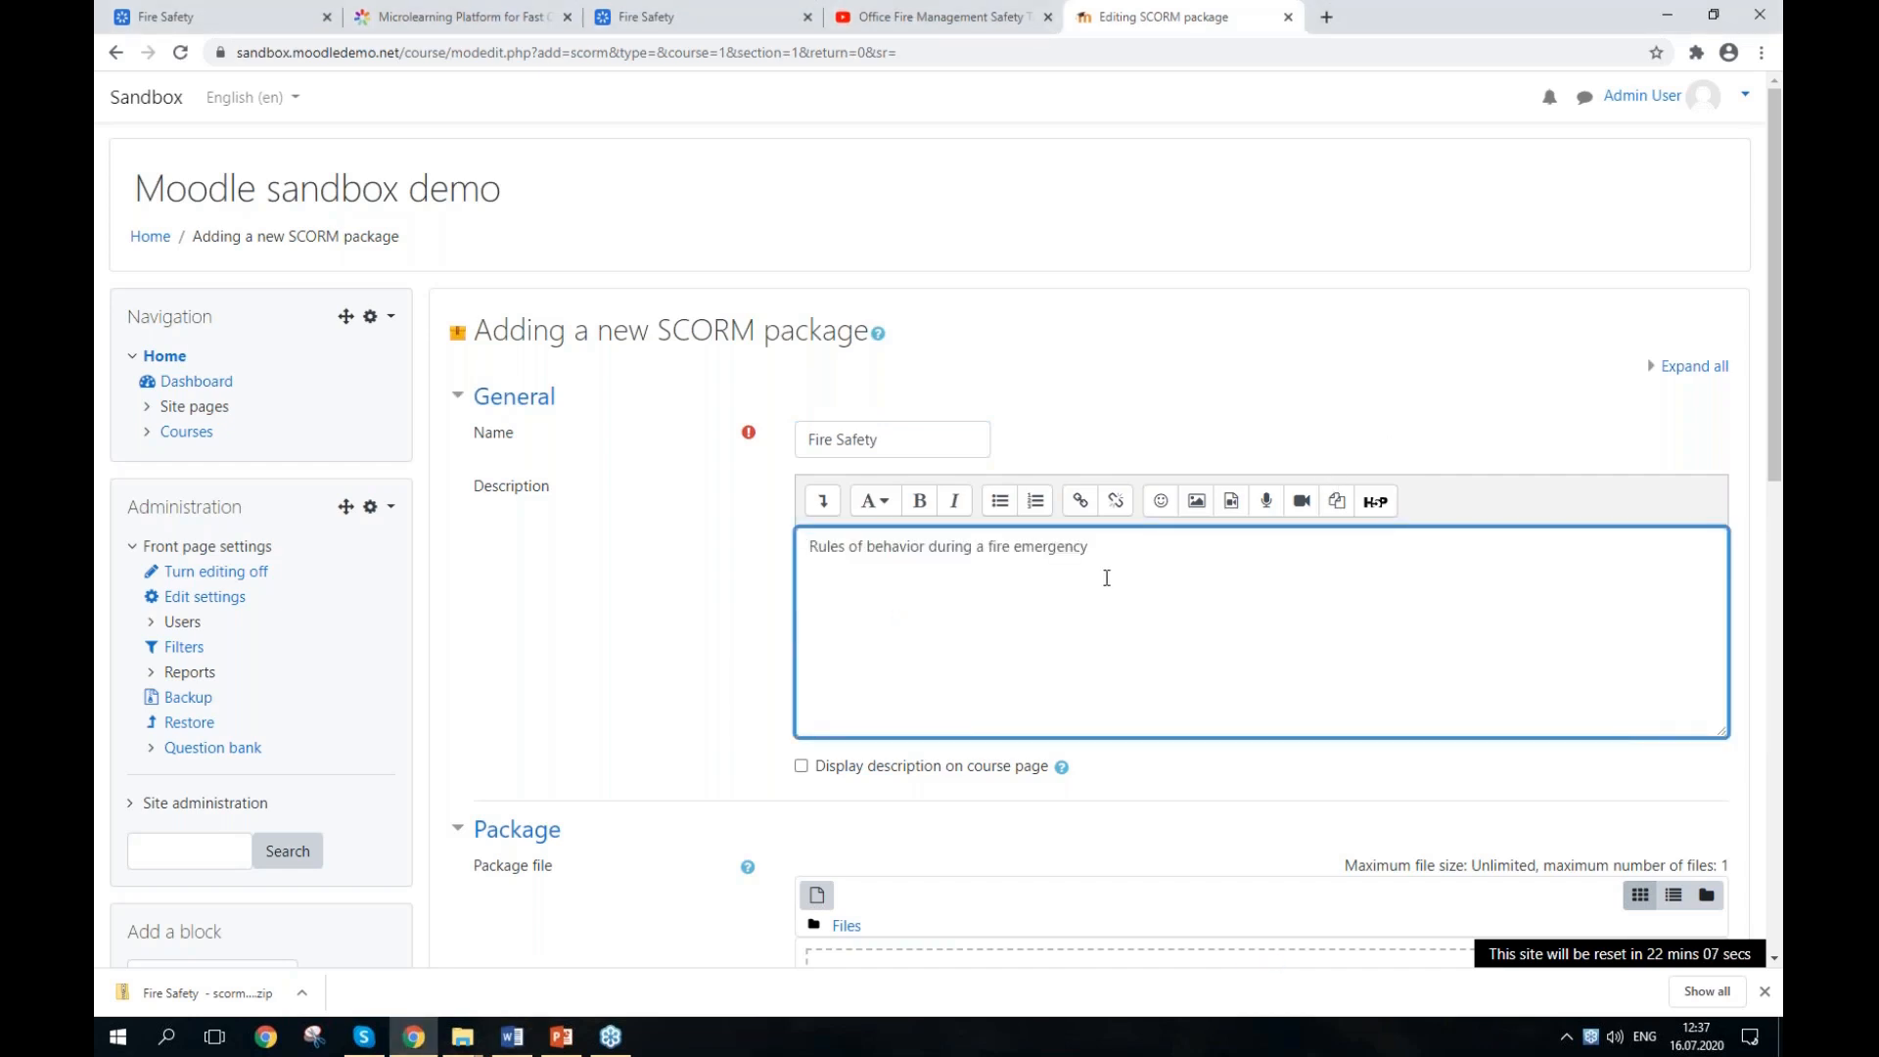
Step: Upload "Fire Safety - scorm 1.2 (1).zip" from the computer as the package file
{"action": "scroll", "coordinate": [1104, 577], "scroll_direction": "down", "scroll_amount": 4}
{"action": "scroll", "coordinate": [1106, 583], "scroll_direction": "down", "scroll_amount": 1}
{"action": "left_click", "coordinate": [1337, 509]}
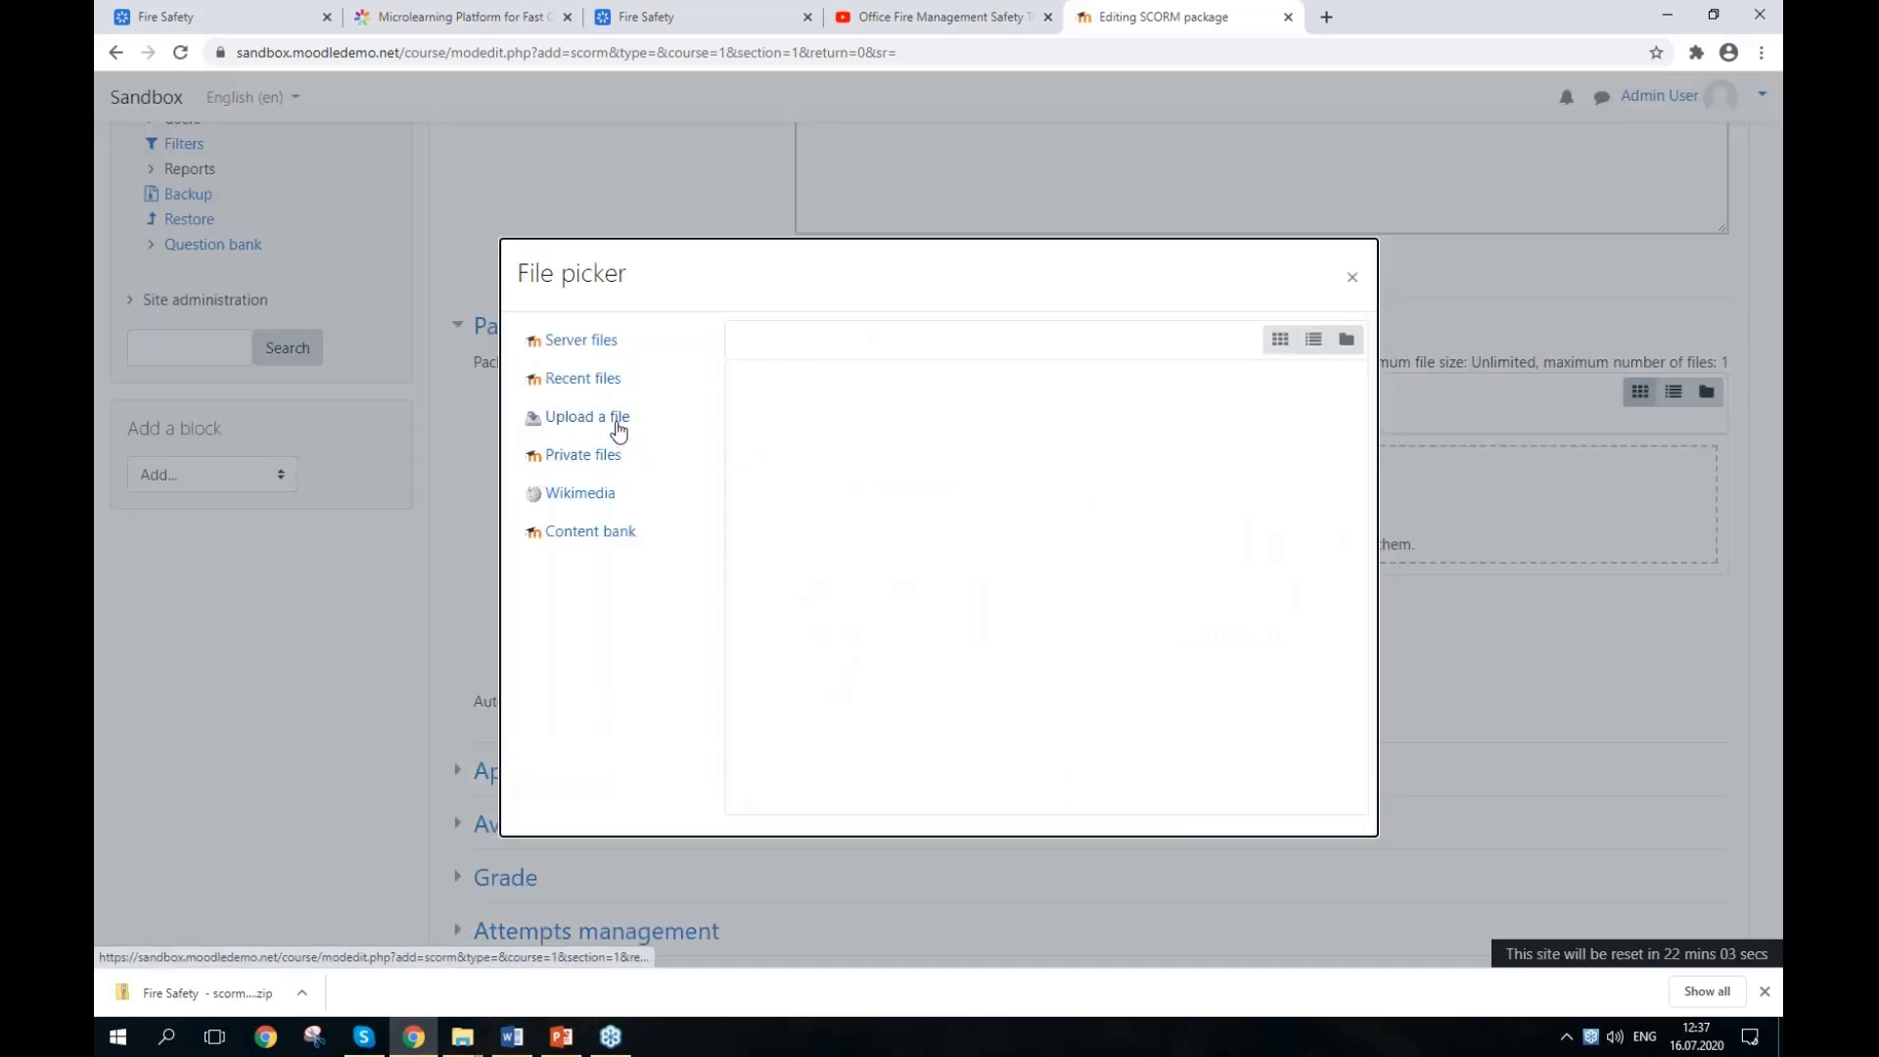
{"action": "left_click", "coordinate": [617, 425]}
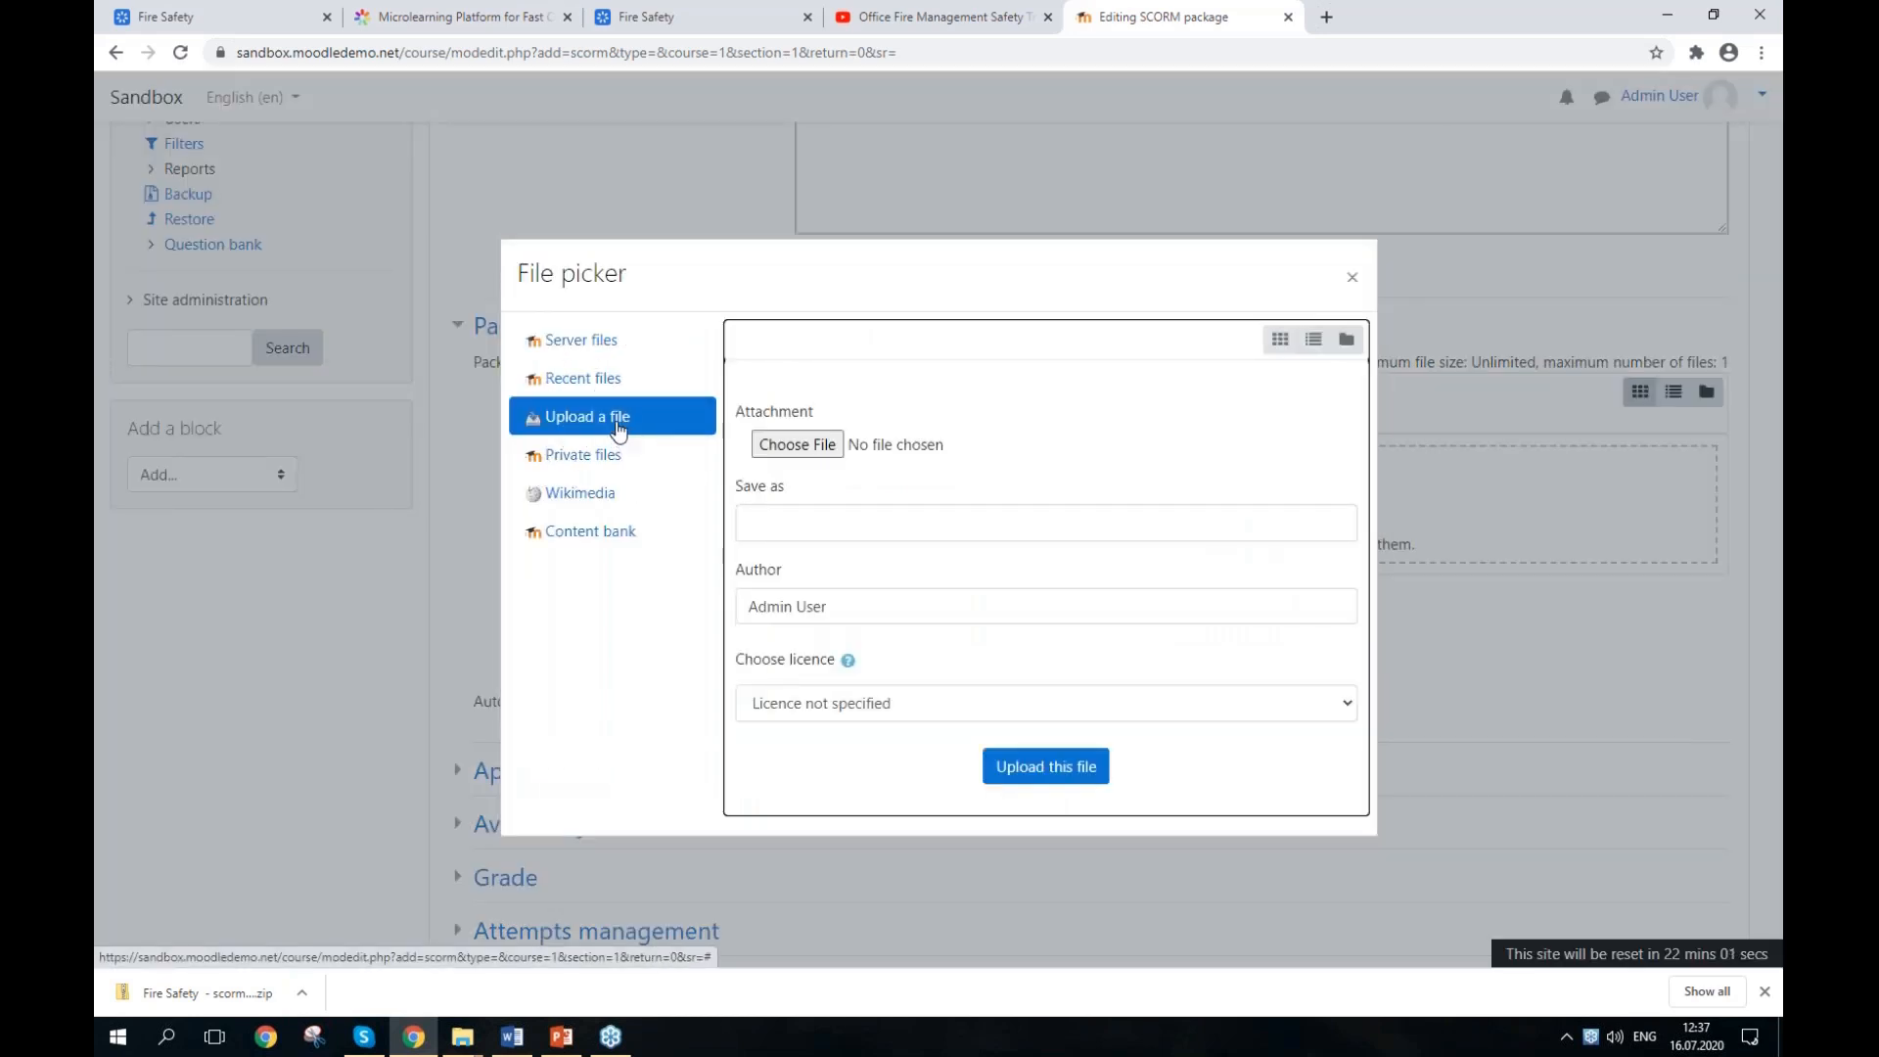
{"action": "left_click", "coordinate": [796, 445]}
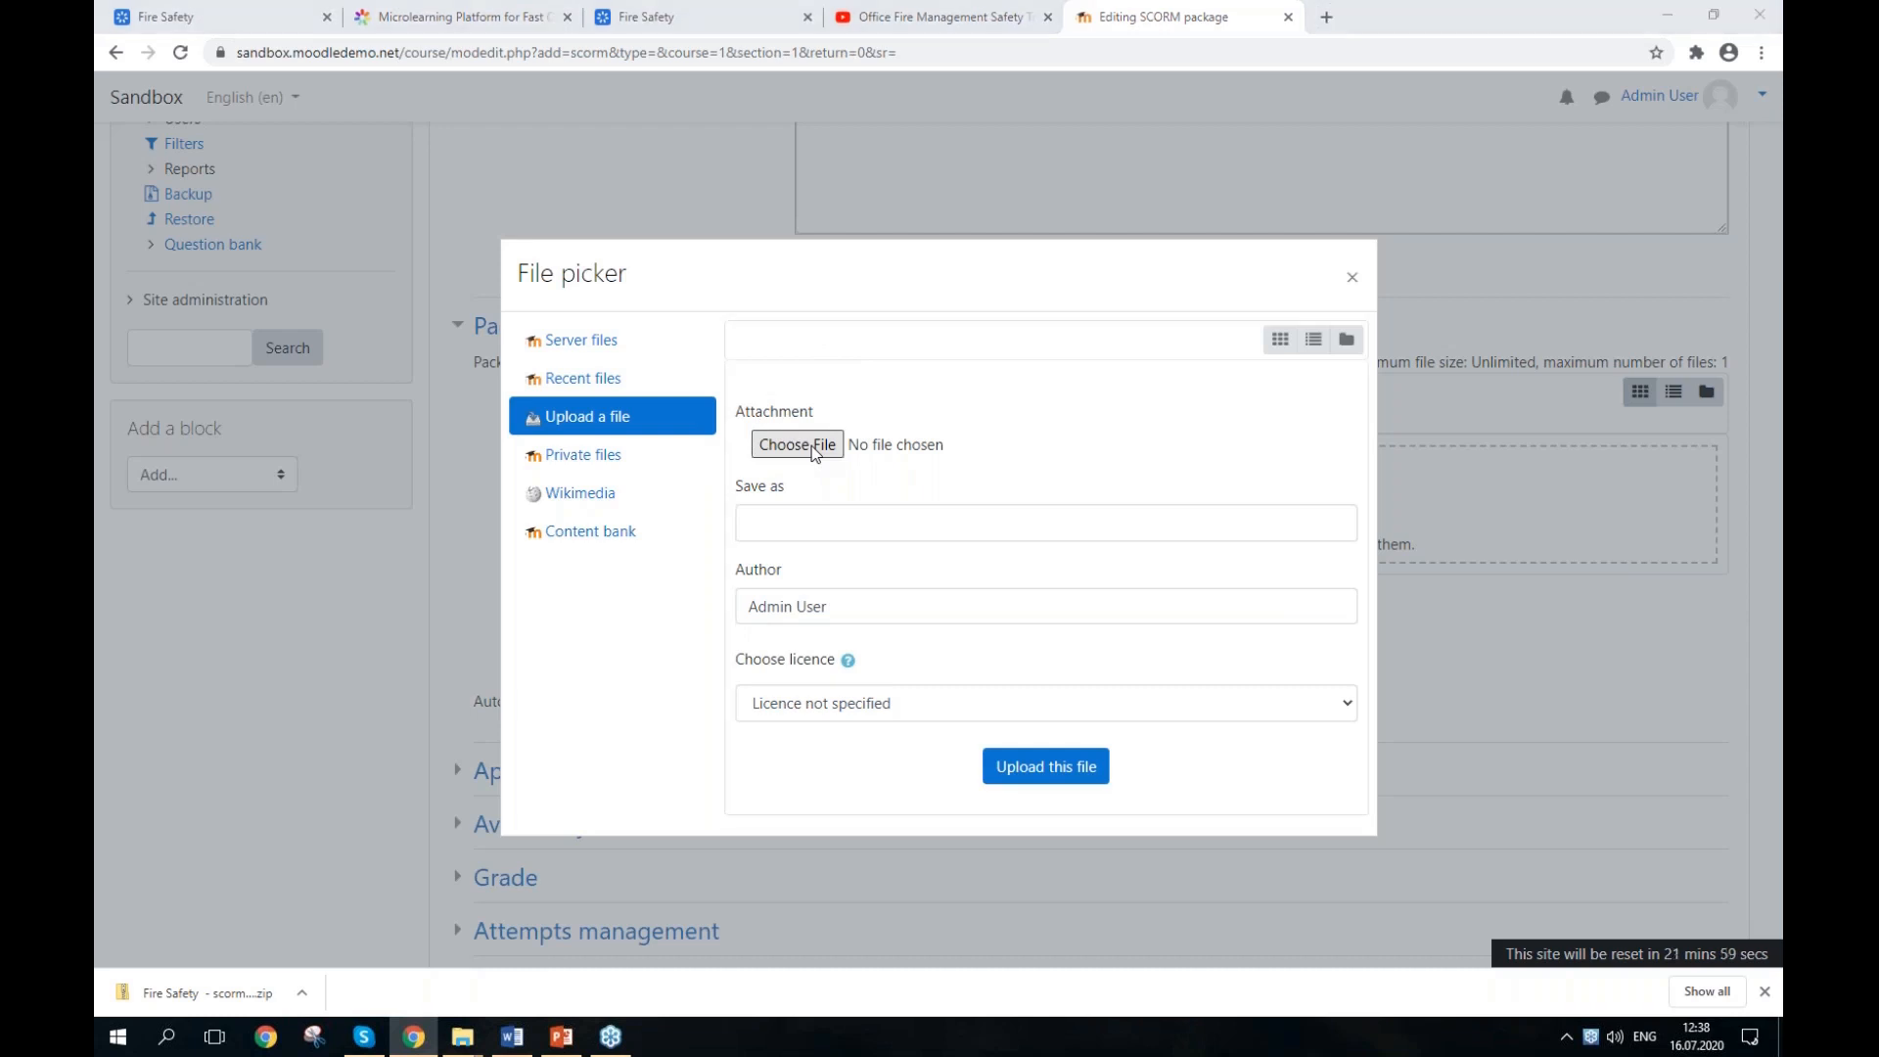
{"action": "left_click", "coordinate": [569, 49]}
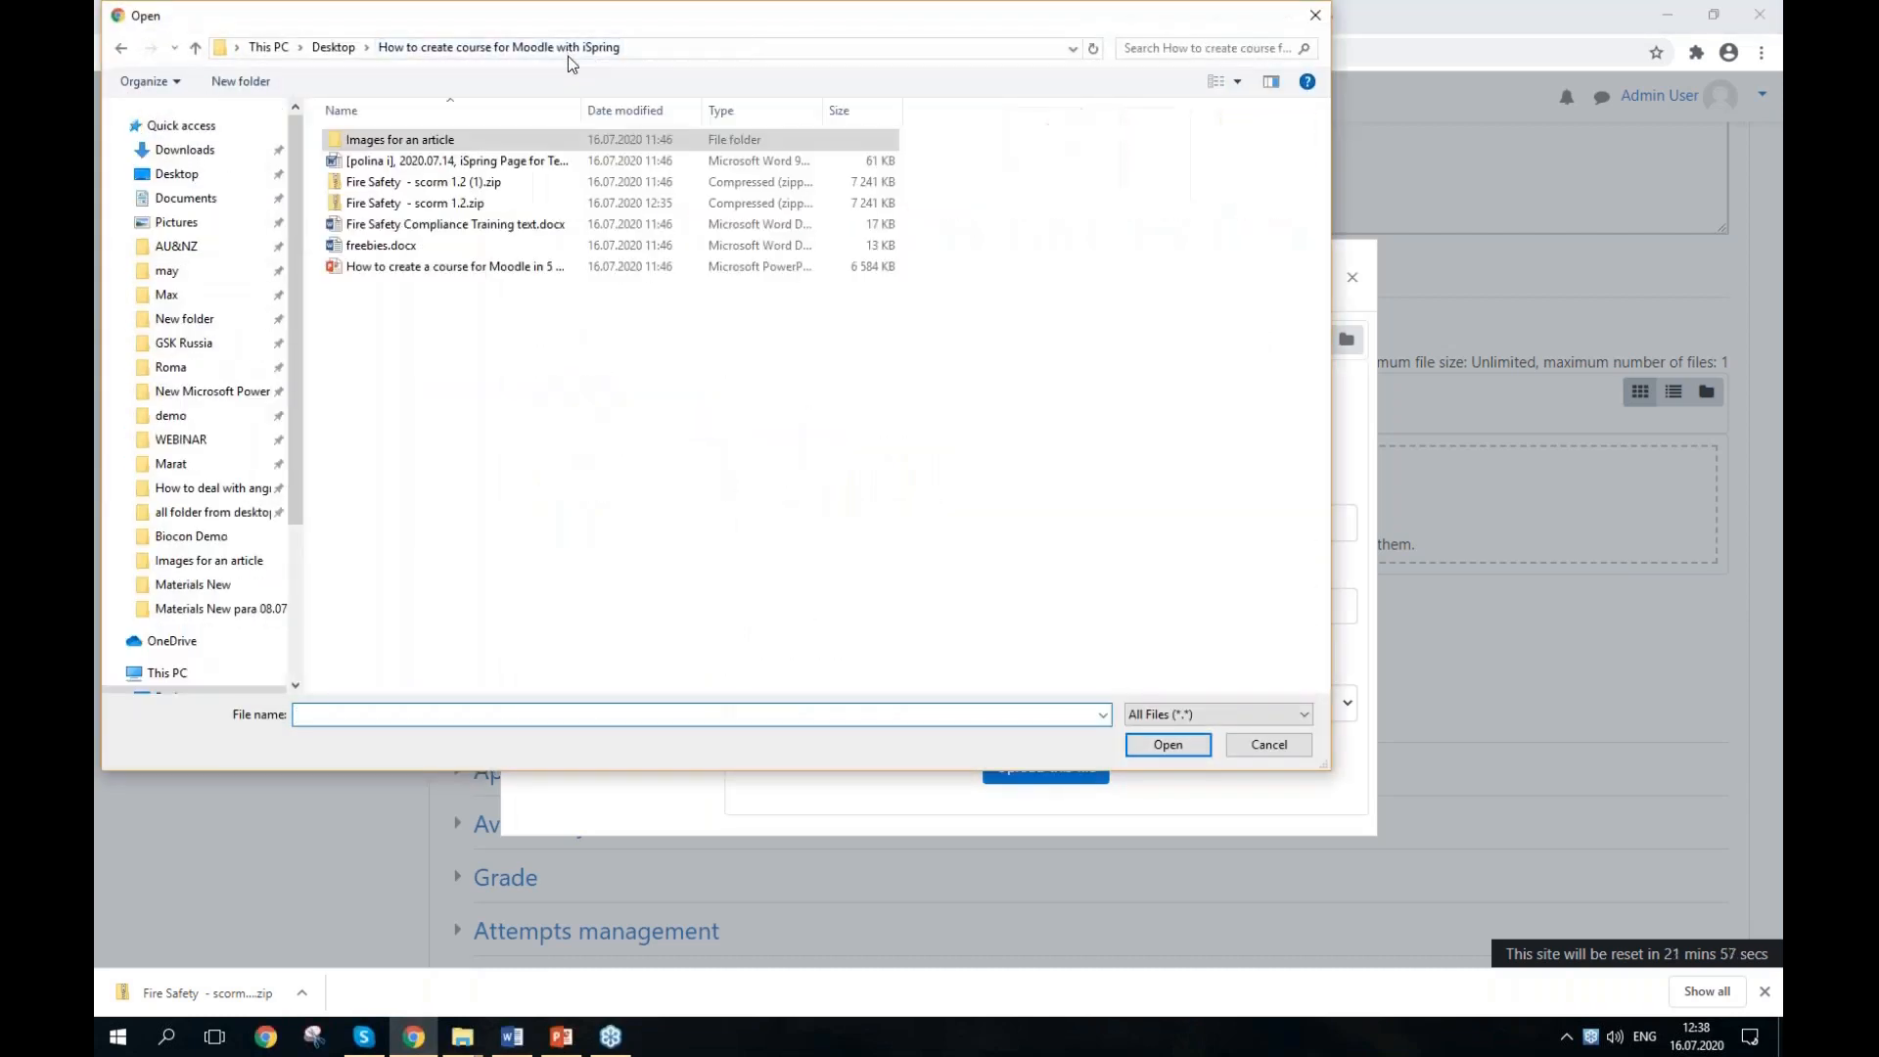
{"action": "left_click", "coordinate": [461, 207]}
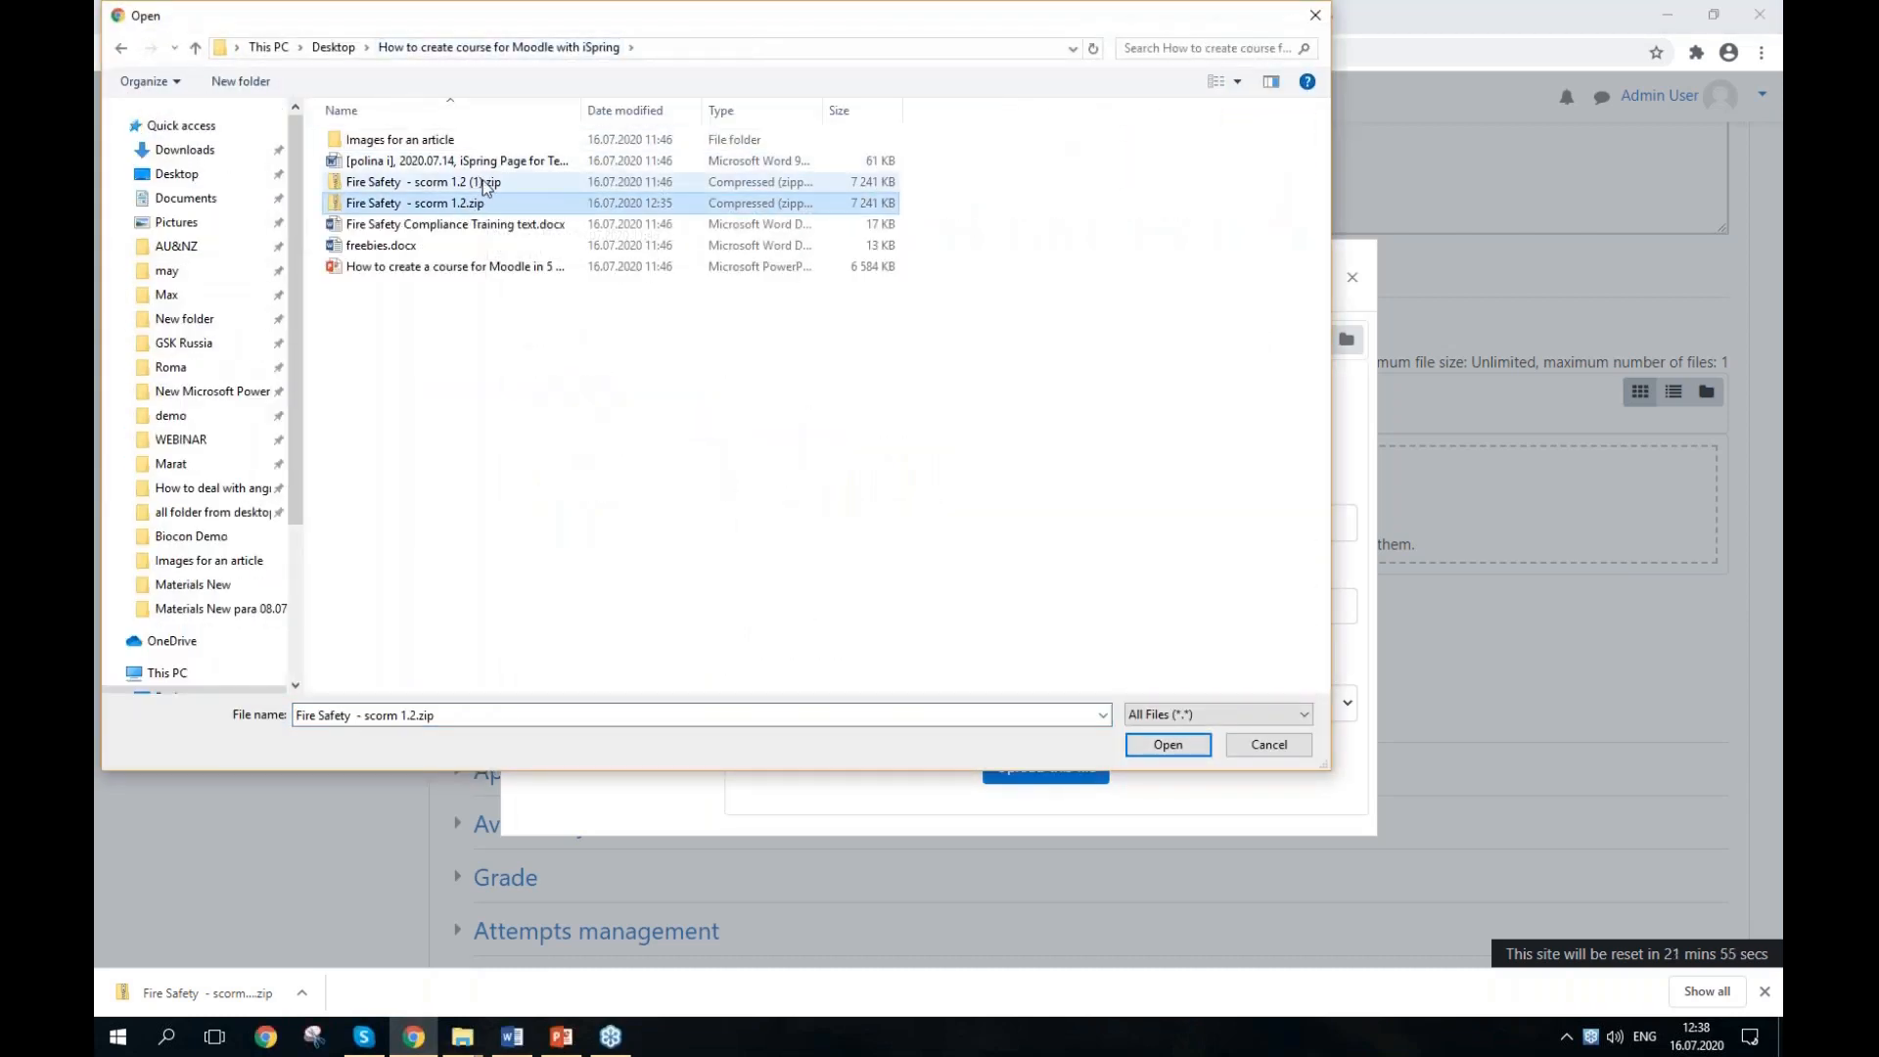
{"action": "left_click", "coordinate": [449, 188]}
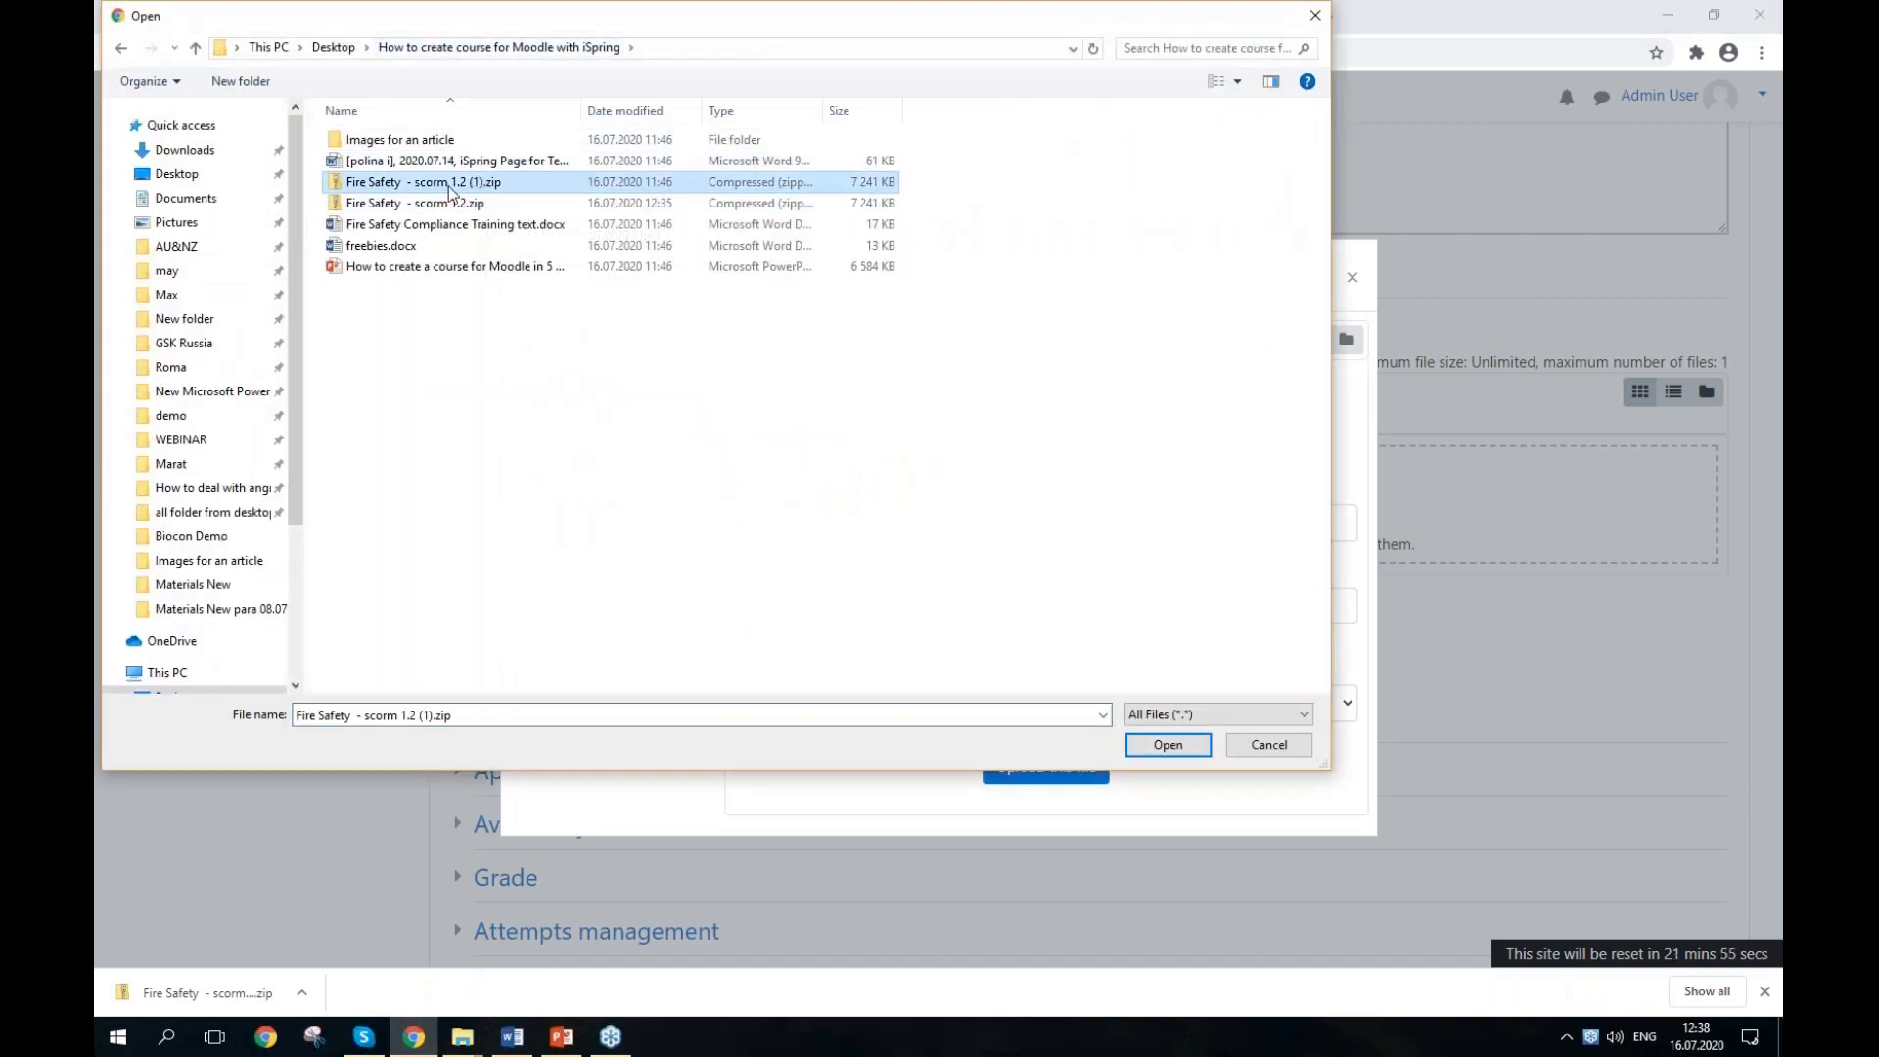
{"action": "double_click", "coordinate": [502, 189]}
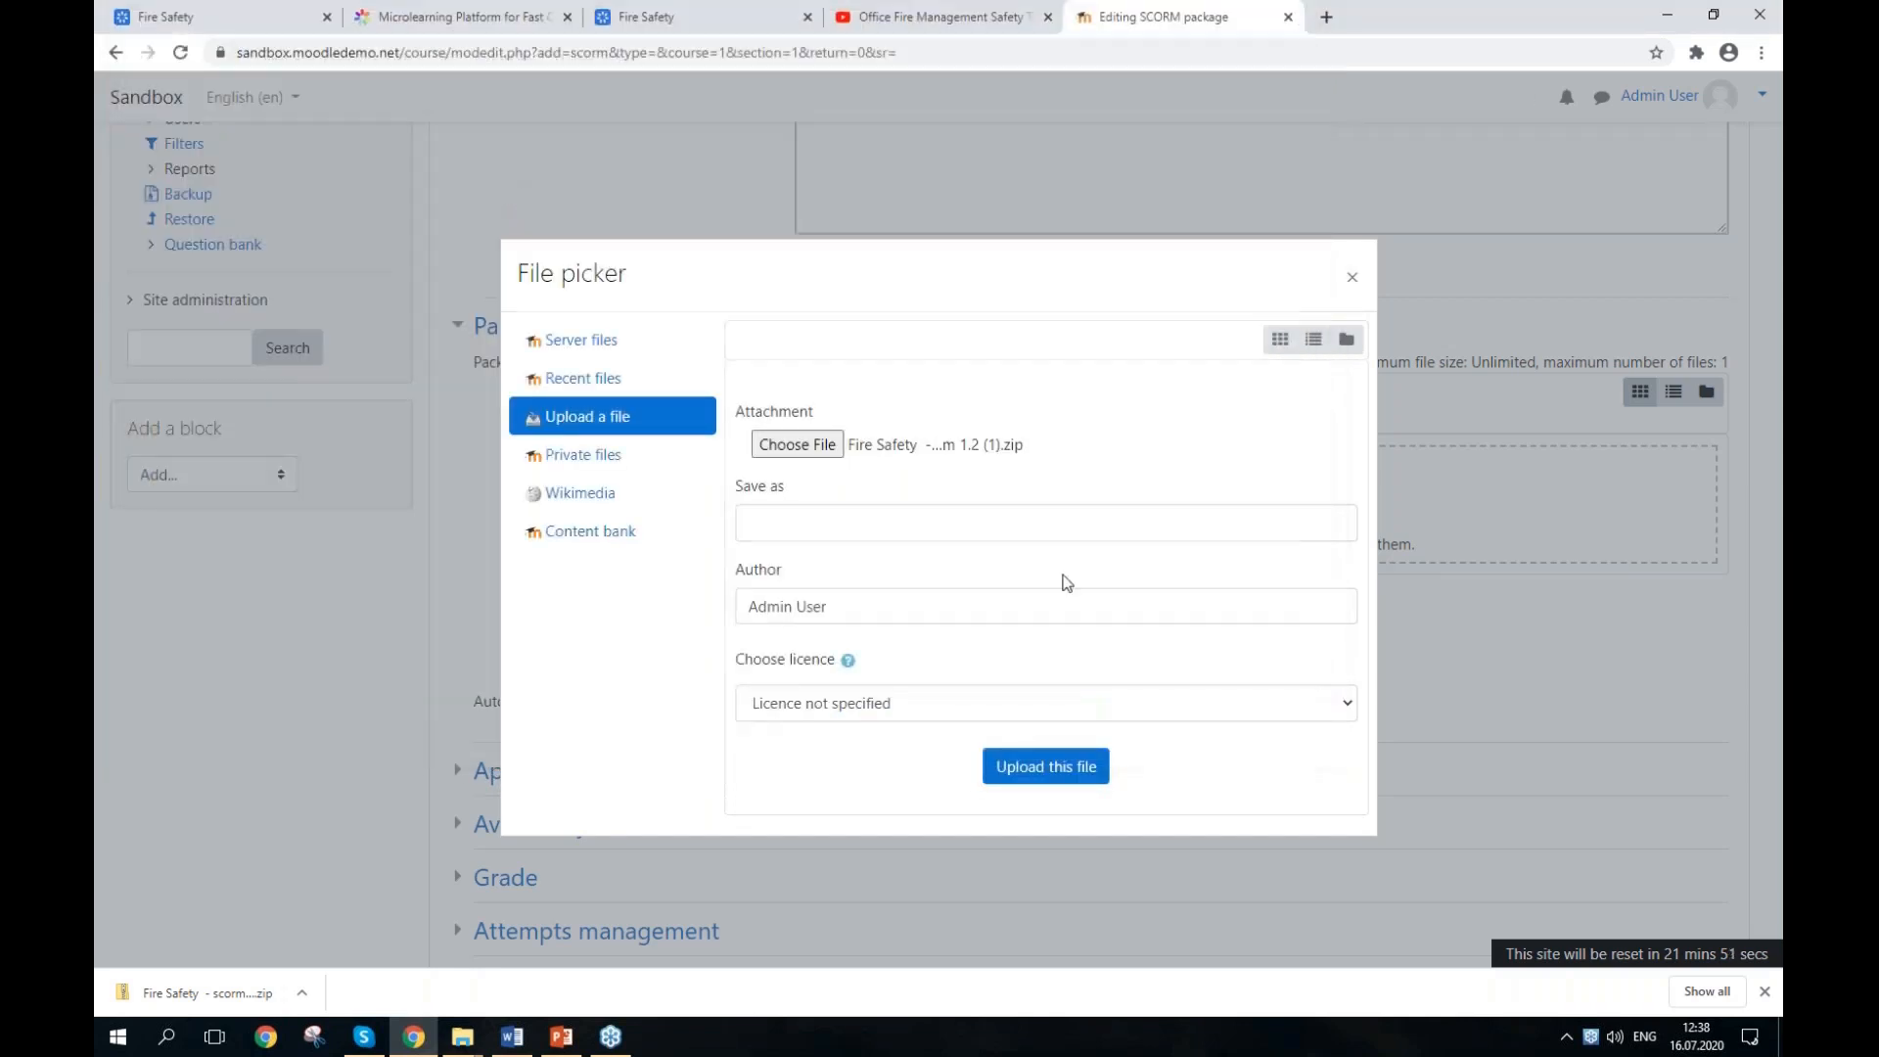
{"action": "left_click", "coordinate": [1046, 767]}
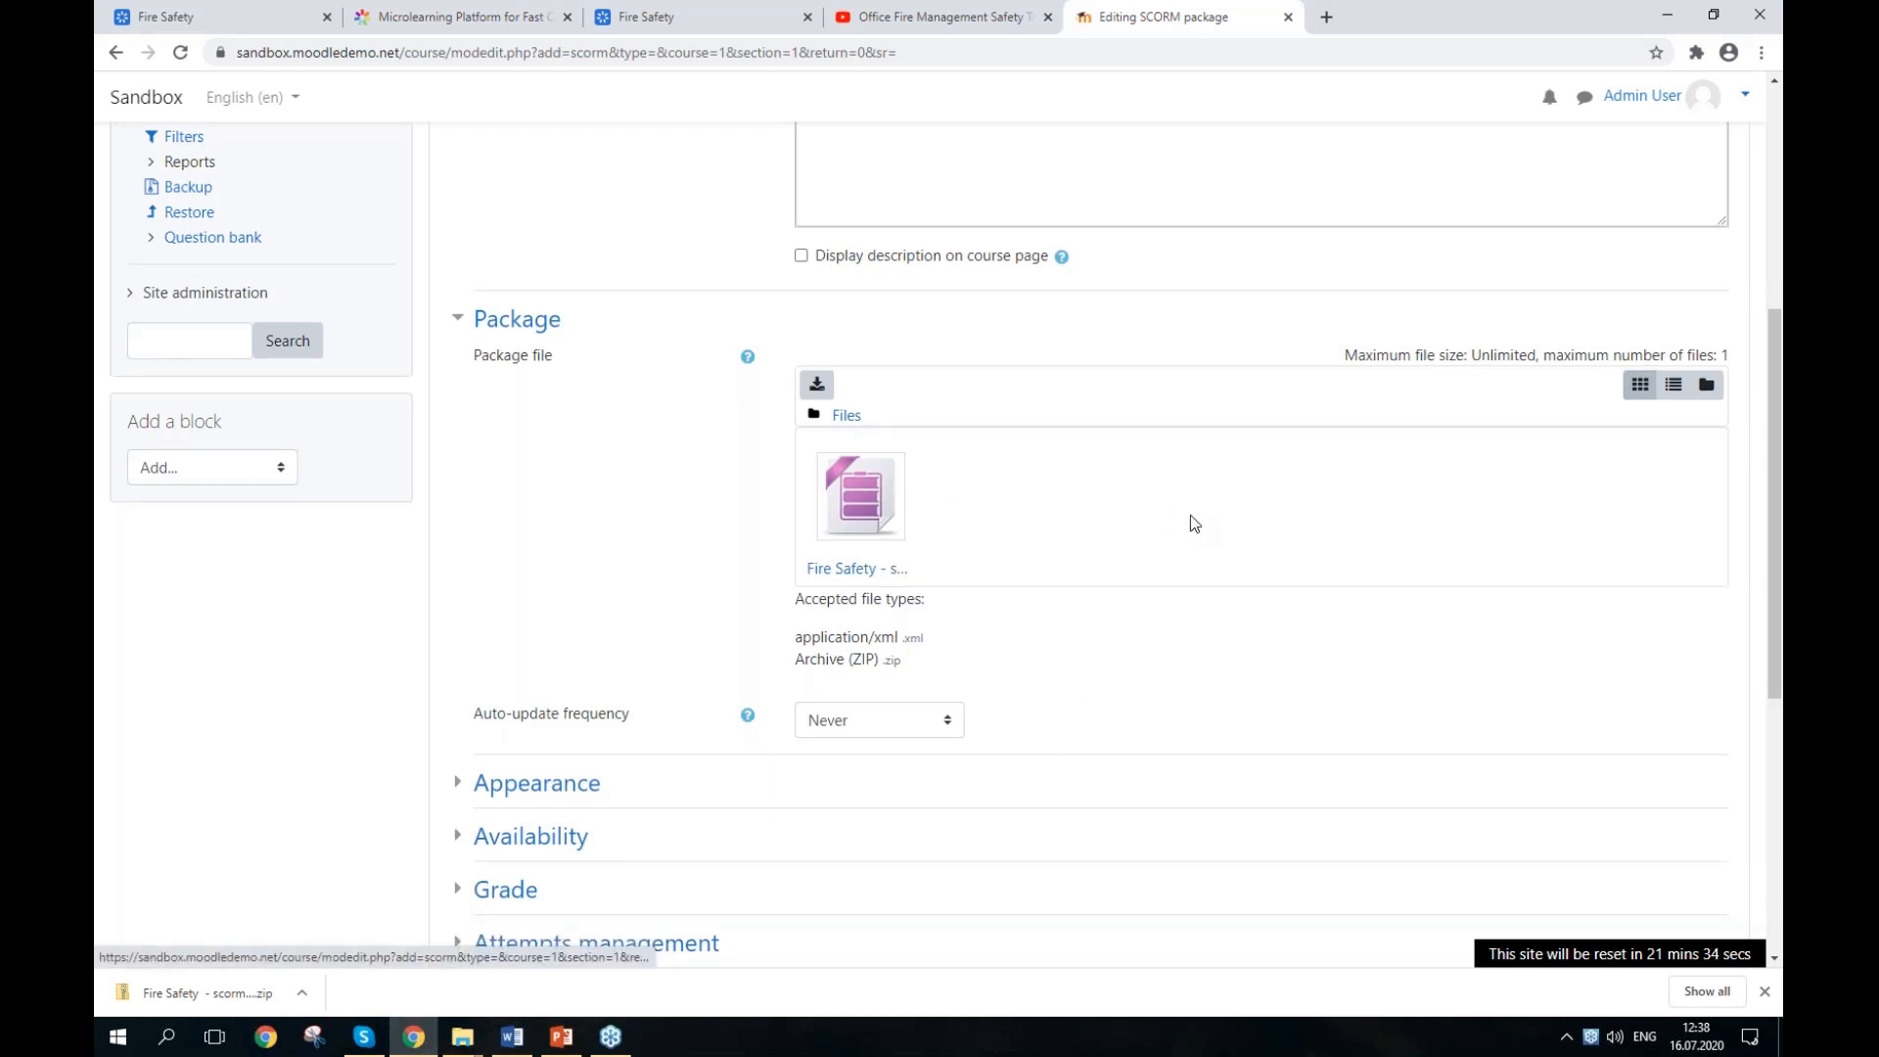
Step: Save and display the SCORM activity, enter it in Normal mode and collapse the course structure list beside the player
{"action": "scroll", "coordinate": [1191, 524], "scroll_direction": "down", "scroll_amount": 6}
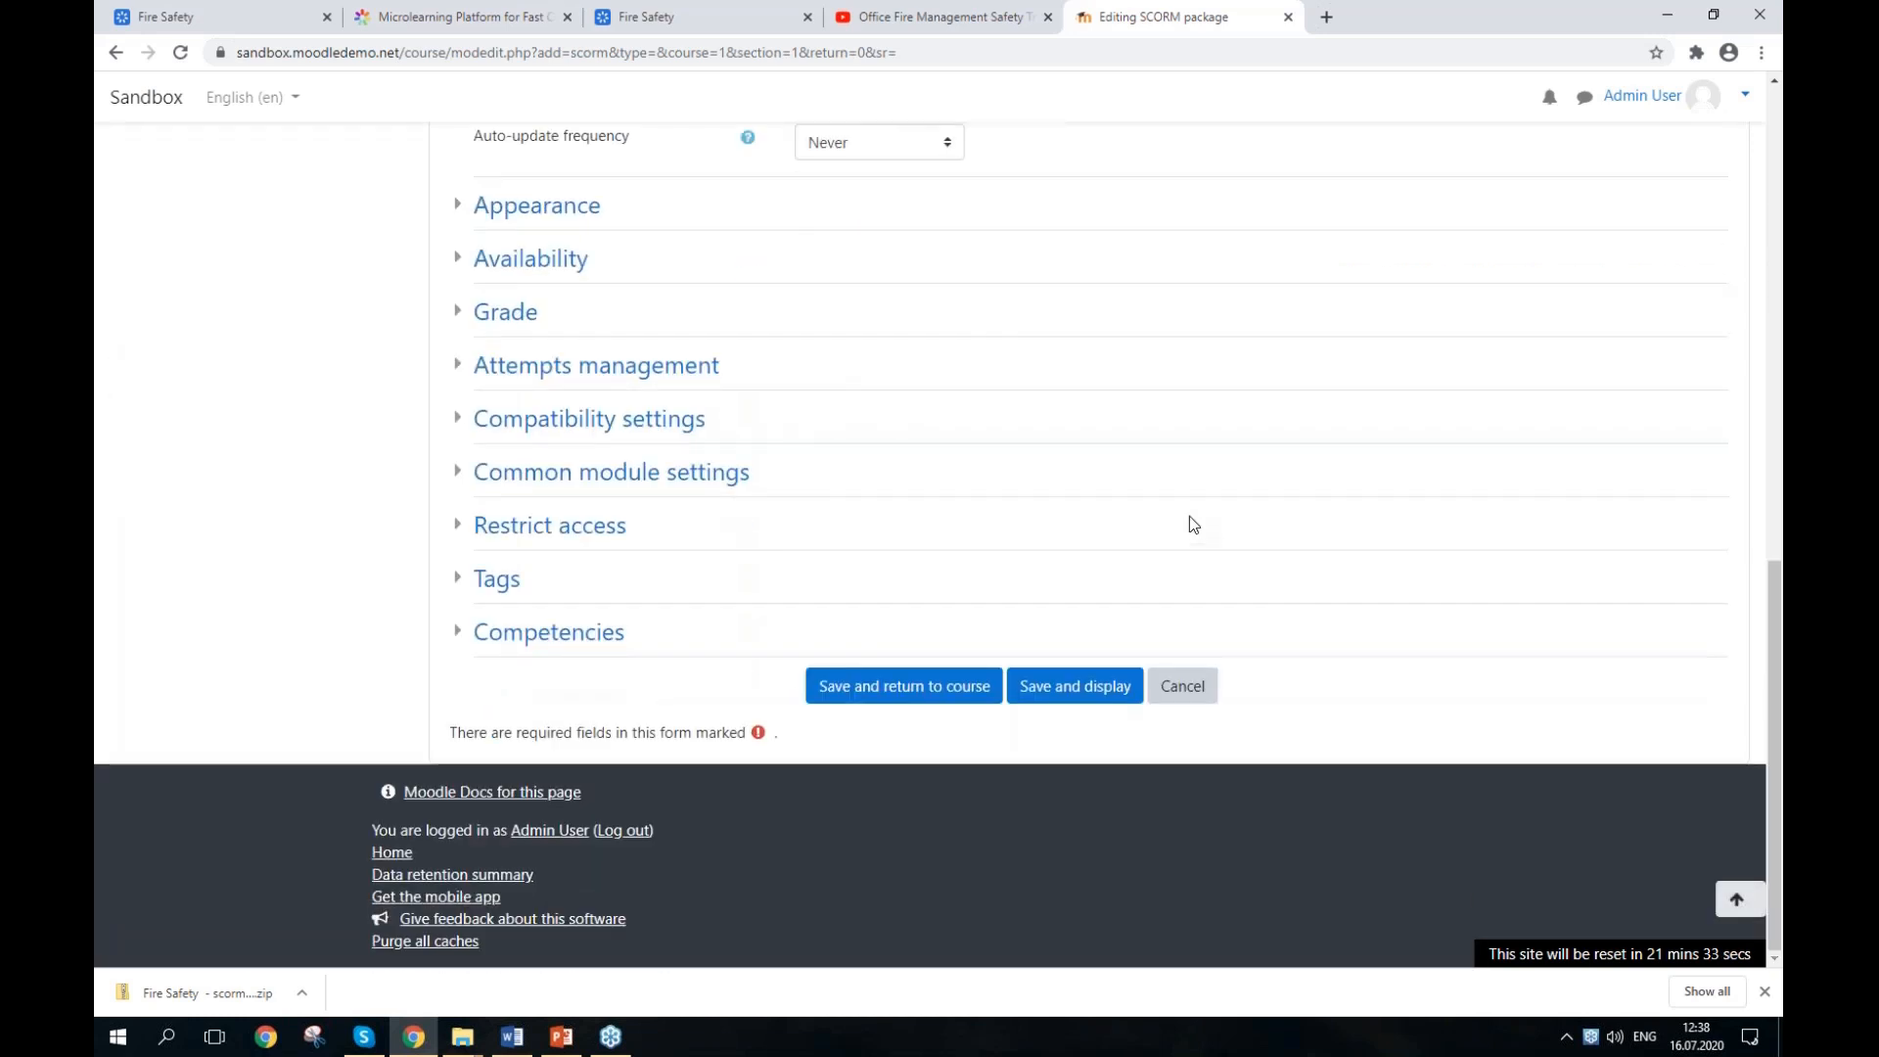
{"action": "left_click", "coordinate": [1082, 688]}
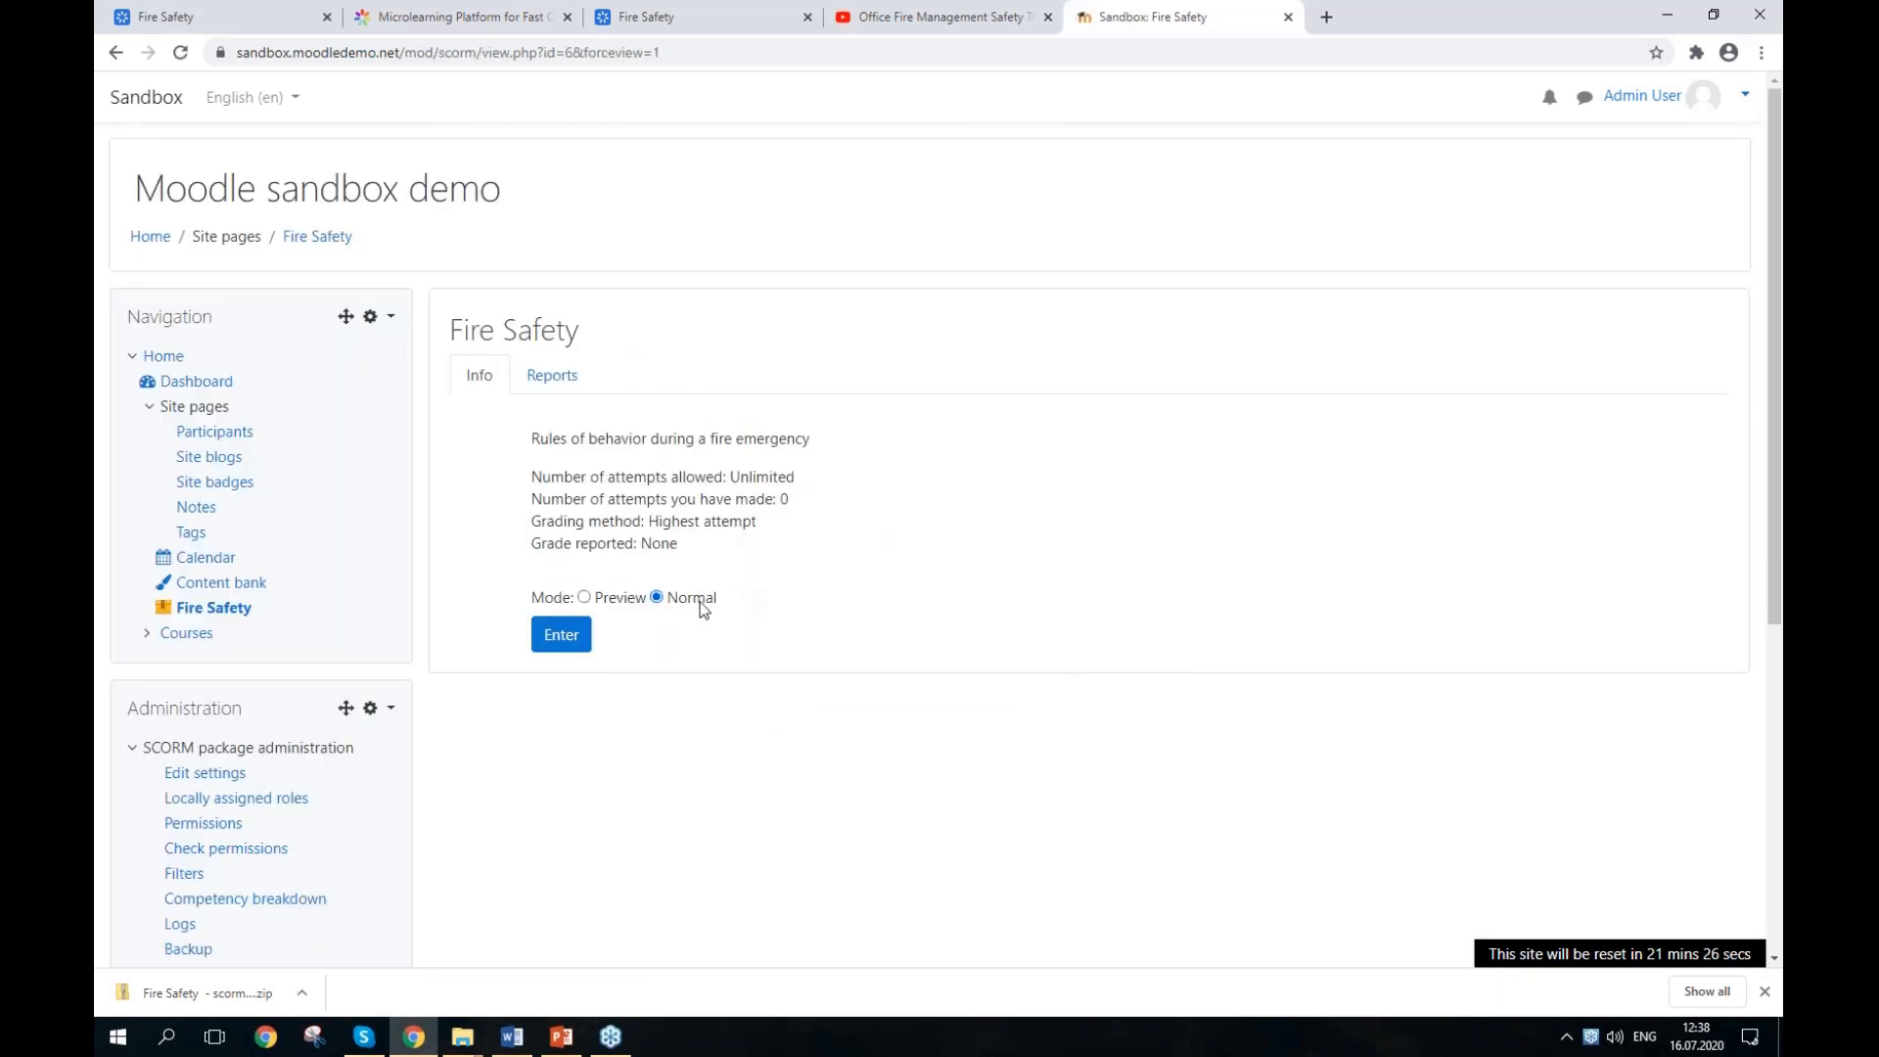
{"action": "left_click", "coordinate": [552, 638]}
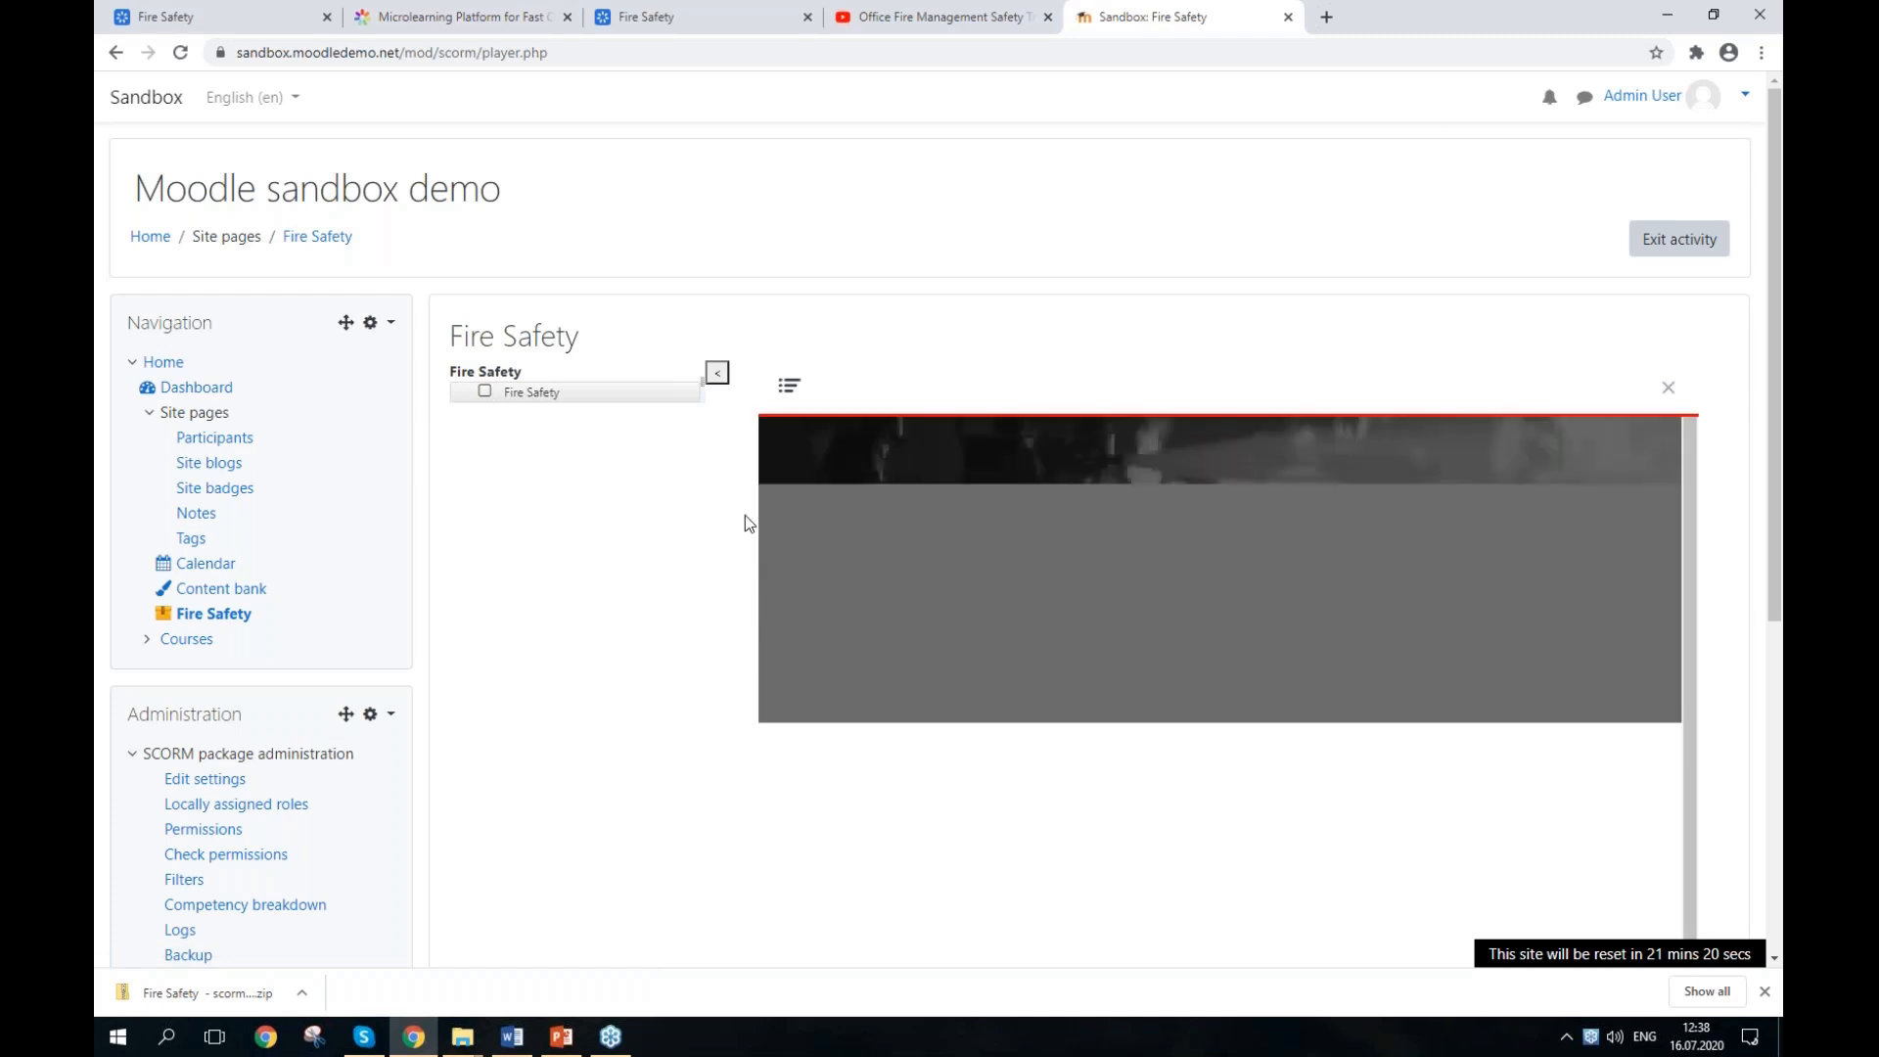
{"action": "left_click", "coordinate": [717, 373]}
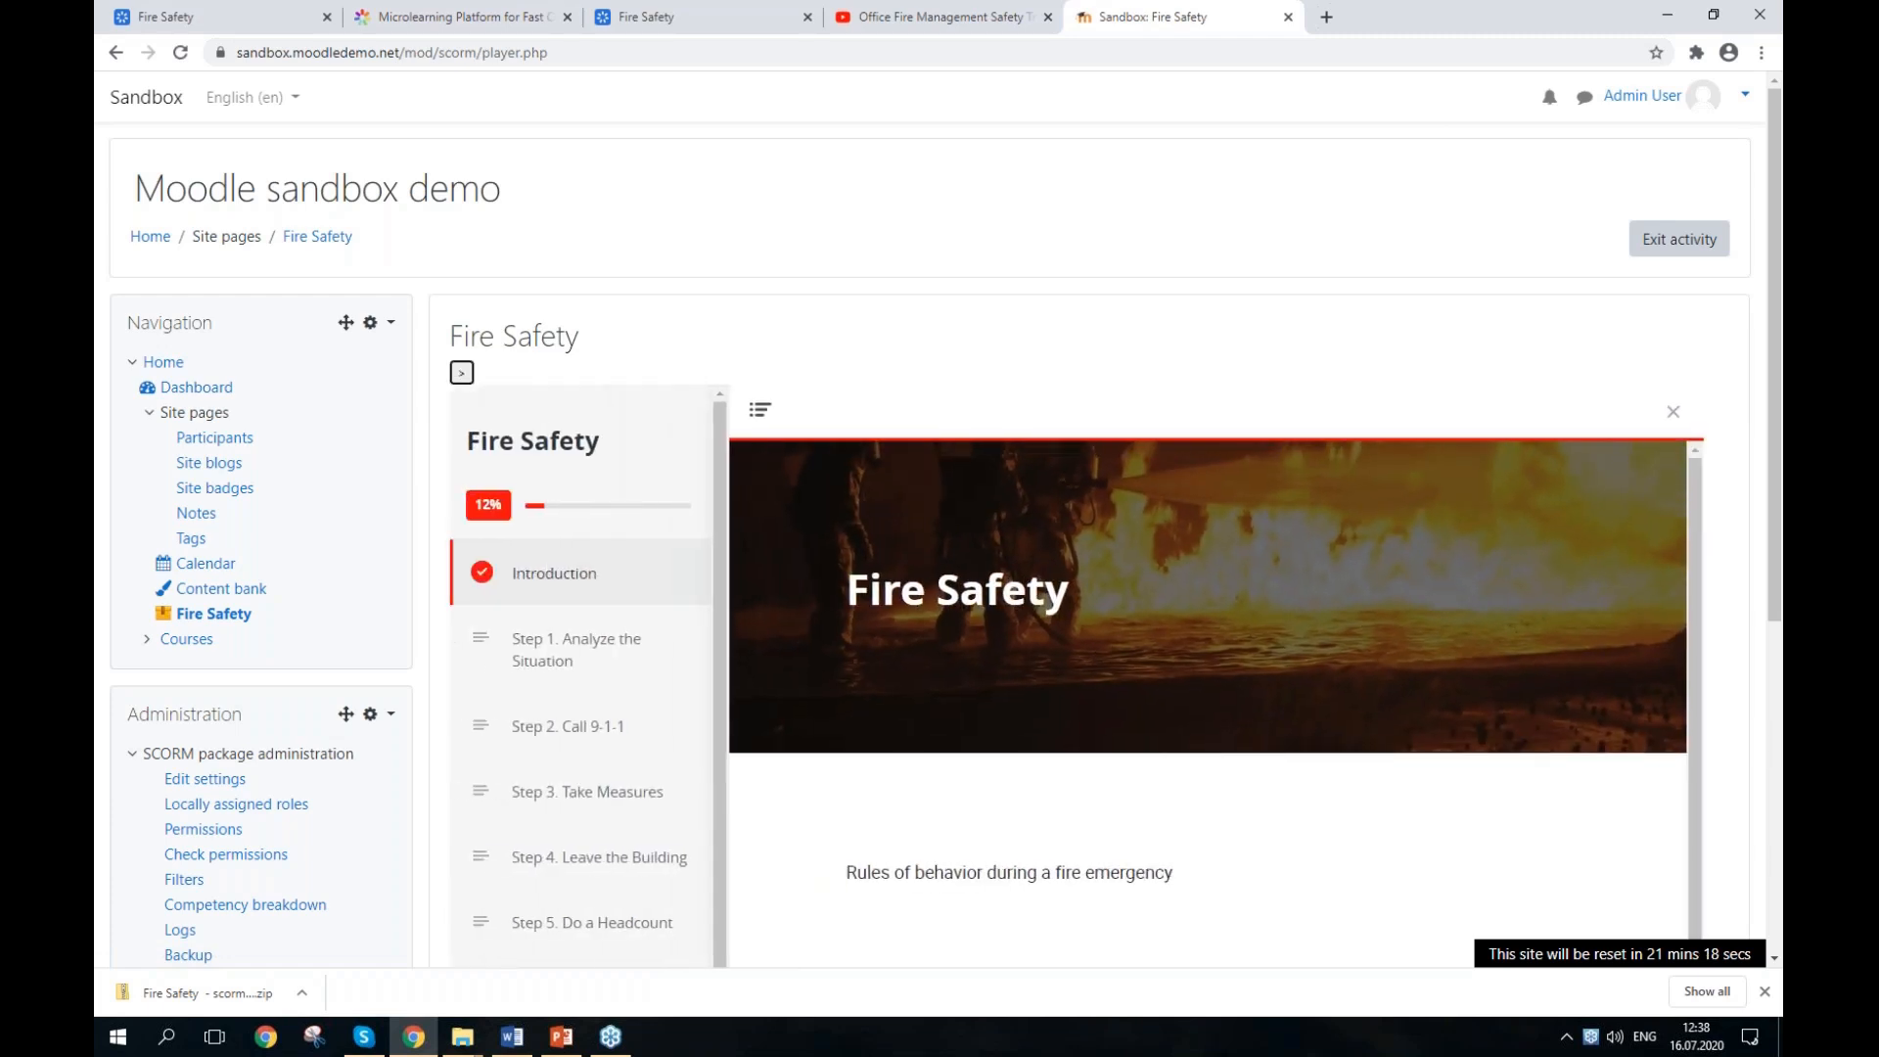
Step: Go through the Introduction, Step 1 and Step 2 chapters in the Moodle player and continue to "Step 3. Take Measures"
{"action": "scroll", "coordinate": [1340, 392], "scroll_direction": "down", "scroll_amount": 1}
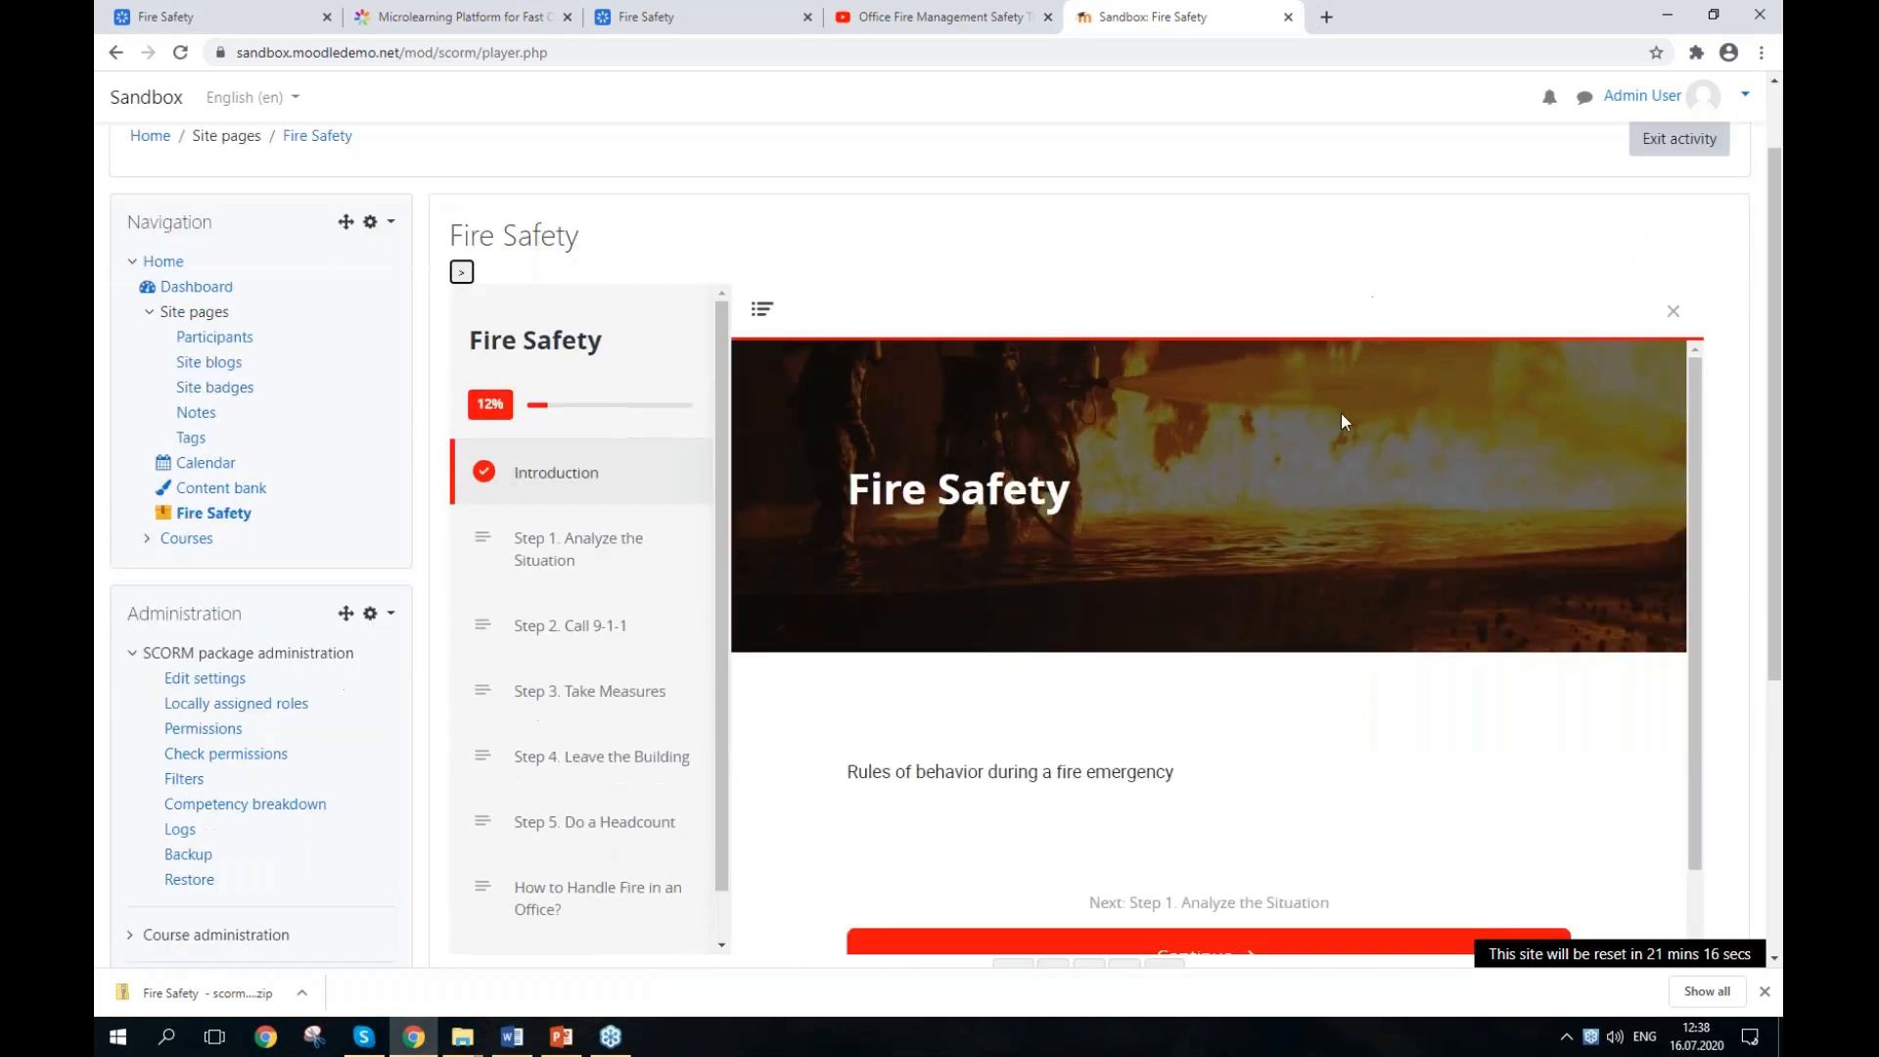
{"action": "scroll", "coordinate": [1484, 544], "scroll_direction": "down", "scroll_amount": 1}
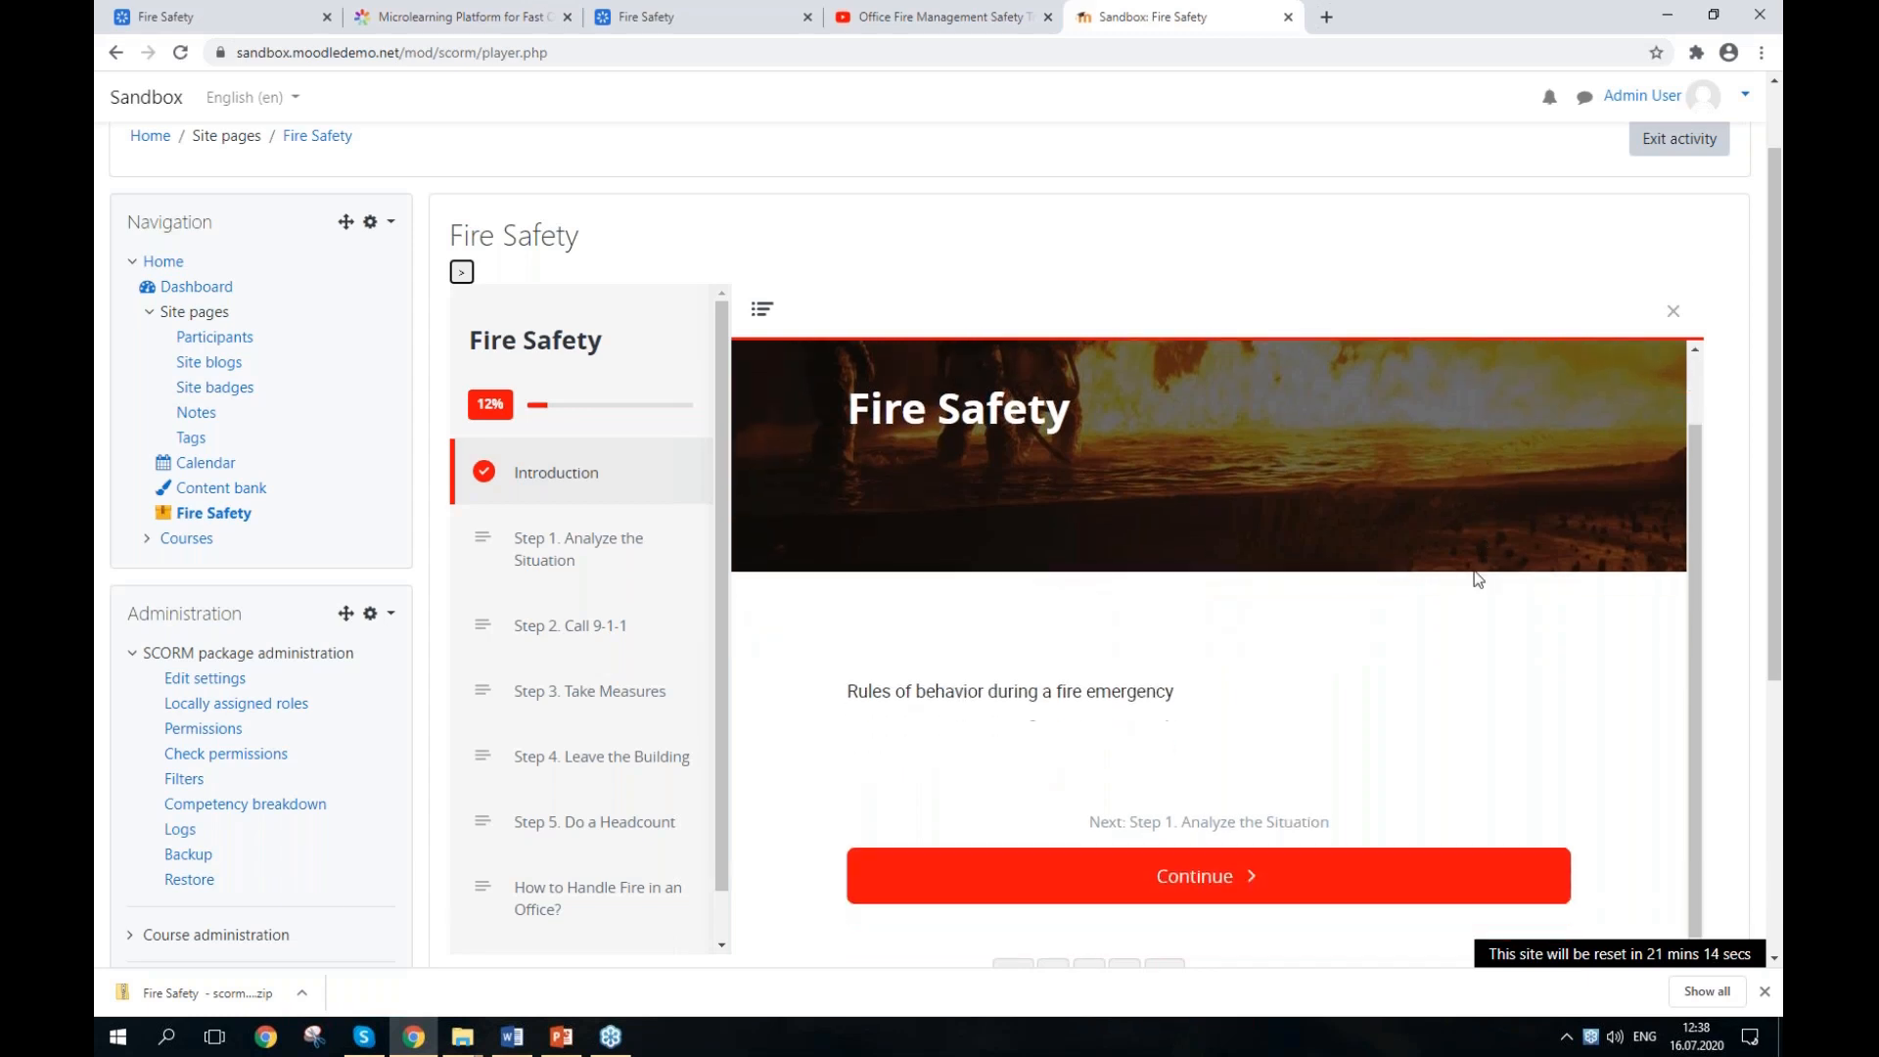
{"action": "left_click", "coordinate": [1209, 876]}
{"action": "scroll", "coordinate": [1180, 564], "scroll_direction": "down", "scroll_amount": 5}
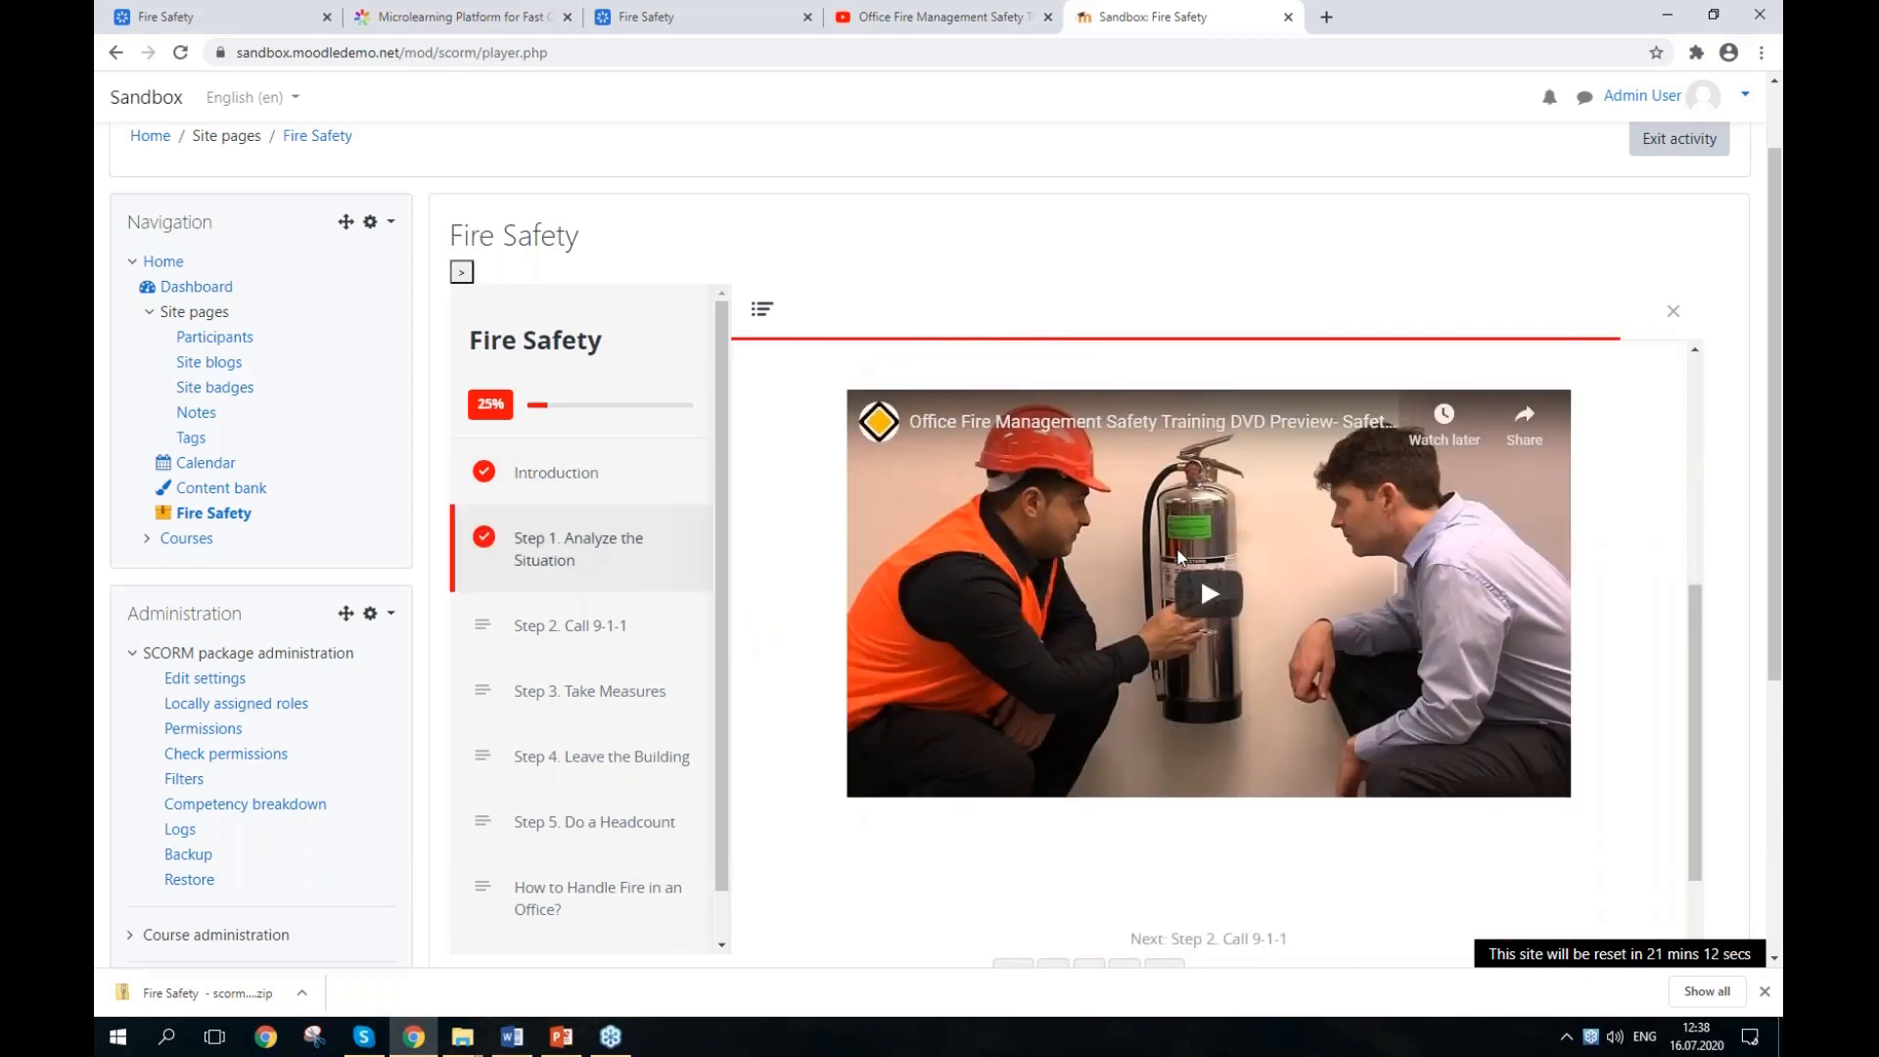
{"action": "scroll", "coordinate": [1180, 558], "scroll_direction": "down", "scroll_amount": 2}
{"action": "left_click", "coordinate": [1265, 881]}
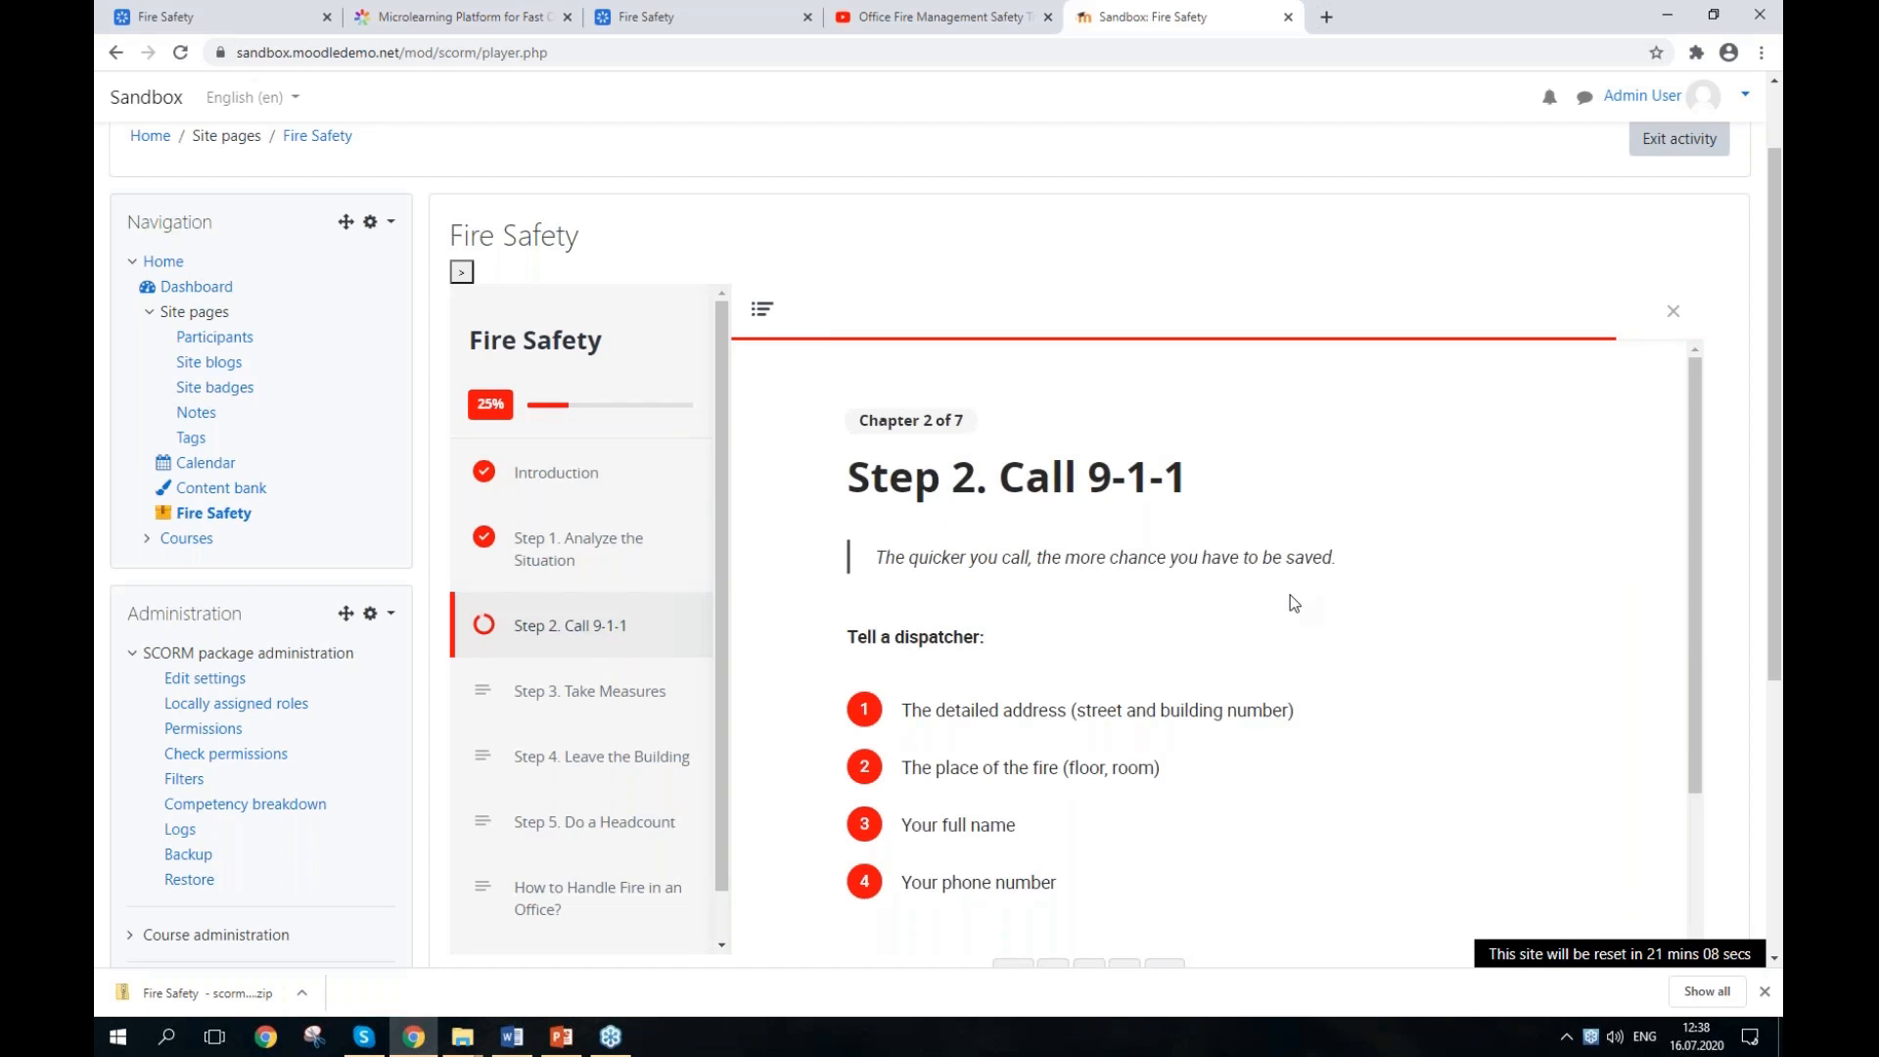
{"action": "scroll", "coordinate": [1289, 600], "scroll_direction": "down", "scroll_amount": 2}
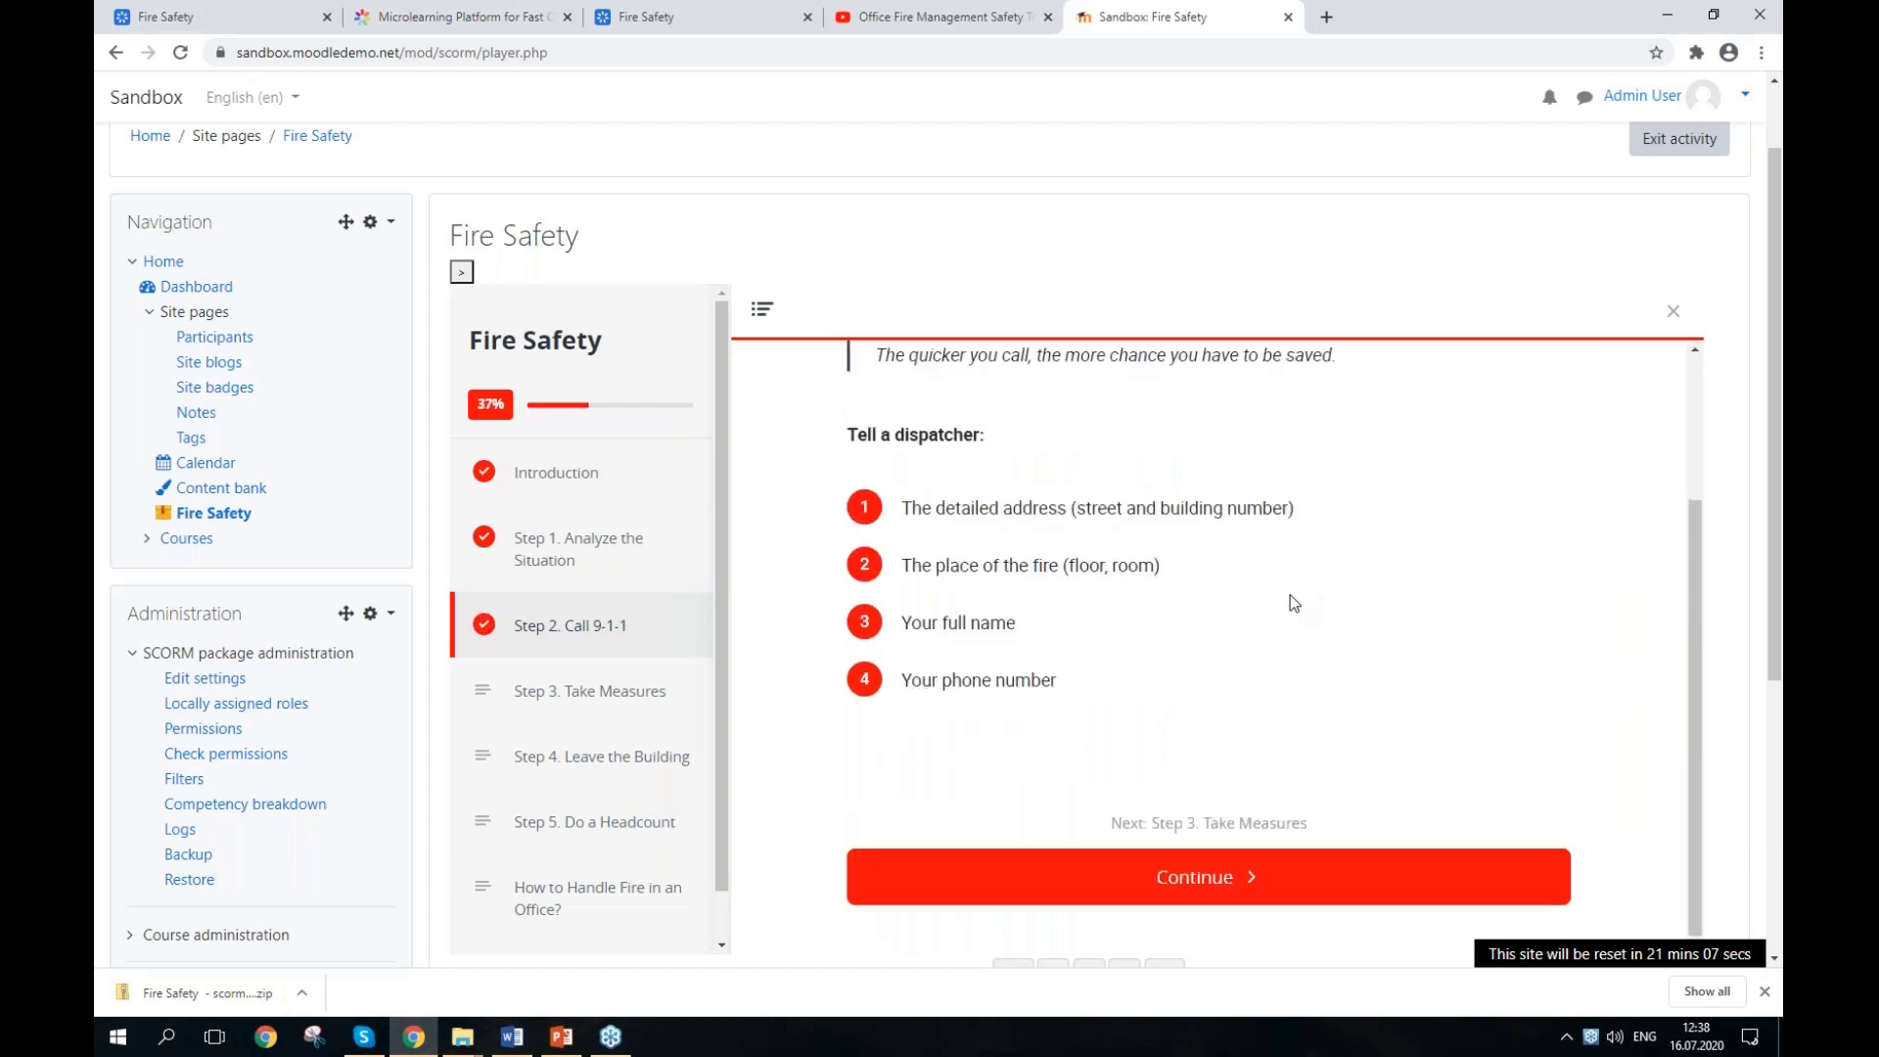
{"action": "left_click", "coordinate": [1106, 886]}
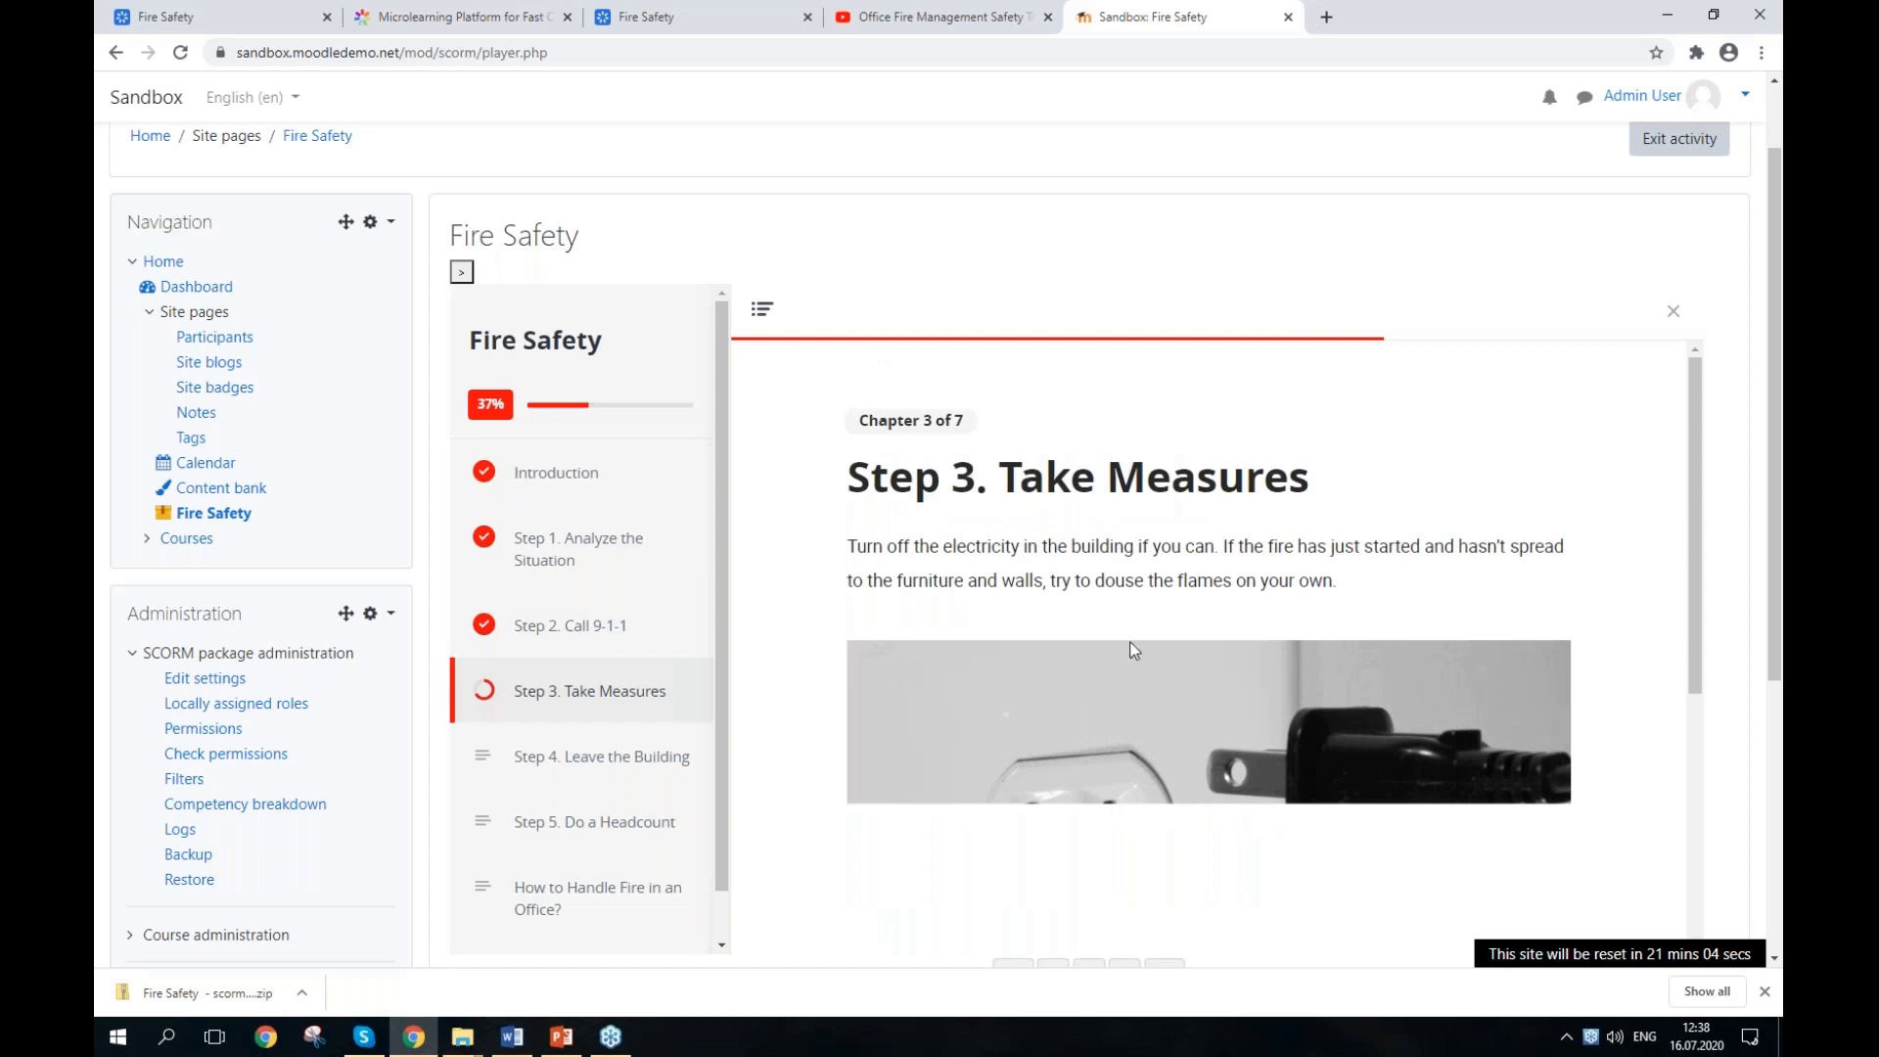
Step: View the chapters "Step 3. Take Measures", "Step 4. Leave the Building" and "Step 5. Do a Headcount" through to the end
{"action": "scroll", "coordinate": [1130, 643], "scroll_direction": "down", "scroll_amount": 6}
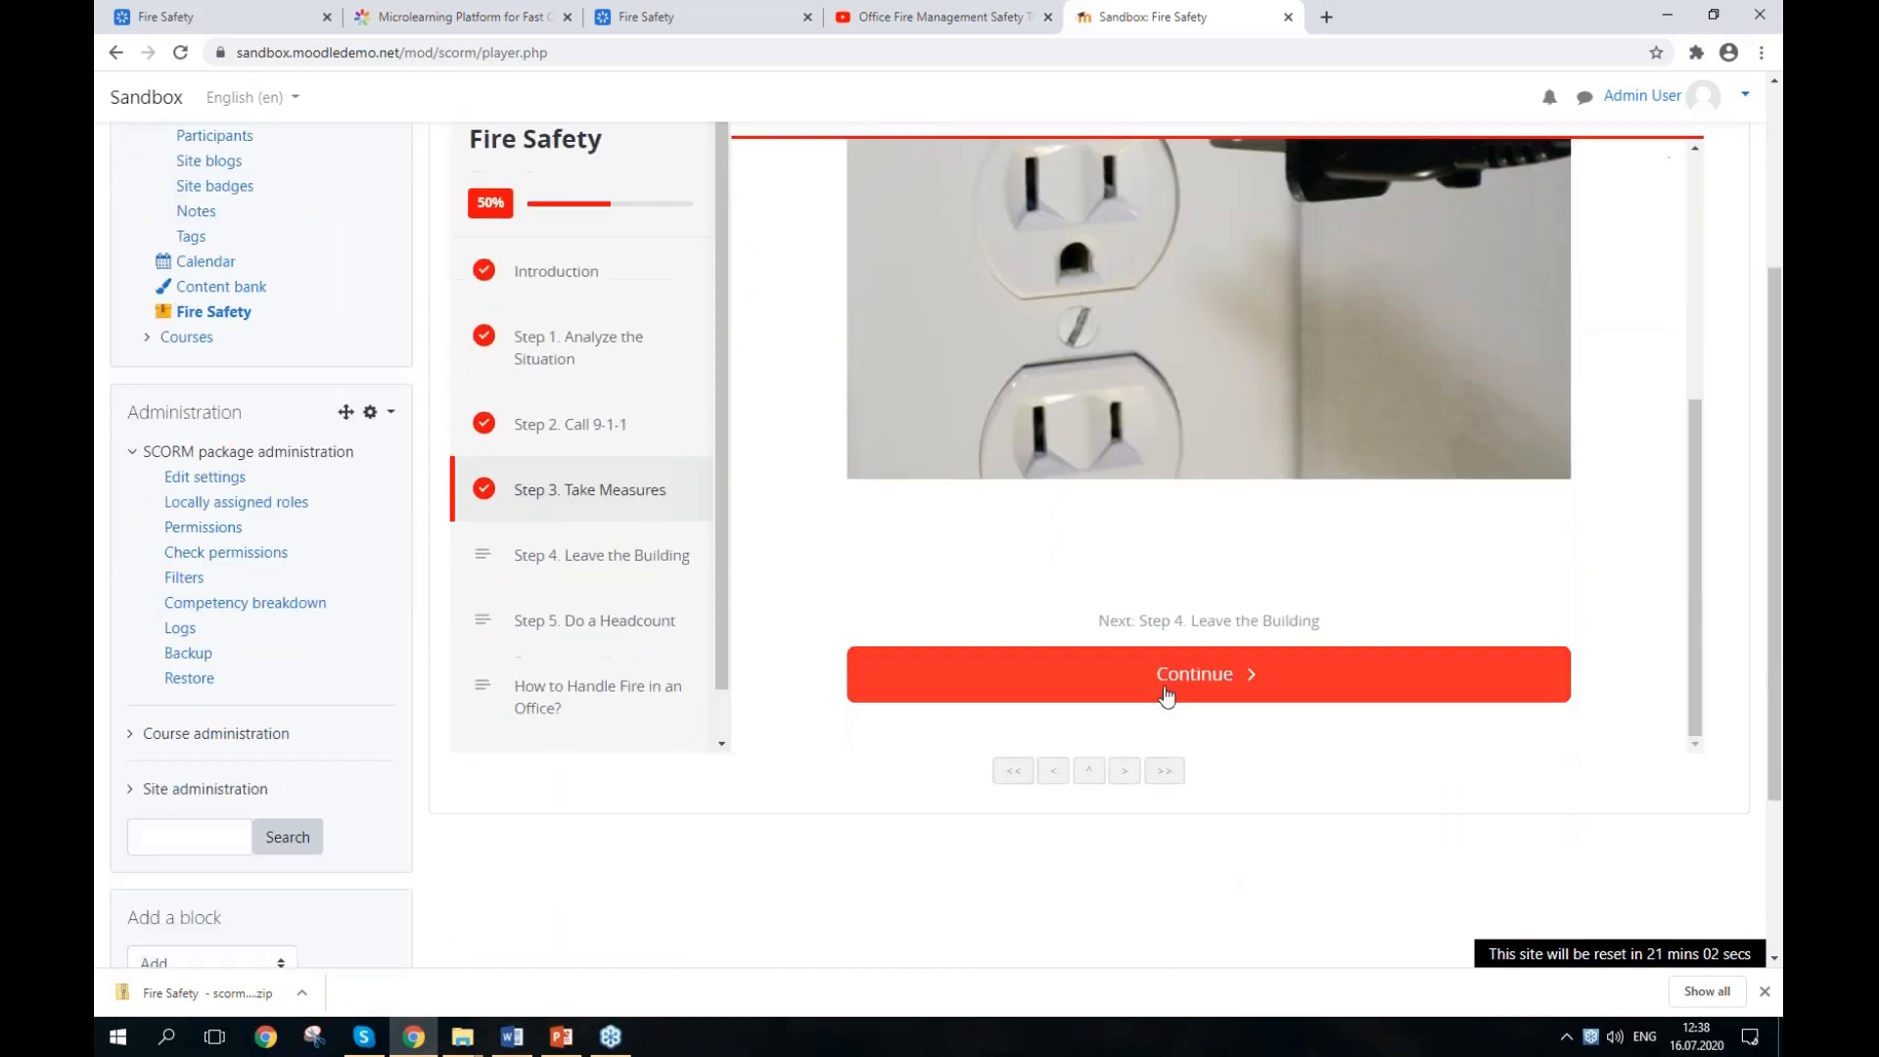
{"action": "left_click", "coordinate": [1165, 694]}
{"action": "scroll", "coordinate": [1207, 468], "scroll_direction": "down", "scroll_amount": 2}
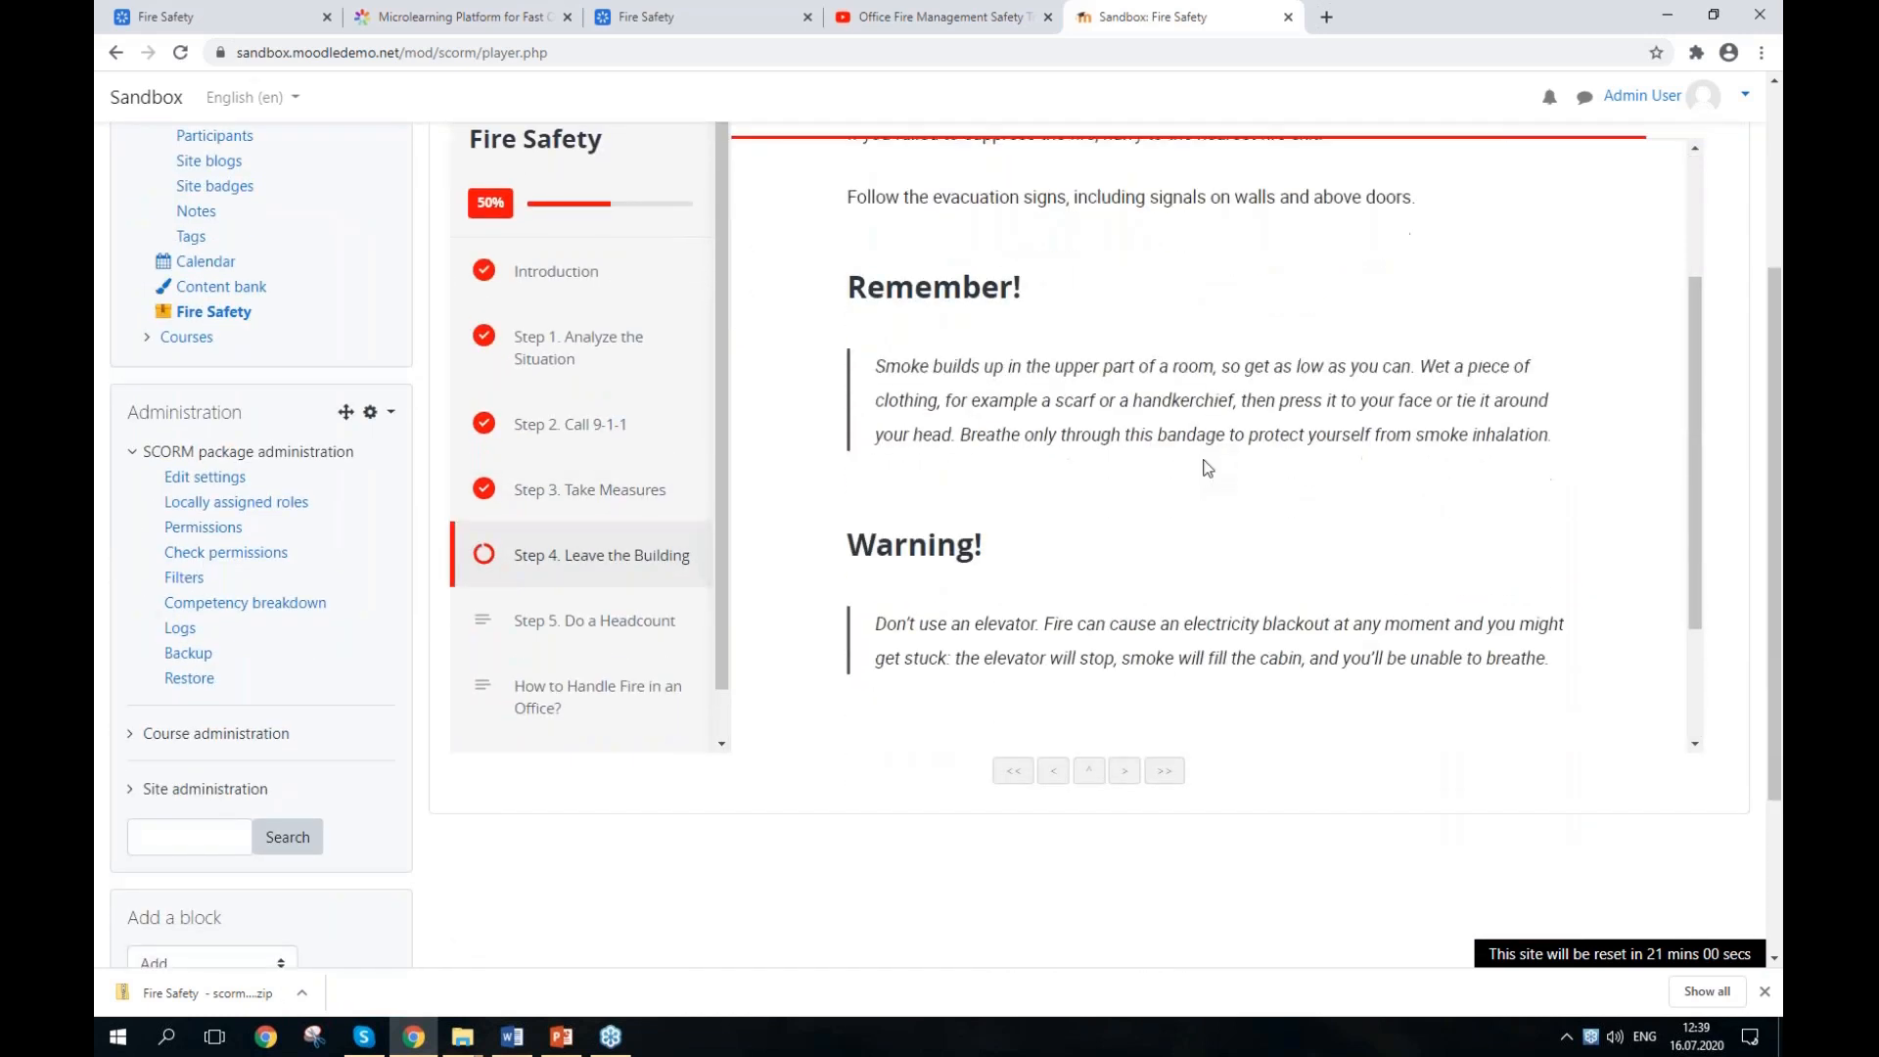
{"action": "scroll", "coordinate": [1207, 468], "scroll_direction": "down", "scroll_amount": 3}
{"action": "left_click", "coordinate": [1259, 680]}
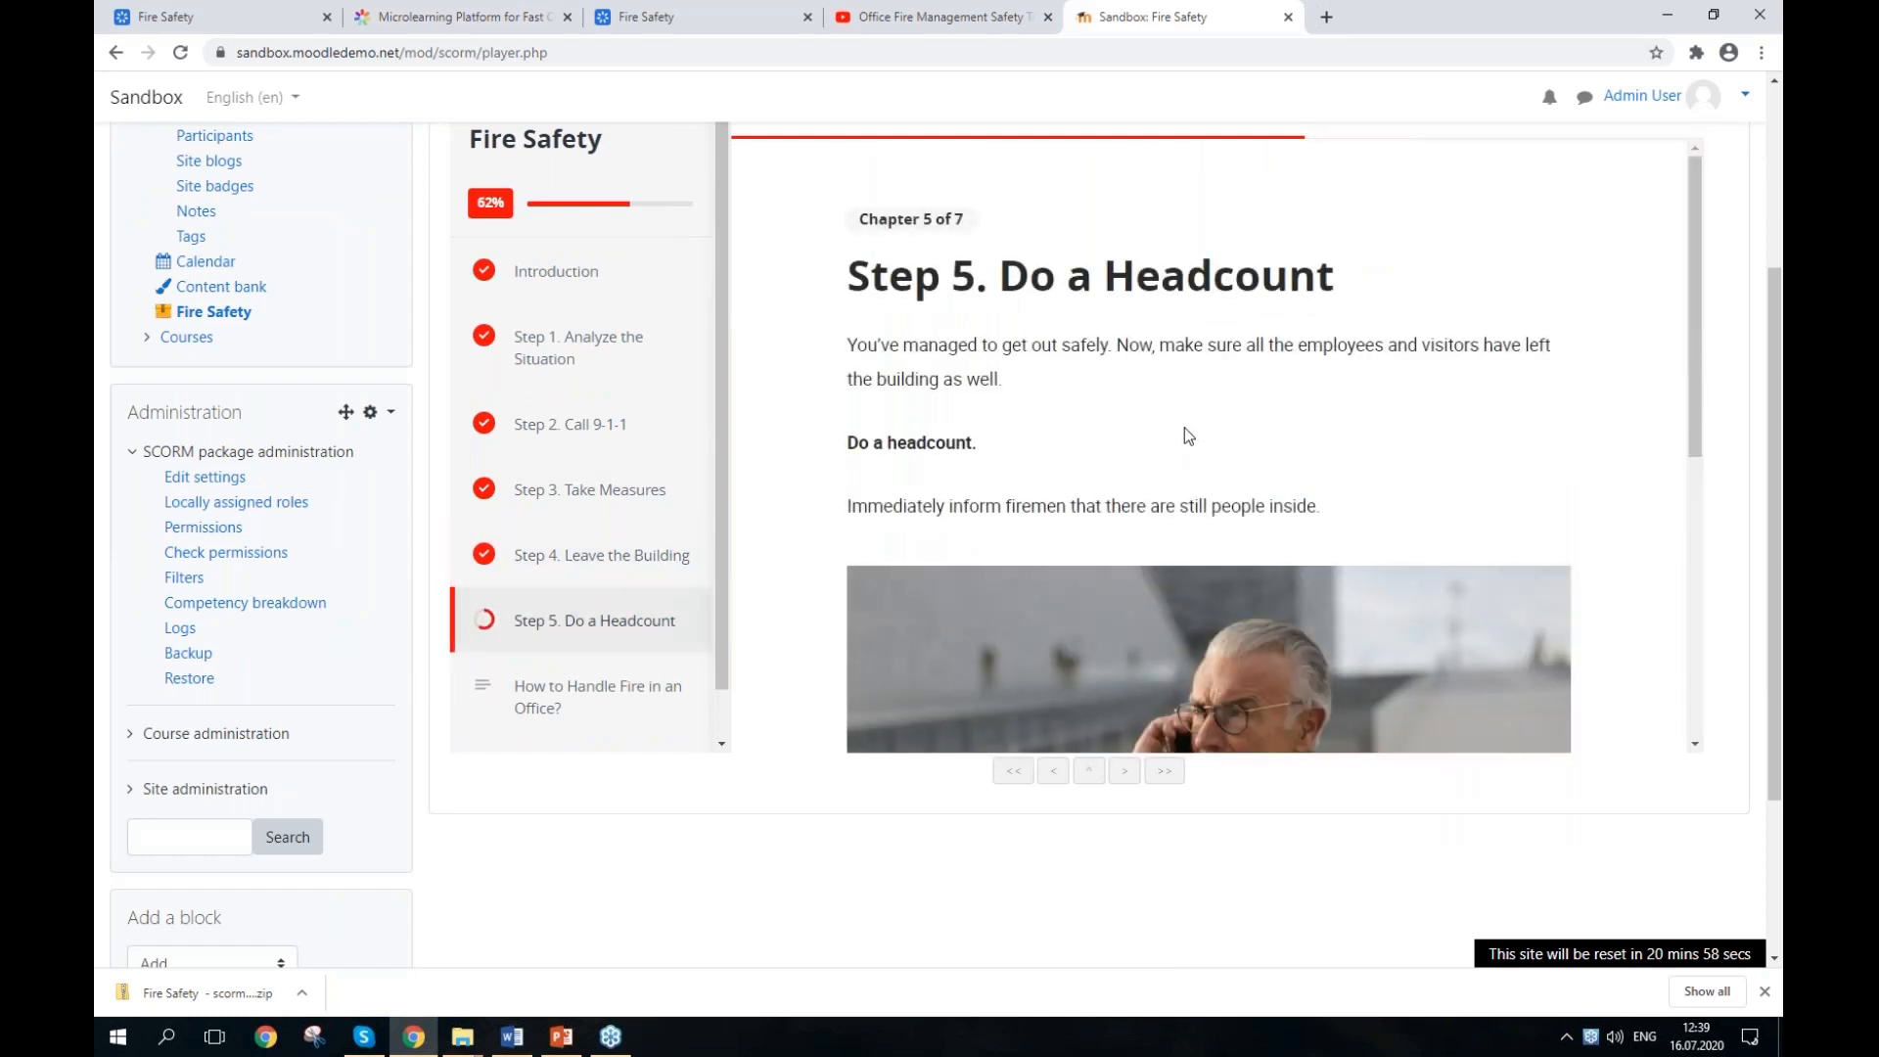
{"action": "scroll", "coordinate": [1186, 425], "scroll_direction": "down", "scroll_amount": 5}
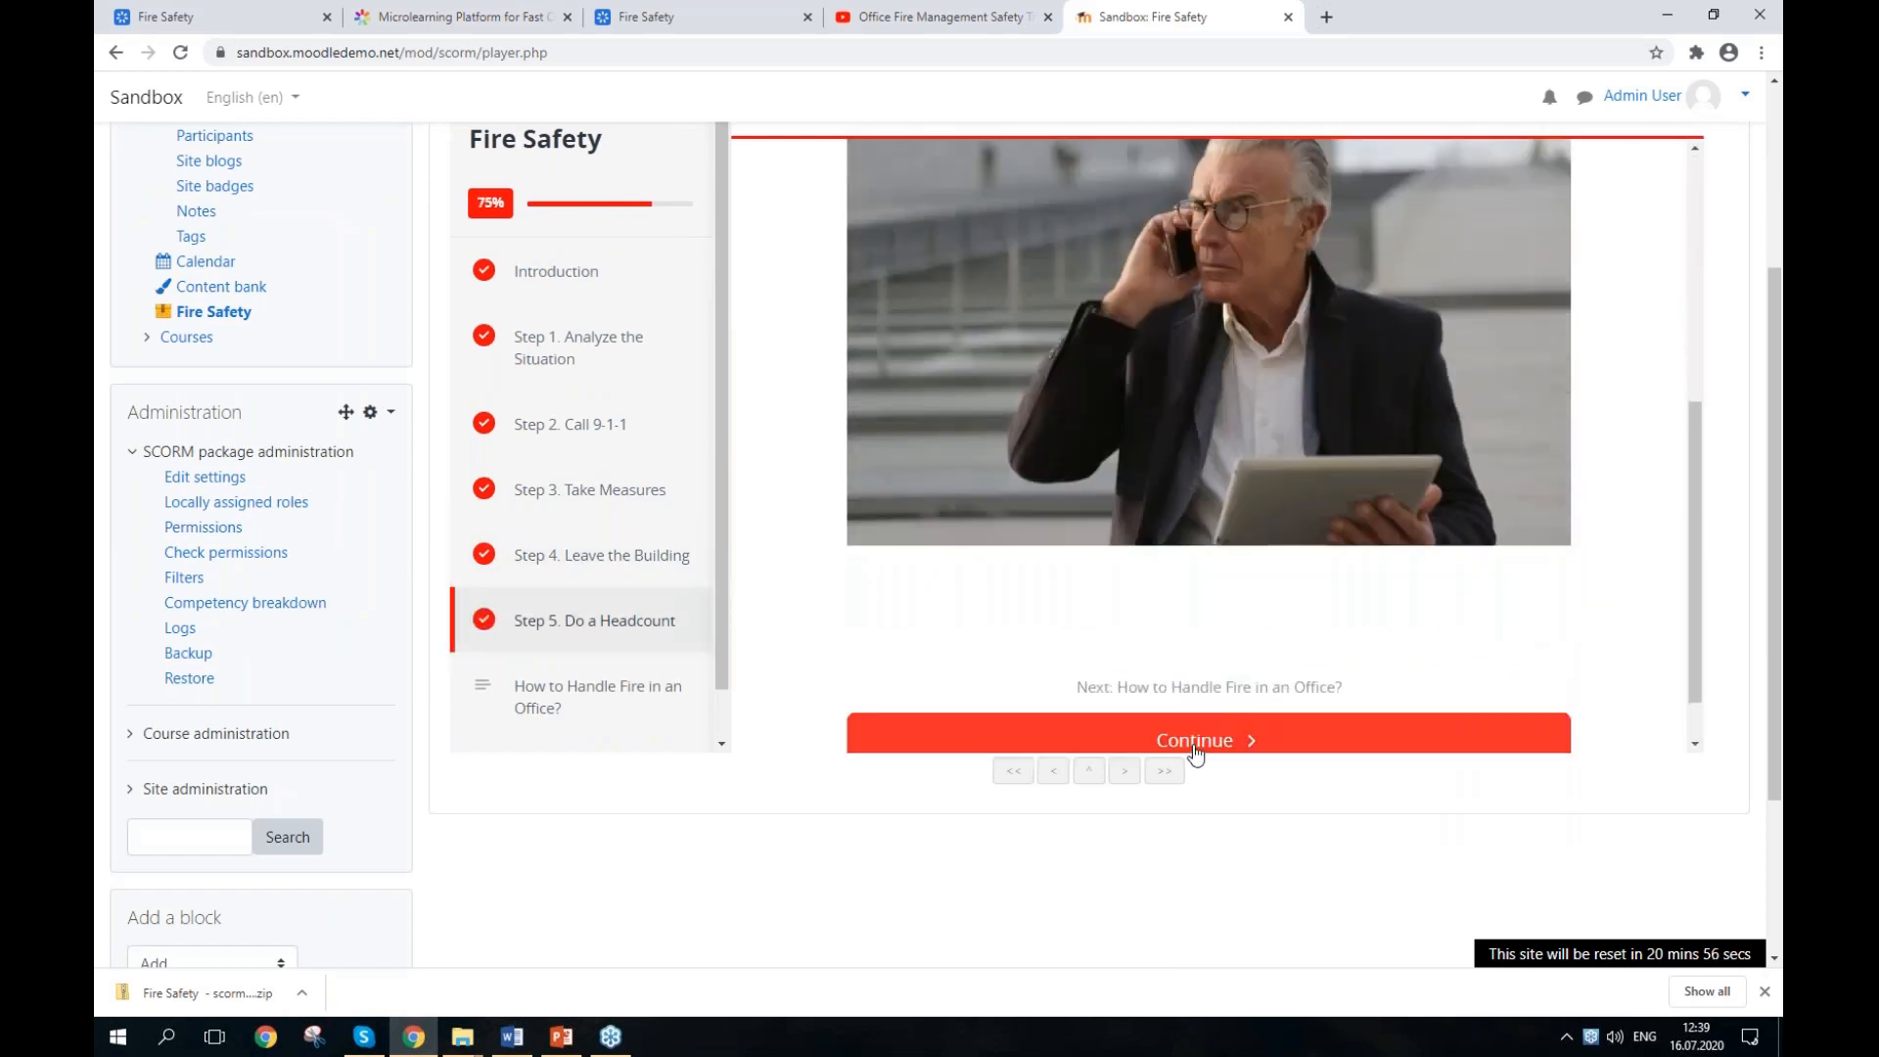
Step: Continue through "How to Handle Fire in an Office?" to the "Check yourself!" chapter in the Moodle player and view its first question
{"action": "left_click", "coordinate": [1195, 741]}
{"action": "scroll", "coordinate": [1208, 421], "scroll_direction": "down", "scroll_amount": 5}
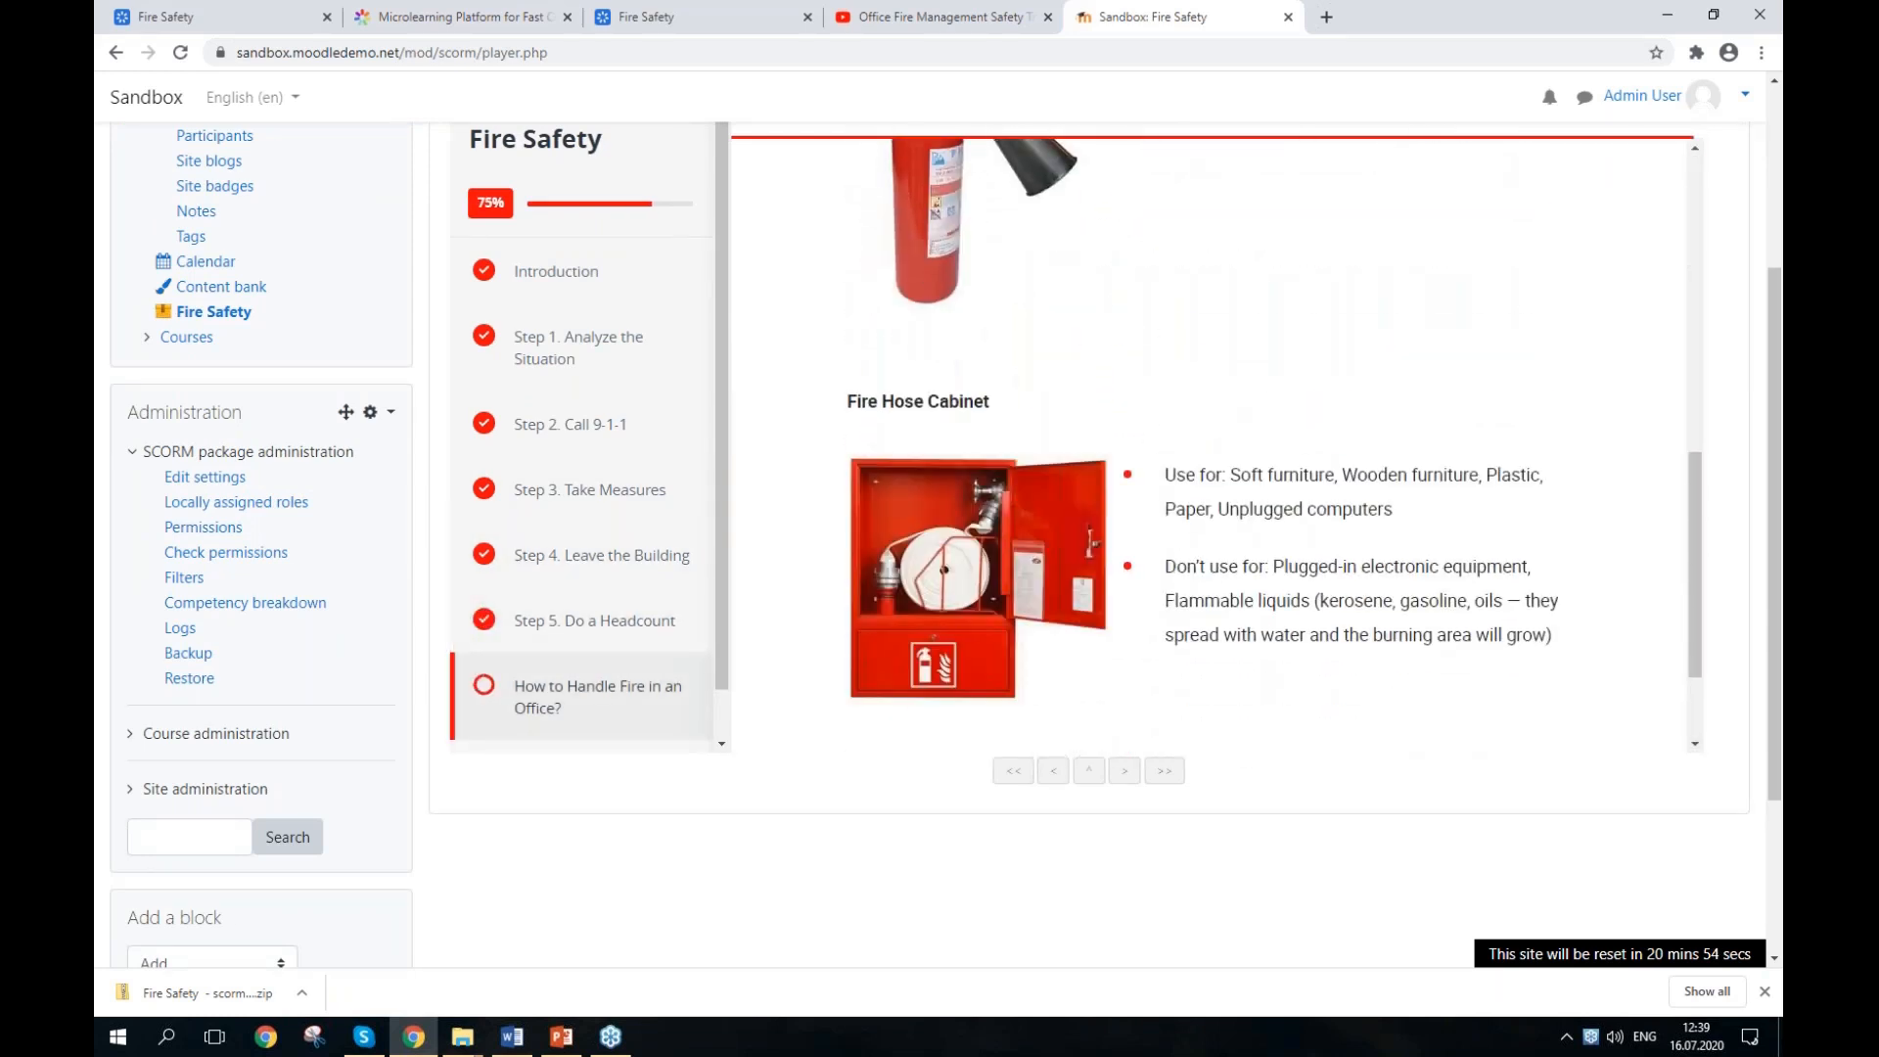
{"action": "scroll", "coordinate": [1195, 671], "scroll_direction": "down", "scroll_amount": 2}
{"action": "left_click", "coordinate": [1195, 671]}
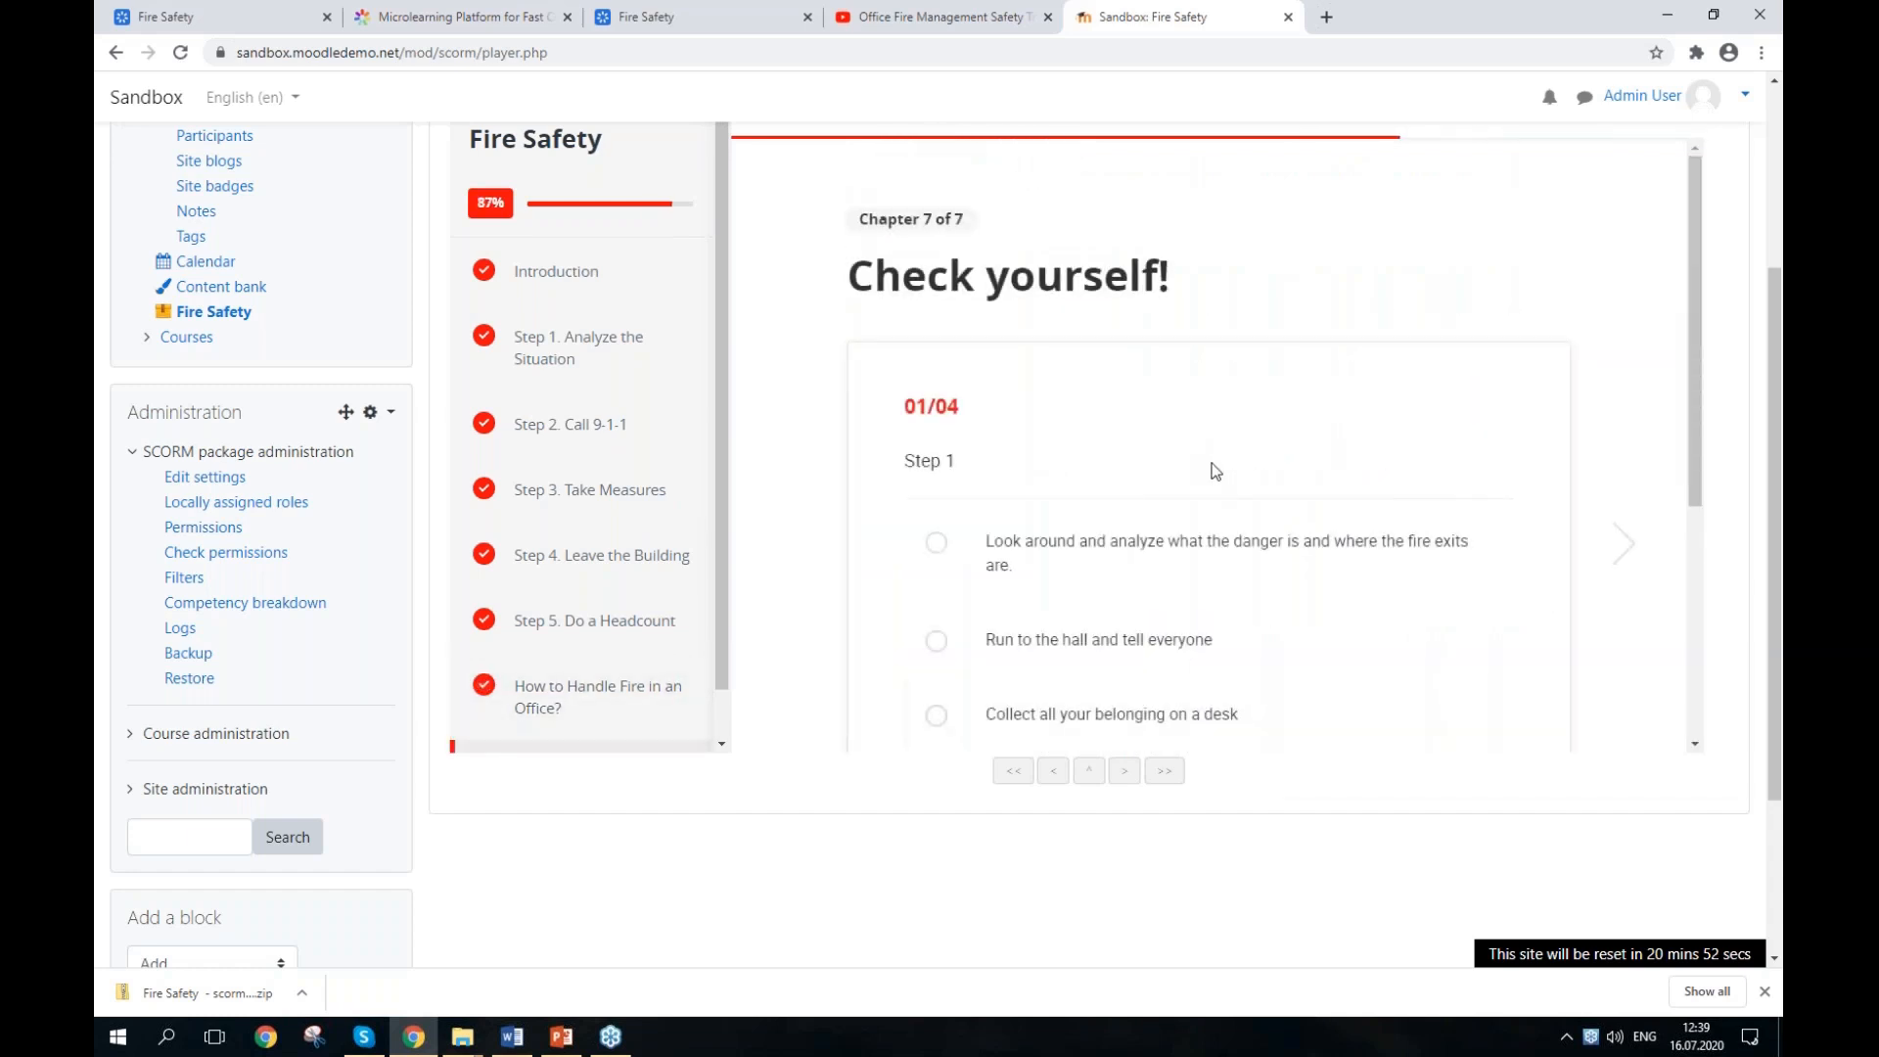
{"action": "scroll", "coordinate": [1213, 470], "scroll_direction": "down", "scroll_amount": 3}
{"action": "scroll", "coordinate": [1214, 470], "scroll_direction": "up", "scroll_amount": 2}
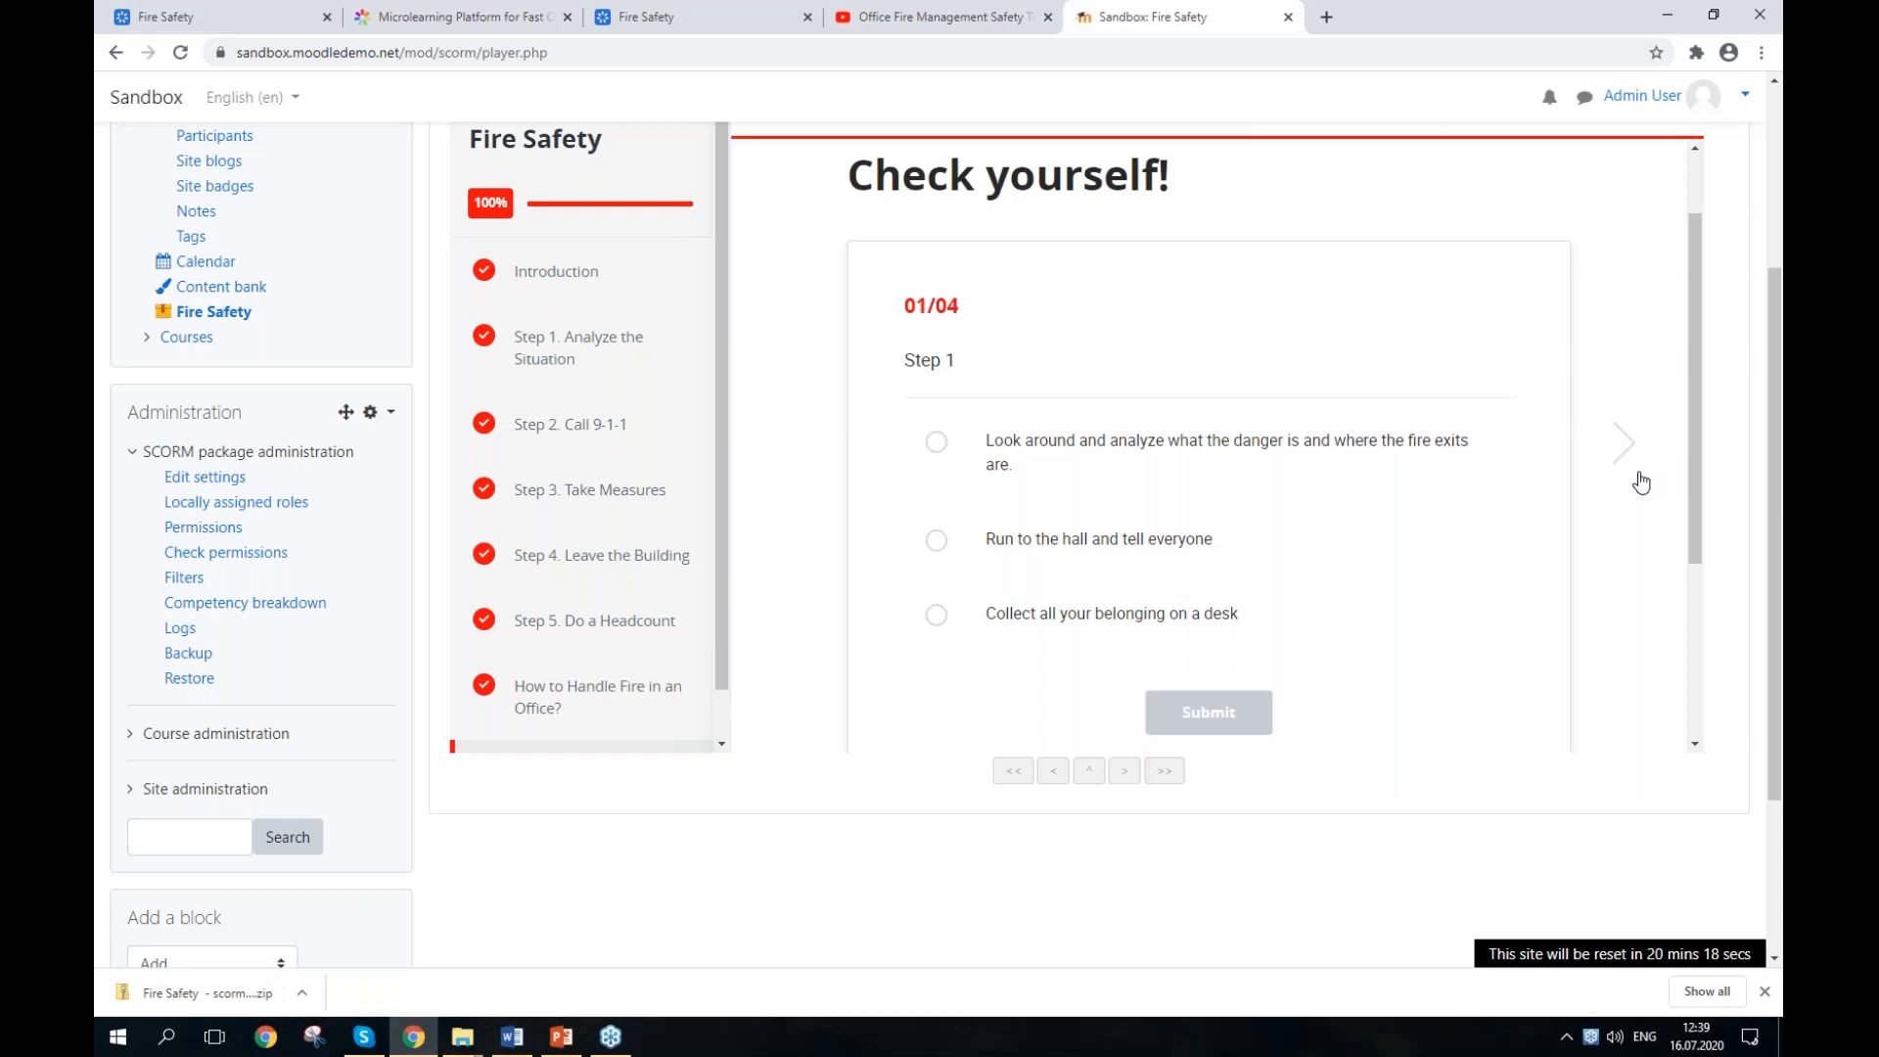
Step: Switch to the iSpring Page product website
{"action": "key", "text": "alt+Tab"}
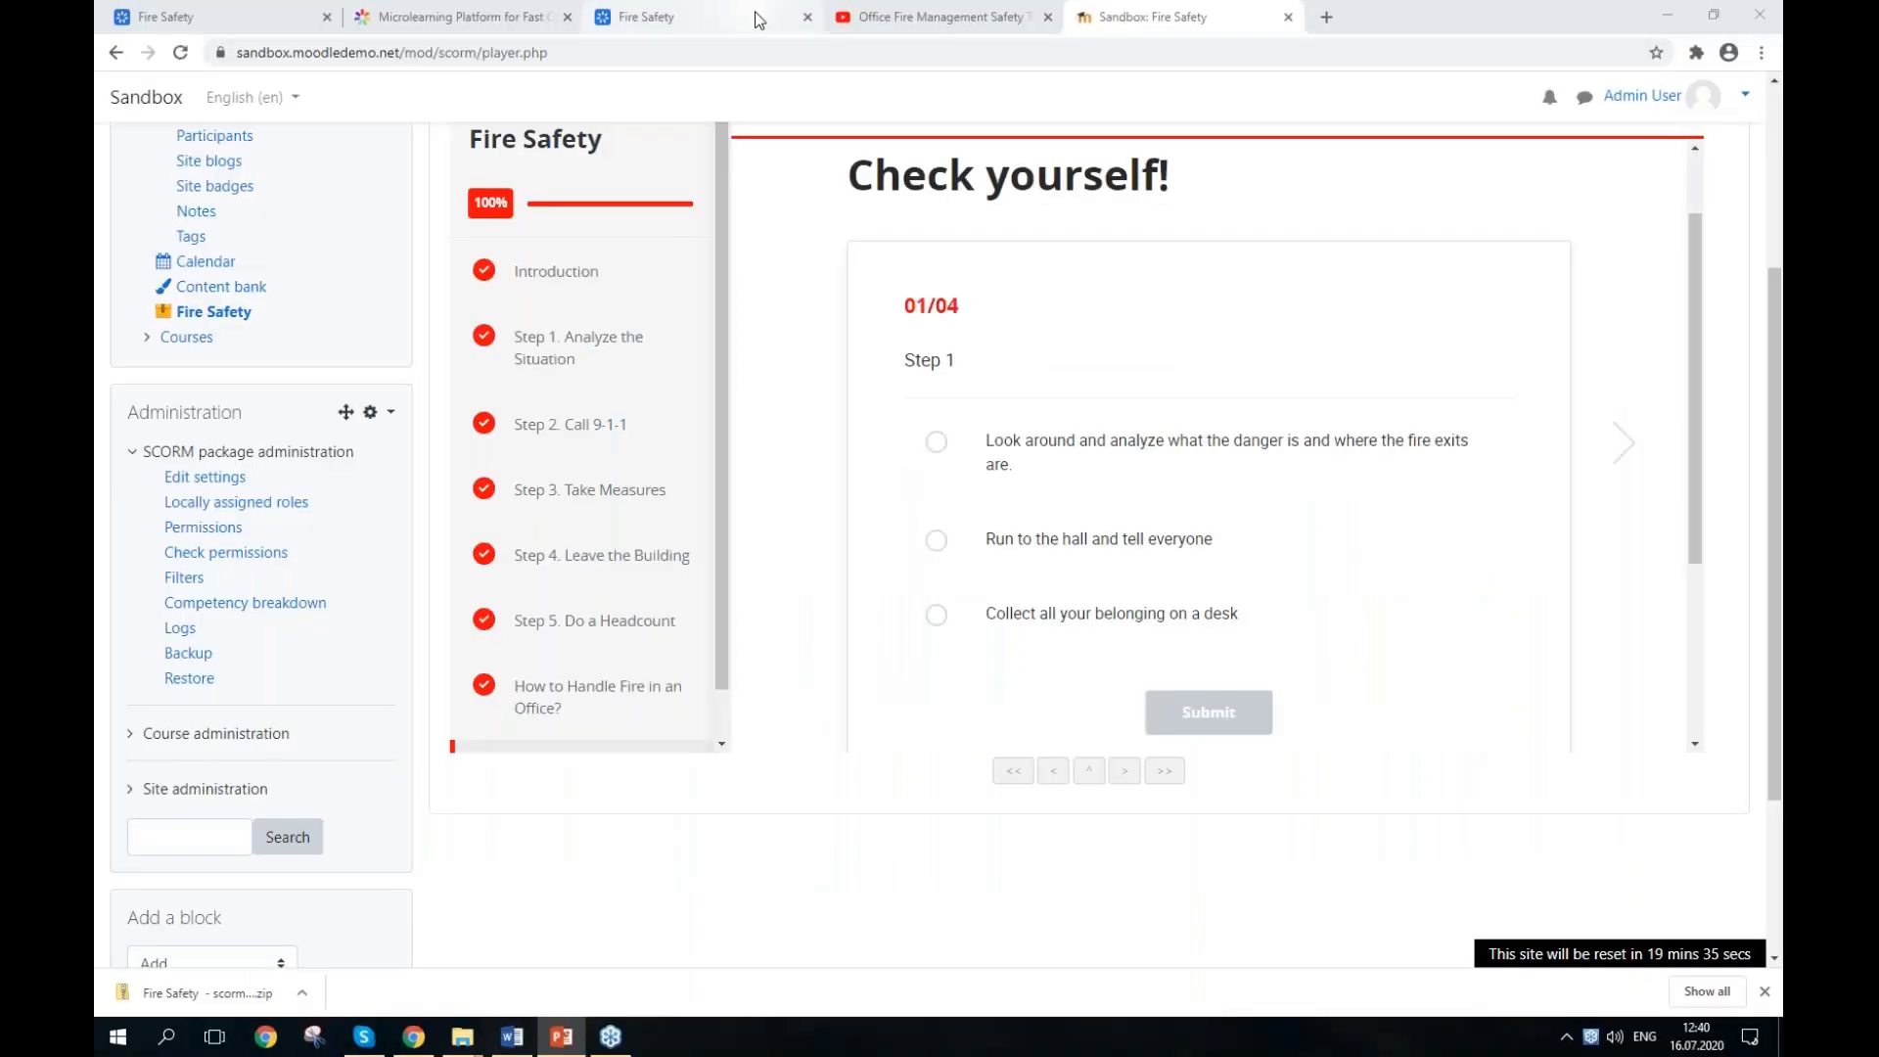
{"action": "left_click", "coordinate": [460, 17]}
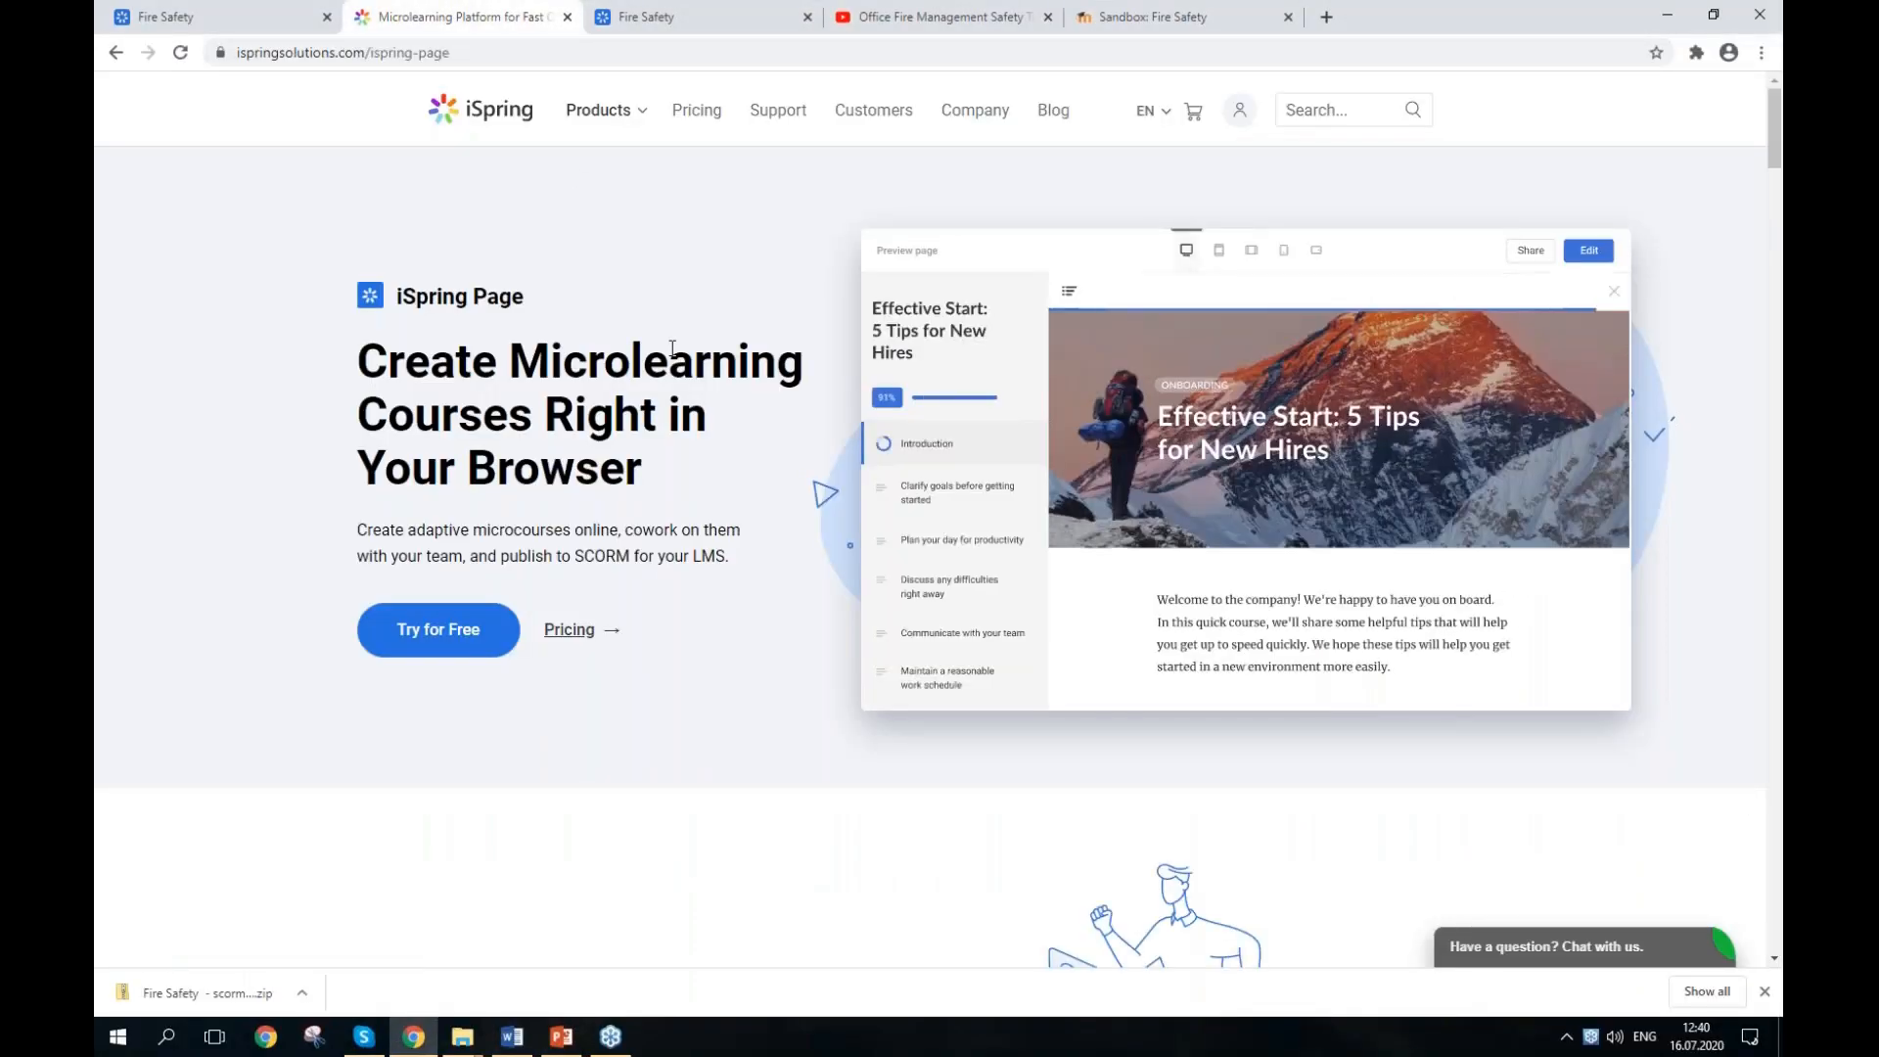
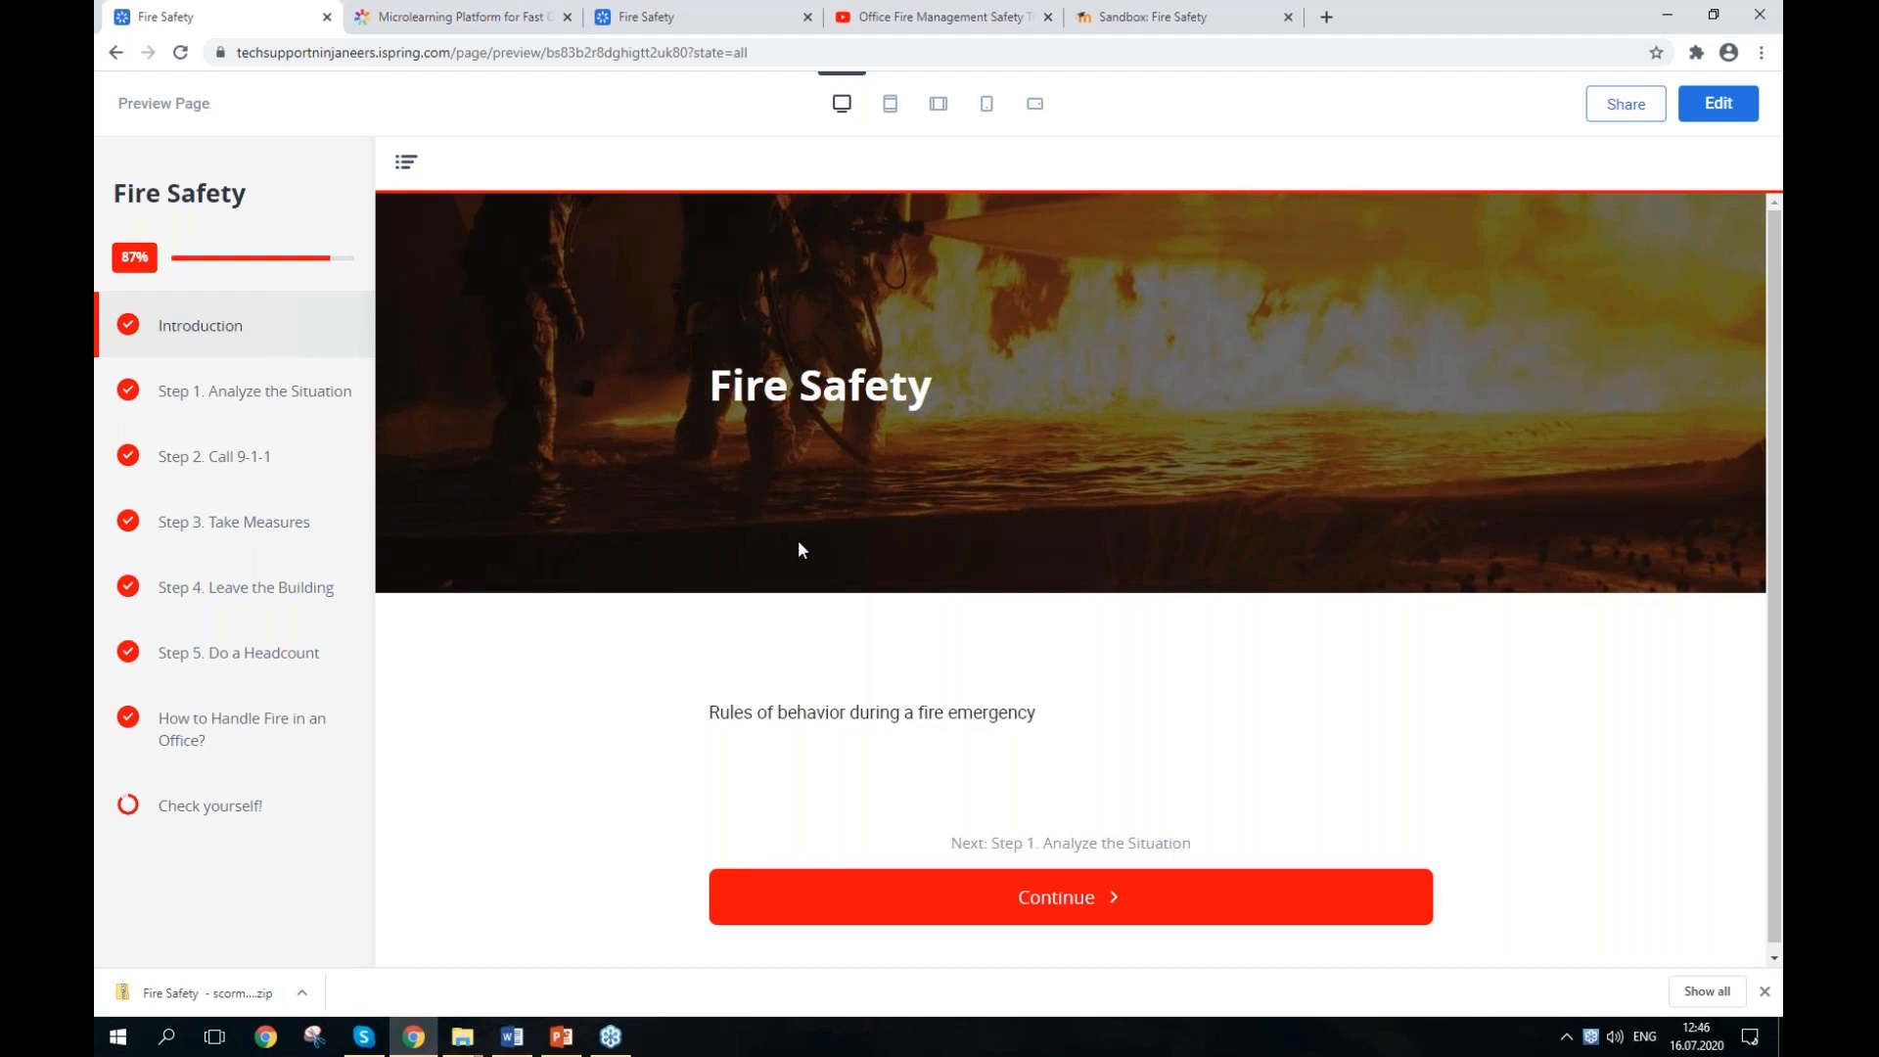
Step: View the chapters "Step 1. Analyze the Situation" and "Step 2. Call 9-1-1" in the Fire Safety page preview
{"action": "left_click", "coordinate": [240, 403]}
{"action": "scroll", "coordinate": [776, 558], "scroll_direction": "down", "scroll_amount": 4}
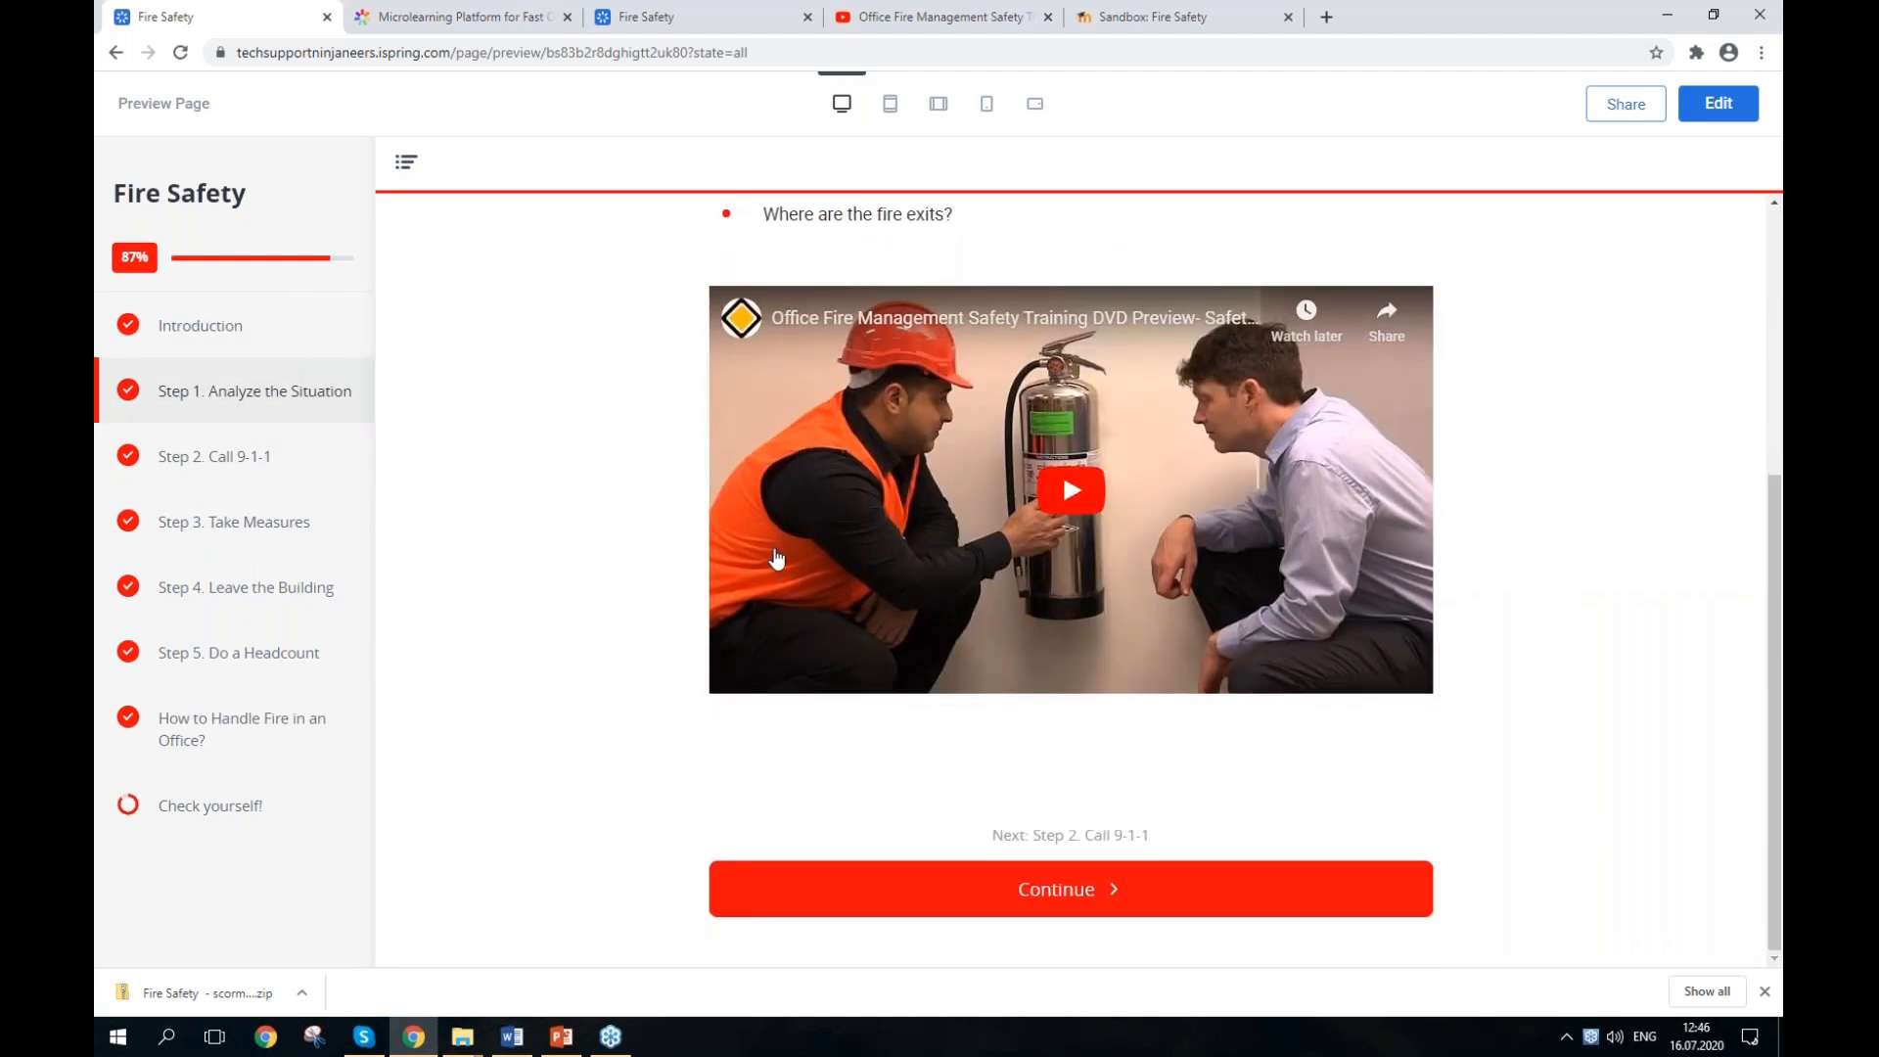
{"action": "scroll", "coordinate": [402, 490], "scroll_direction": "up", "scroll_amount": 1}
{"action": "left_click", "coordinate": [284, 464]}
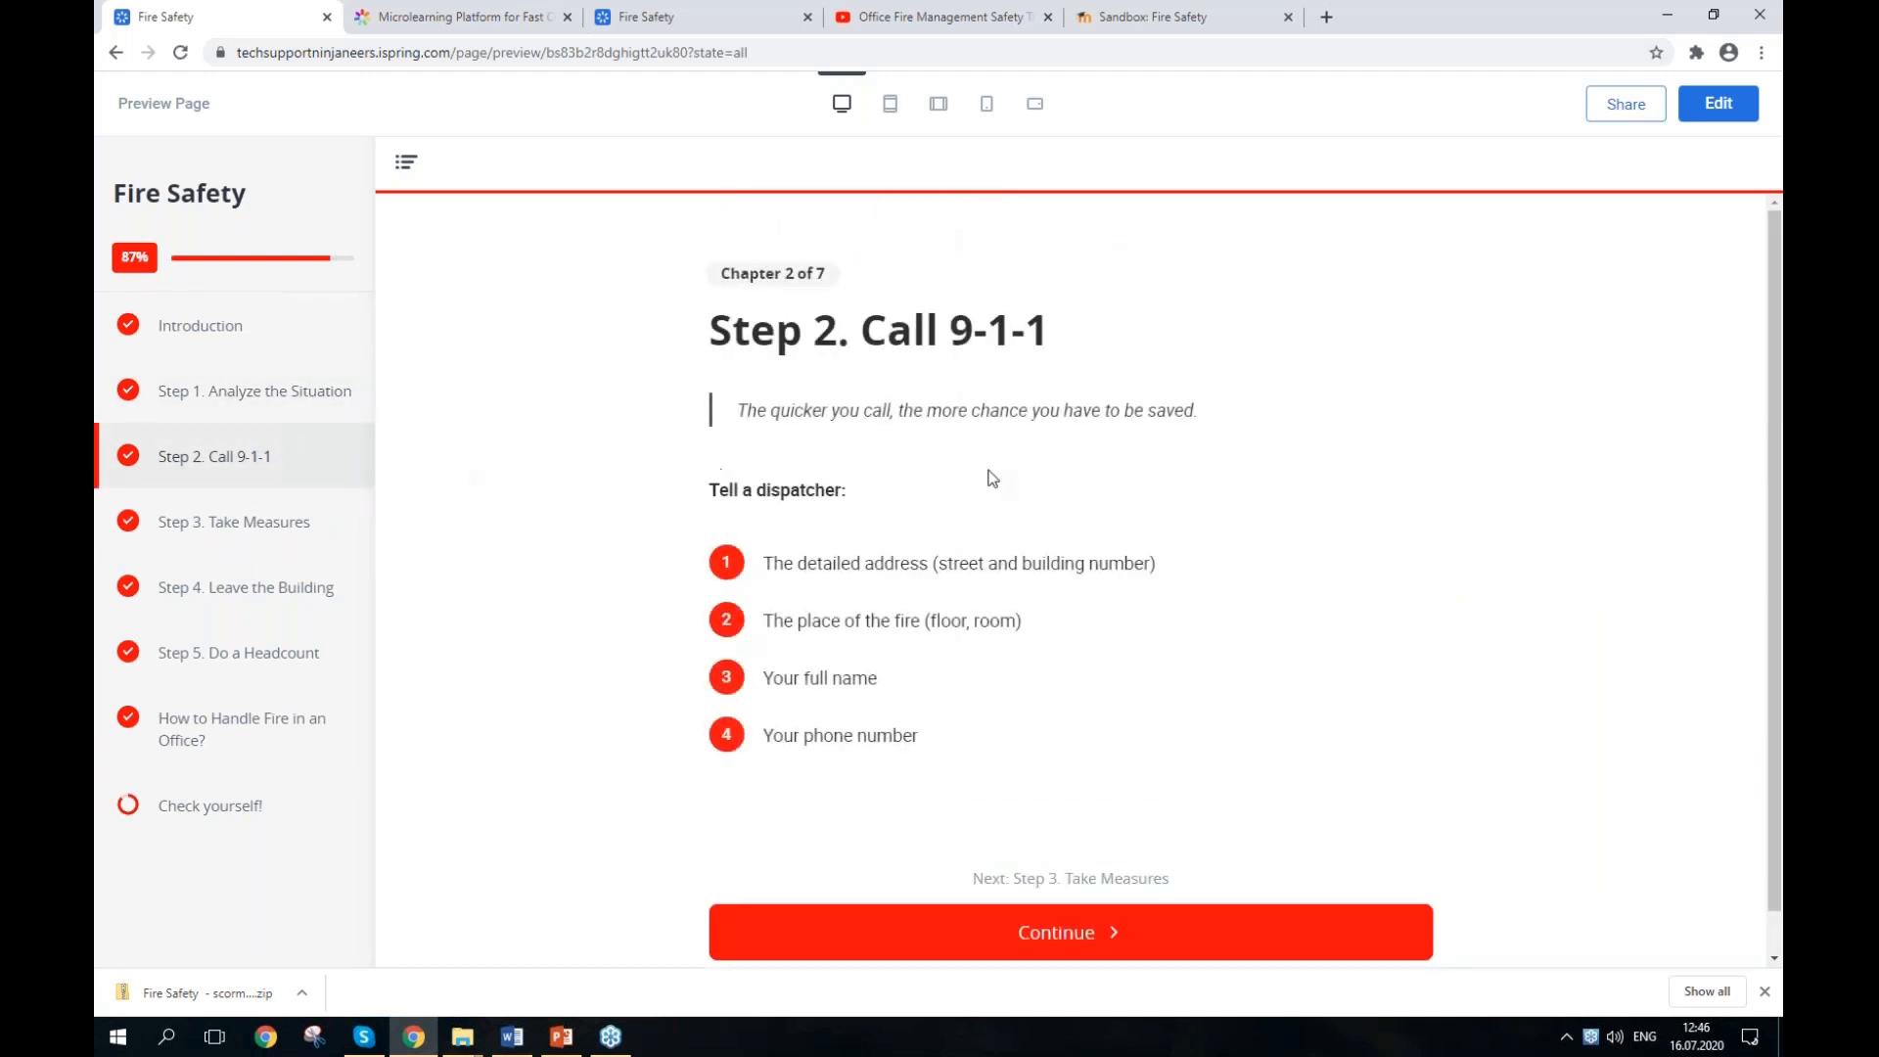
{"action": "scroll", "coordinate": [1187, 446], "scroll_direction": "down", "scroll_amount": 1}
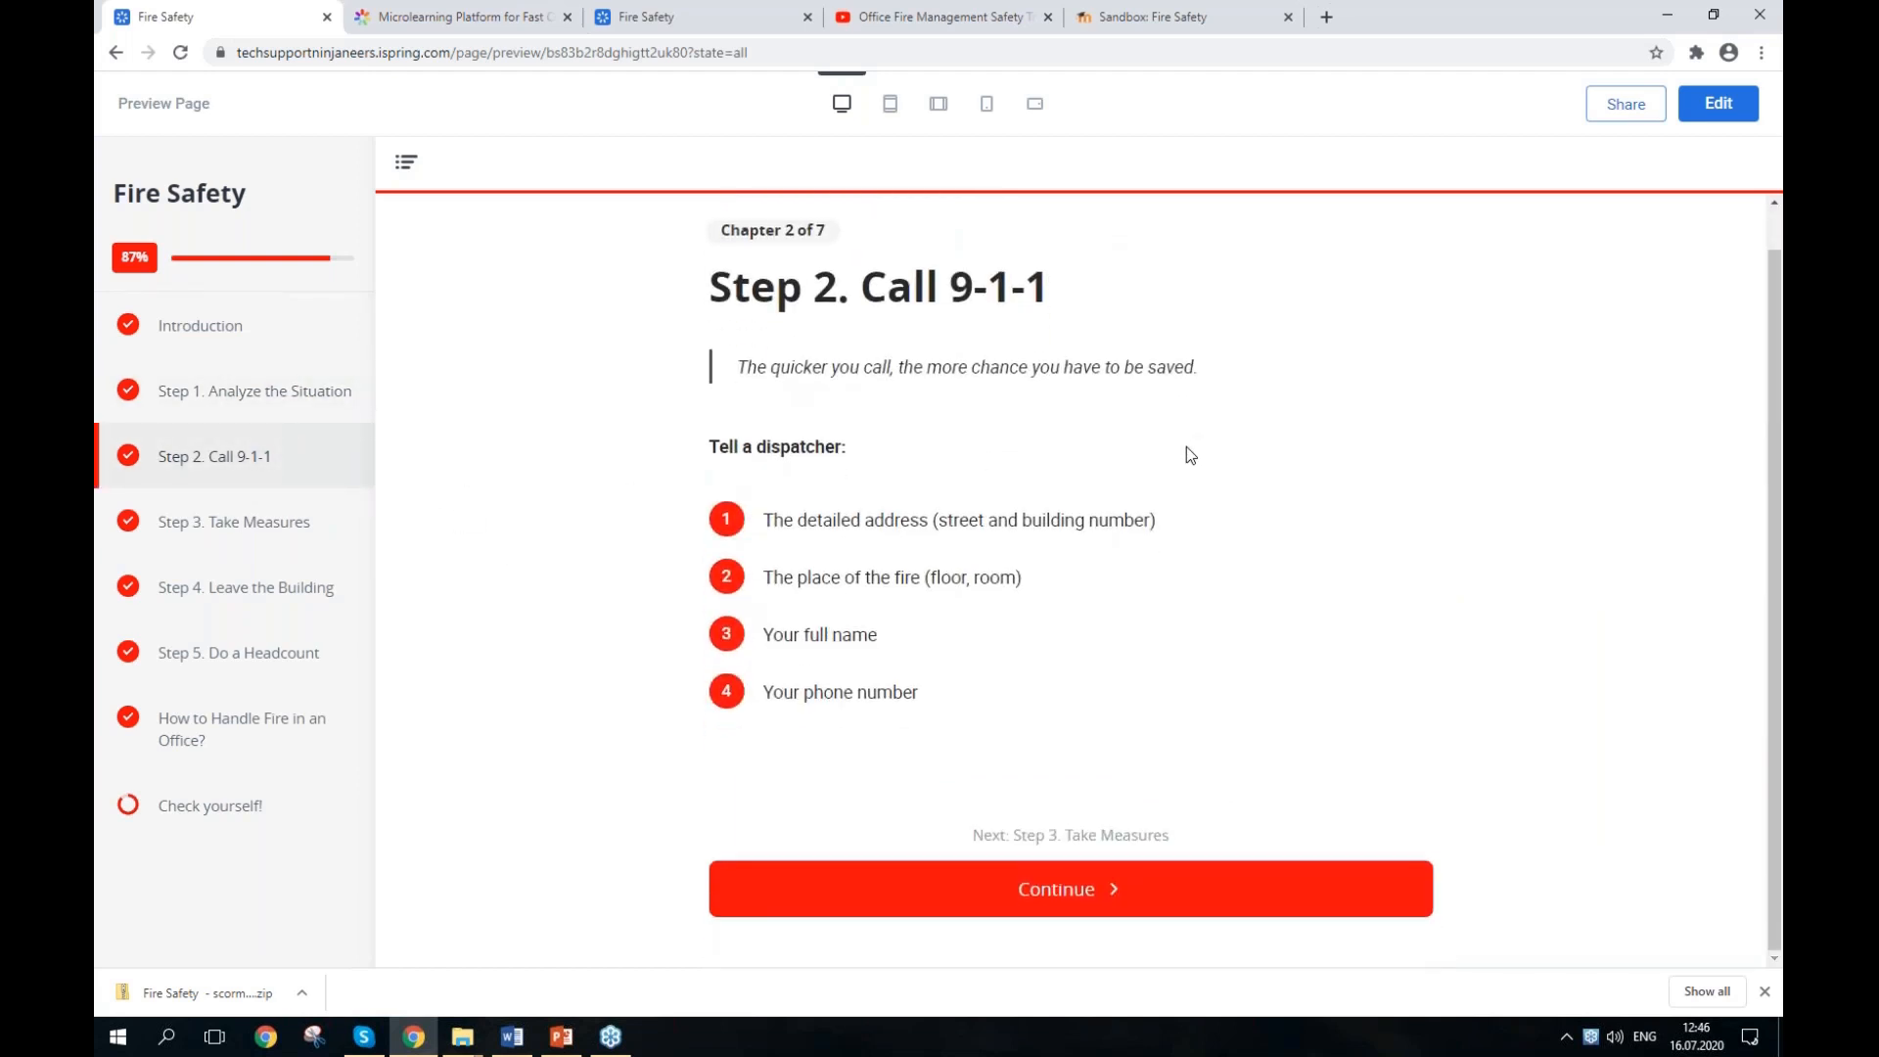
Step: View the chapters "Step 3. Take Measures" and "Step 4. Leave the Building" in the Fire Safety page preview
{"action": "left_click", "coordinate": [259, 537]}
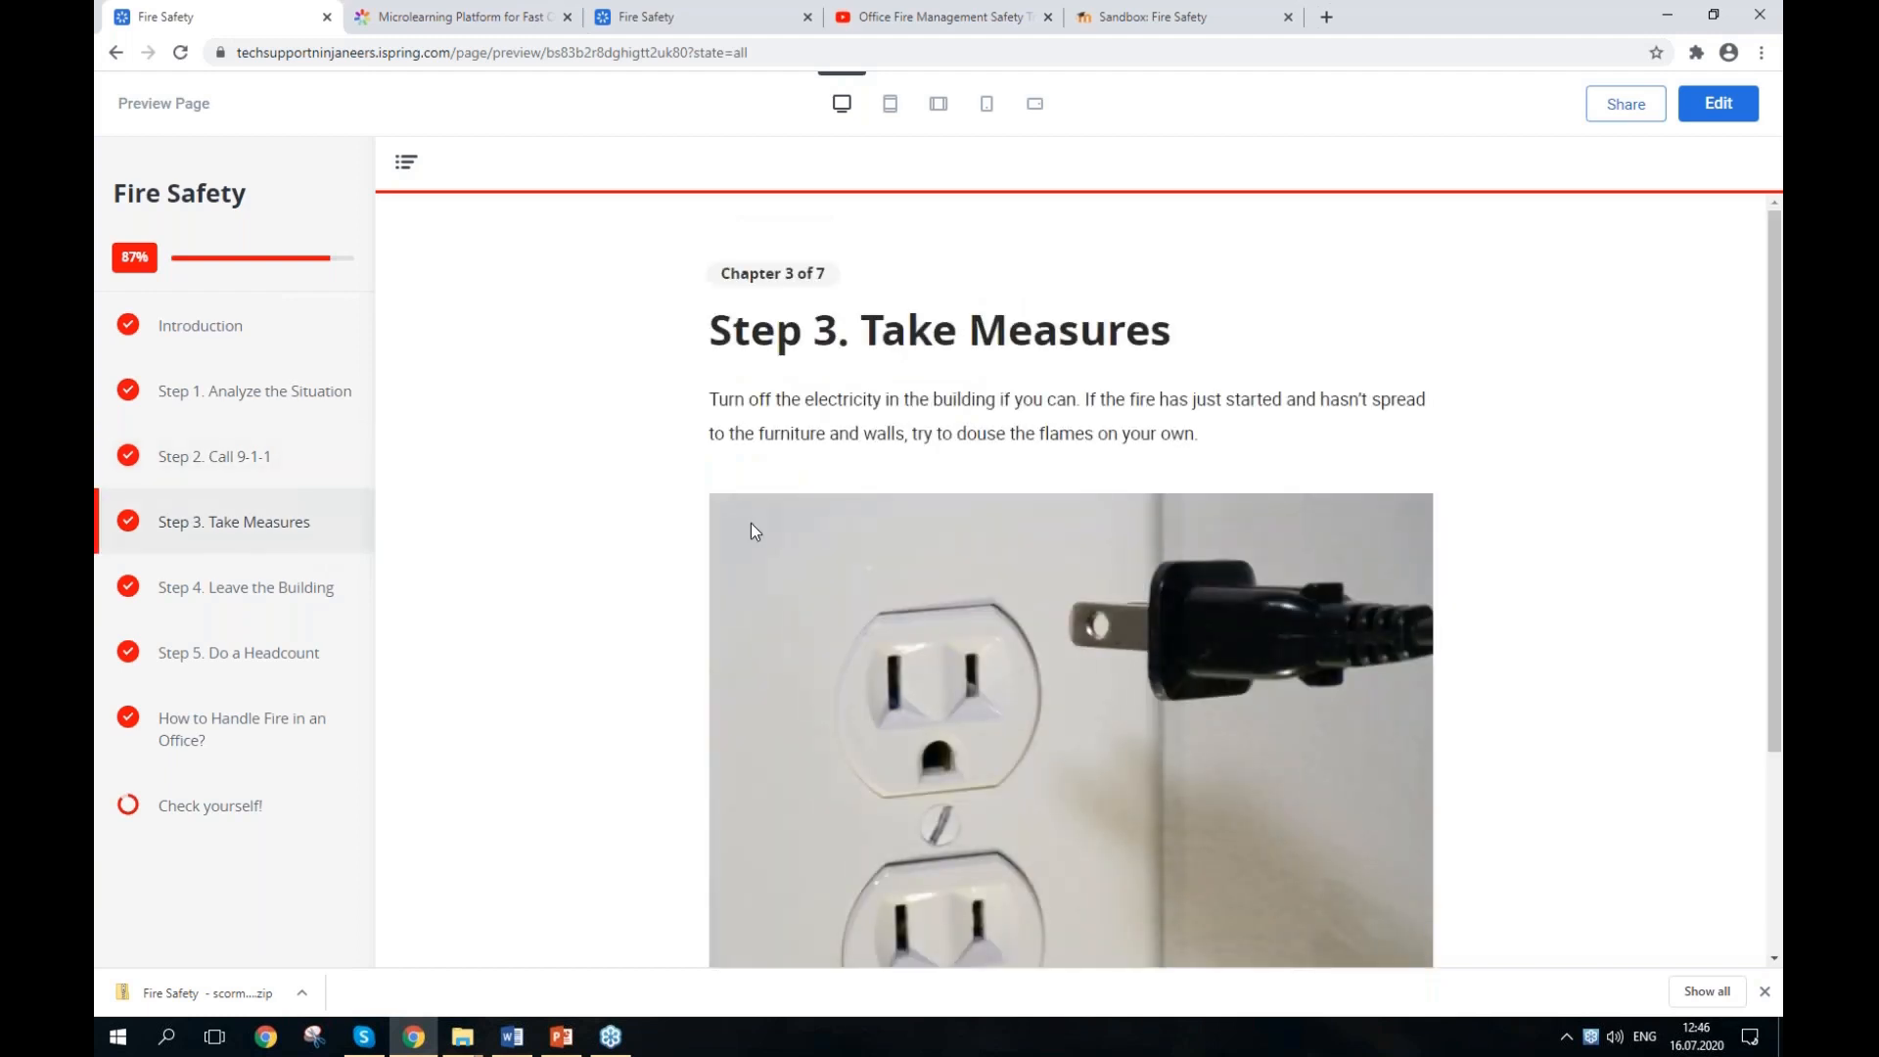
{"action": "scroll", "coordinate": [848, 562], "scroll_direction": "down", "scroll_amount": 3}
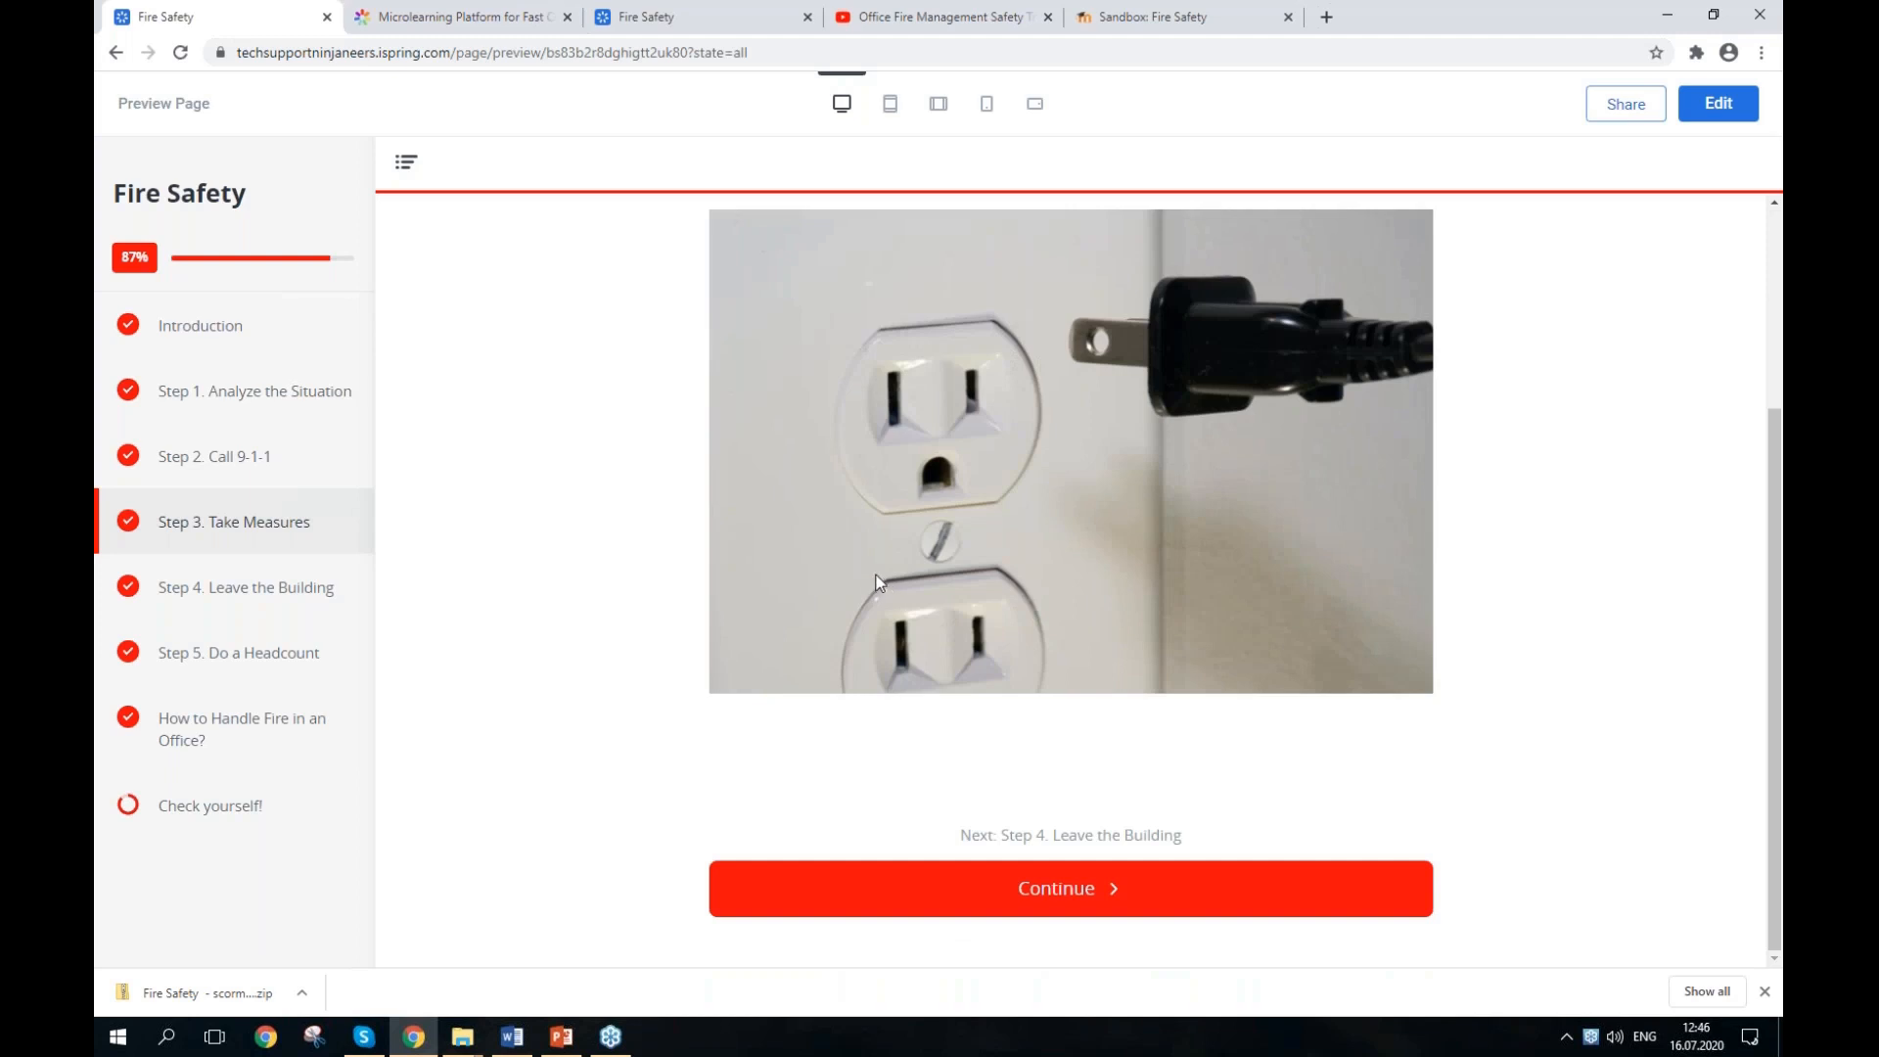
{"action": "scroll", "coordinate": [881, 581], "scroll_direction": "up", "scroll_amount": 3}
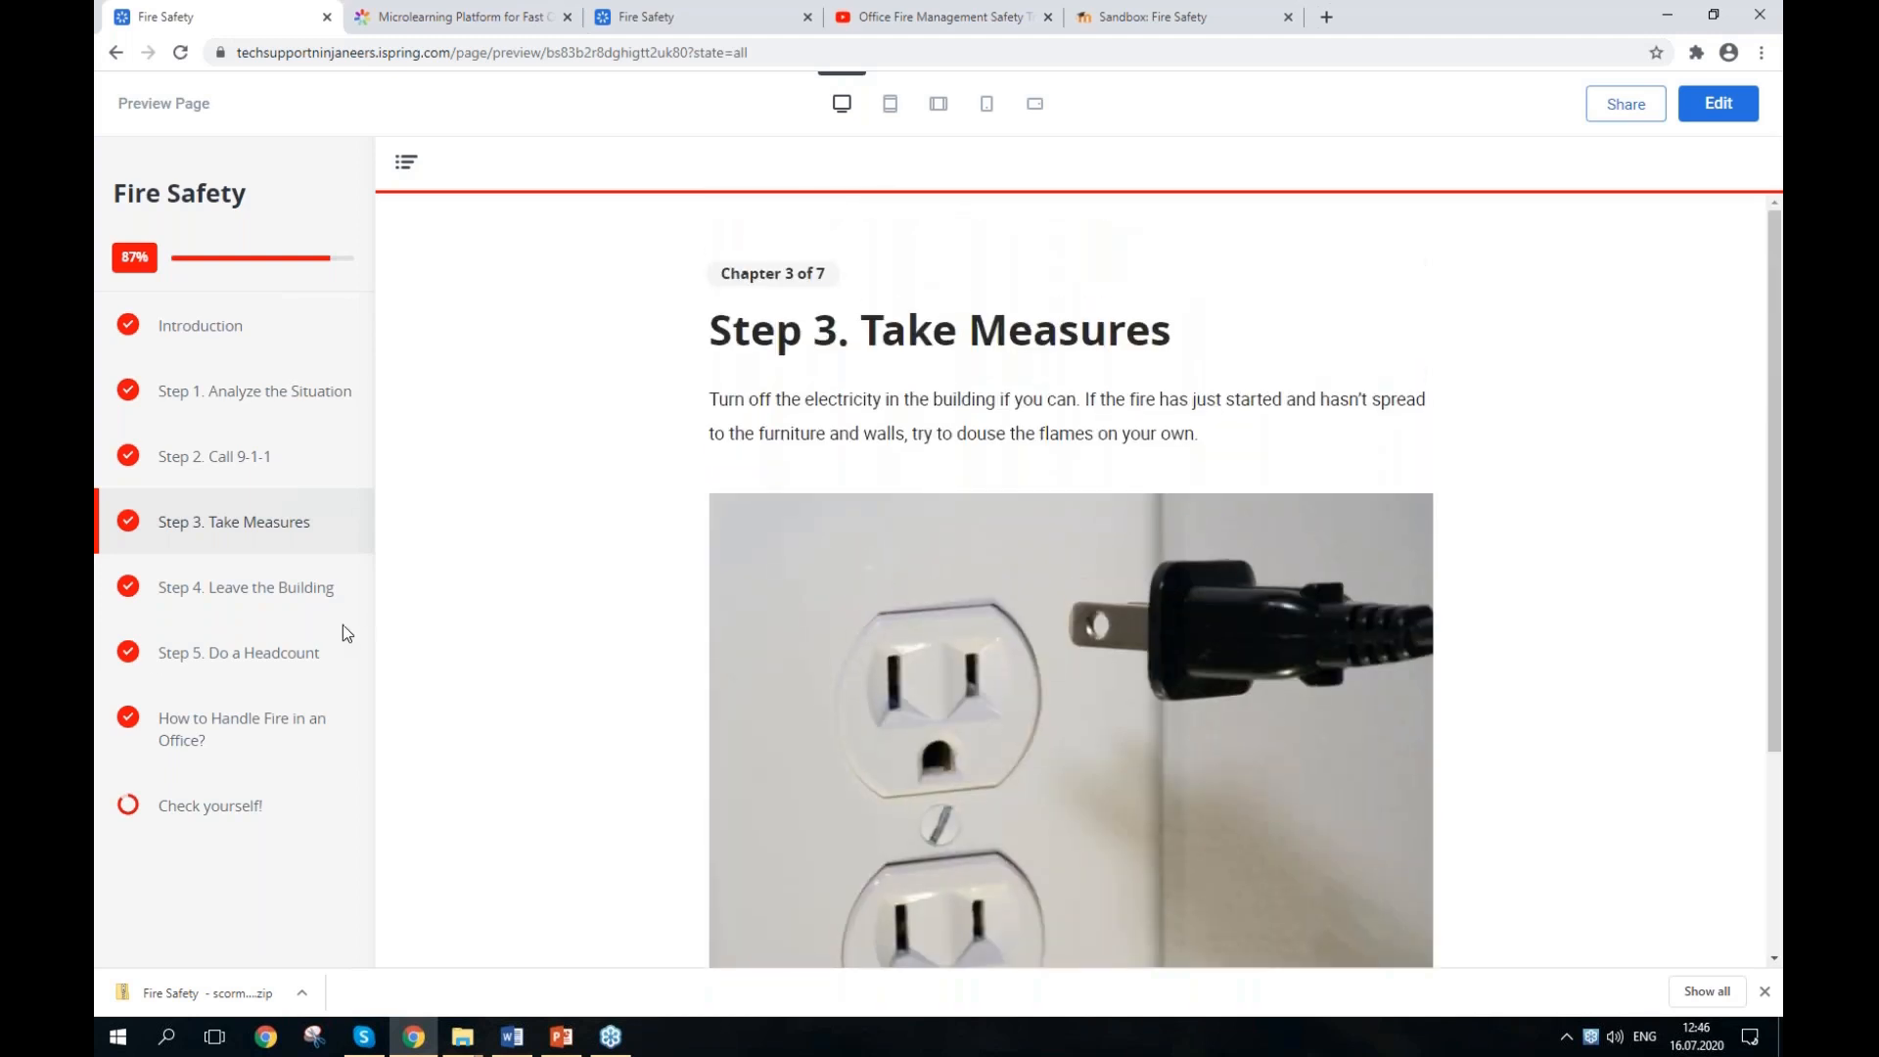
{"action": "left_click", "coordinate": [204, 596]}
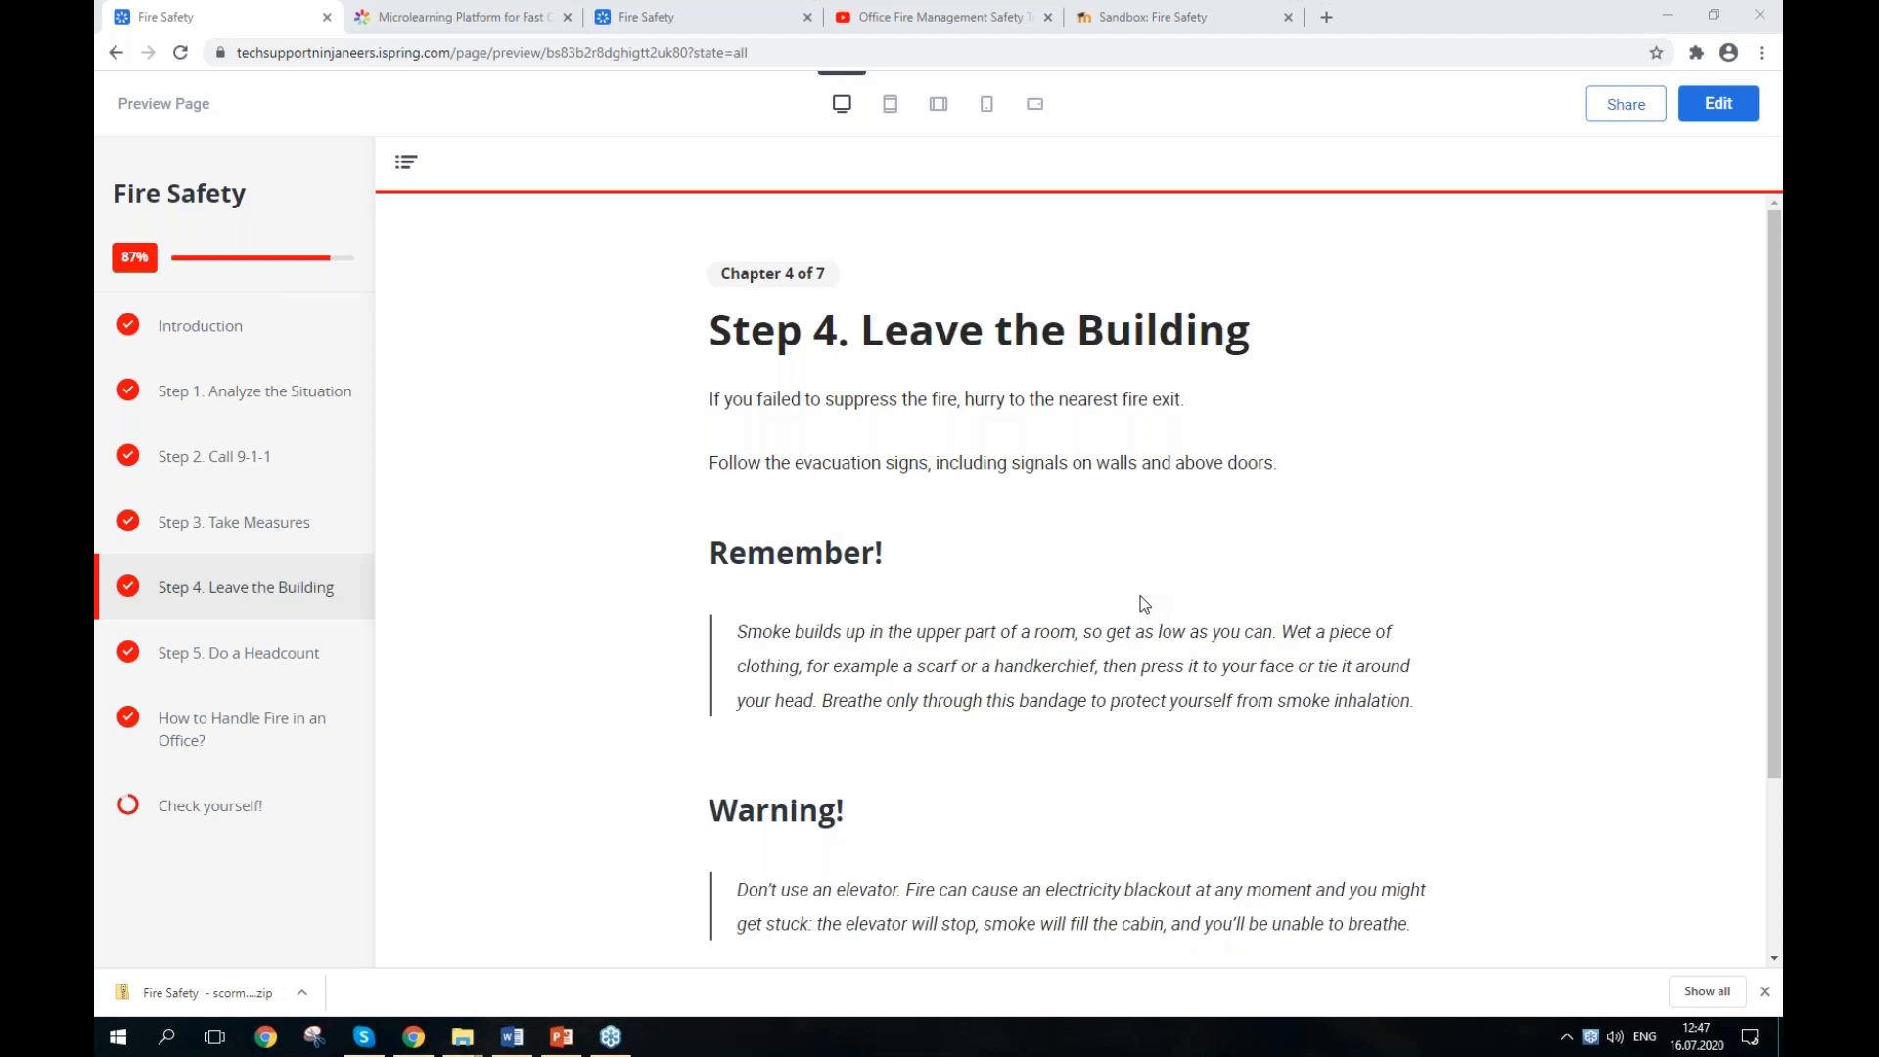
{"action": "scroll", "coordinate": [1141, 566], "scroll_direction": "down", "scroll_amount": 3}
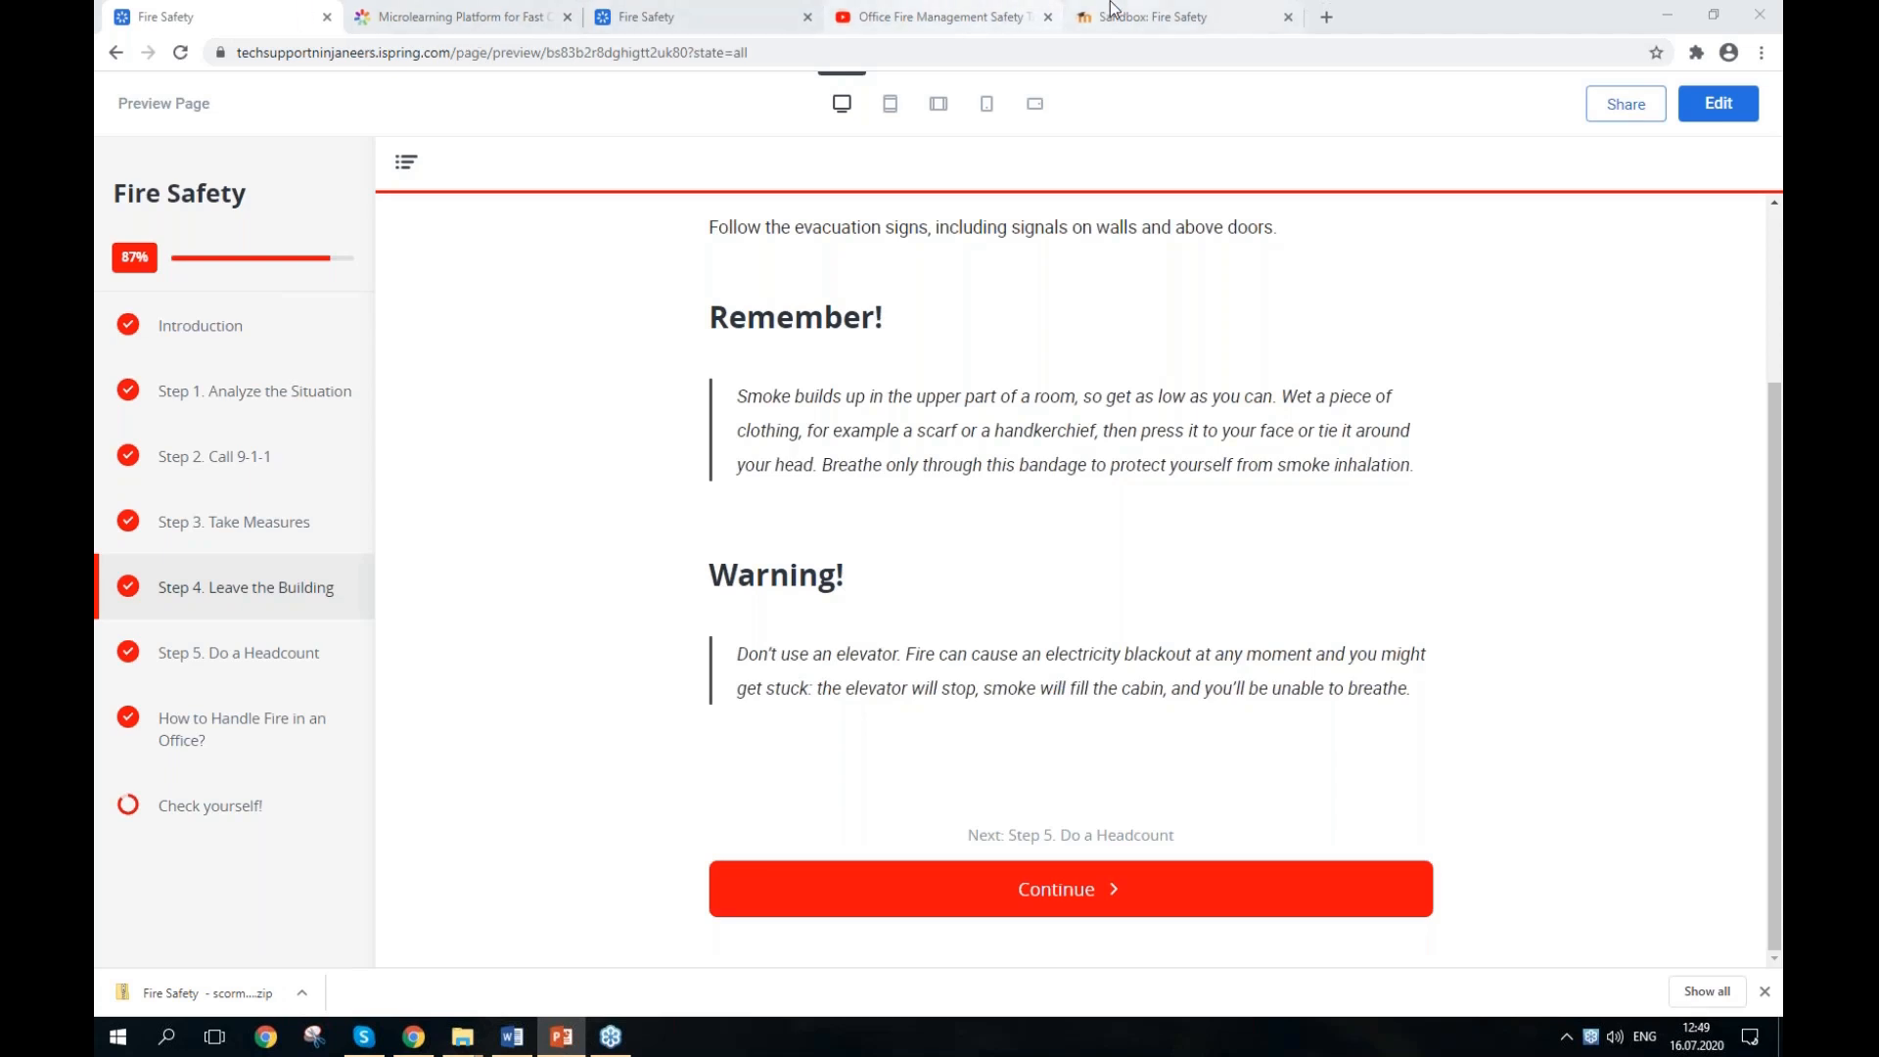
Step: Return to the Fire Safety activity in the Moodle sandbox and show the start of its player page
{"action": "left_click", "coordinate": [1141, 17]}
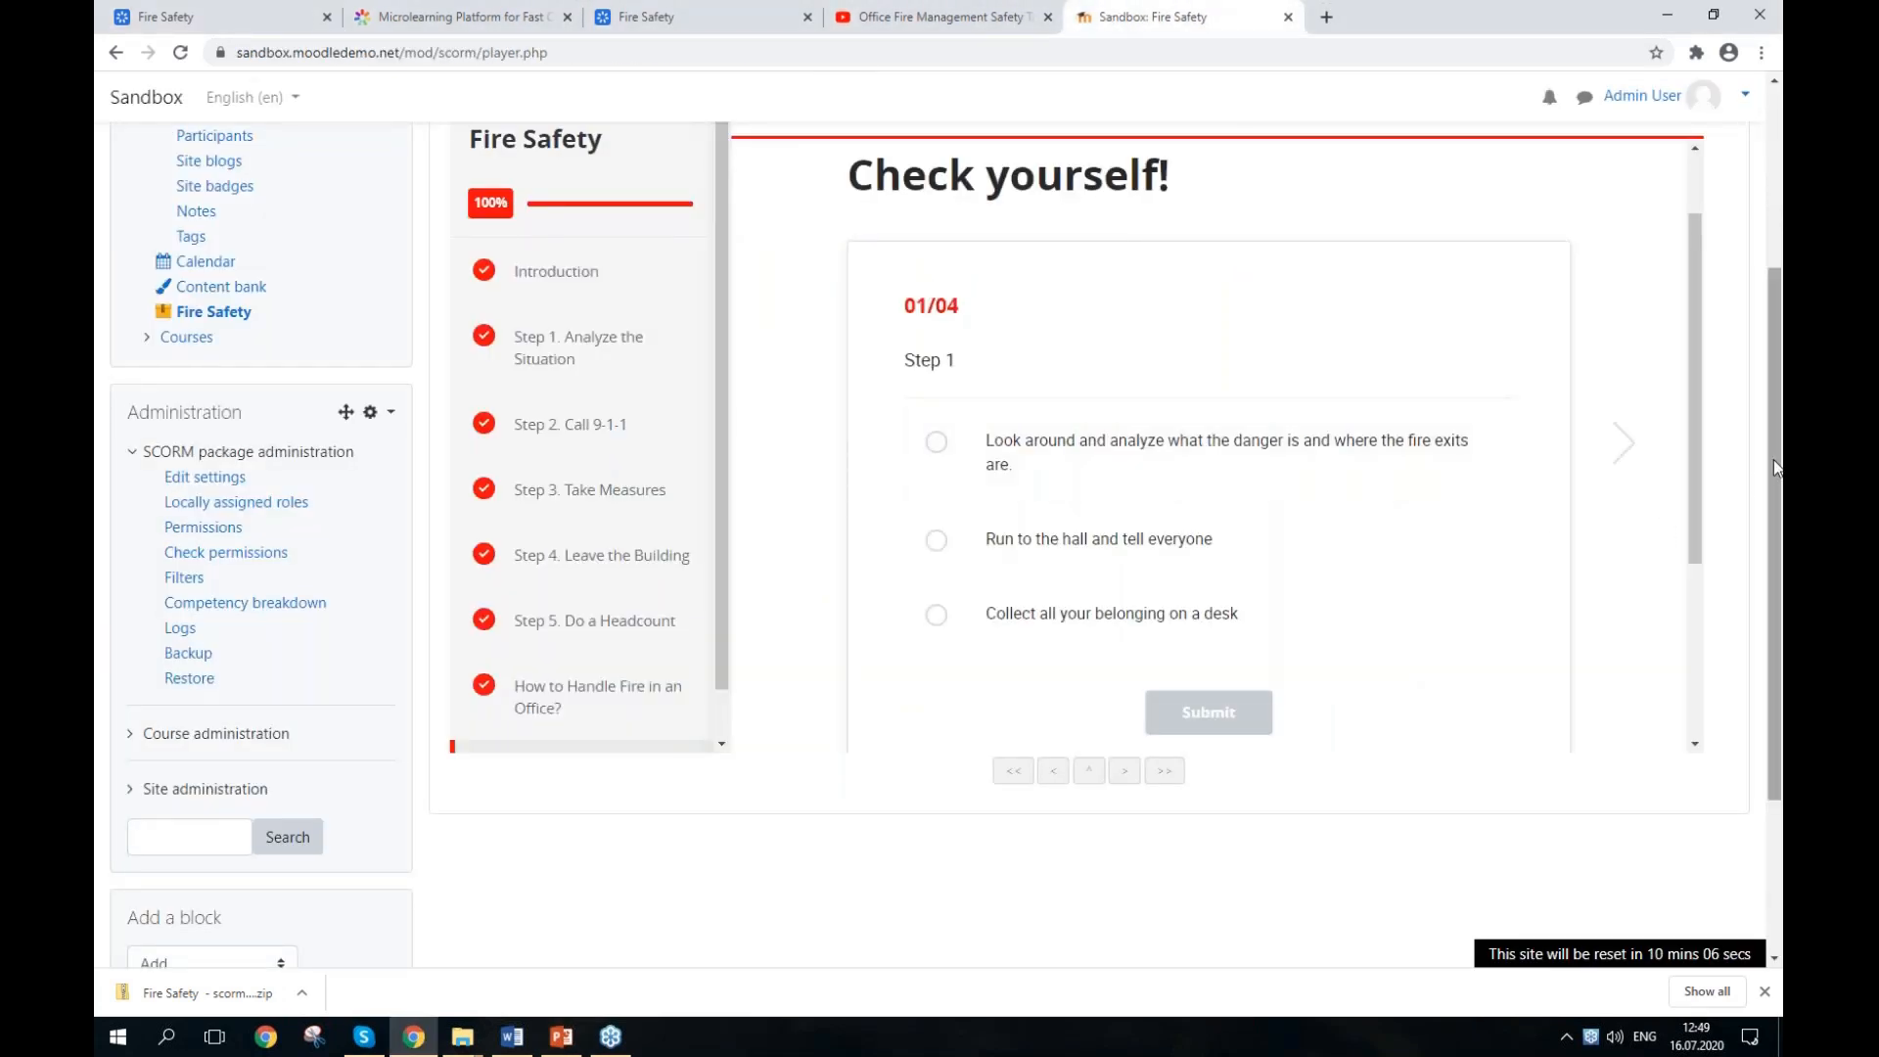
{"action": "scroll", "coordinate": [1748, 460], "scroll_direction": "up", "scroll_amount": 1}
{"action": "scroll", "coordinate": [1747, 468], "scroll_direction": "up", "scroll_amount": 2}
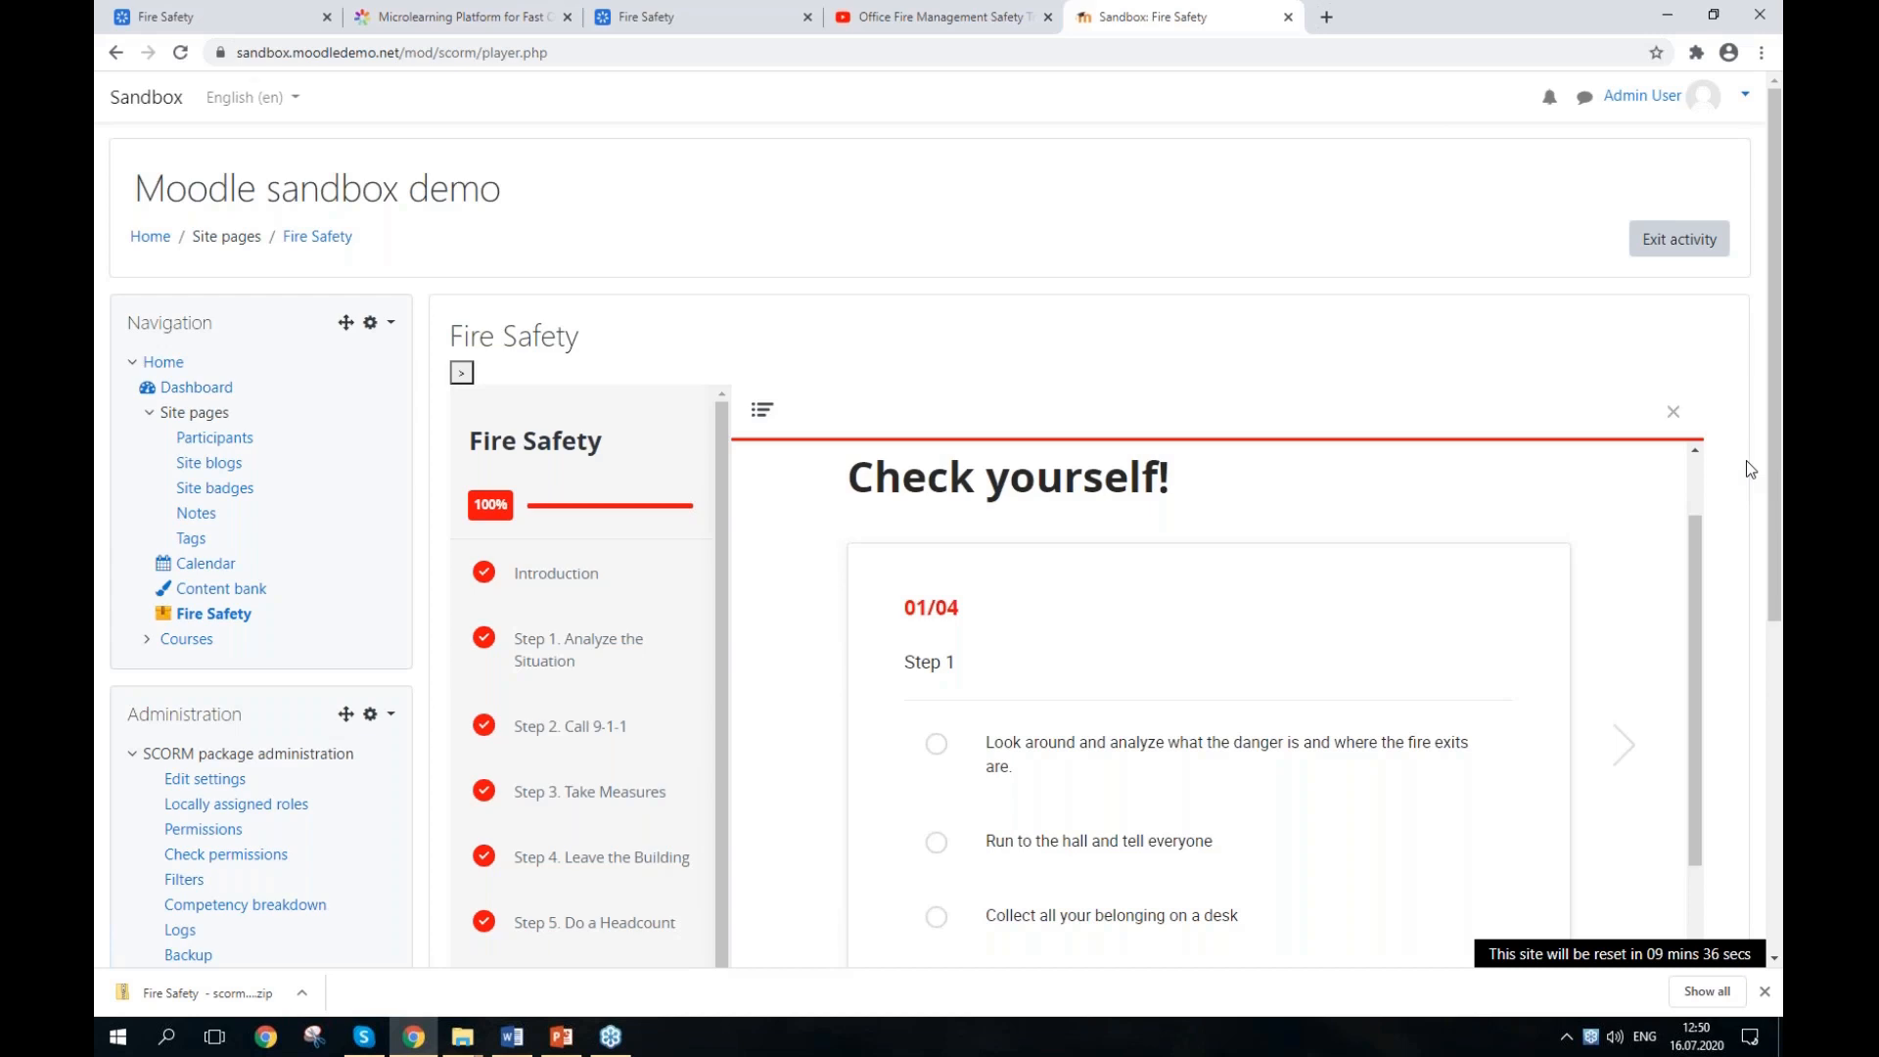
Step: Look at the iSpring Page product website and go back to the Fire Safety activity in Moodle
{"action": "mouse_move", "coordinate": [561, 1049]}
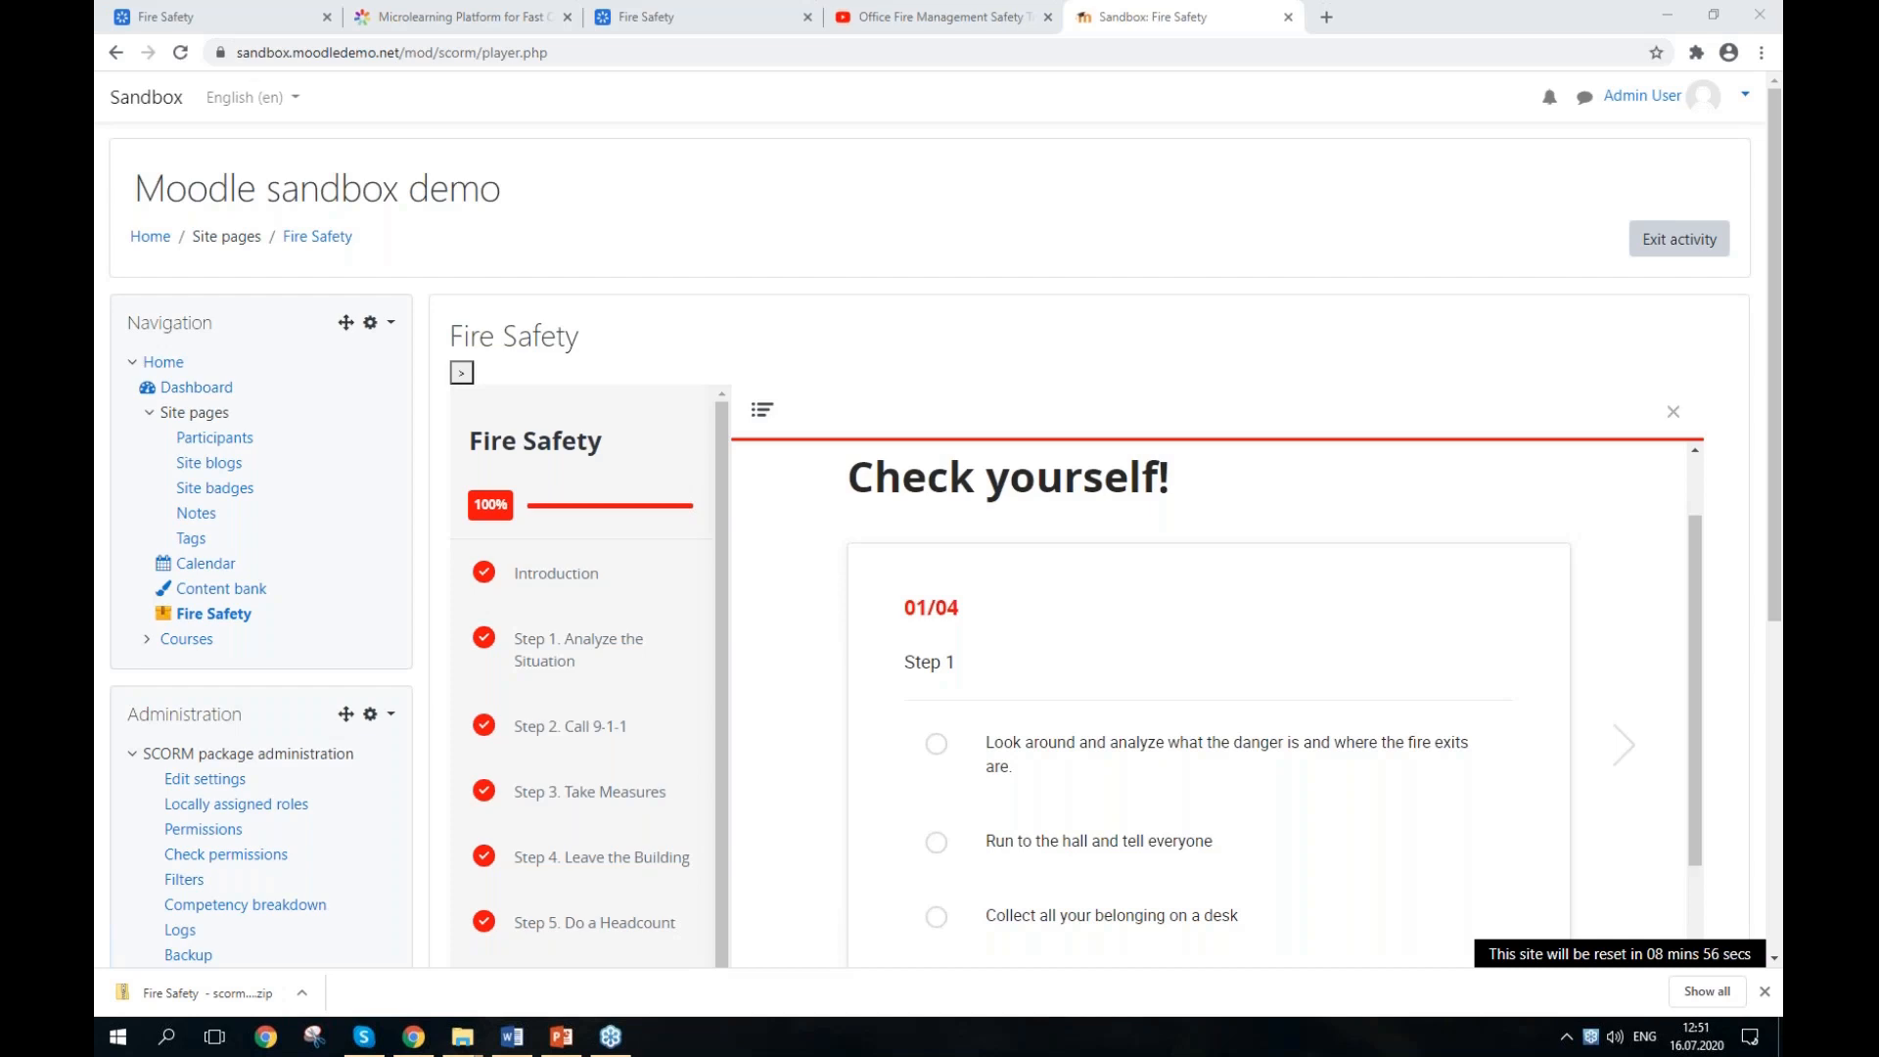
{"action": "left_click", "coordinate": [476, 9]}
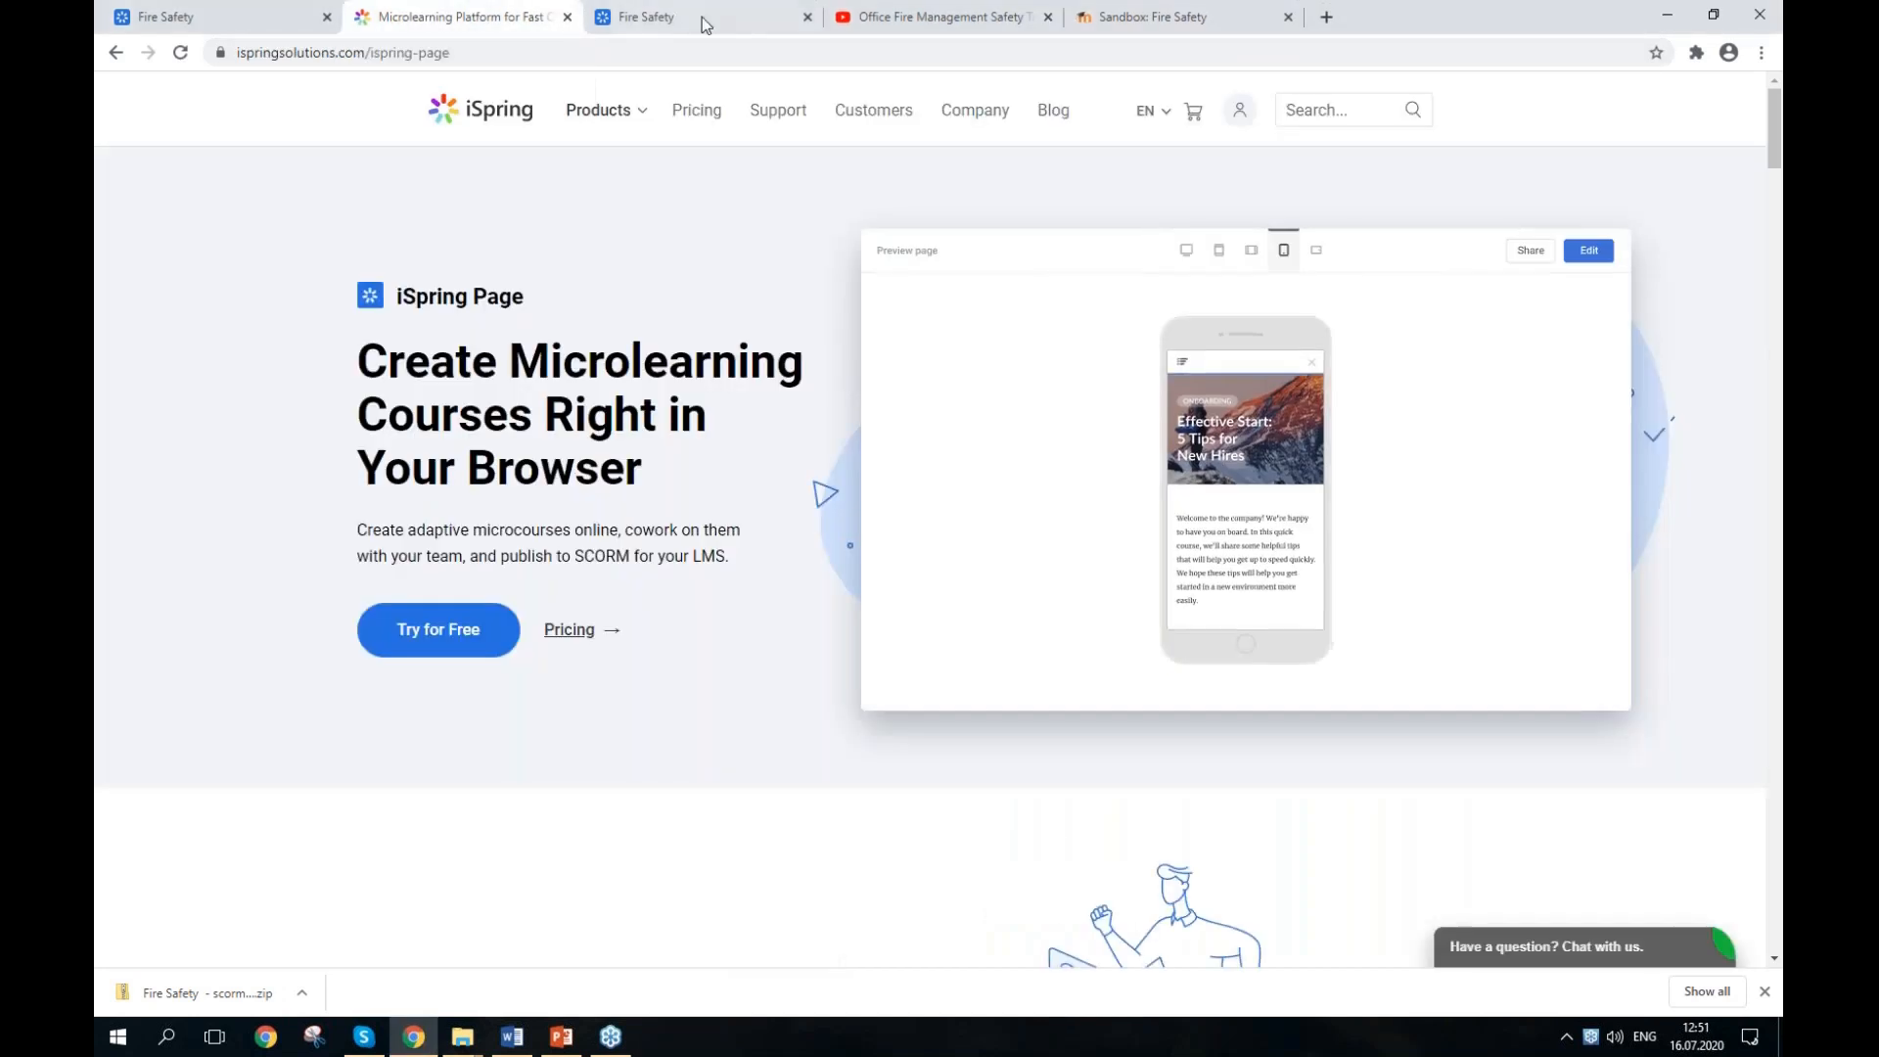
{"action": "left_click", "coordinate": [1154, 10]}
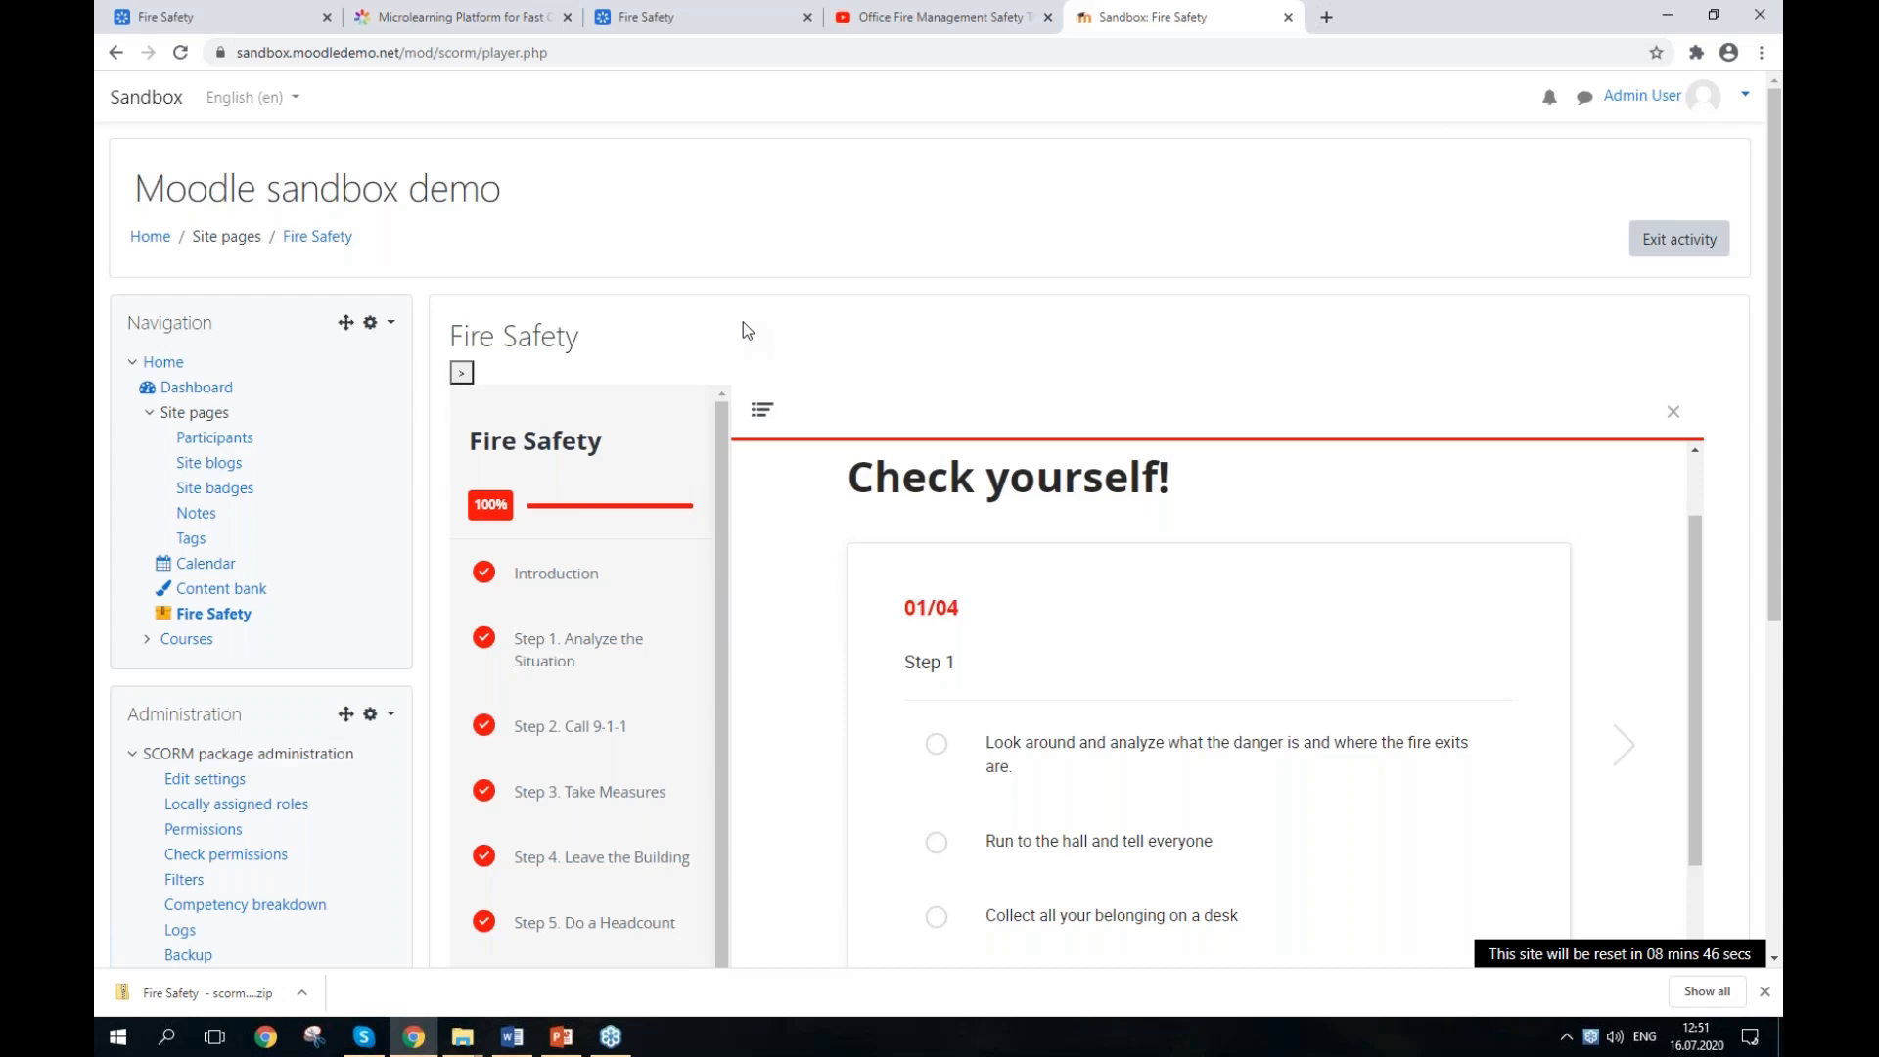
Step: Switch to PowerPoint with "How to create a course for Moodle in 5 minutes.pptx" and maximize its window on the "Bonus! FREEbies" slide
{"action": "left_click", "coordinate": [564, 1036]}
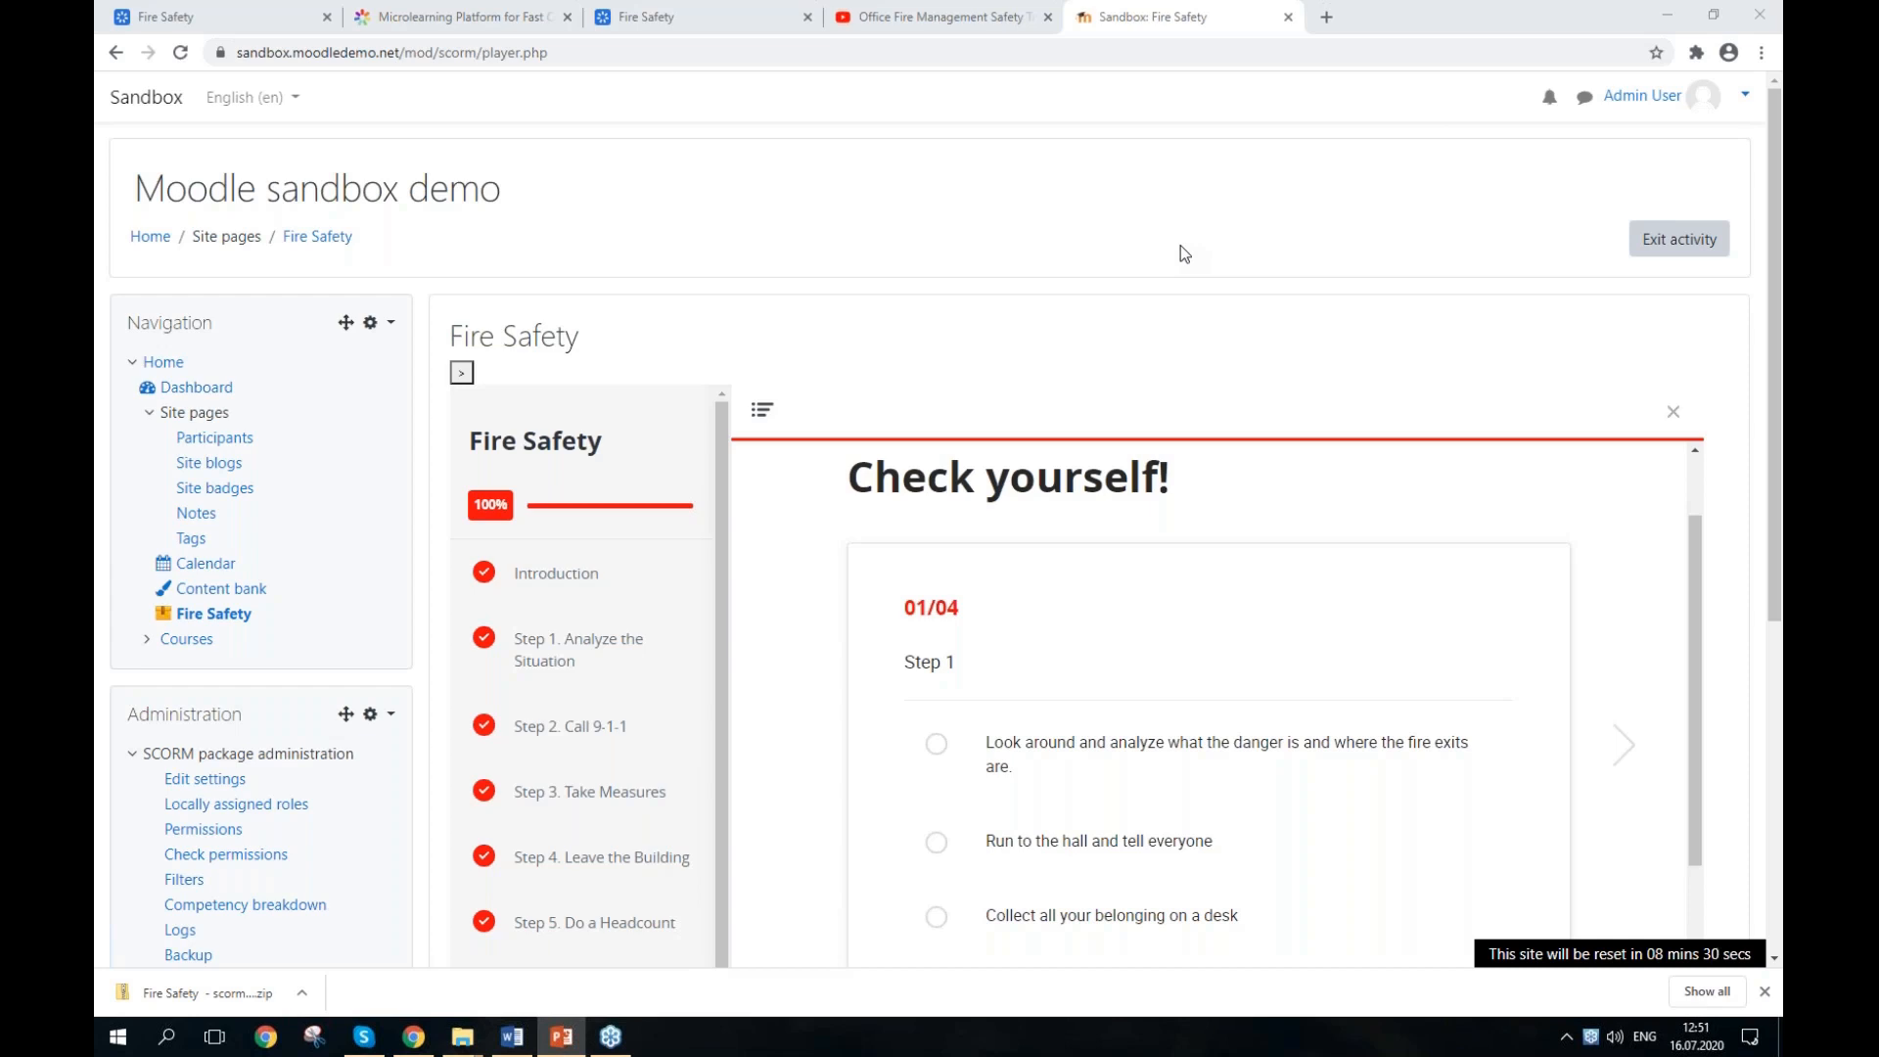
{"action": "scroll", "coordinate": [1223, 282], "scroll_direction": "down", "scroll_amount": 1}
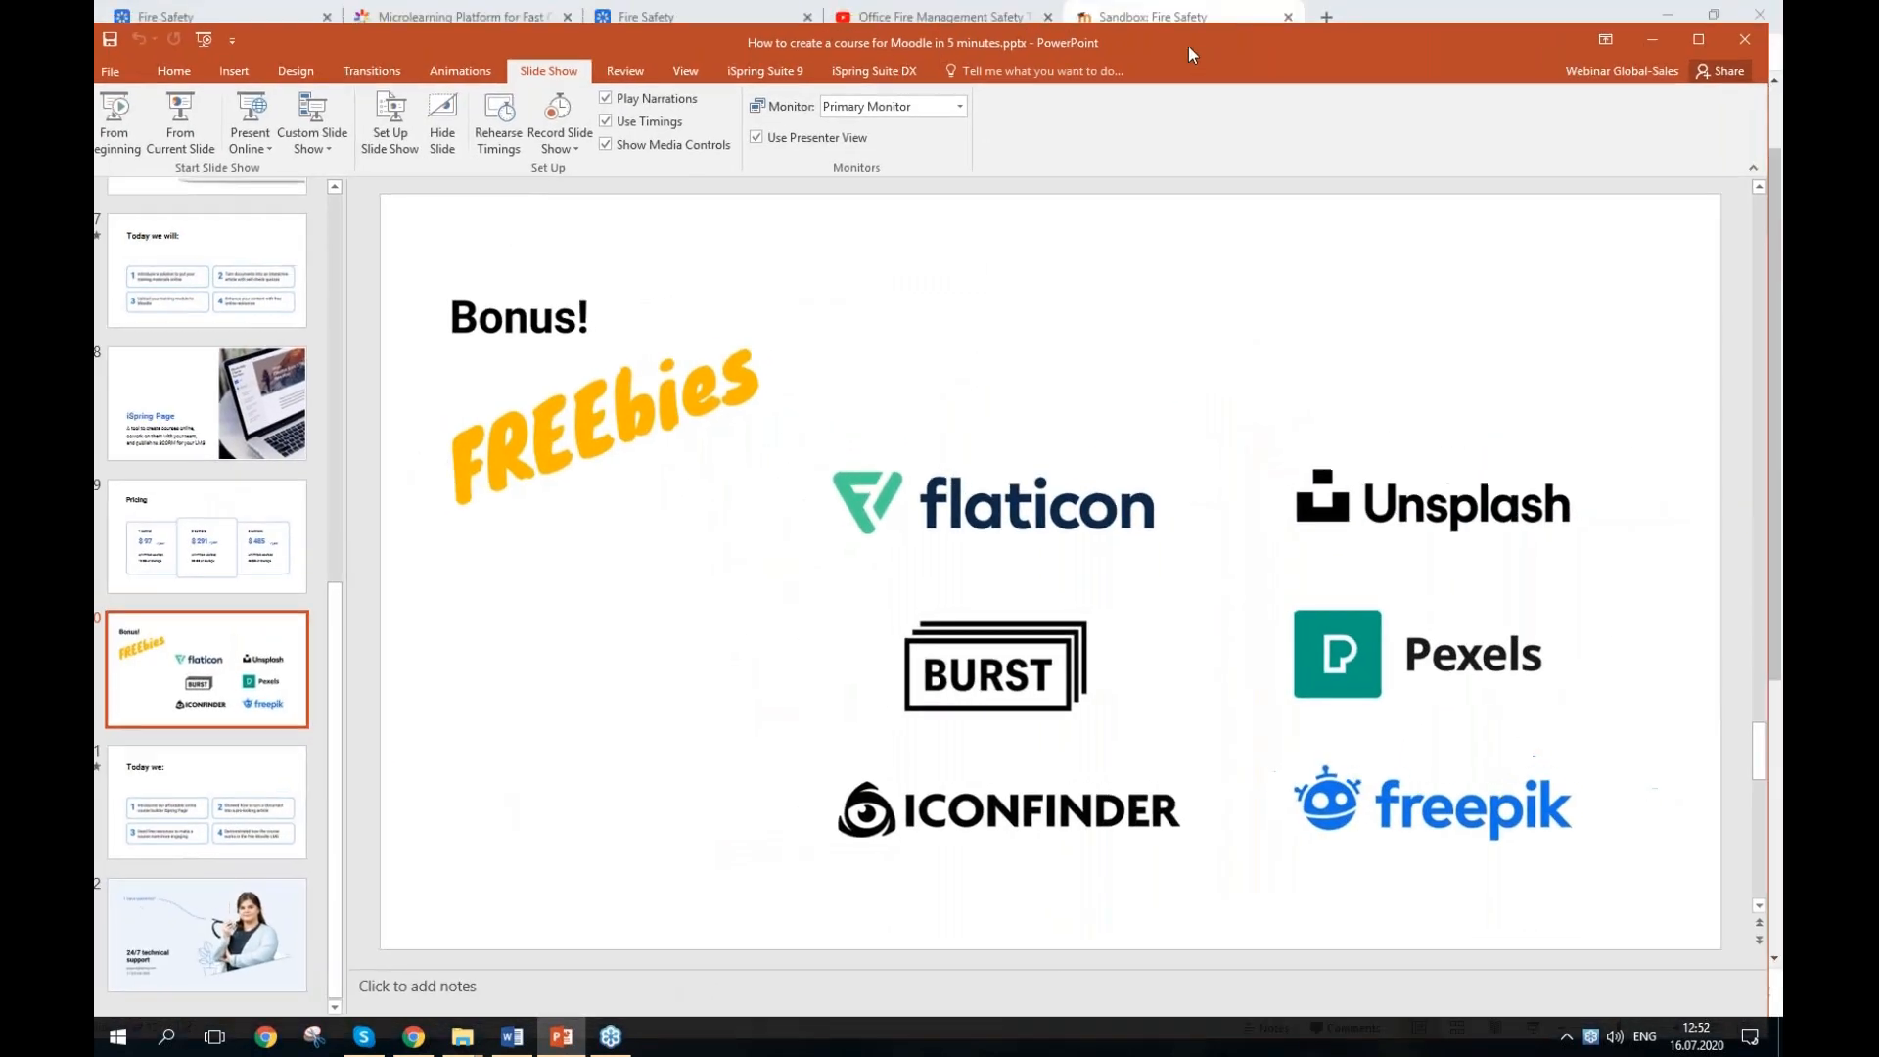
{"action": "double_click", "coordinate": [1189, 45]}
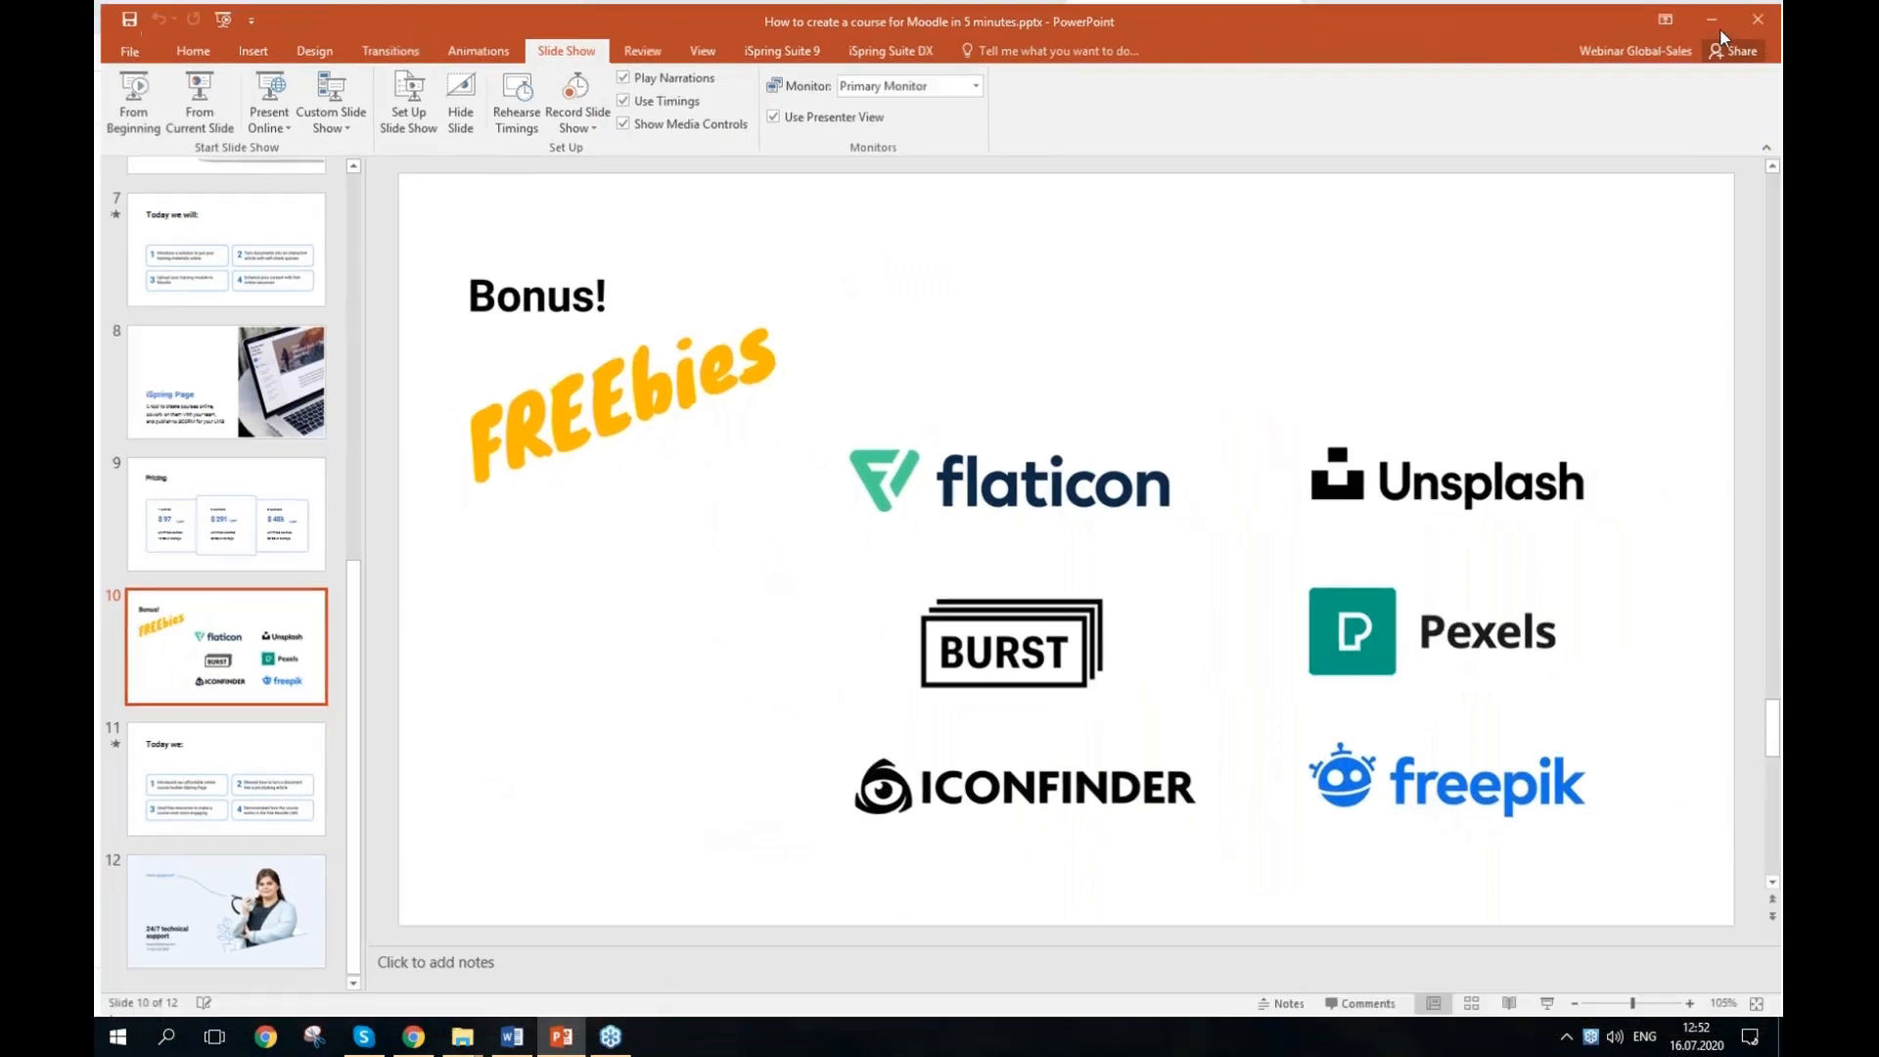